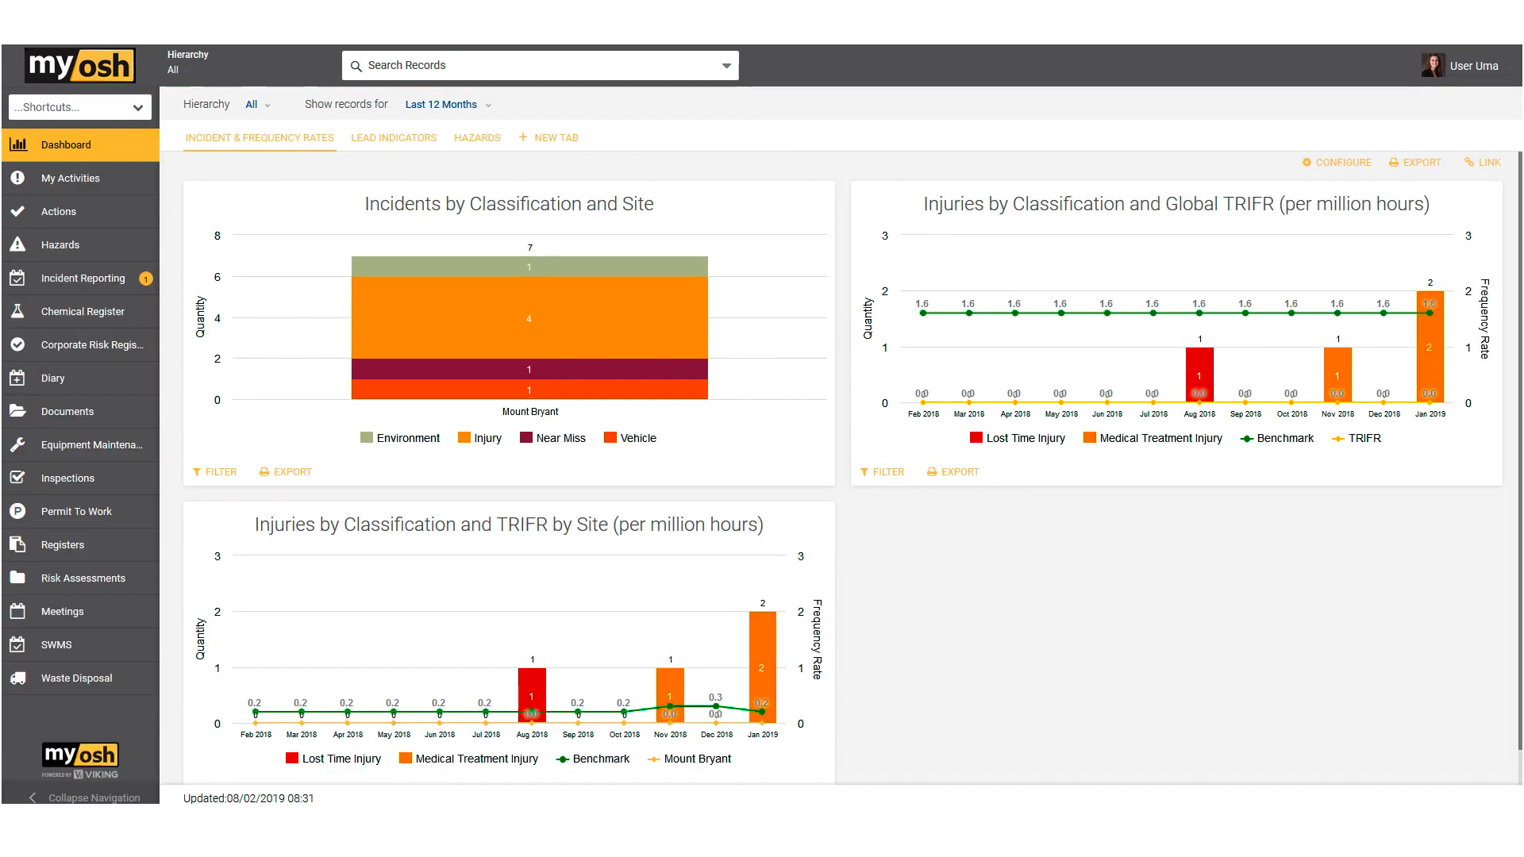
# Step: Start a new incident record in the Incident Reporting module
pyautogui.moveTo(1, 48); pyautogui.dragTo(428, 51)
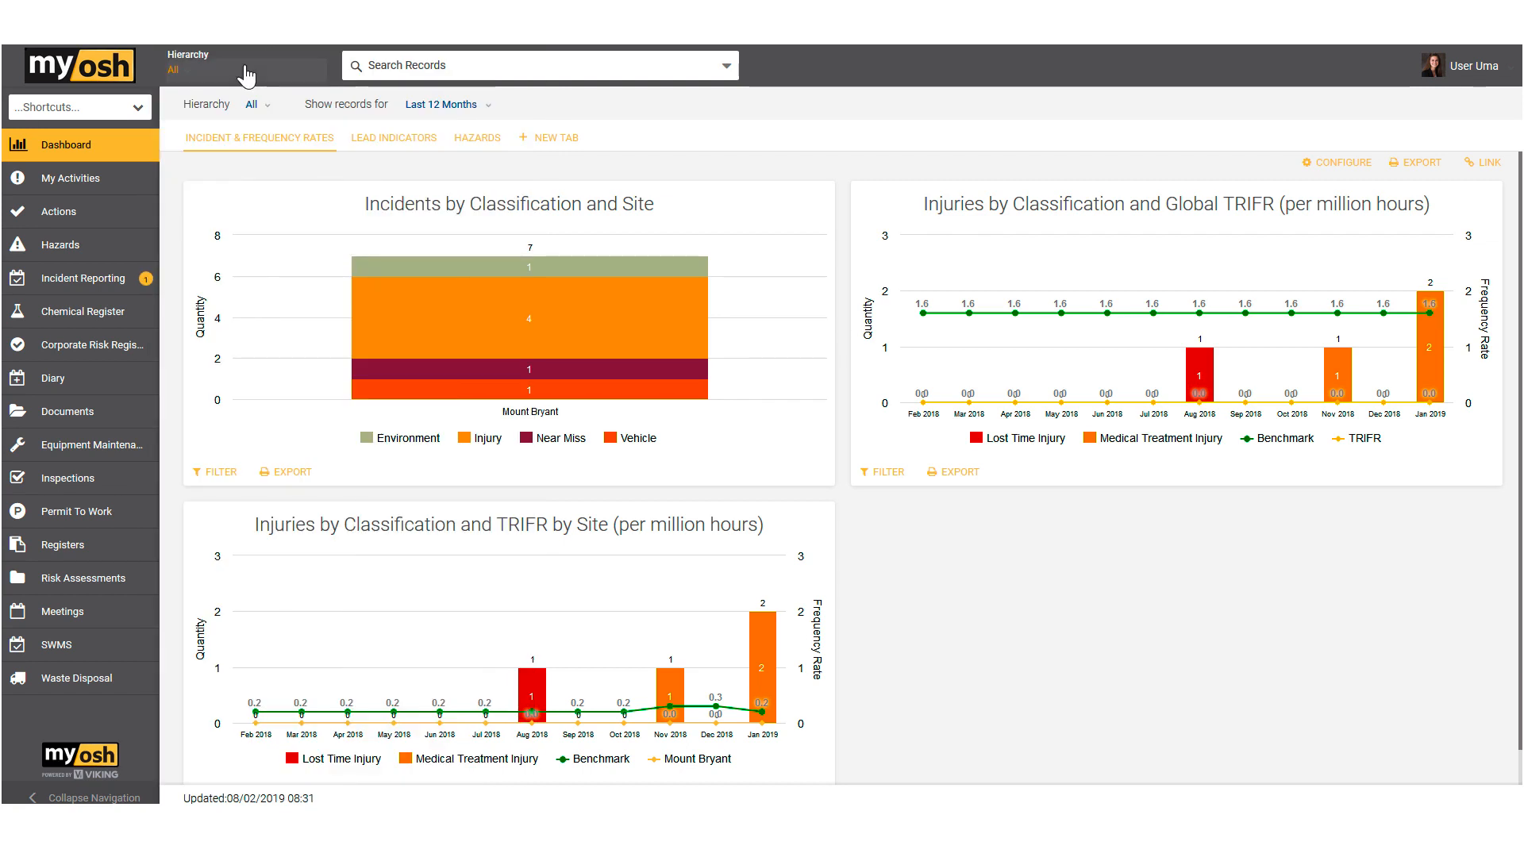
pyautogui.click(88, 283)
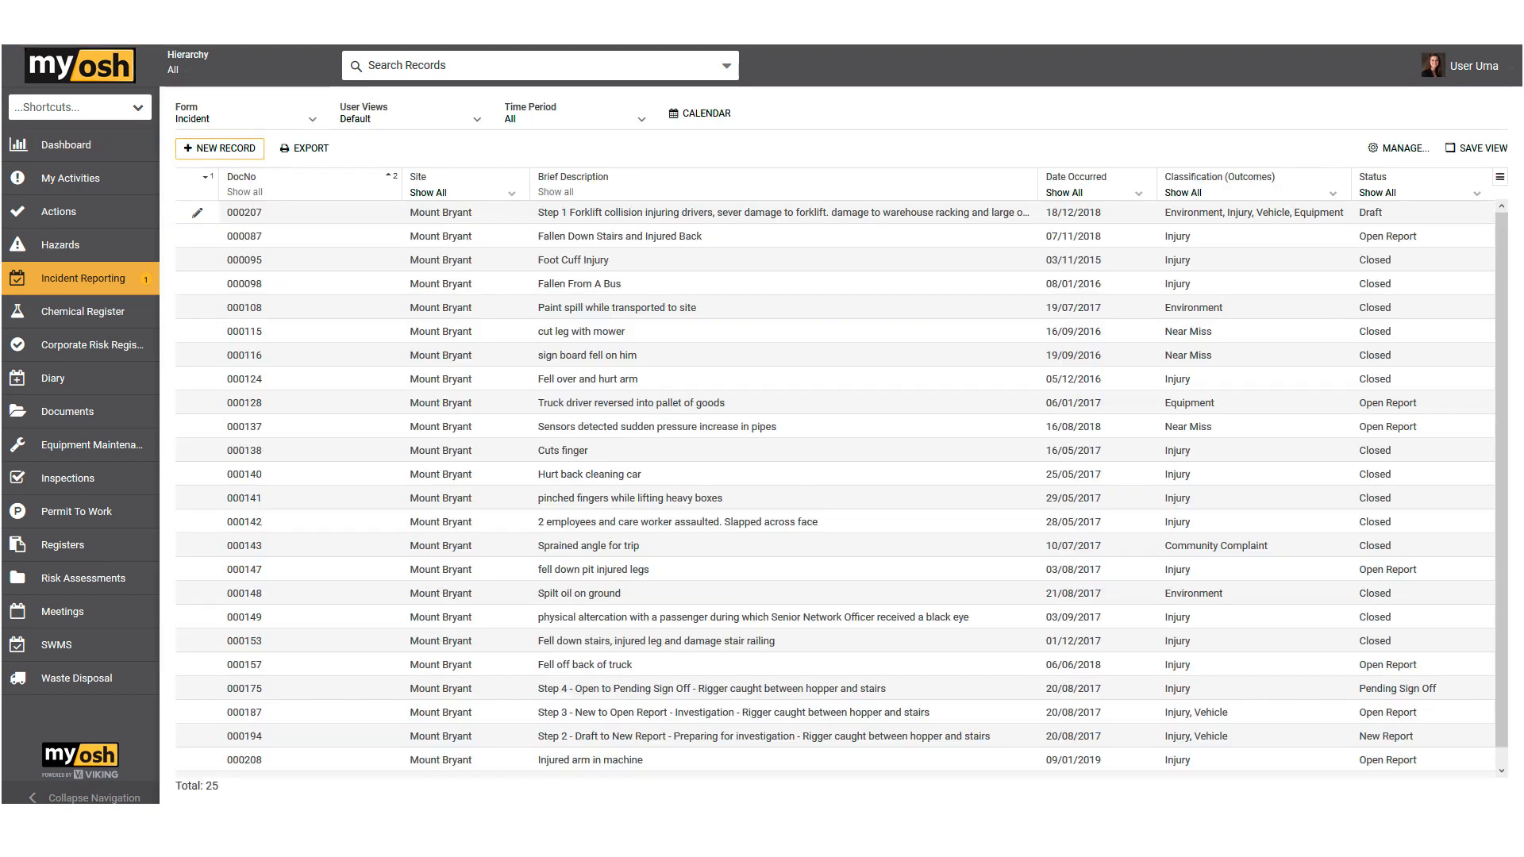
pyautogui.click(228, 150)
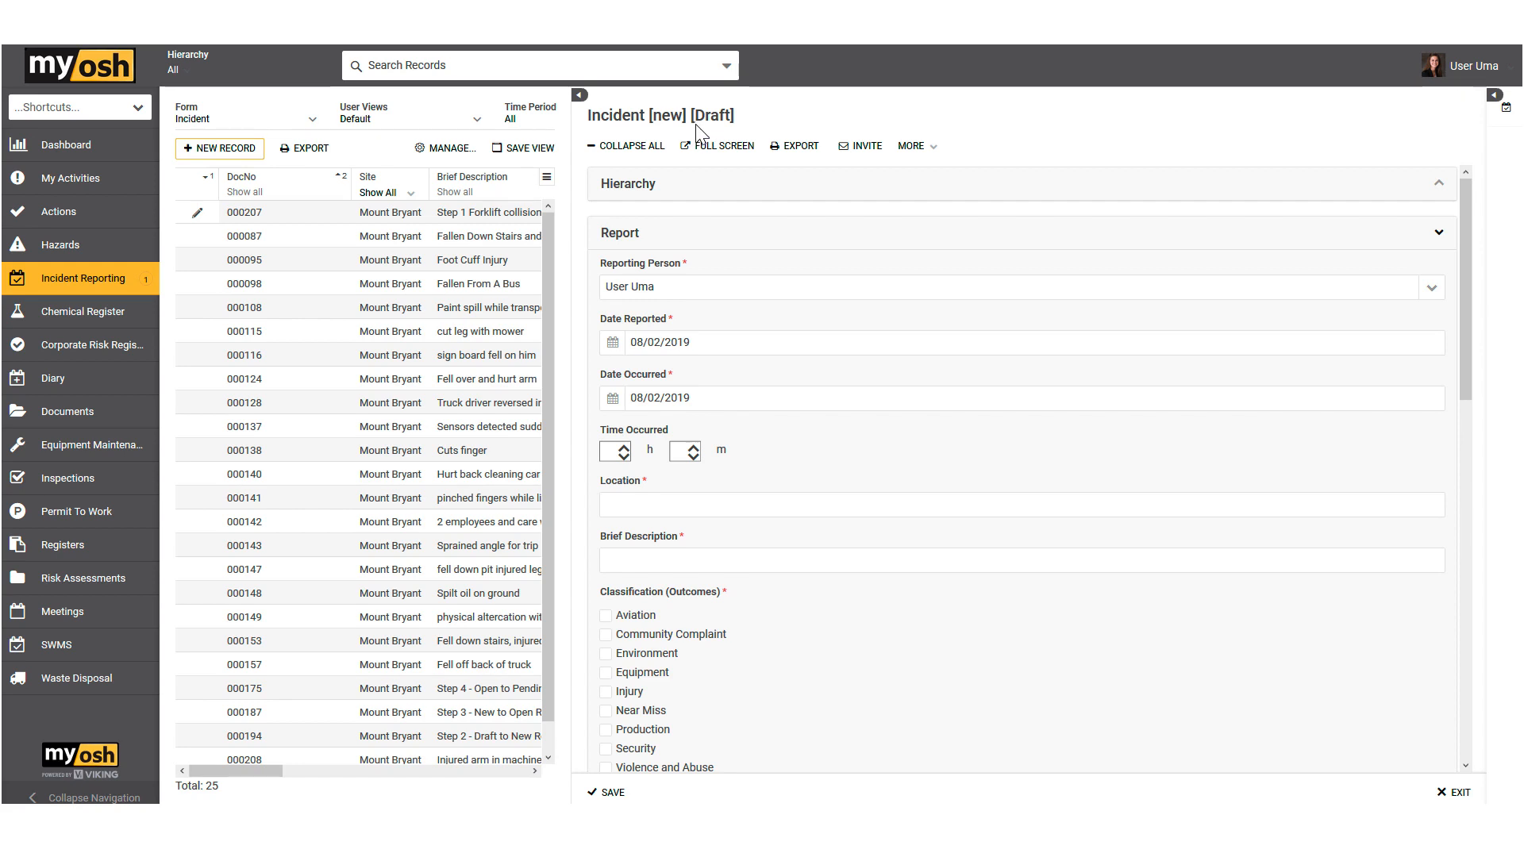
# Step: Examine the new incident's draft status and the form's Report, Details and Attachments sections
pyautogui.moveTo(694, 116); pyautogui.dragTo(727, 118)
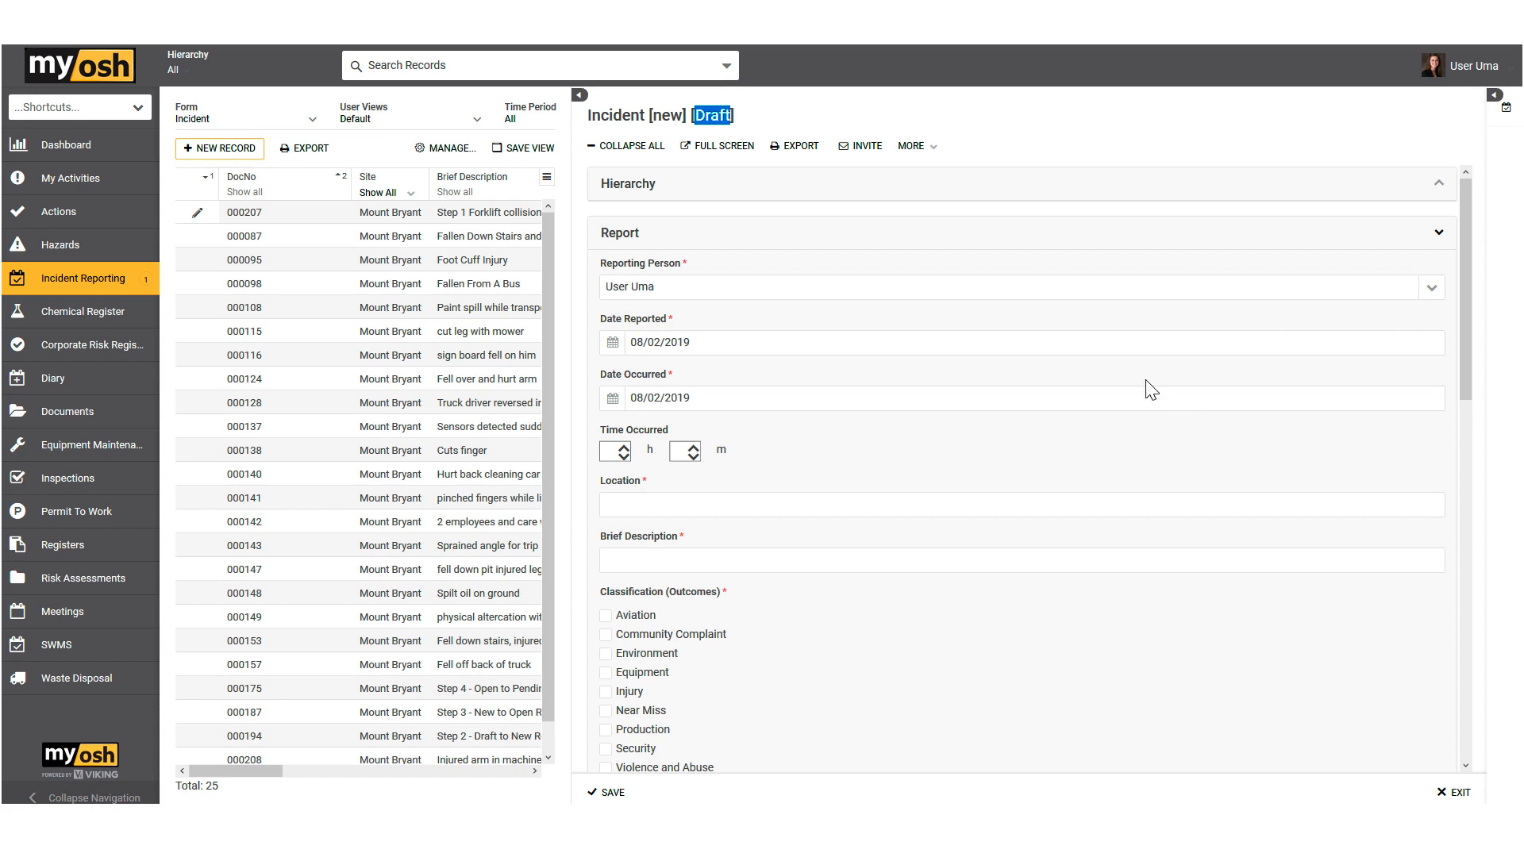
pyautogui.scroll(-12, 1181, 393)
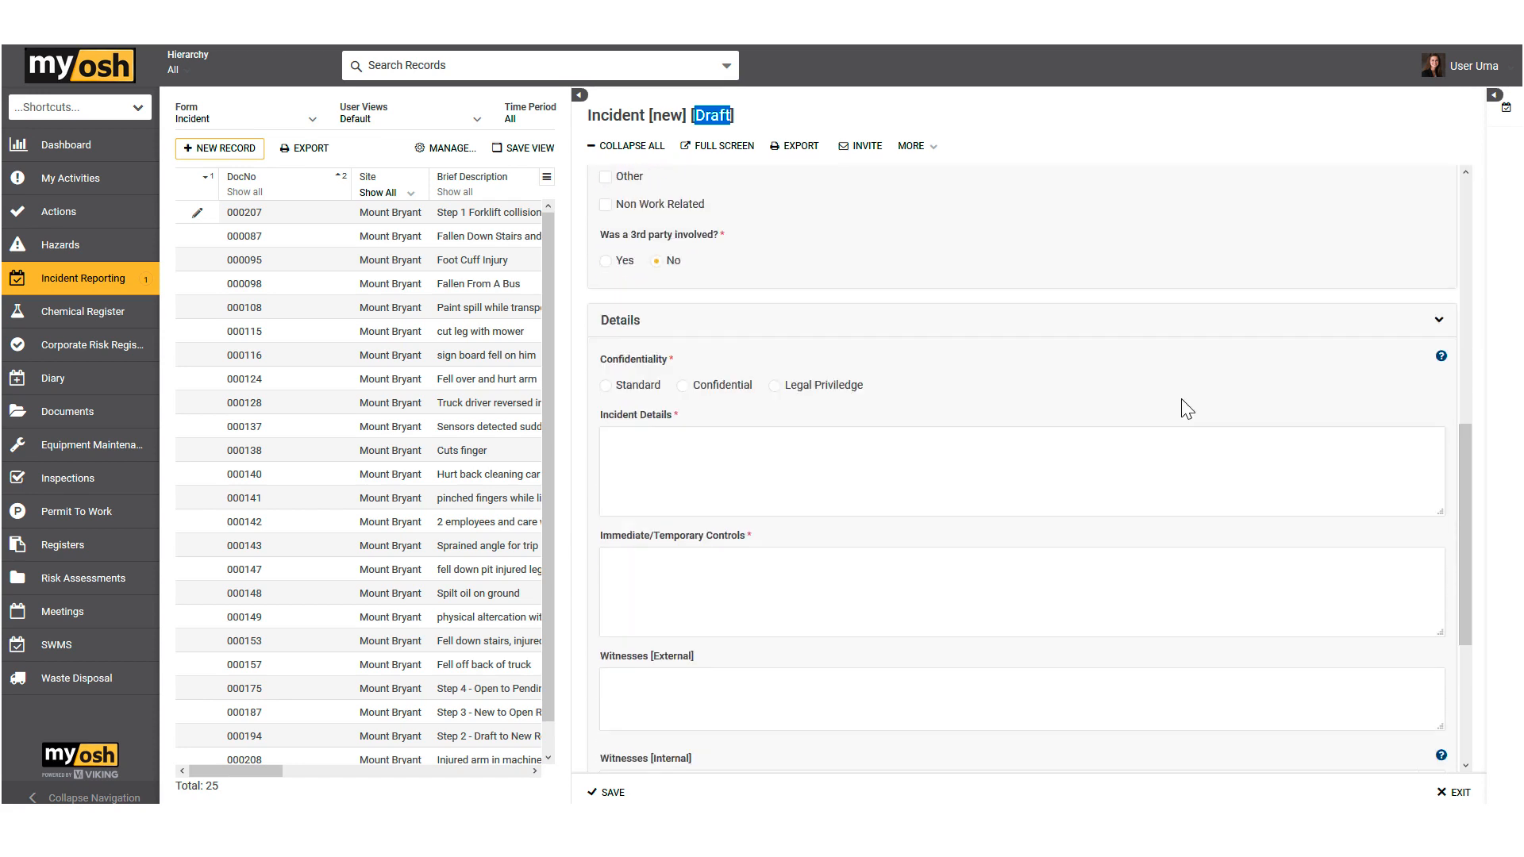
pyautogui.scroll(4, 1186, 409)
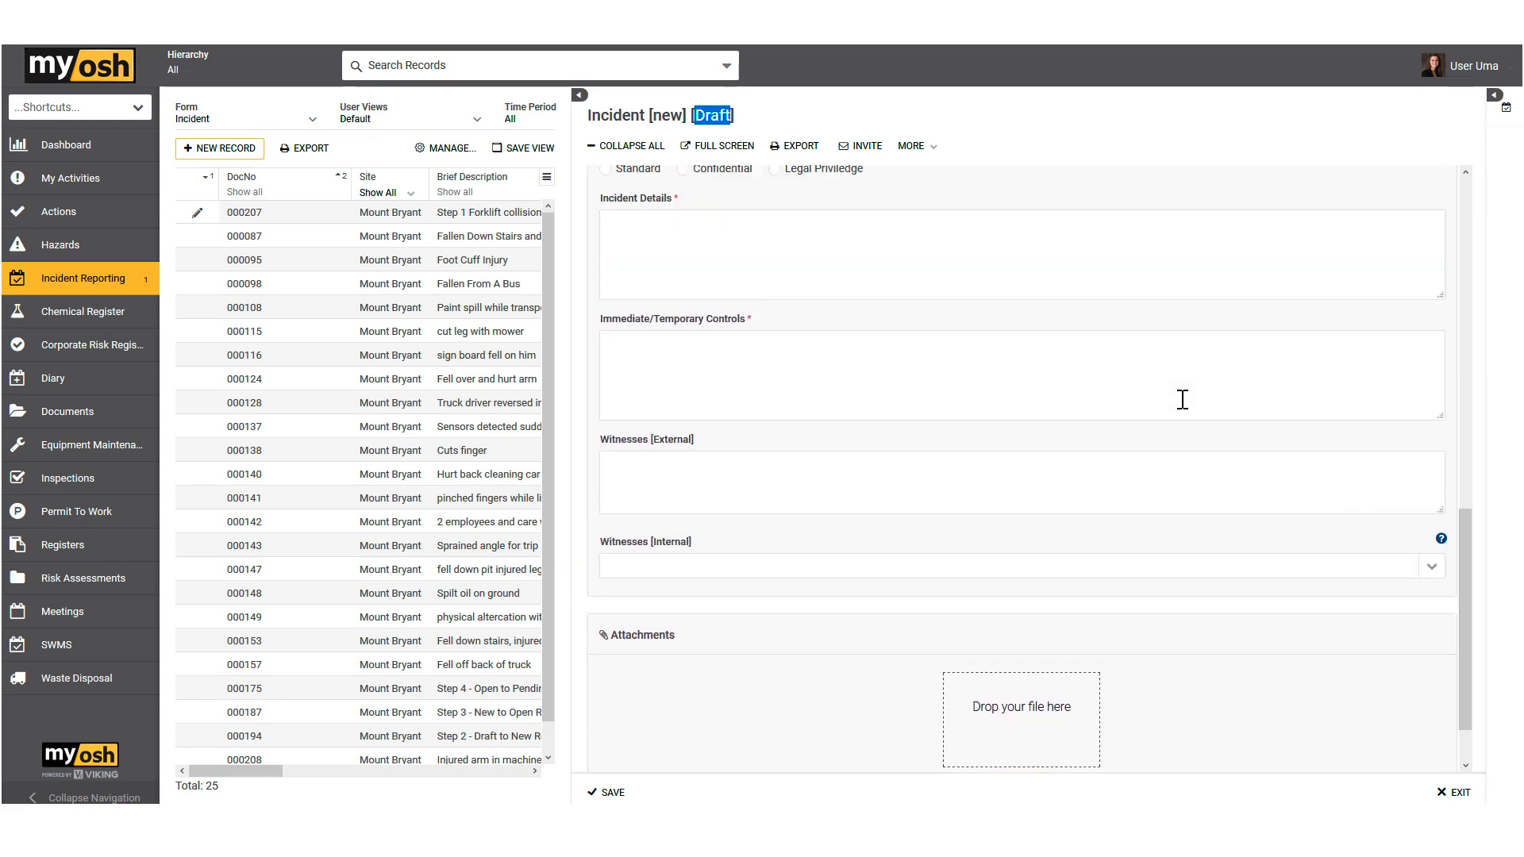
pyautogui.scroll(7, 1186, 406)
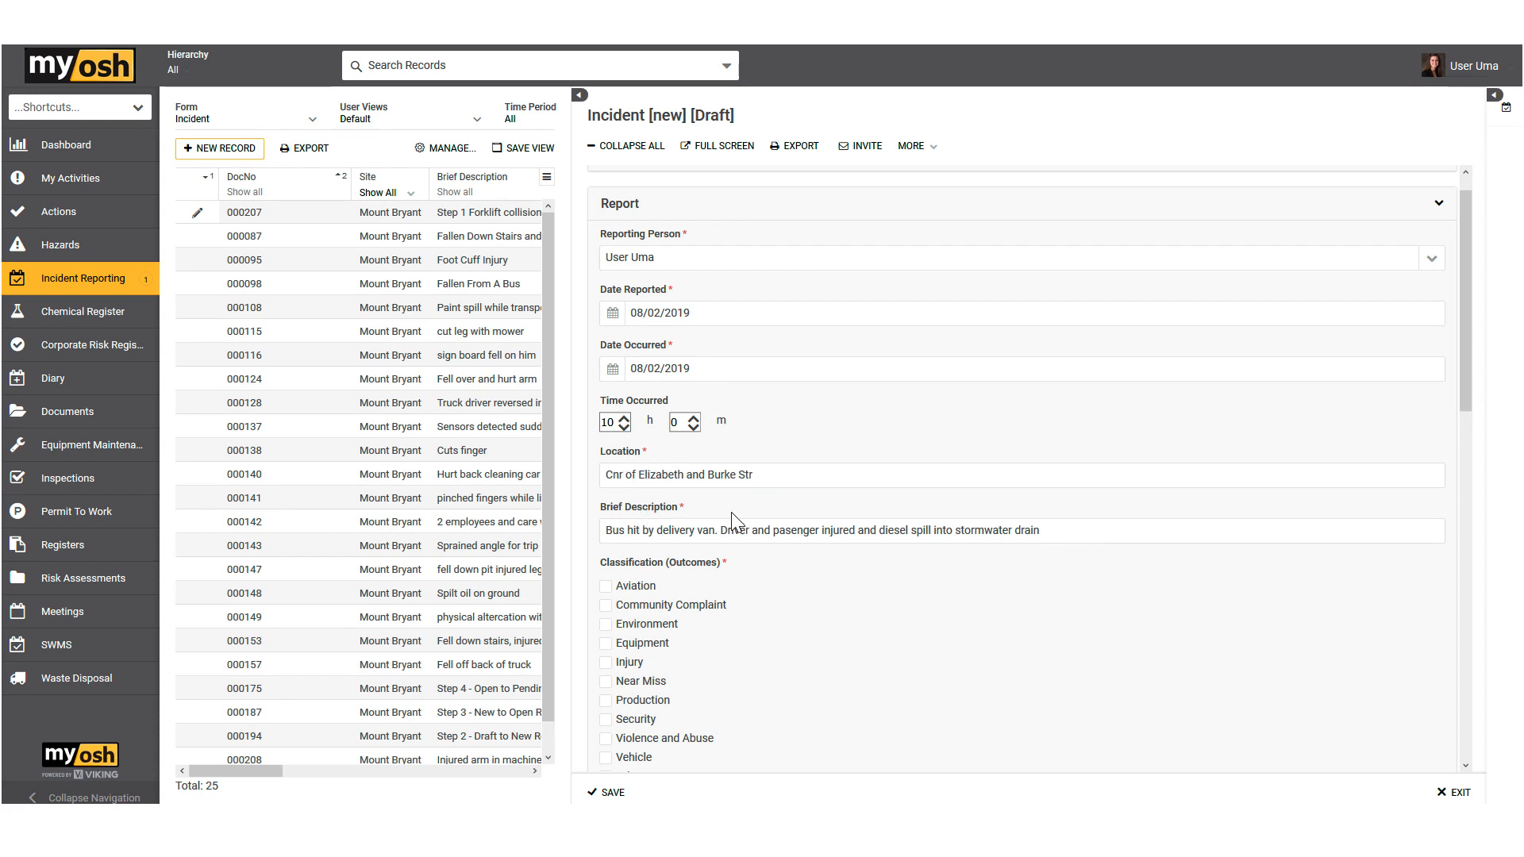
# Step: Classify the incident's outcomes as Injury, Vehicle and Environment
pyautogui.scroll(-2, 794, 413)
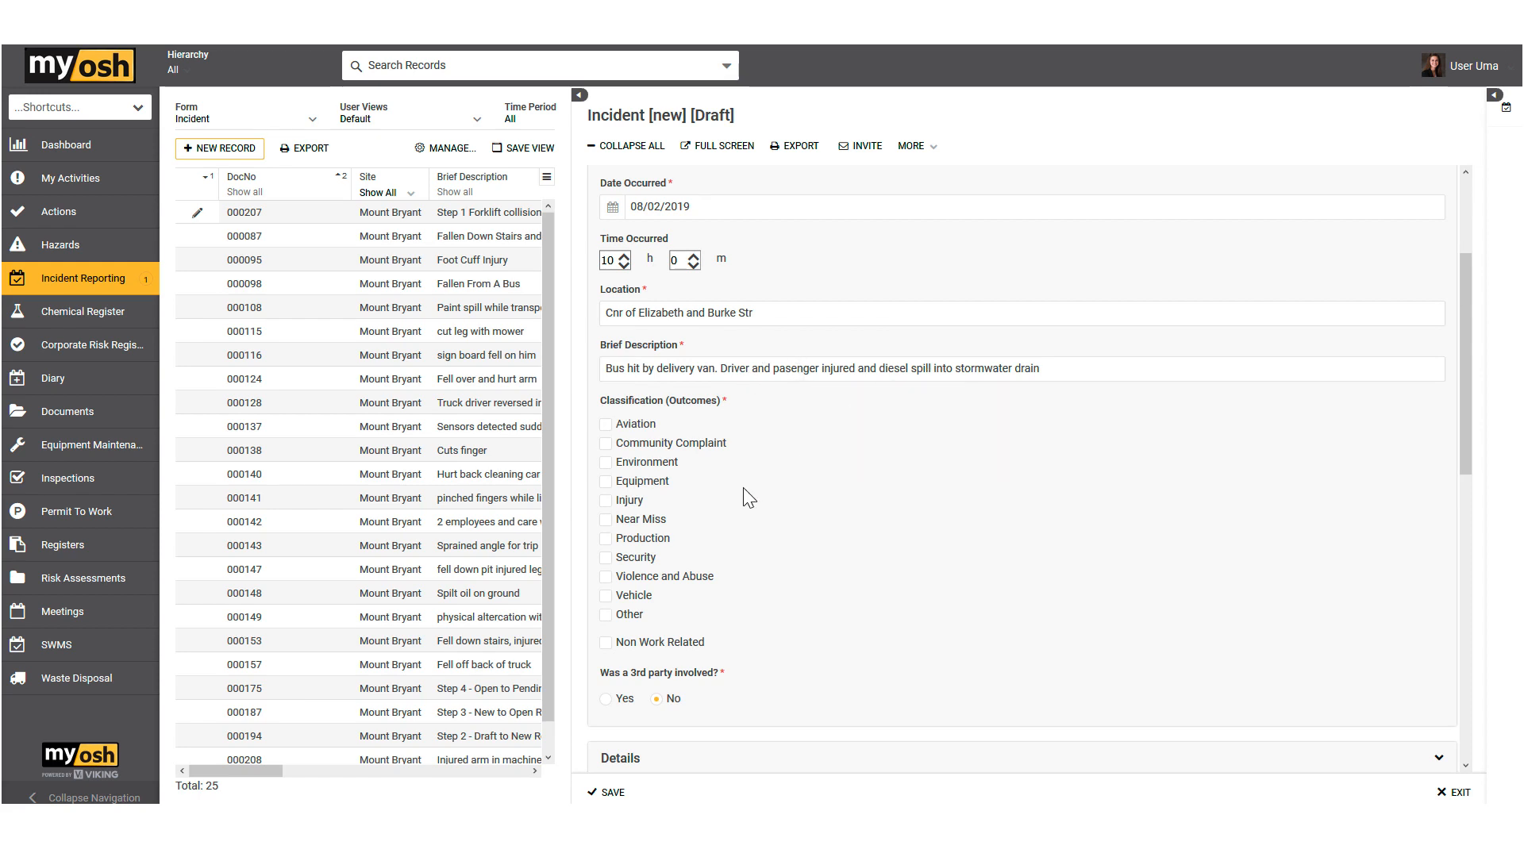
pyautogui.click(606, 501)
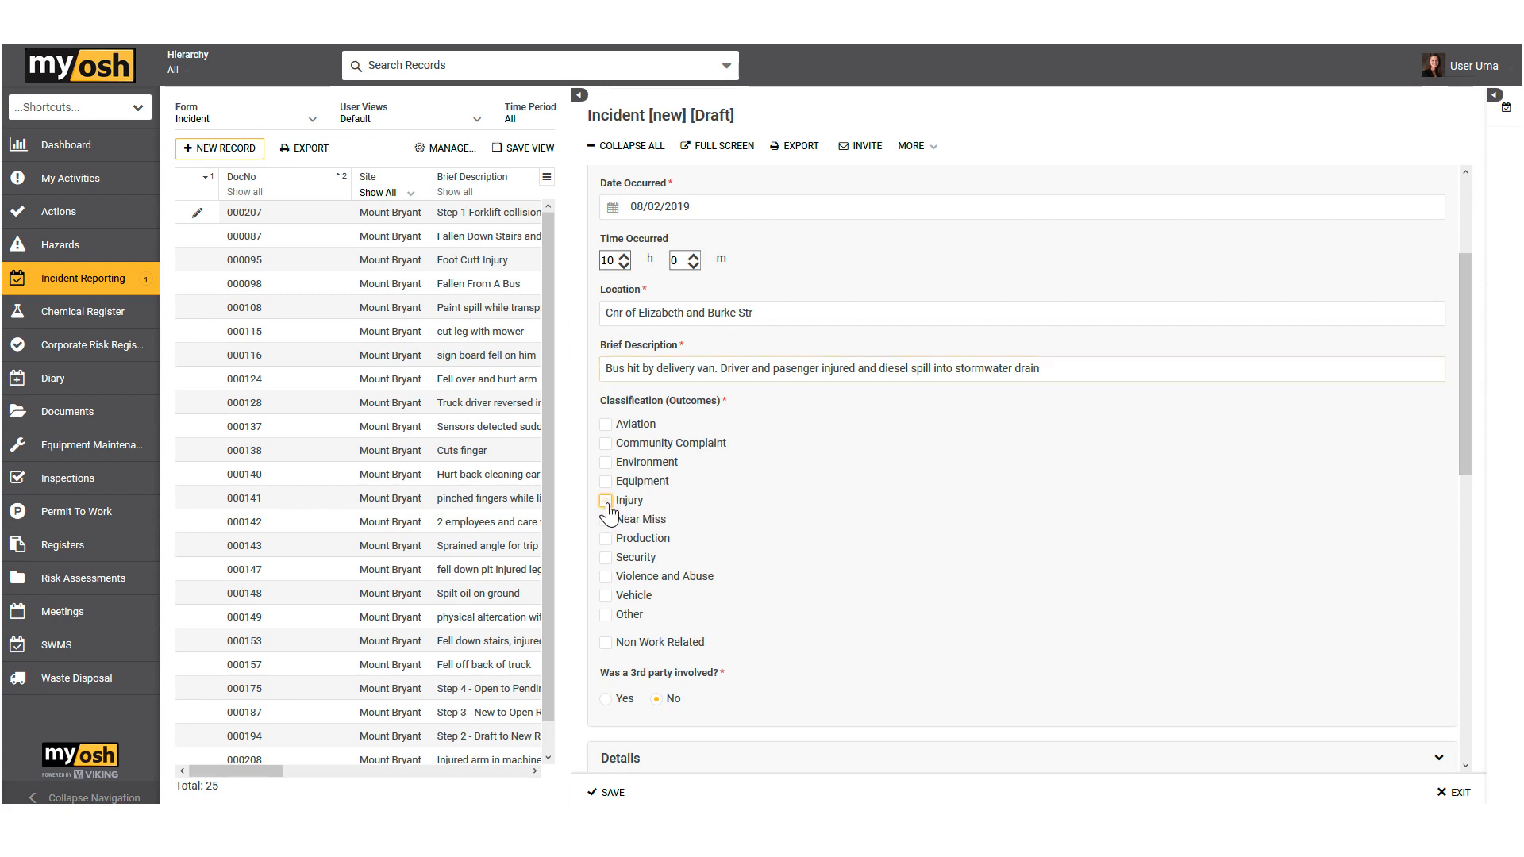
pyautogui.click(611, 597)
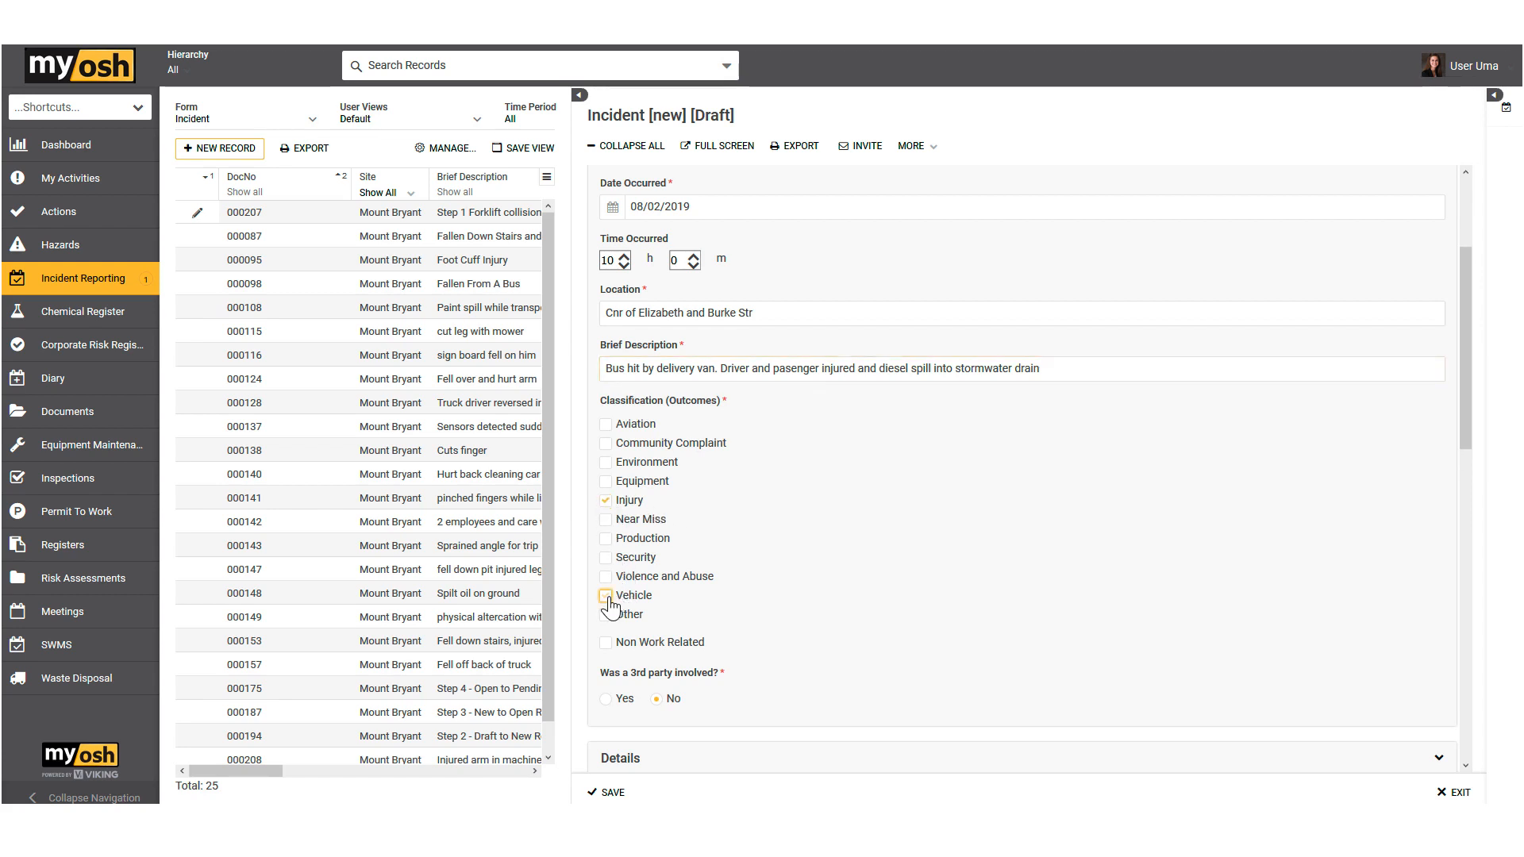
pyautogui.click(605, 462)
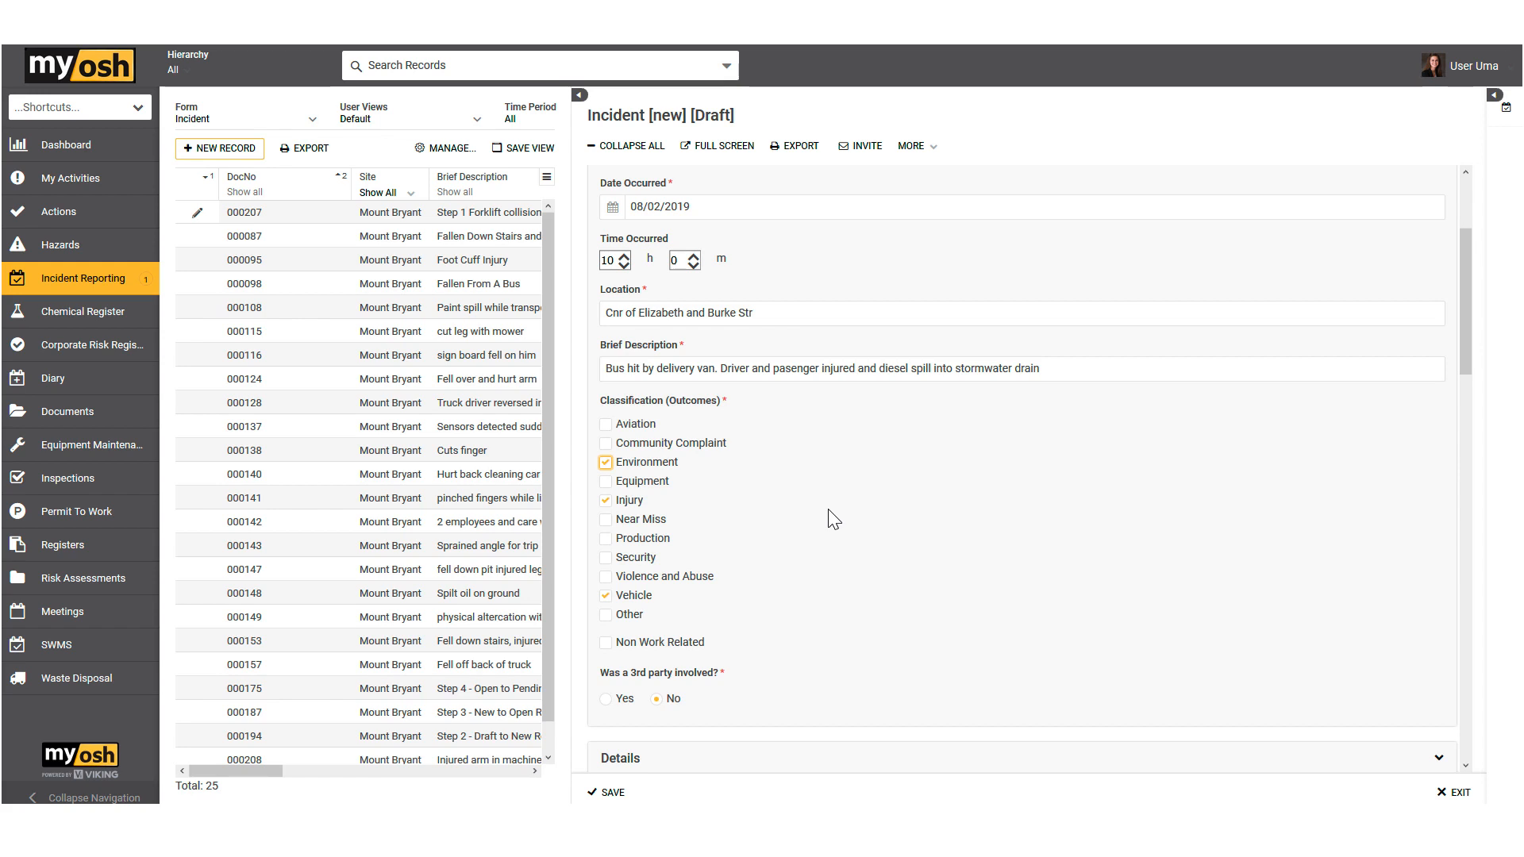
# Step: Answer Yes to third-party involvement to view the Third Party Details section, and set the answer back to No
pyautogui.scroll(-2, 819, 496)
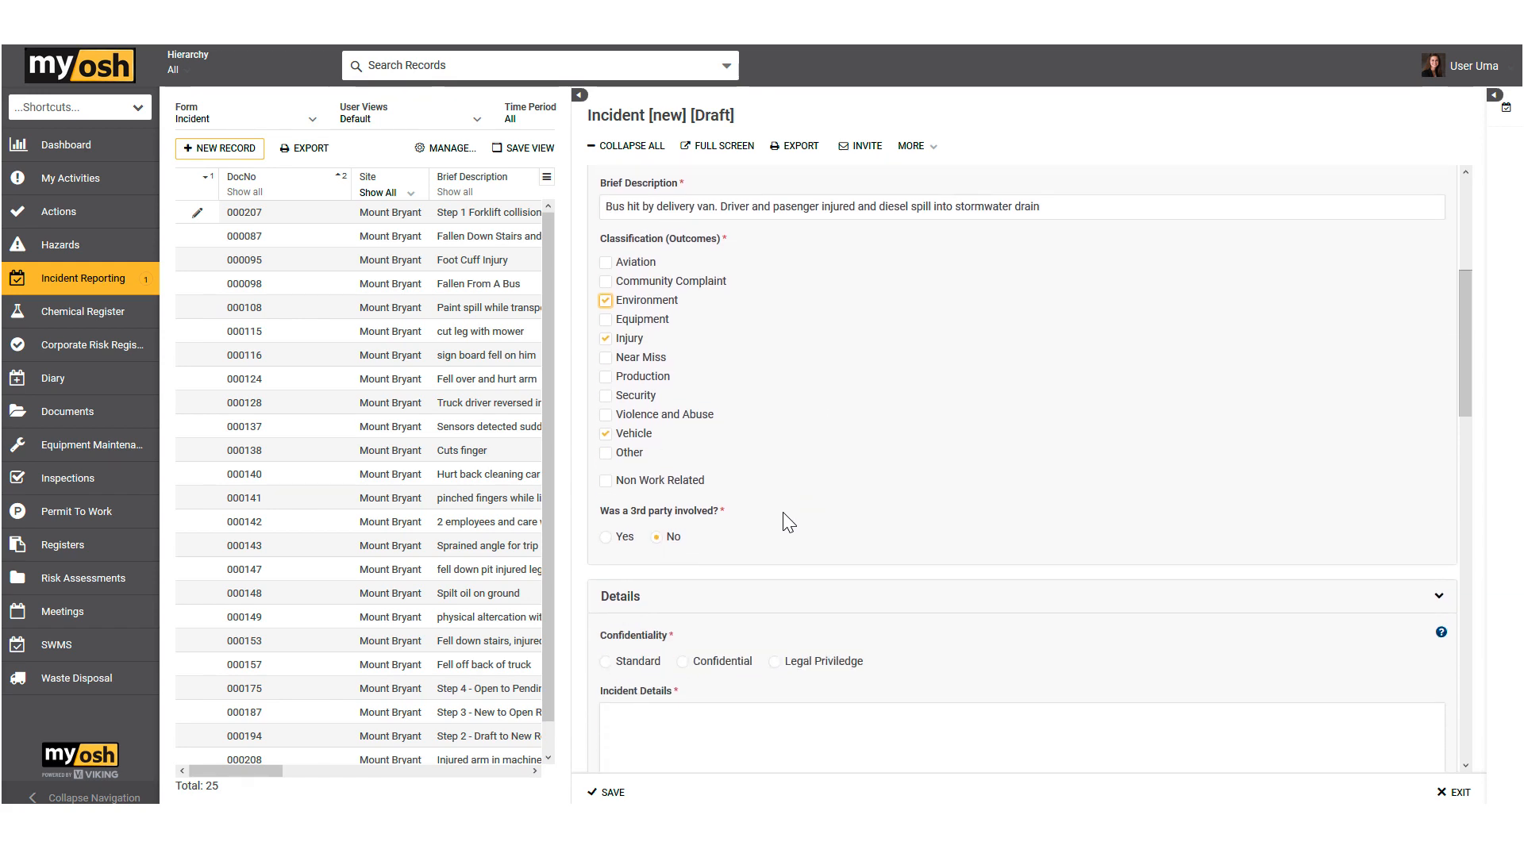
pyautogui.click(655, 536)
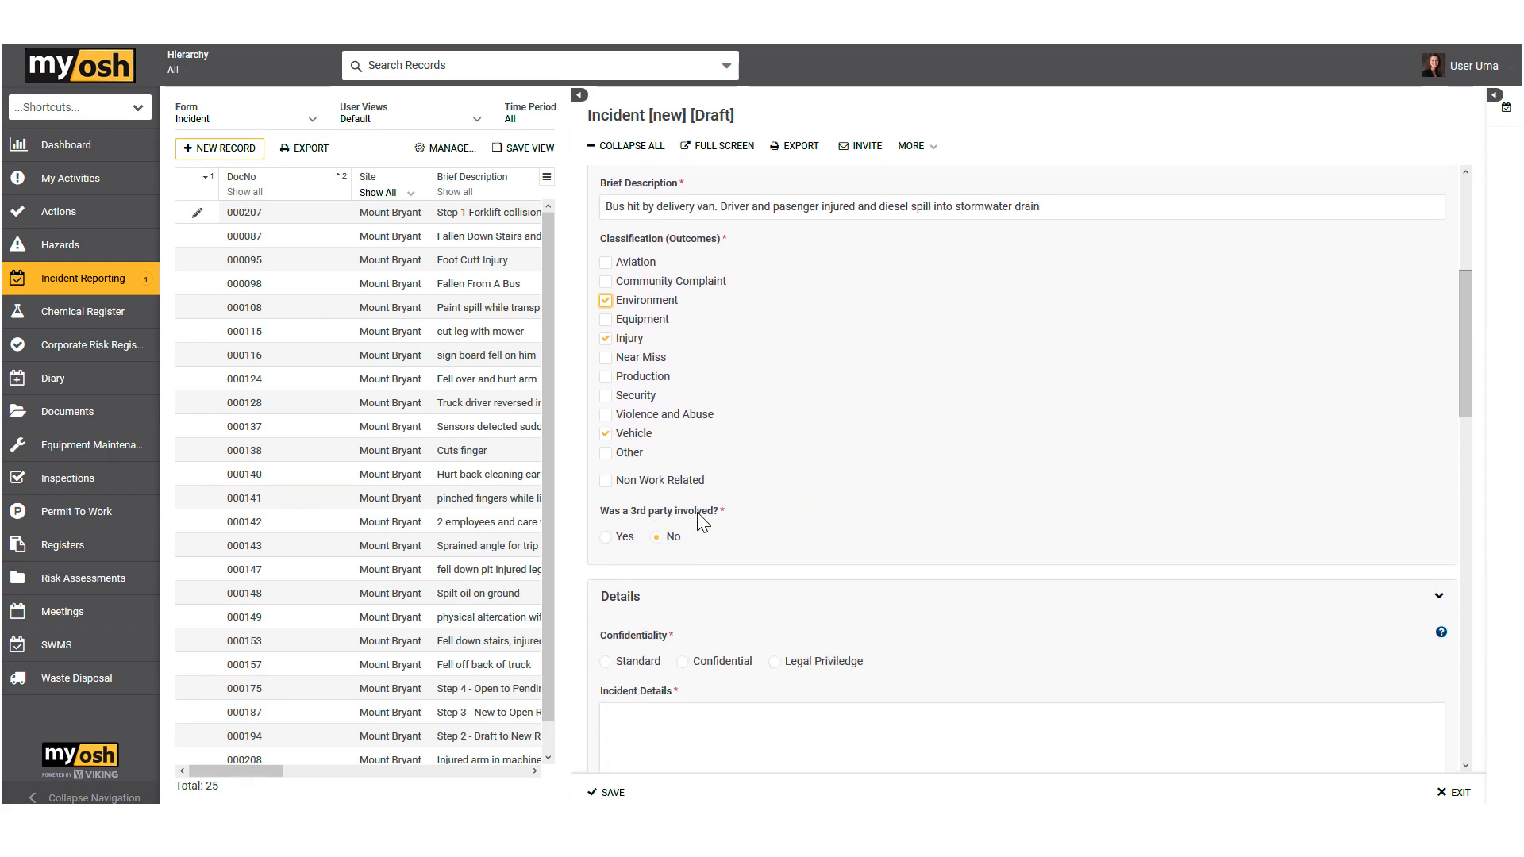
pyautogui.click(606, 538)
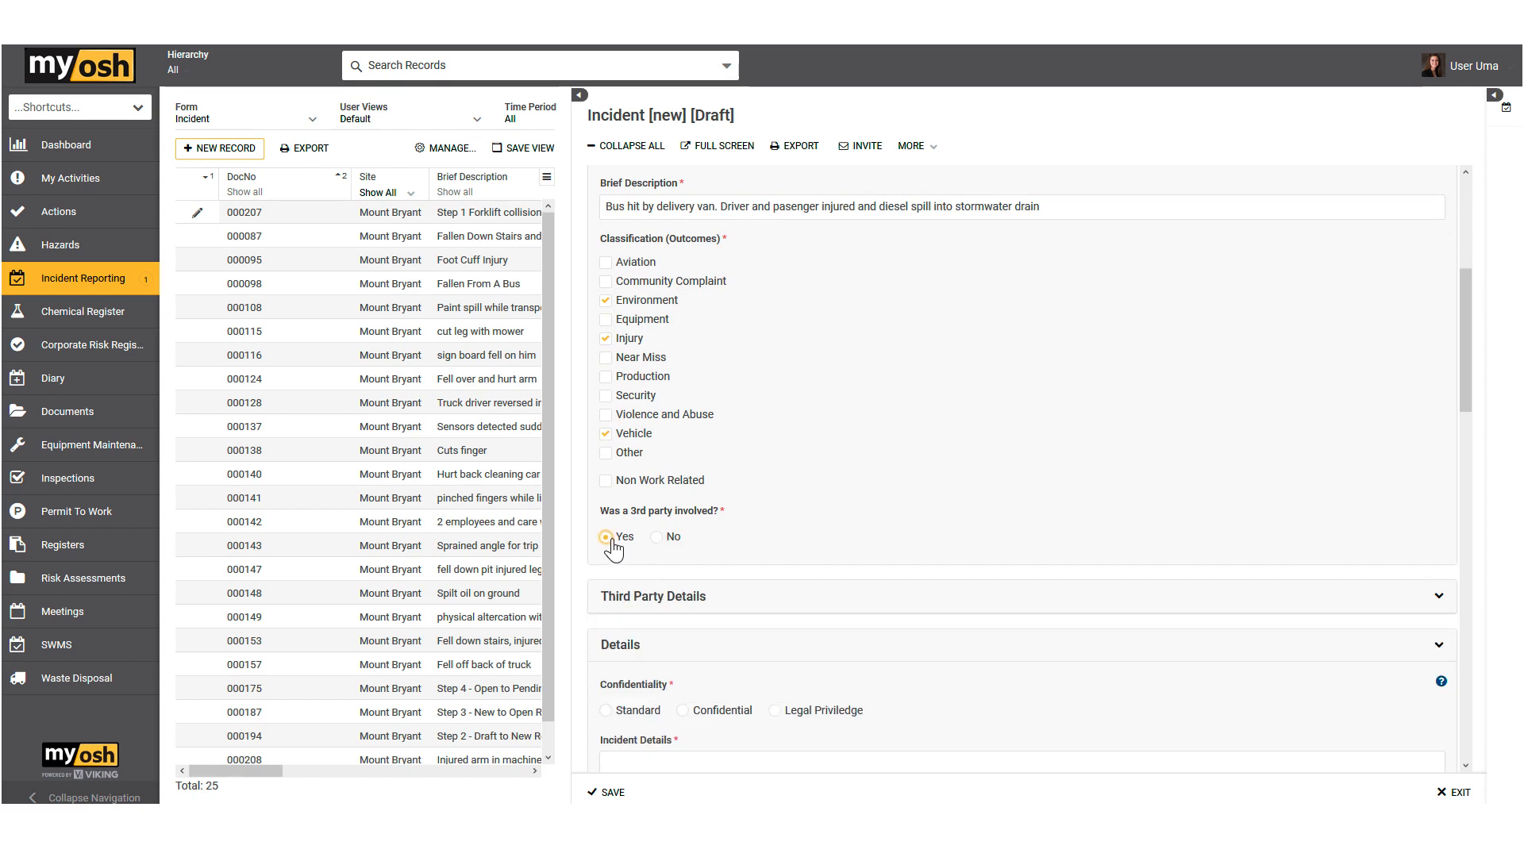
pyautogui.scroll(-1, 750, 563)
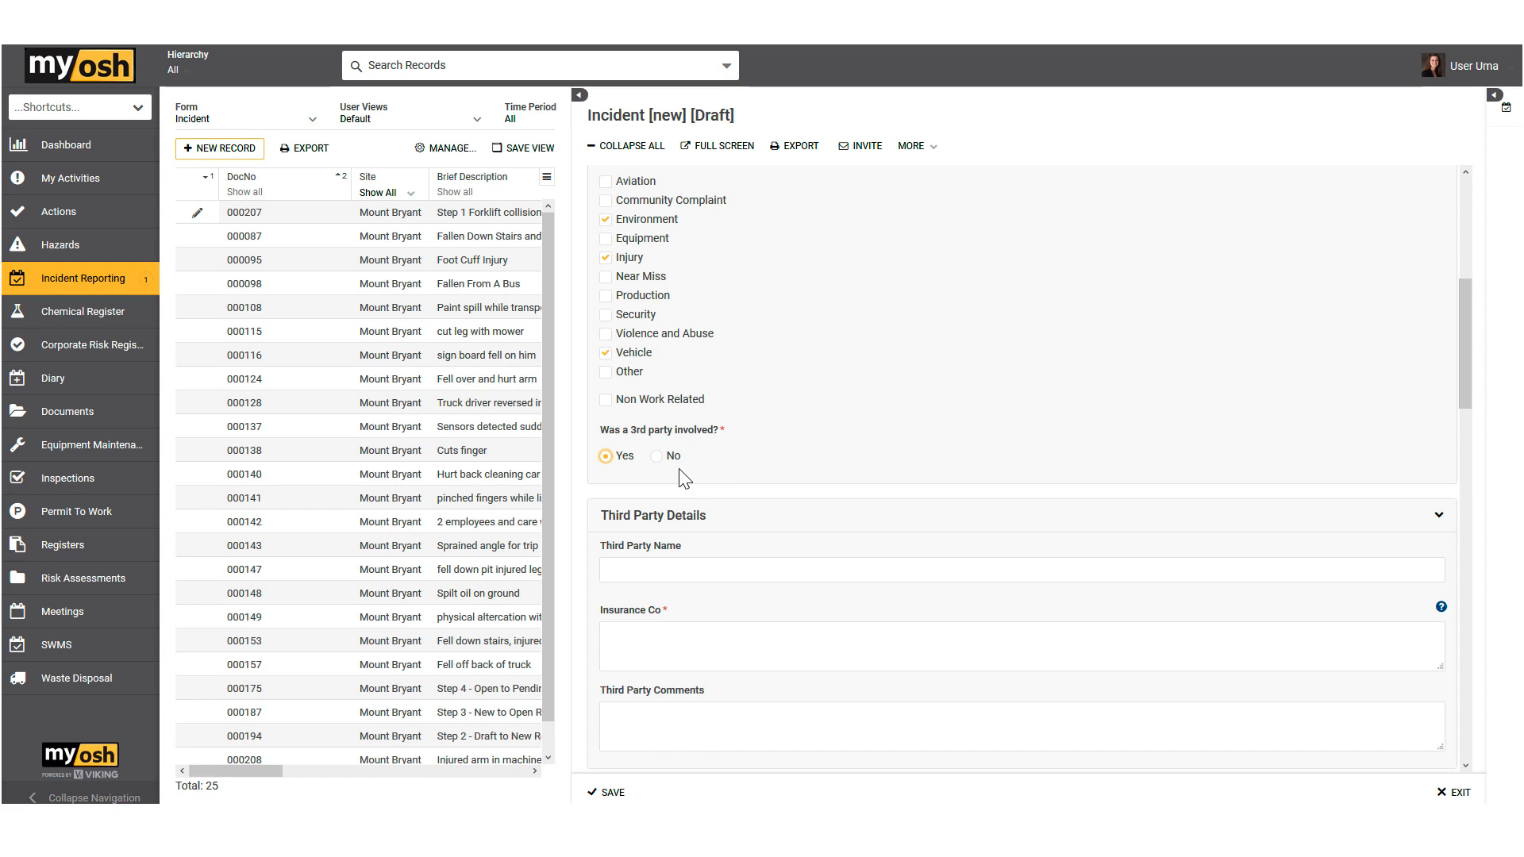
pyautogui.click(657, 461)
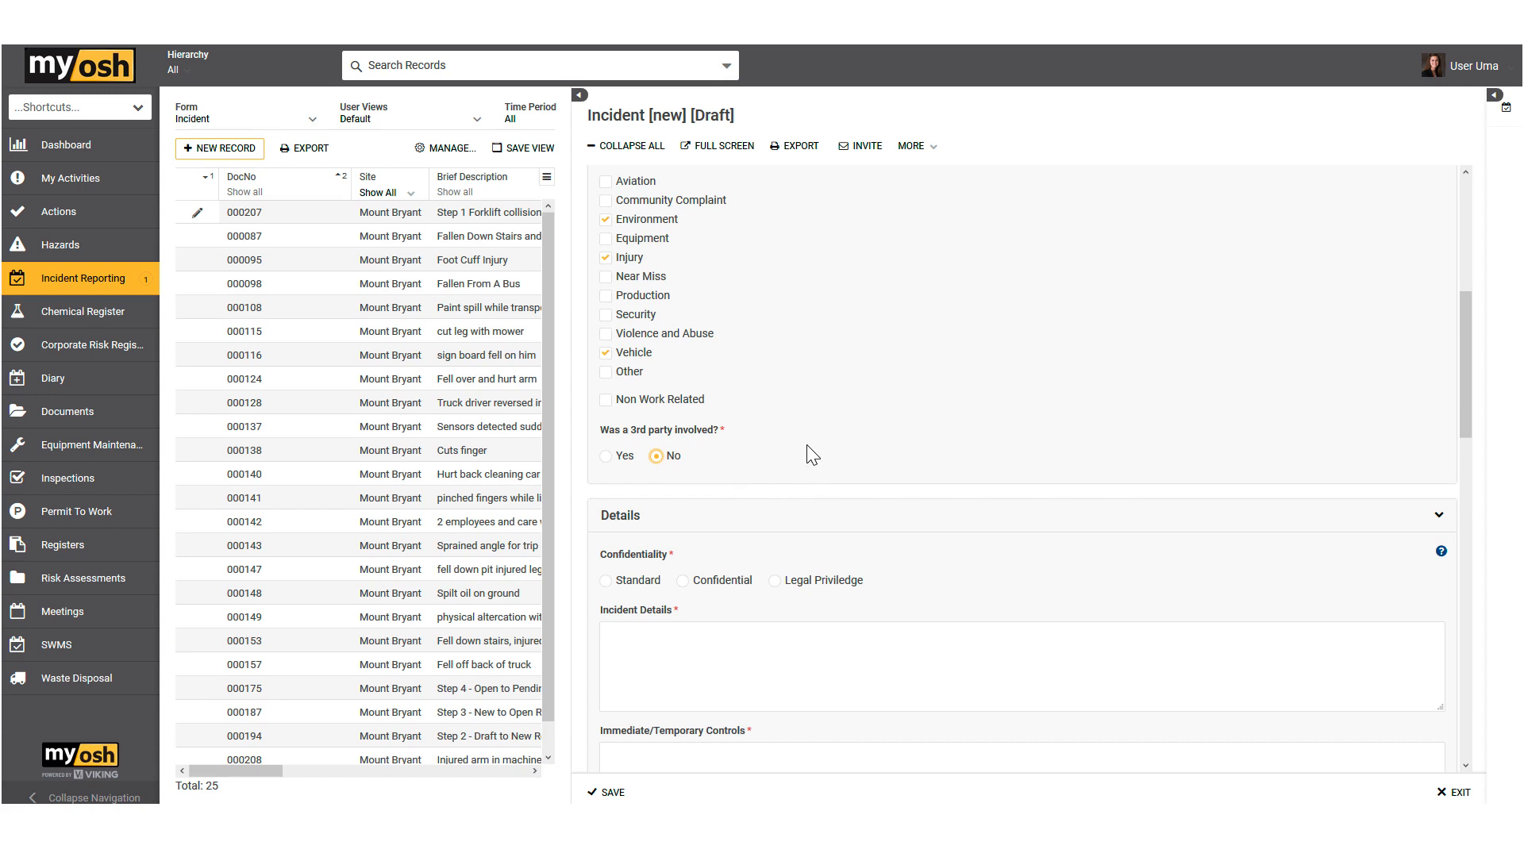
# Step: Examine the incident's confidentiality, details, temporary controls and external witness fields, and the selectable internal witnesses
pyautogui.scroll(-2, 809, 454)
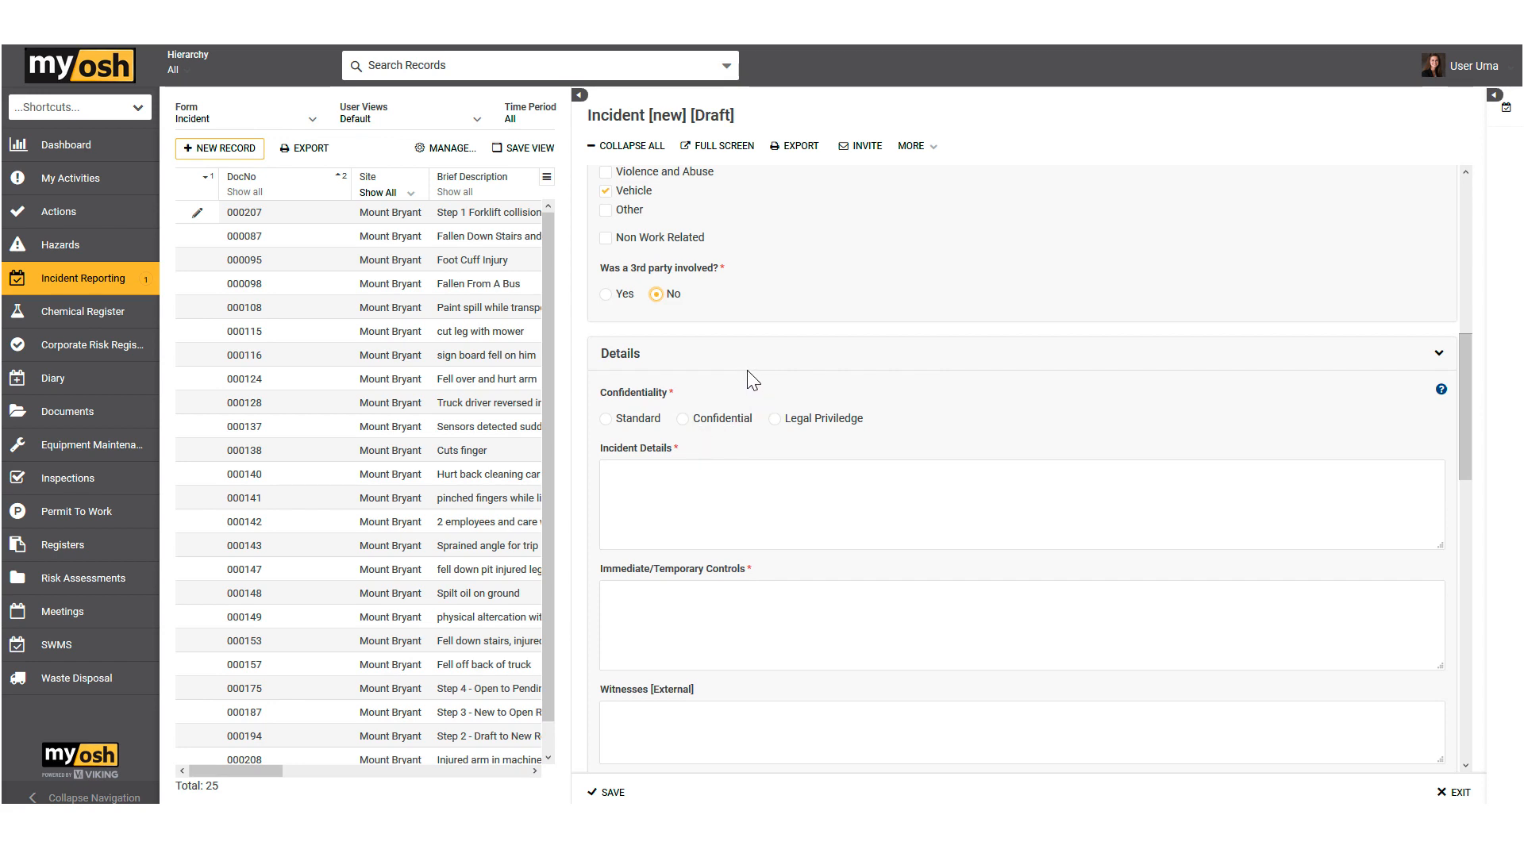
pyautogui.scroll(-1, 748, 378)
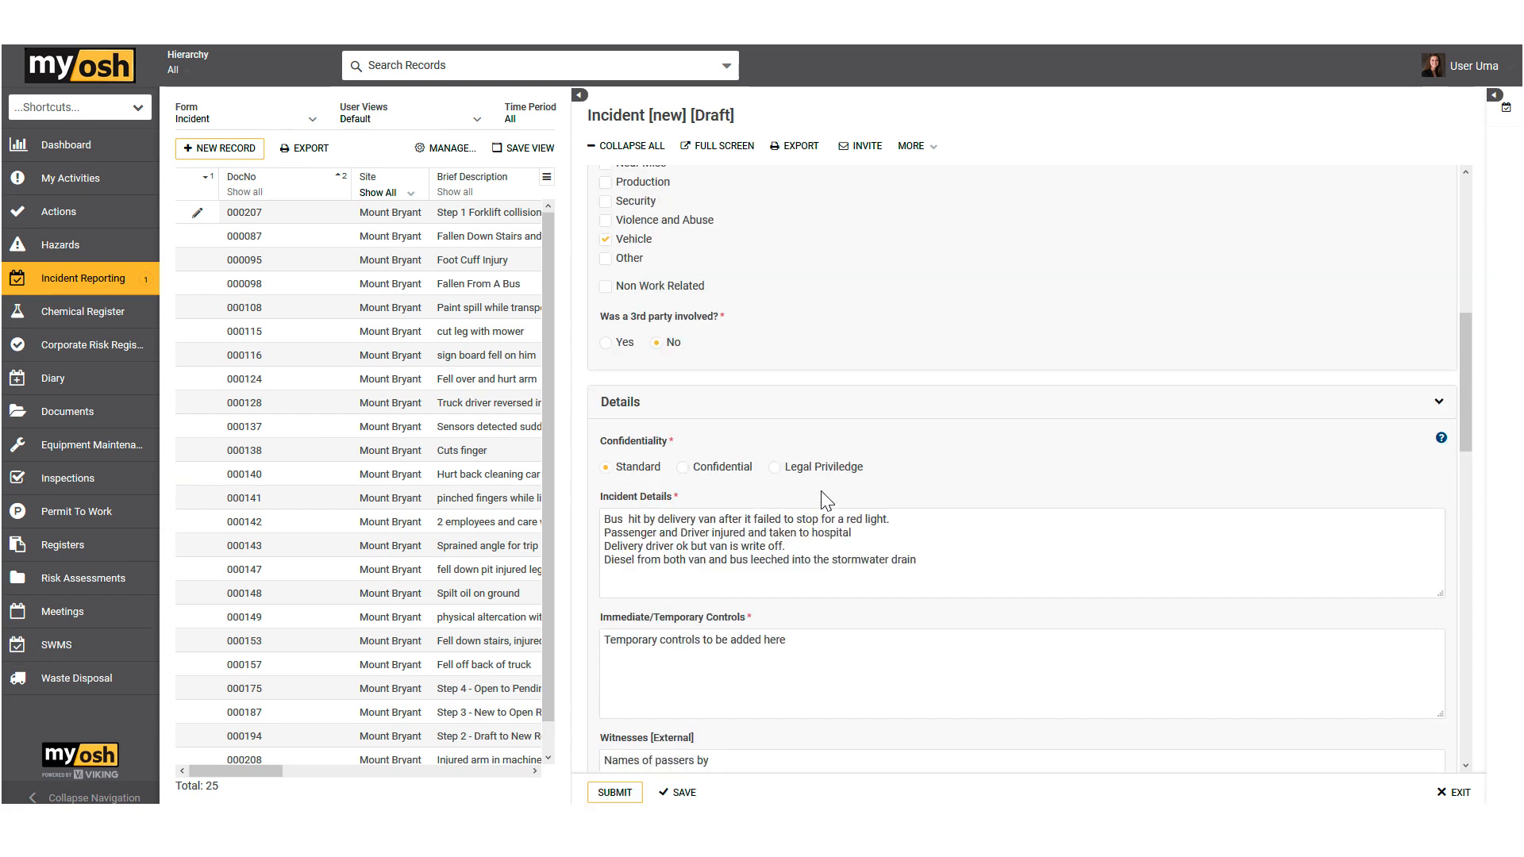
pyautogui.scroll(-2, 826, 500)
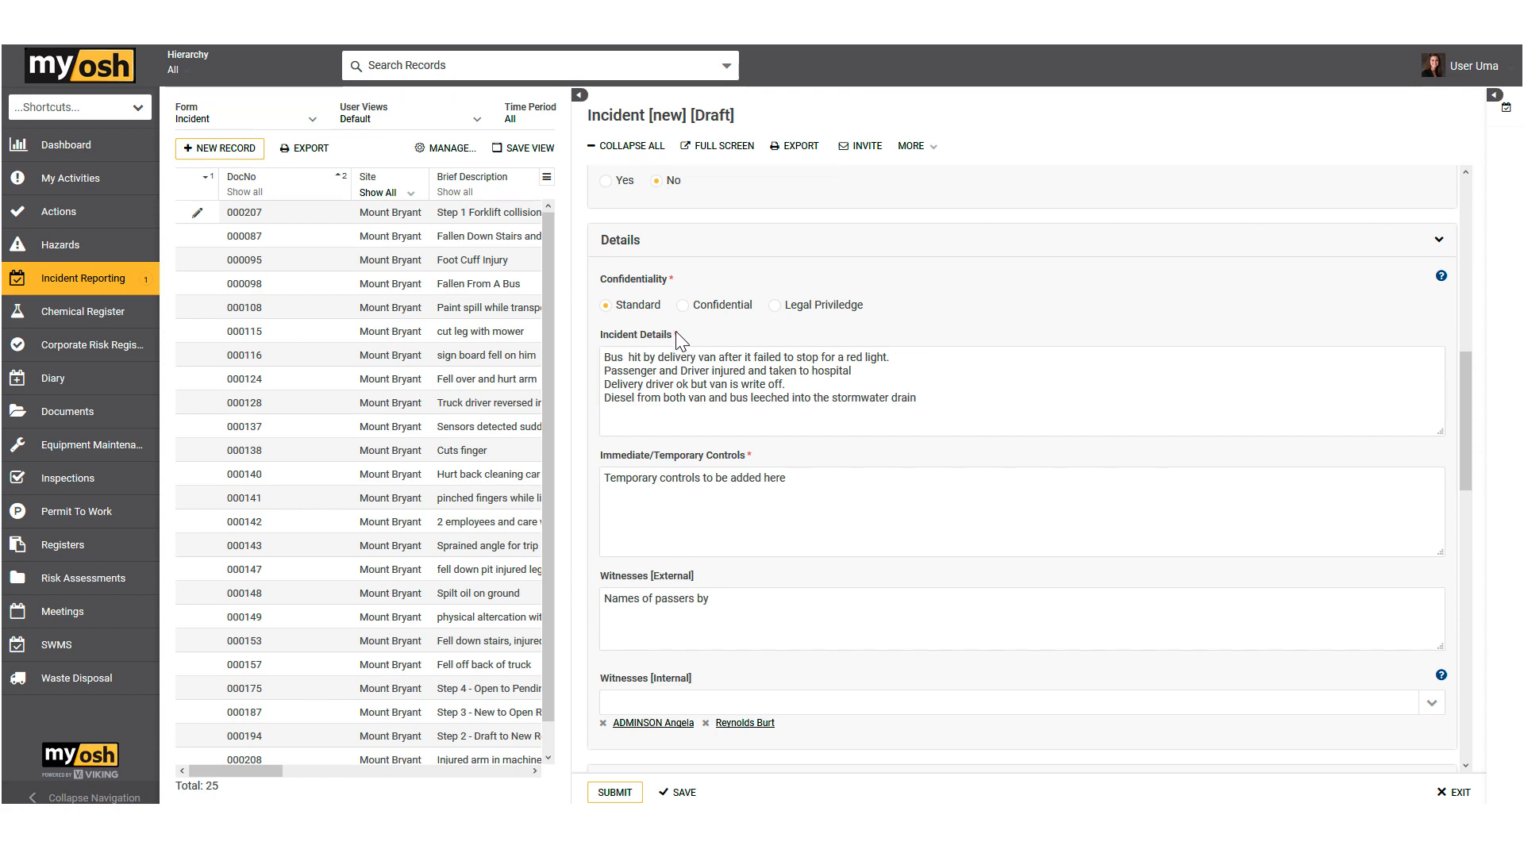
pyautogui.scroll(-1, 762, 395)
pyautogui.scroll(-2, 762, 395)
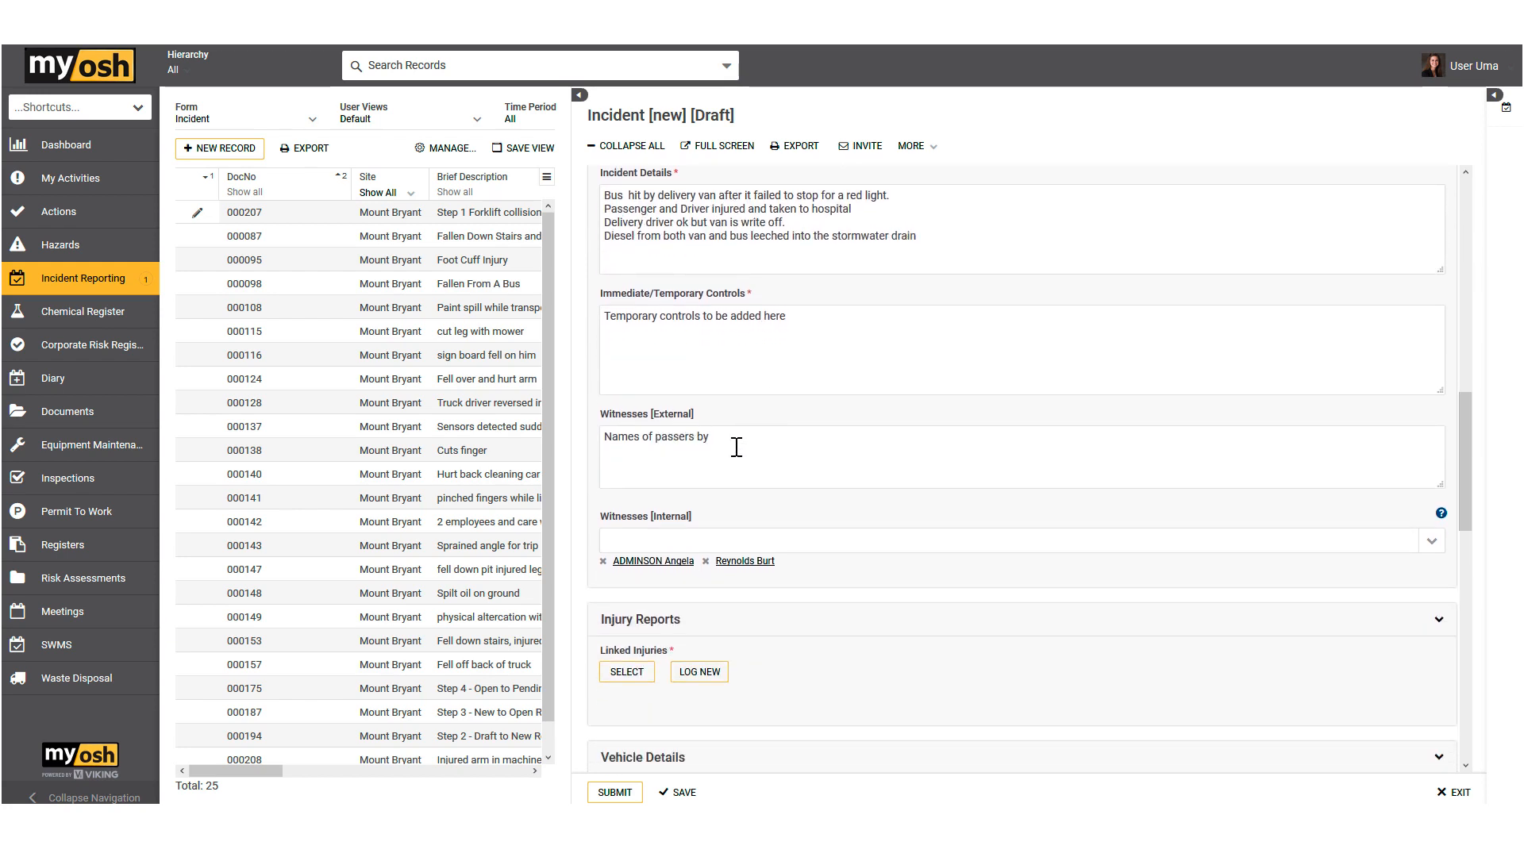
pyautogui.moveTo(722, 441); pyautogui.dragTo(605, 437)
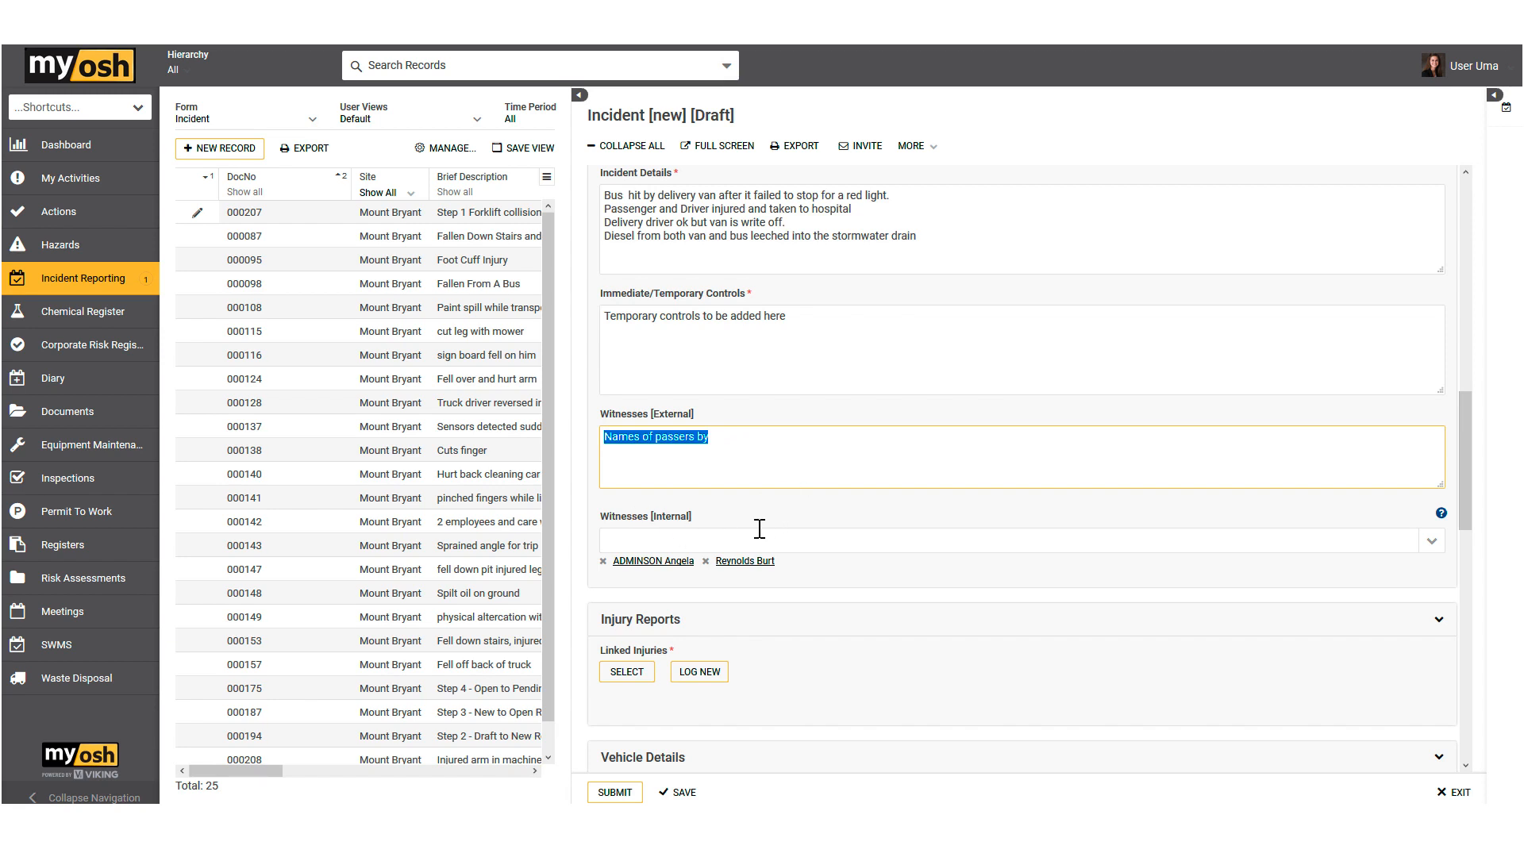
pyautogui.click(1431, 545)
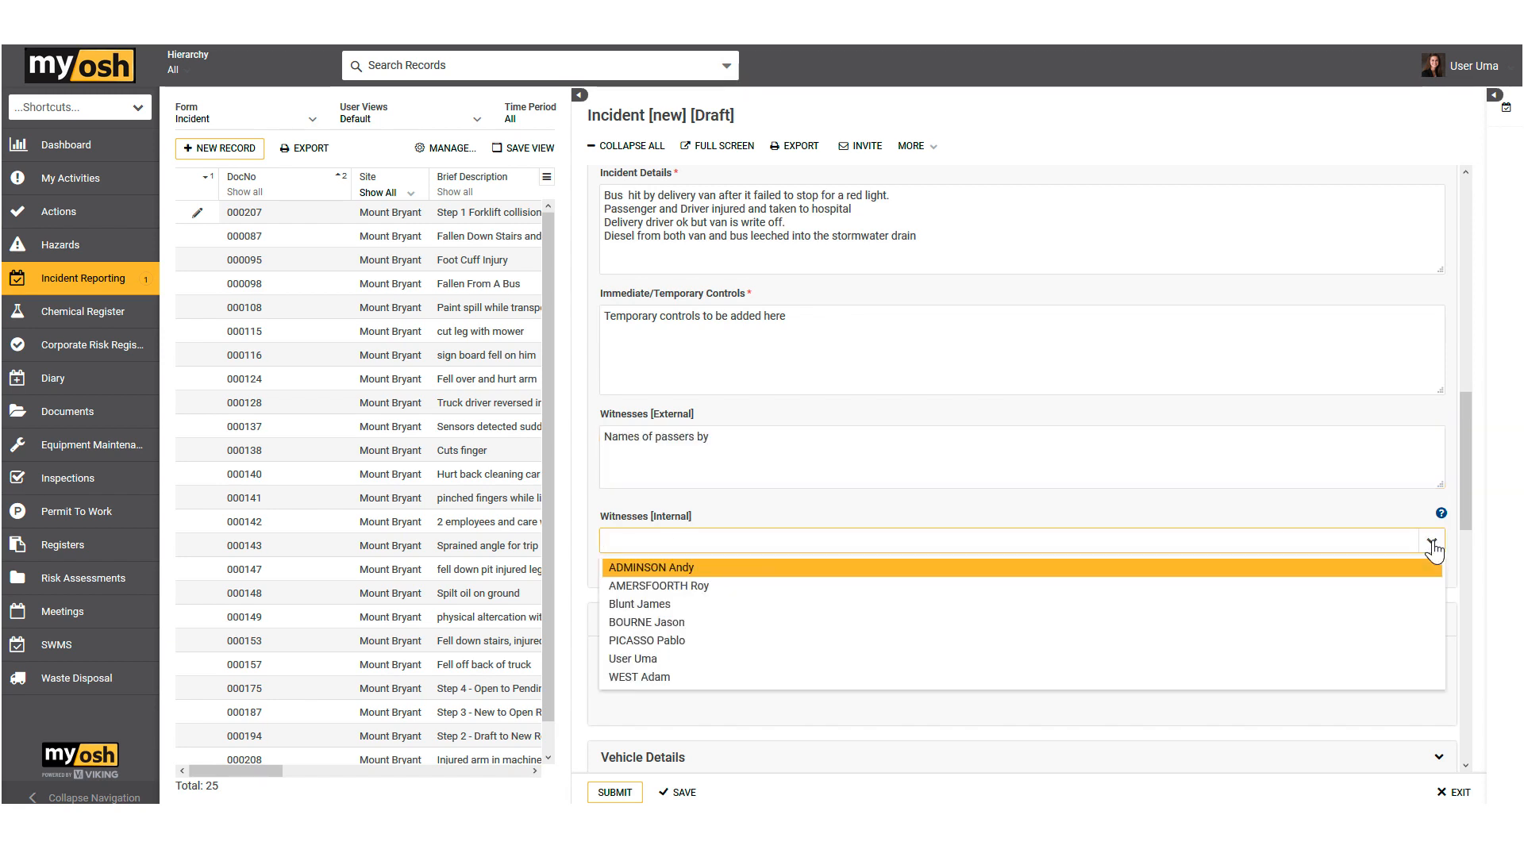
pyautogui.click(1398, 508)
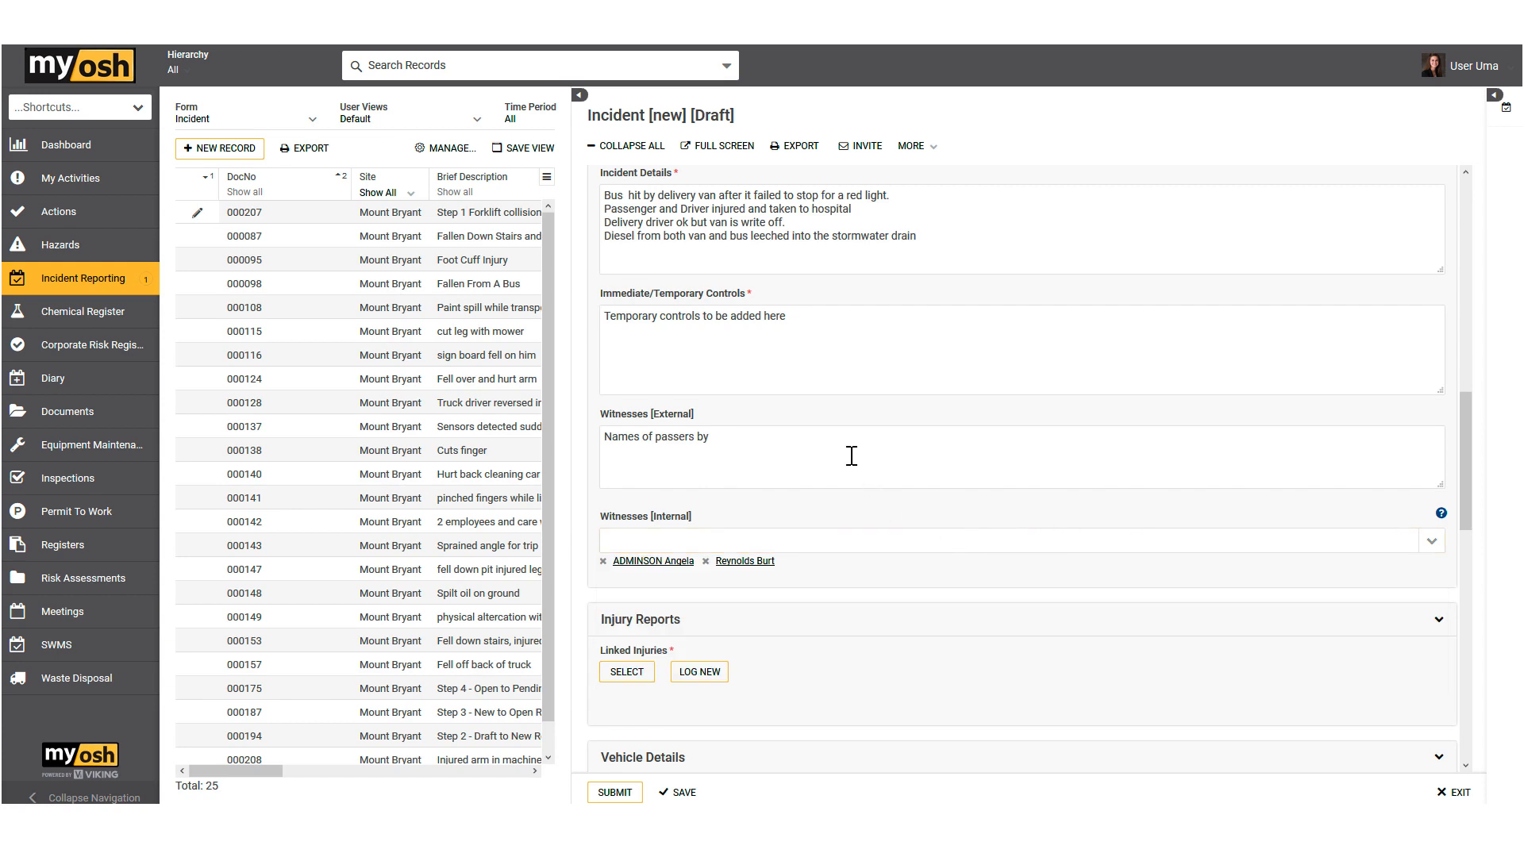
# Step: Start logging a new linked injury report from the incident's Injury Reports section
pyautogui.scroll(-1, 849, 460)
pyautogui.scroll(-3, 849, 460)
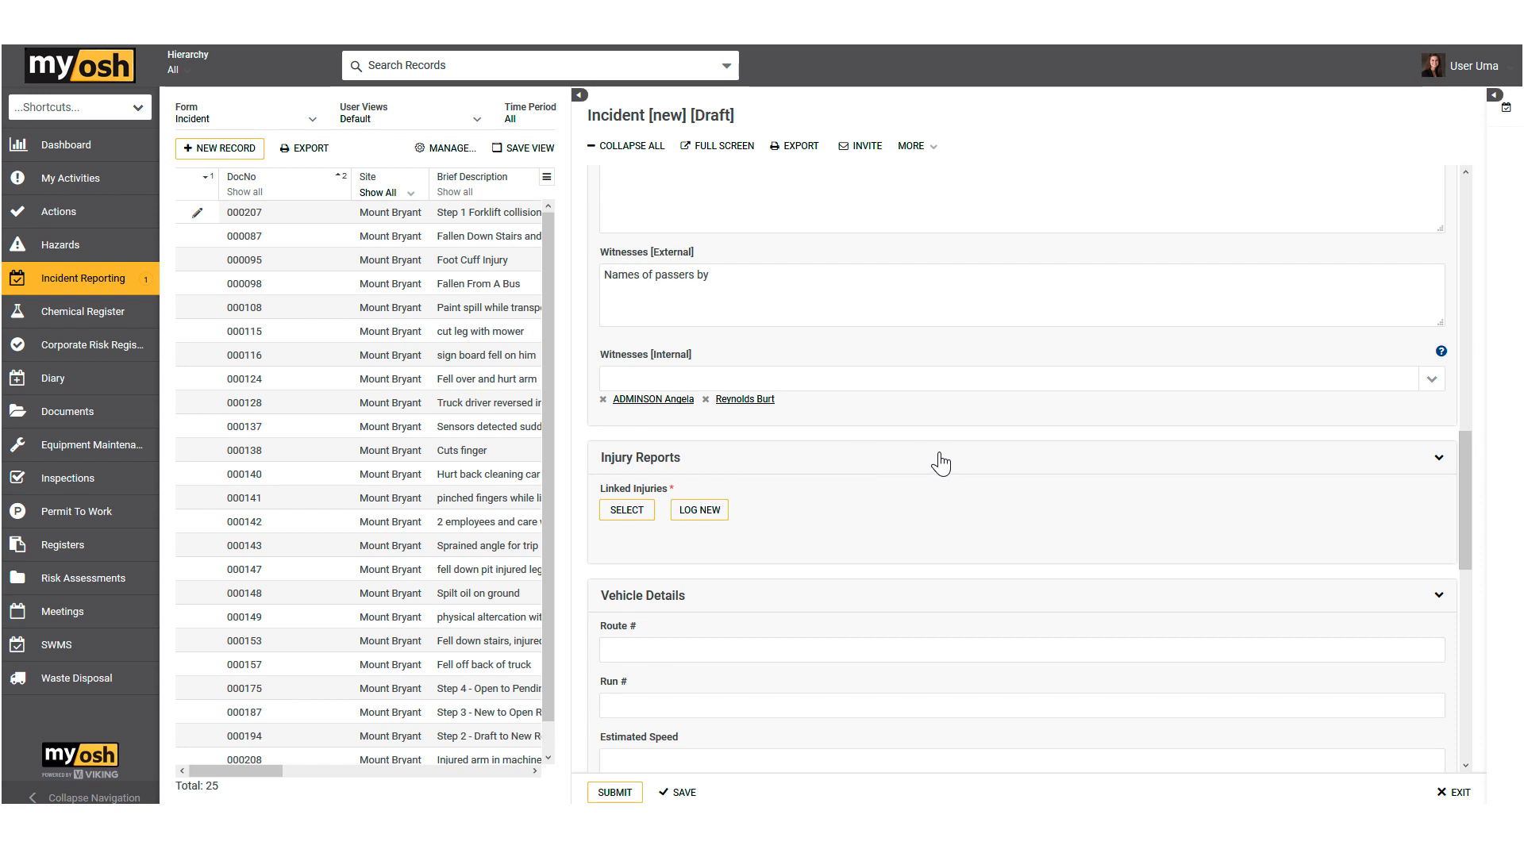
pyautogui.scroll(10, 941, 464)
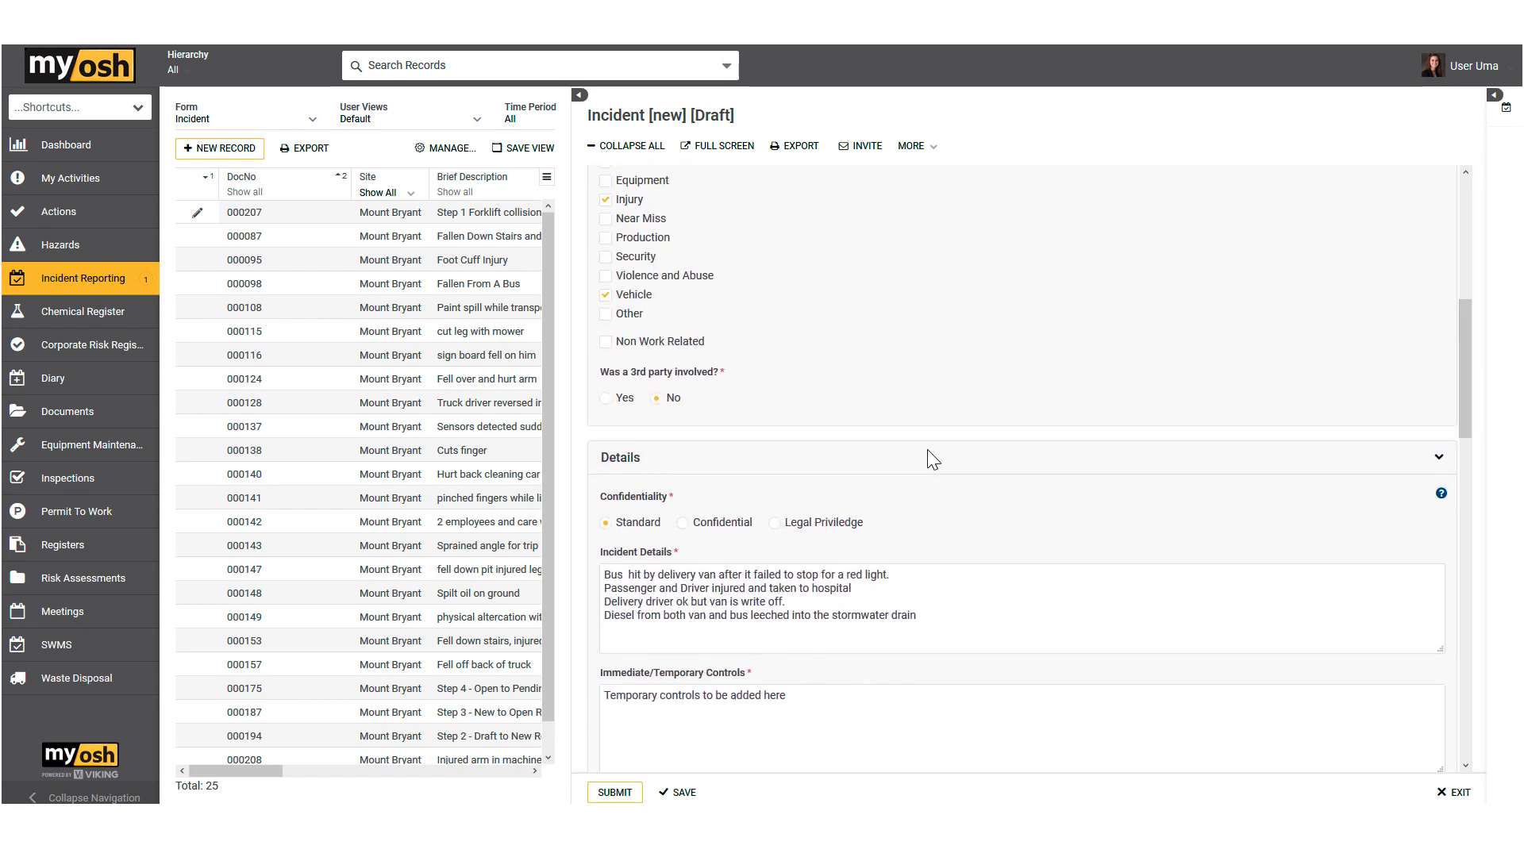
pyautogui.scroll(3, 933, 460)
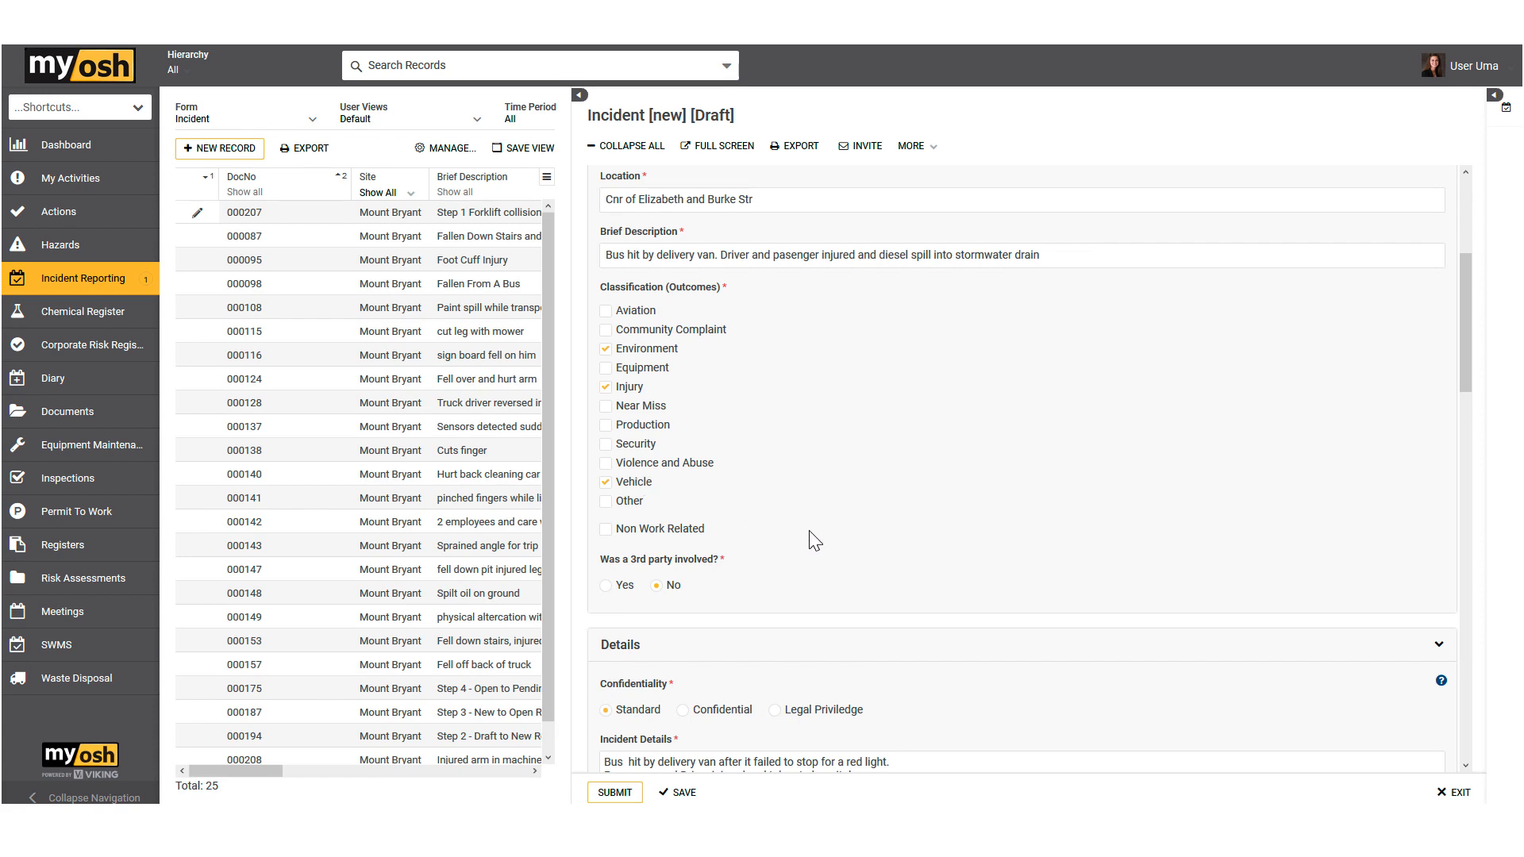
pyautogui.scroll(-2, 810, 540)
pyautogui.scroll(-6, 810, 548)
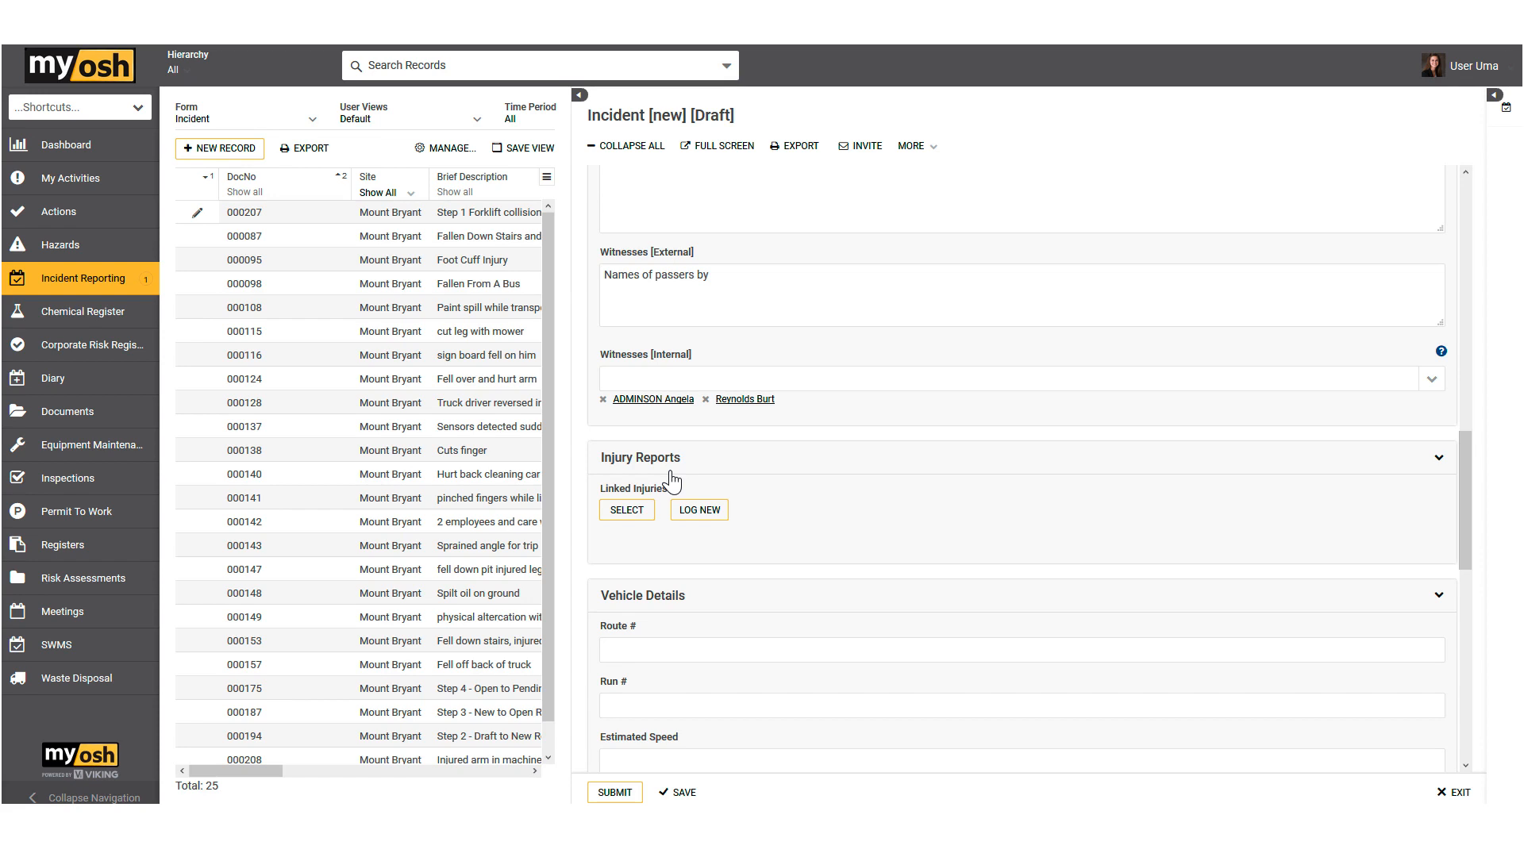
pyautogui.click(704, 510)
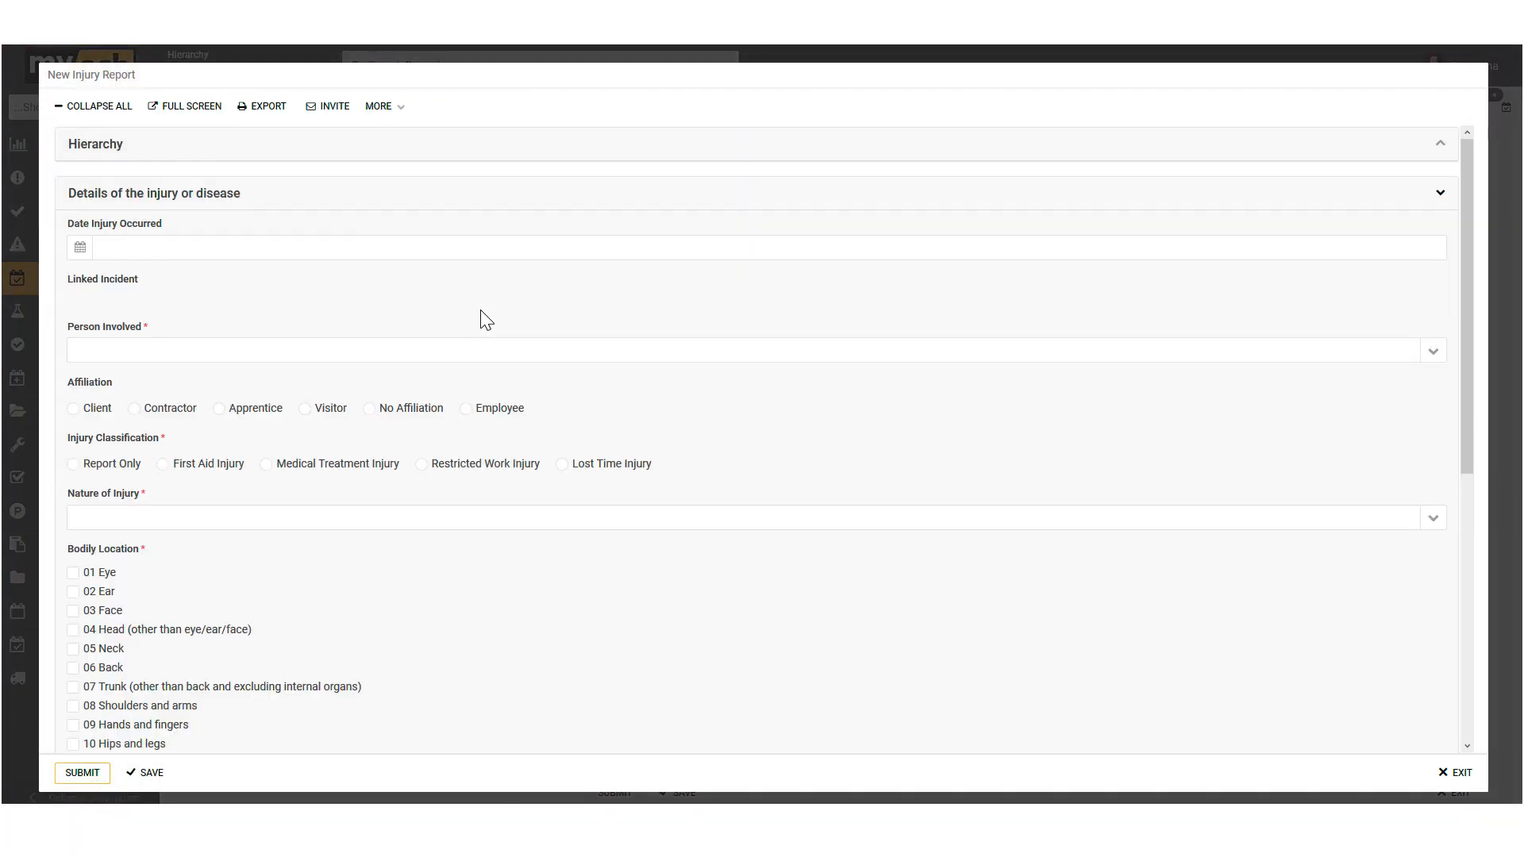
# Step: Set the injury date to 08/02/2019 and select the injured employee as the person involved
pyautogui.click(80, 247)
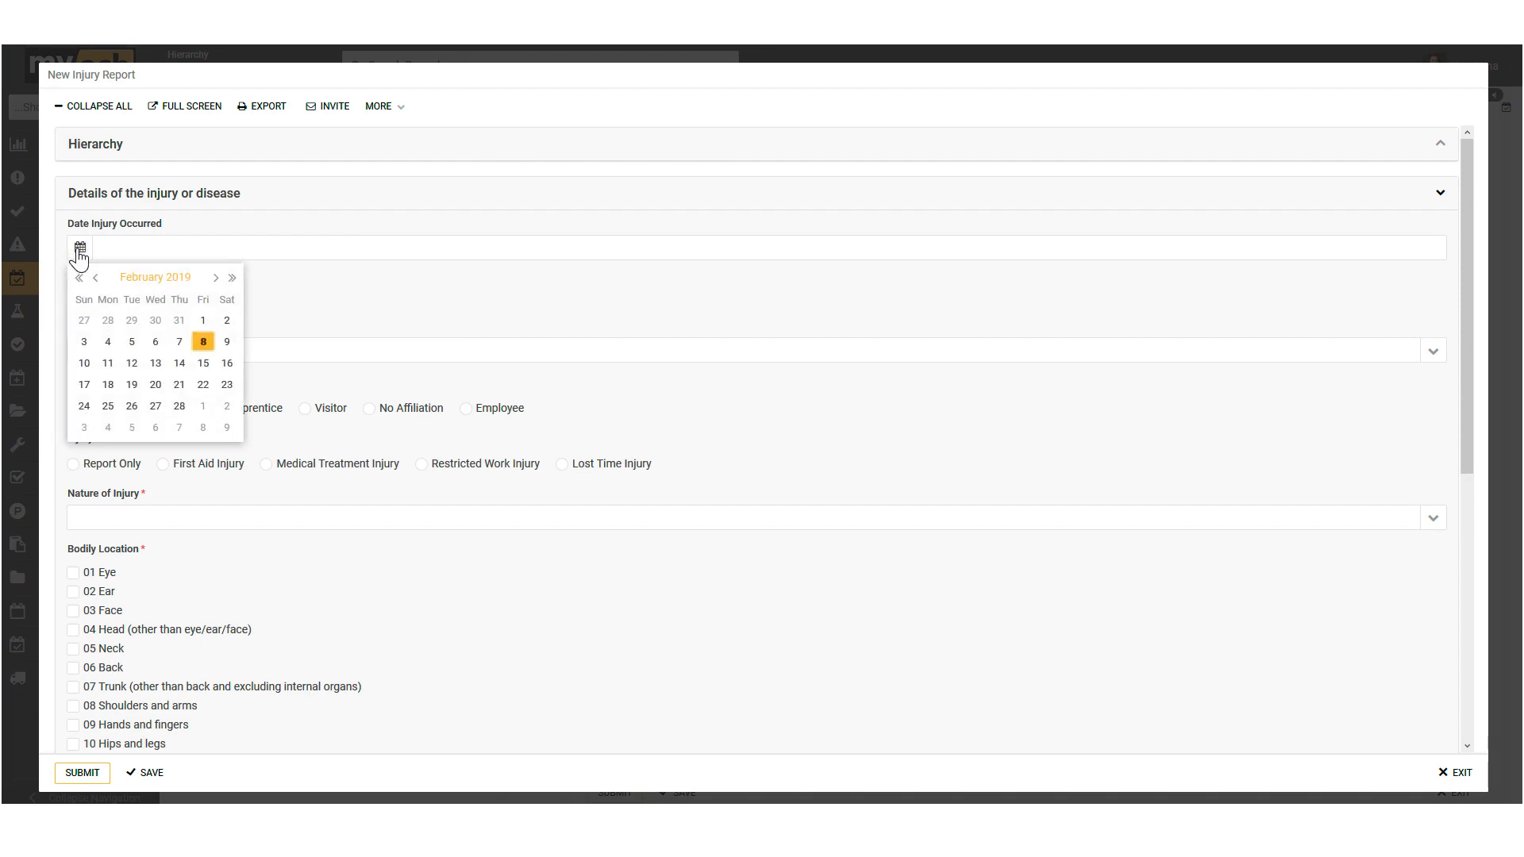
pyautogui.click(204, 344)
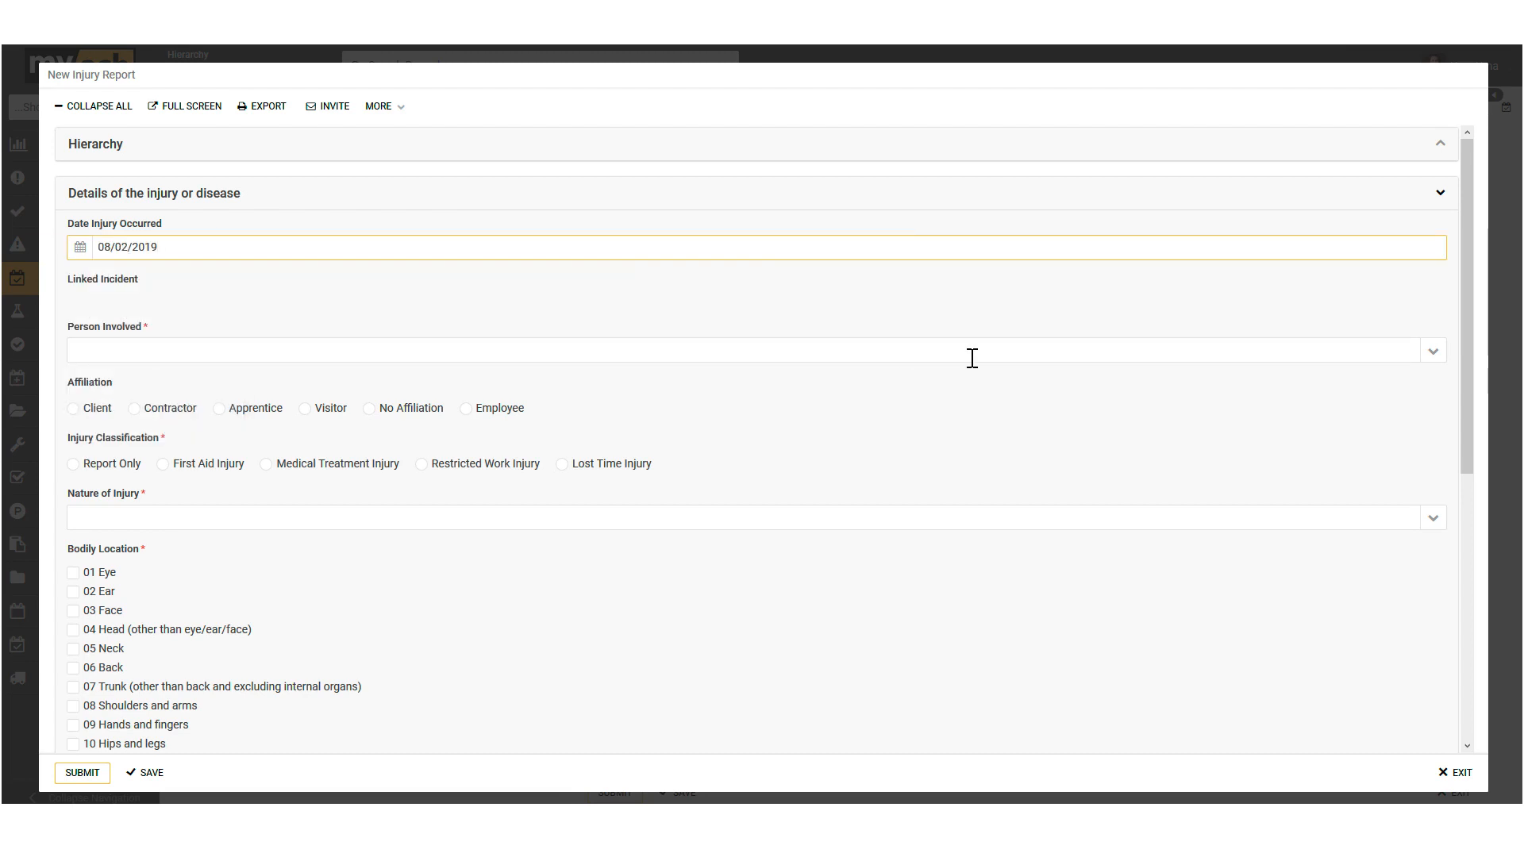
pyautogui.click(1427, 359)
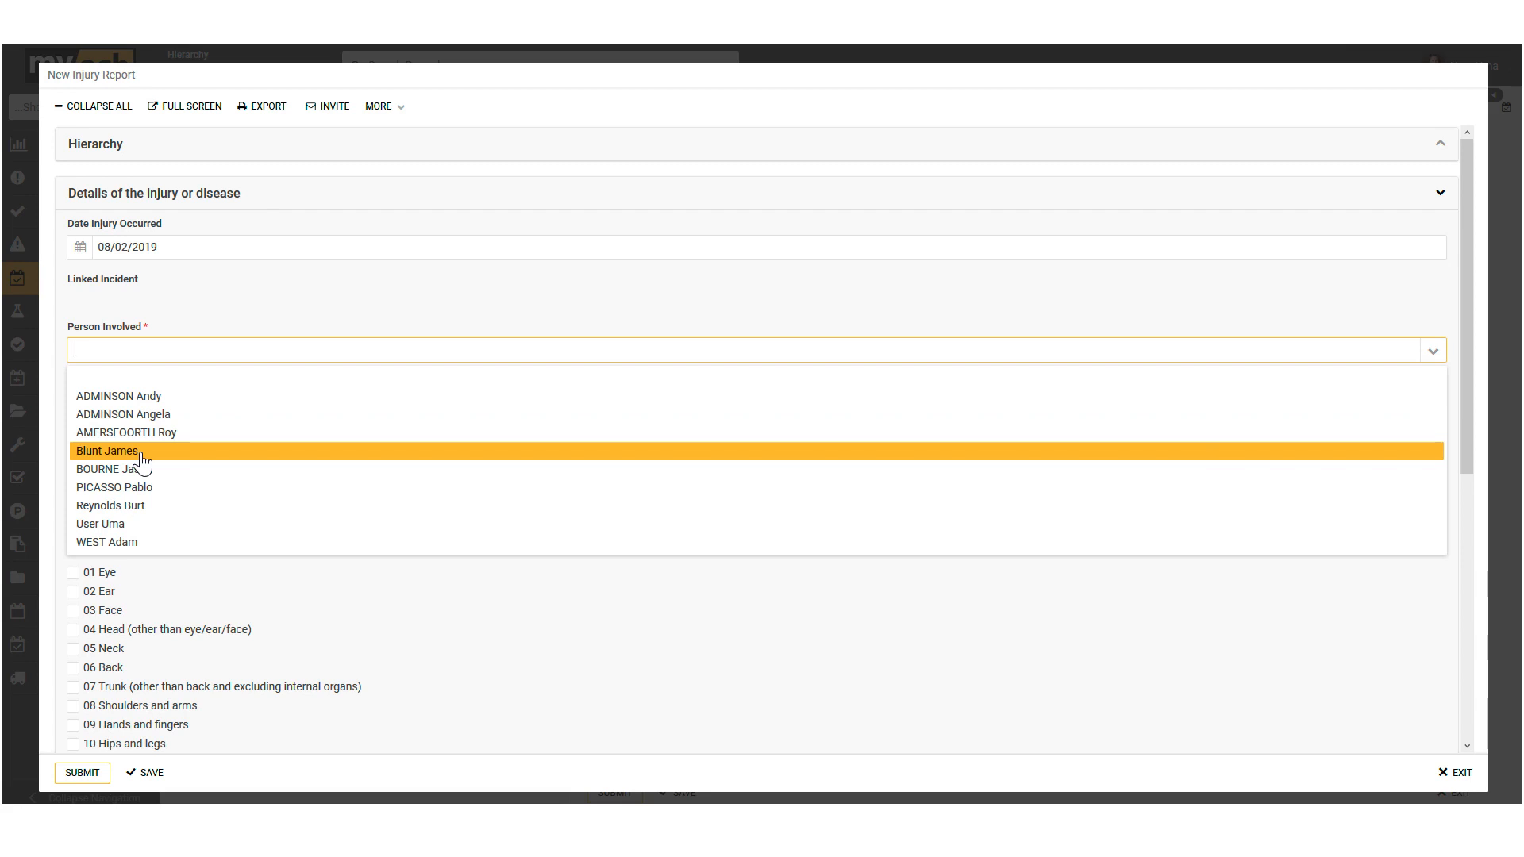
pyautogui.click(166, 488)
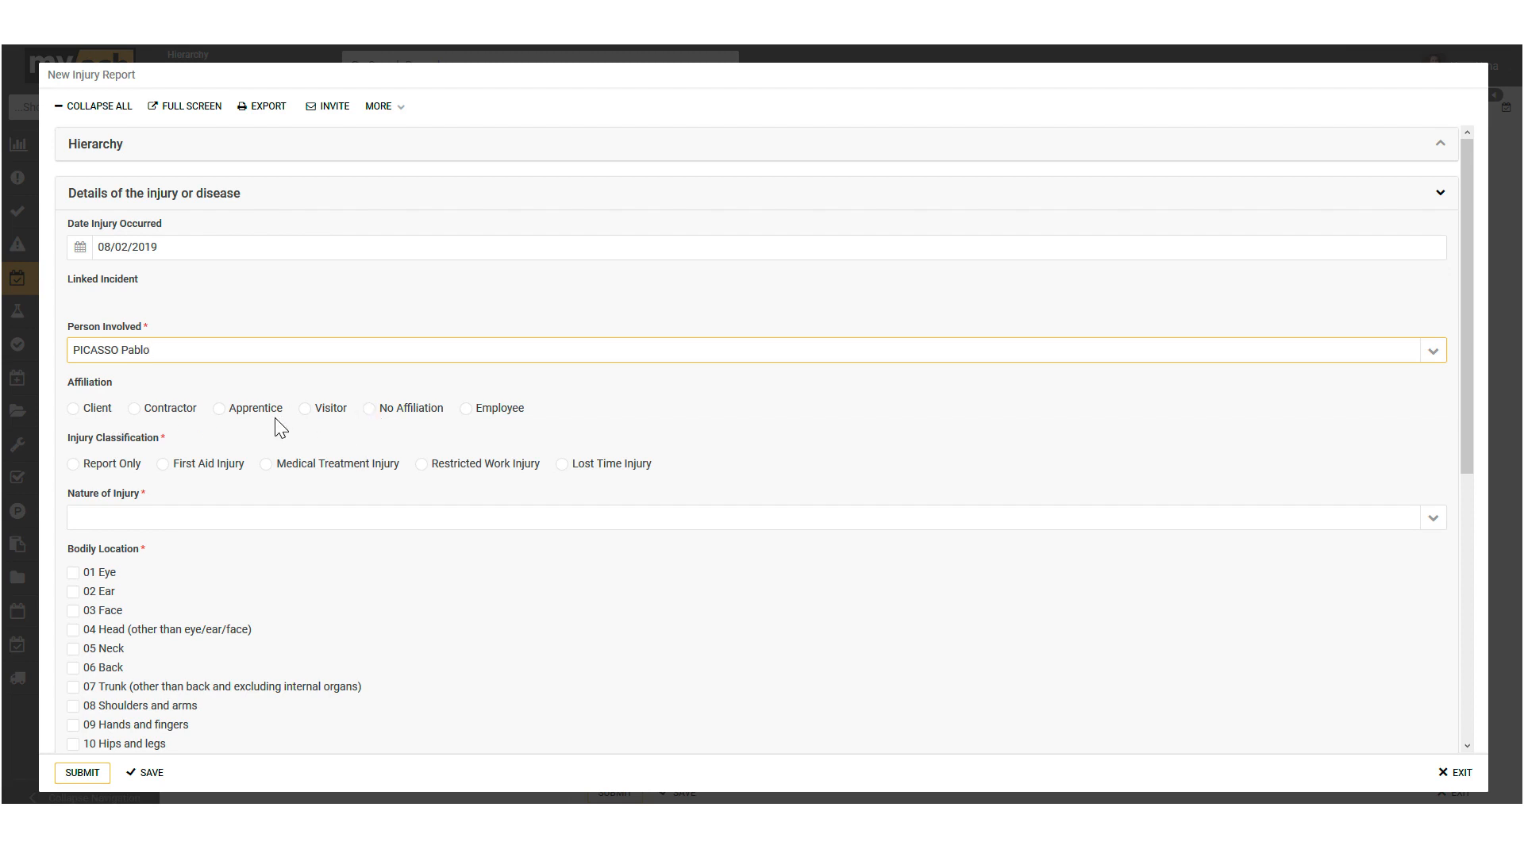
# Step: Classify the employee-affiliated injury as First Aid Injury, with nature 04 Sprains and strains of joints and adjacent muscles
pyautogui.click(467, 412)
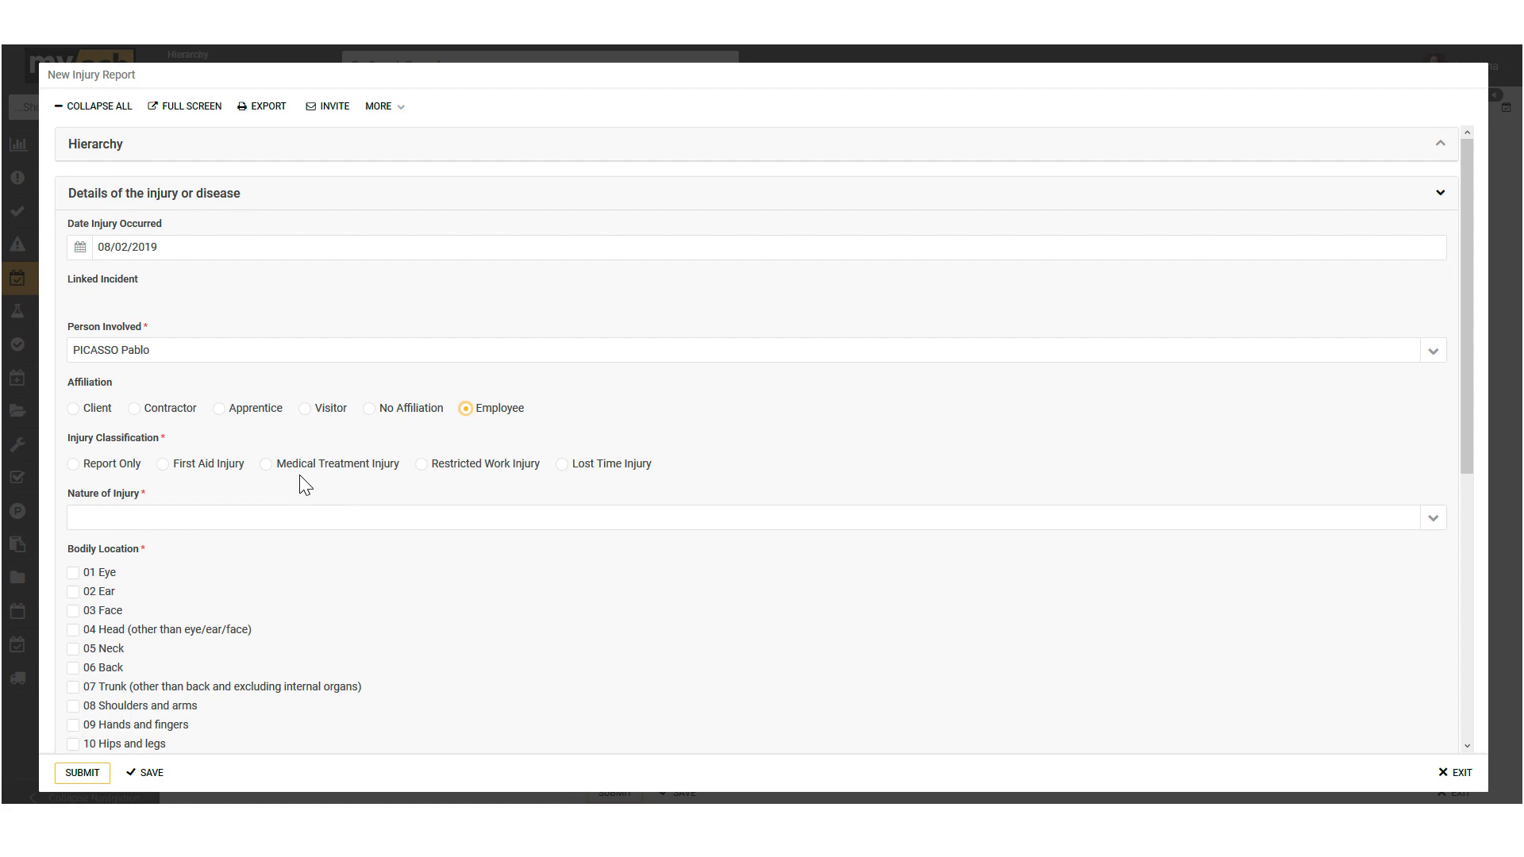
pyautogui.click(163, 465)
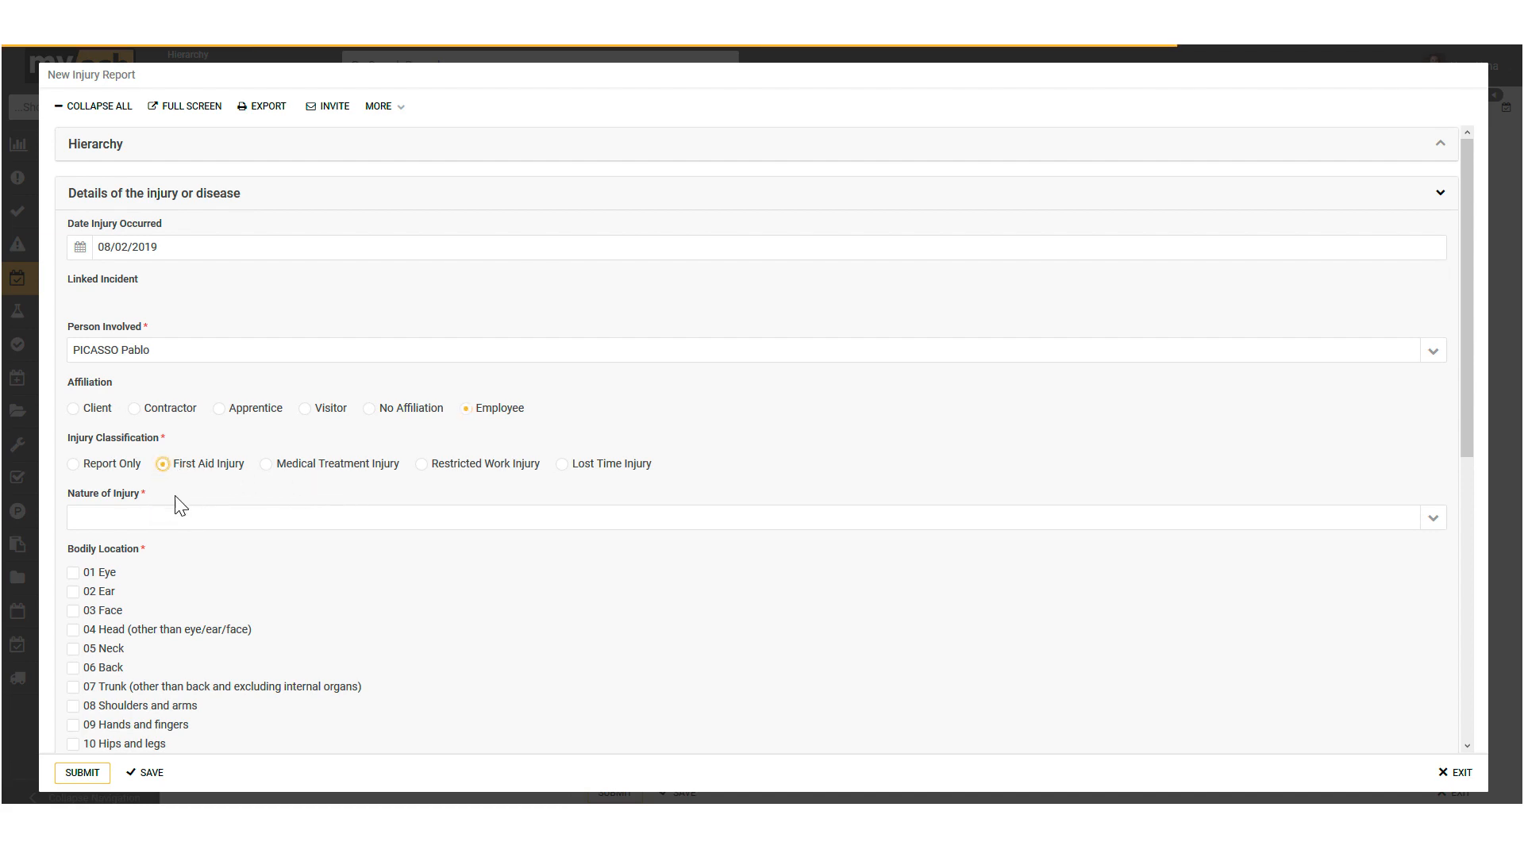
pyautogui.click(1435, 524)
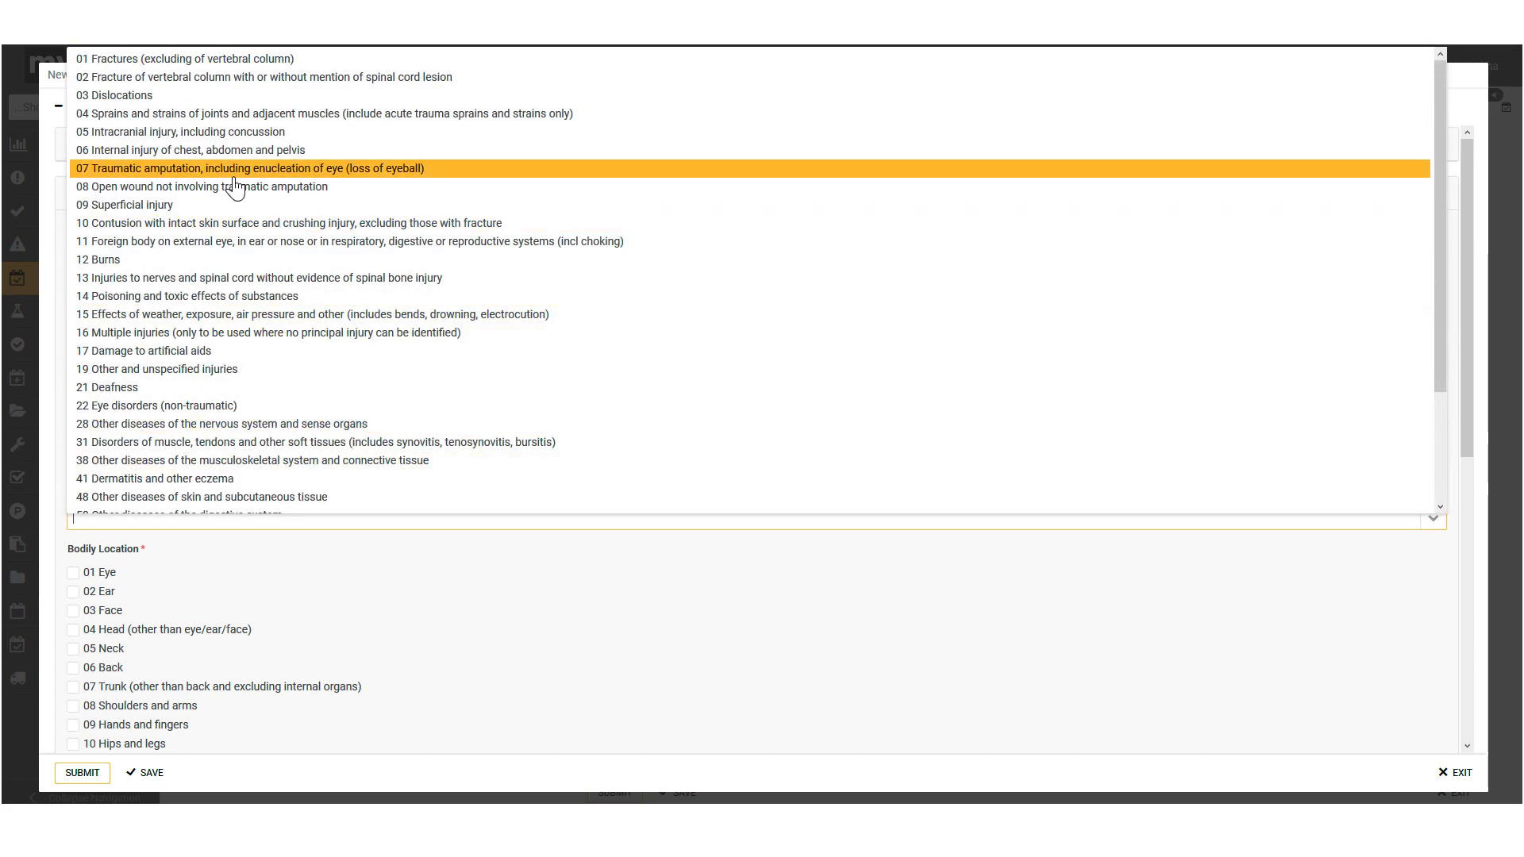
pyautogui.click(127, 121)
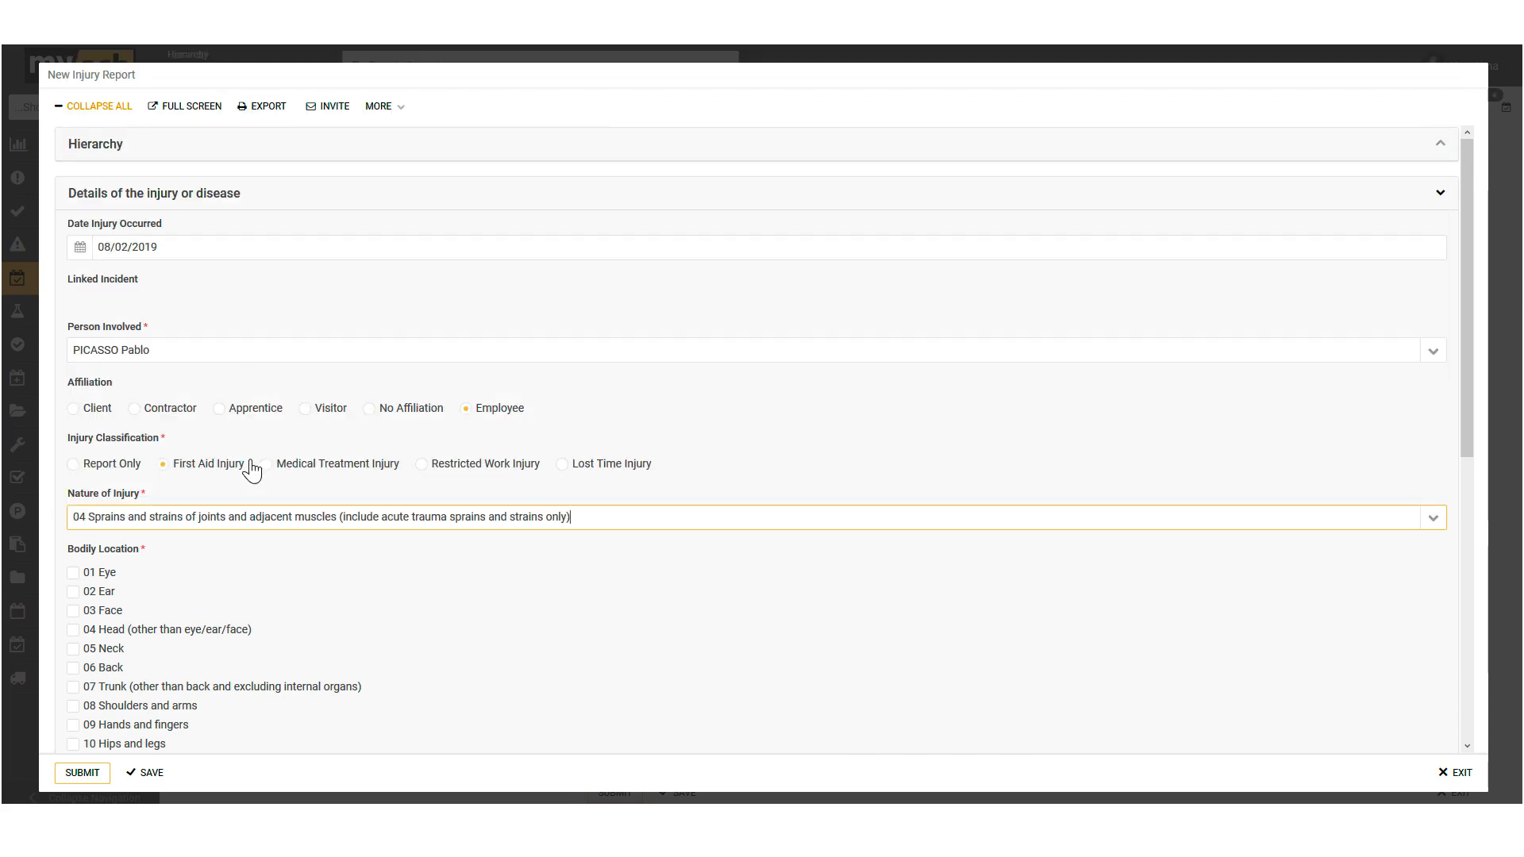
# Step: Mark 05 Neck as the bodily location of the injury
pyautogui.scroll(-1, 163, 559)
pyautogui.scroll(-3, 163, 559)
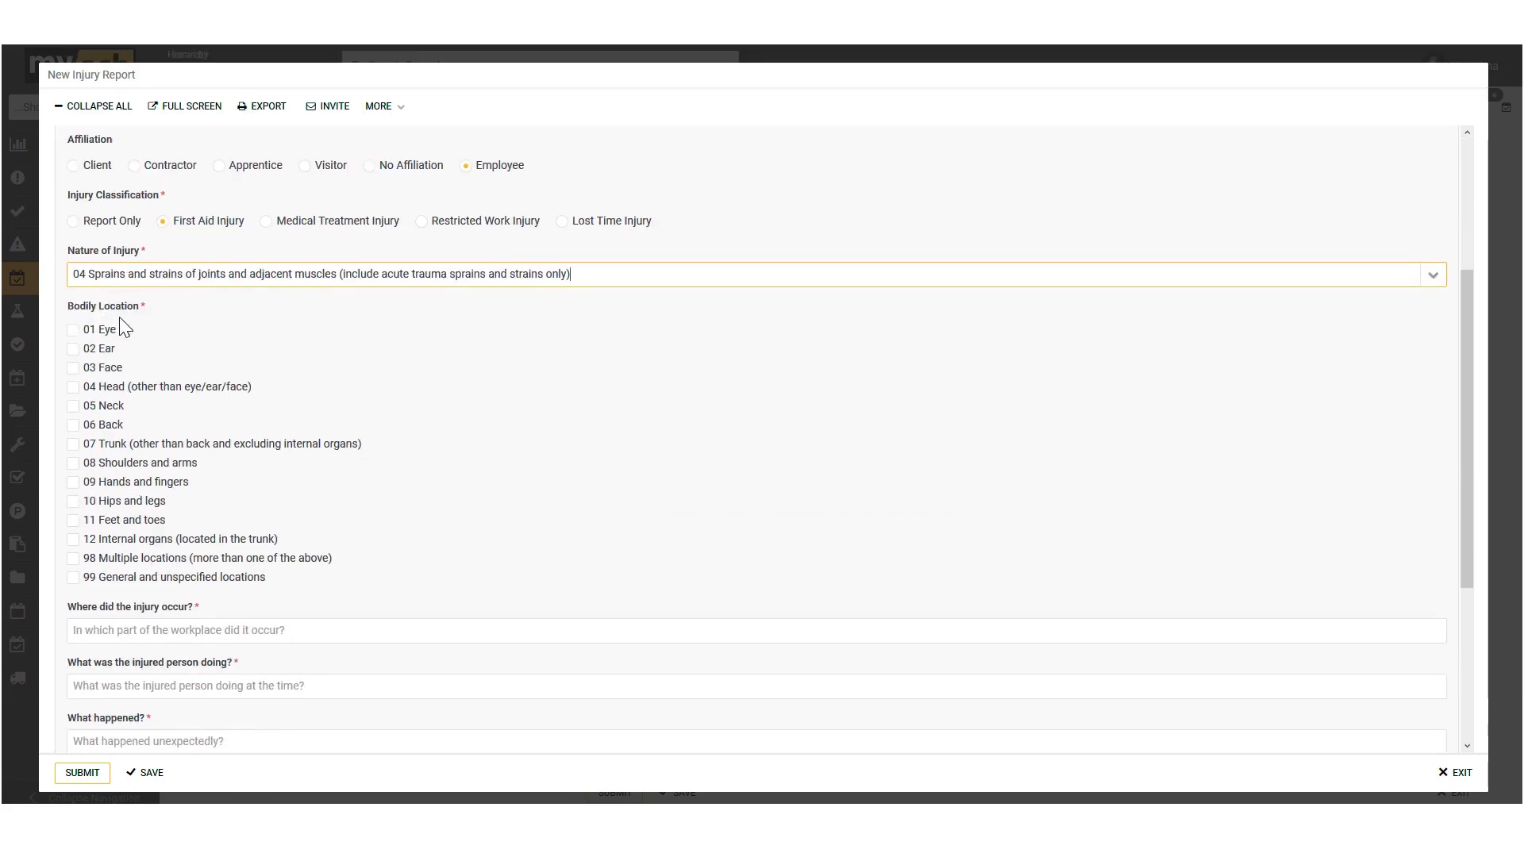
pyautogui.click(73, 406)
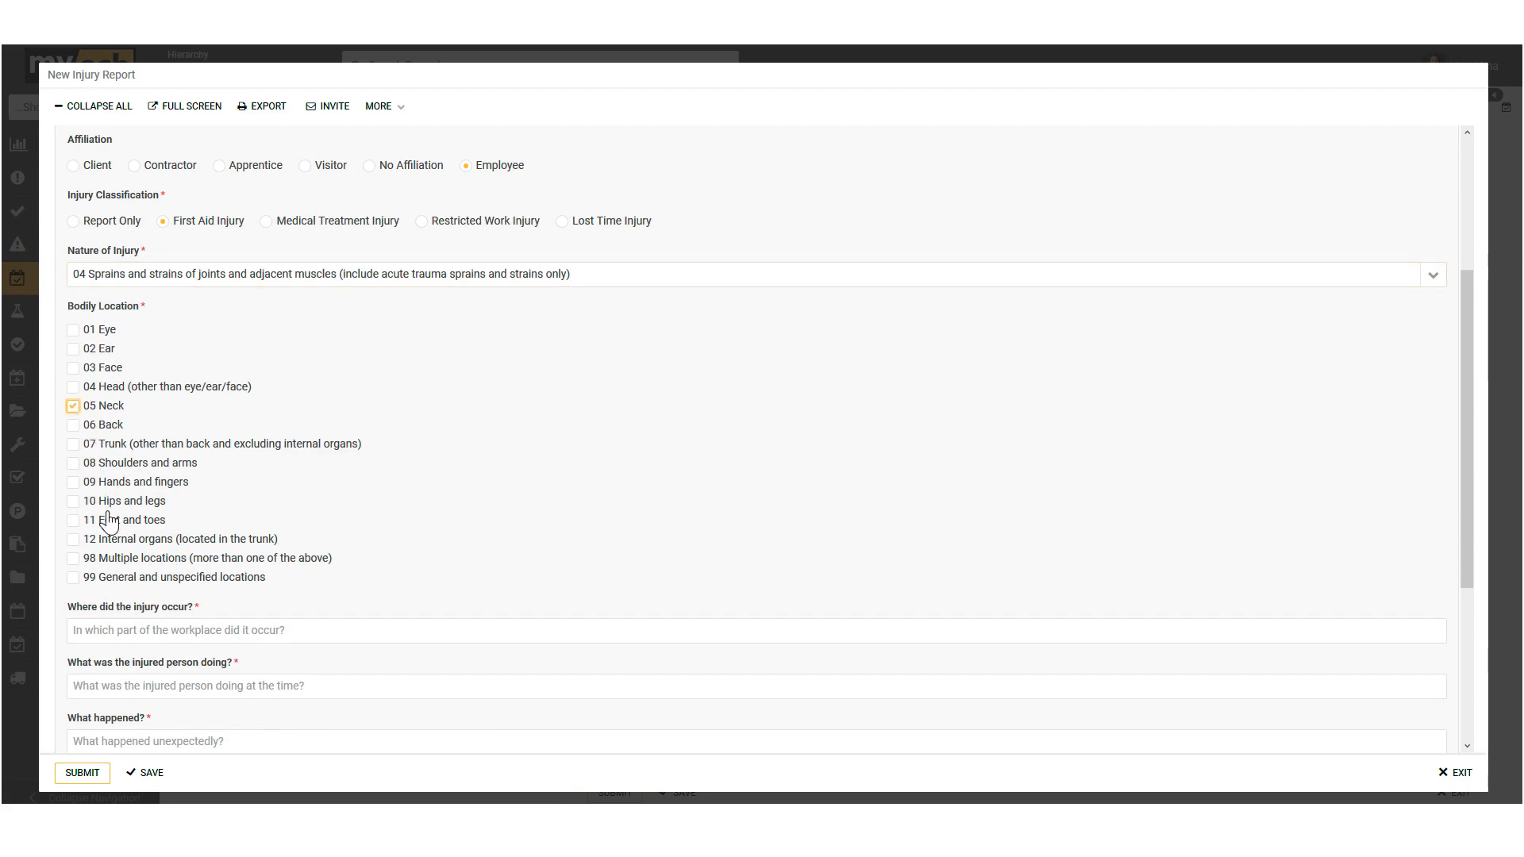
# Step: Enter "Details" for where the injury occurred, what the person was doing, what happened, how it occurred and the other comments
pyautogui.scroll(-1, 155, 530)
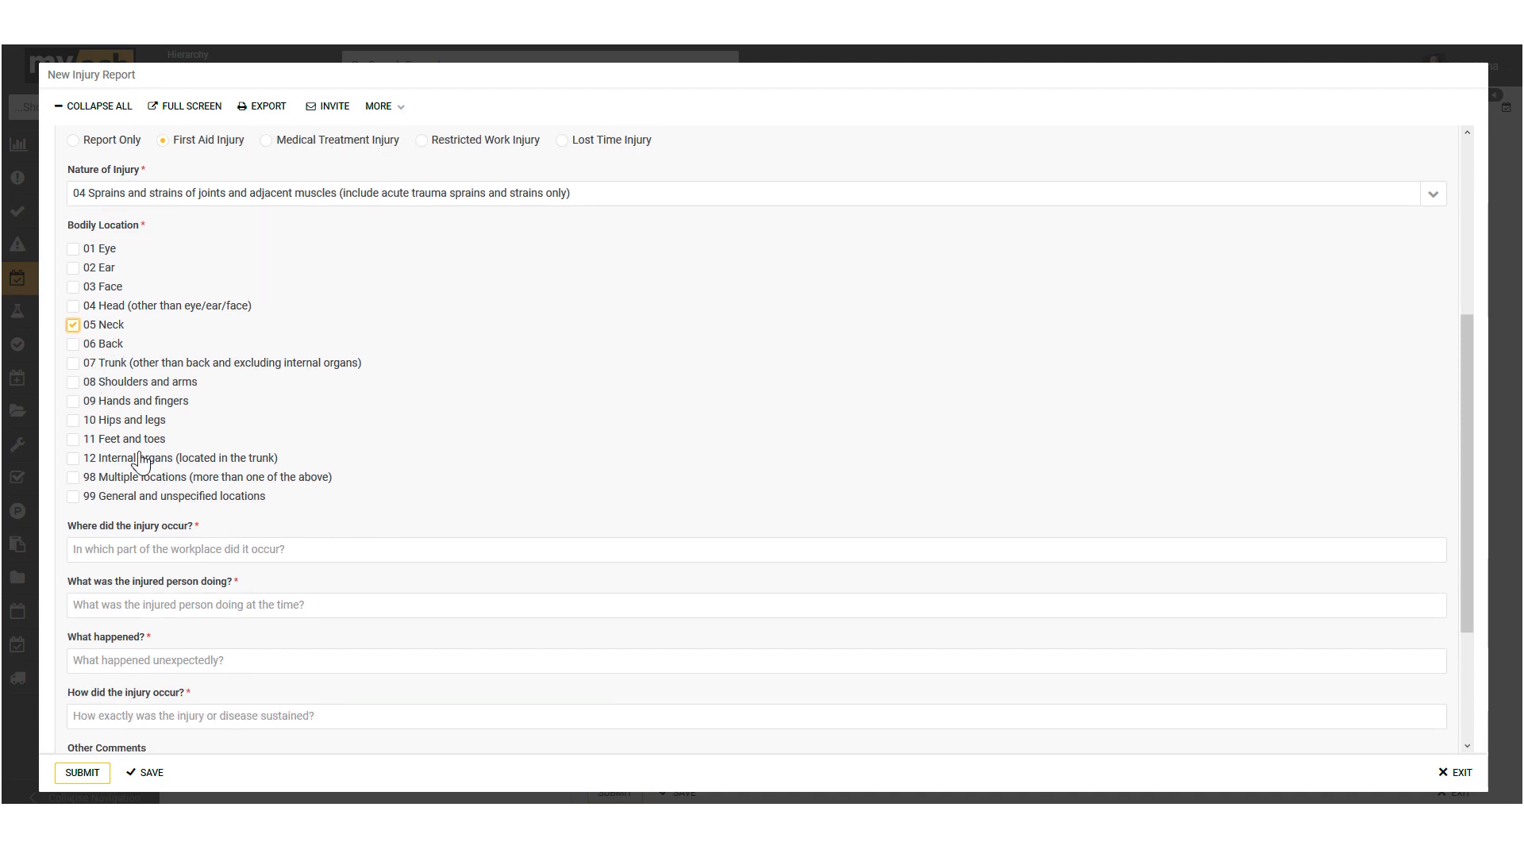
pyautogui.scroll(-1, 212, 509)
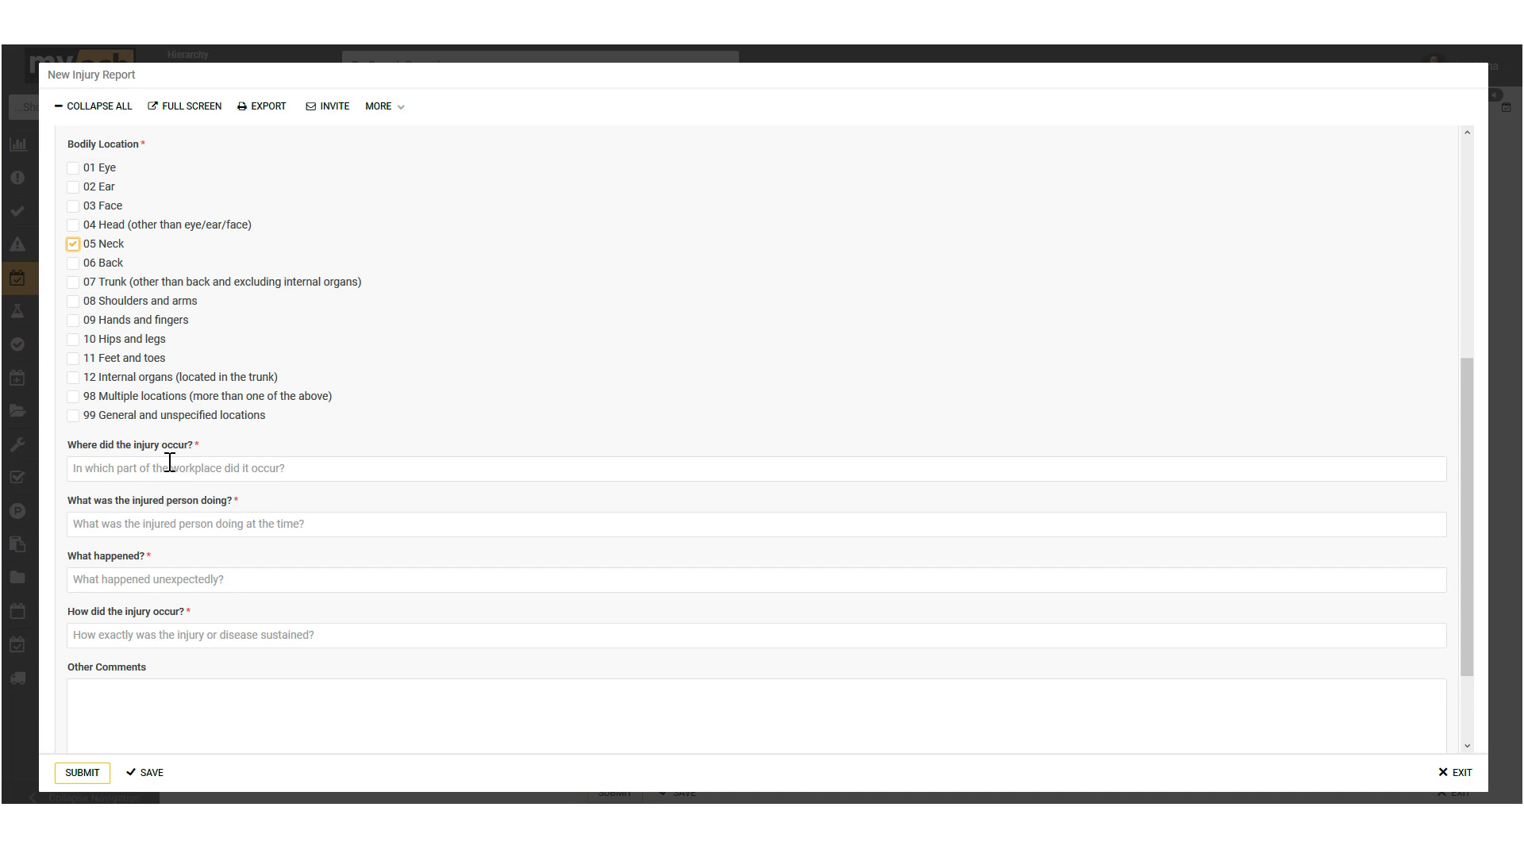
pyautogui.click(108, 470)
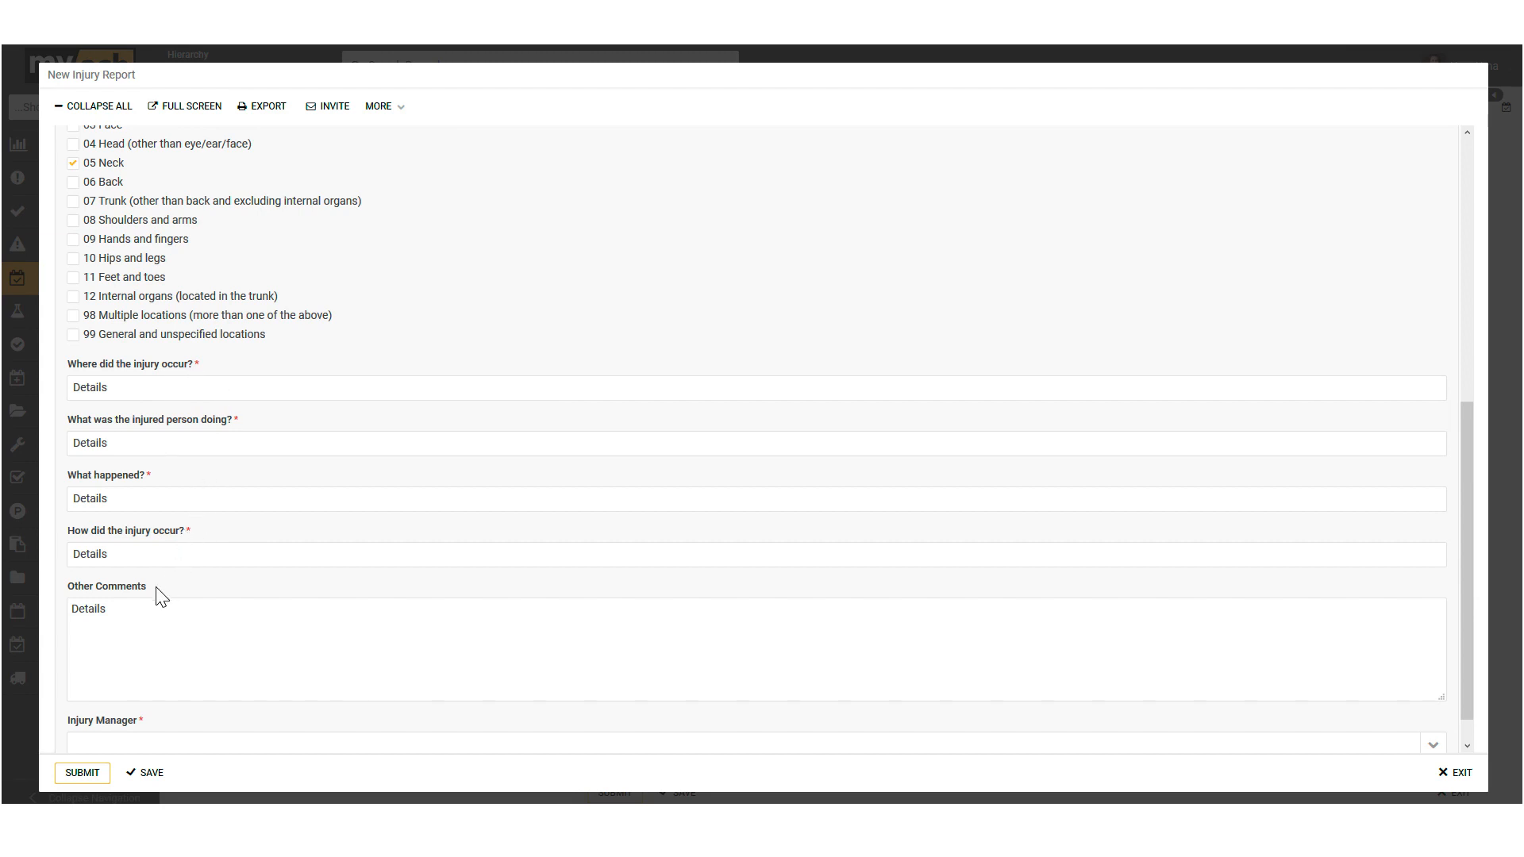
# Step: Choose the first listed administrator as the Injury Manager and submit the injury report
pyautogui.scroll(-1, 172, 589)
pyautogui.scroll(-1, 172, 589)
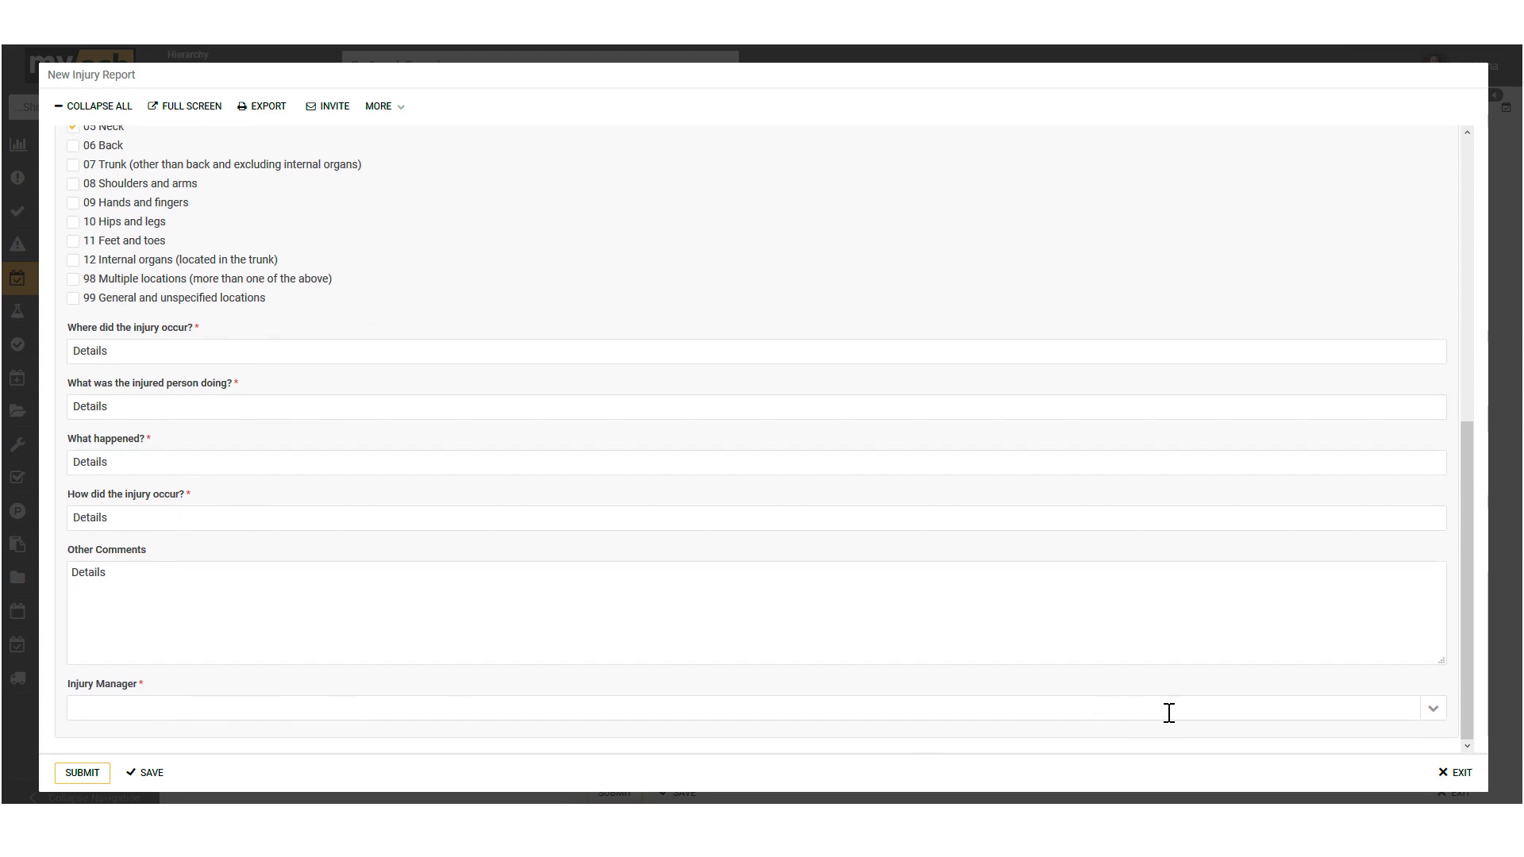
pyautogui.click(1432, 711)
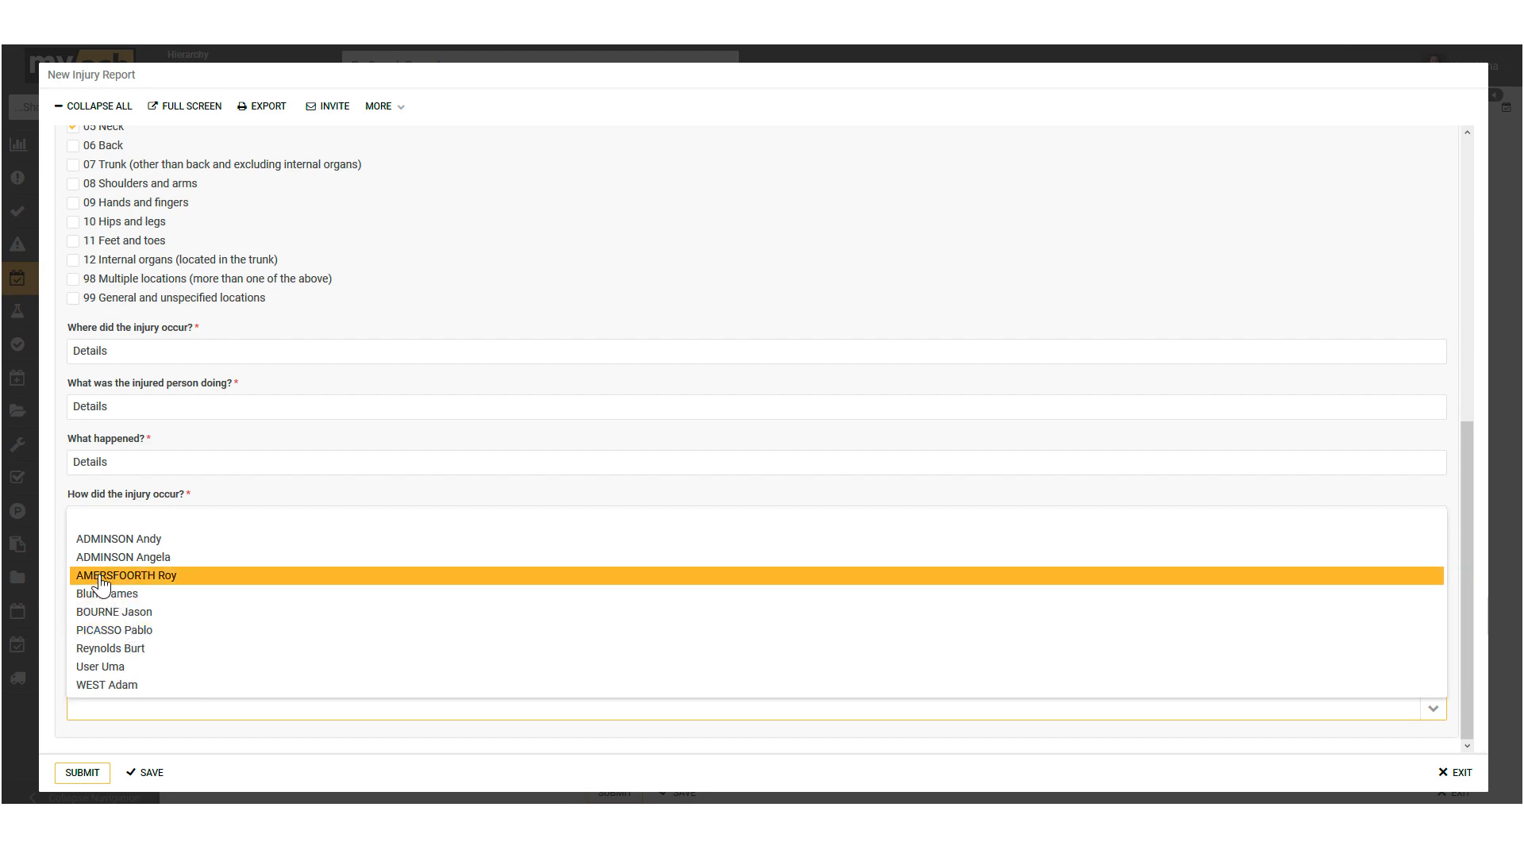
pyautogui.click(89, 539)
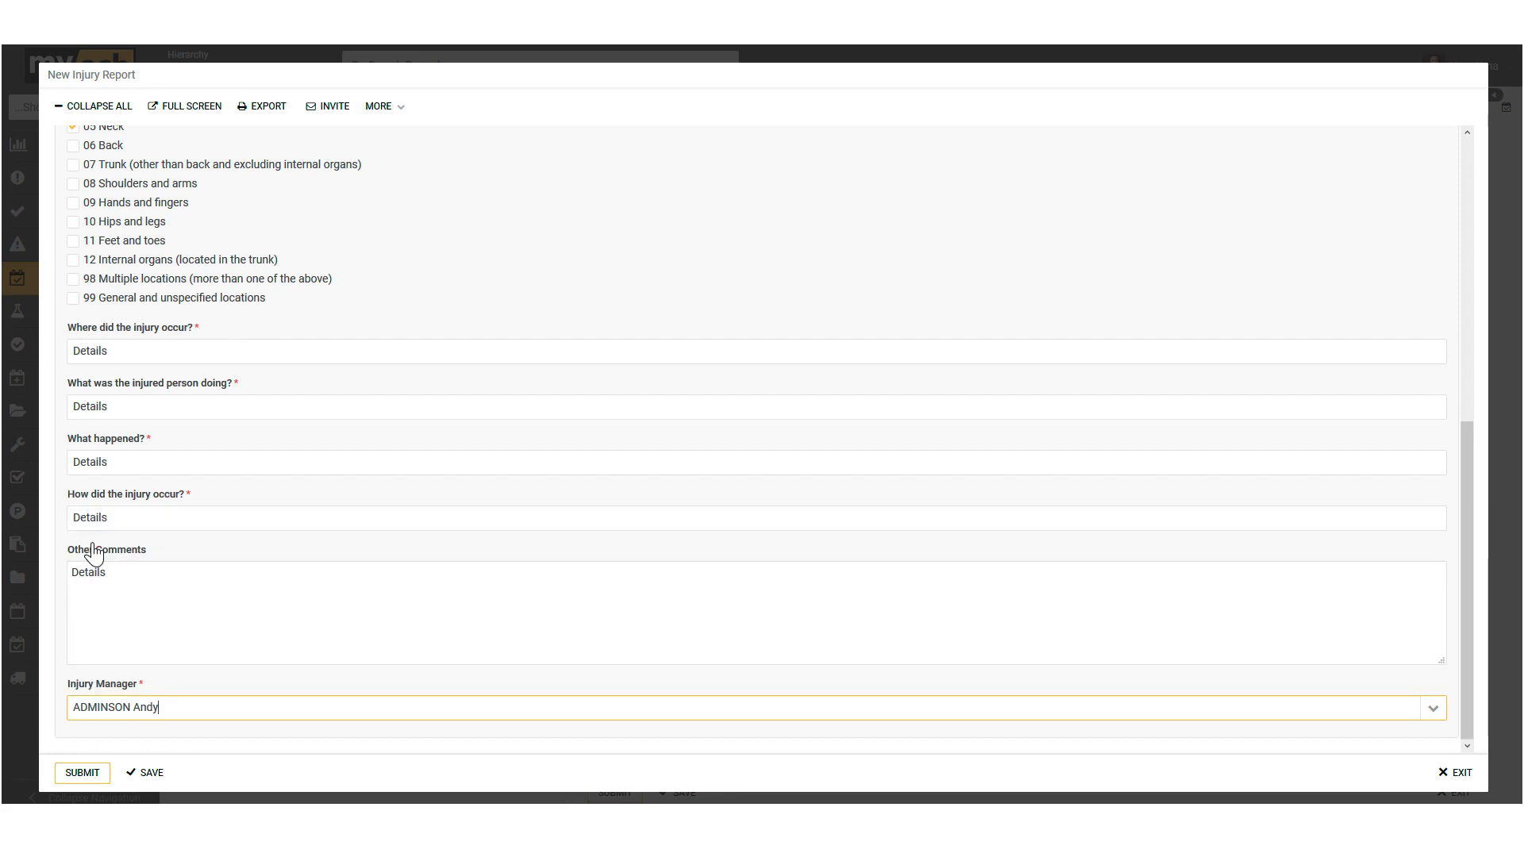
pyautogui.click(81, 775)
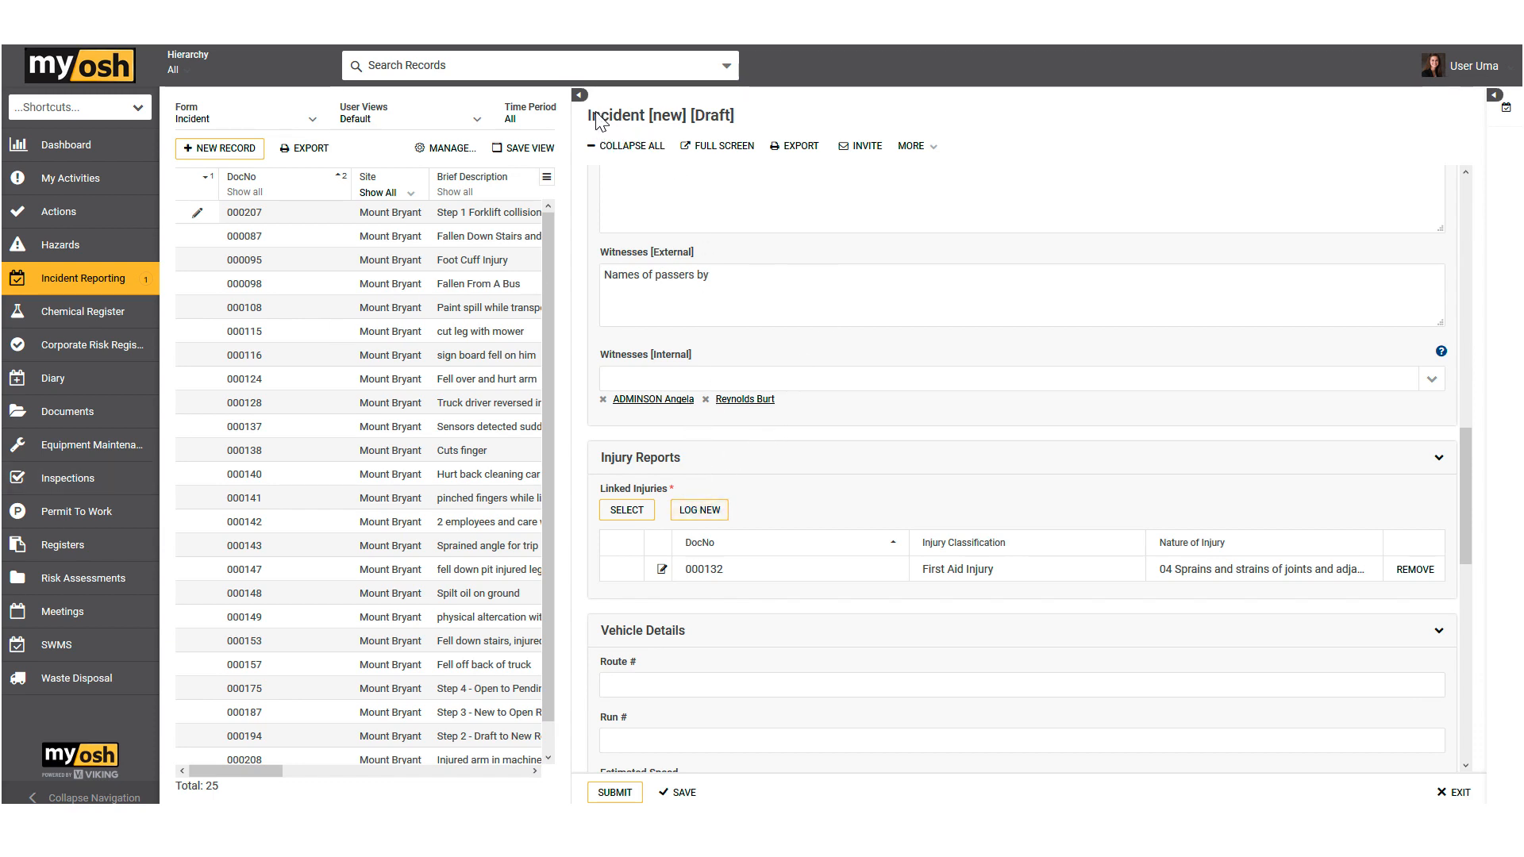
# Step: Review the draft incident's outcome classifications, linked injury report and Vehicle Details section
pyautogui.moveTo(591, 116); pyautogui.dragTo(650, 116)
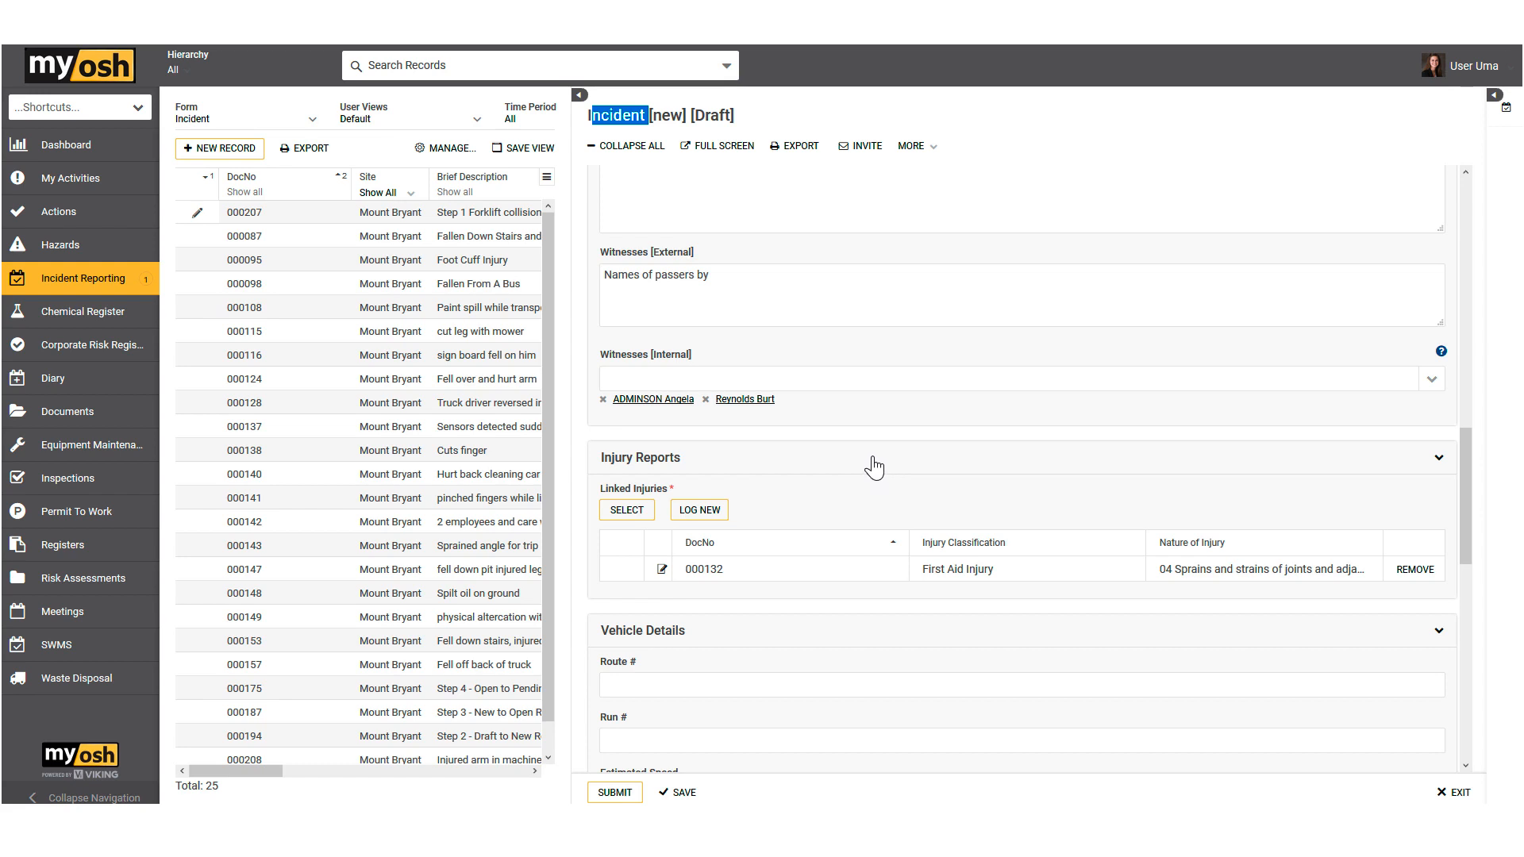
pyautogui.scroll(7, 871, 367)
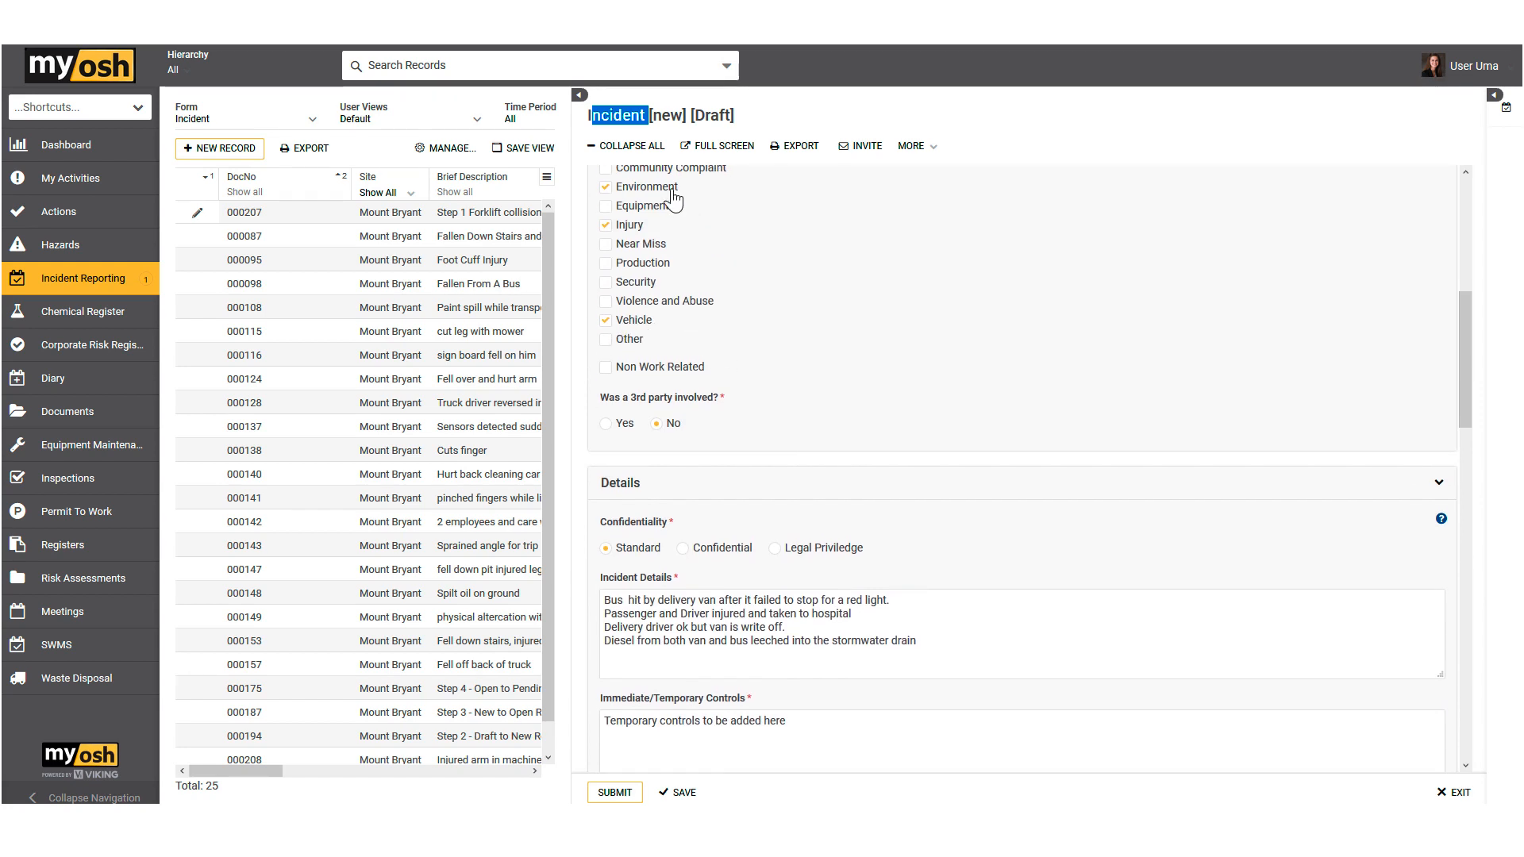
pyautogui.scroll(-7, 850, 414)
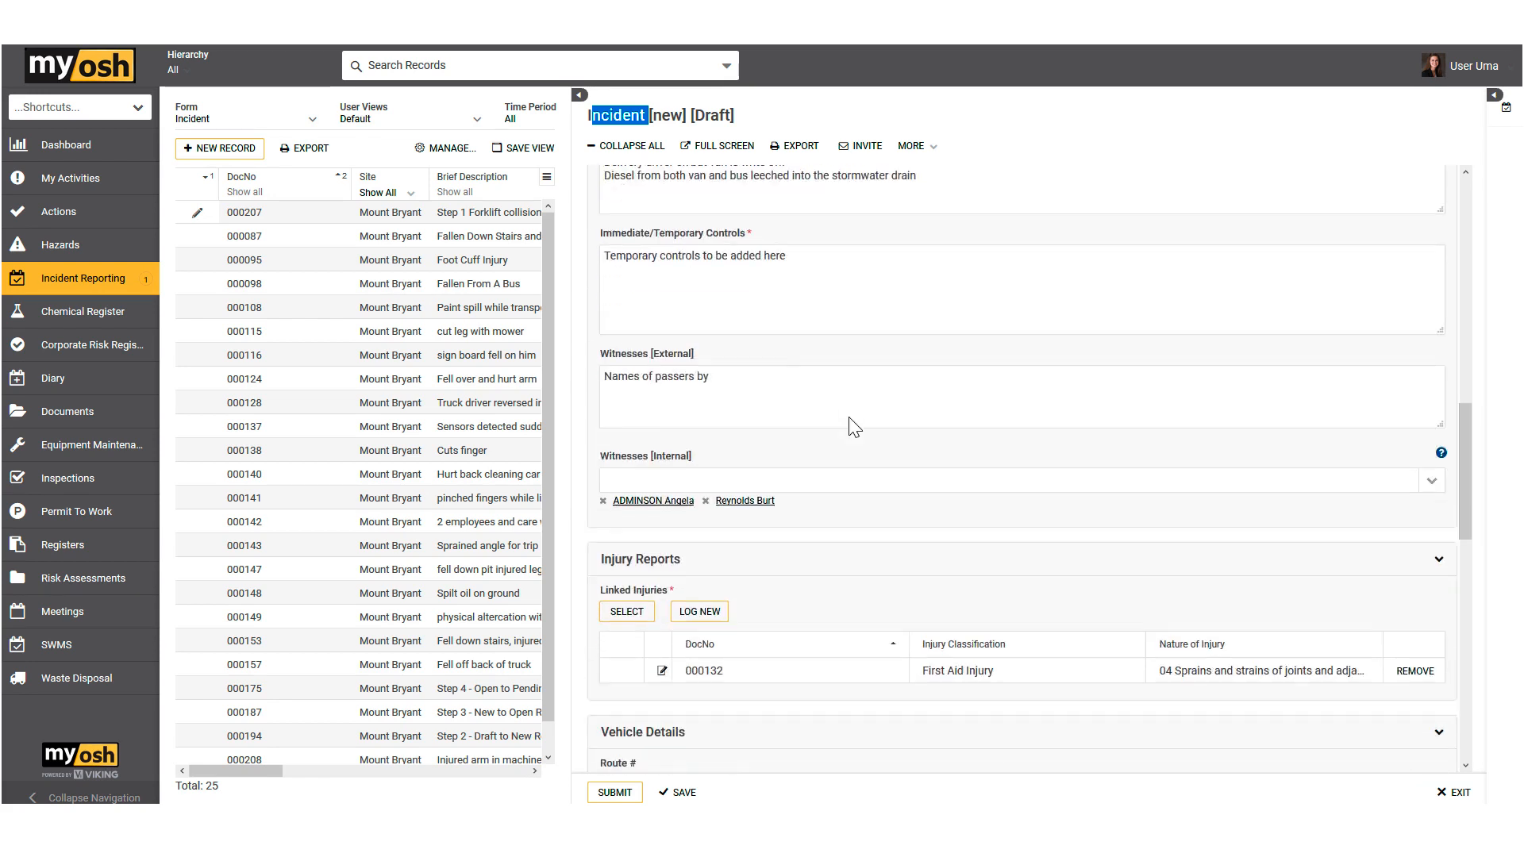
pyautogui.scroll(-1, 850, 417)
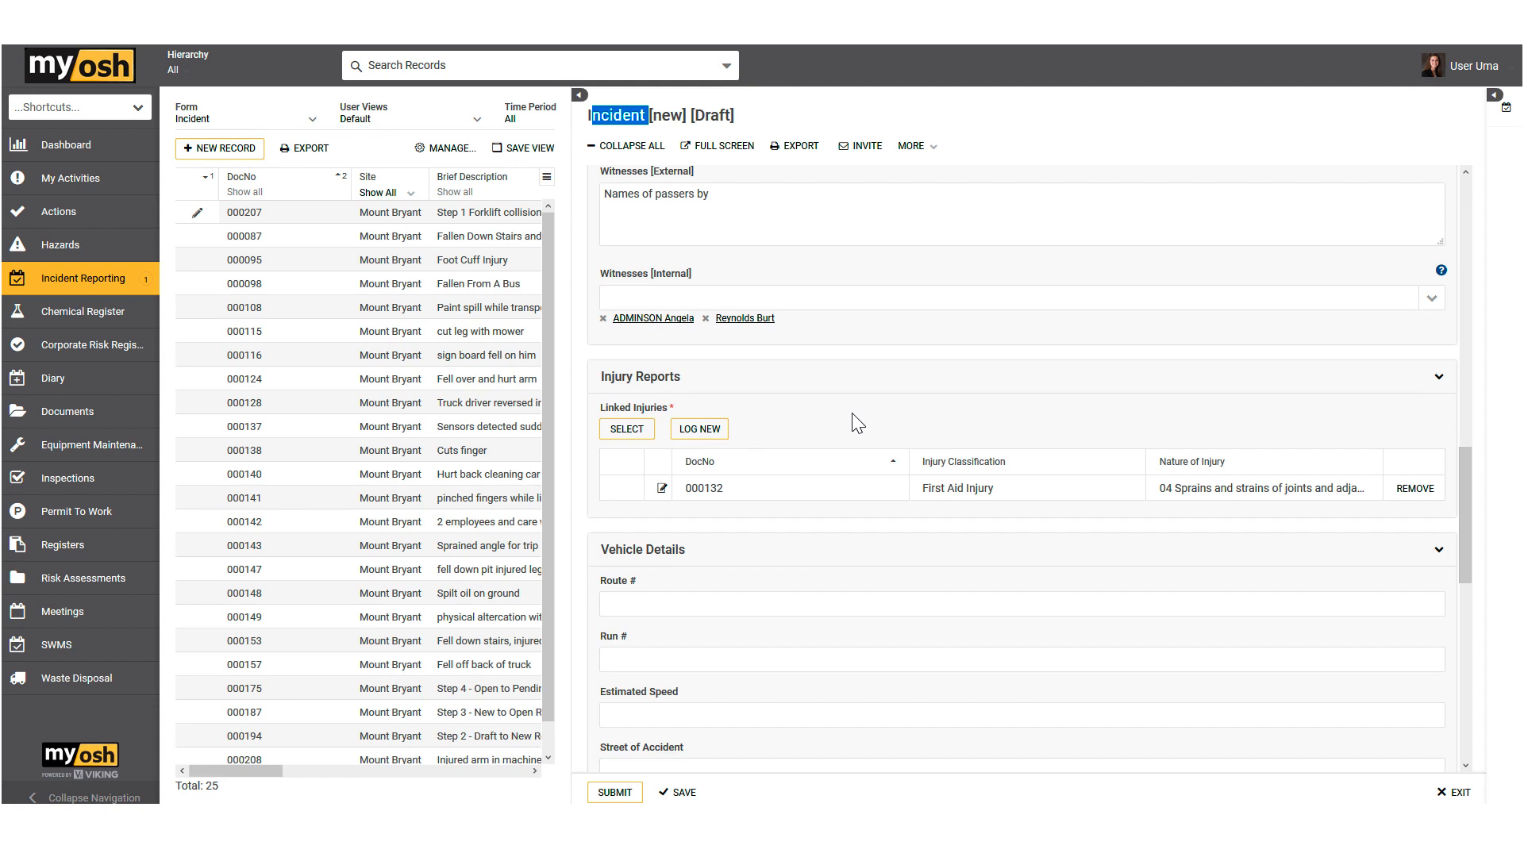
pyautogui.scroll(-3, 851, 417)
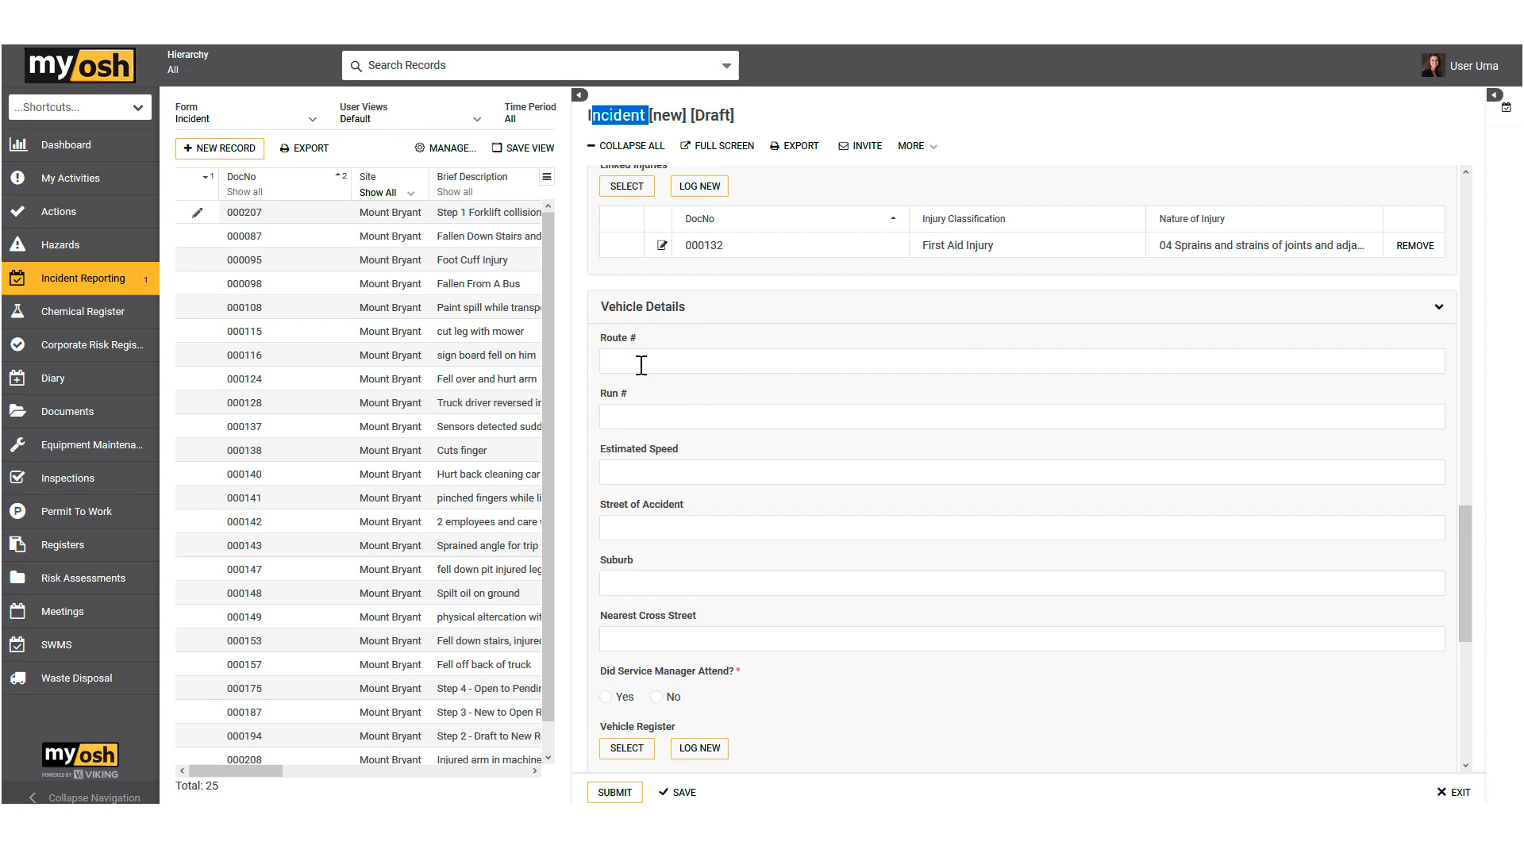
# Step: Answer Yes to service manager attendance to view the Truck Number field, and set the answer to No
pyautogui.scroll(-2, 700, 486)
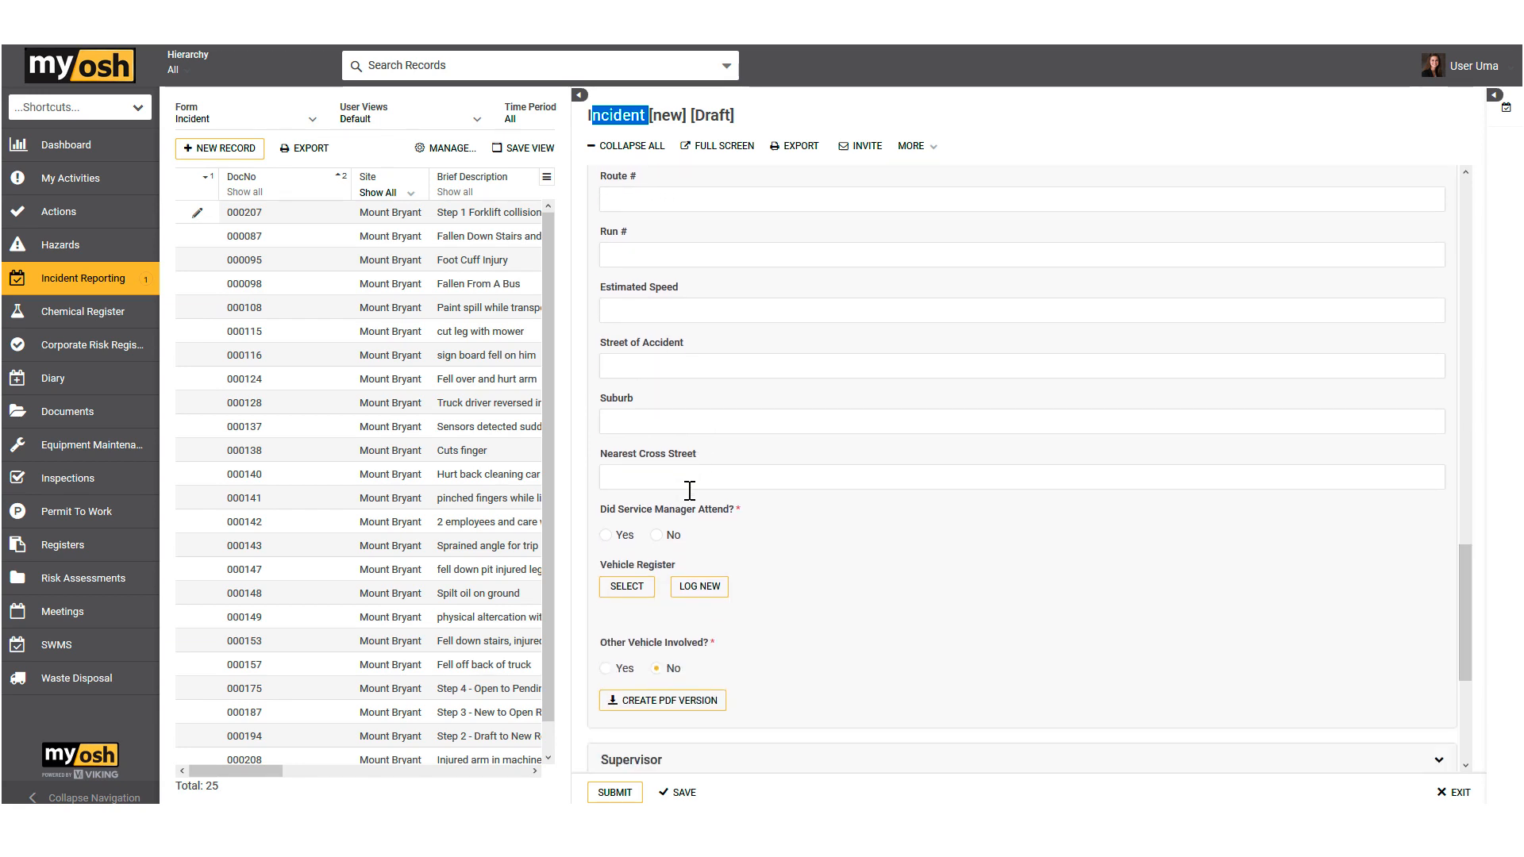
pyautogui.click(606, 536)
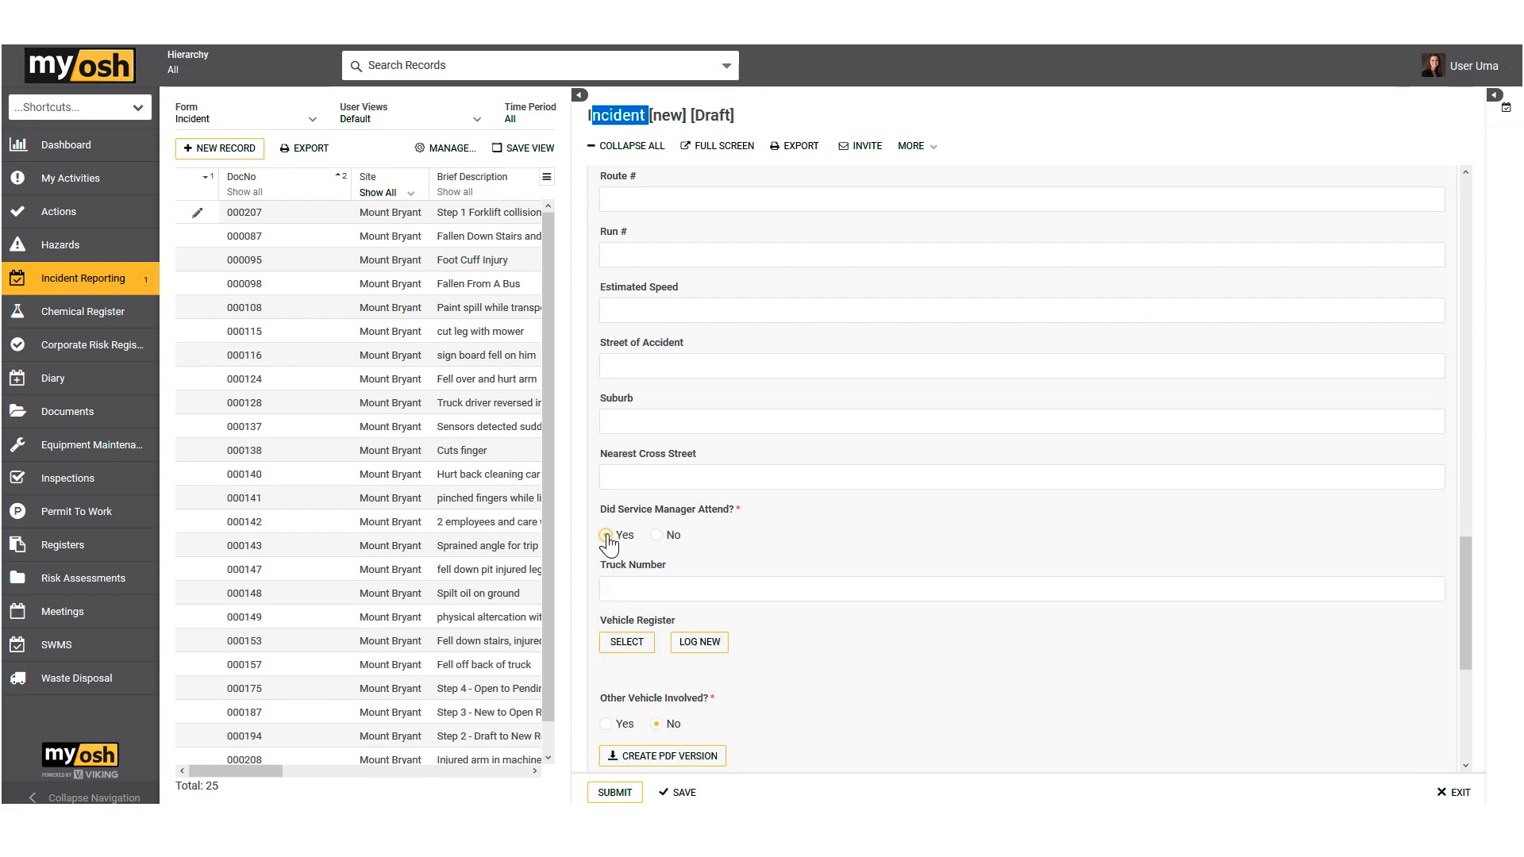
pyautogui.click(606, 536)
pyautogui.click(656, 536)
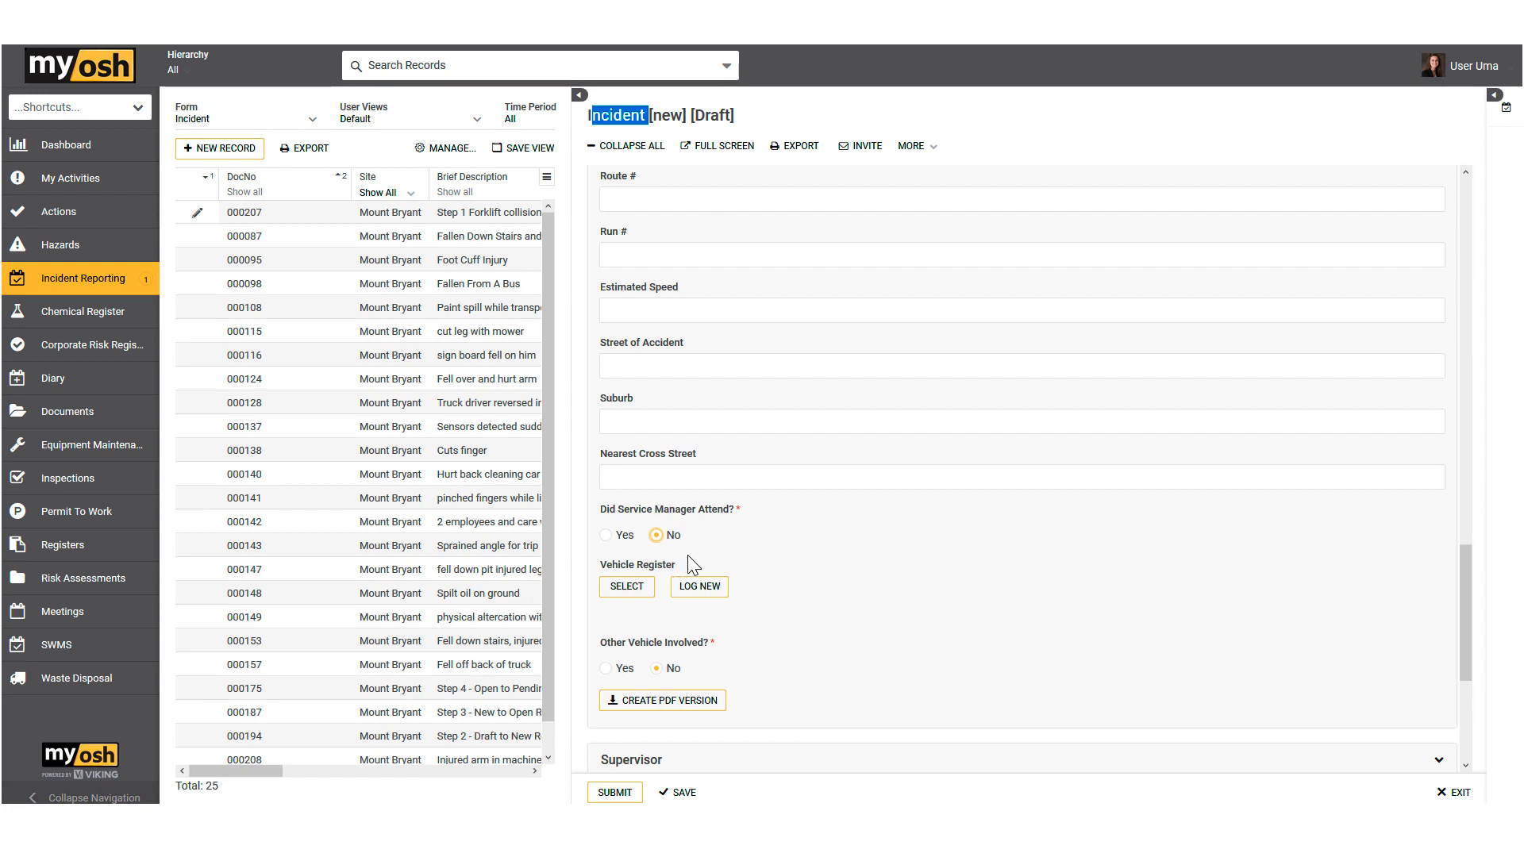
# Step: Open the Vehicle Register selection and examine the Volvo B8R LE record's details, service history and linked incidents
pyautogui.click(637, 589)
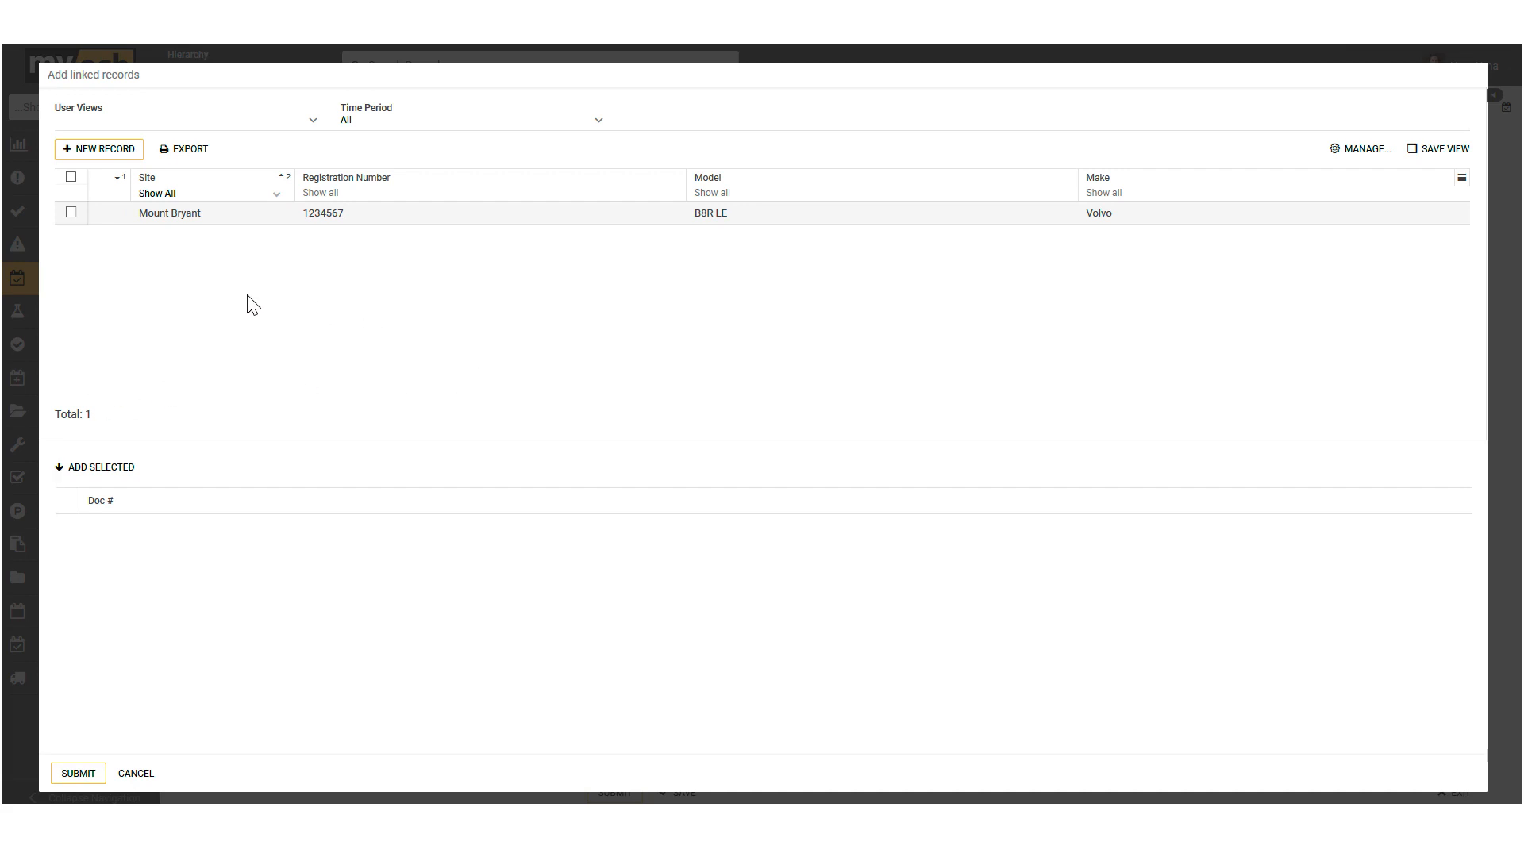
pyautogui.click(281, 218)
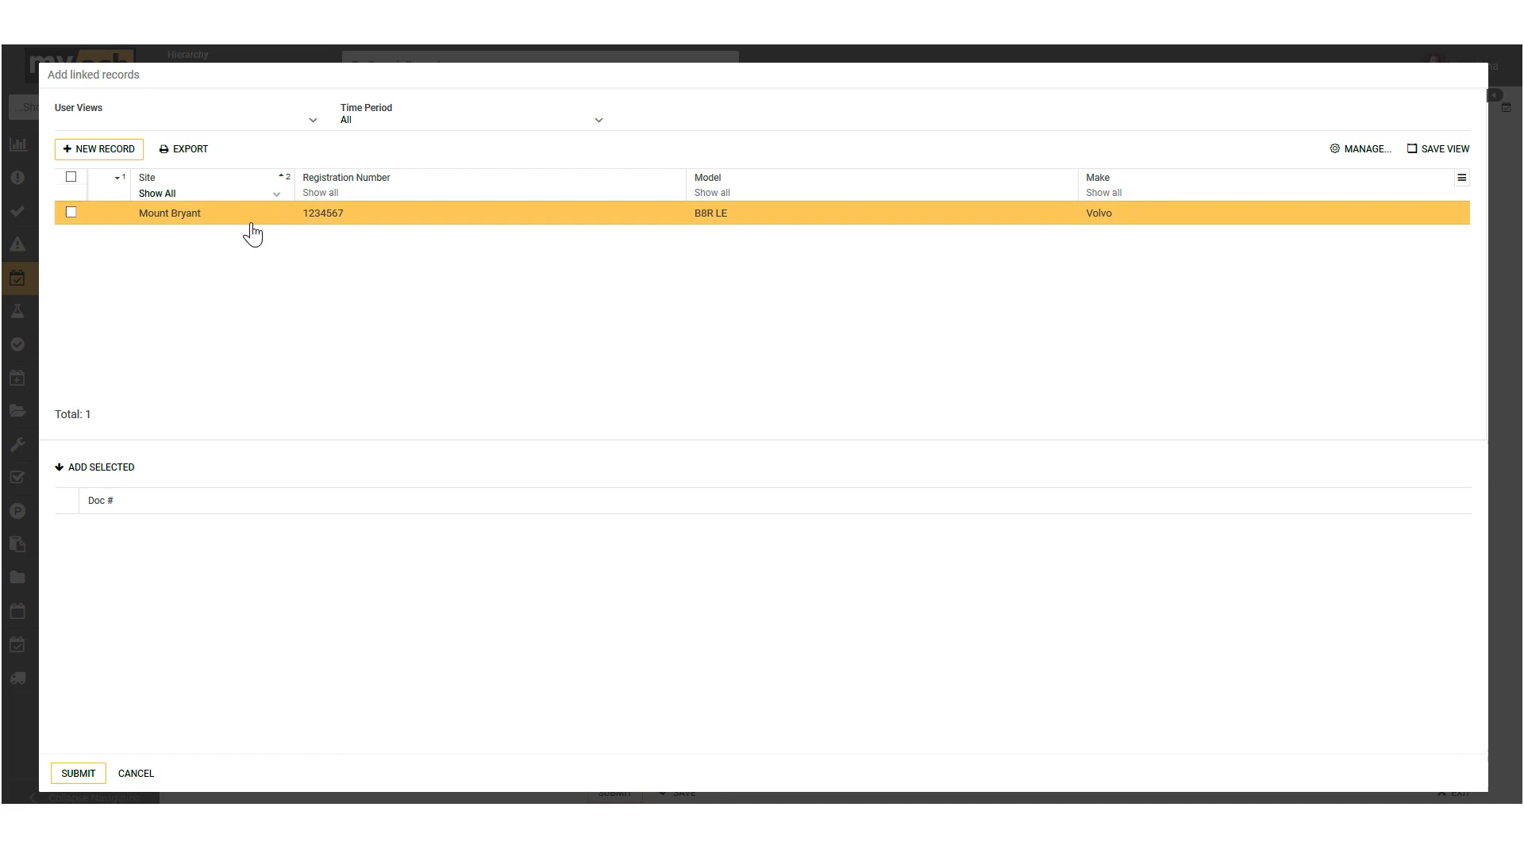
pyautogui.click(307, 216)
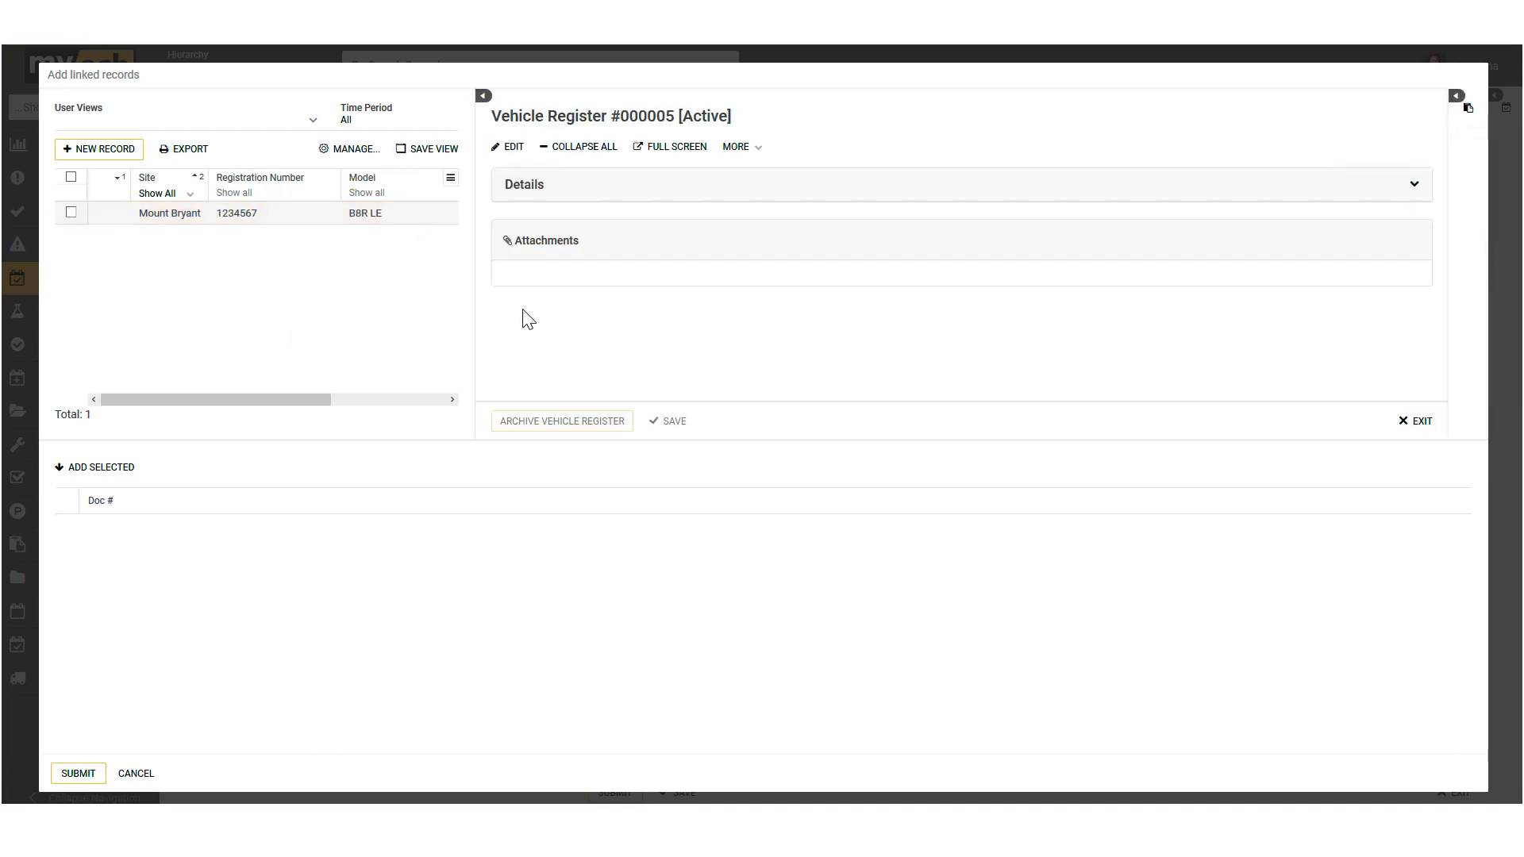
pyautogui.scroll(-6, 656, 324)
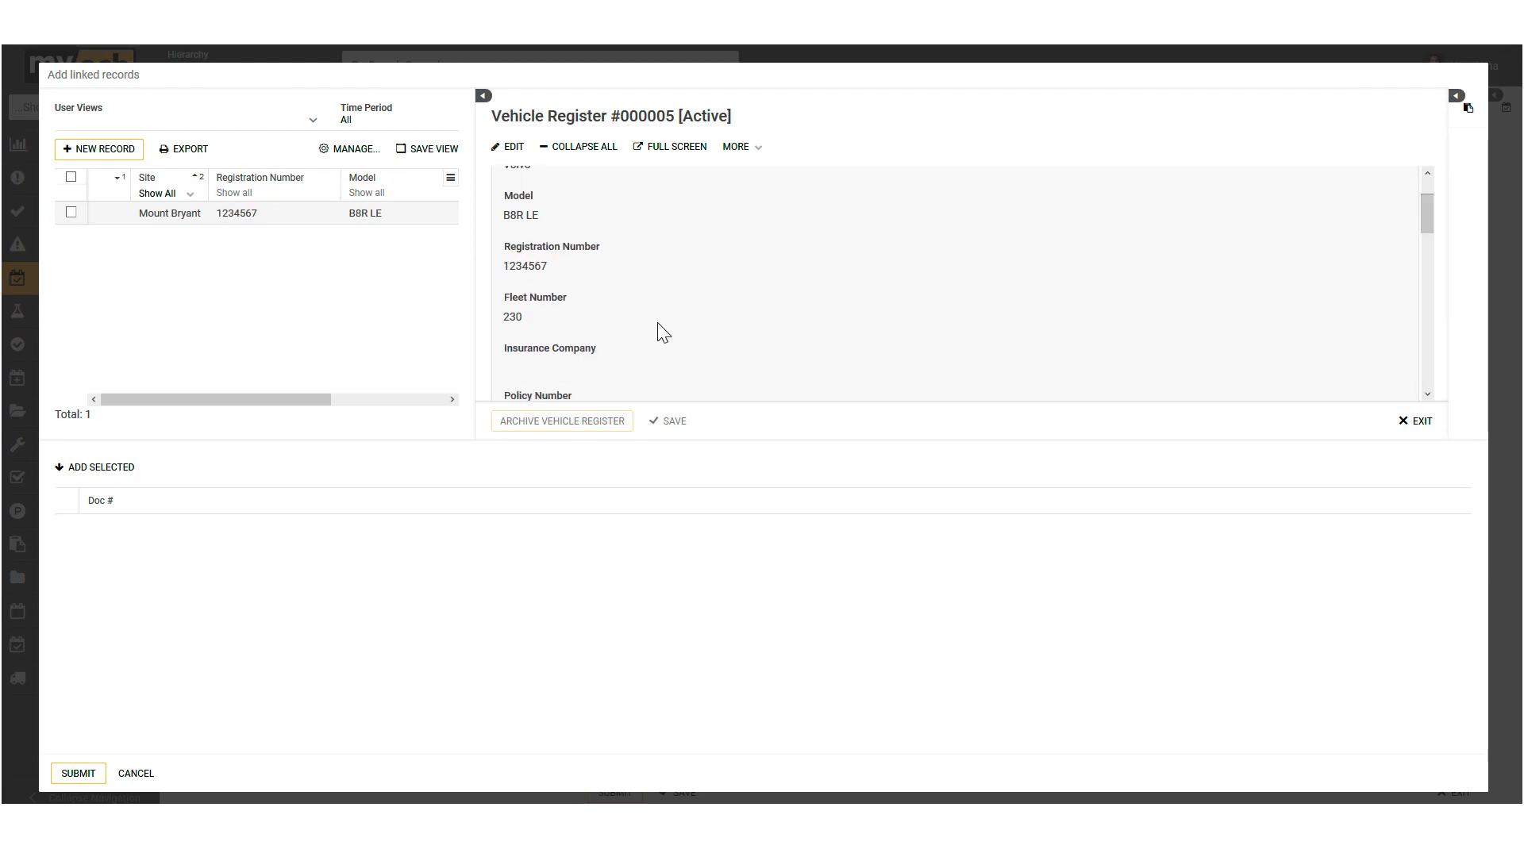
pyautogui.scroll(2, 656, 326)
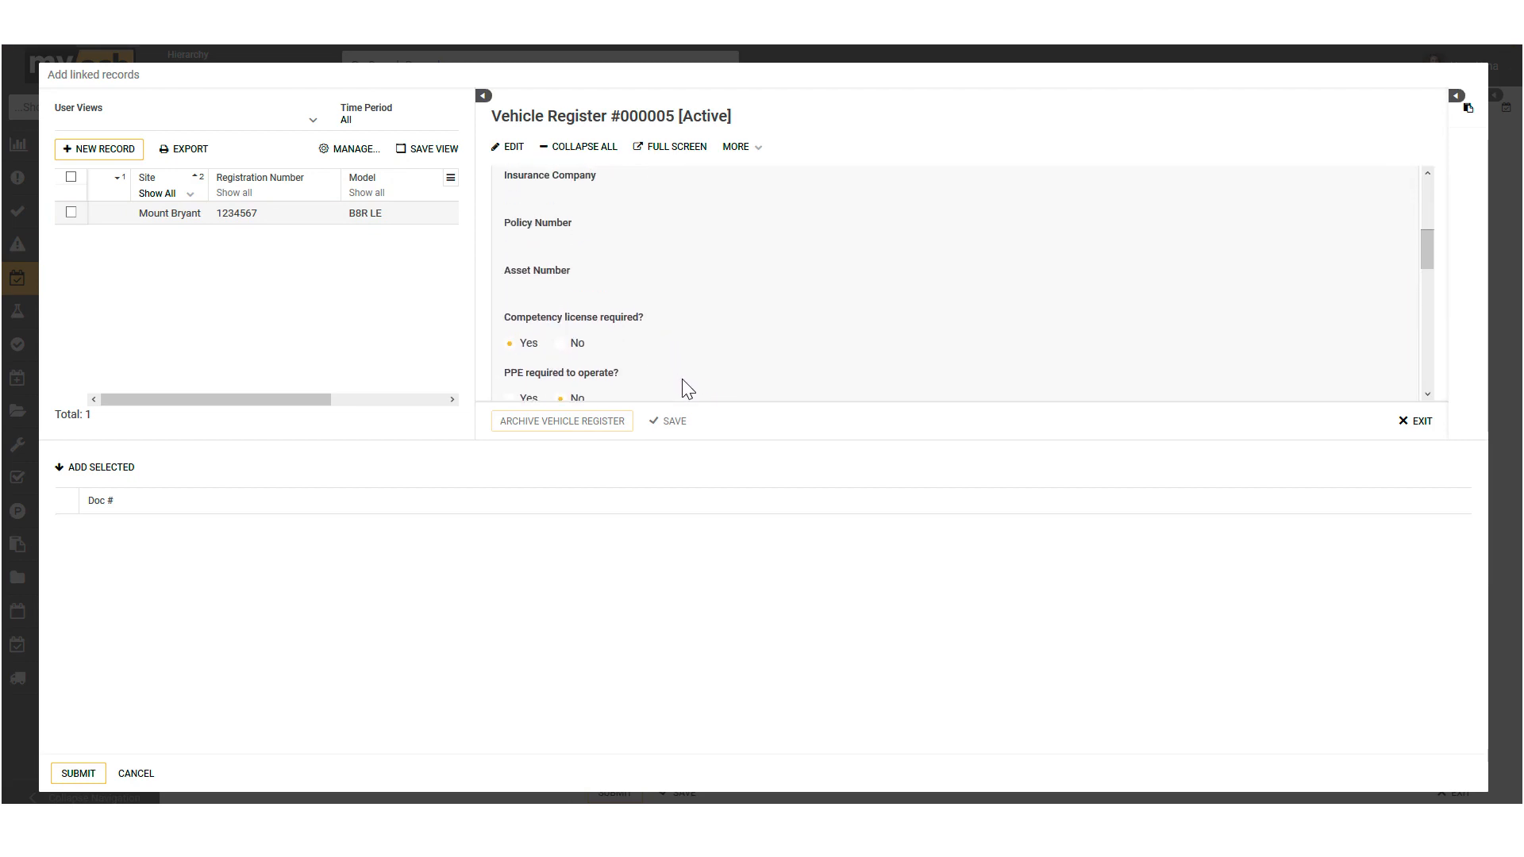
pyautogui.moveTo(681, 442); pyautogui.dragTo(692, 593)
pyautogui.scroll(-5, 732, 370)
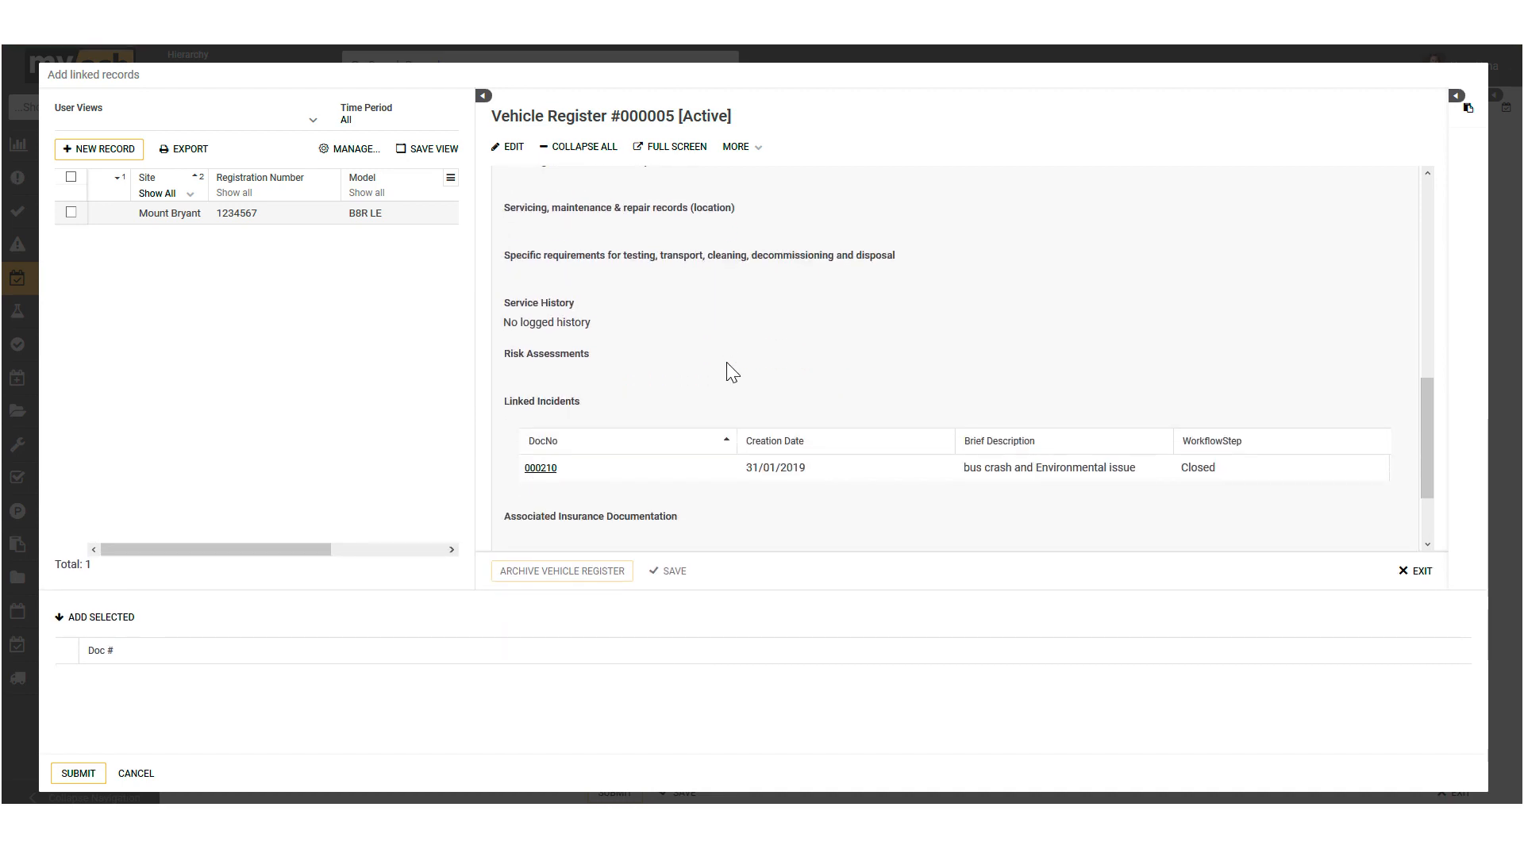
pyautogui.scroll(4, 724, 359)
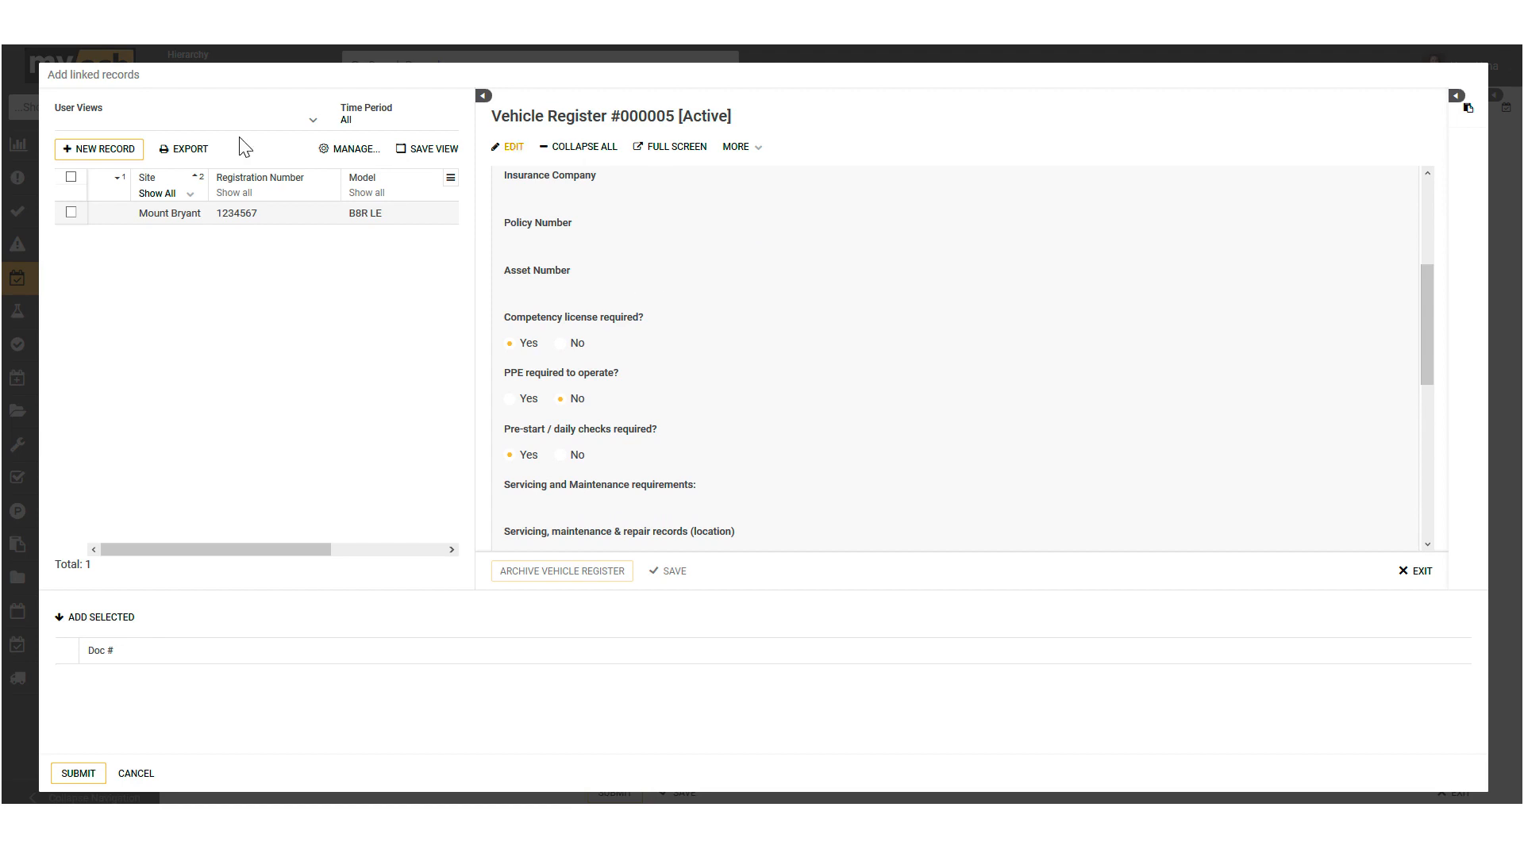
# Step: Link the Mount Bryant Volvo B8R LE vehicle register record to the incident
pyautogui.click(70, 211)
pyautogui.click(70, 212)
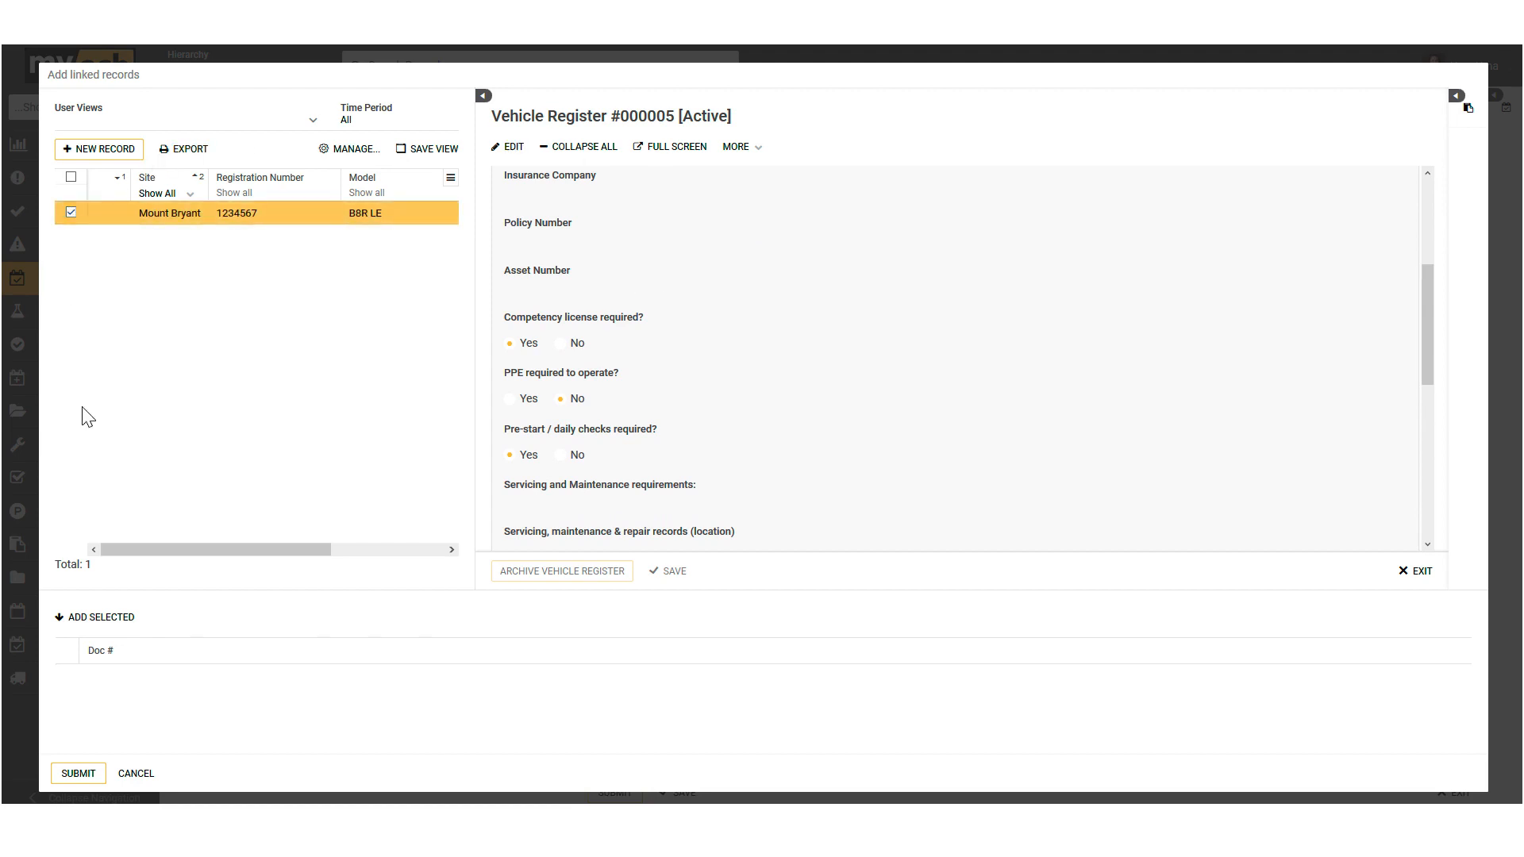
pyautogui.click(88, 619)
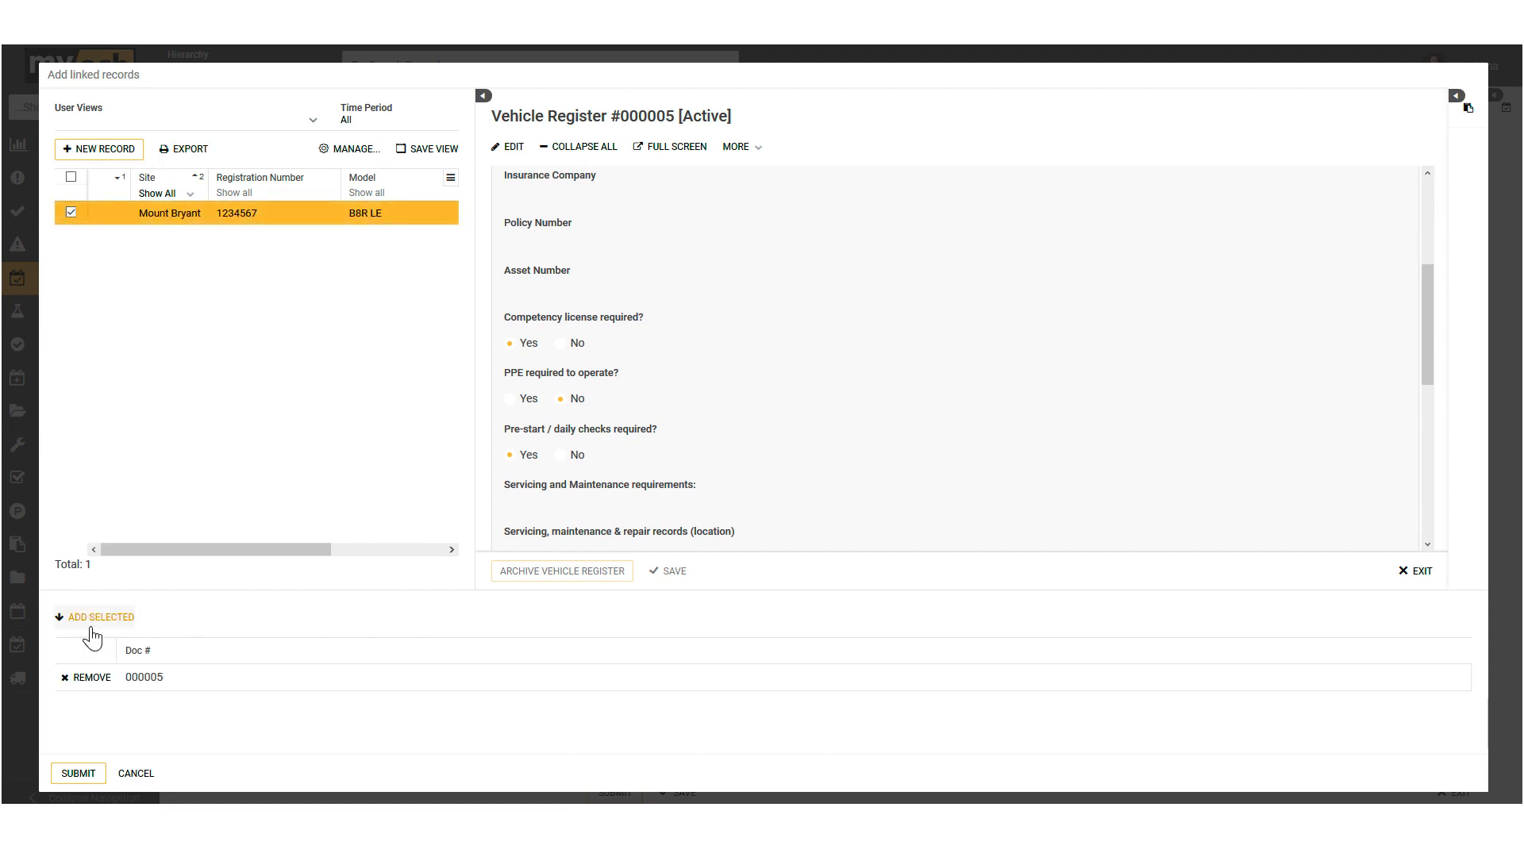
pyautogui.click(79, 775)
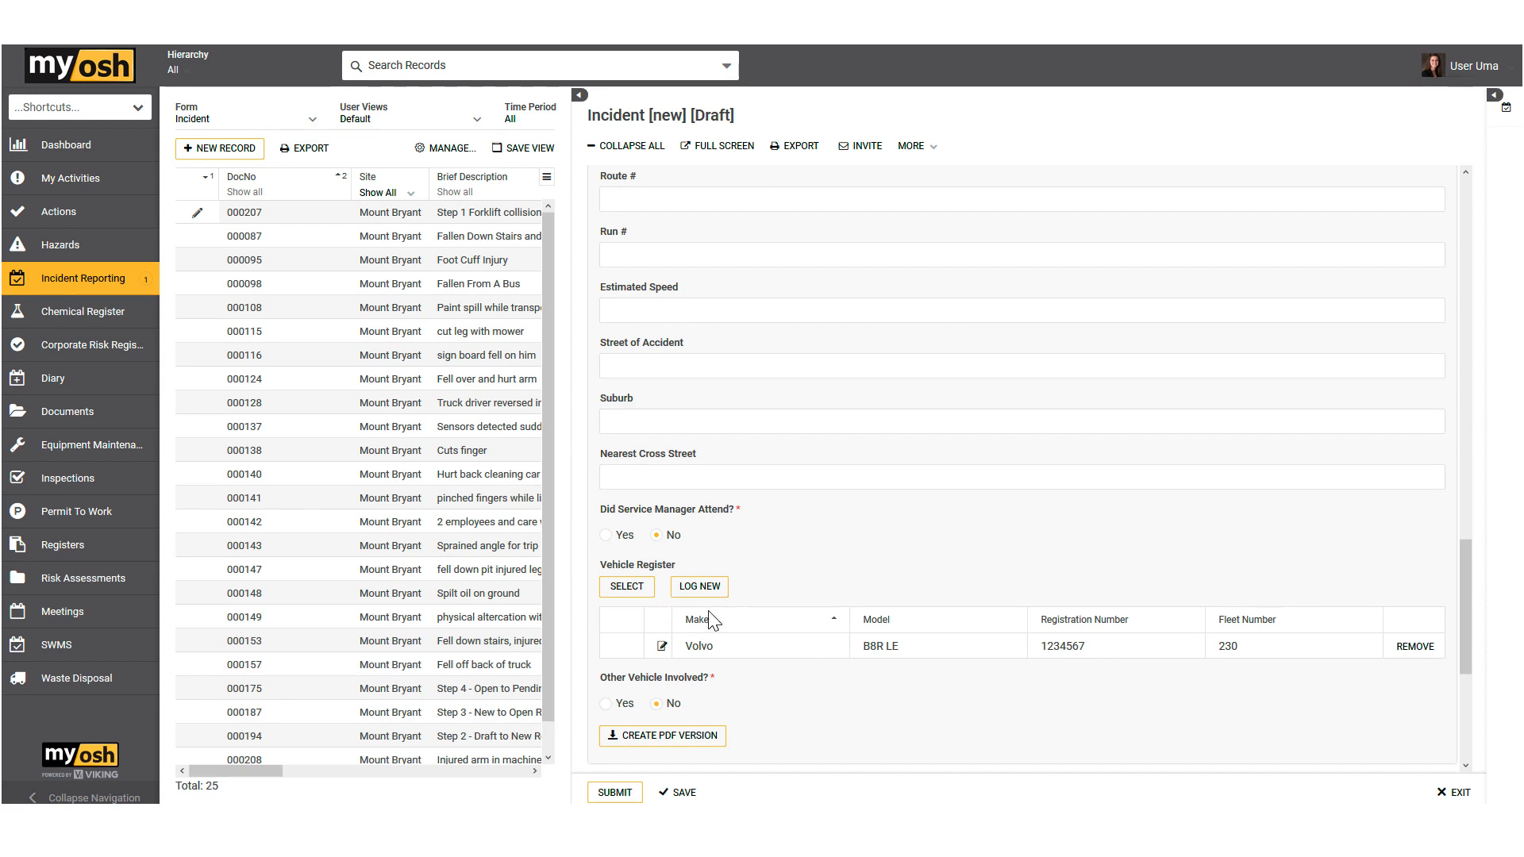
# Step: Open the linked Volvo's register record from the incident, examine its details and linked incidents, and return to the incident
pyautogui.click(700, 651)
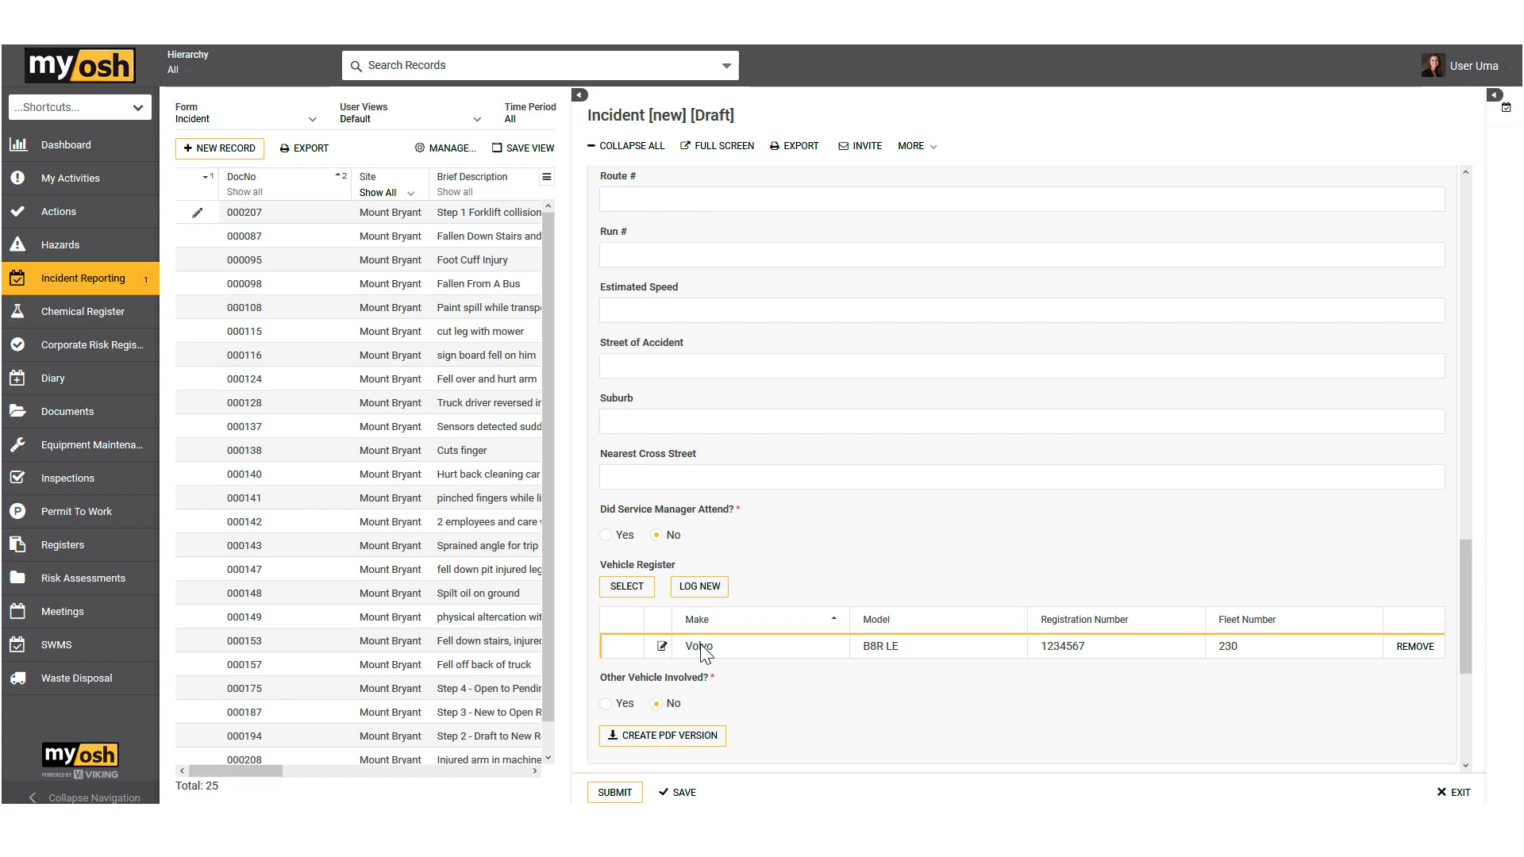
pyautogui.doubleClick(704, 651)
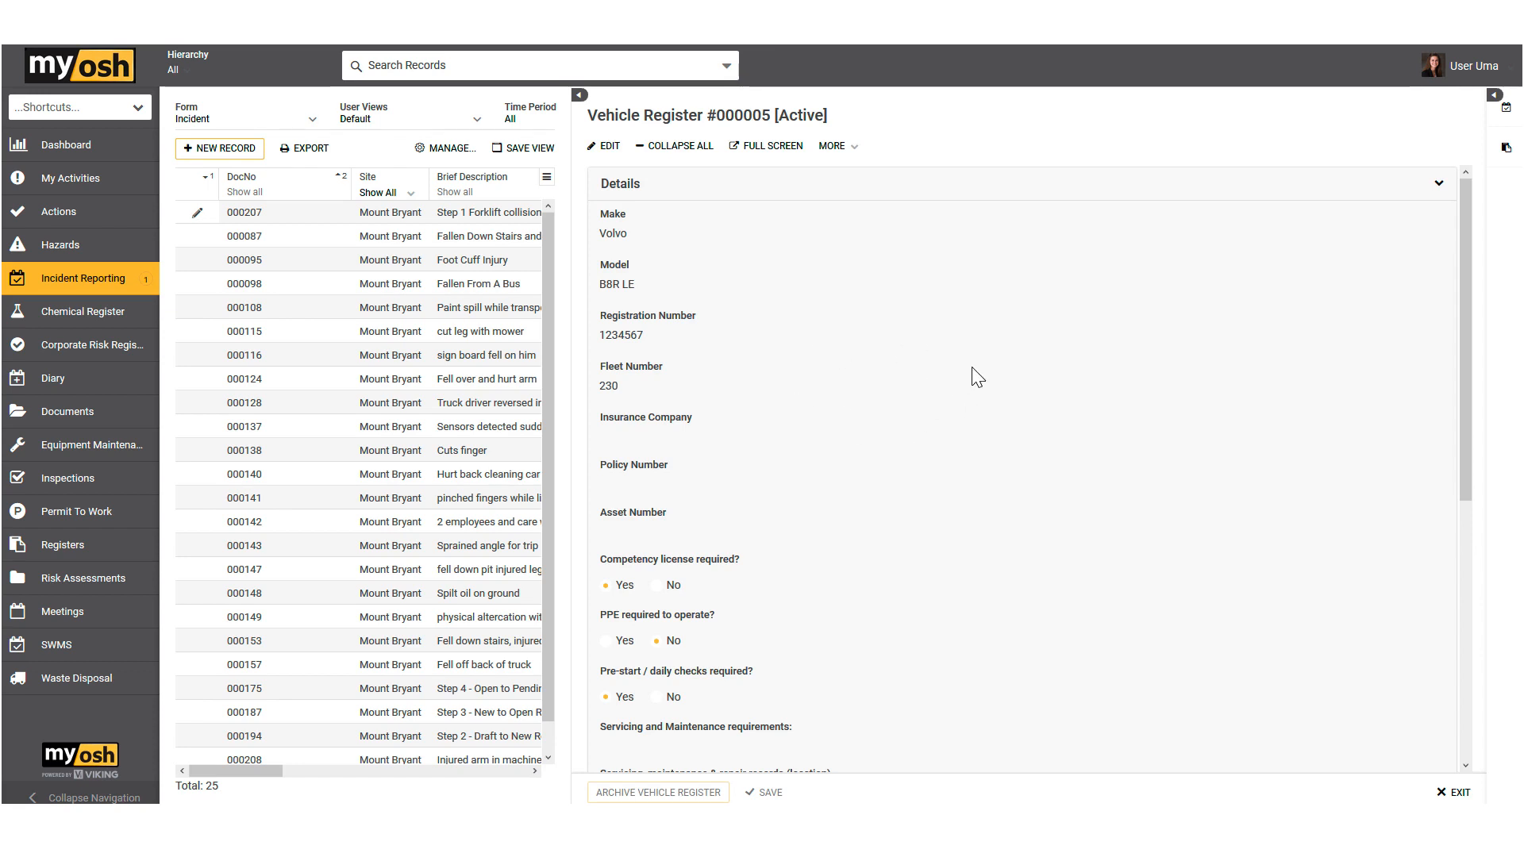
pyautogui.scroll(-3, 850, 405)
pyautogui.scroll(-3, 854, 408)
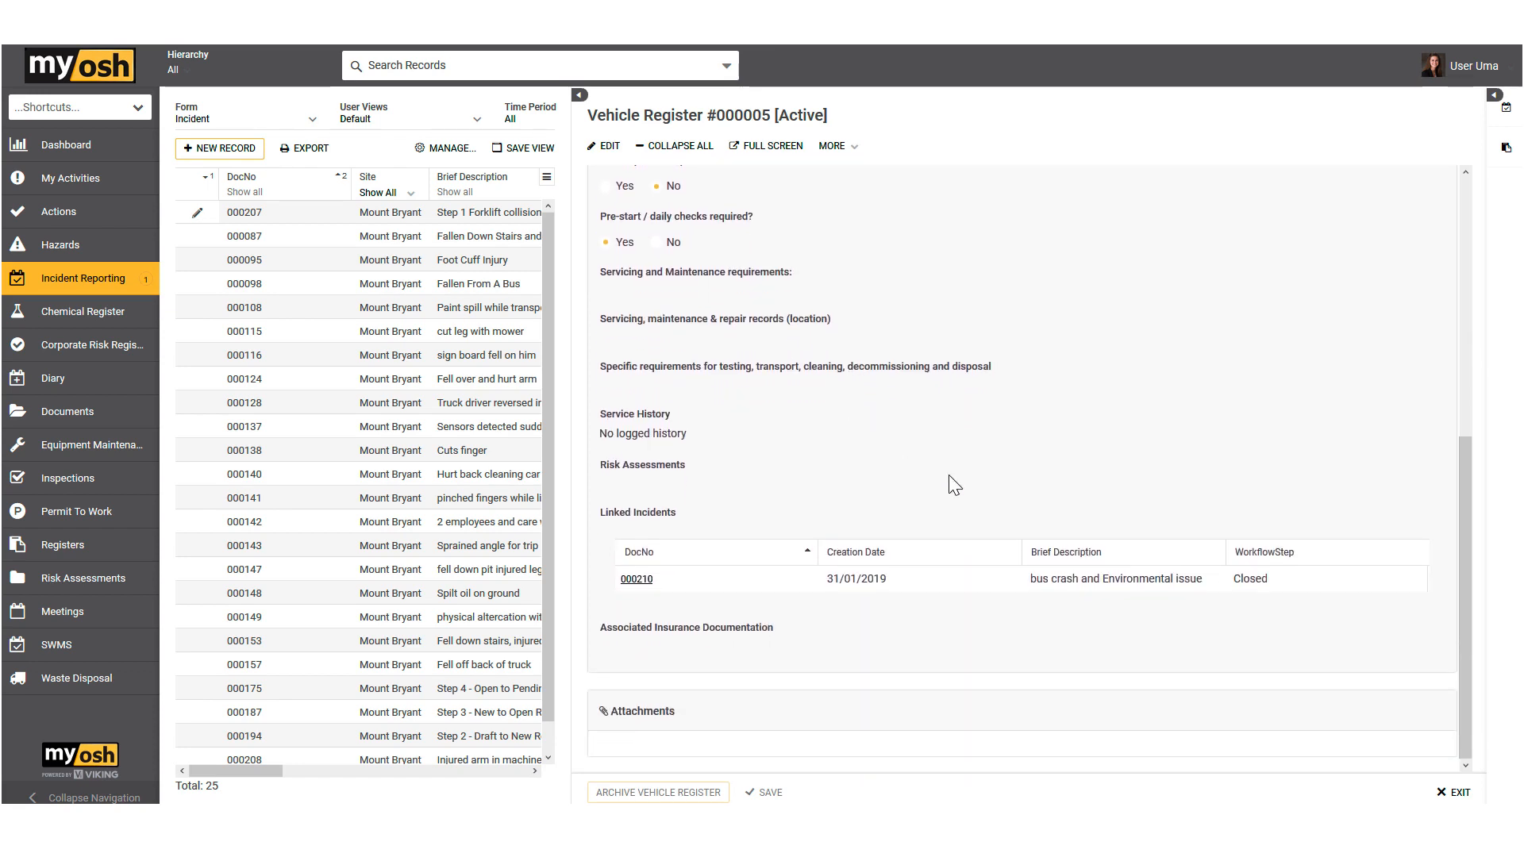
pyautogui.click(1459, 796)
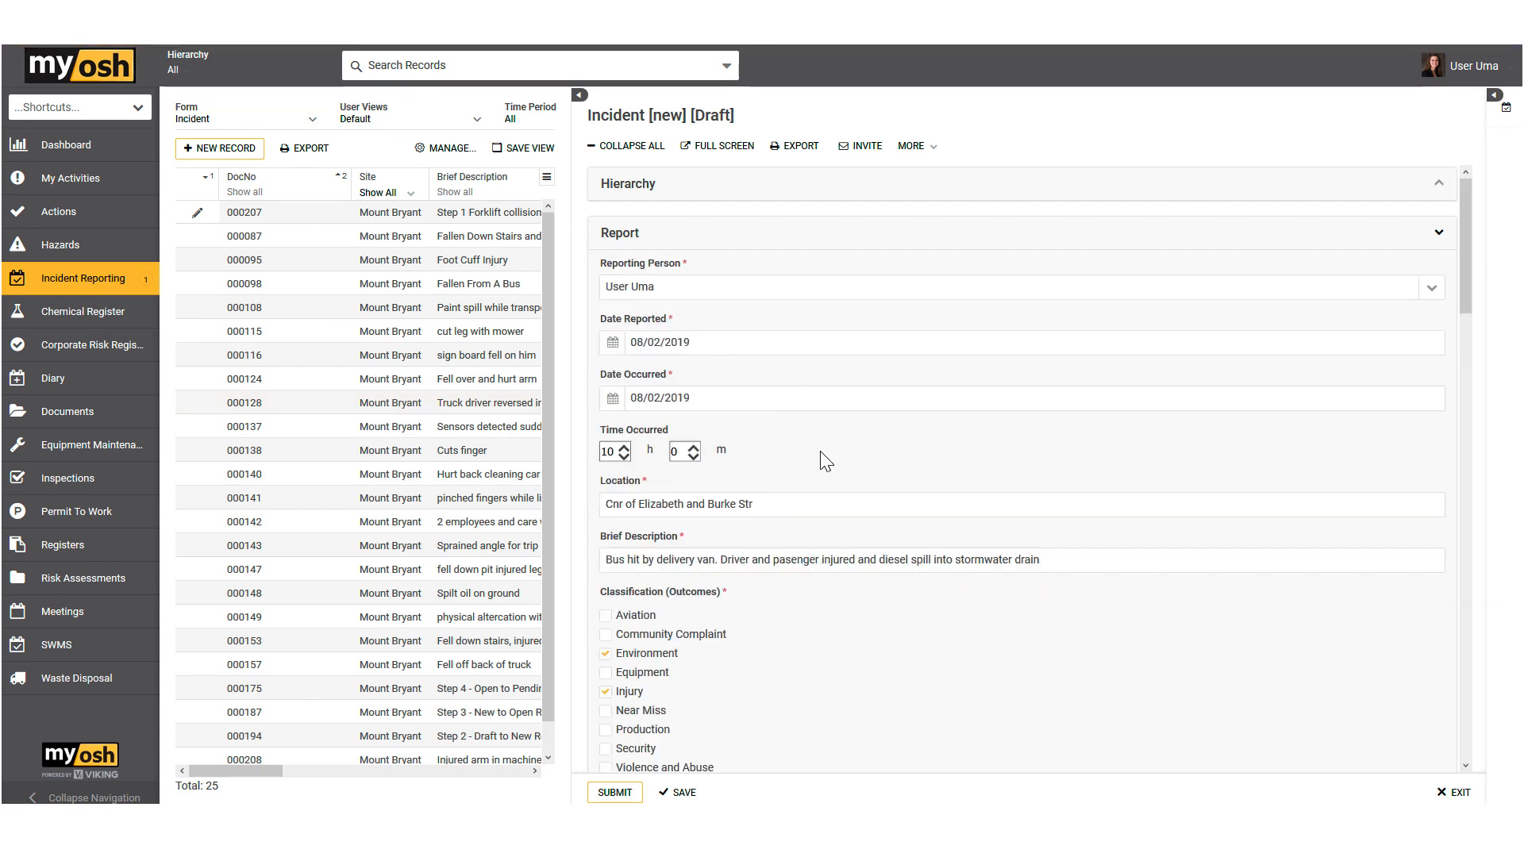
# Step: Review the draft bus collision incident from the Report section through Details, Injury Reports, Vehicle Details, Supervisor and Attachments
pyautogui.scroll(-4, 823, 450)
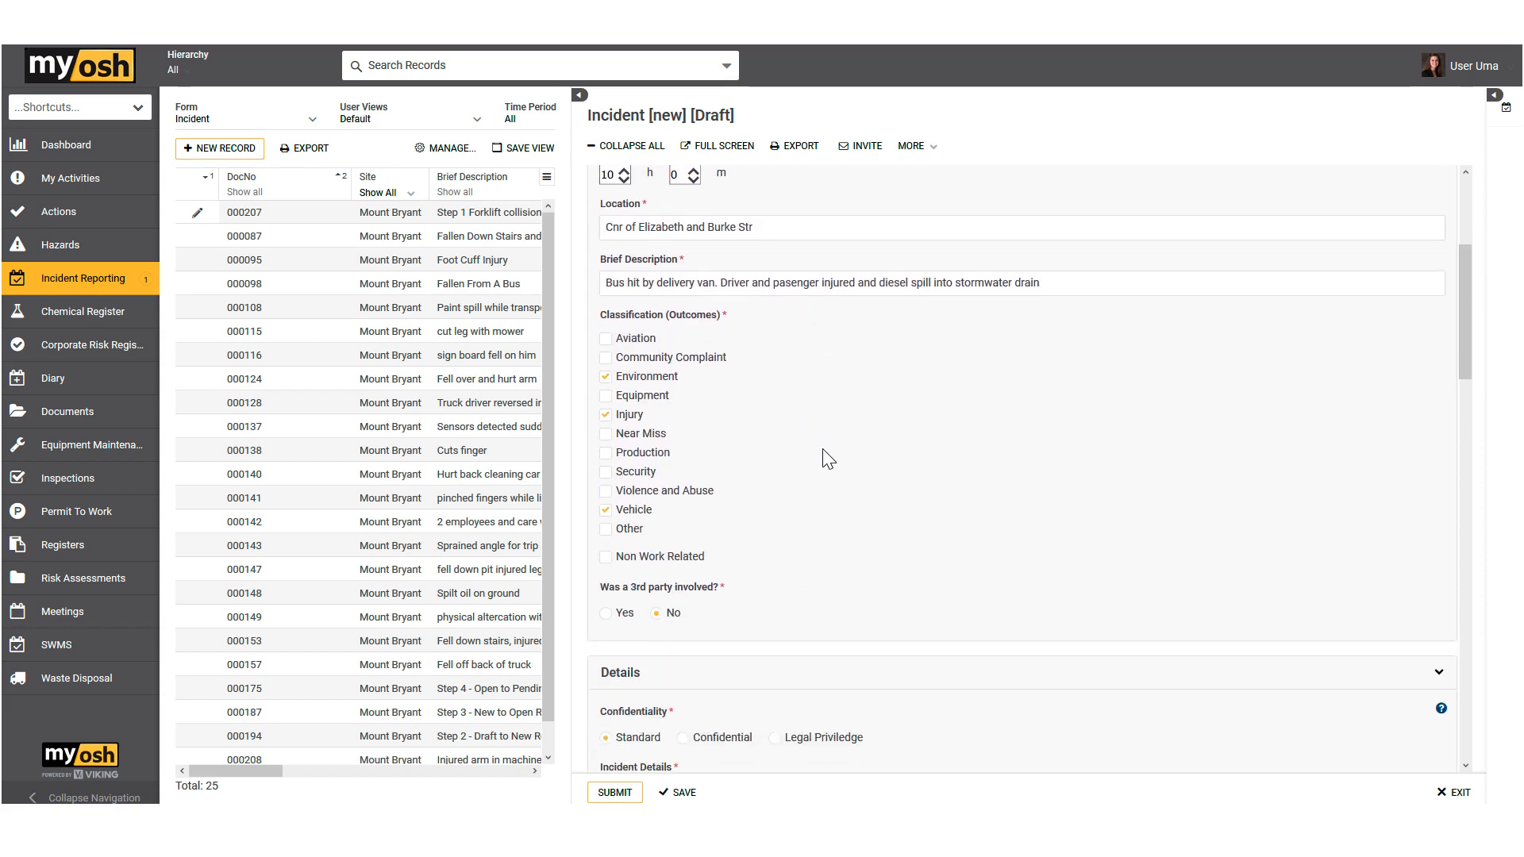
pyautogui.scroll(-6, 828, 459)
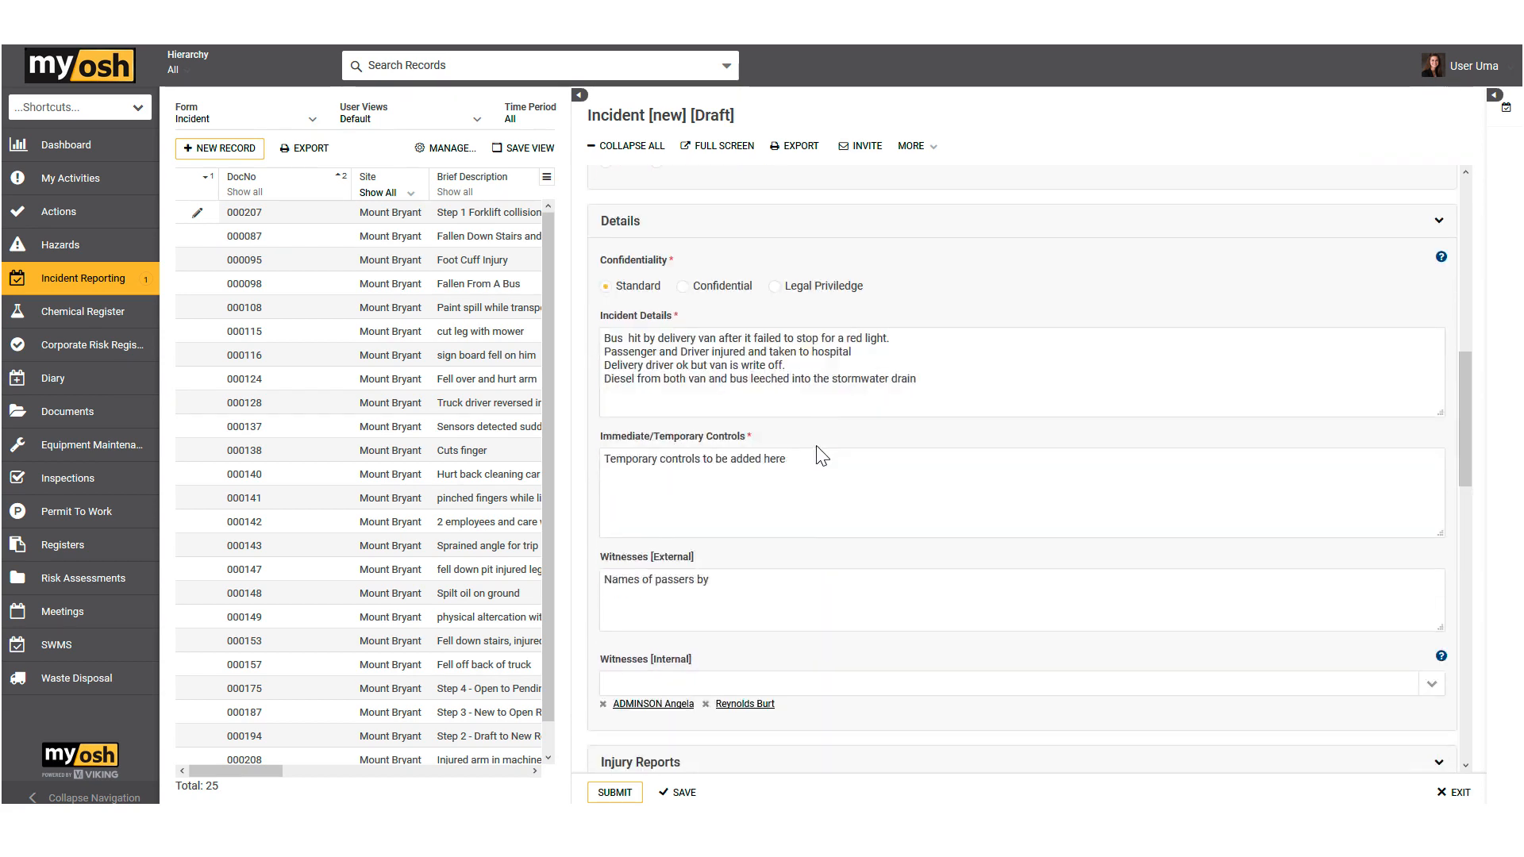
pyautogui.scroll(-5, 822, 458)
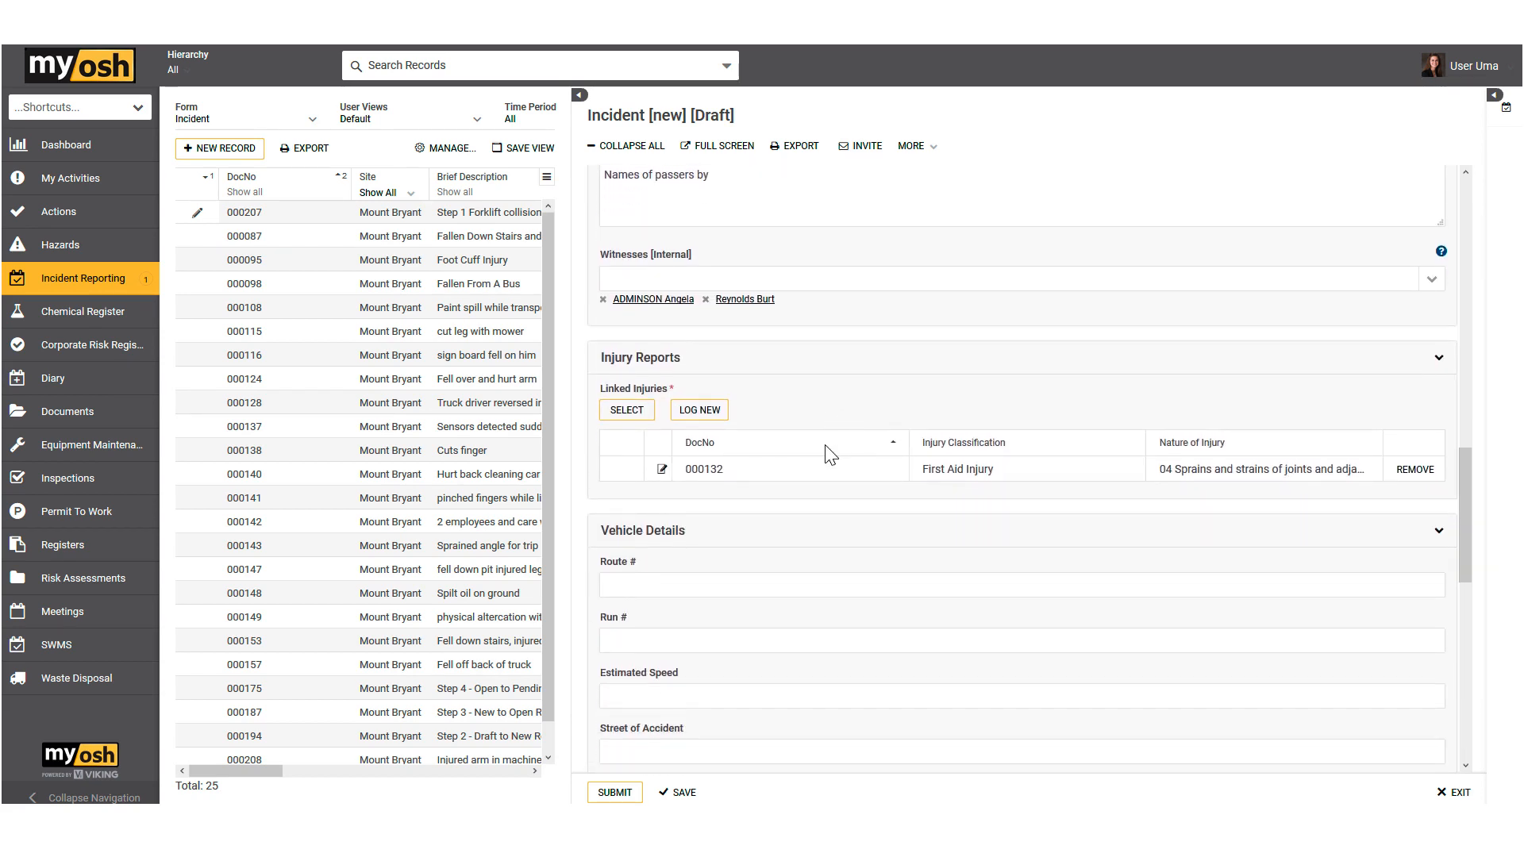
pyautogui.scroll(-4, 829, 452)
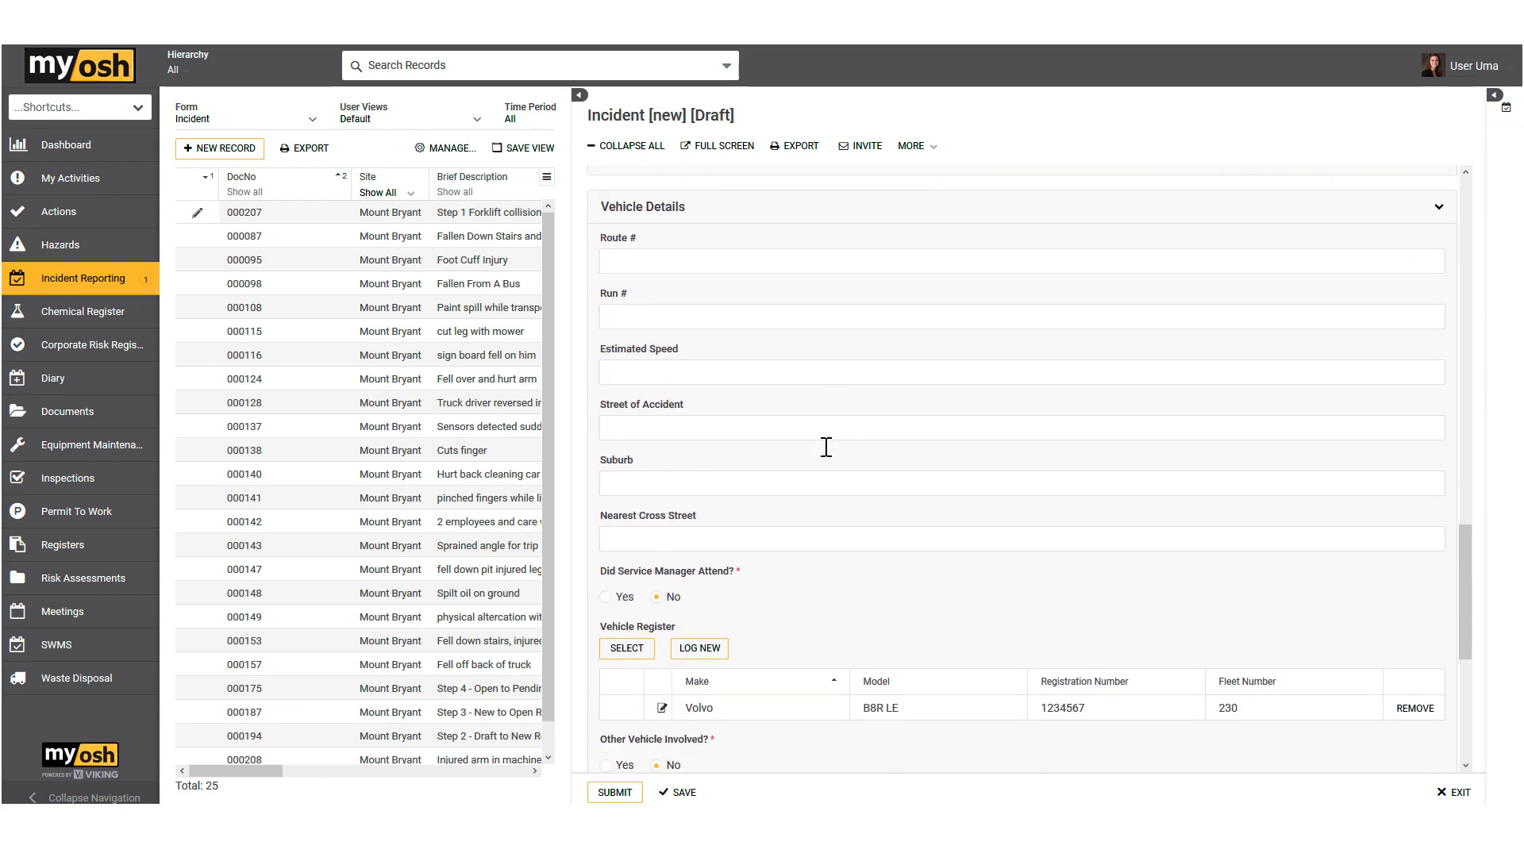
pyautogui.scroll(-5, 826, 447)
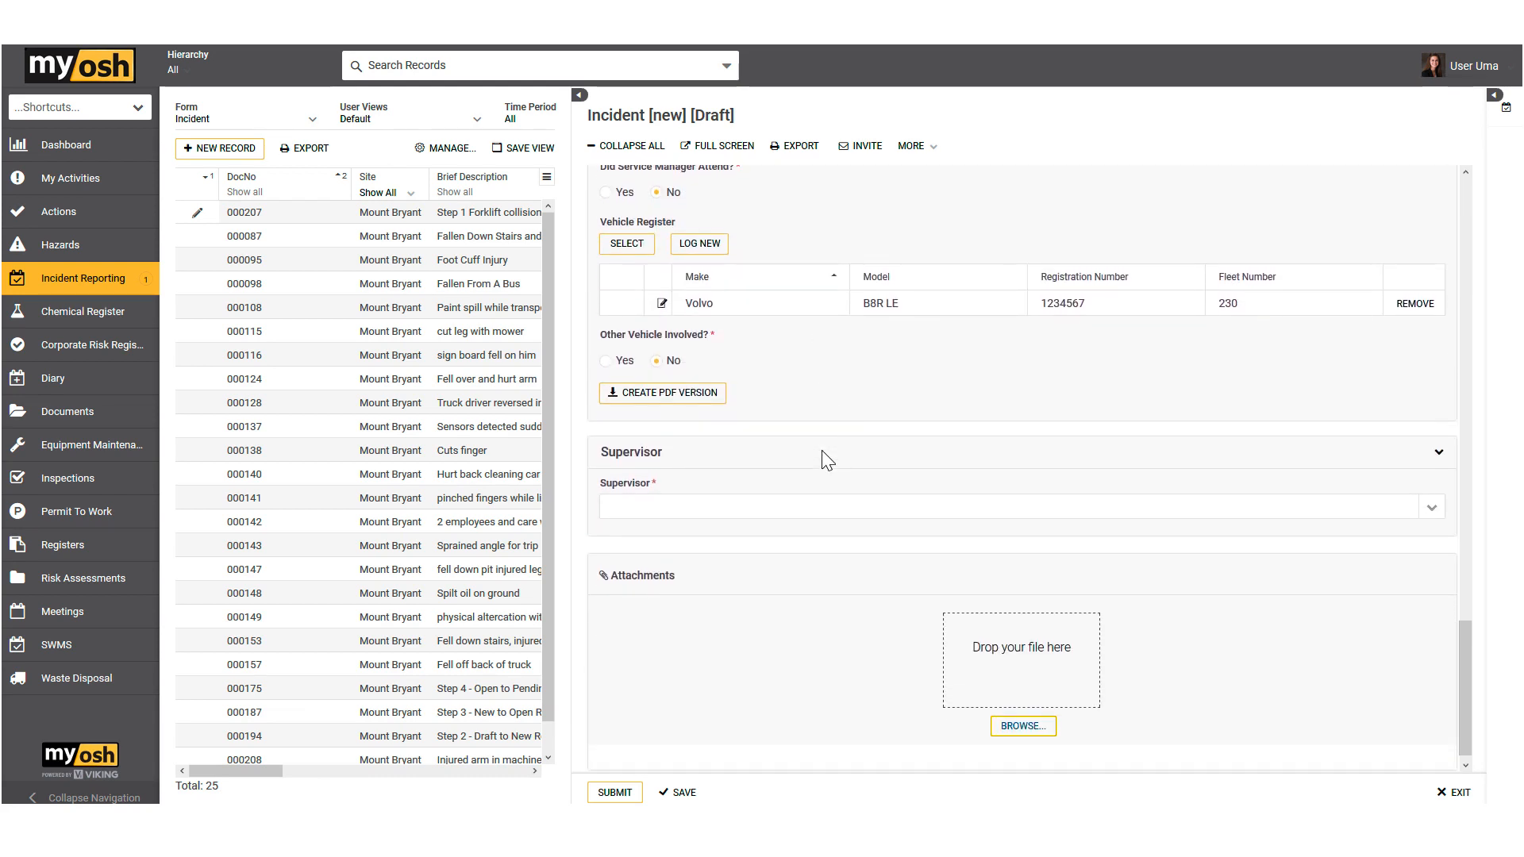
pyautogui.scroll(-1, 826, 461)
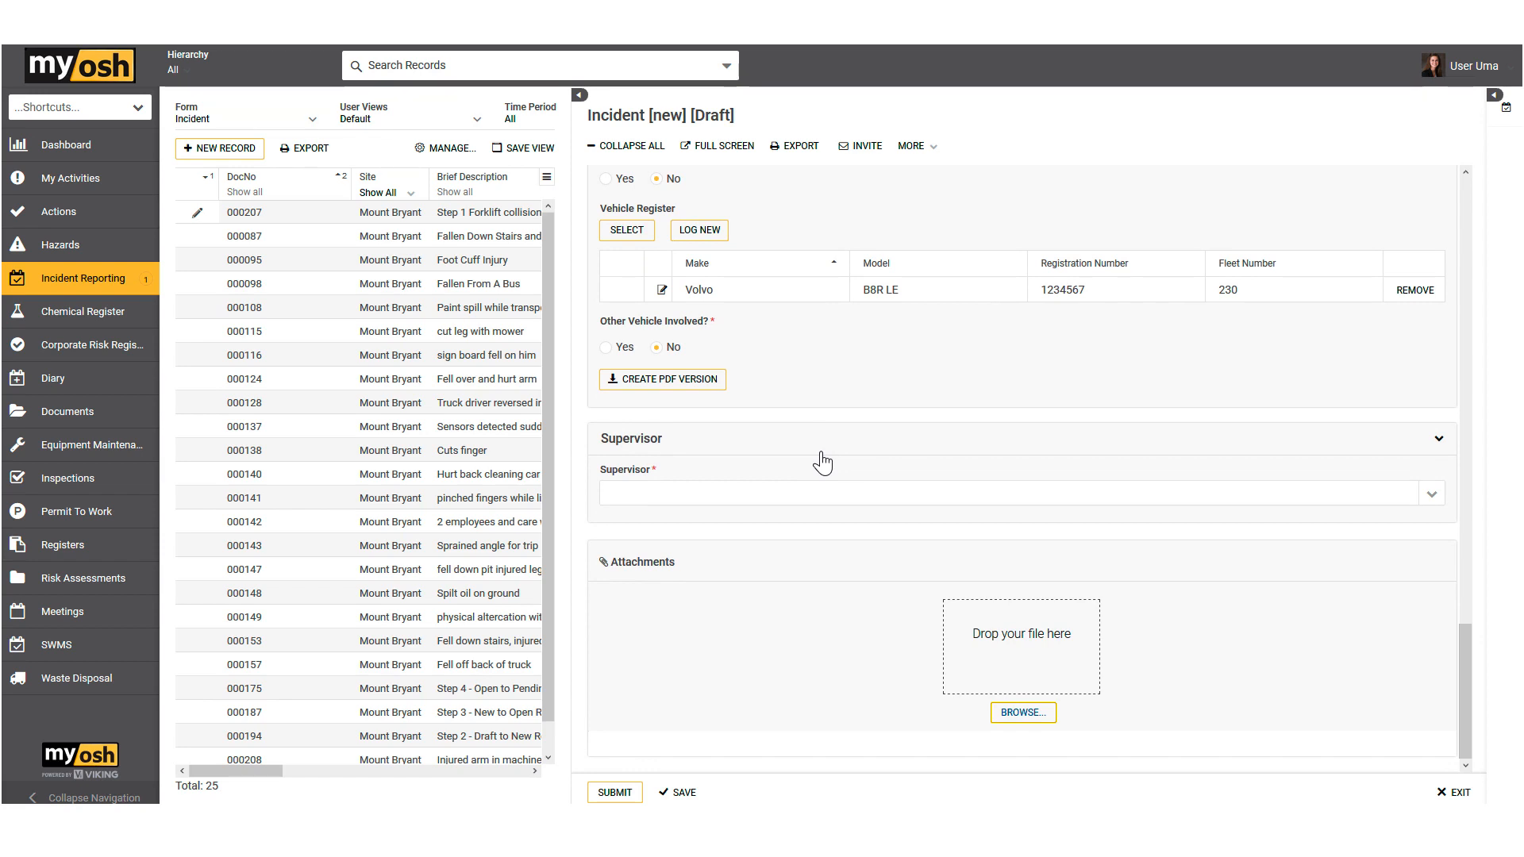
pyautogui.scroll(4, 825, 444)
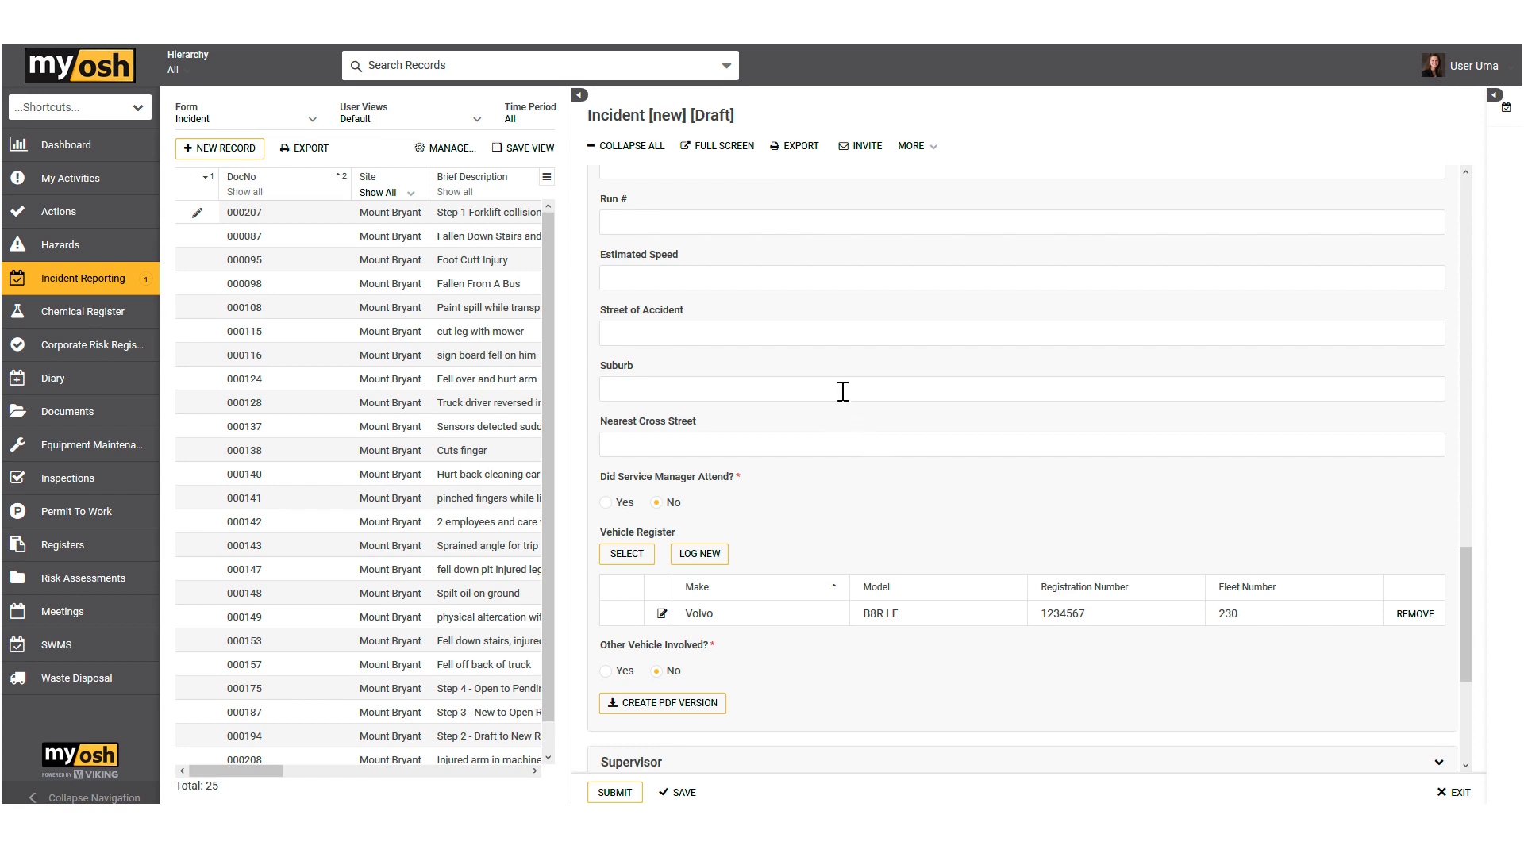
pyautogui.scroll(3, 829, 381)
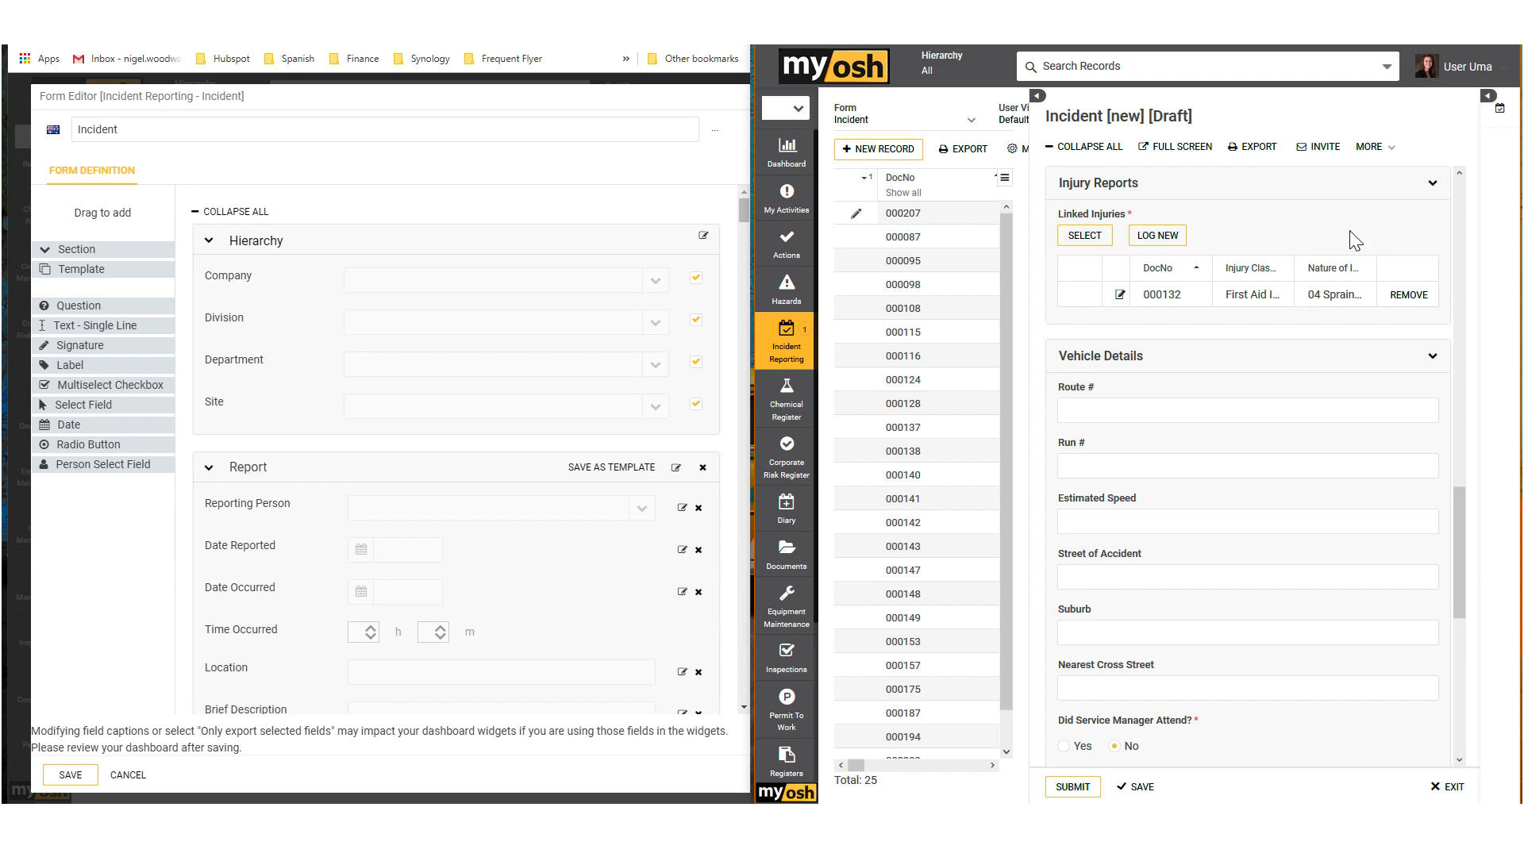
# Step: Hide the incident record list, collapse all sections in both the incident and the Incident form editor, and expand Vehicle Details in each
pyautogui.click(1037, 96)
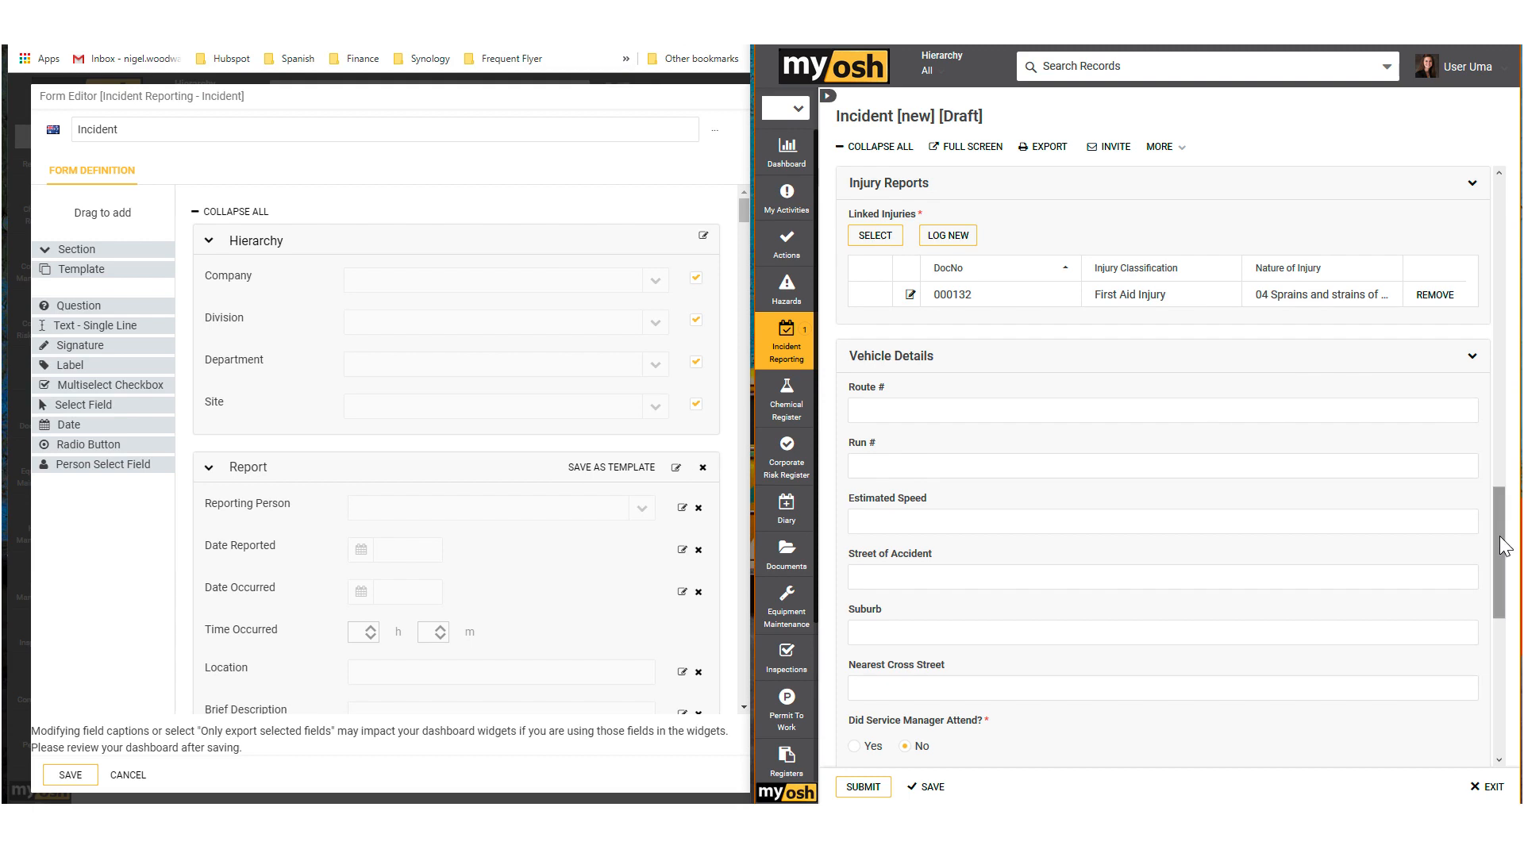
pyautogui.moveTo(1505, 545); pyautogui.dragTo(1506, 196)
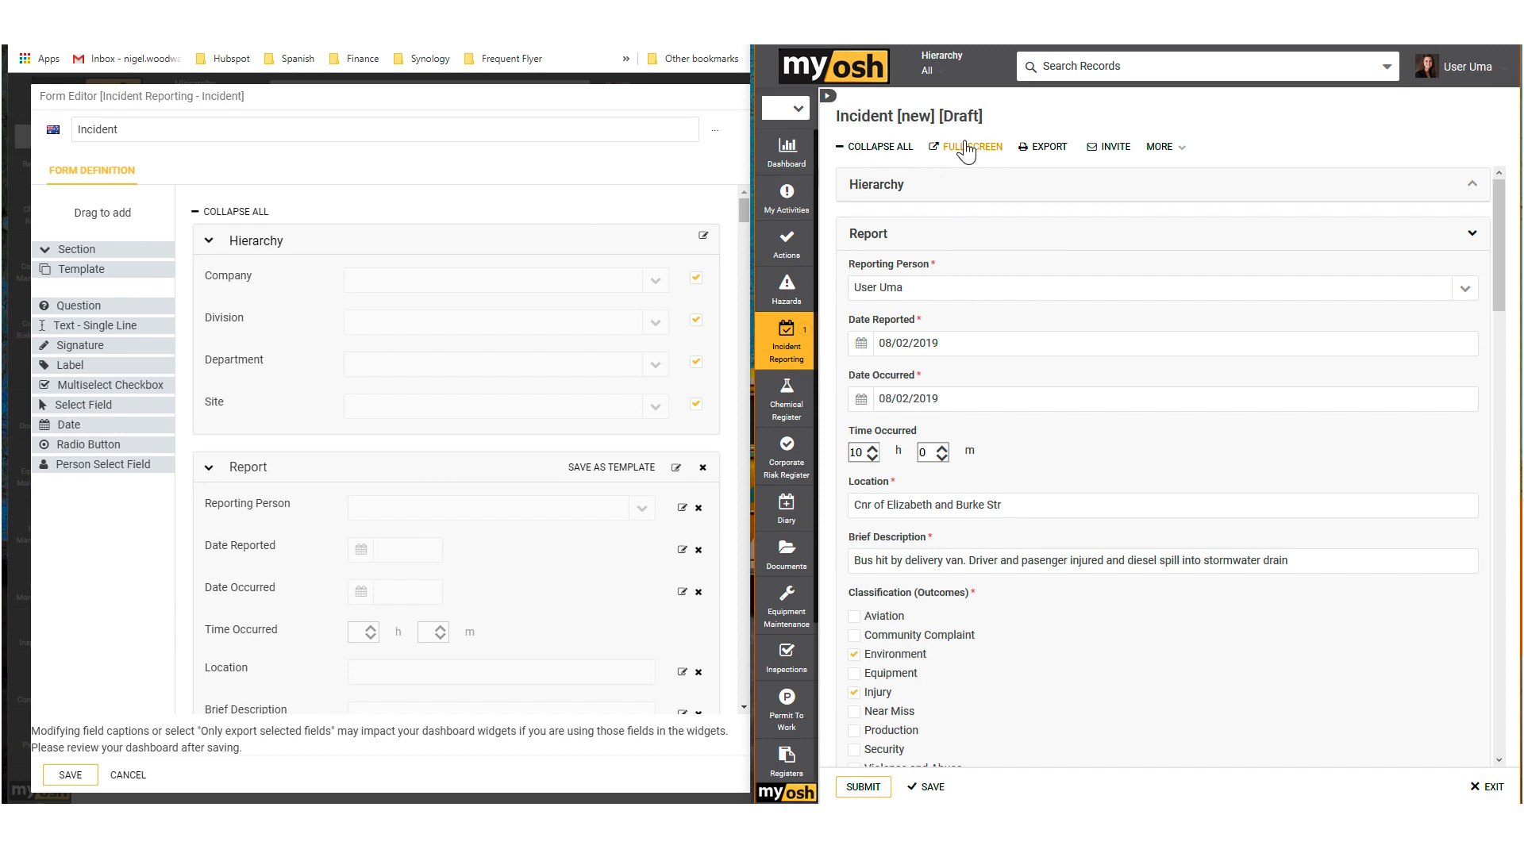
pyautogui.click(892, 151)
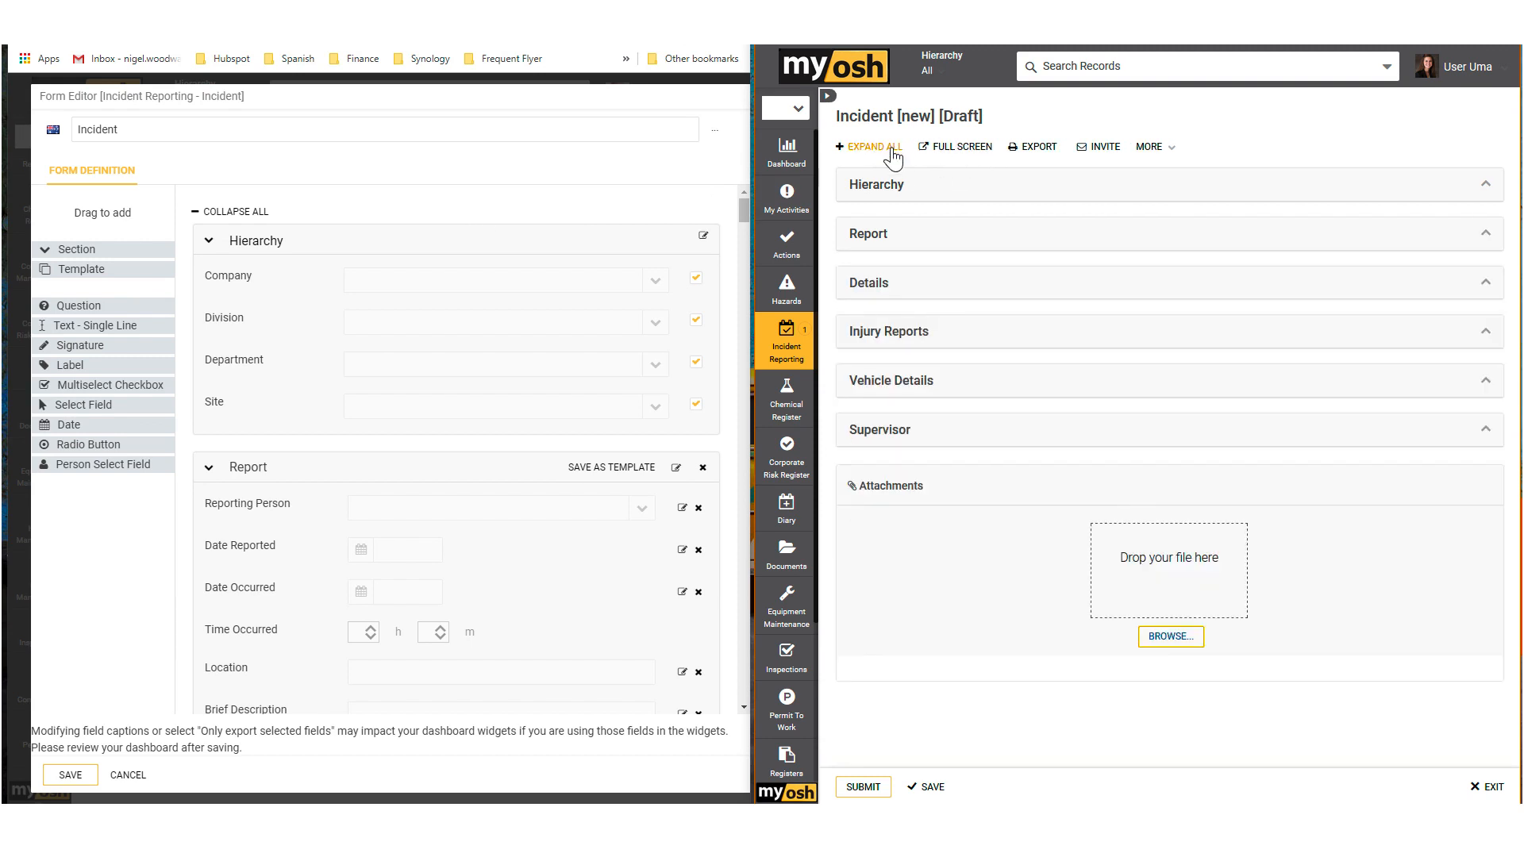
pyautogui.click(237, 212)
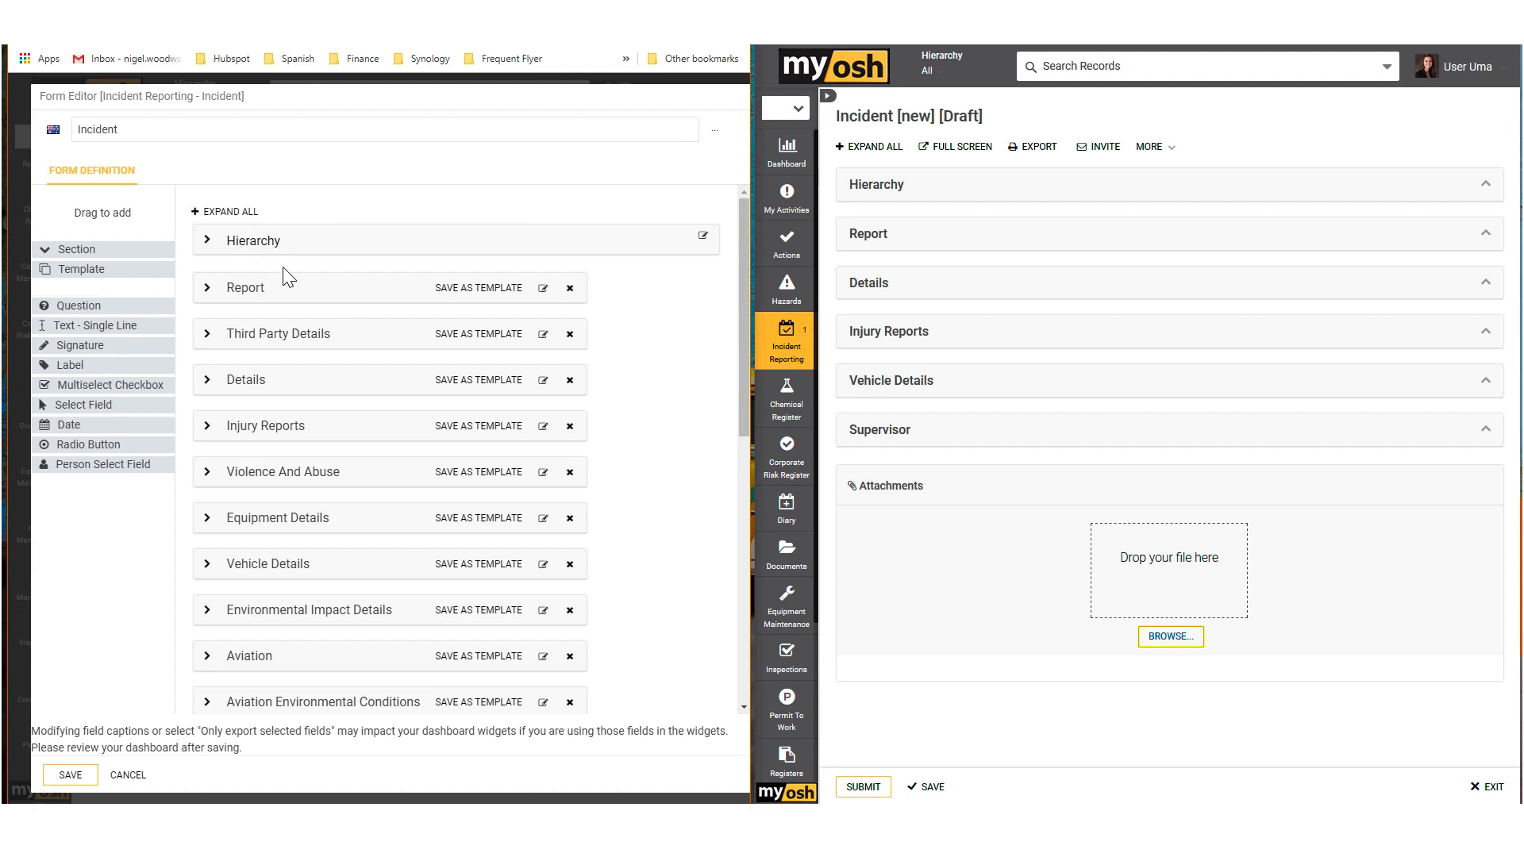
pyautogui.click(1486, 384)
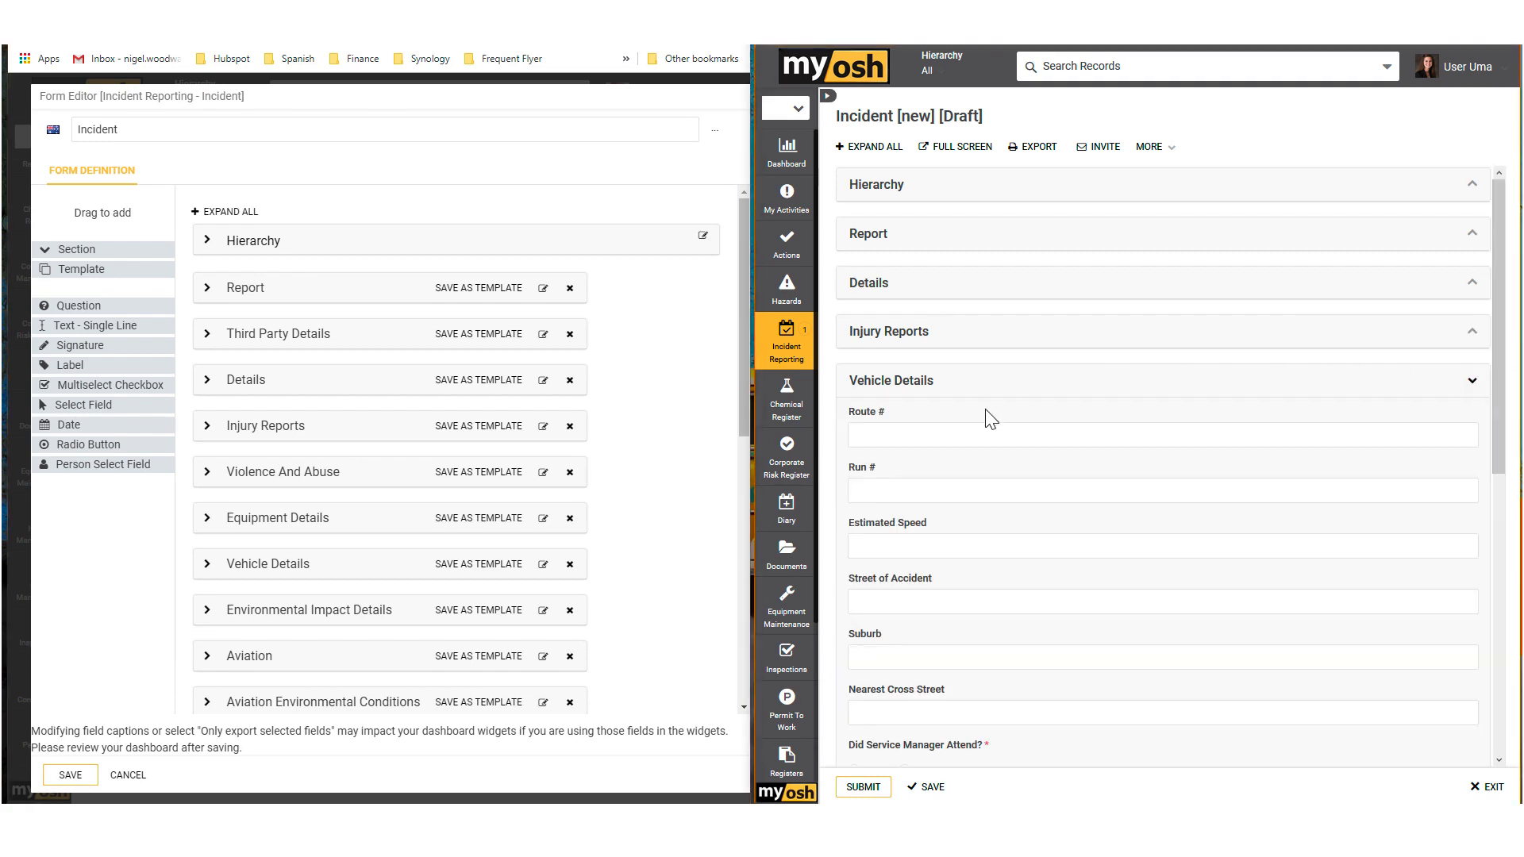
pyautogui.scroll(-2, 1010, 389)
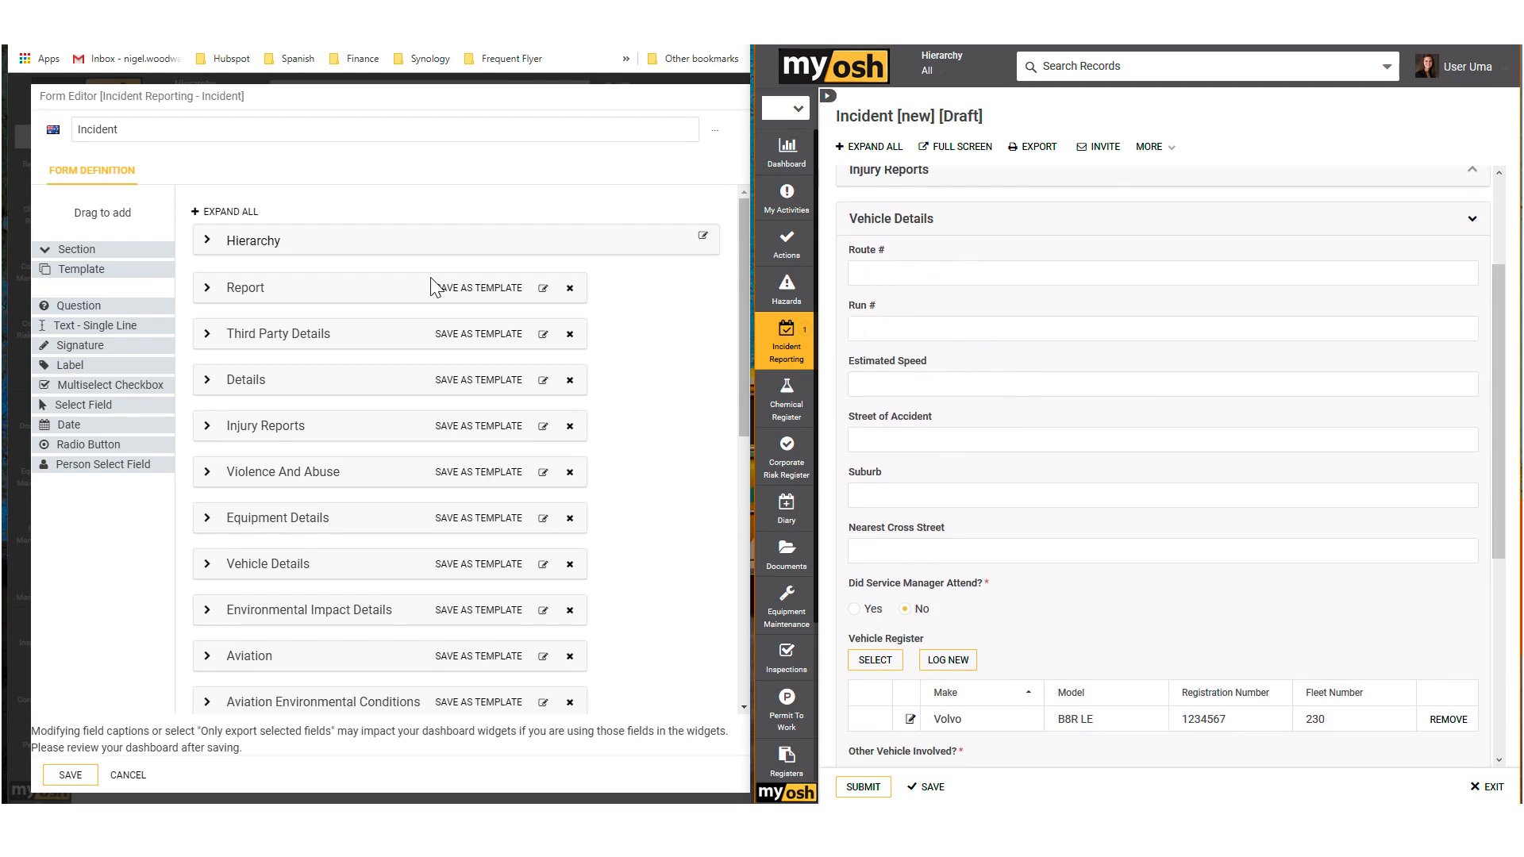
pyautogui.click(208, 565)
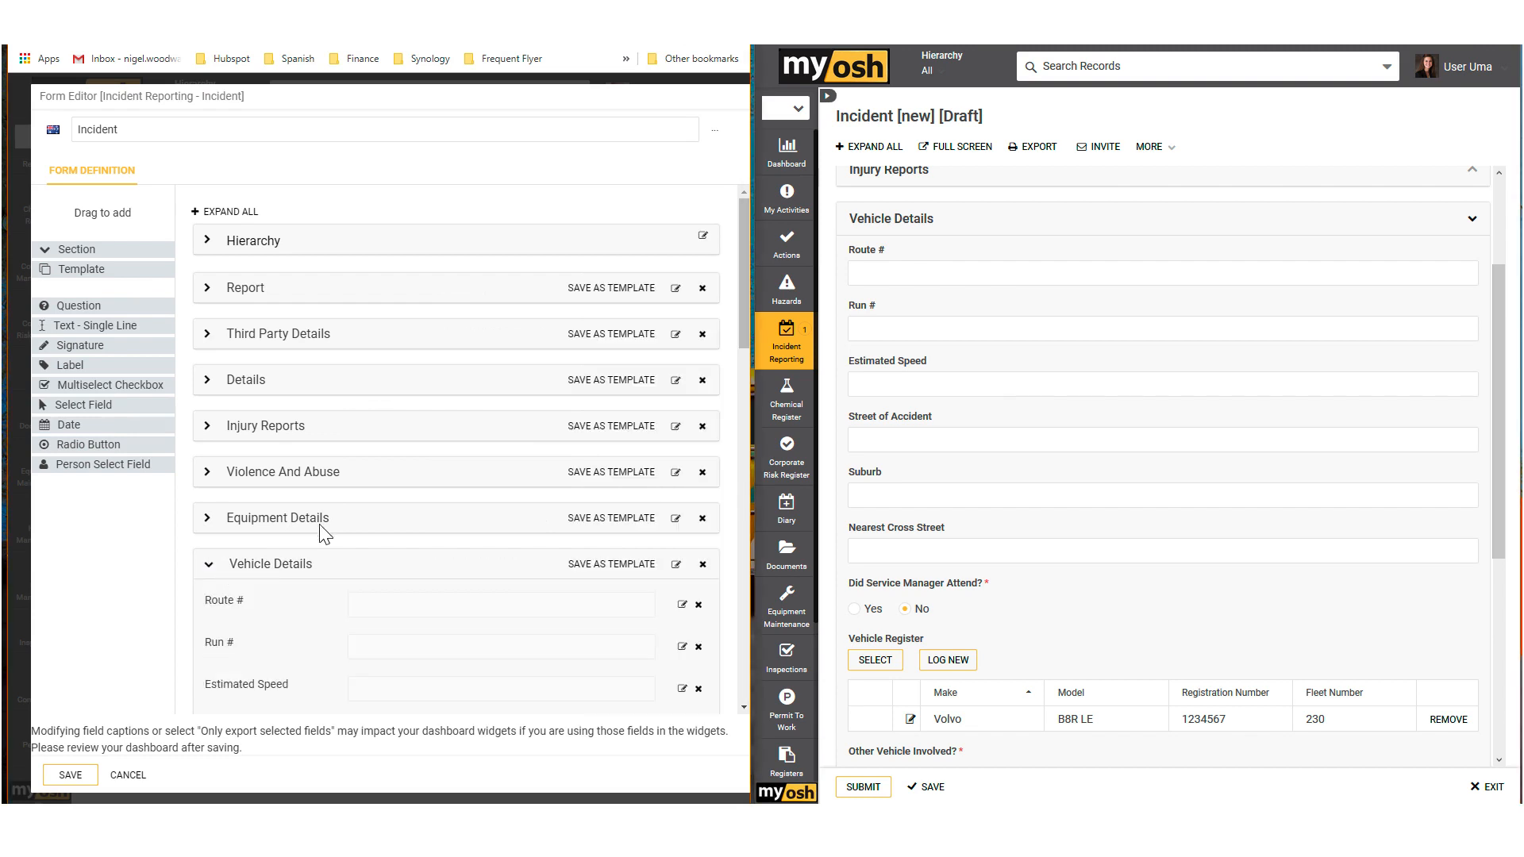
# Step: Add a non-mandatory single-line text field named Post Code below Nearest Cross Street in the form's Vehicle Details section
pyautogui.scroll(-4, 326, 531)
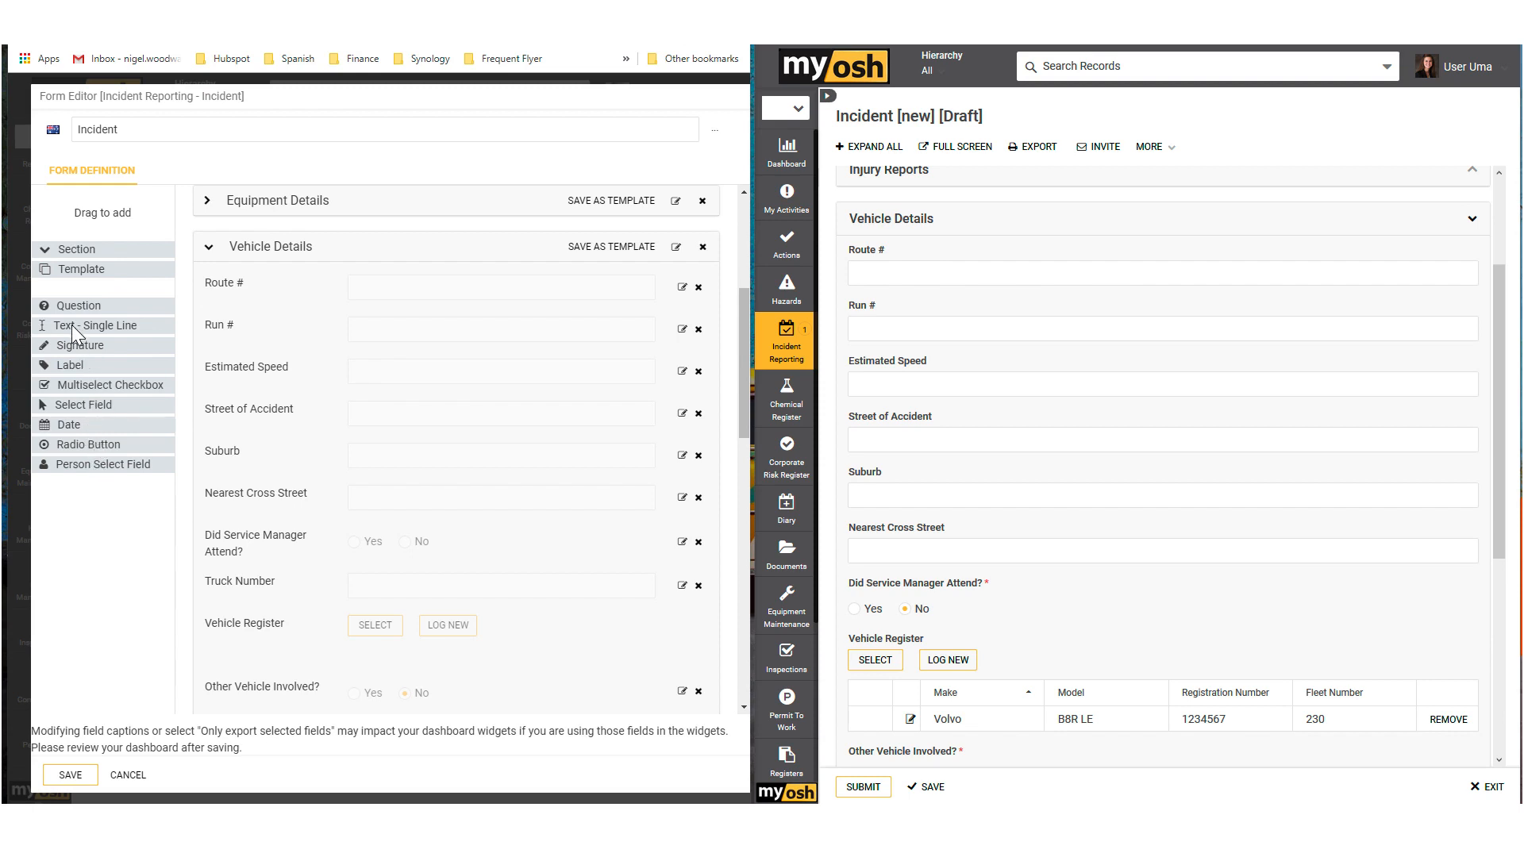
pyautogui.moveTo(71, 325); pyautogui.dragTo(257, 421)
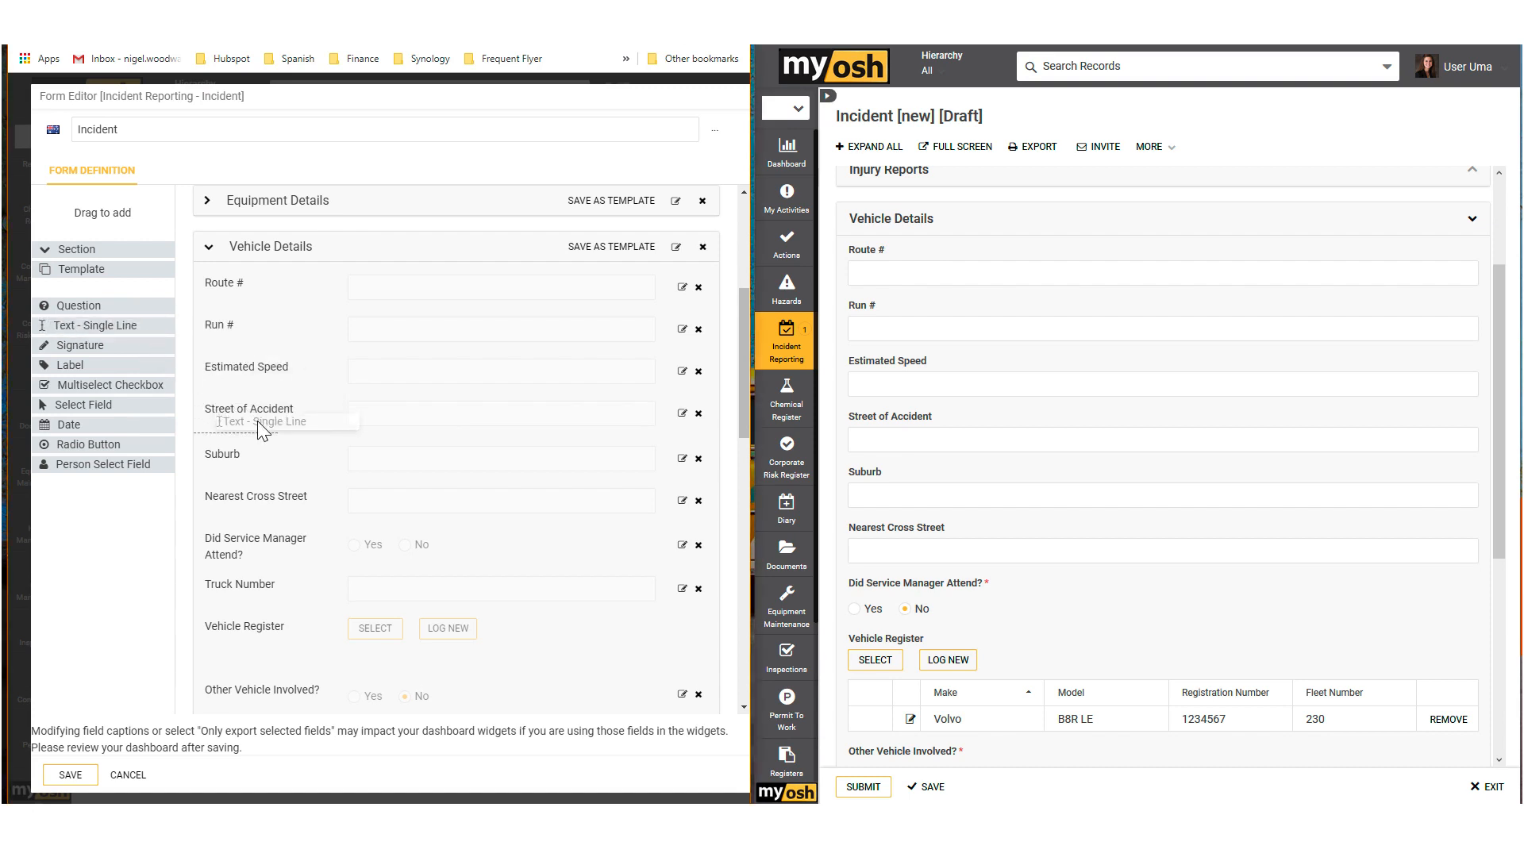
pyautogui.moveTo(257, 421); pyautogui.dragTo(245, 508)
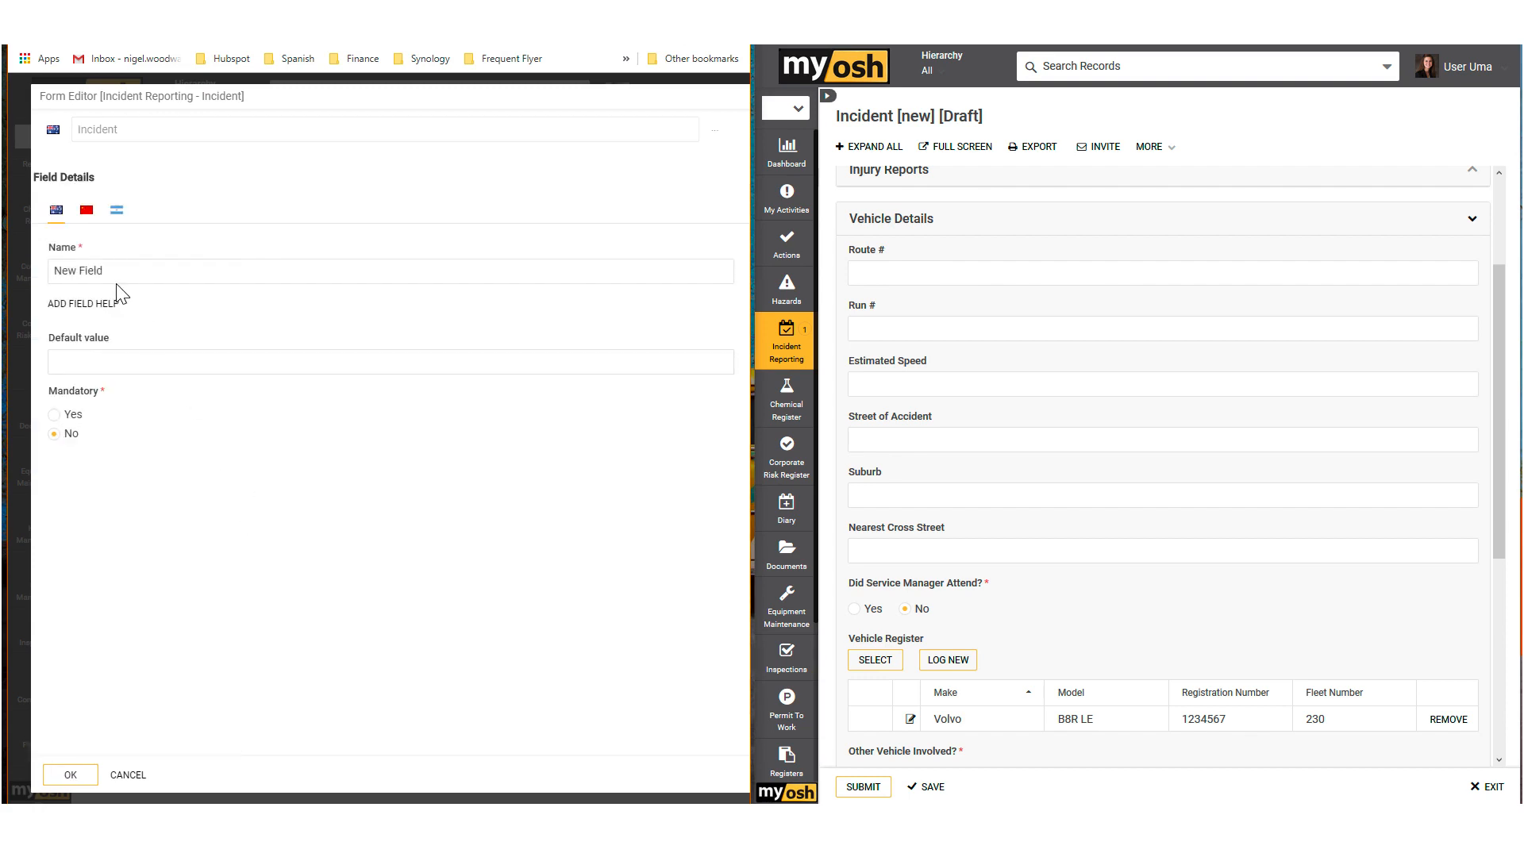
pyautogui.moveTo(120, 272); pyautogui.dragTo(47, 268)
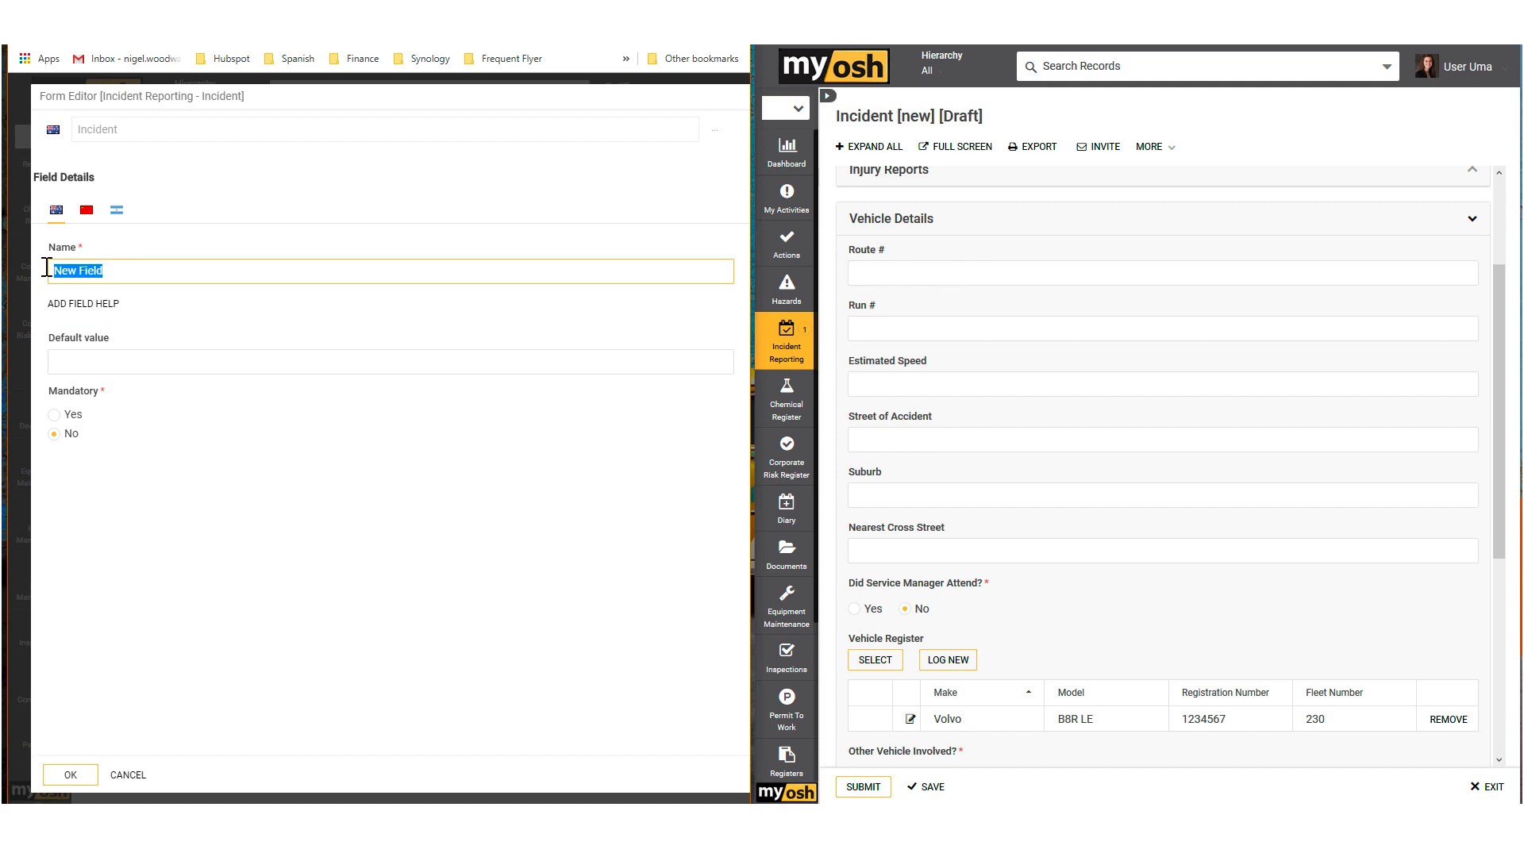
pyautogui.write('Post Code')
pyautogui.click(84, 362)
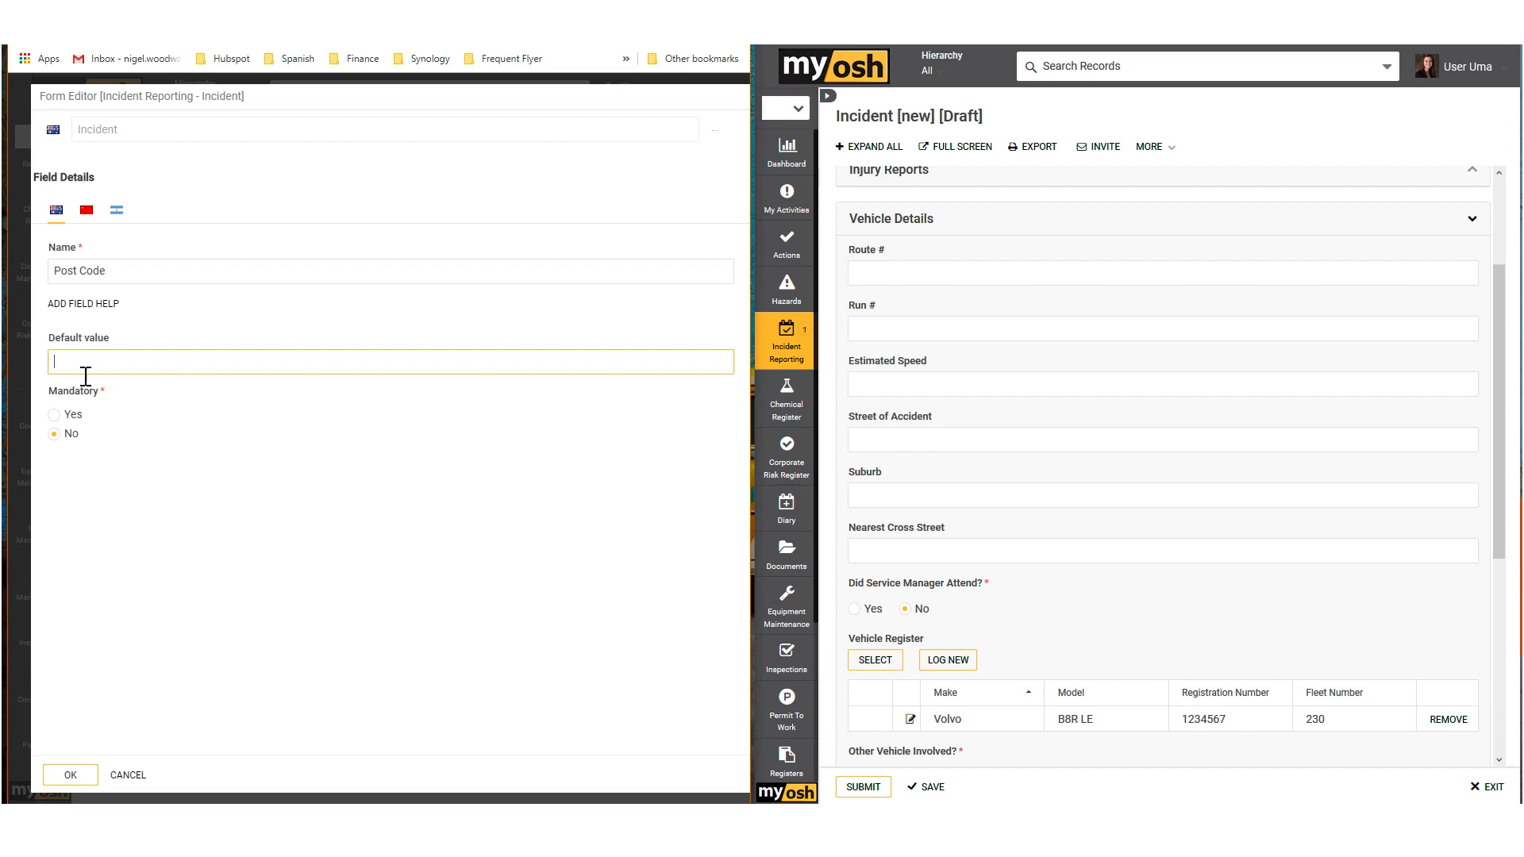
pyautogui.click(54, 414)
pyautogui.click(55, 434)
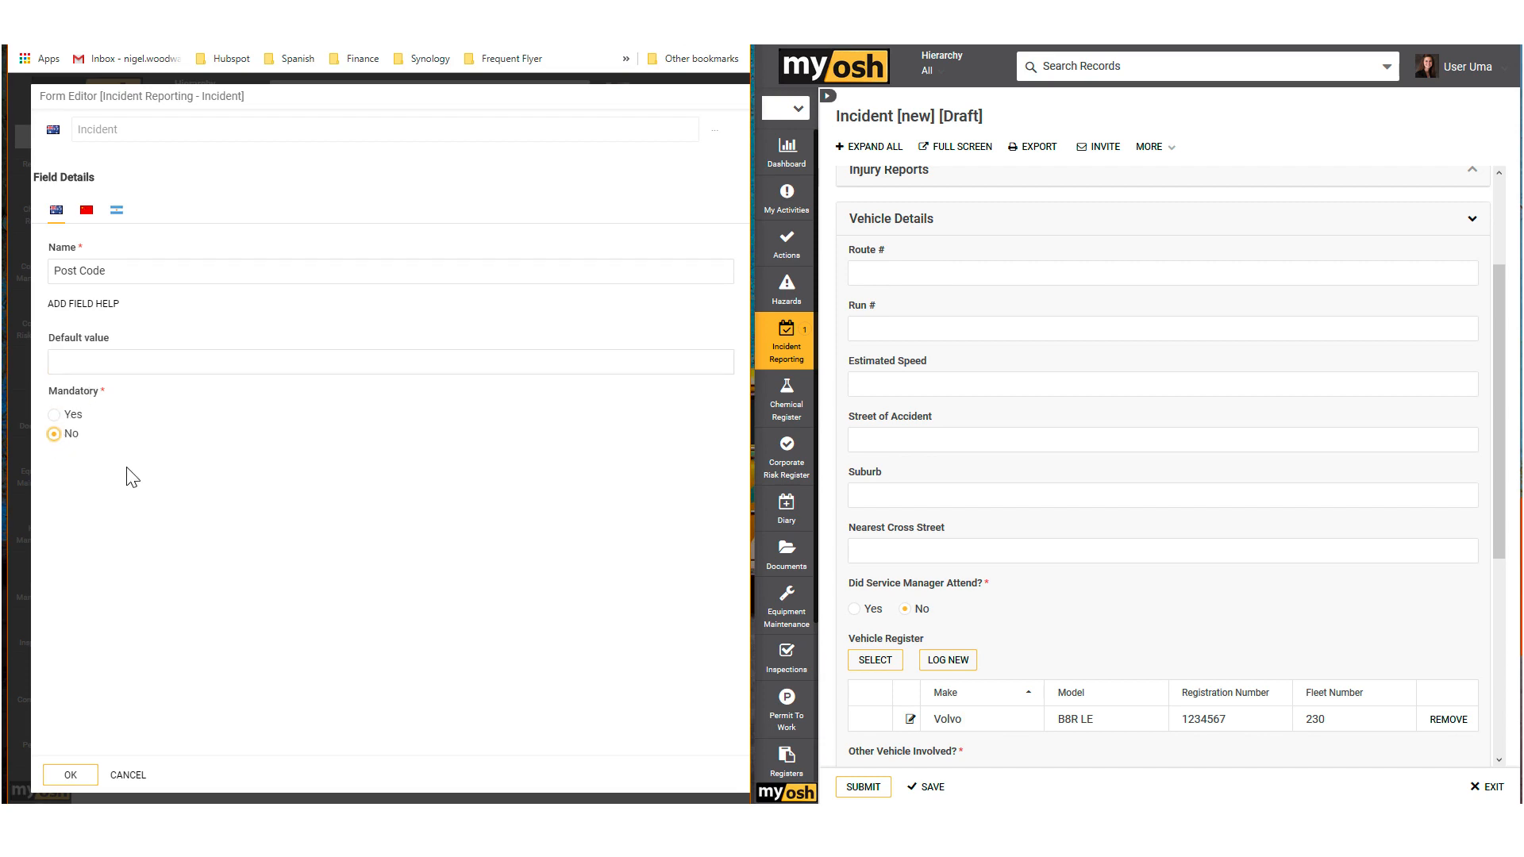
pyautogui.click(70, 776)
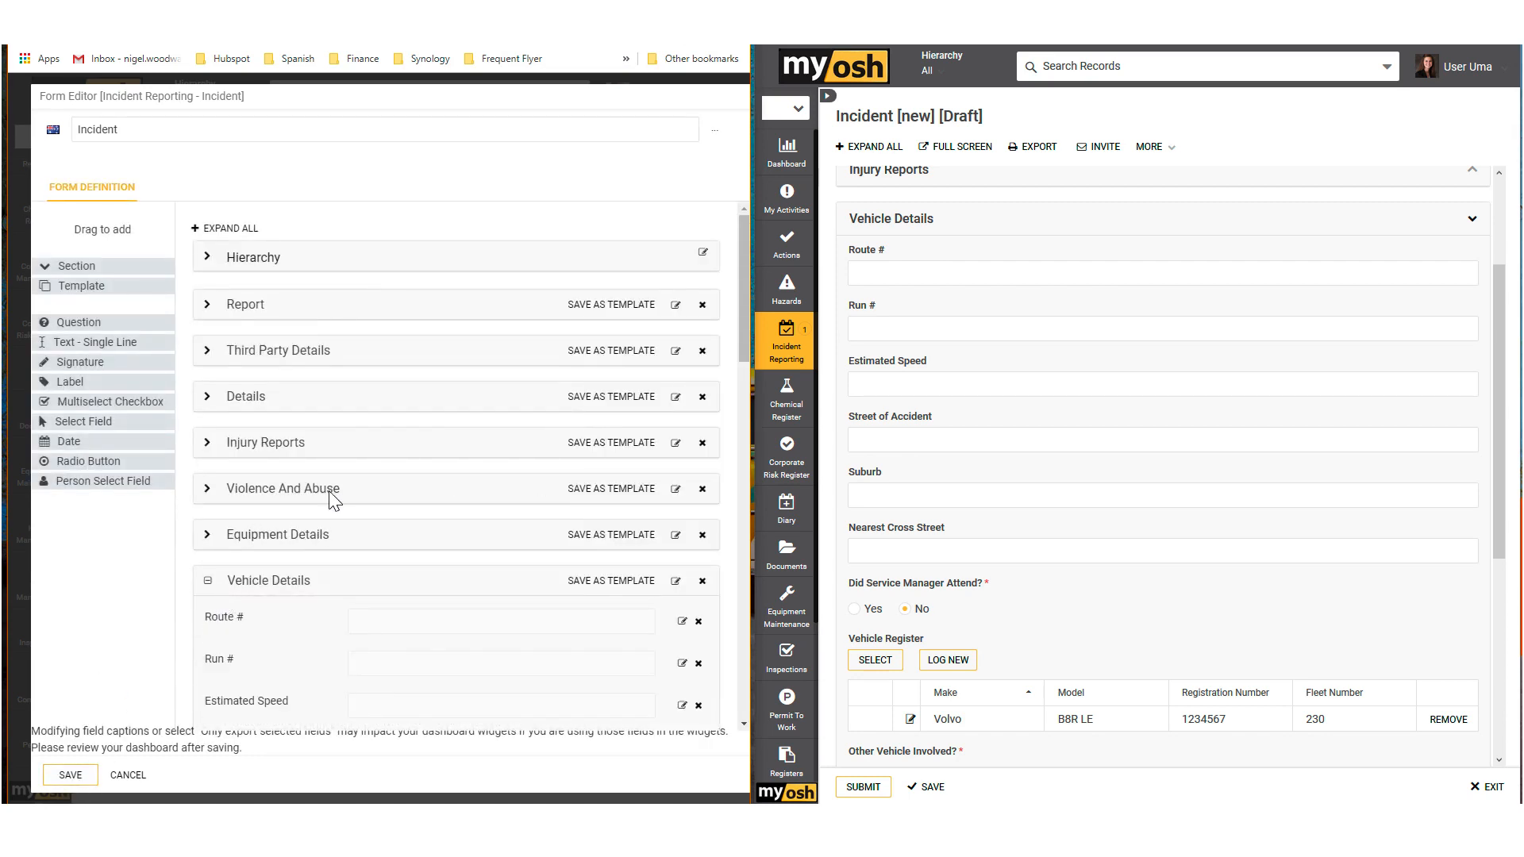
# Step: Move the Post Code field between Suburb and Nearest Cross Street, and save the Incident form
pyautogui.scroll(-3, 332, 484)
pyautogui.scroll(-1, 334, 480)
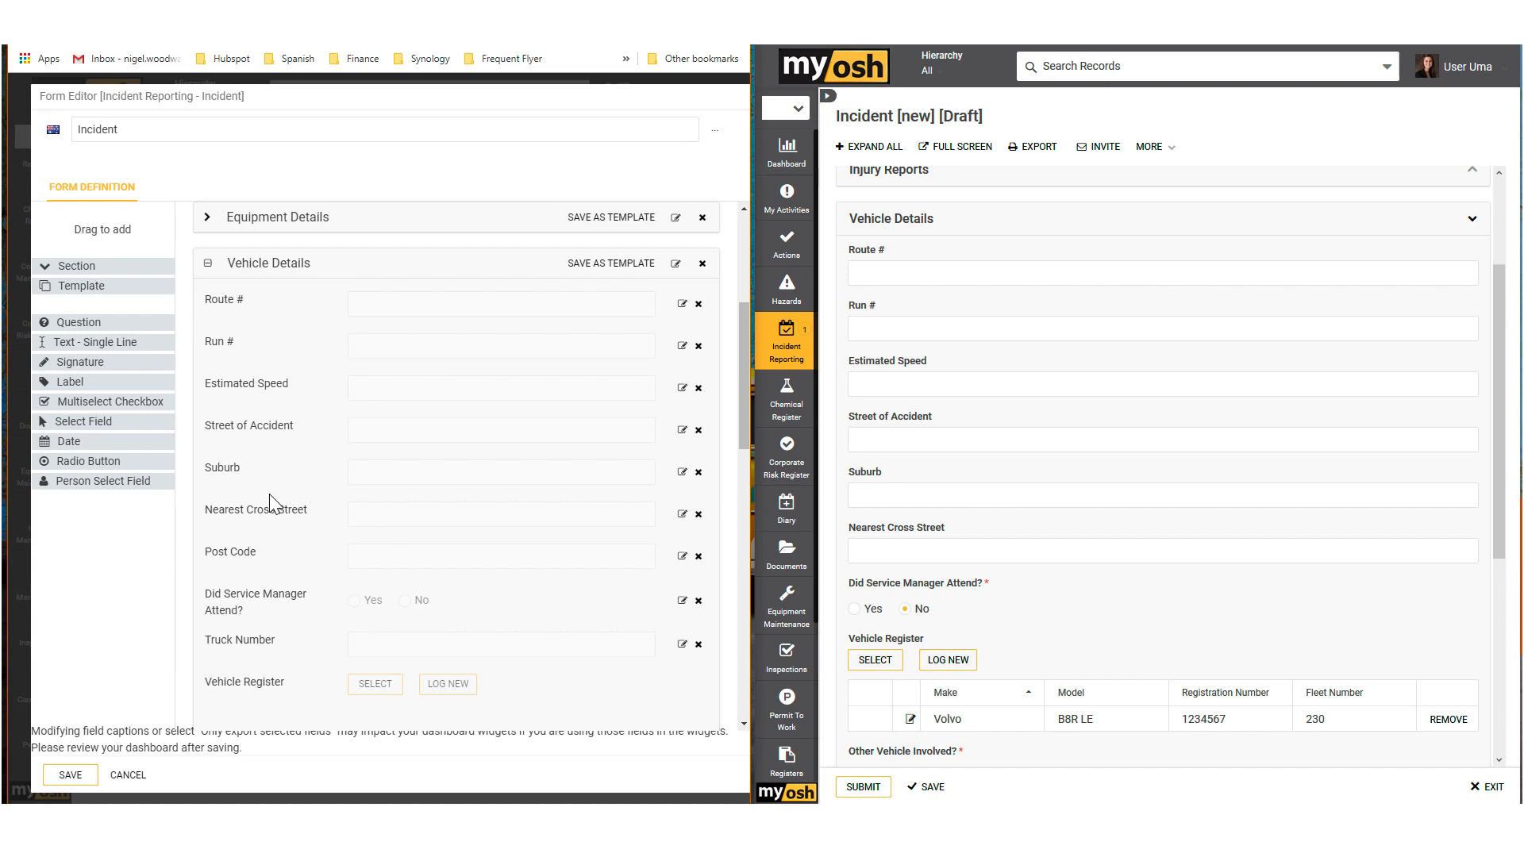
pyautogui.moveTo(241, 555); pyautogui.dragTo(244, 510)
pyautogui.click(81, 778)
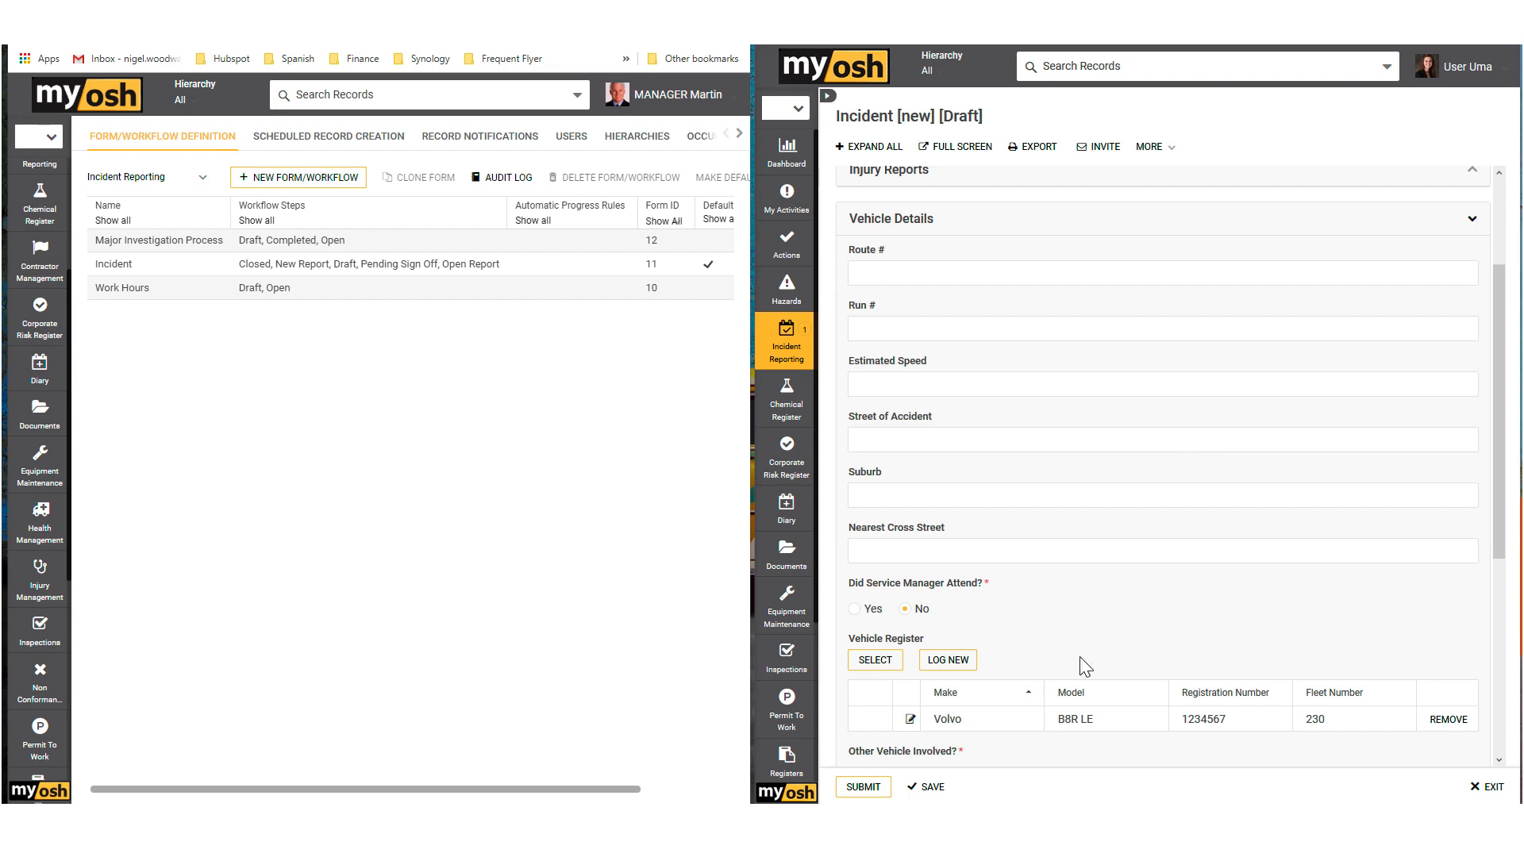
# Step: Save the draft incident and examine its Vehicle Details section for the Post Code field
pyautogui.click(938, 789)
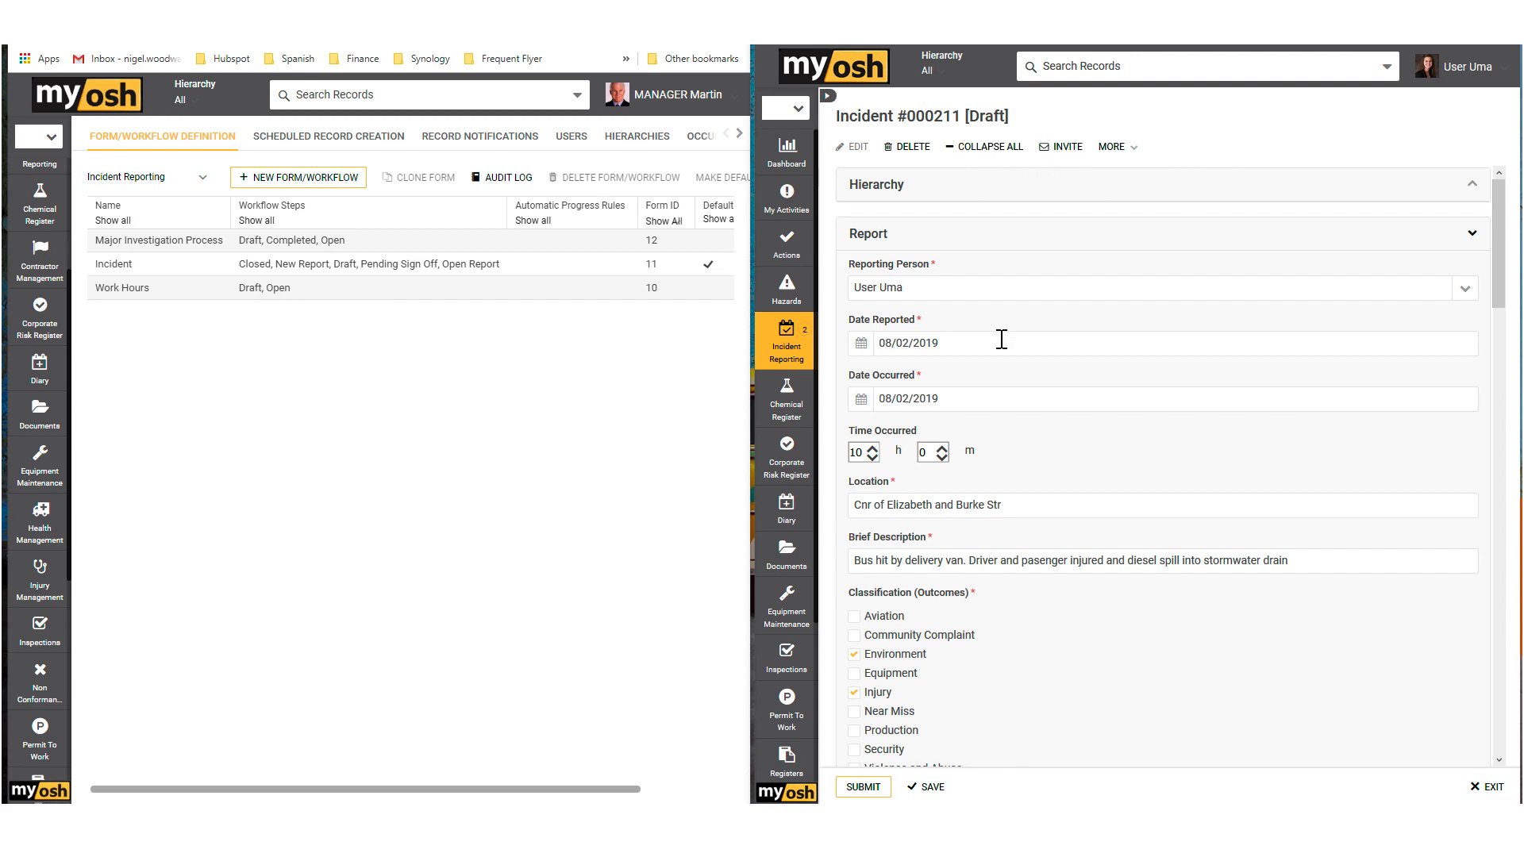
pyautogui.scroll(-5, 1099, 333)
pyautogui.scroll(-6, 1097, 350)
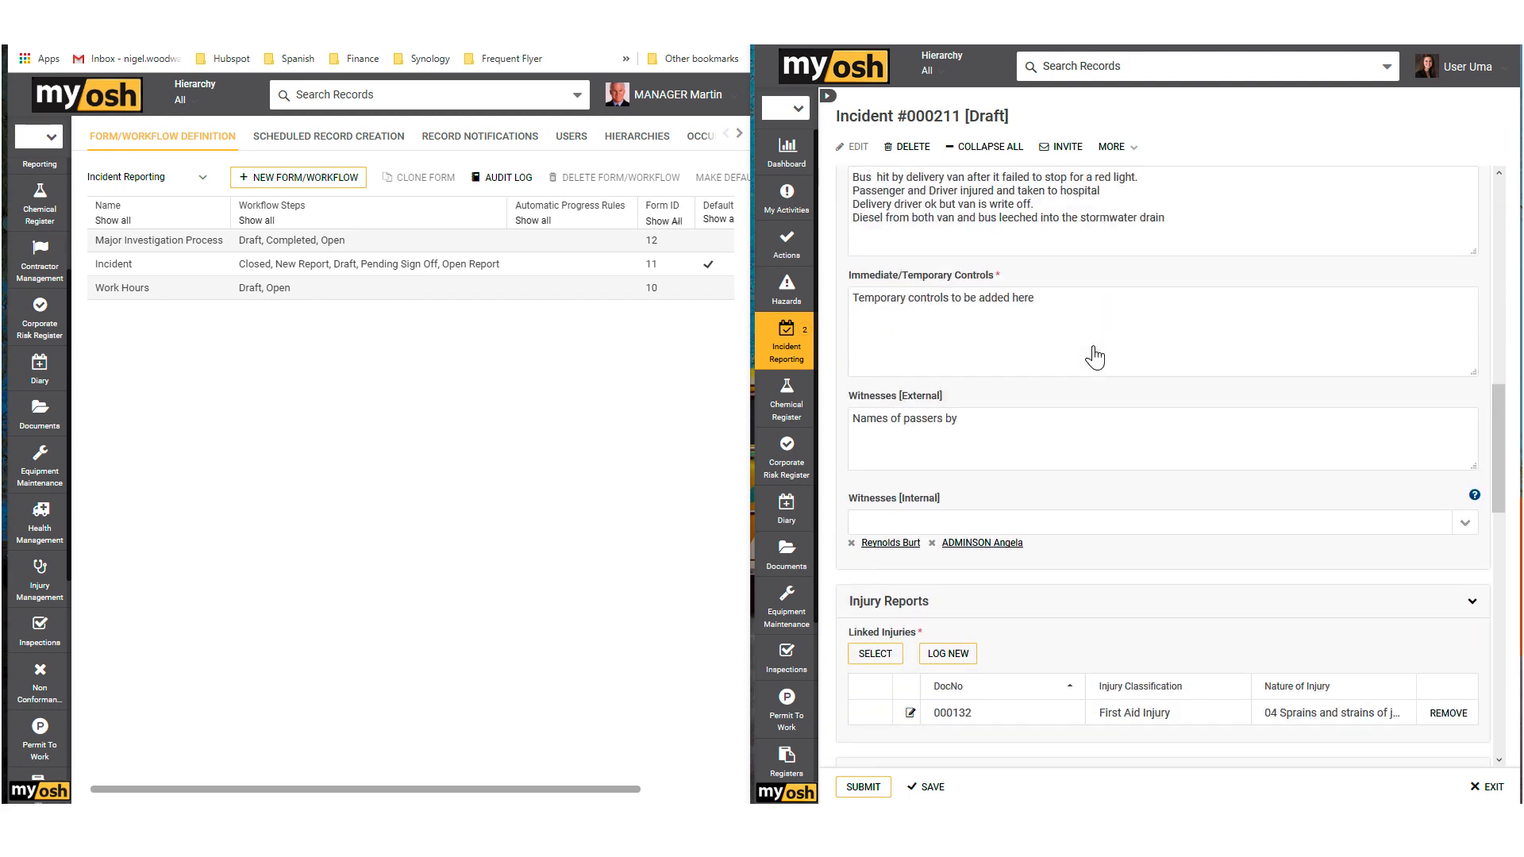
pyautogui.scroll(-6, 1092, 350)
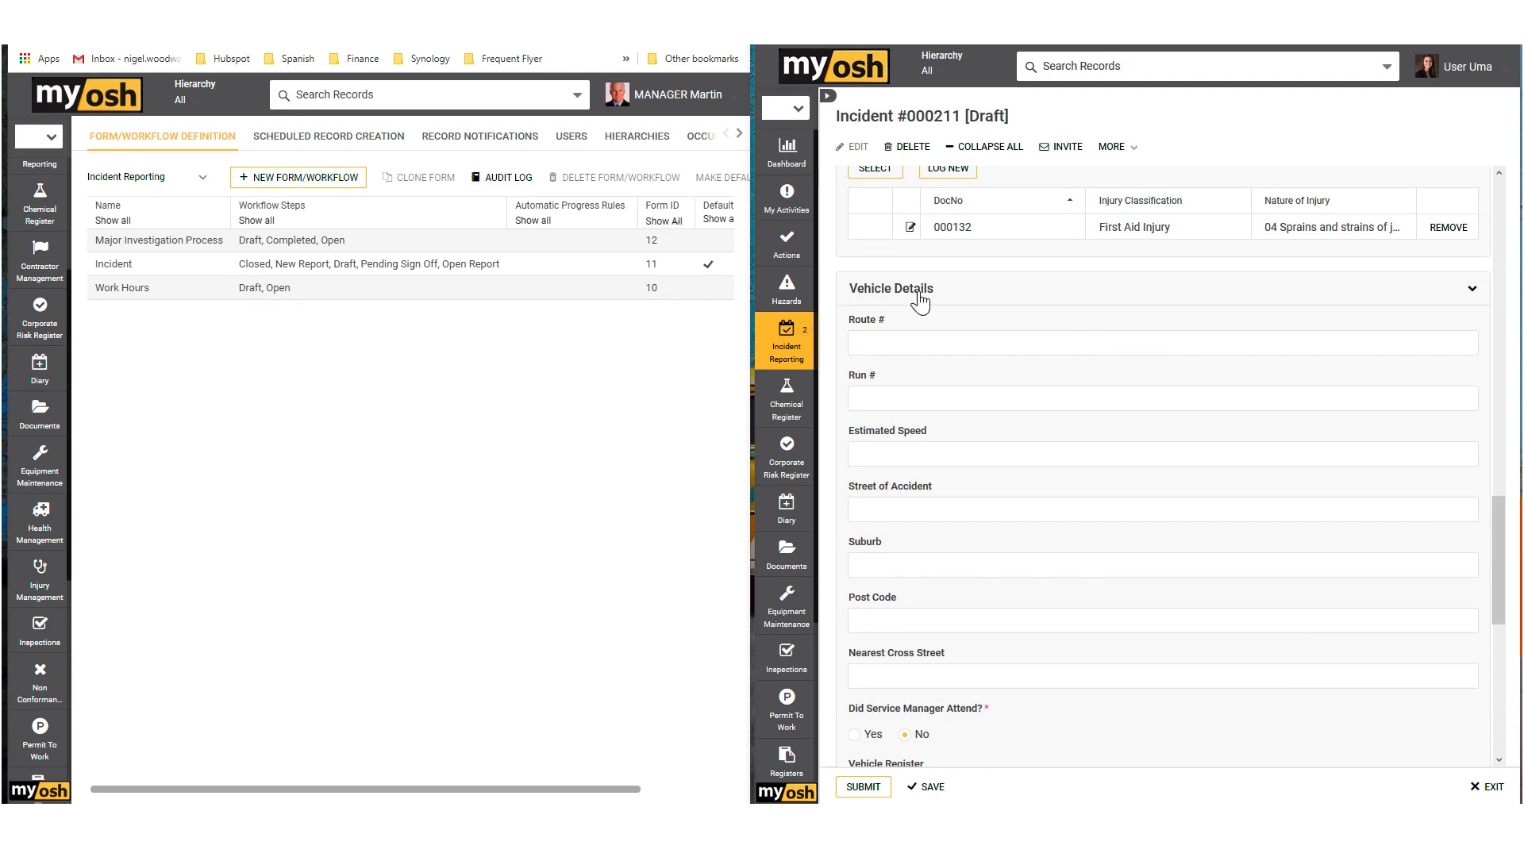
pyautogui.scroll(-2, 949, 398)
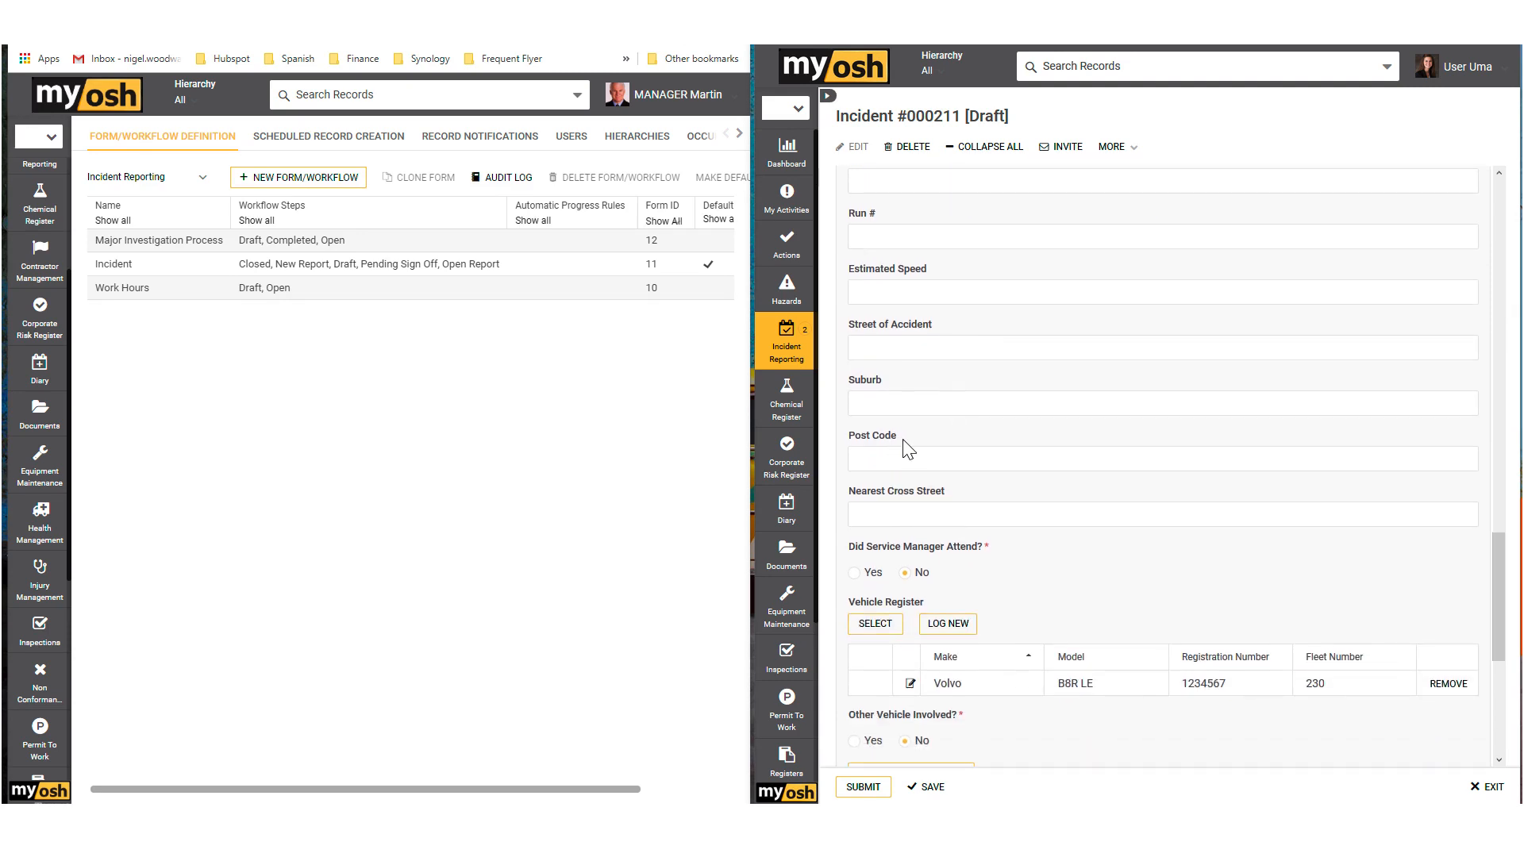
pyautogui.moveTo(902, 442); pyautogui.dragTo(852, 451)
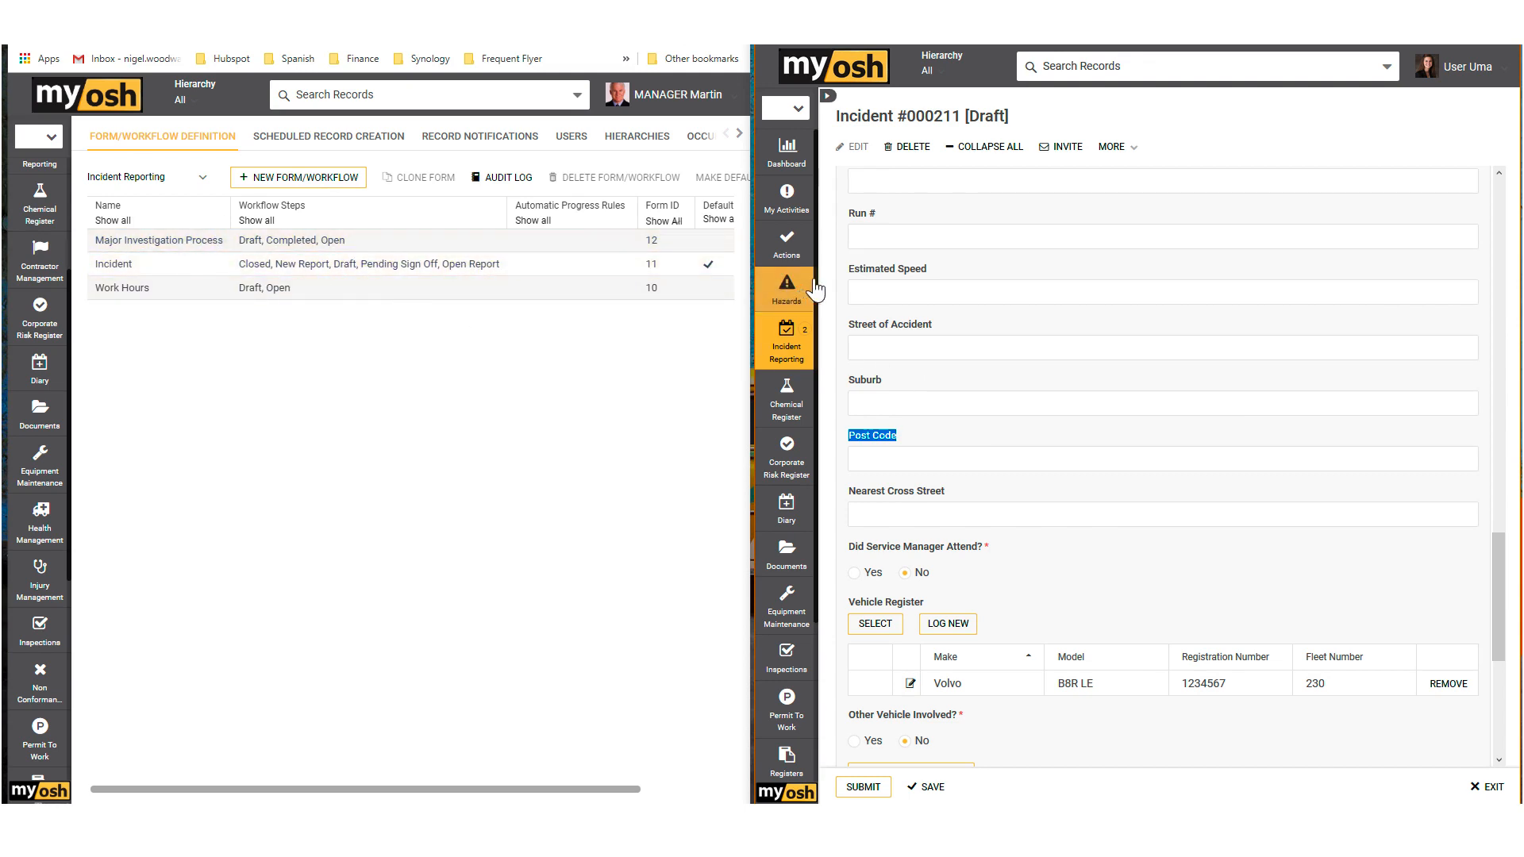
# Step: Open the Incident form for editing and remove the Run # and Post Code fields from Vehicle Details
pyautogui.click(699, 264)
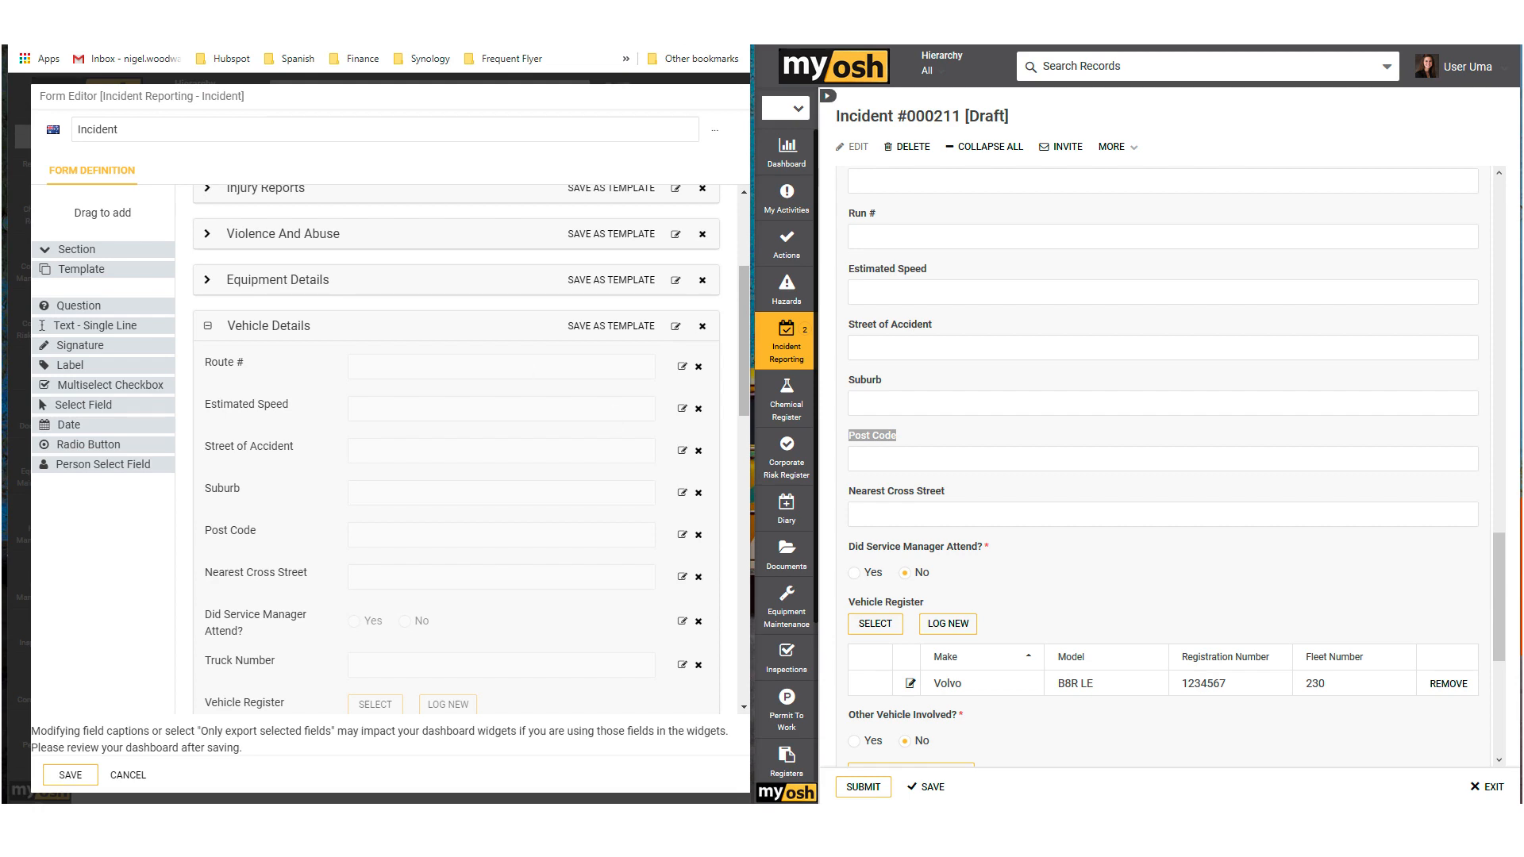
pyautogui.click(699, 535)
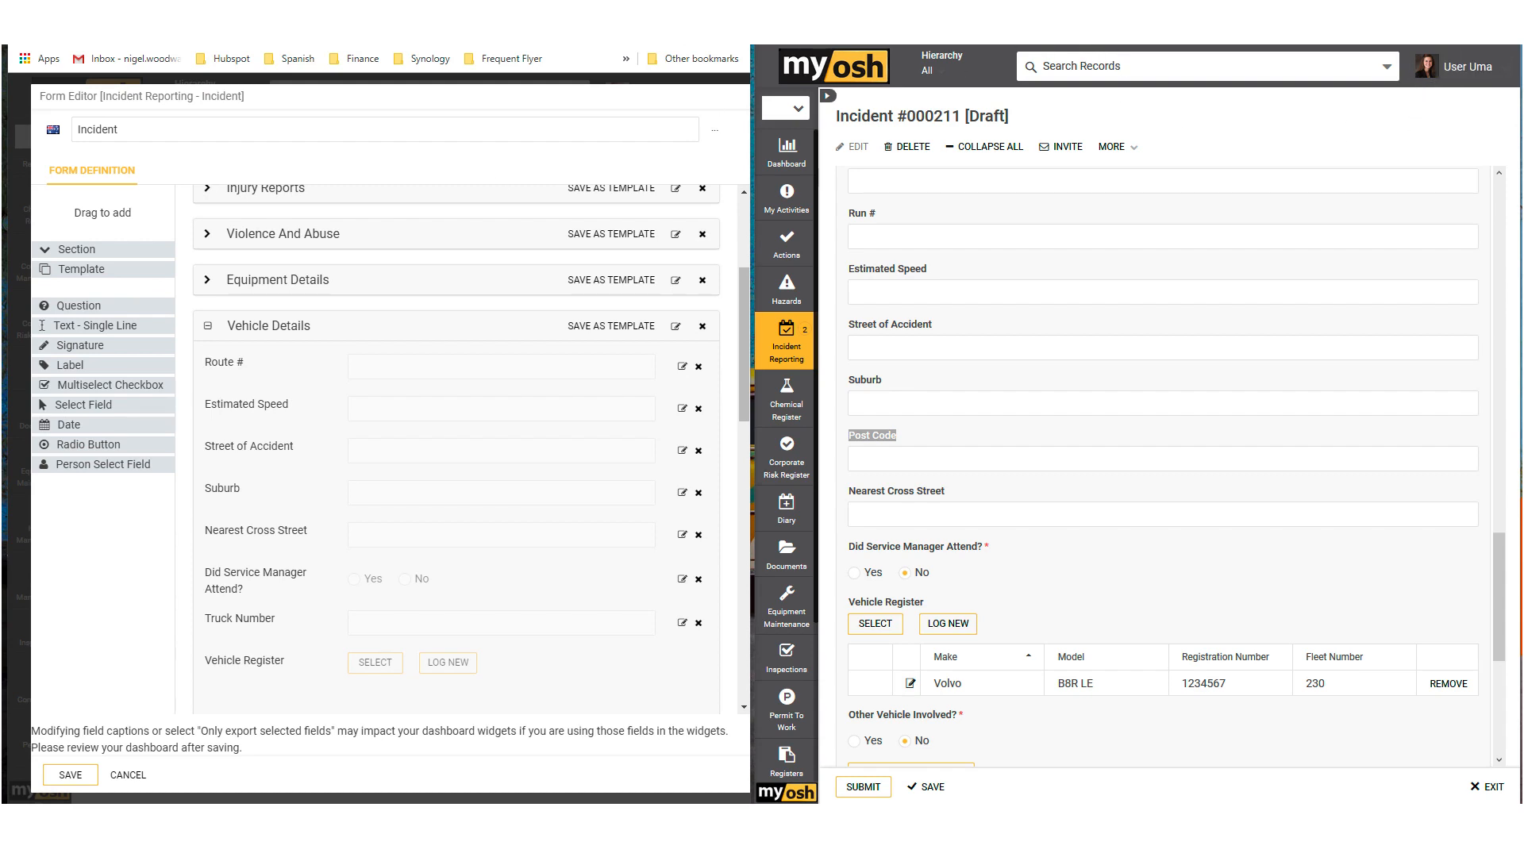
# Step: Maximise the draft incident's window with its record list shown, and review the fields down to the Supervisor section
pyautogui.click(1470, 6)
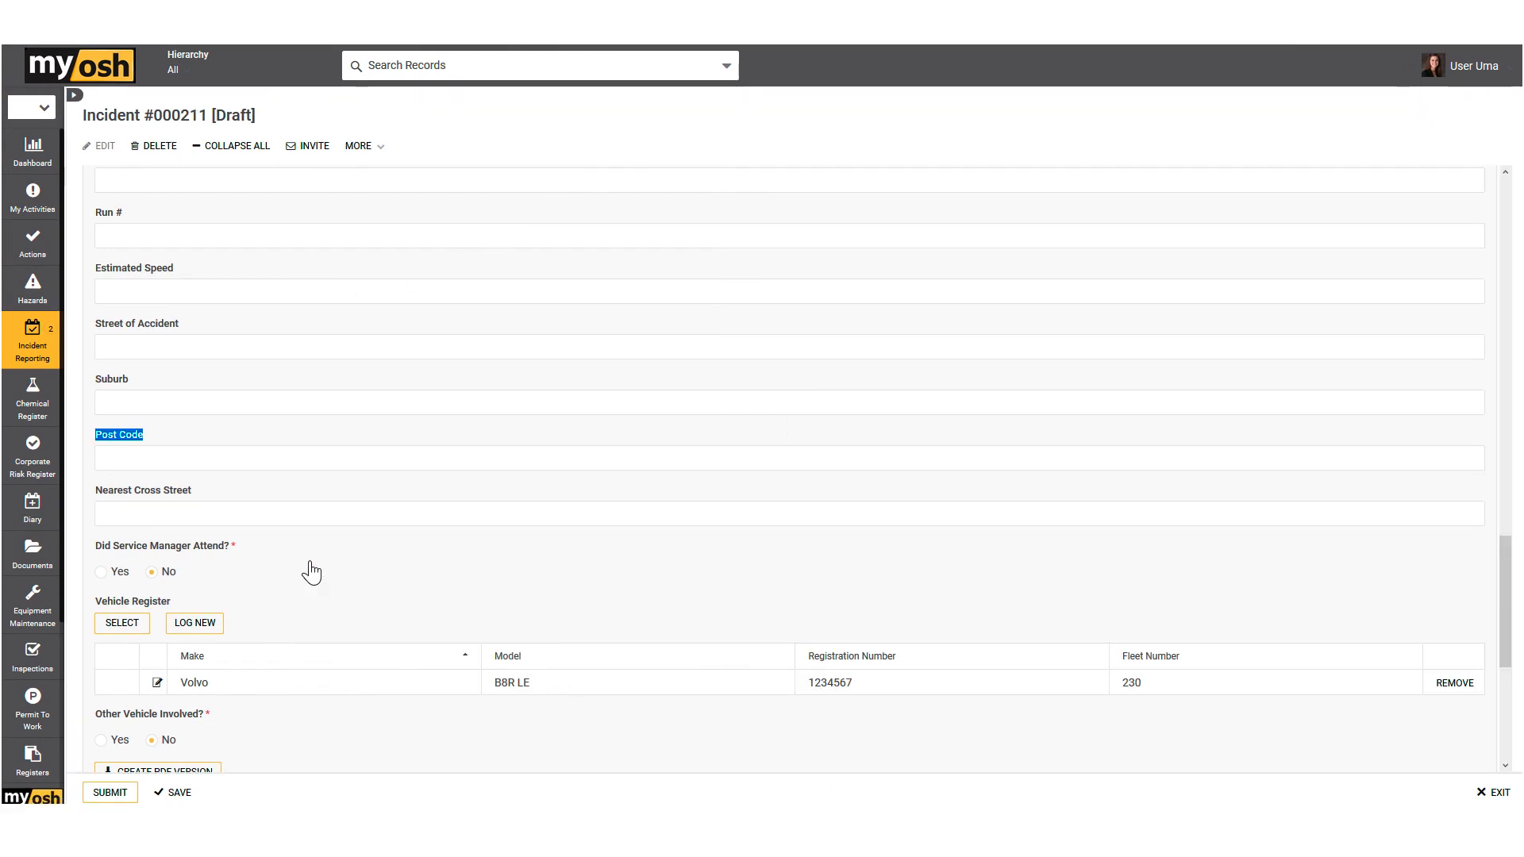
pyautogui.scroll(-1, 314, 564)
pyautogui.scroll(-5, 807, 521)
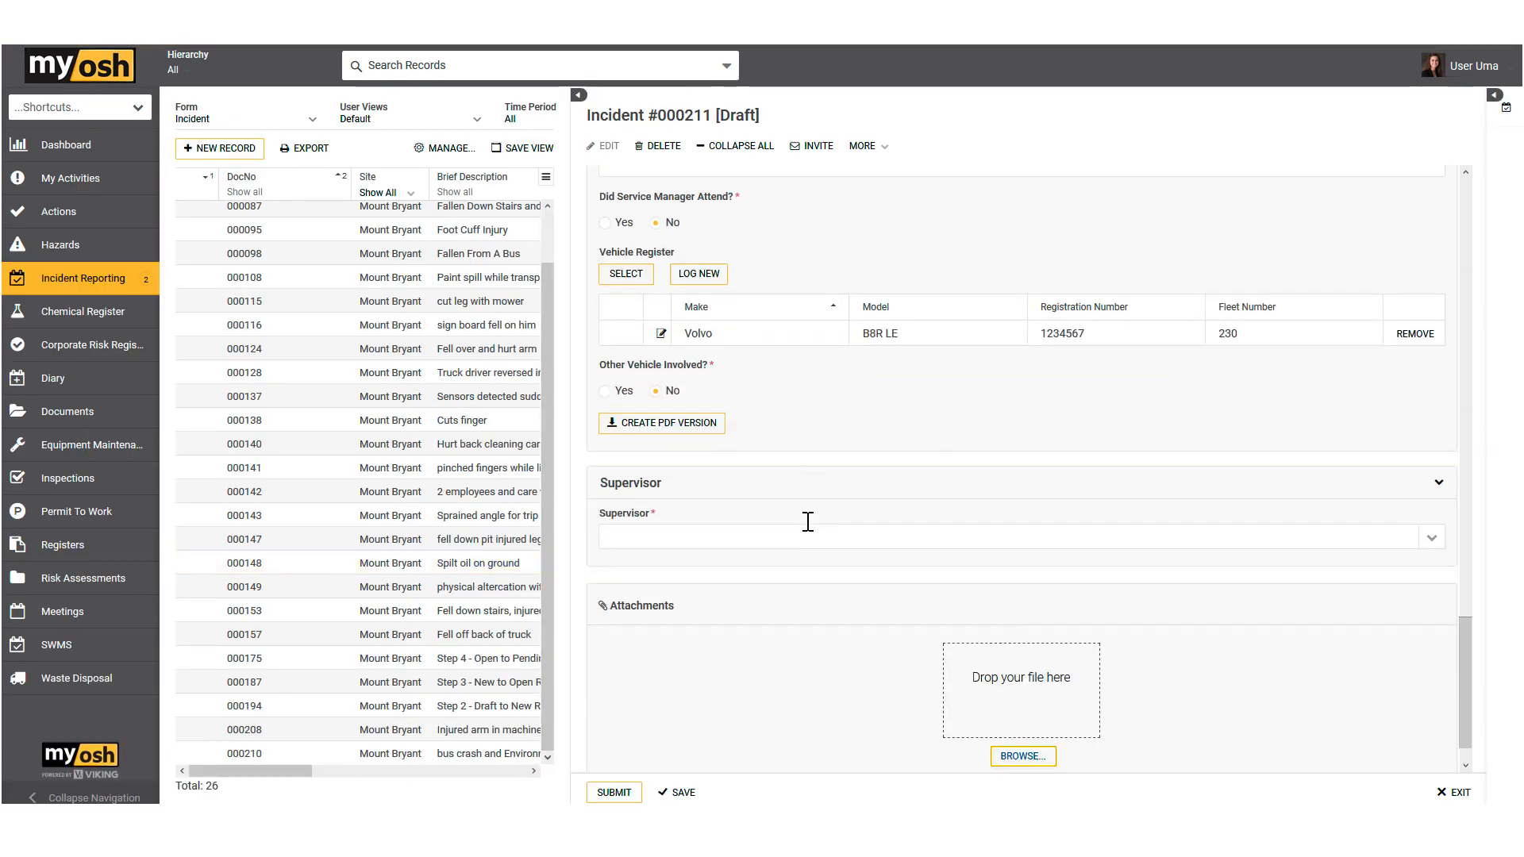
pyautogui.scroll(1, 807, 508)
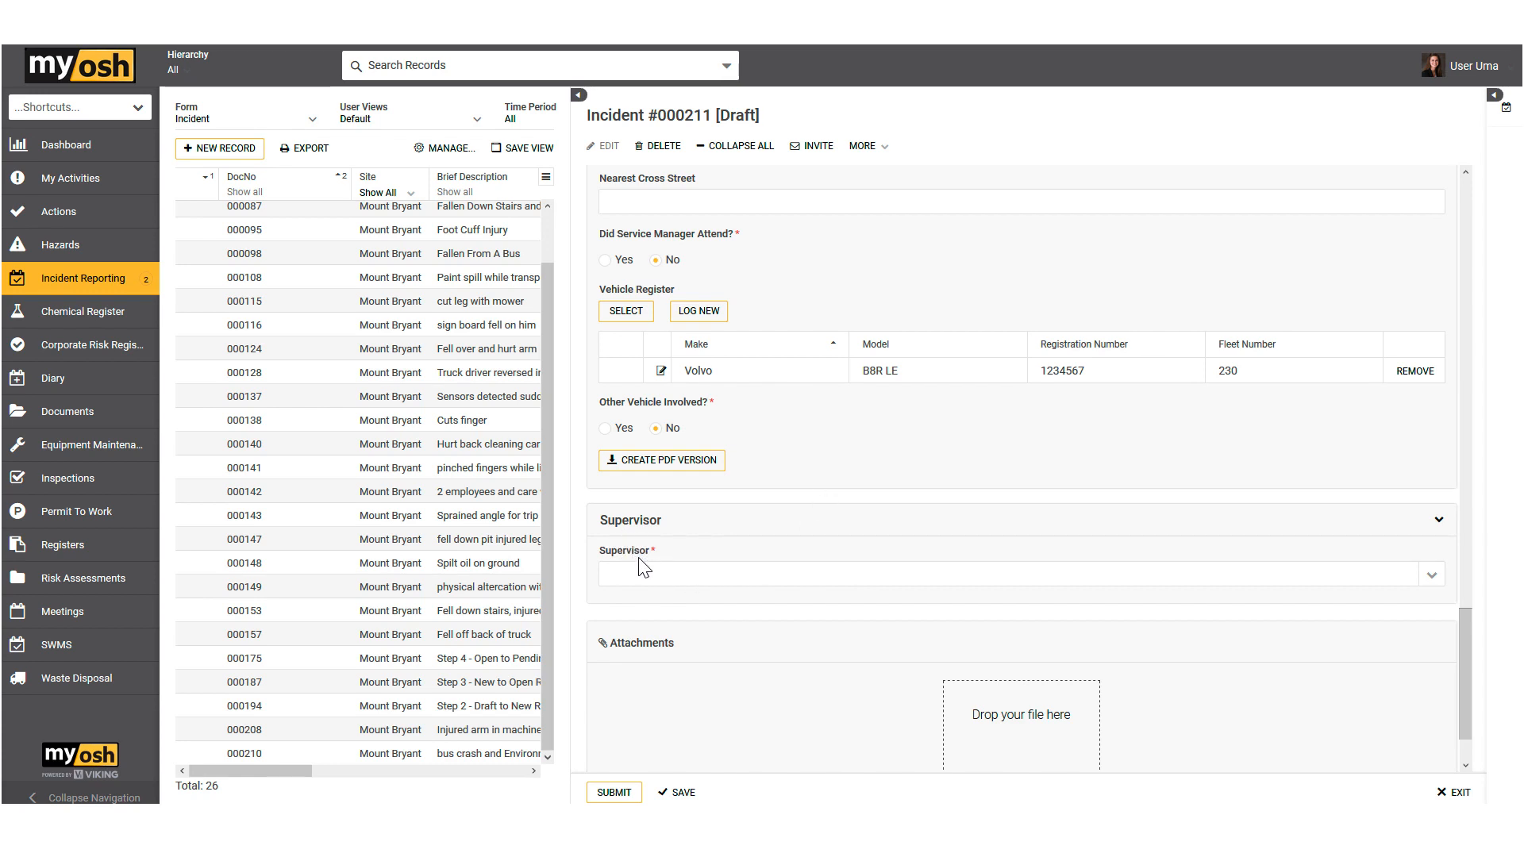
# Step: Assign the first listed person as the draft incident's supervisor and submit the record, accepting the status change
pyautogui.click(1433, 588)
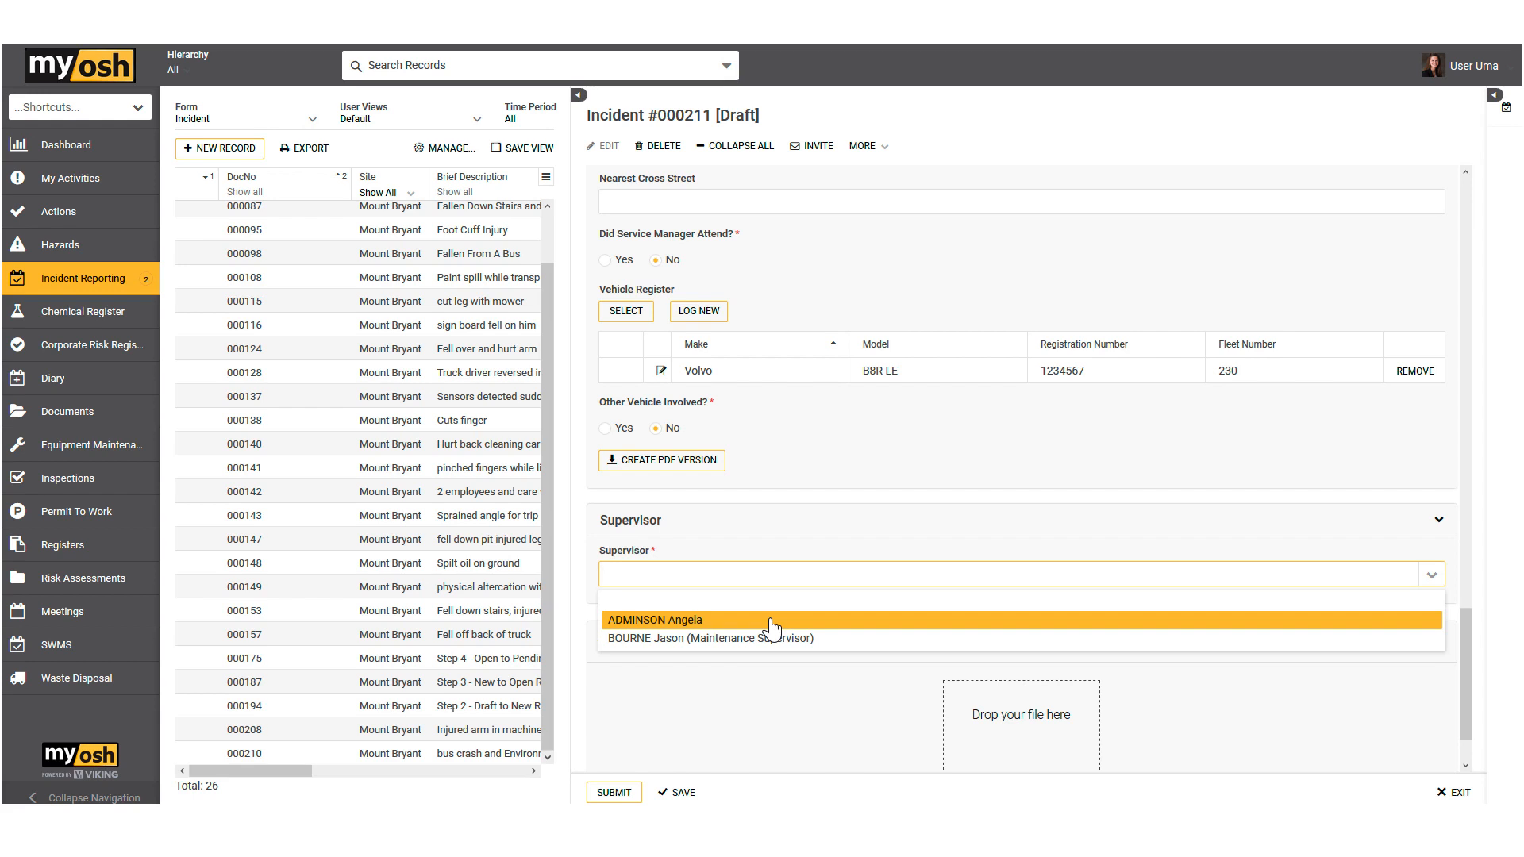
pyautogui.click(684, 628)
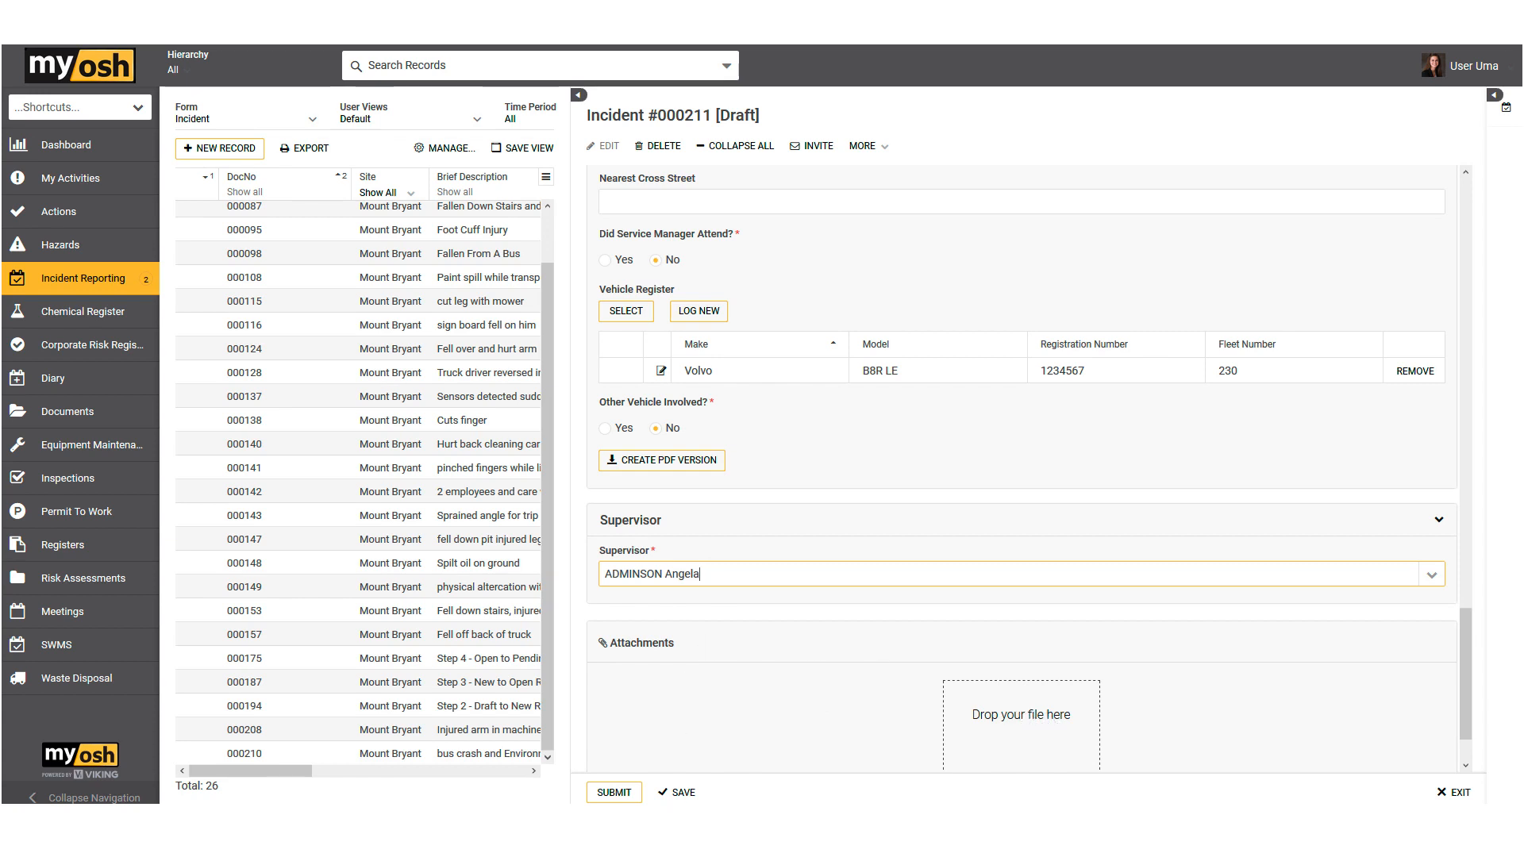
pyautogui.click(616, 793)
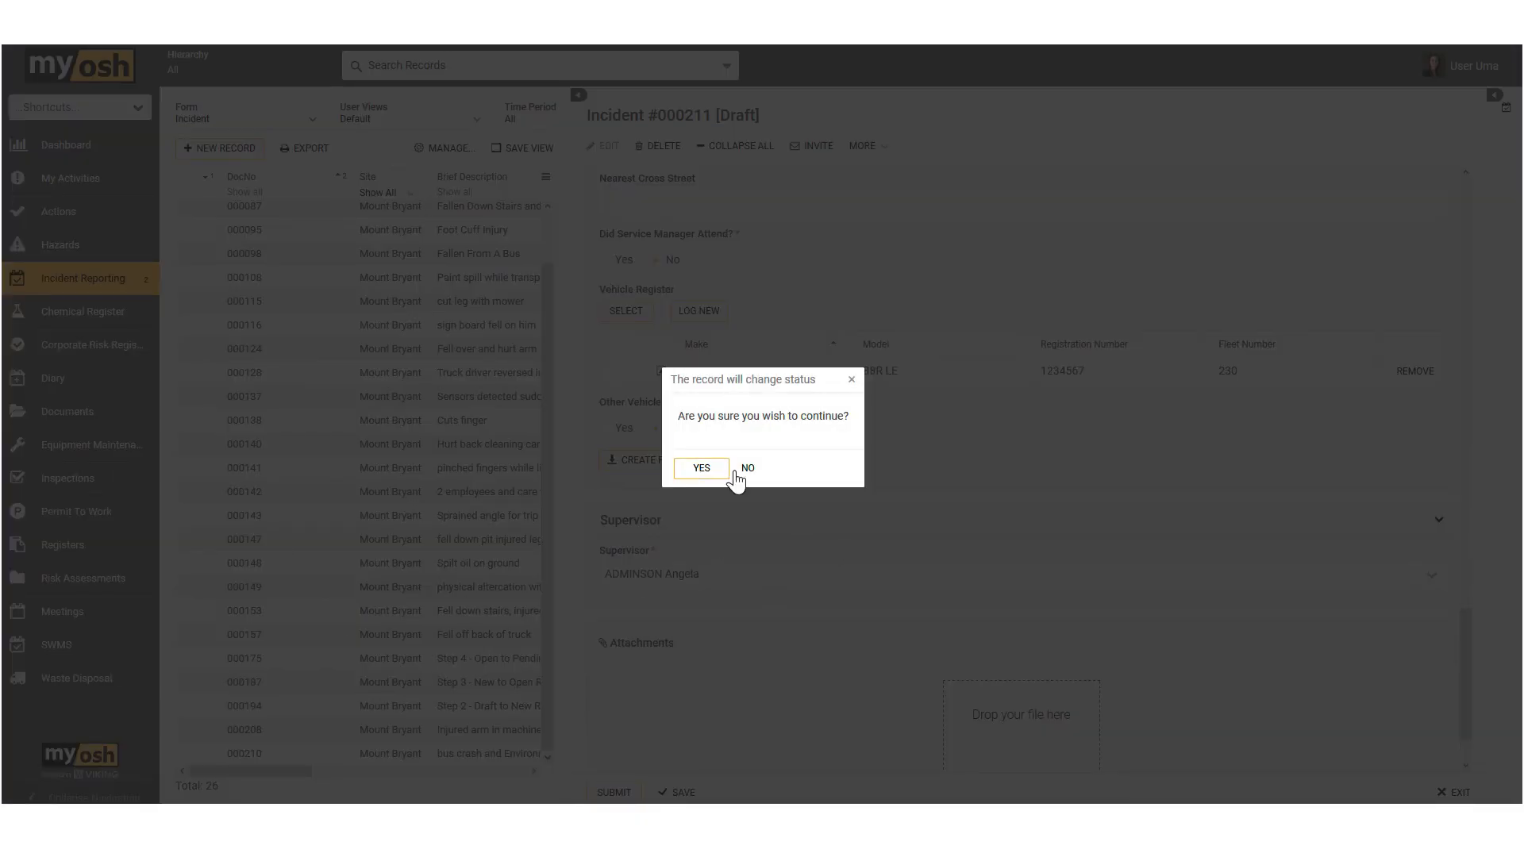
pyautogui.click(715, 470)
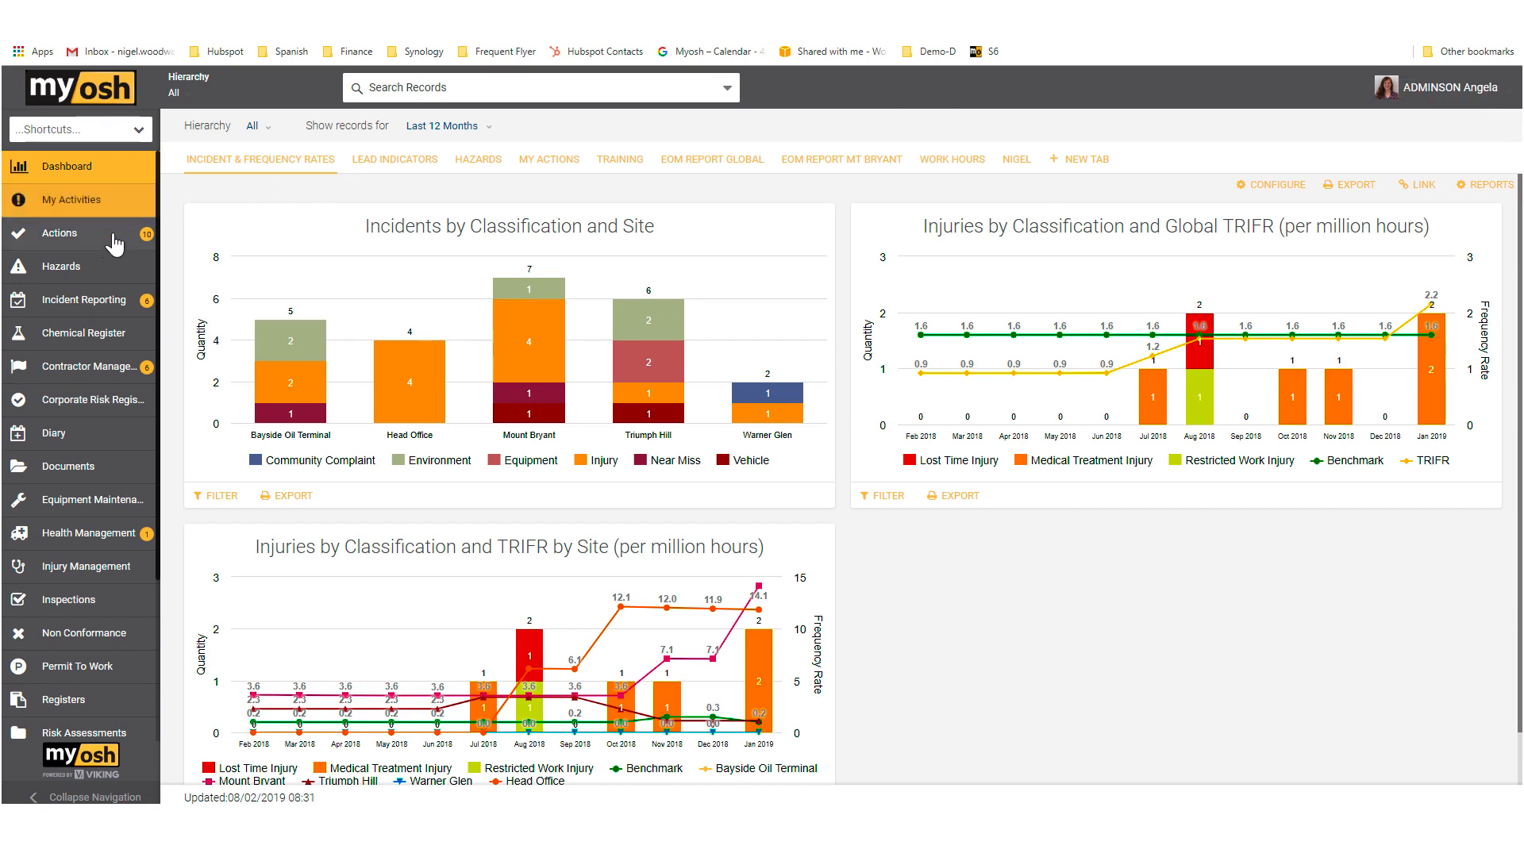
# Step: Open the bus and delivery van incident for editing from the outstanding Incident Reporting items, and widen the record list
pyautogui.moveTo(143, 308)
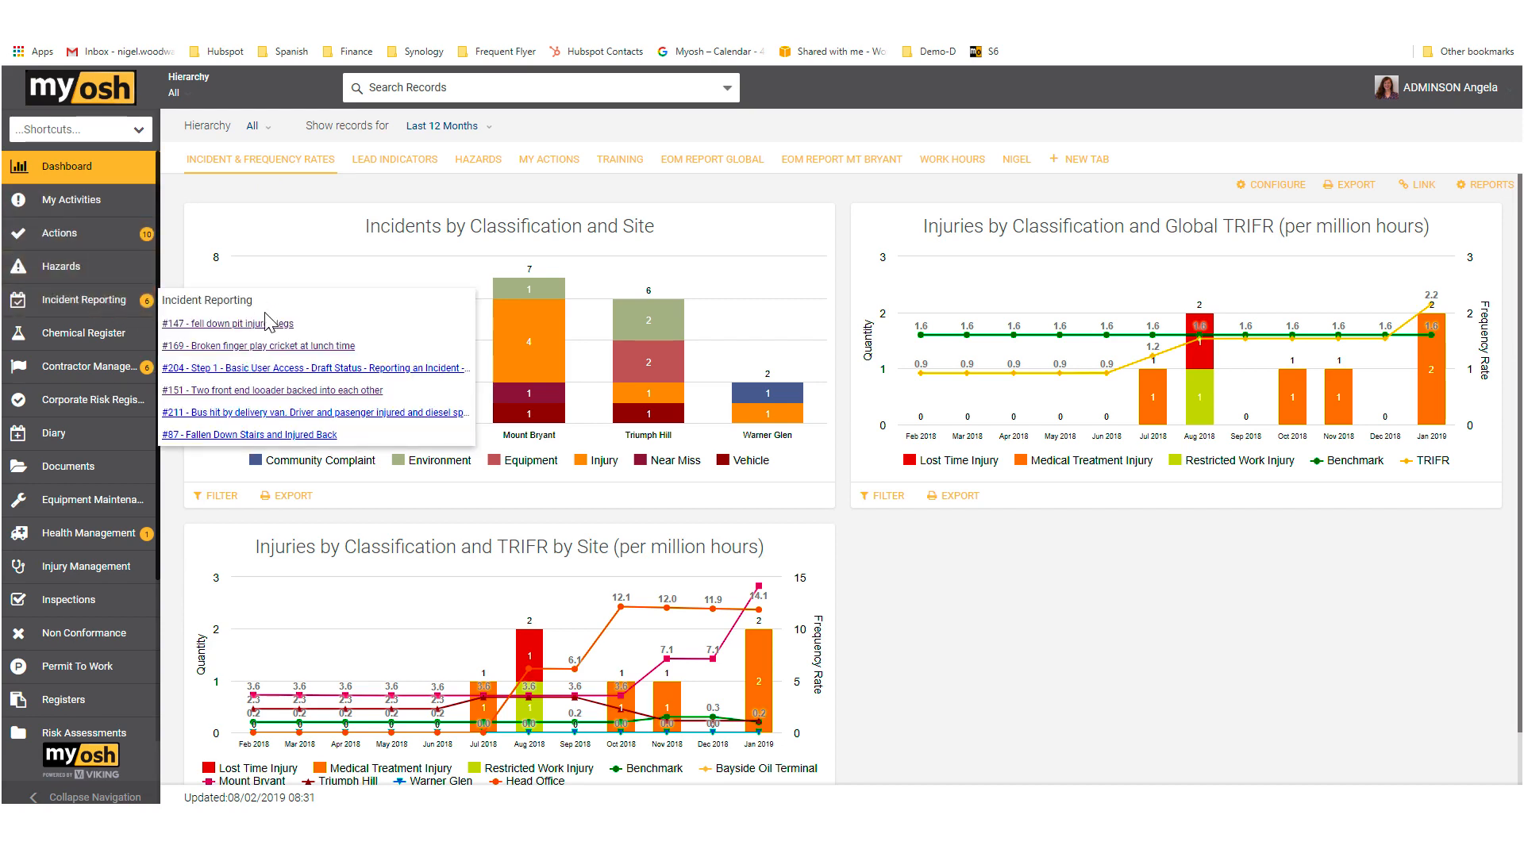
pyautogui.click(248, 414)
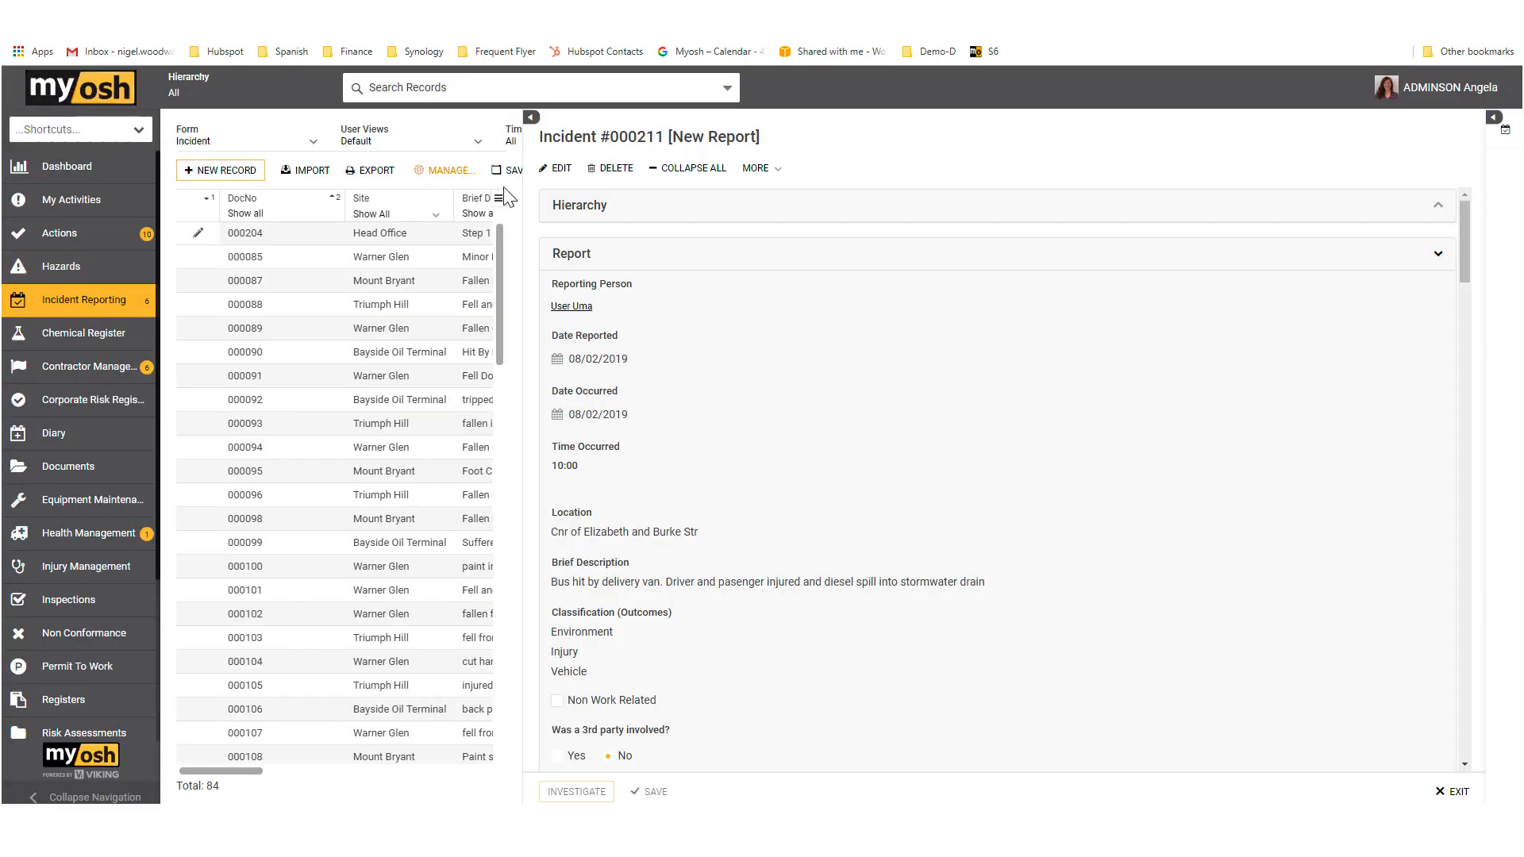
pyautogui.moveTo(523, 208); pyautogui.dragTo(605, 228)
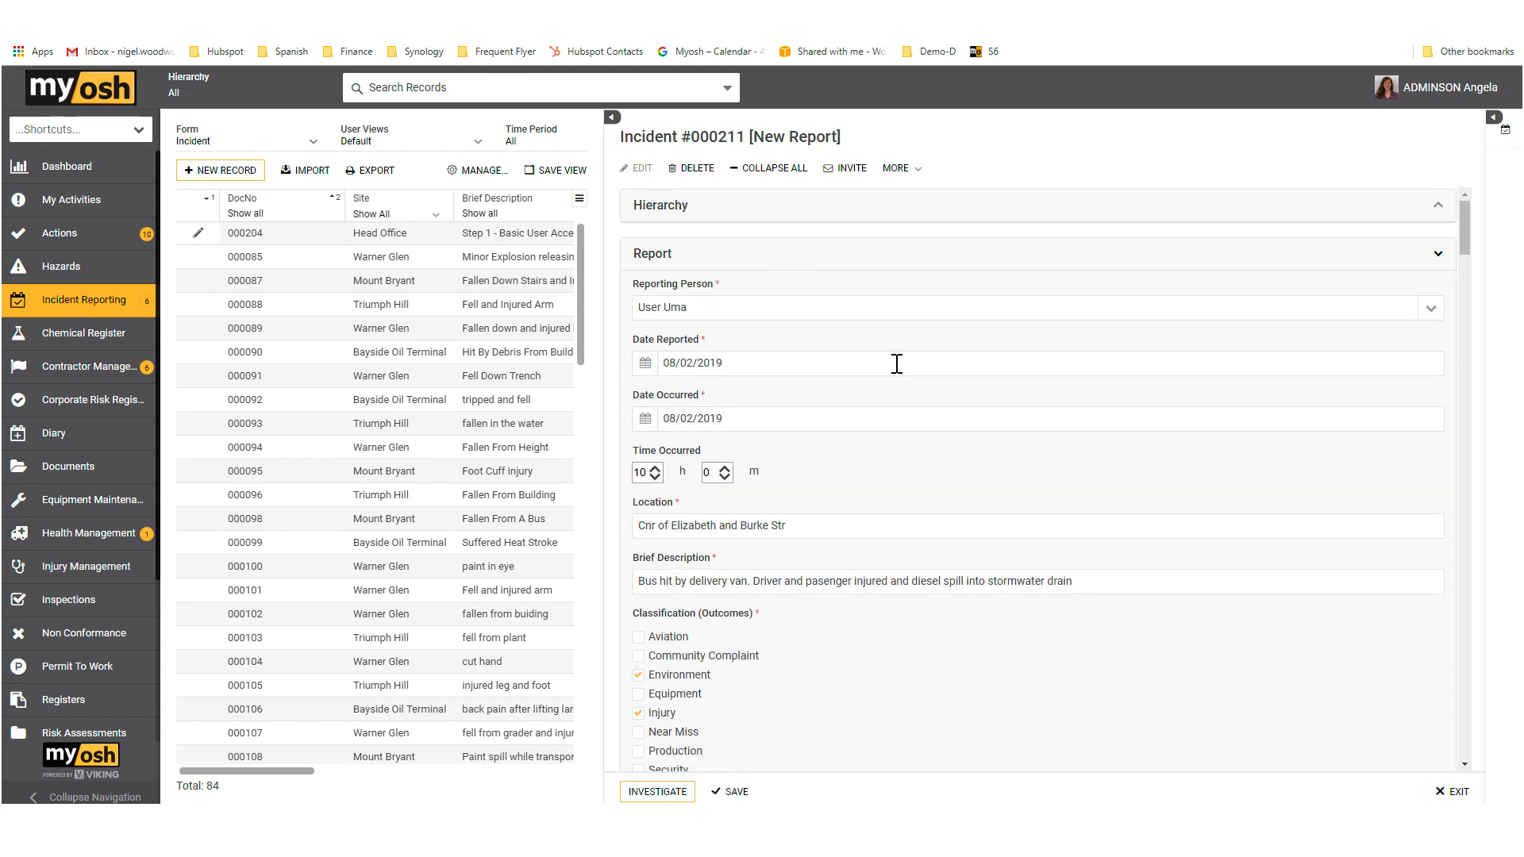
# Step: Review the new report's classification, incident details, linked injuries and Vehicle Details section
pyautogui.scroll(-3, 897, 364)
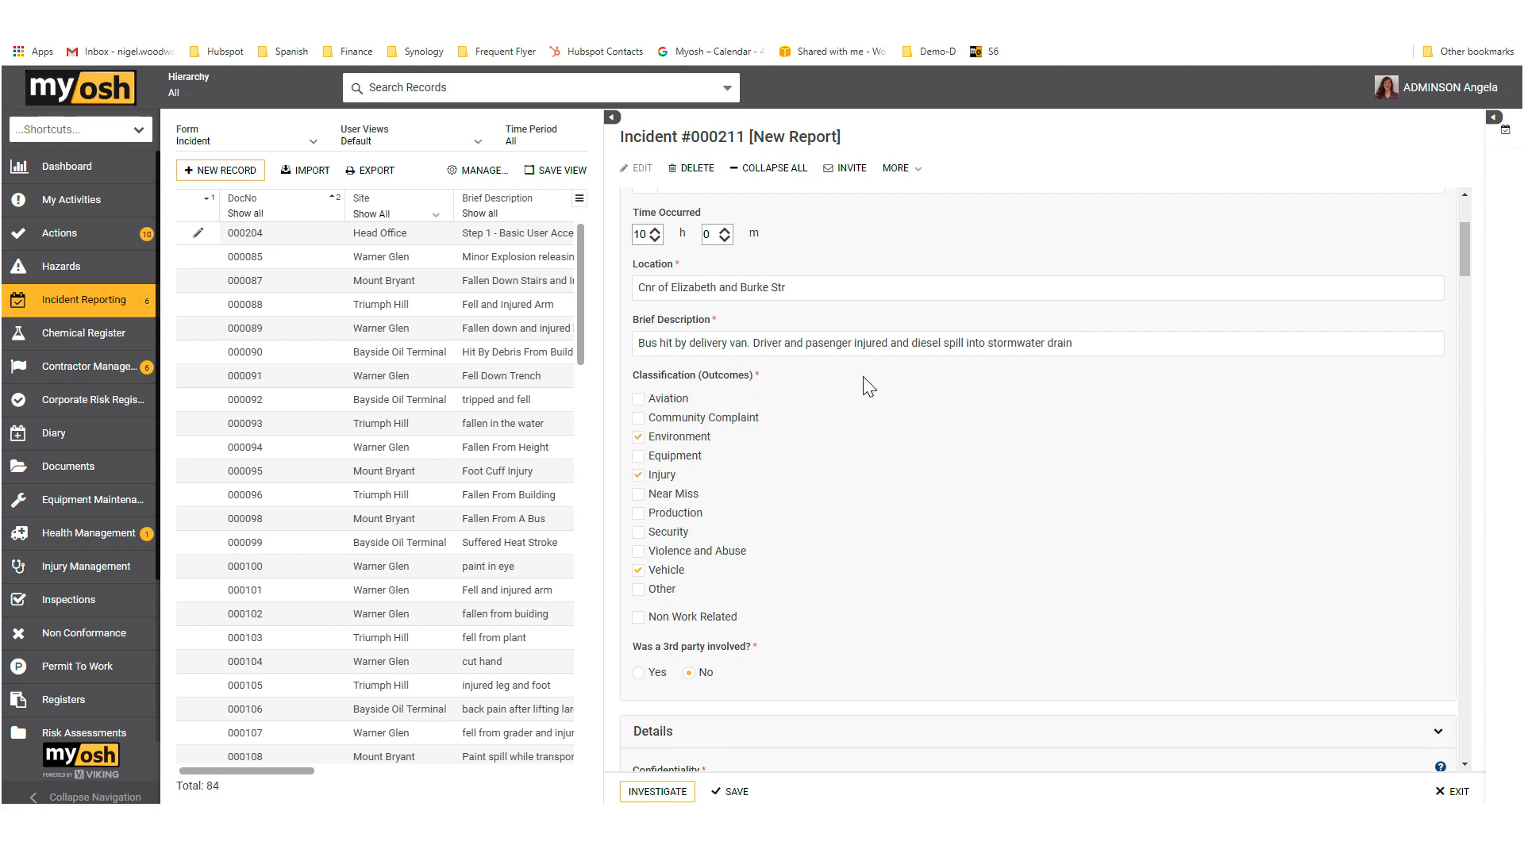
pyautogui.scroll(-4, 871, 389)
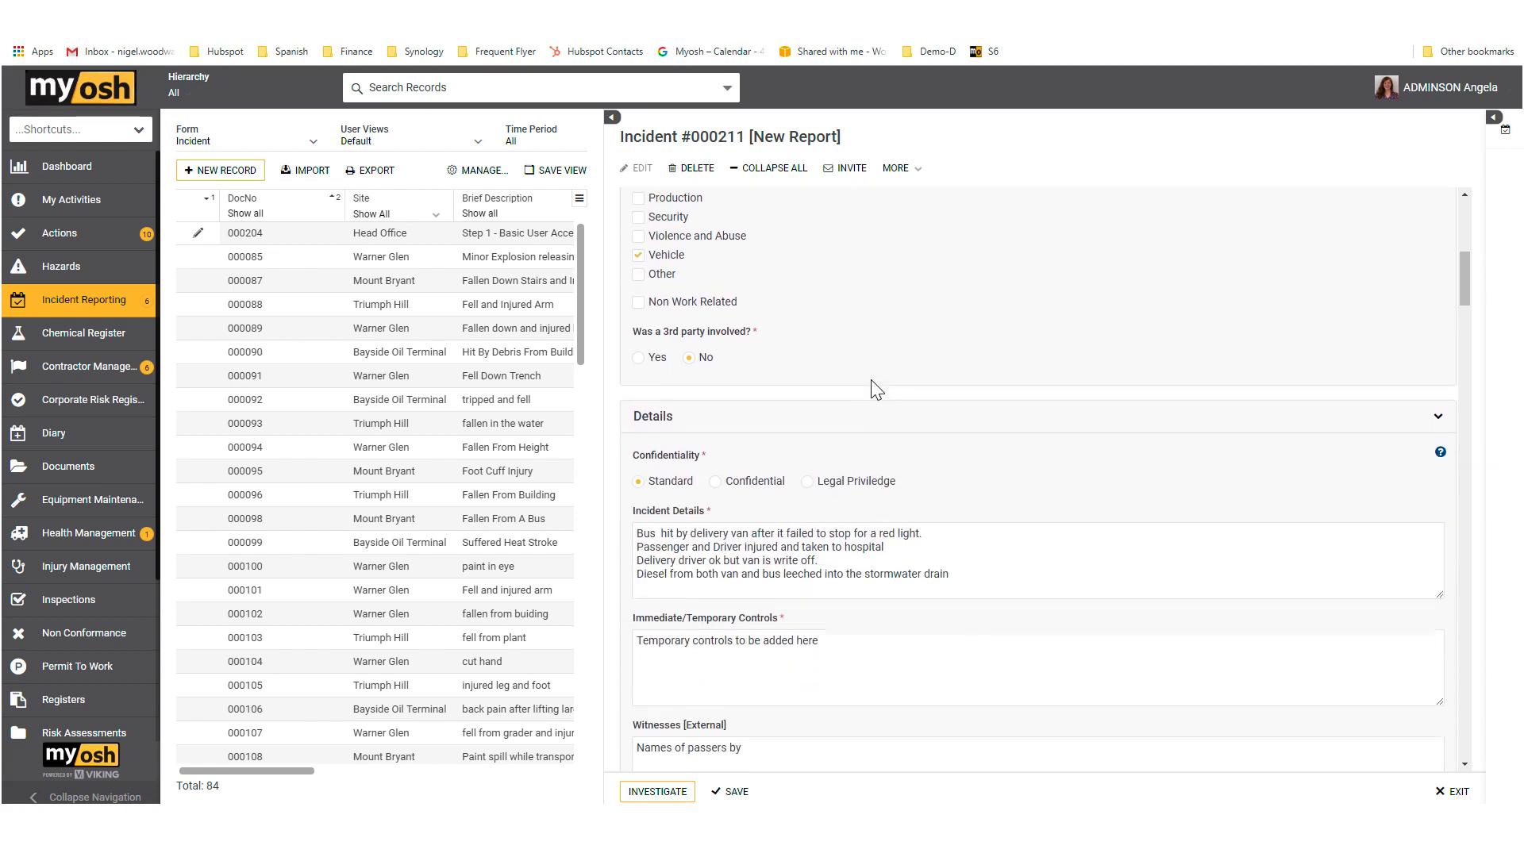
pyautogui.scroll(-3, 875, 389)
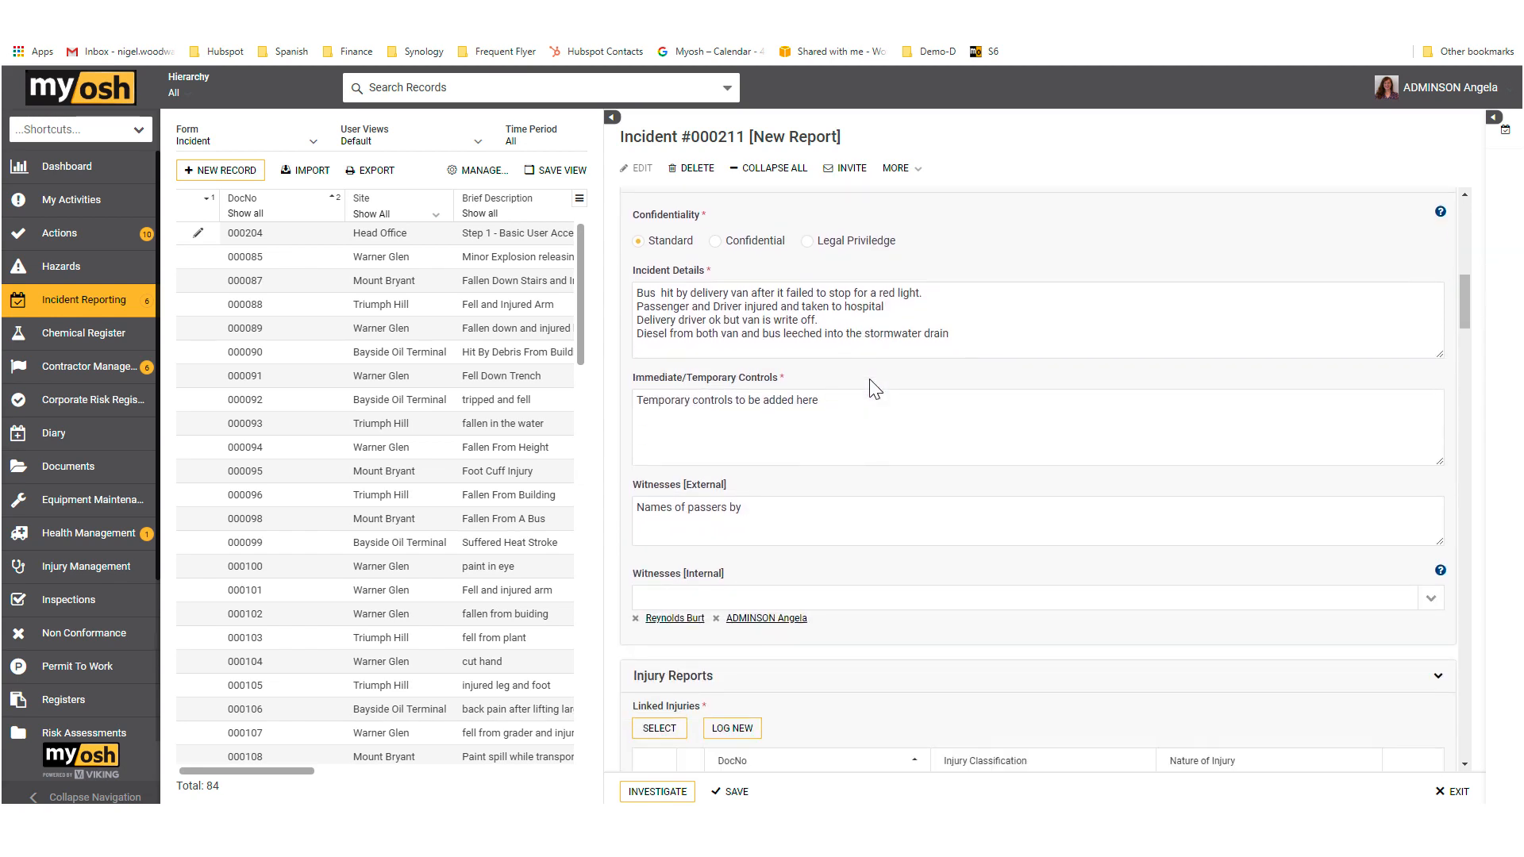
pyautogui.scroll(-3, 875, 389)
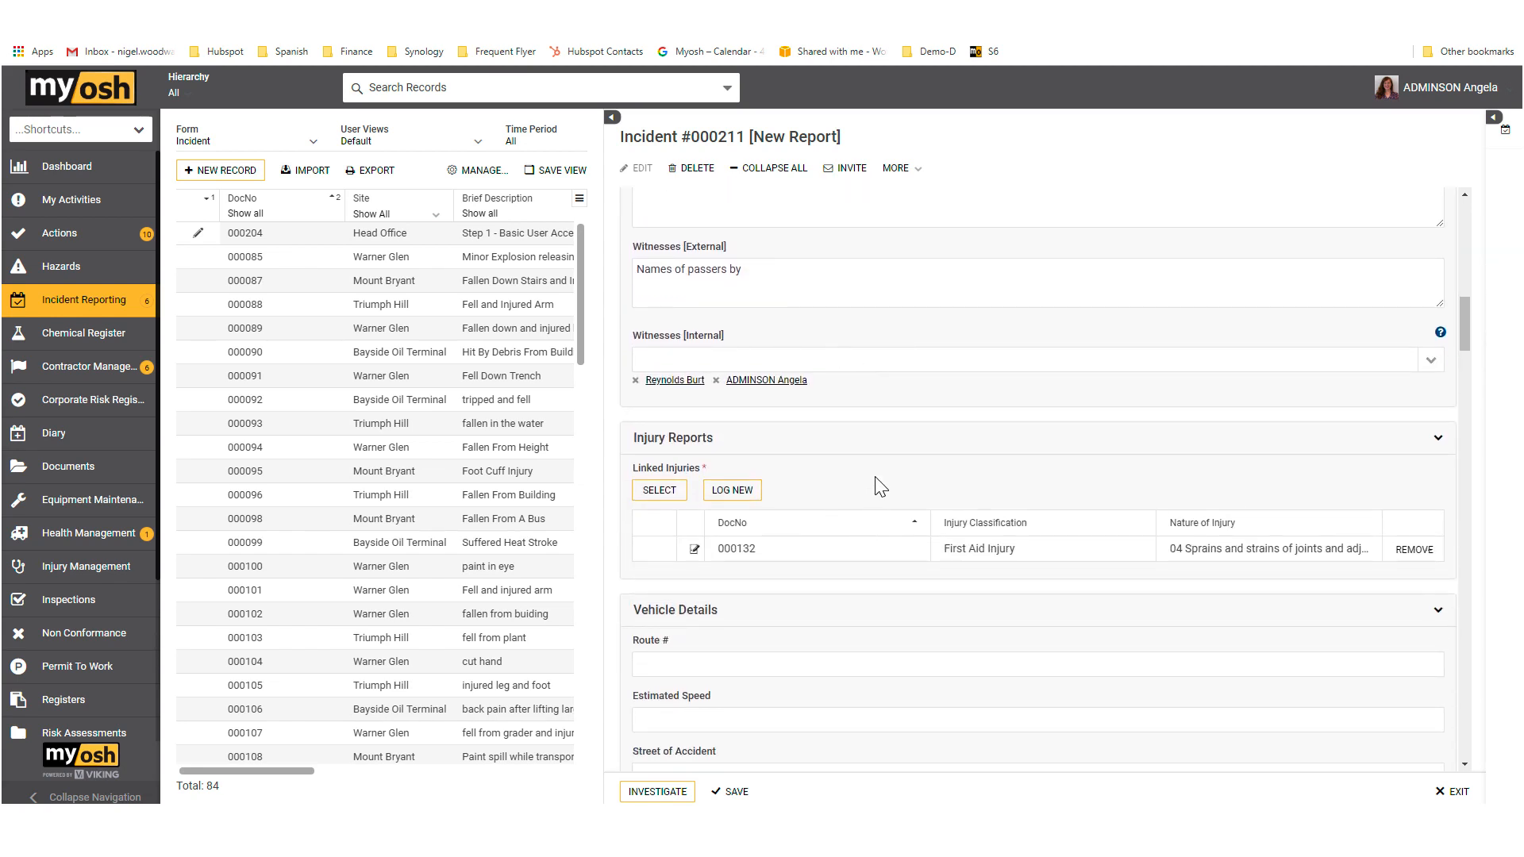
pyautogui.scroll(-3, 875, 445)
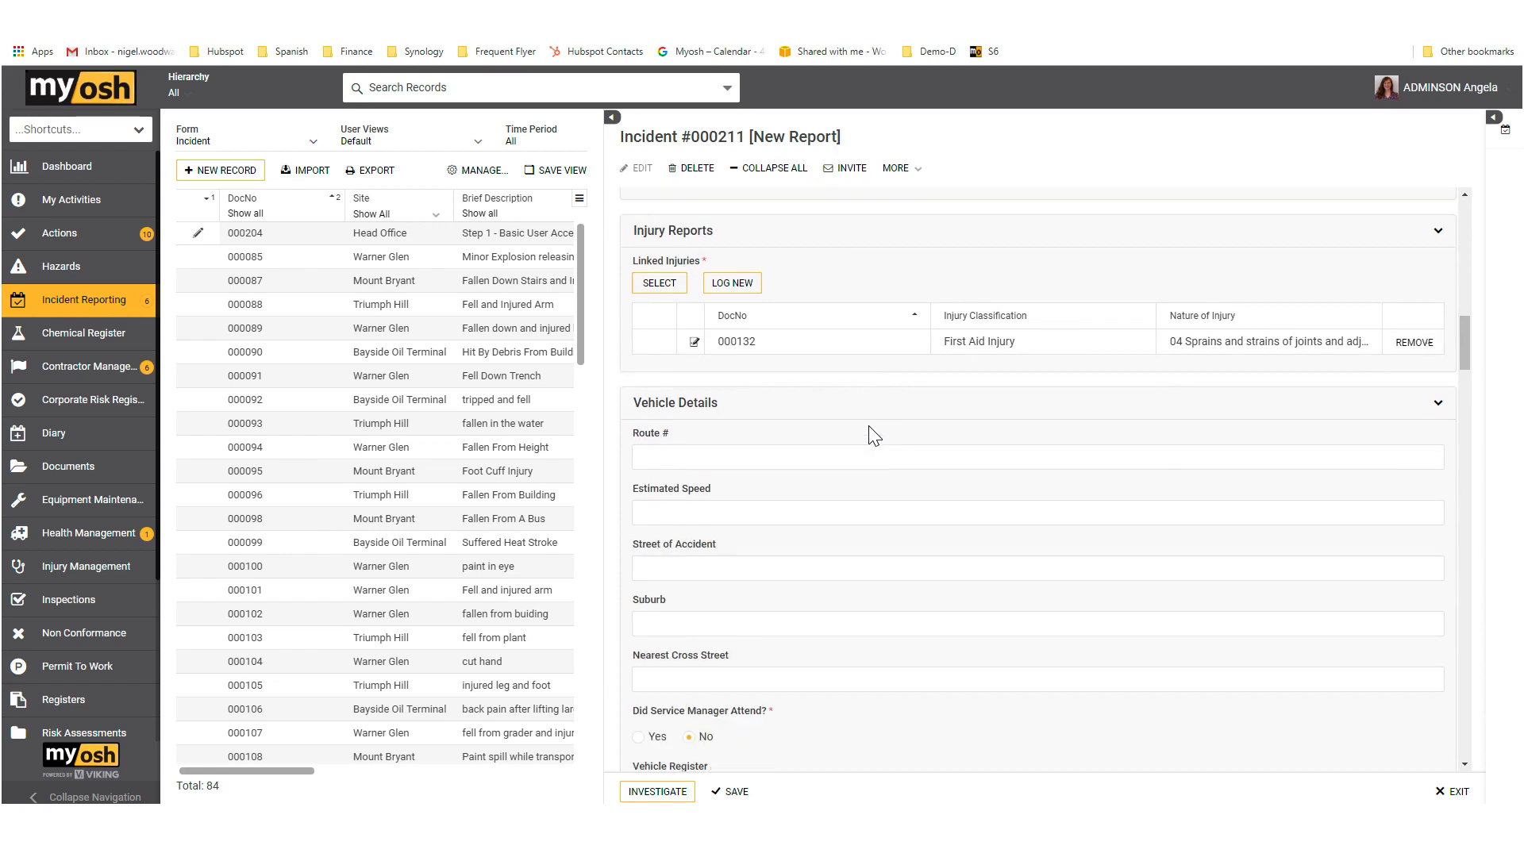
pyautogui.scroll(-1, 873, 435)
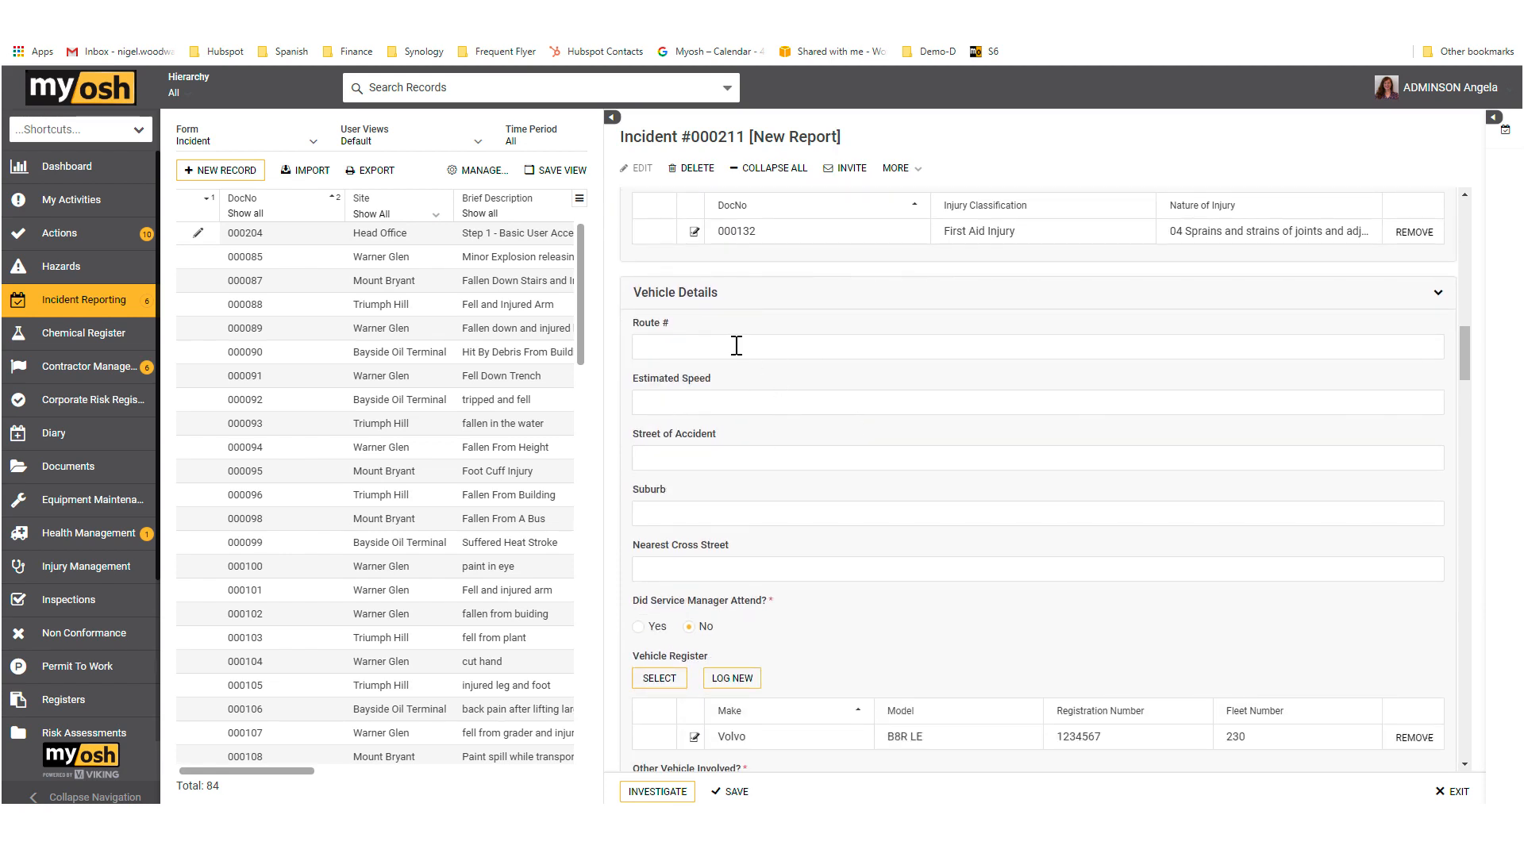
pyautogui.scroll(-4, 853, 361)
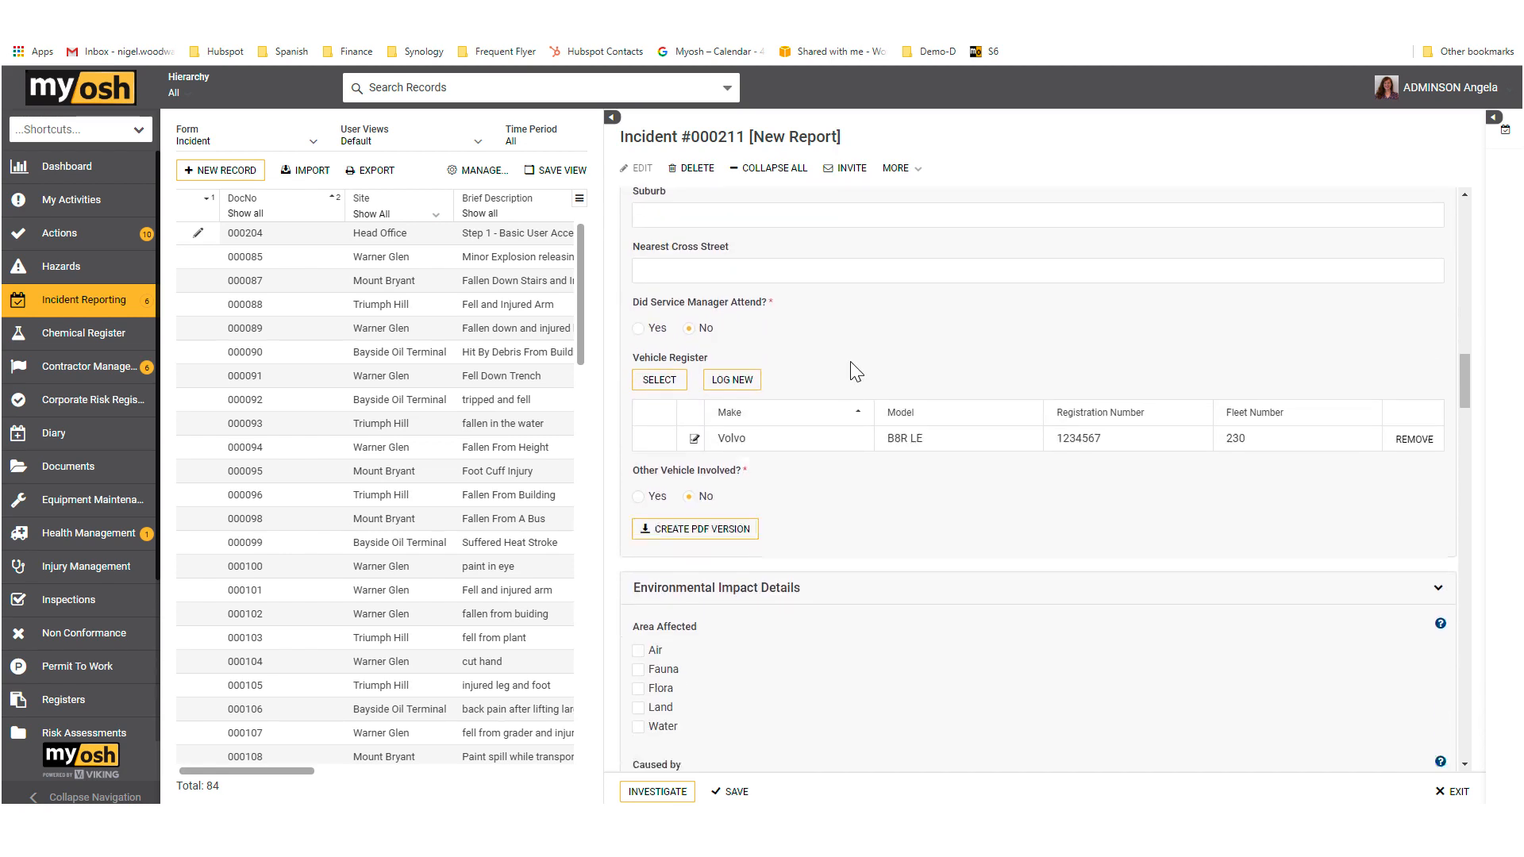
pyautogui.scroll(-1, 855, 368)
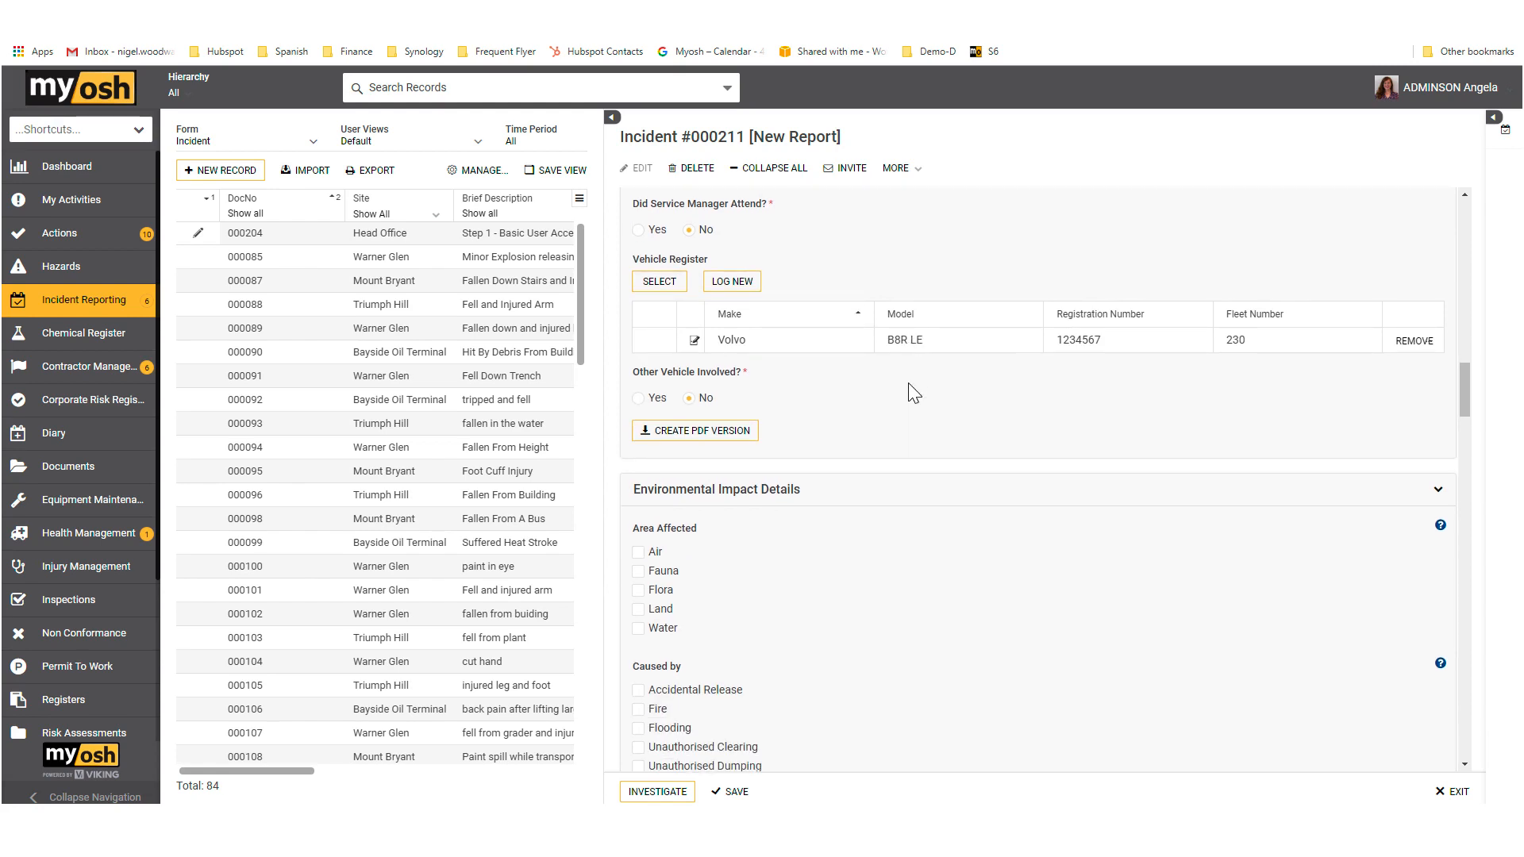
# Step: Examine the Environmental Impact Details fields, from Area Affected and Contaminant Type through to Flora & Fauna and General Description
pyautogui.scroll(-2, 908, 382)
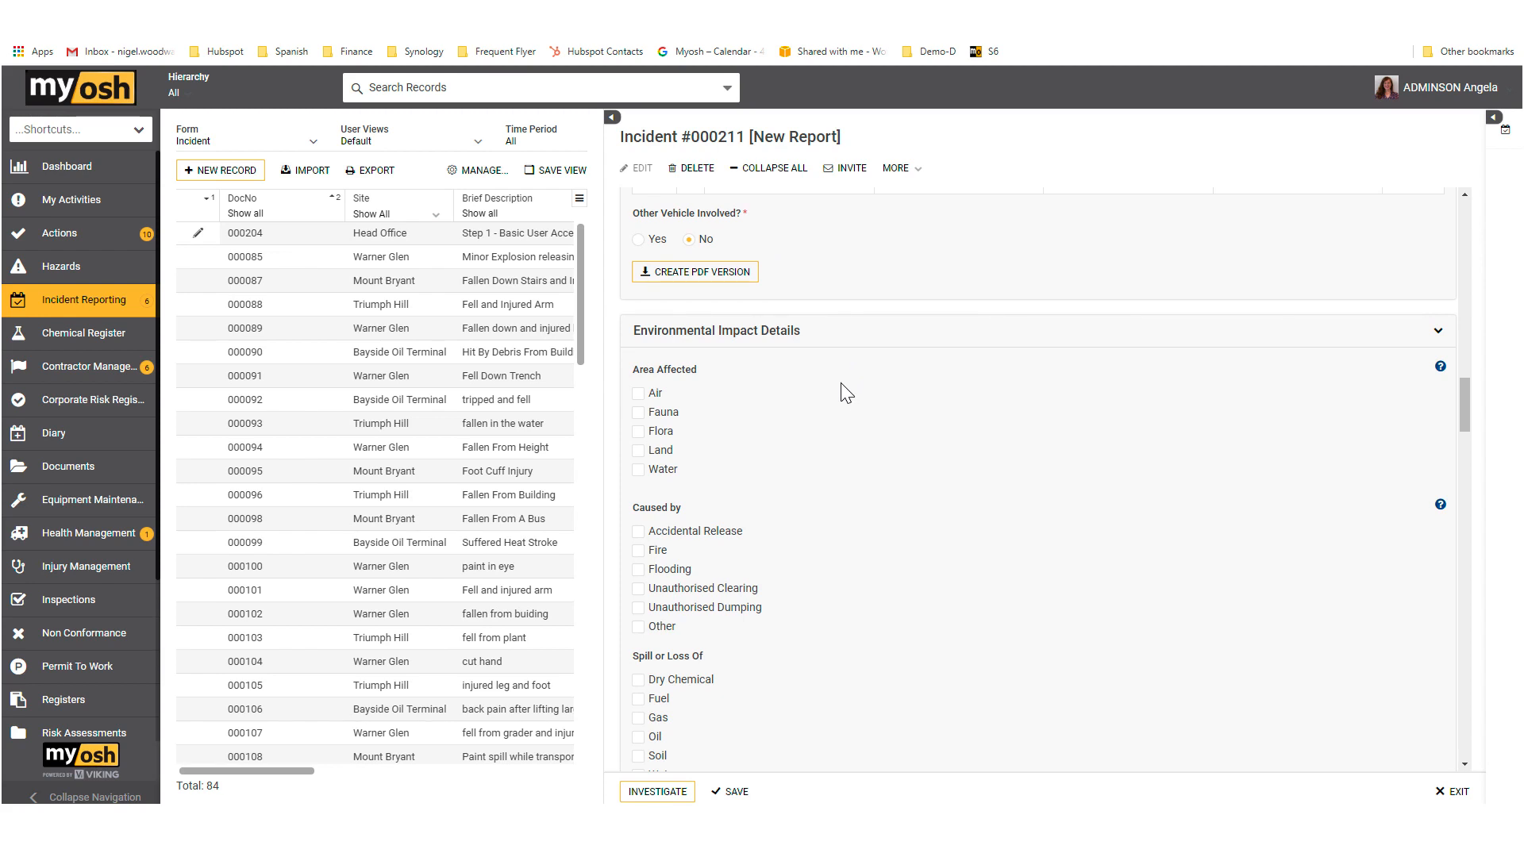
pyautogui.scroll(-2, 841, 383)
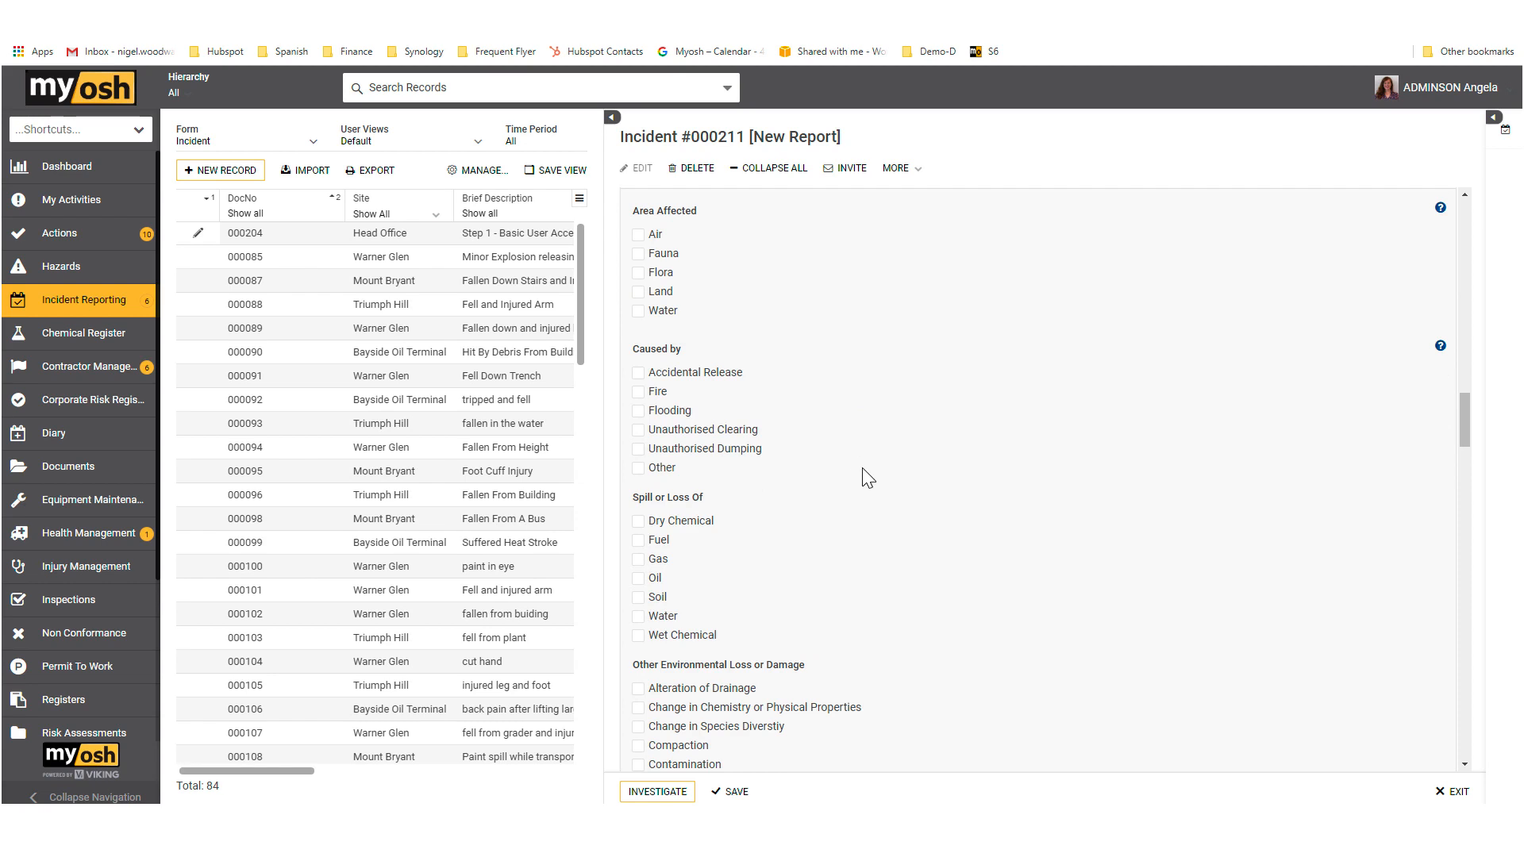
pyautogui.scroll(-4, 861, 476)
pyautogui.scroll(-3, 881, 488)
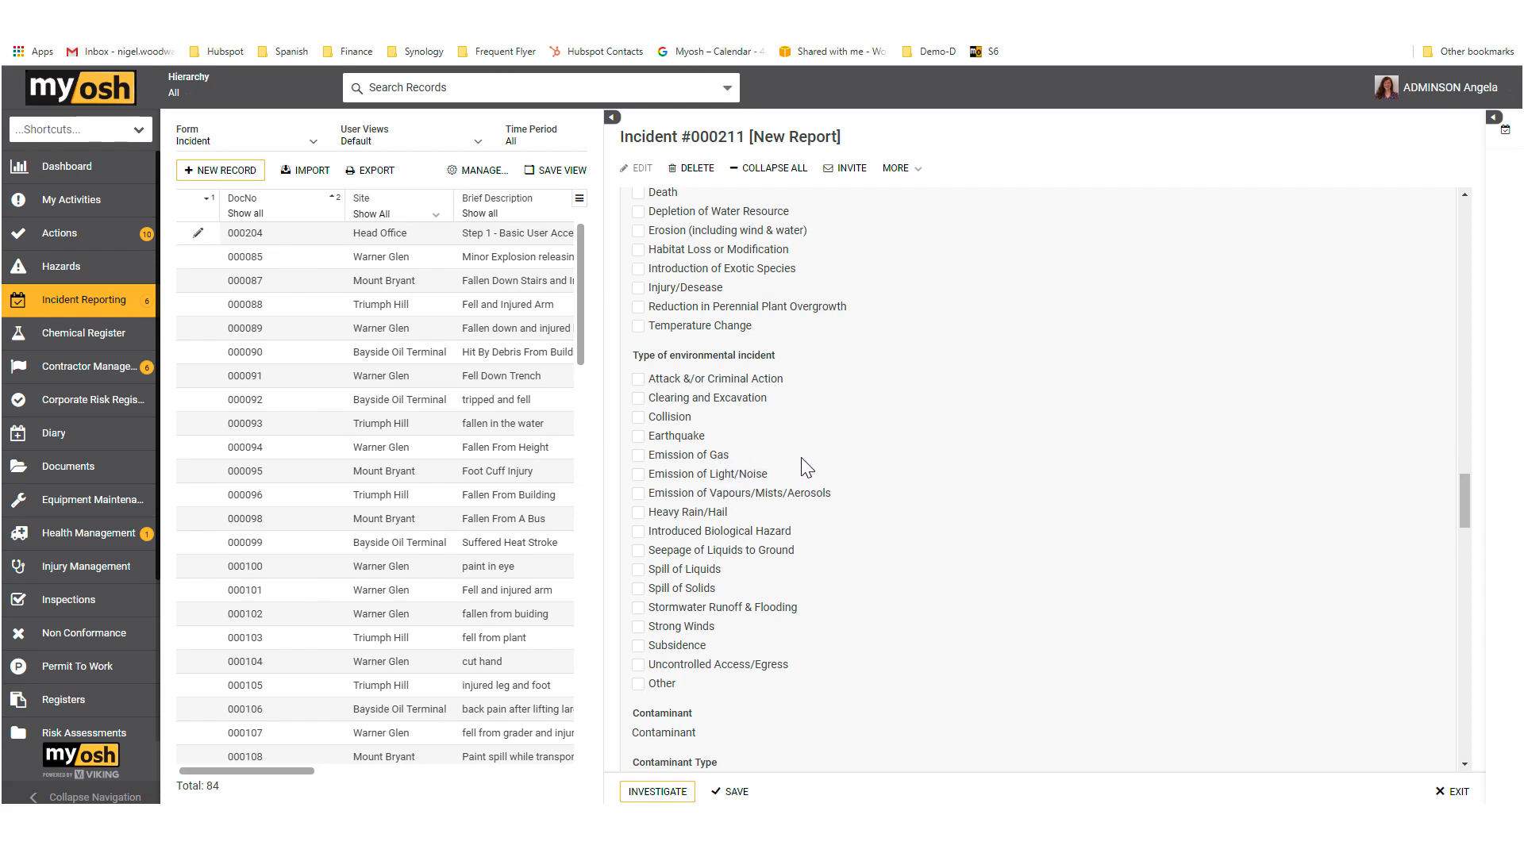
pyautogui.scroll(-1, 910, 523)
pyautogui.scroll(-5, 910, 516)
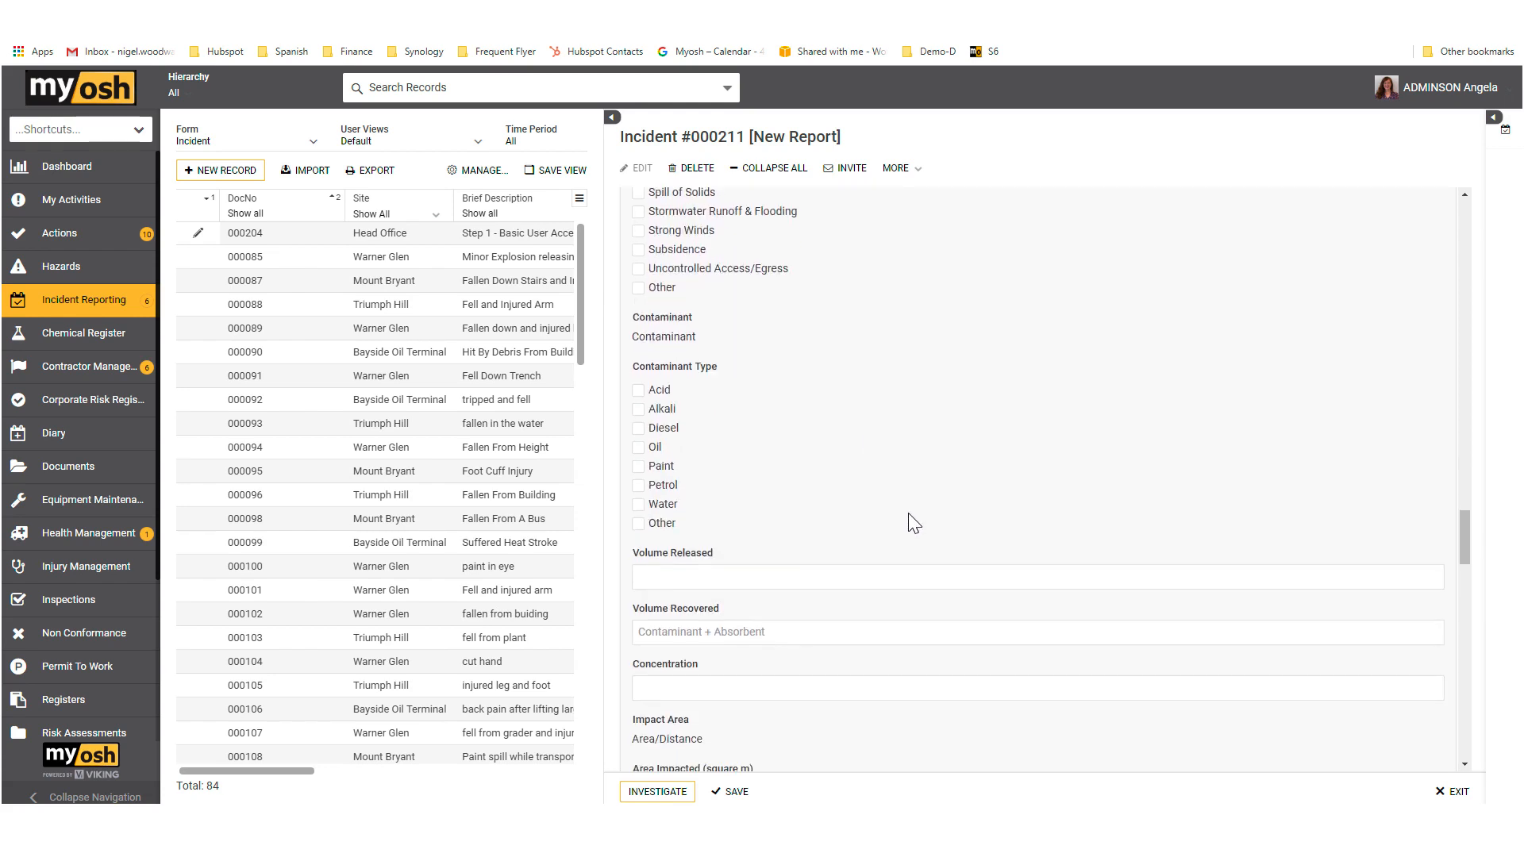
pyautogui.scroll(-2, 894, 477)
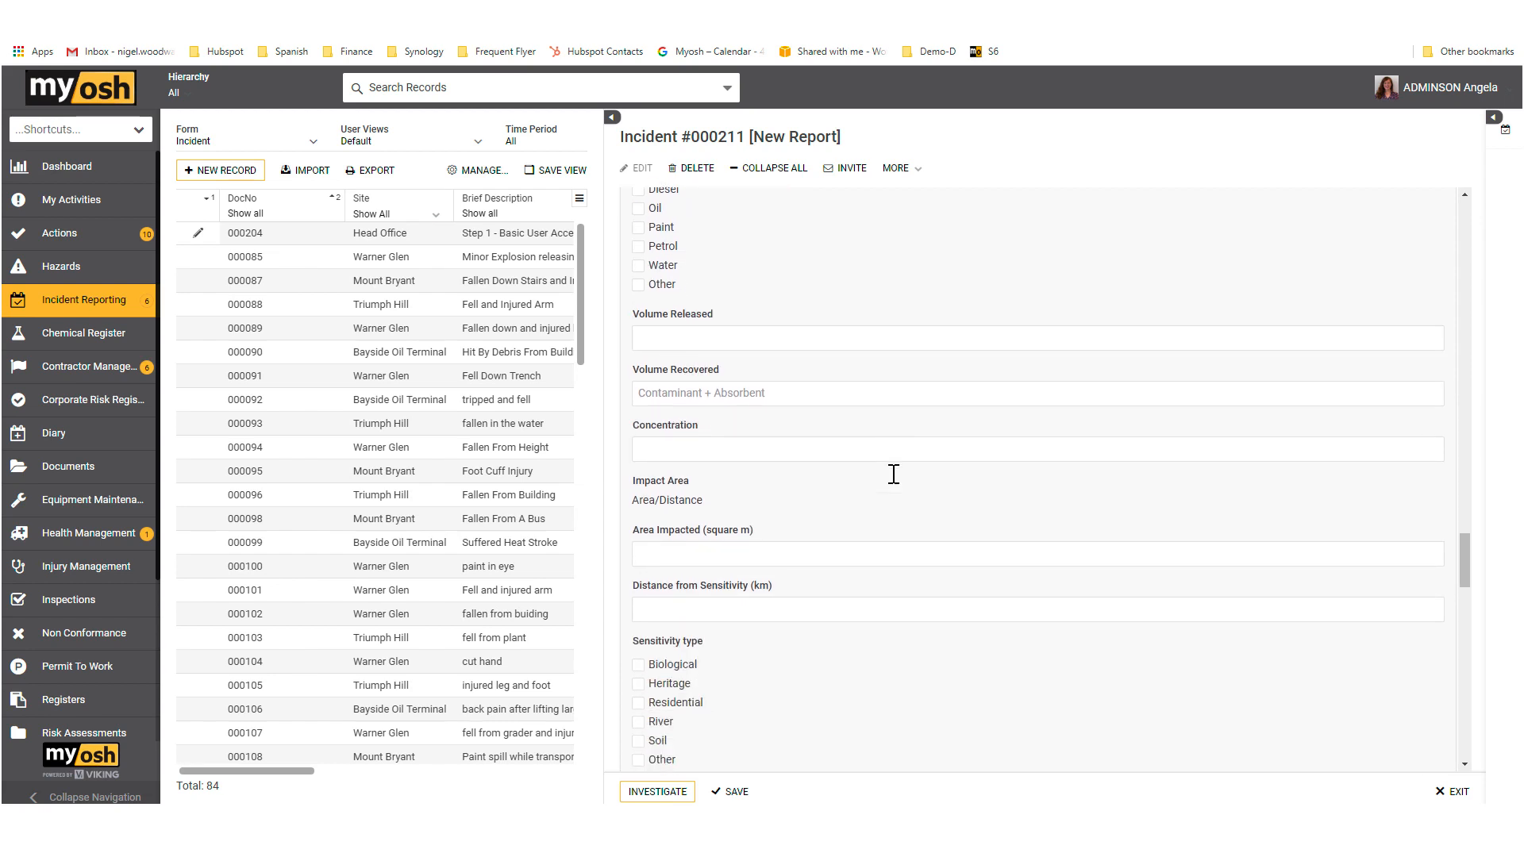
pyautogui.scroll(-4, 894, 476)
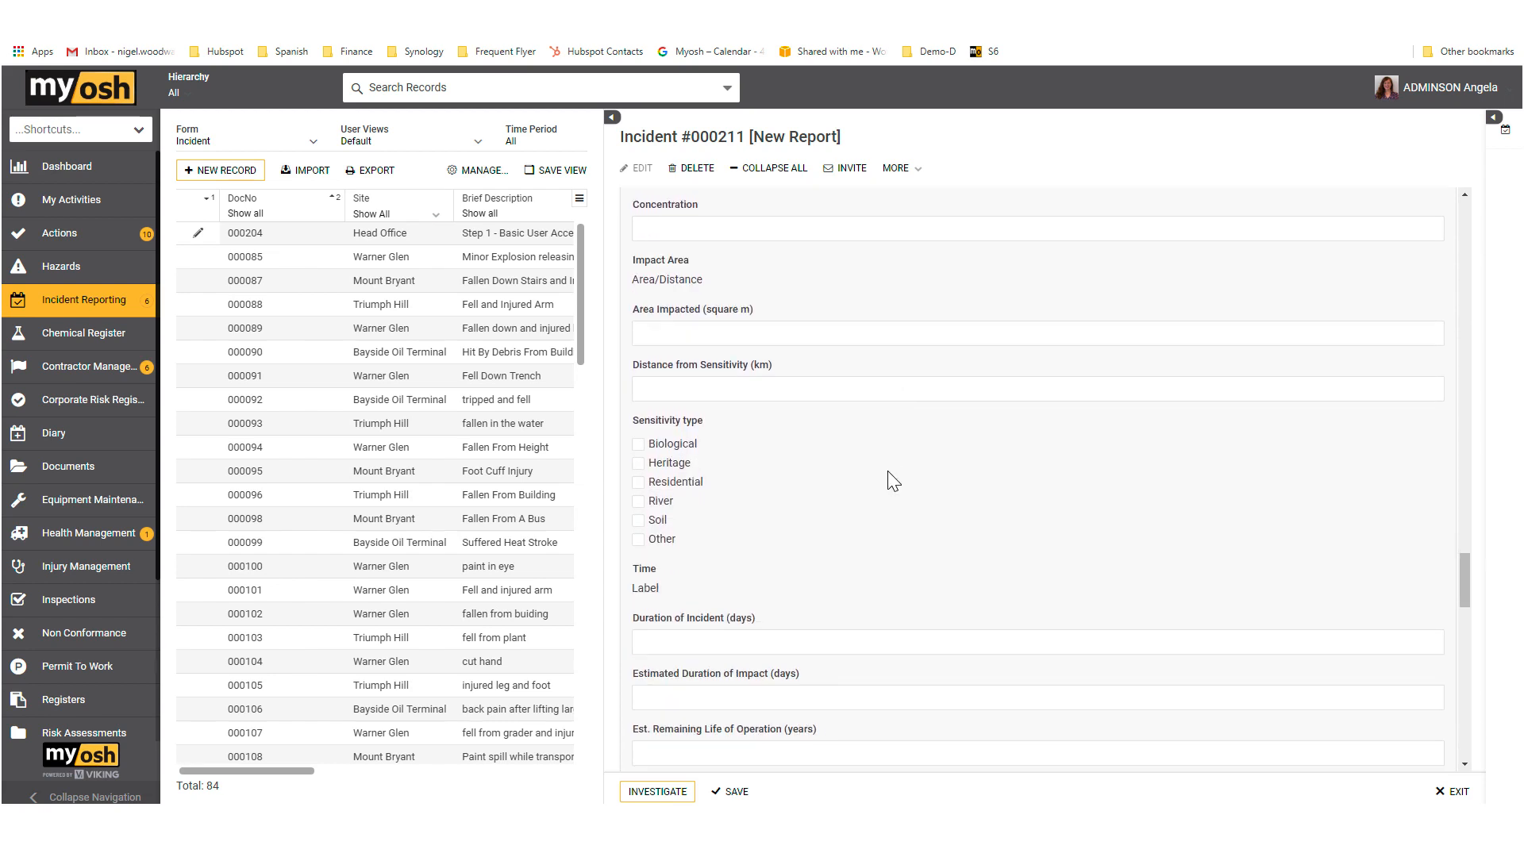
pyautogui.scroll(-4, 894, 483)
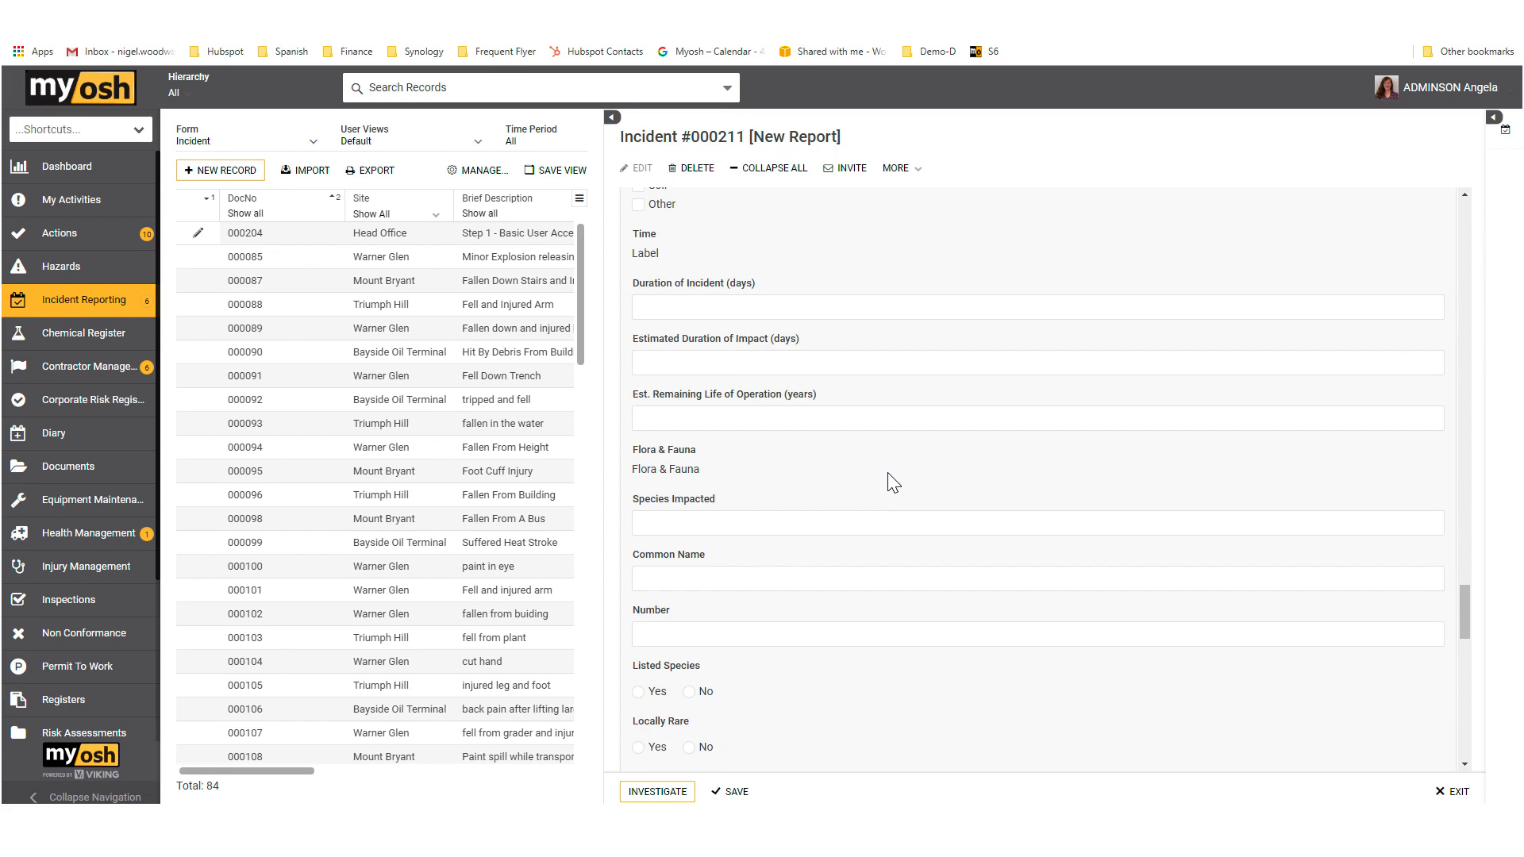
pyautogui.scroll(-4, 894, 482)
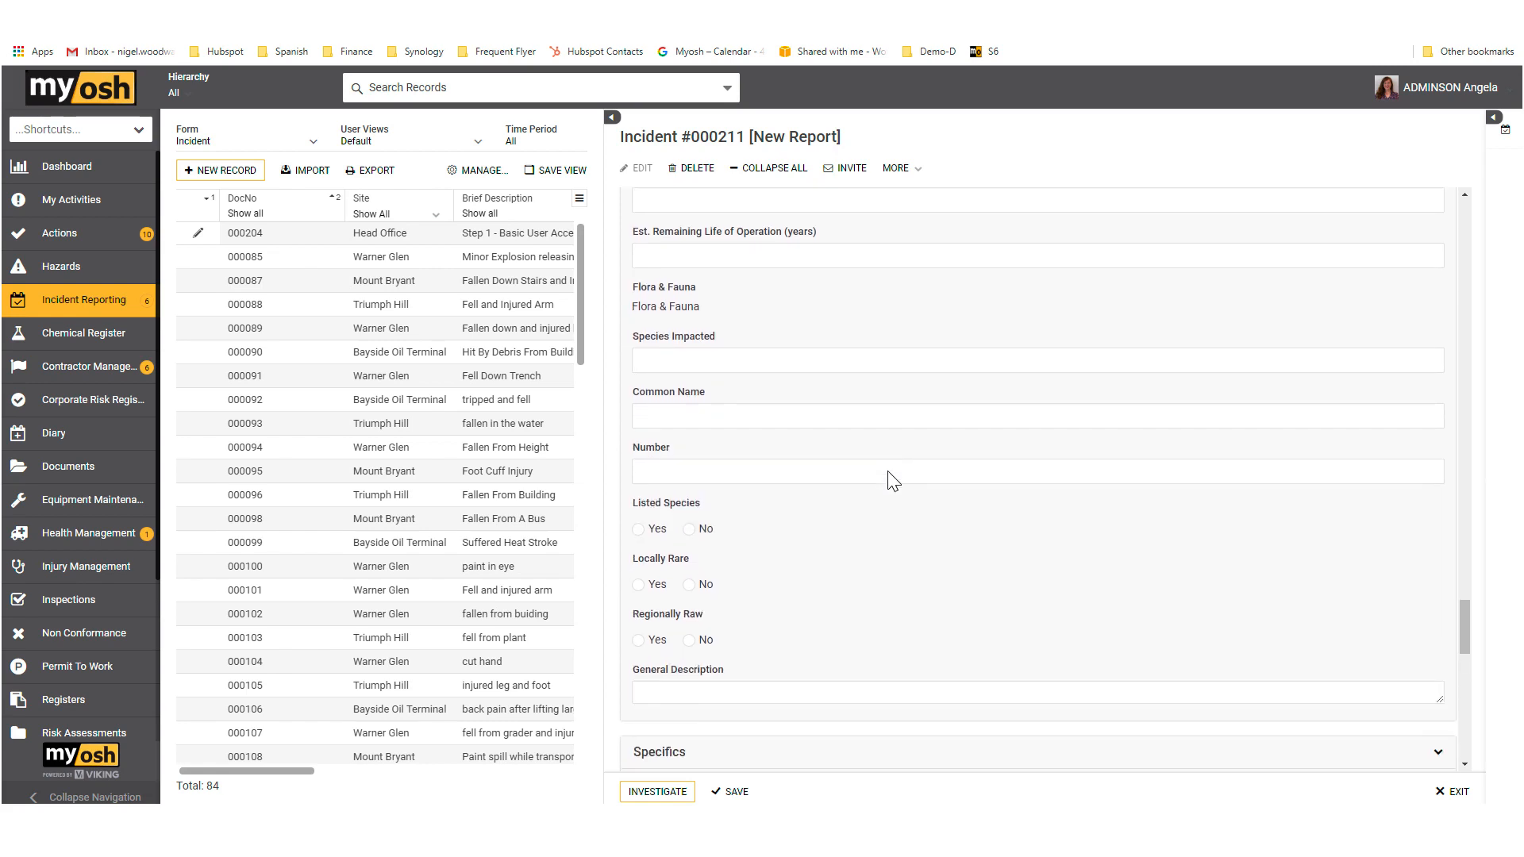
# Step: Under Define Incident, rate the actual category Likely/Moderate (18) and the potential/worst case category Possible/Catastrophic (20)
pyautogui.scroll(-2, 894, 482)
pyautogui.scroll(-3, 893, 480)
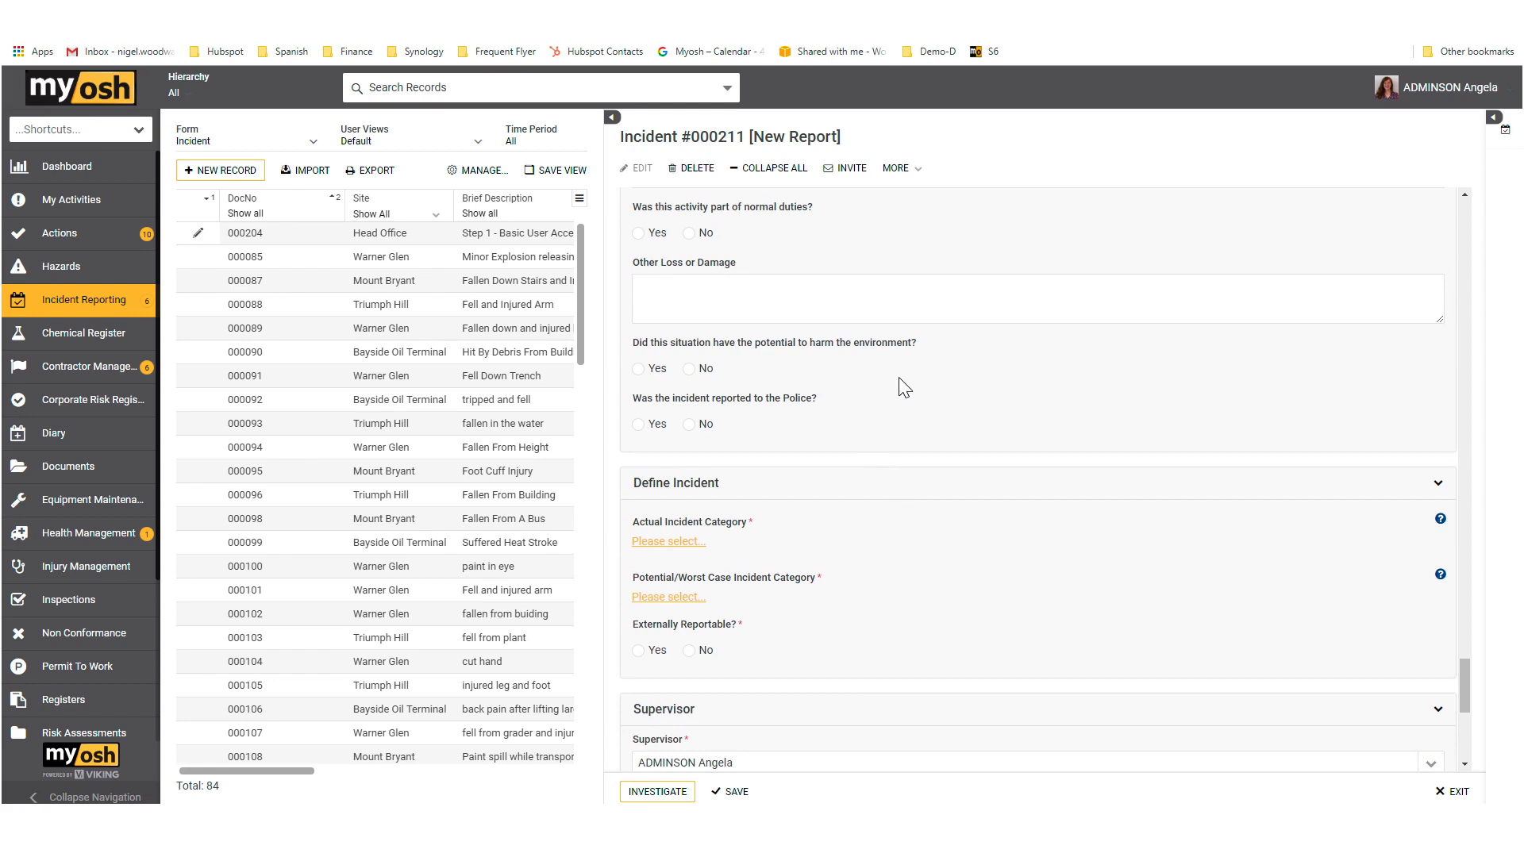
pyautogui.scroll(-1, 902, 393)
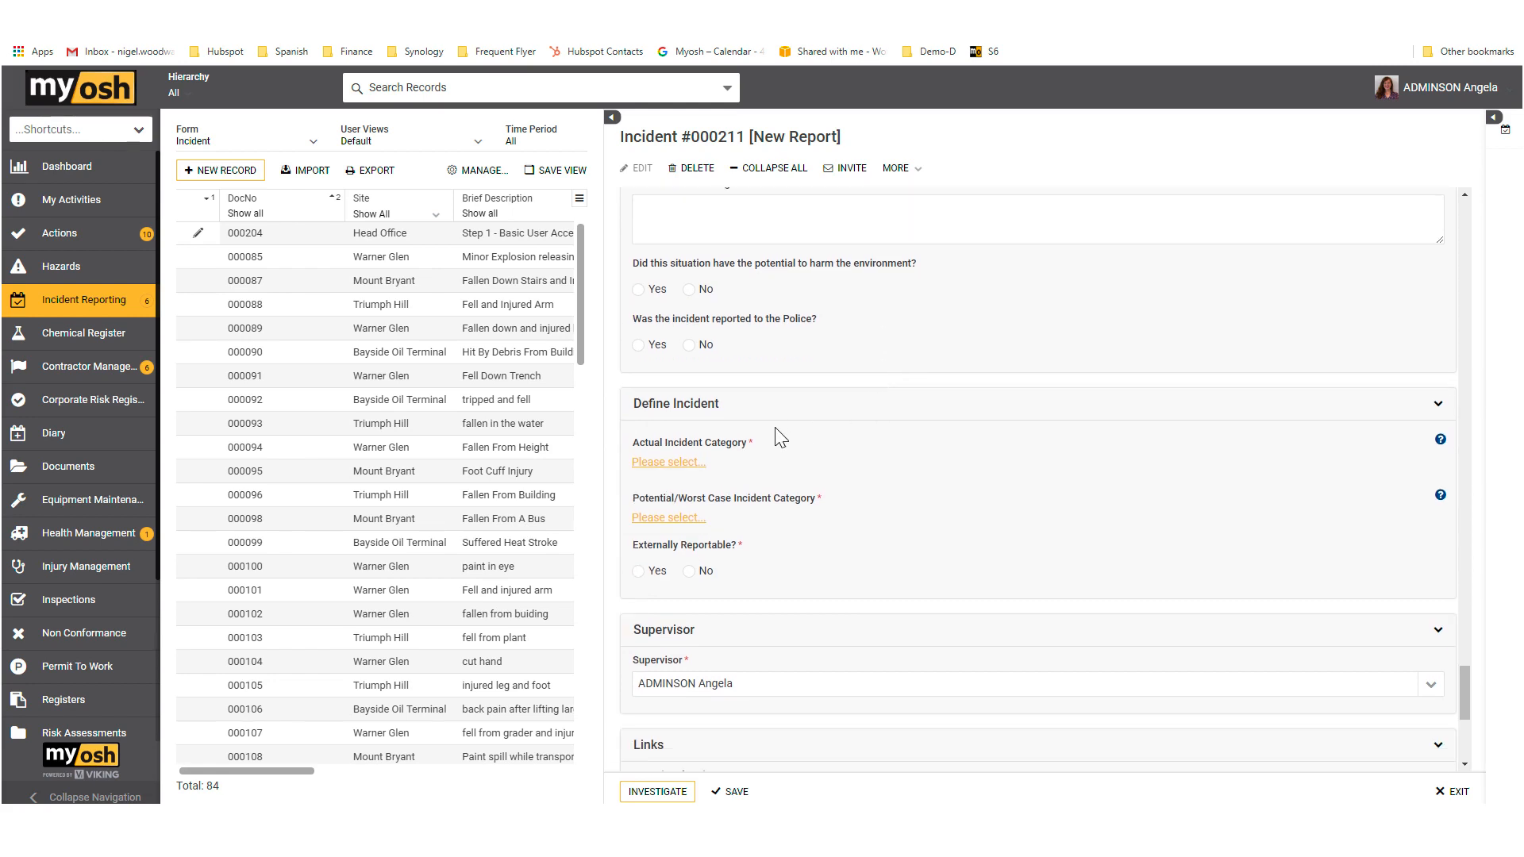
pyautogui.click(681, 462)
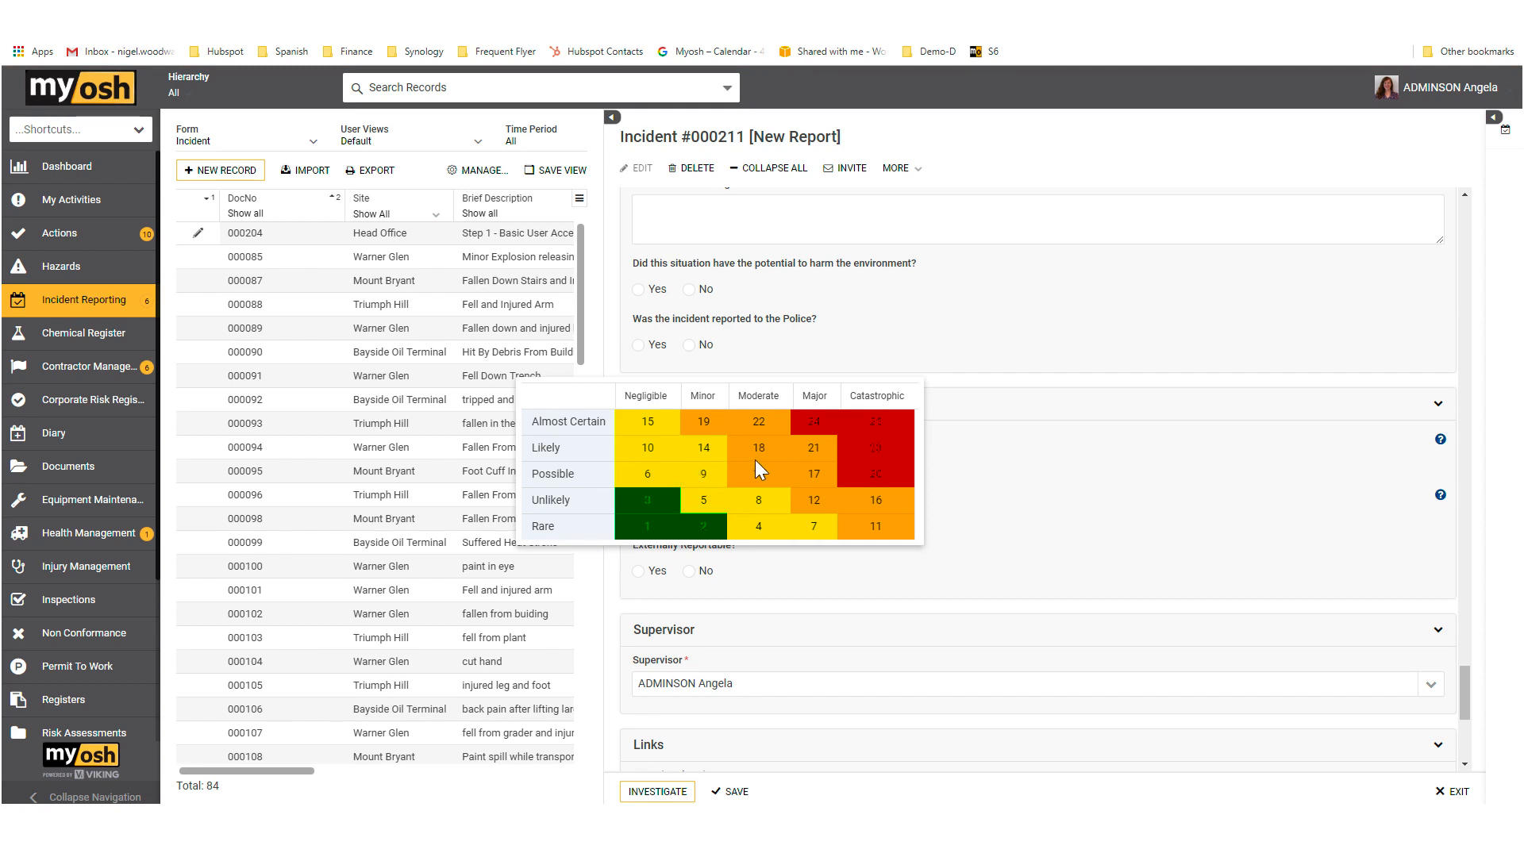
pyautogui.moveTo(769, 448)
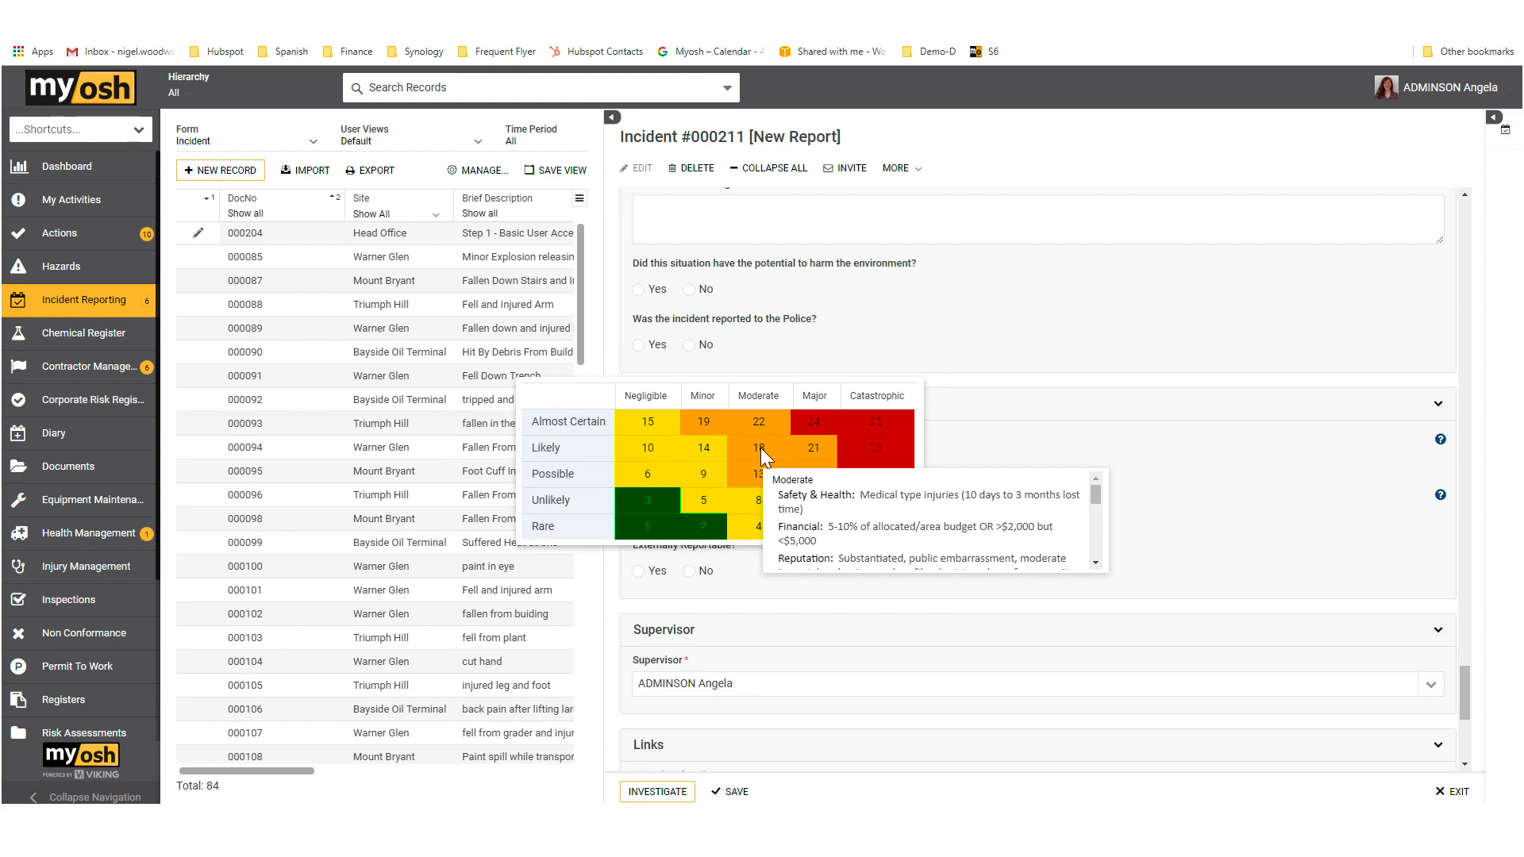
pyautogui.click(761, 448)
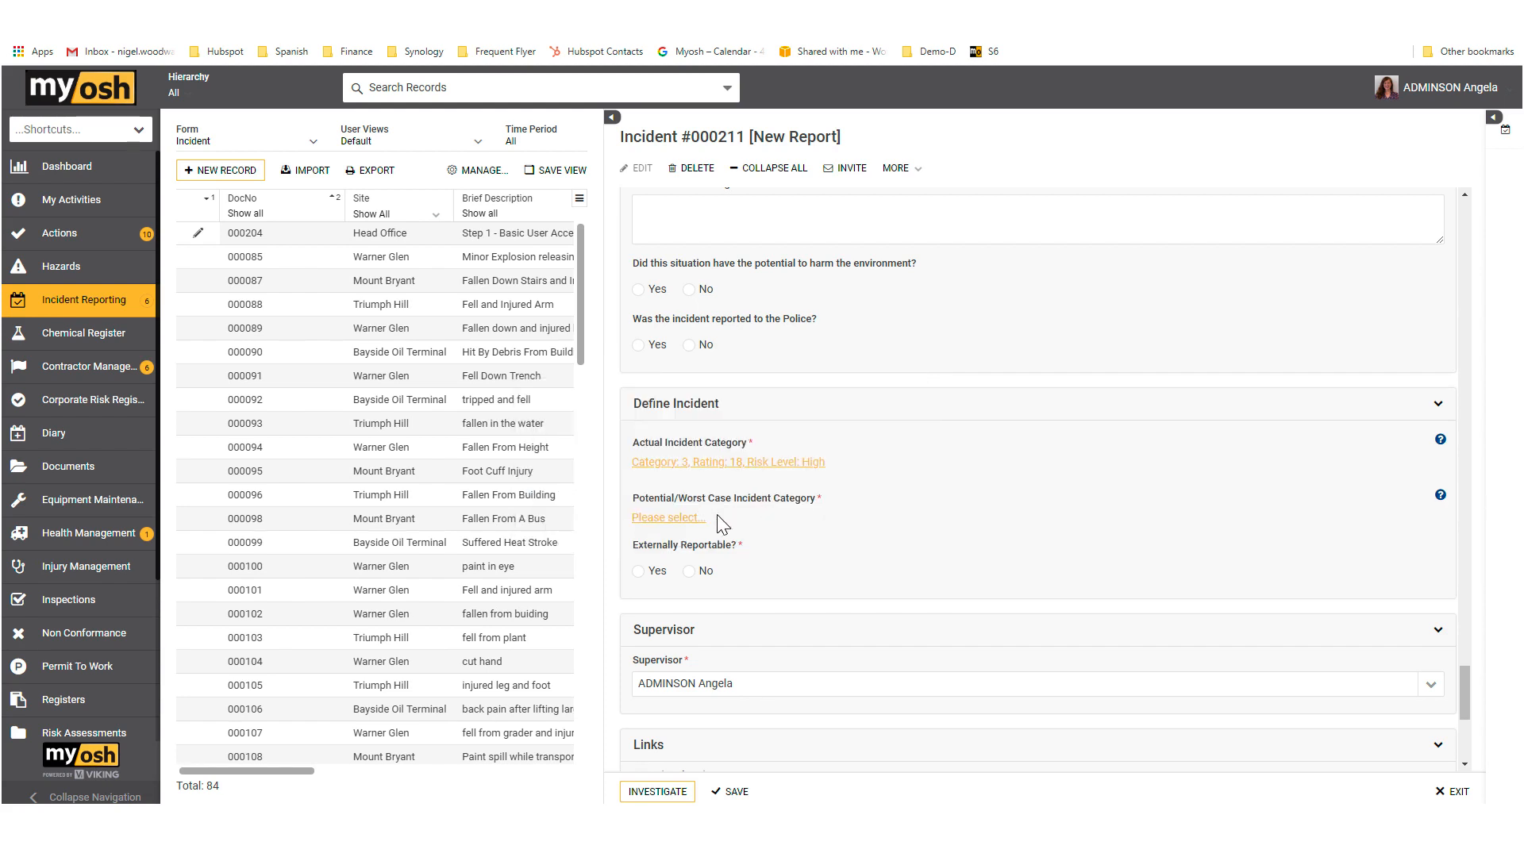
pyautogui.click(672, 519)
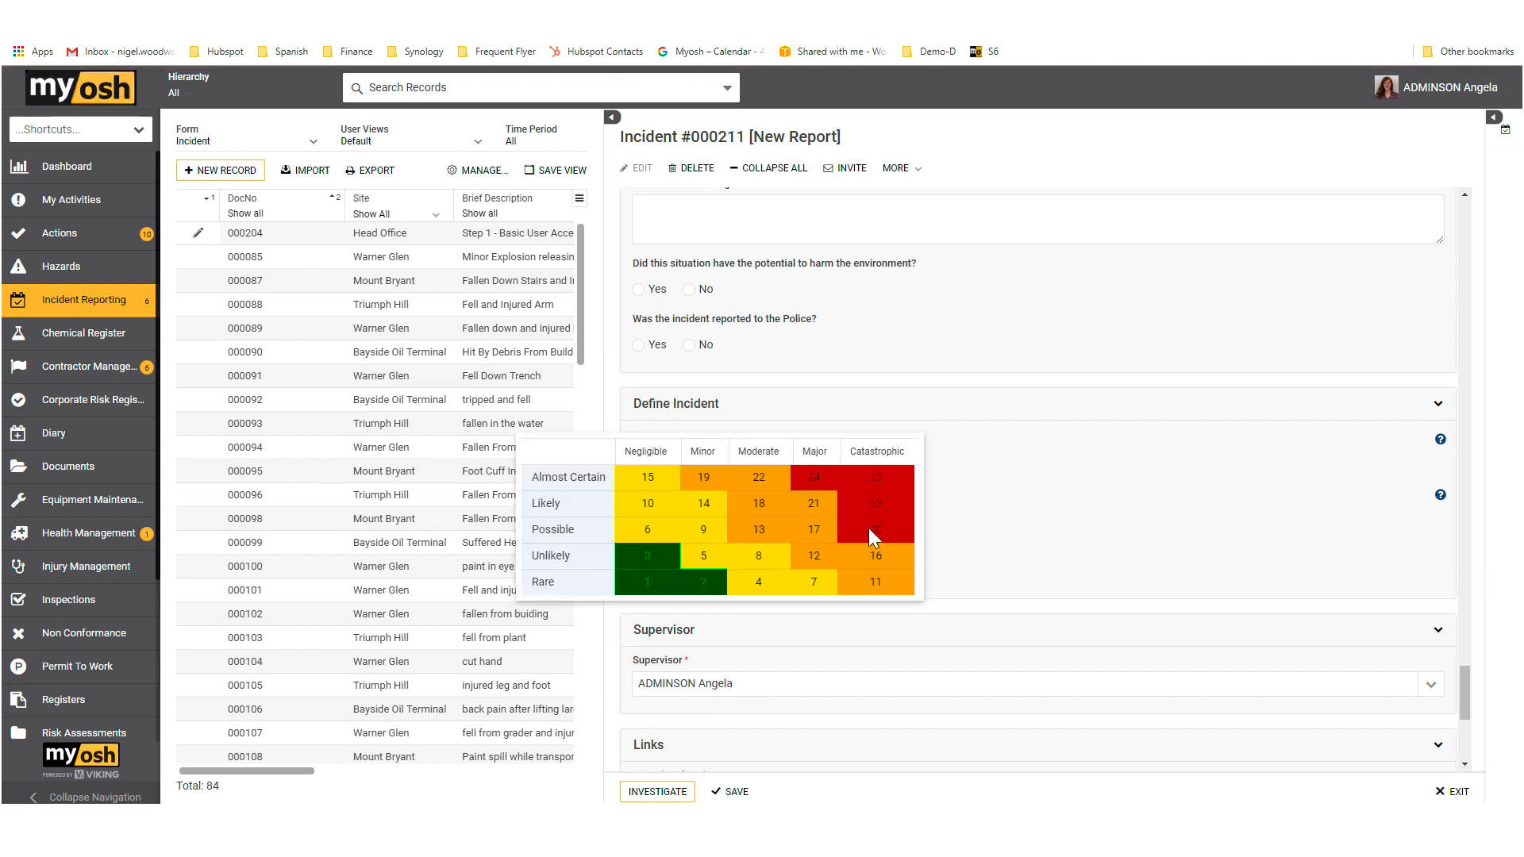
pyautogui.click(876, 530)
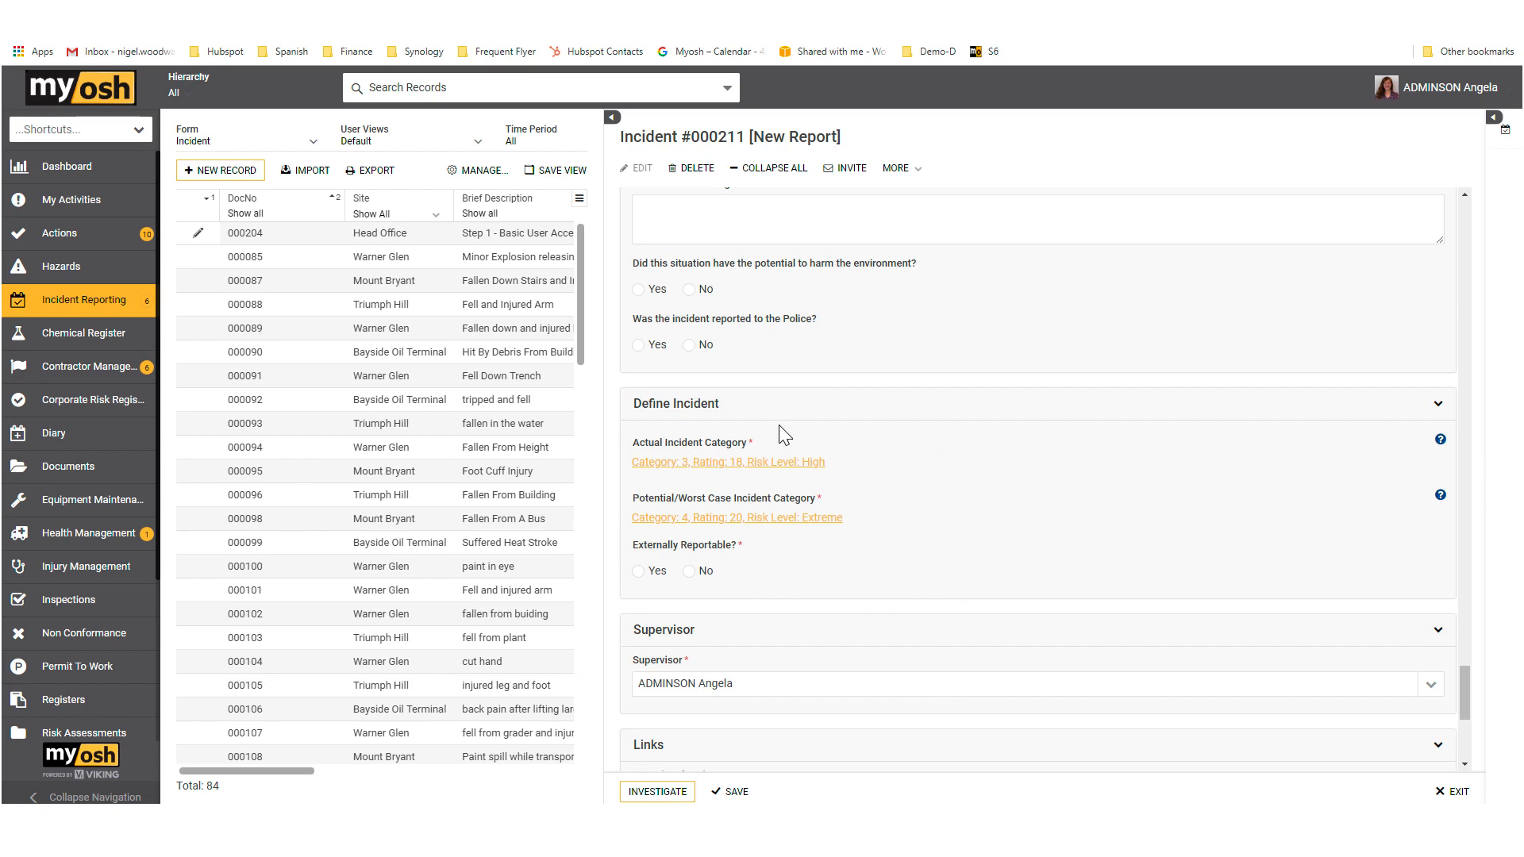
# Step: Set Externally Reportable to No and advance the new report to the investigation stage, checking its status in the record title
pyautogui.scroll(-1, 872, 540)
pyautogui.scroll(-1, 872, 546)
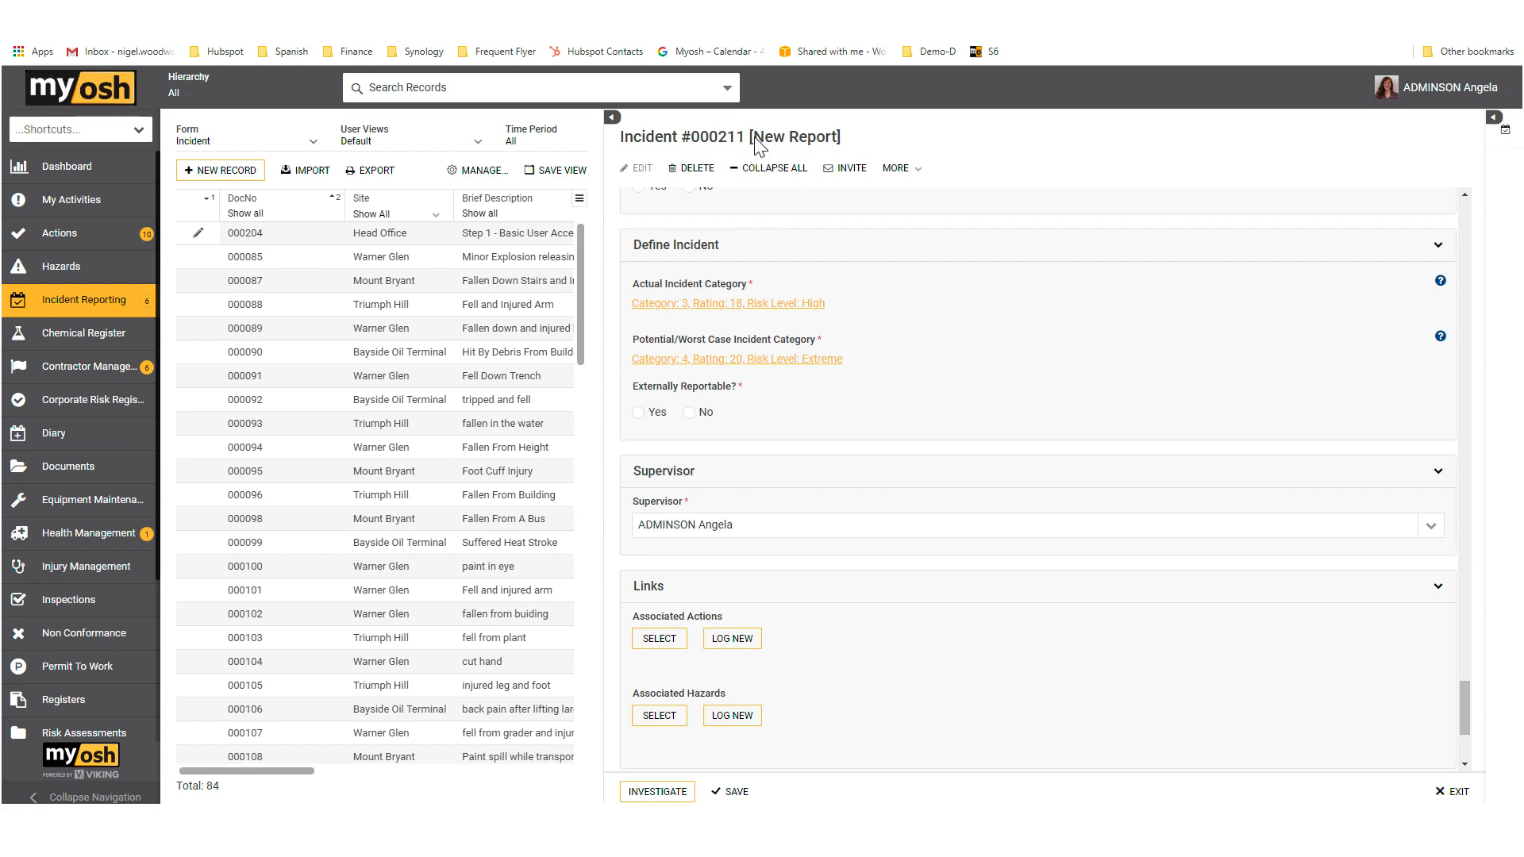
pyautogui.moveTo(754, 139); pyautogui.dragTo(836, 143)
pyautogui.scroll(-3, 873, 617)
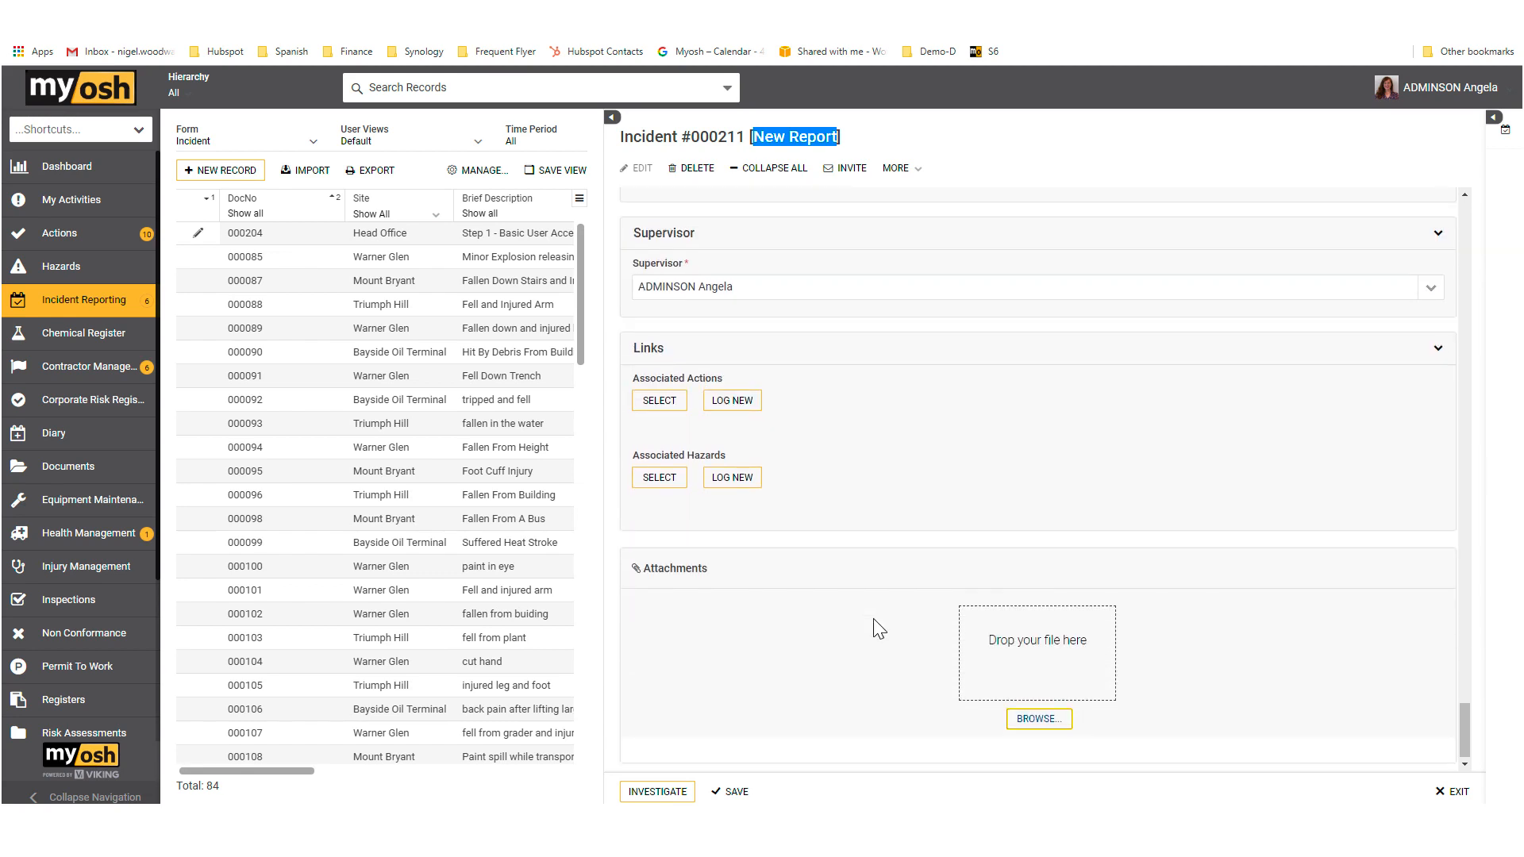
pyautogui.click(682, 794)
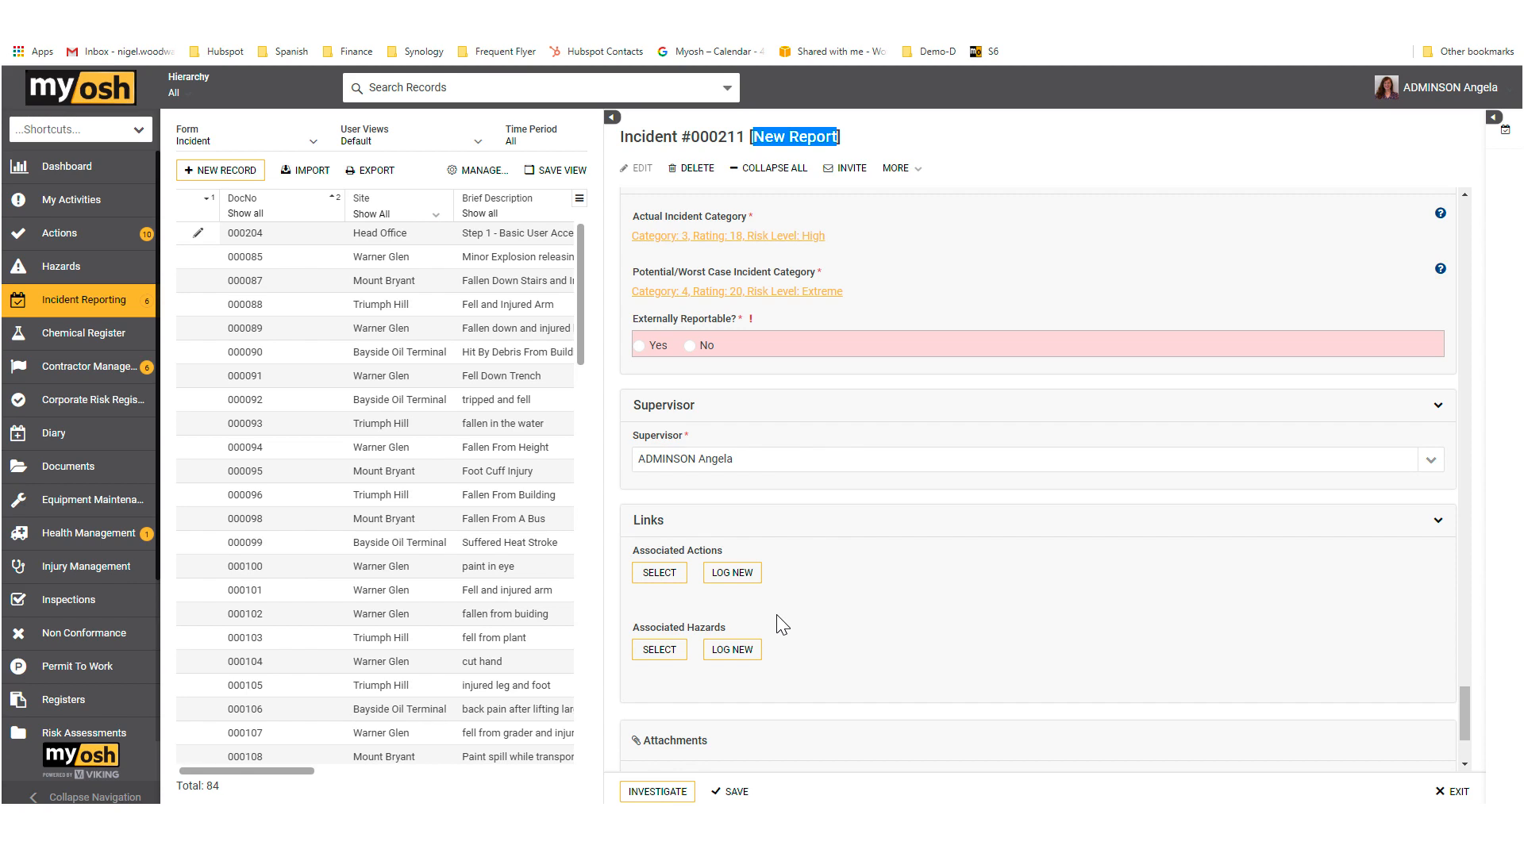
pyautogui.click(690, 346)
pyautogui.click(678, 790)
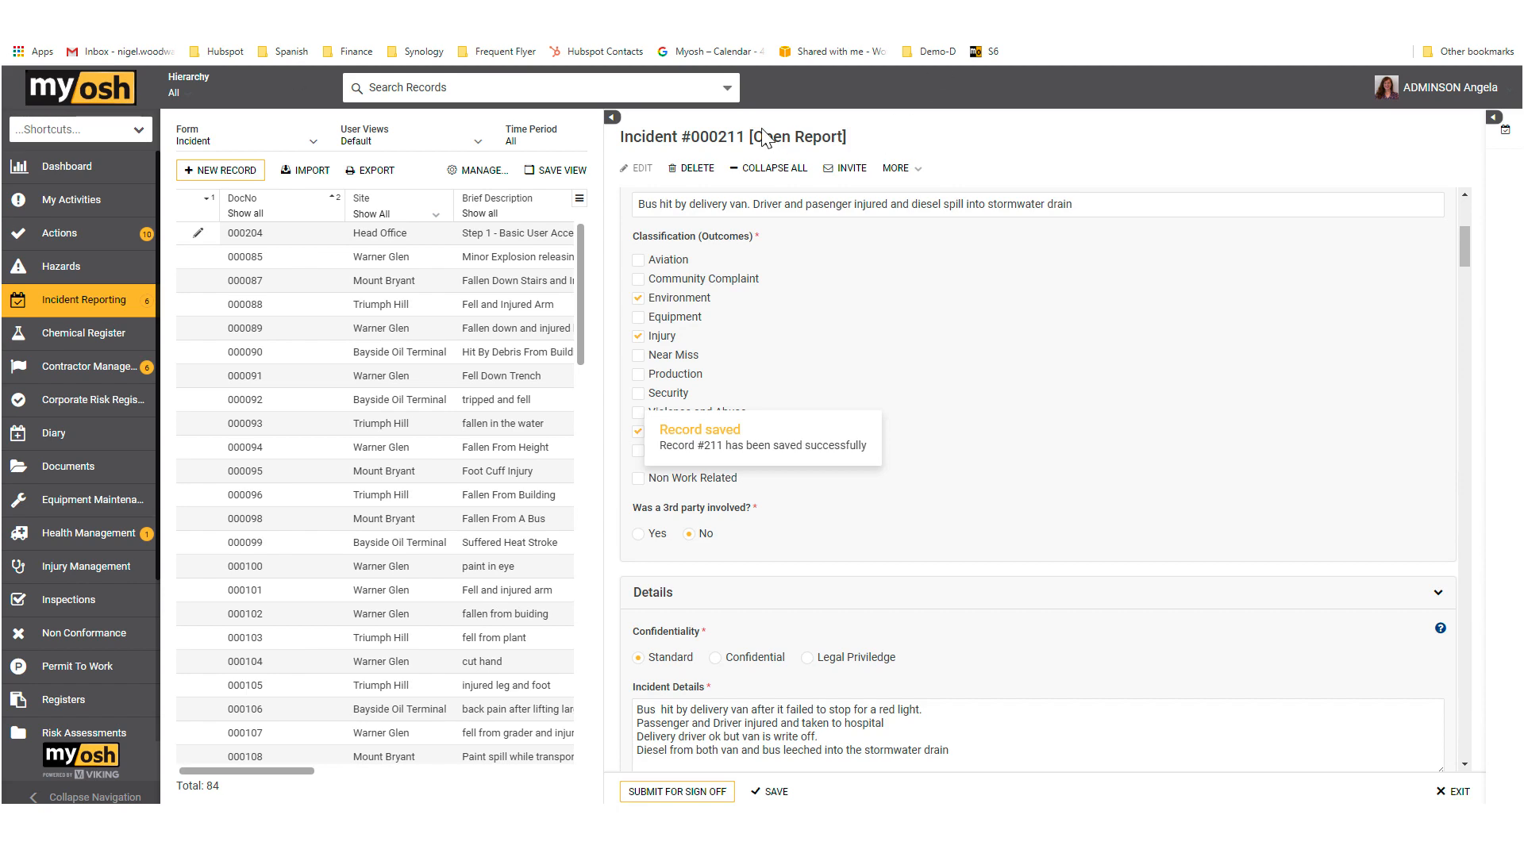
pyautogui.moveTo(754, 138); pyautogui.dragTo(842, 146)
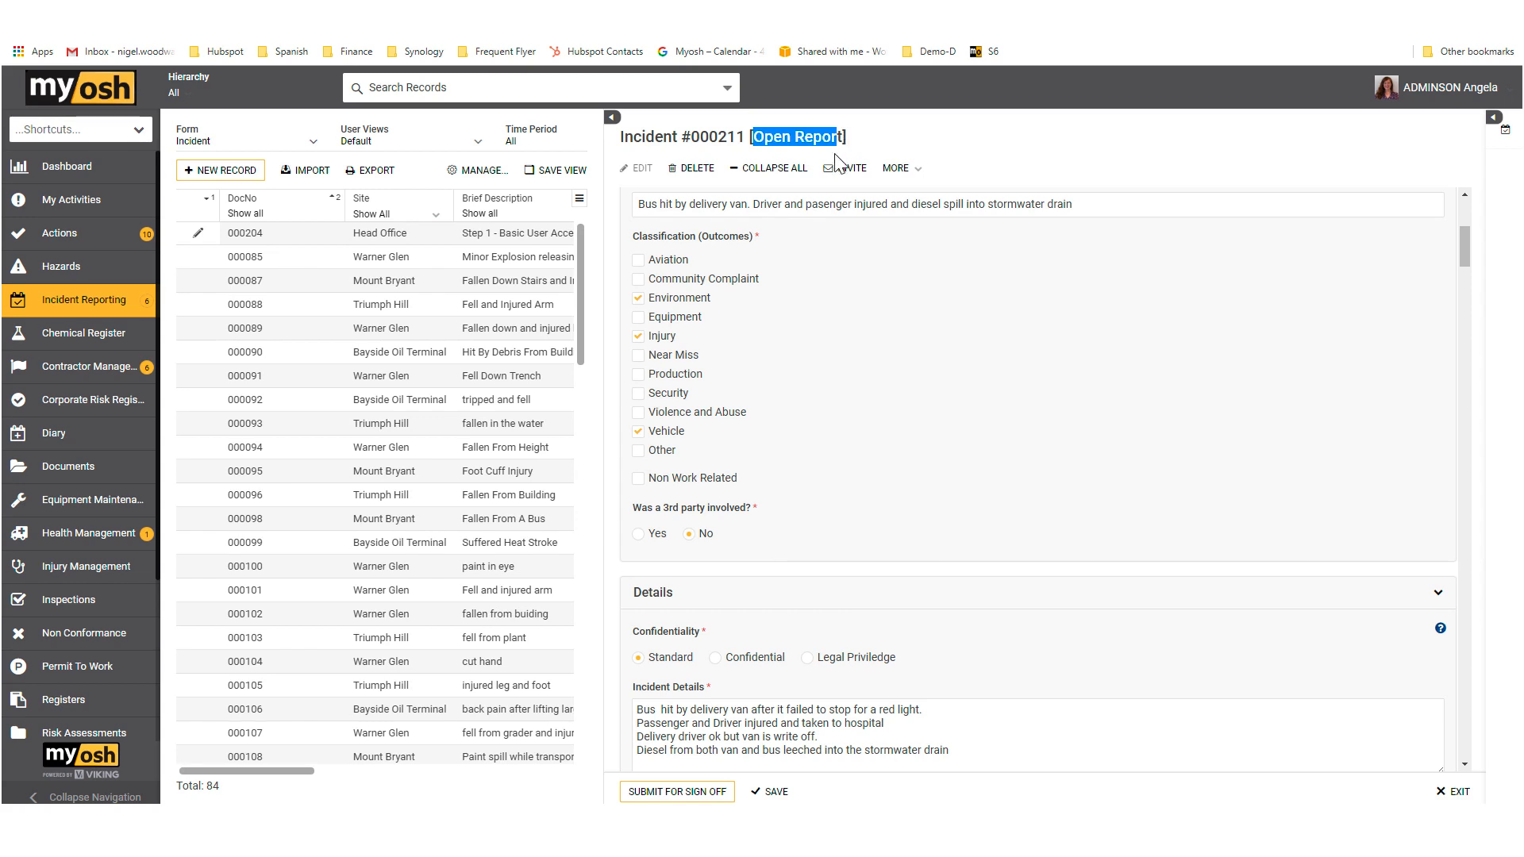
# Step: Collapse the Environmental Impact Details section of the open incident report
pyautogui.scroll(-1, 969, 329)
pyautogui.scroll(-8, 969, 330)
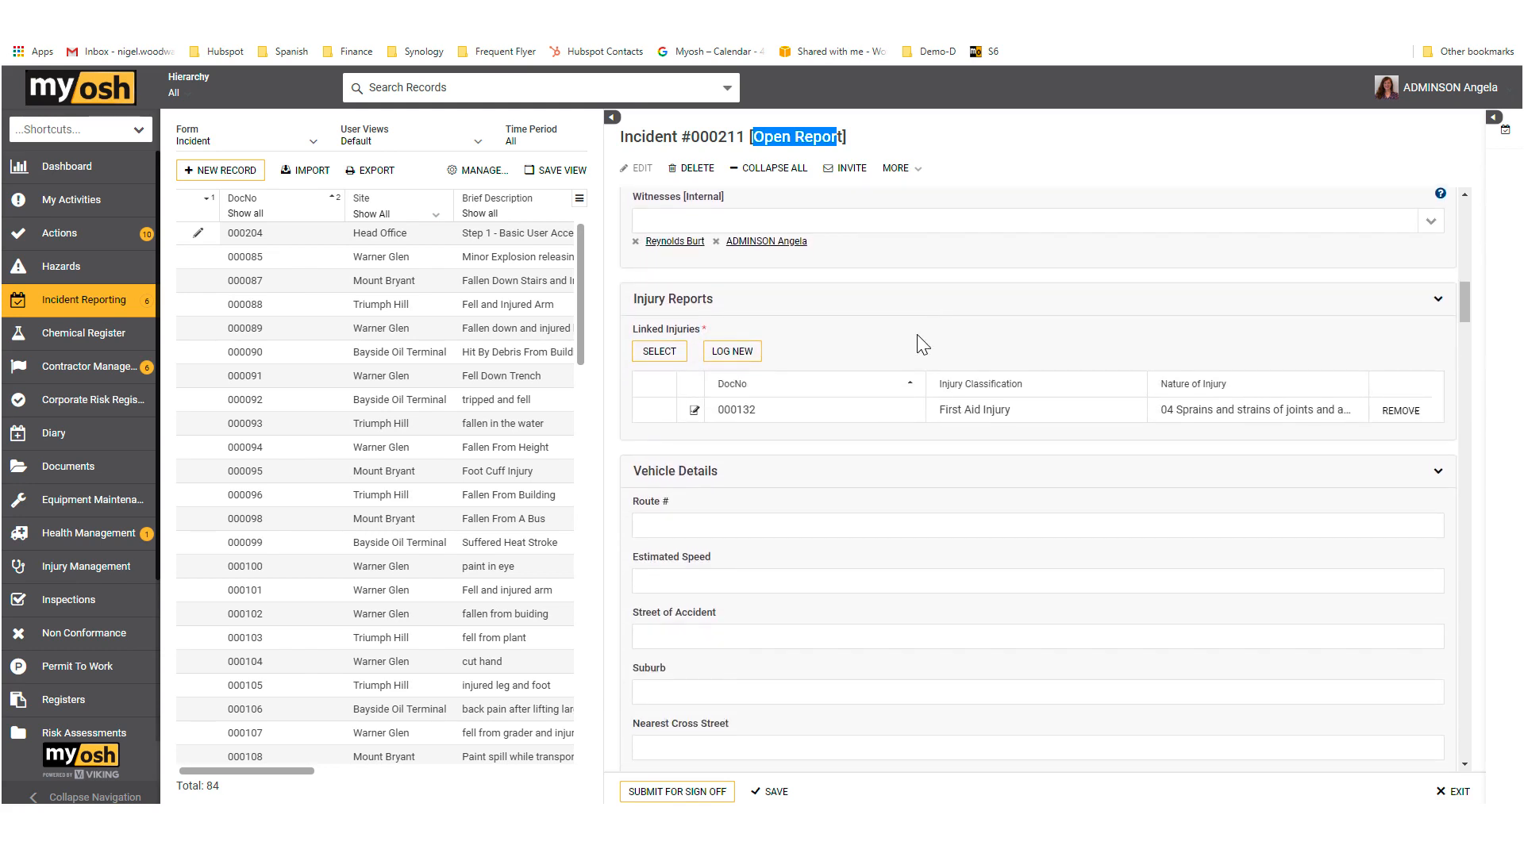
pyautogui.scroll(-4, 900, 339)
pyautogui.scroll(-8, 902, 342)
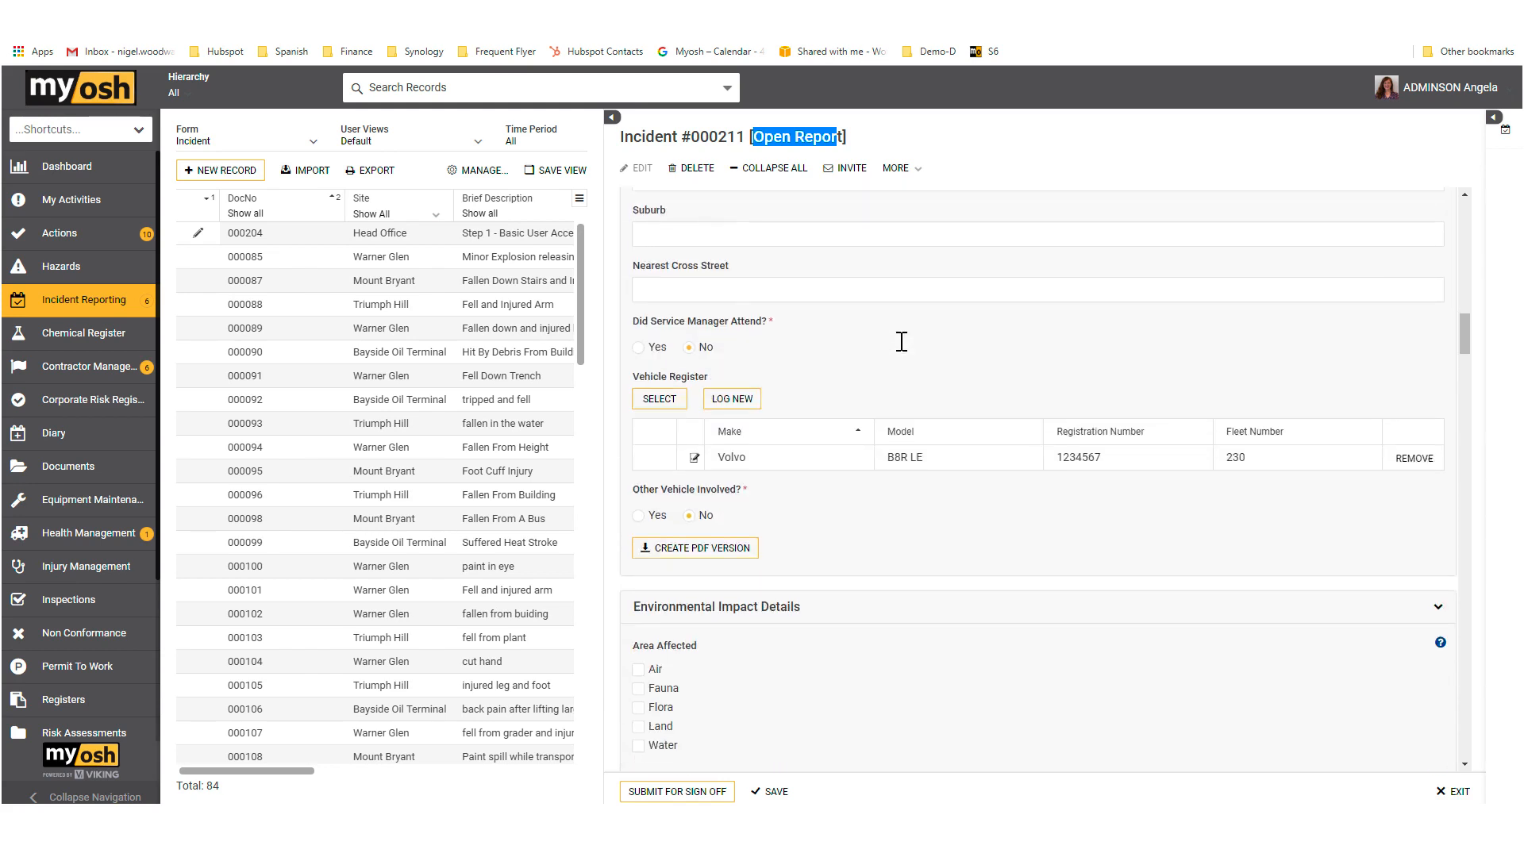
pyautogui.scroll(-6, 903, 352)
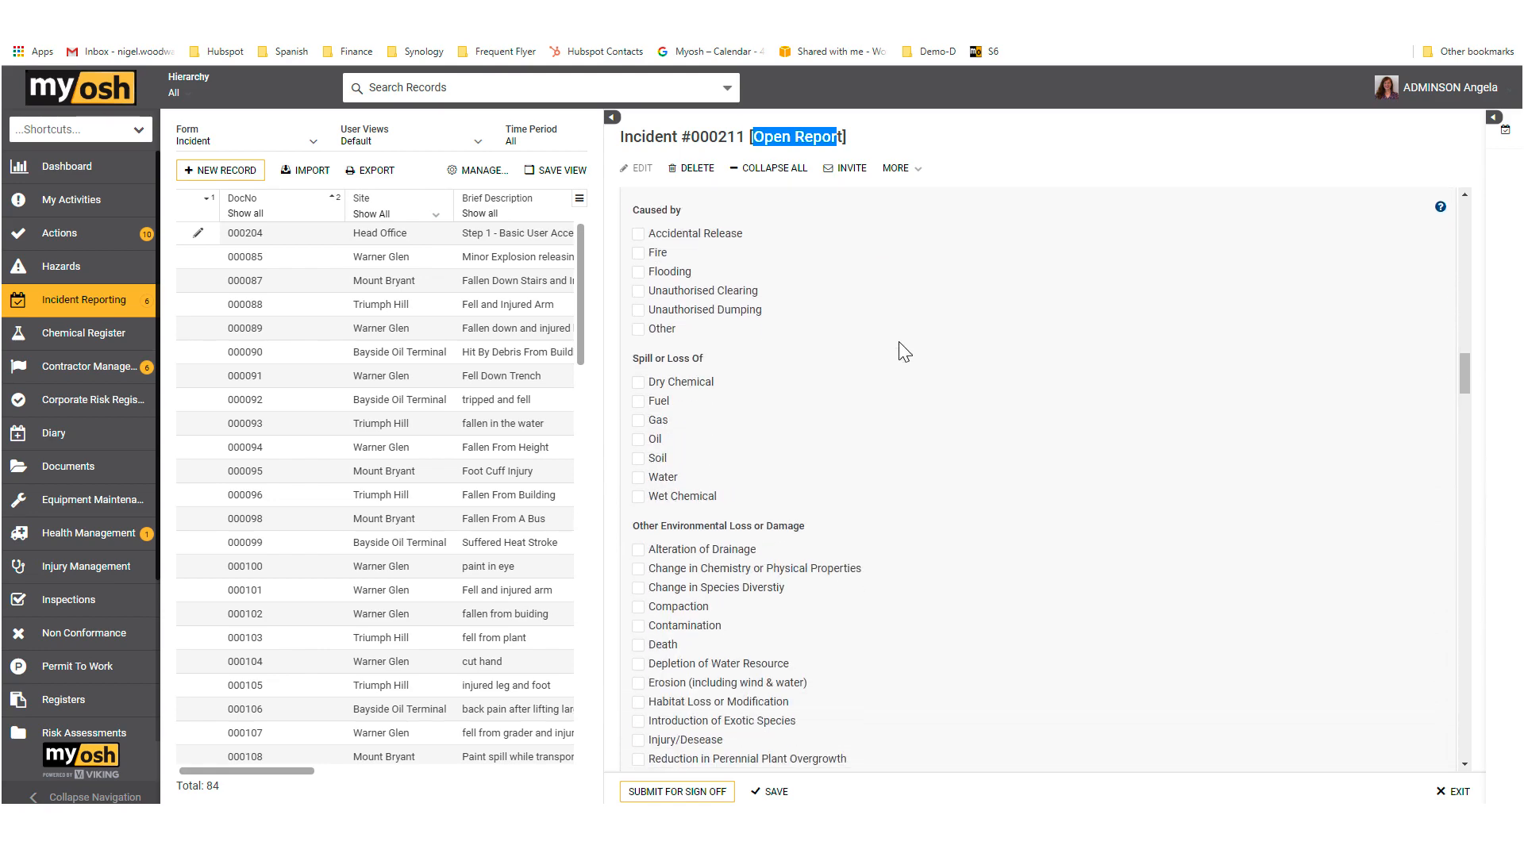
pyautogui.scroll(-5, 901, 351)
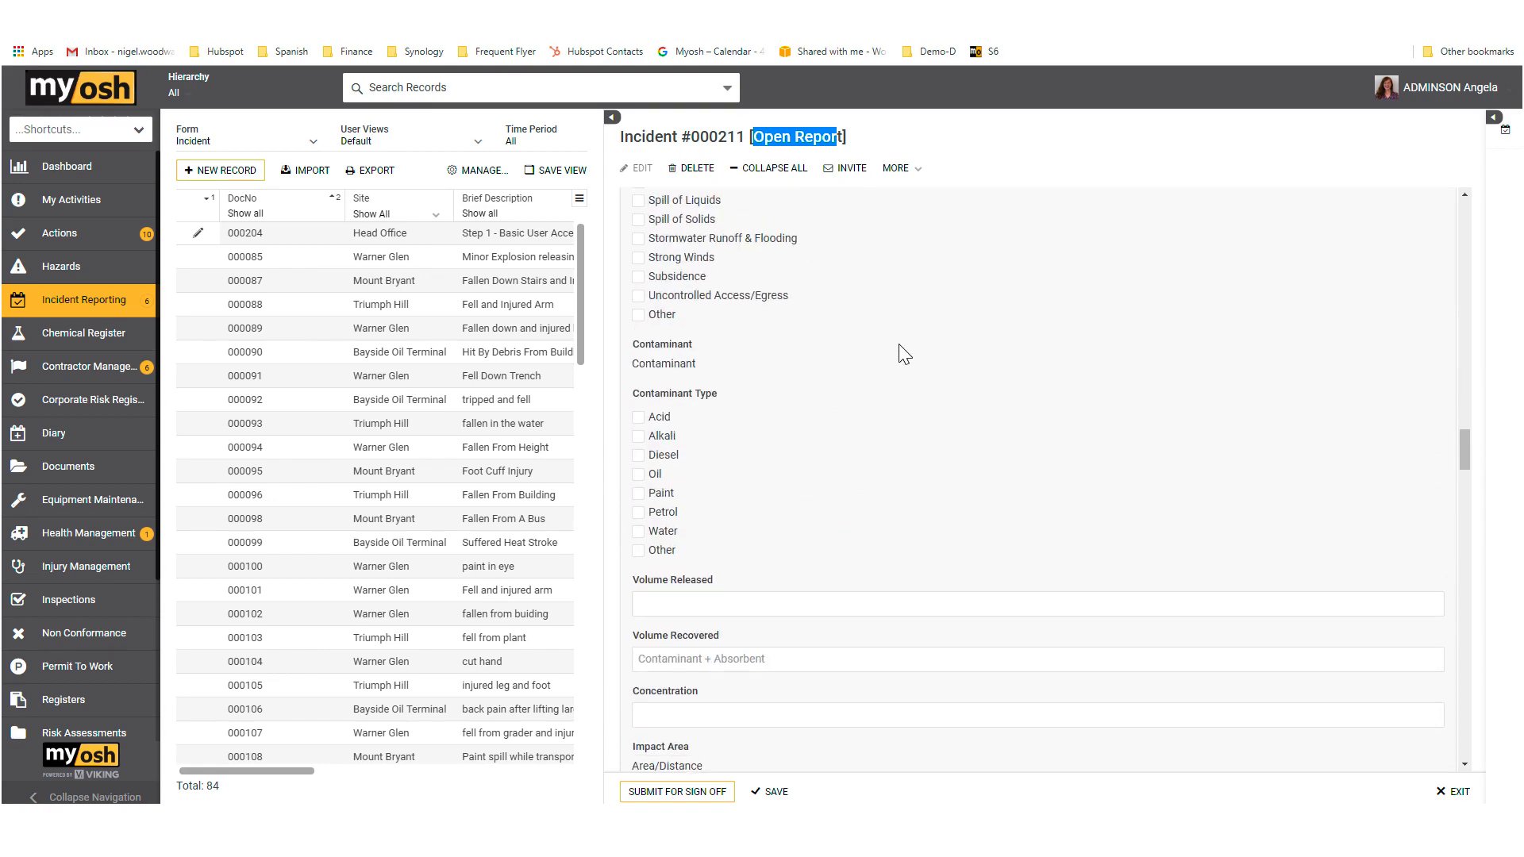
pyautogui.scroll(10, 900, 341)
pyautogui.scroll(4, 896, 330)
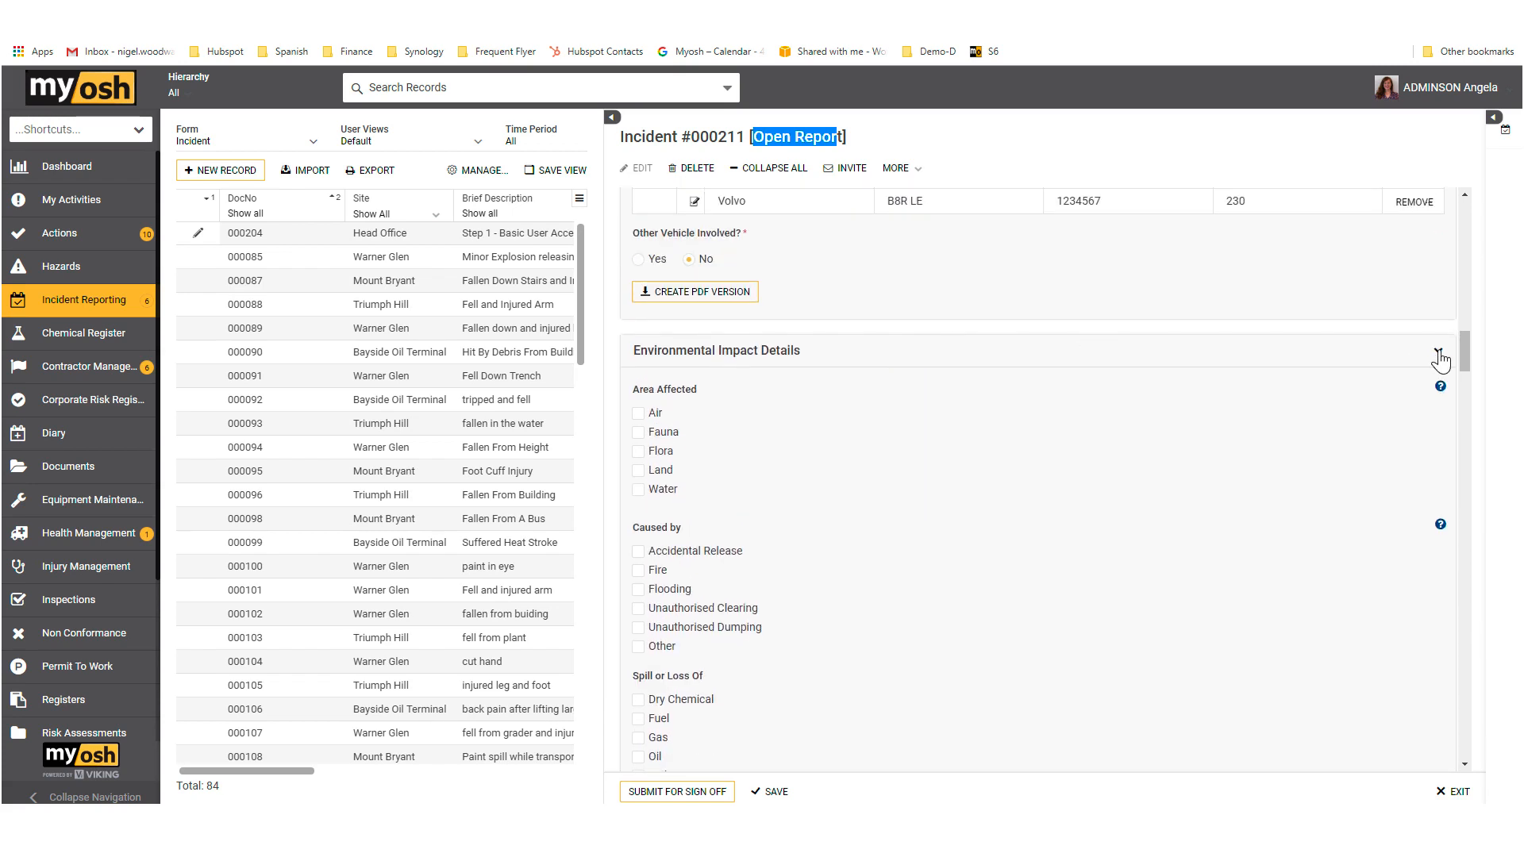
pyautogui.click(1434, 356)
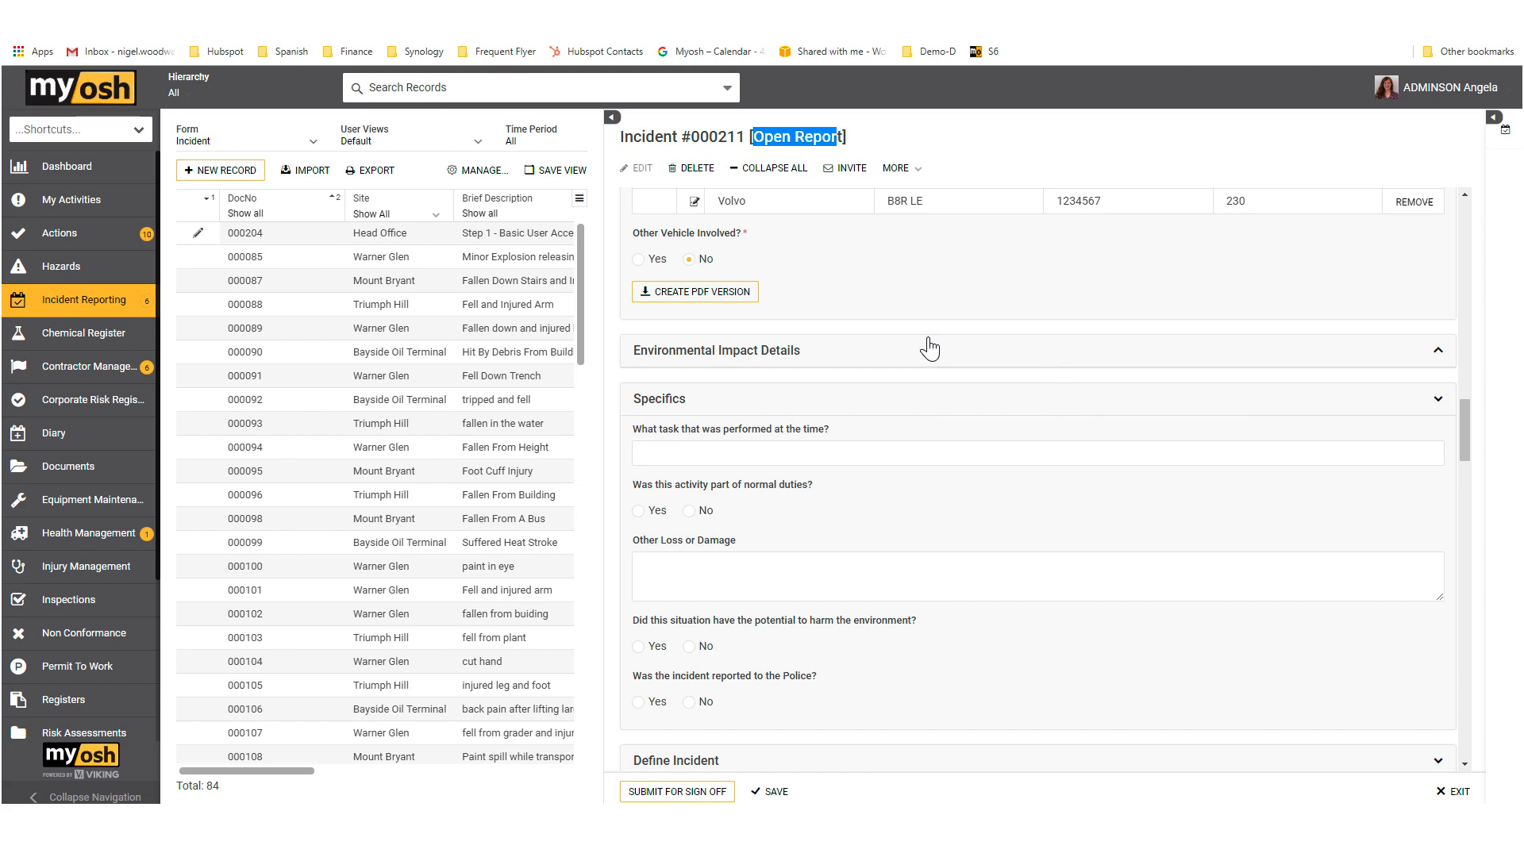
# Step: Examine the Specifics, Define Incident, Supervisor and Investigation sections and the list of Immediate Contributing Factors
pyautogui.scroll(-1, 927, 343)
pyautogui.scroll(-1, 925, 337)
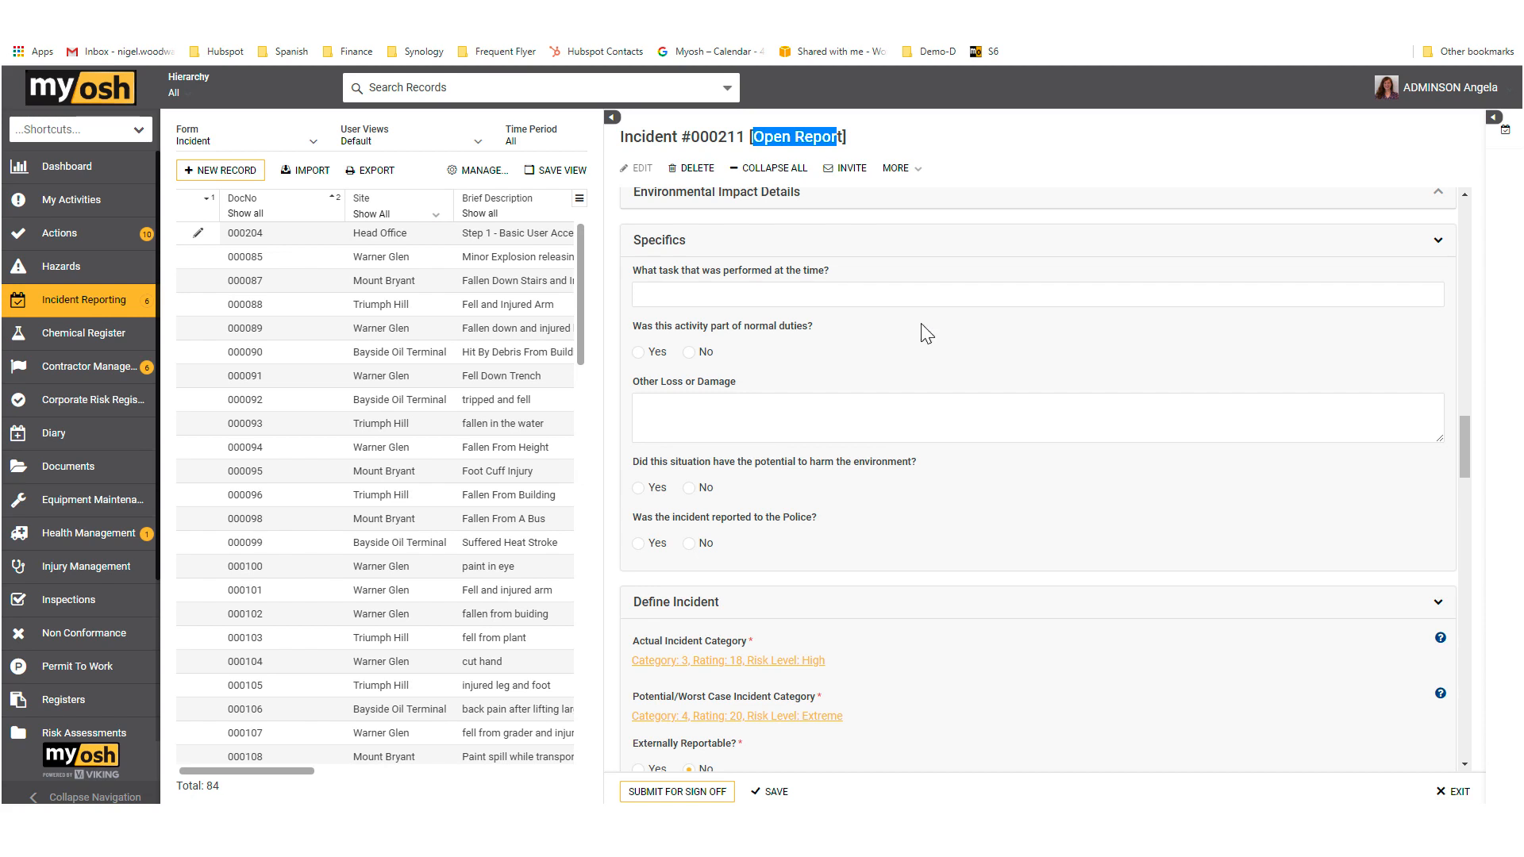
pyautogui.scroll(-4, 925, 333)
pyautogui.scroll(-1, 927, 321)
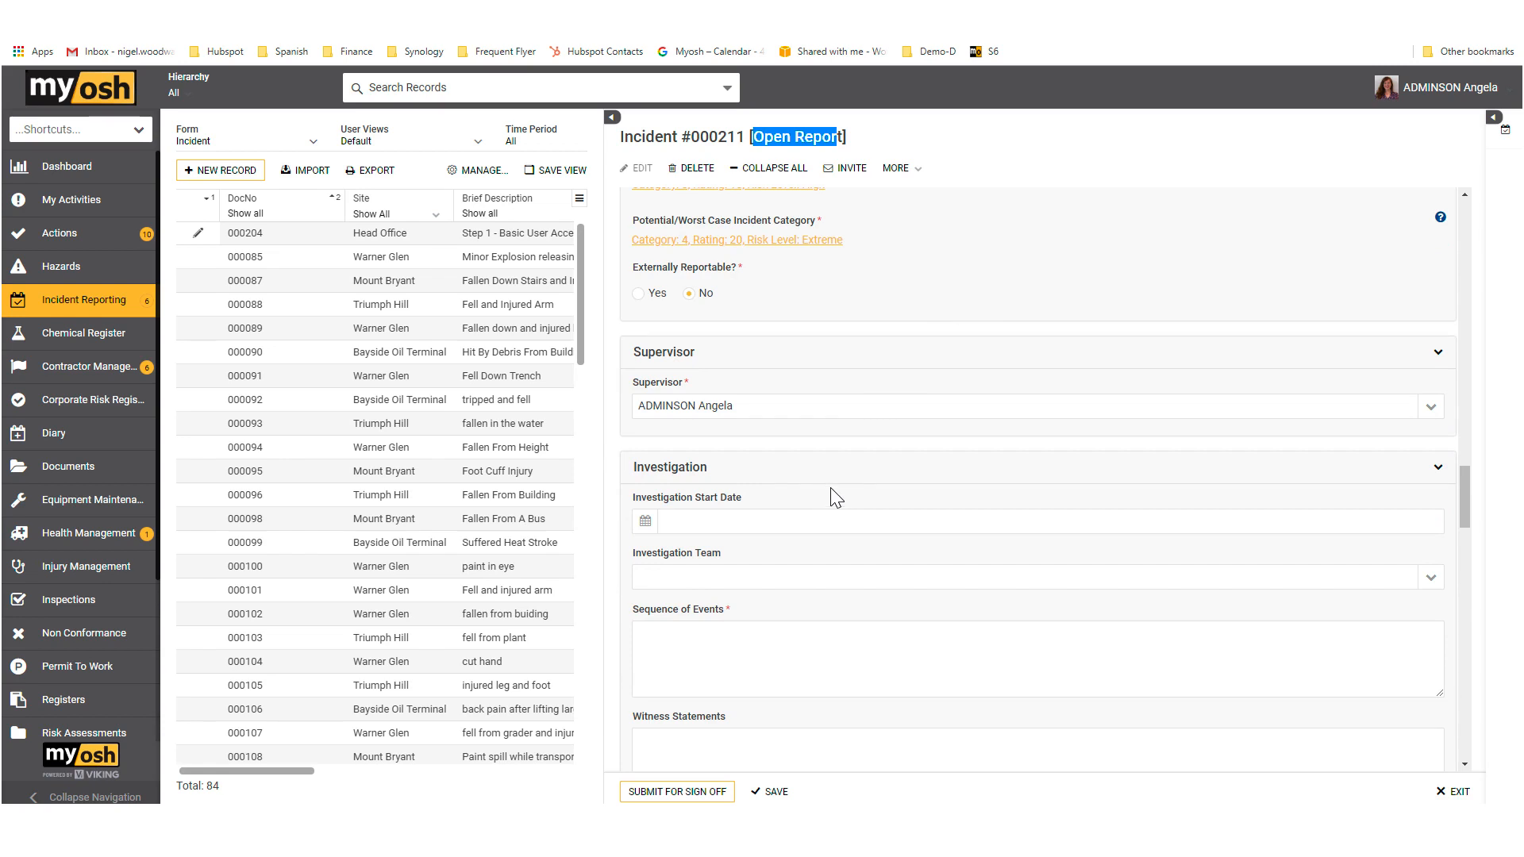
pyautogui.scroll(-5, 831, 487)
pyautogui.scroll(-2, 840, 488)
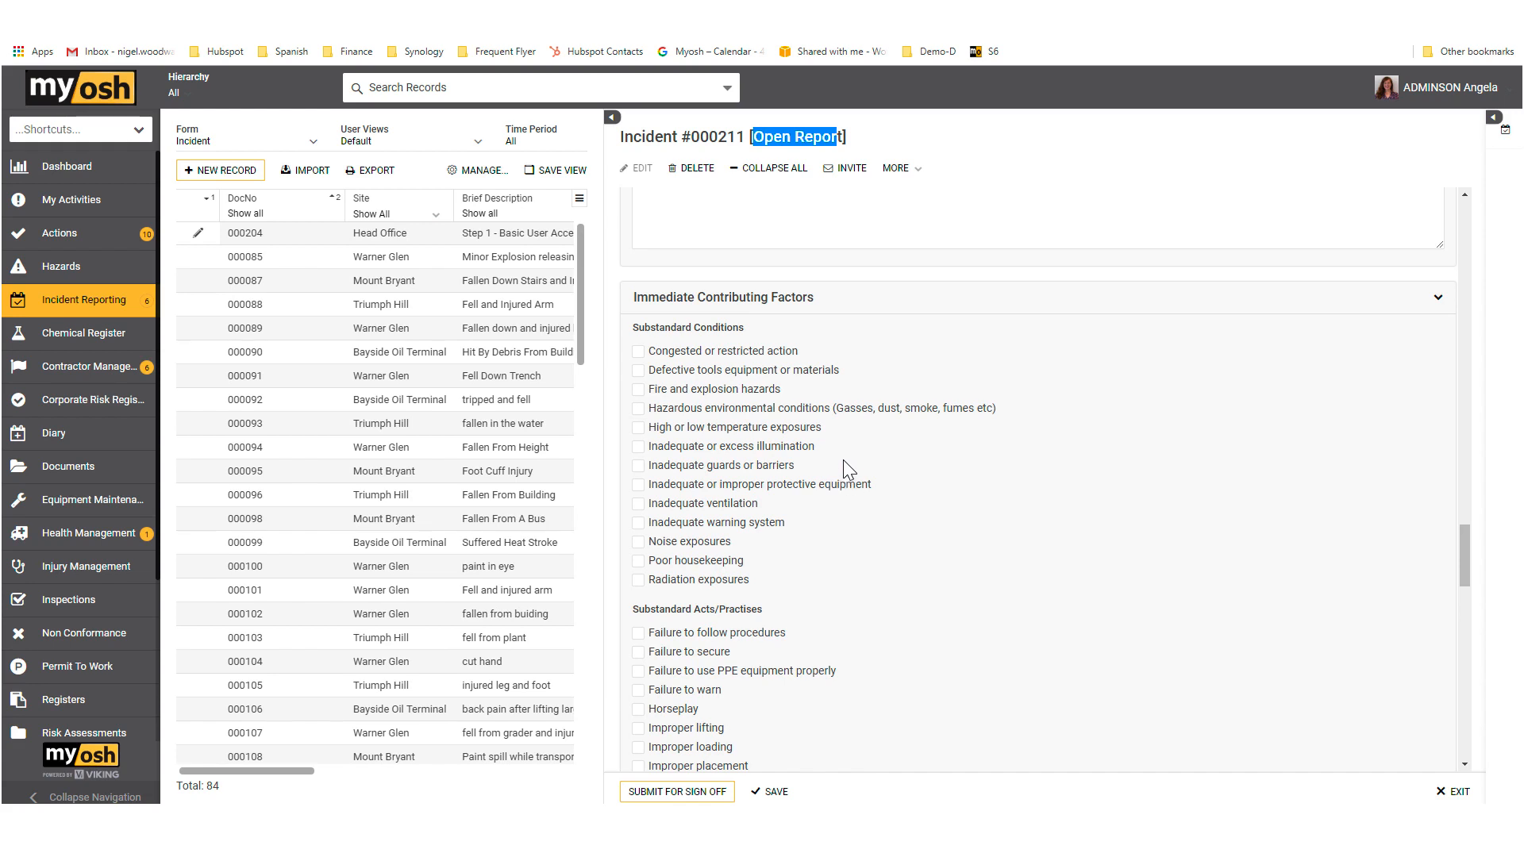
pyautogui.scroll(3, 844, 477)
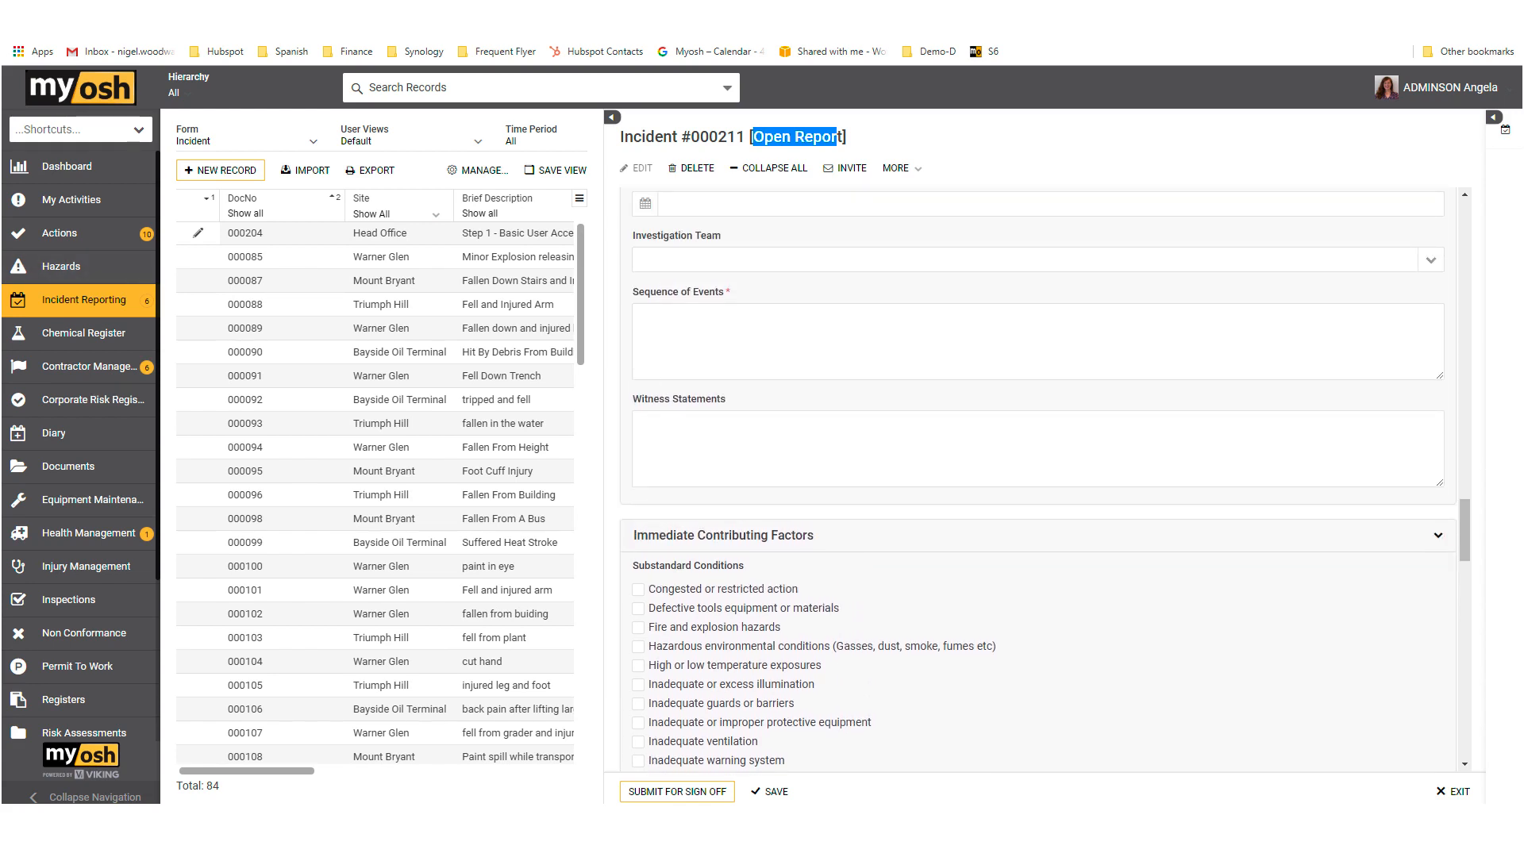
pyautogui.scroll(6, 804, 418)
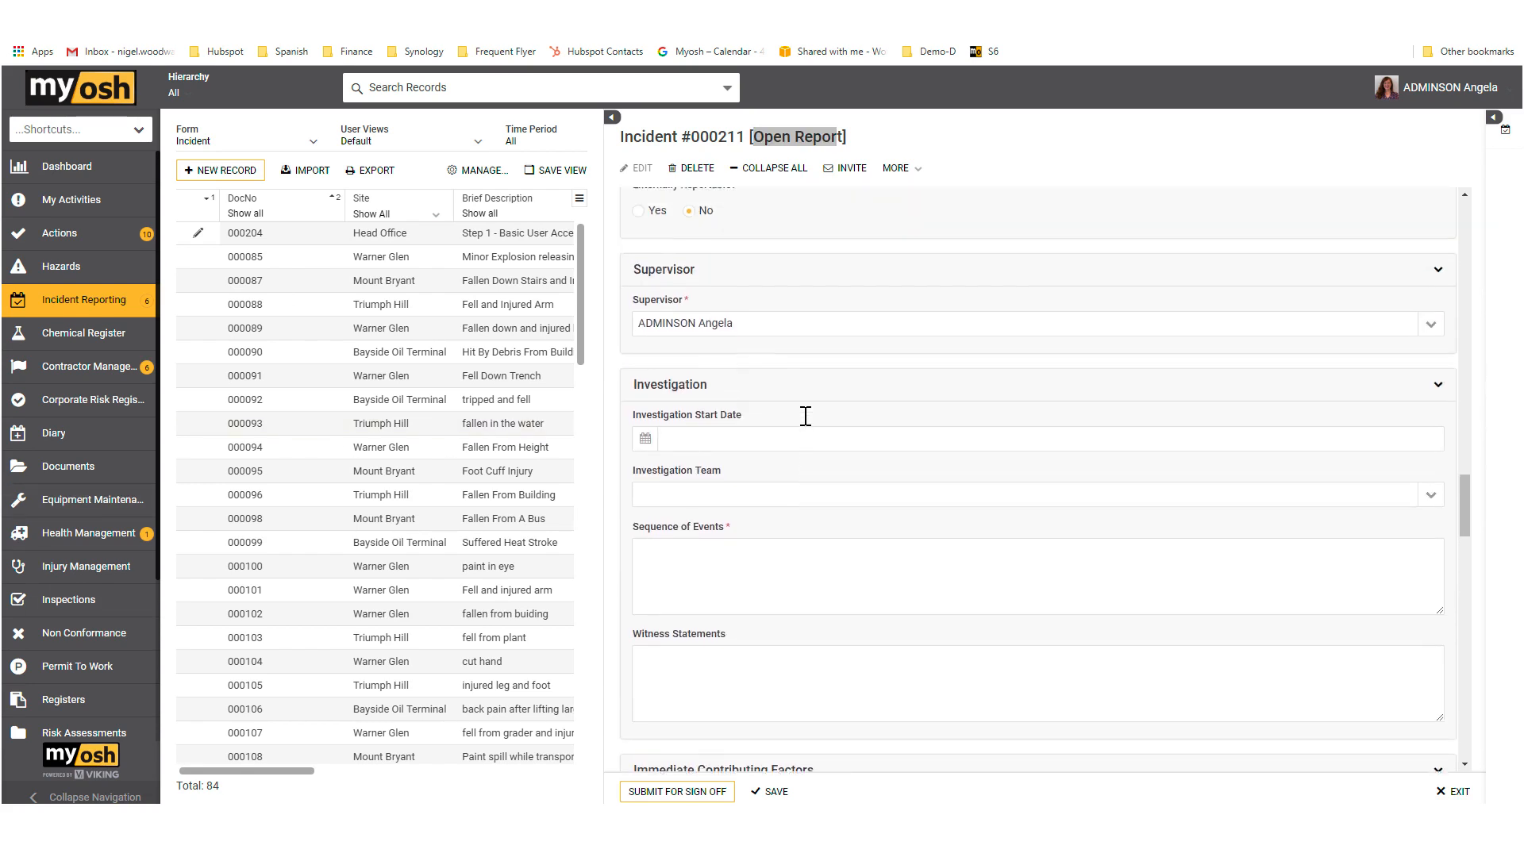
pyautogui.scroll(4, 804, 414)
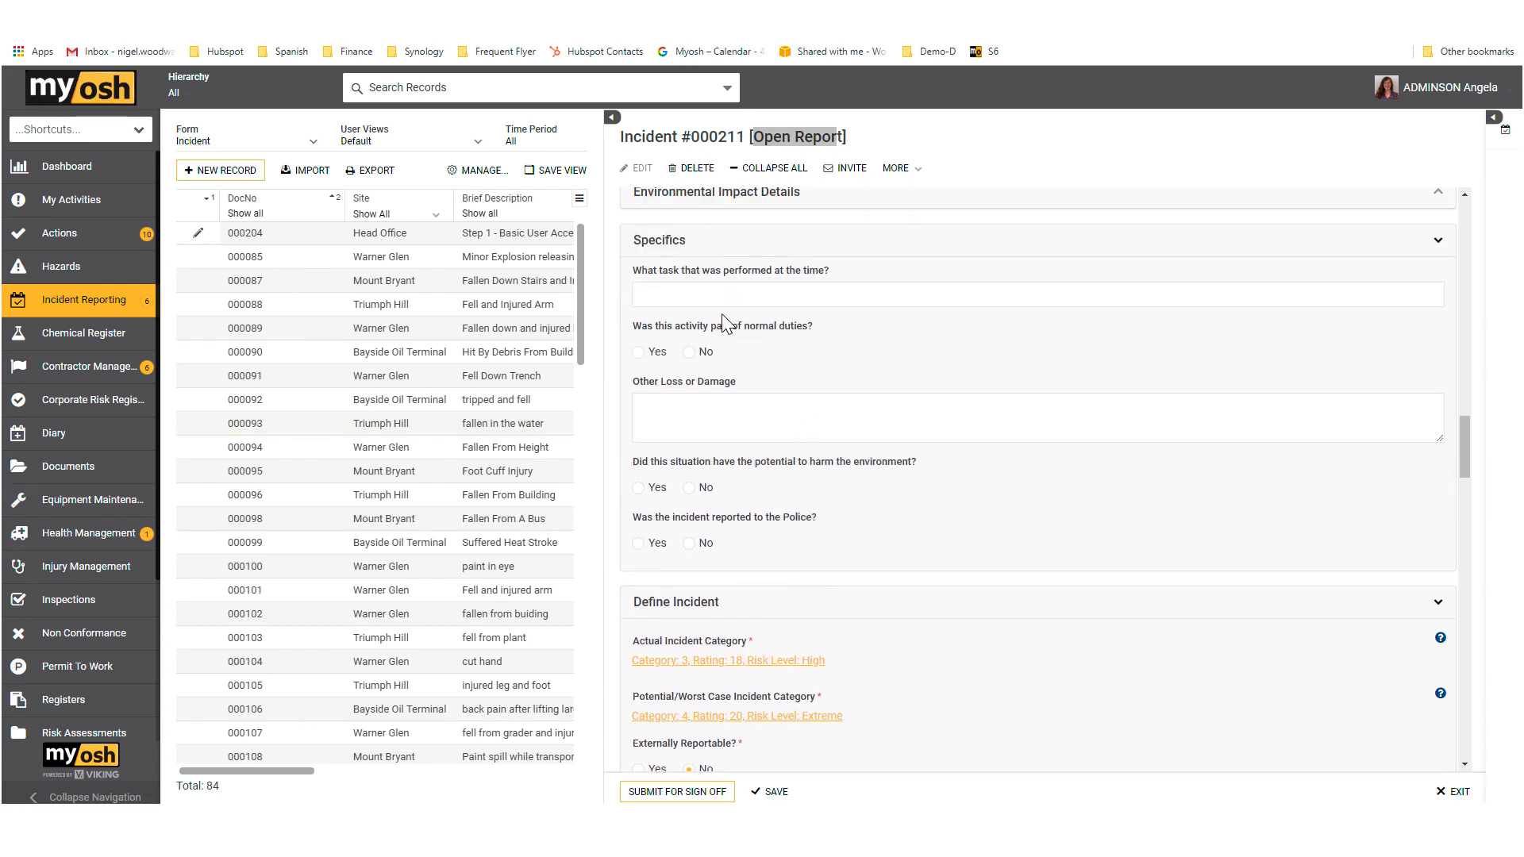
# Step: Complete Specifics with "Details" for the task, other loss and police station, Yes to all three questions, and the officer's name
pyautogui.click(708, 296)
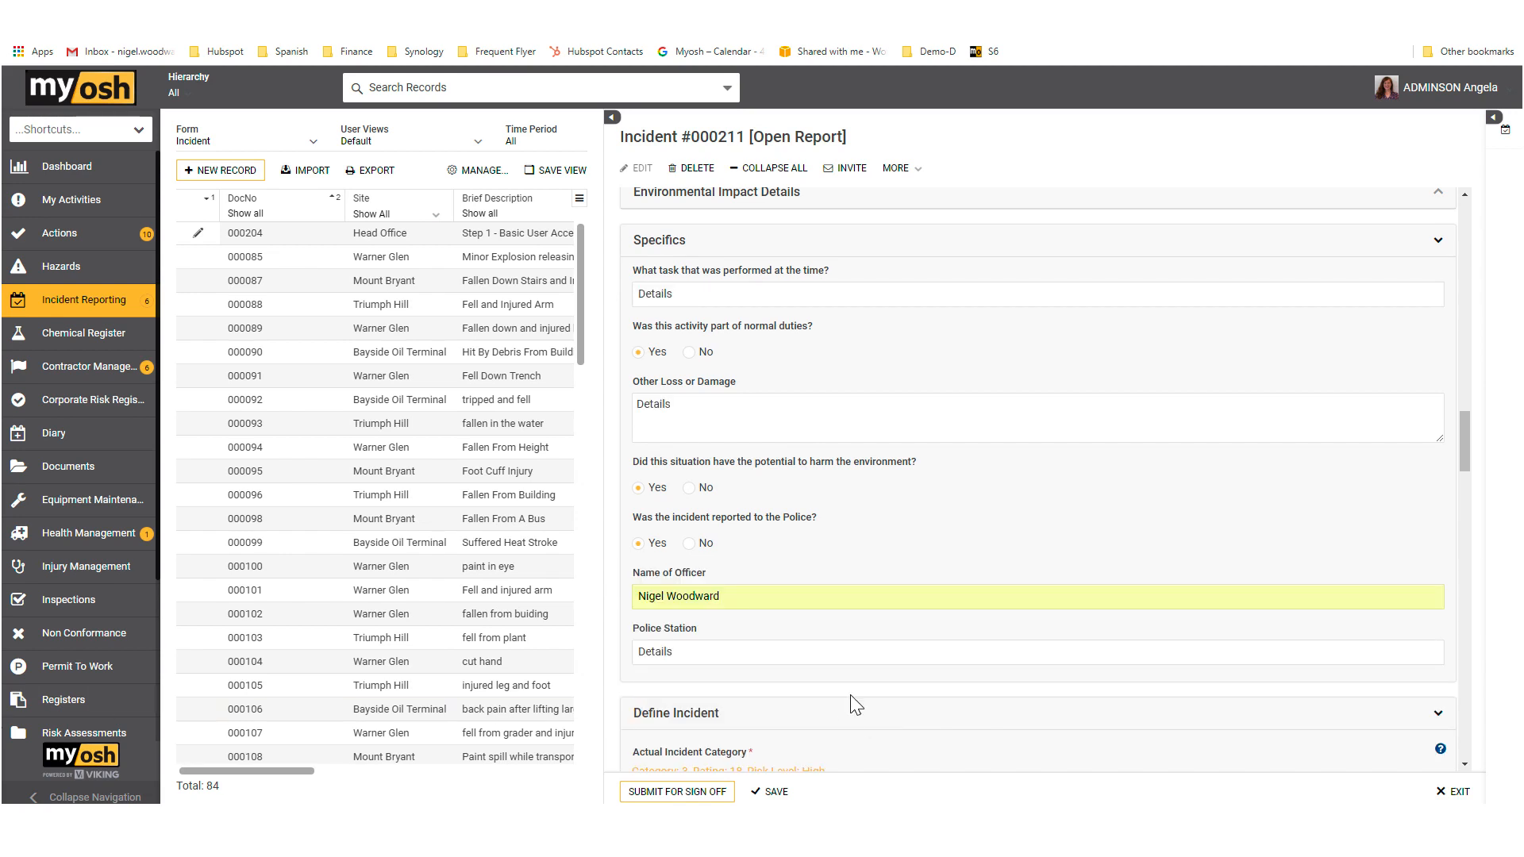
# Step: Fill in Investigation with start date 08/02/2019, three team members, and "Details" for Sequence of Events and Witness Statements
pyautogui.scroll(-5, 851, 699)
pyautogui.scroll(-4, 852, 702)
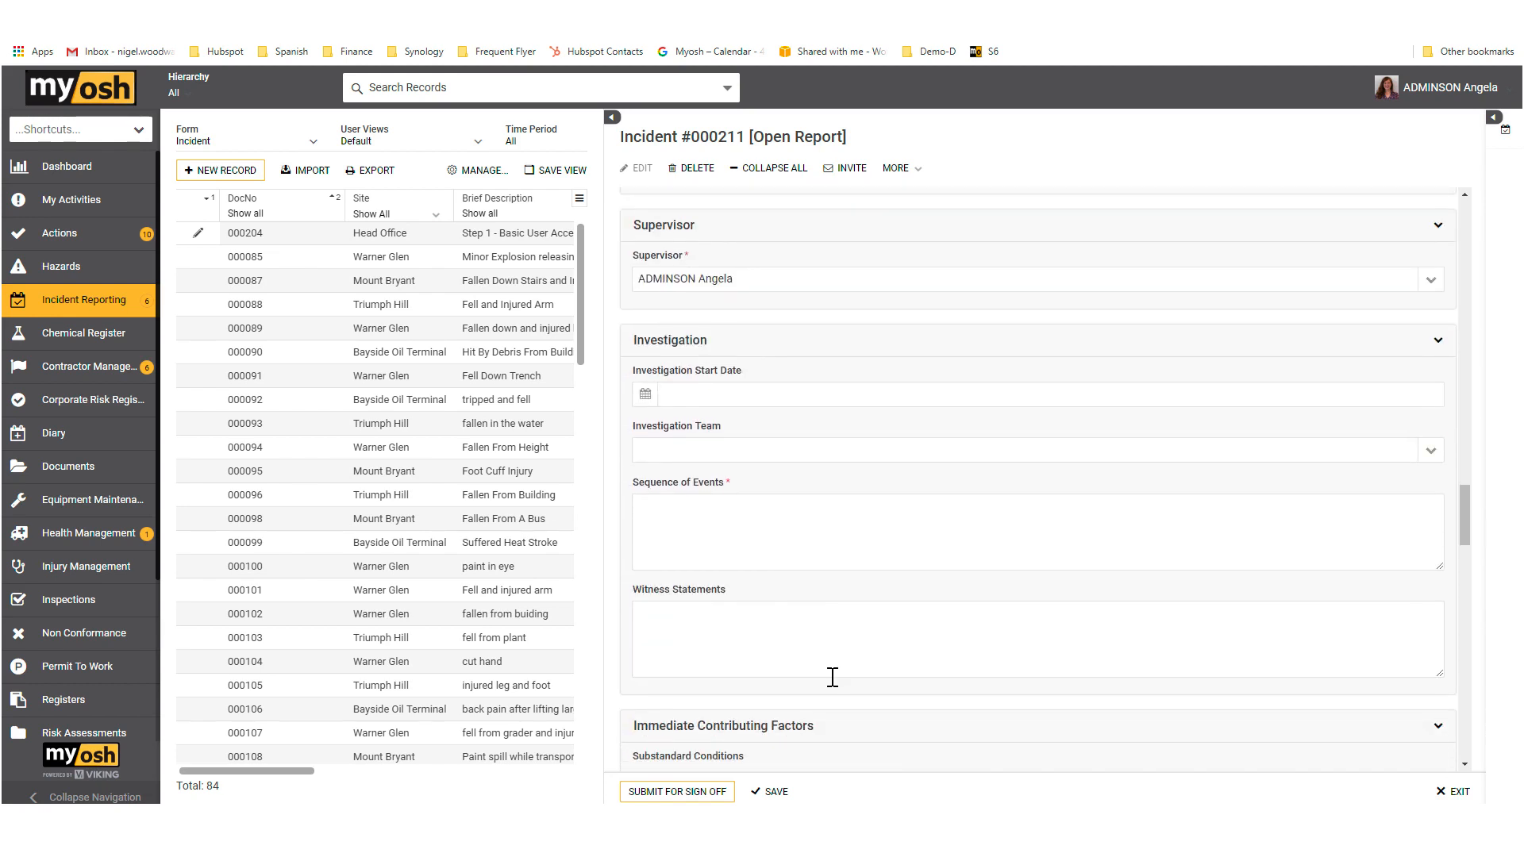
pyautogui.scroll(-1, 836, 675)
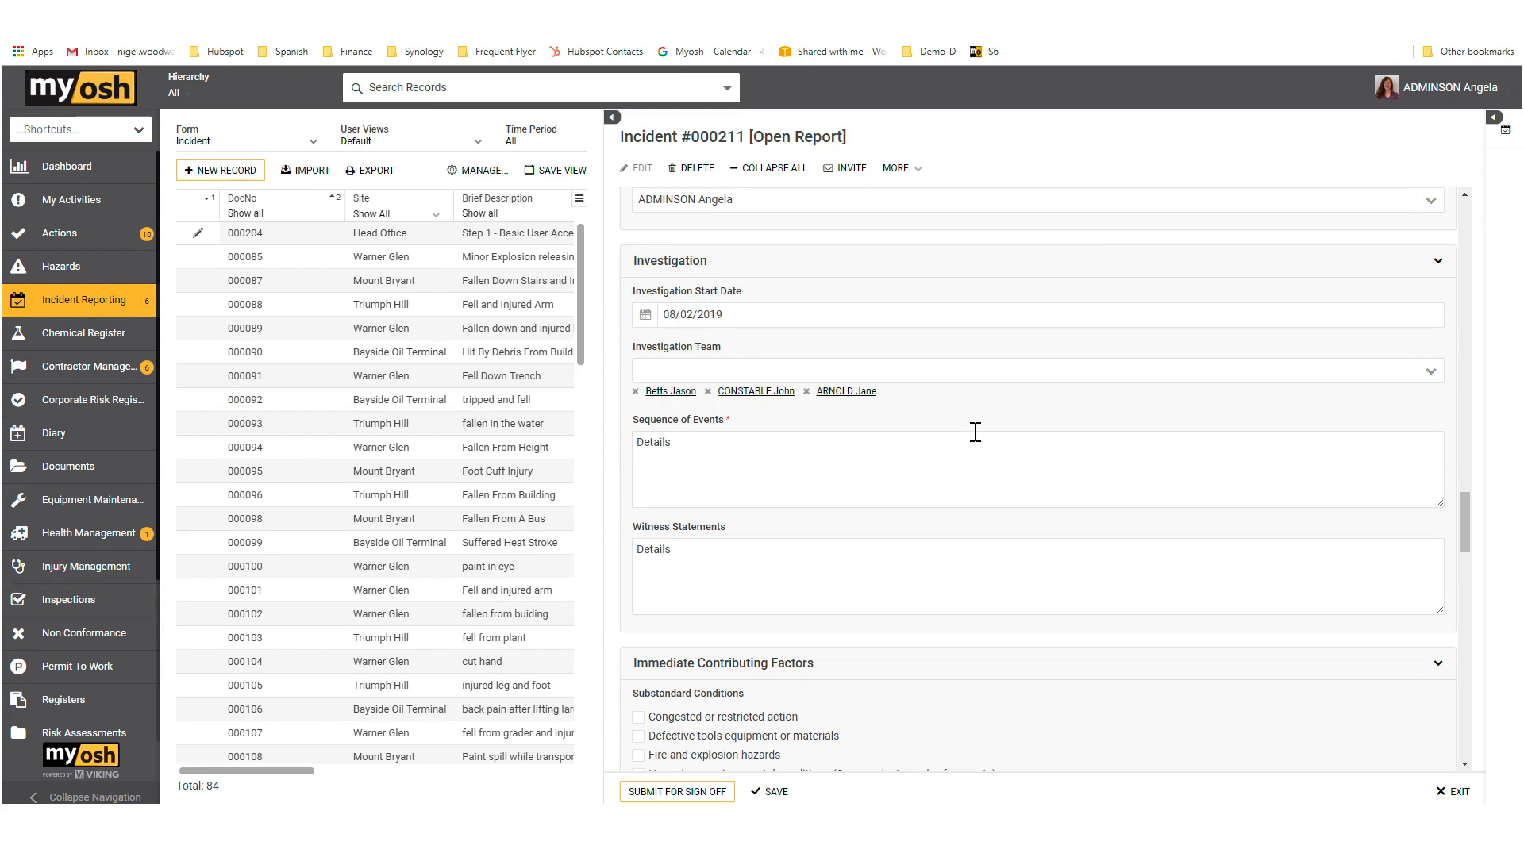
# Step: Mark Operating at improper speed and Operating without authority as substandard acts, and enter "Details" for the Immediate Contributing Factors Details
pyautogui.scroll(-5, 973, 444)
pyautogui.scroll(-1, 962, 460)
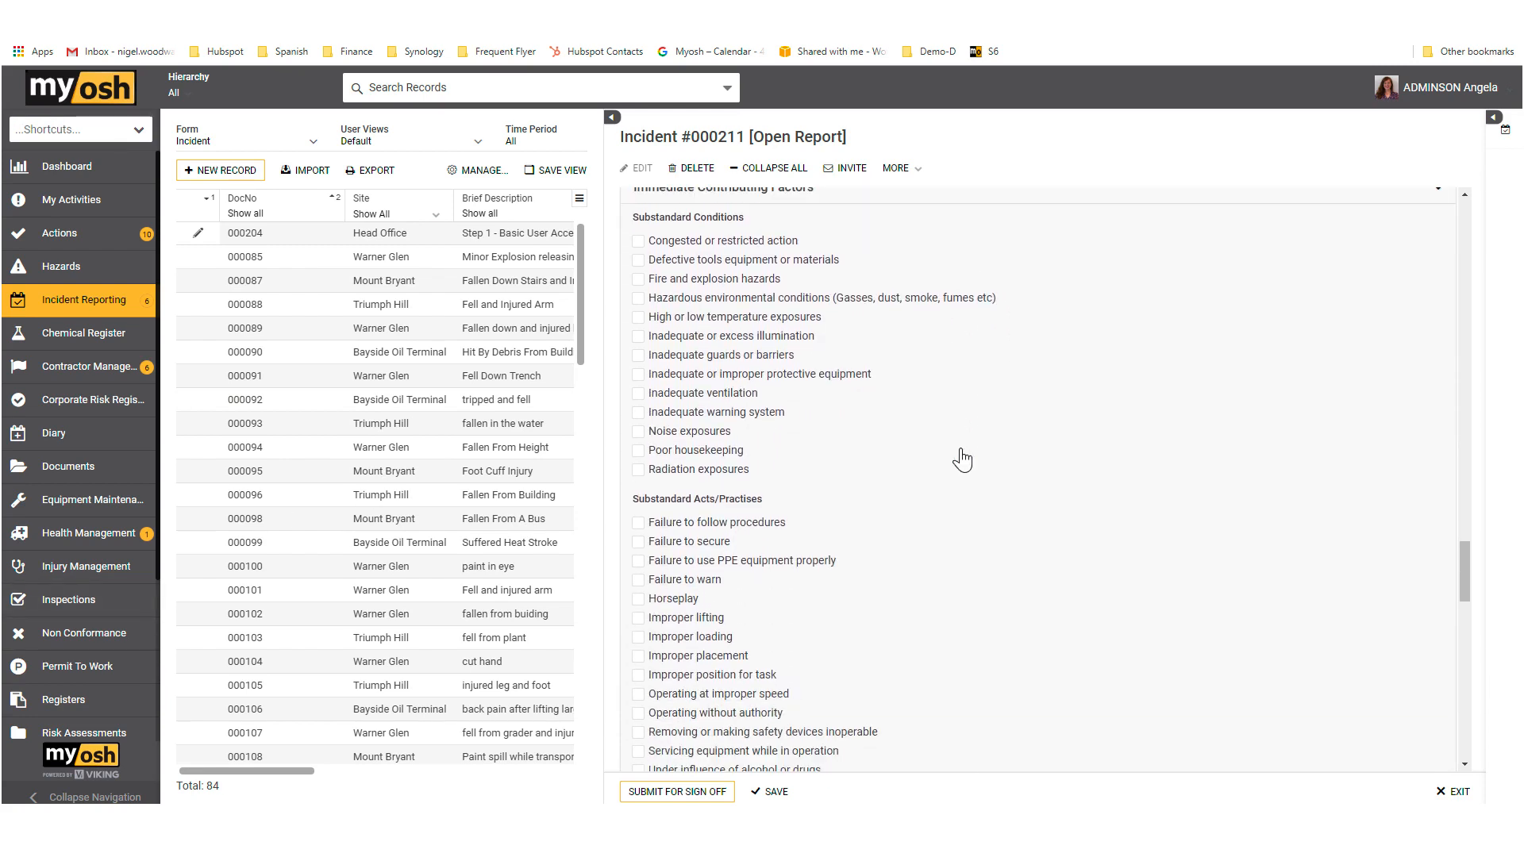
pyautogui.scroll(1, 962, 459)
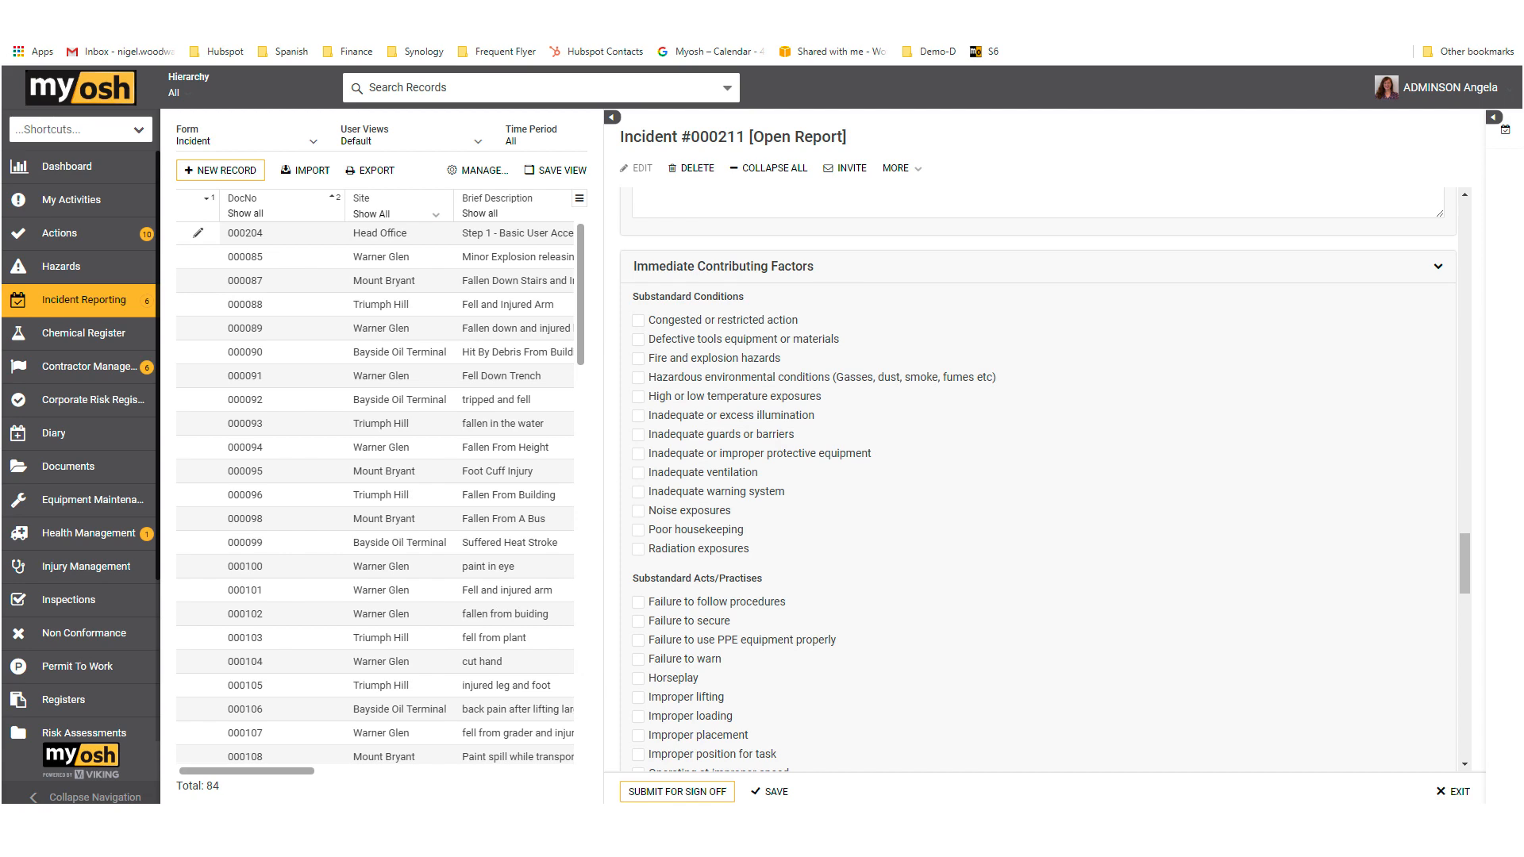
pyautogui.scroll(-5, 933, 516)
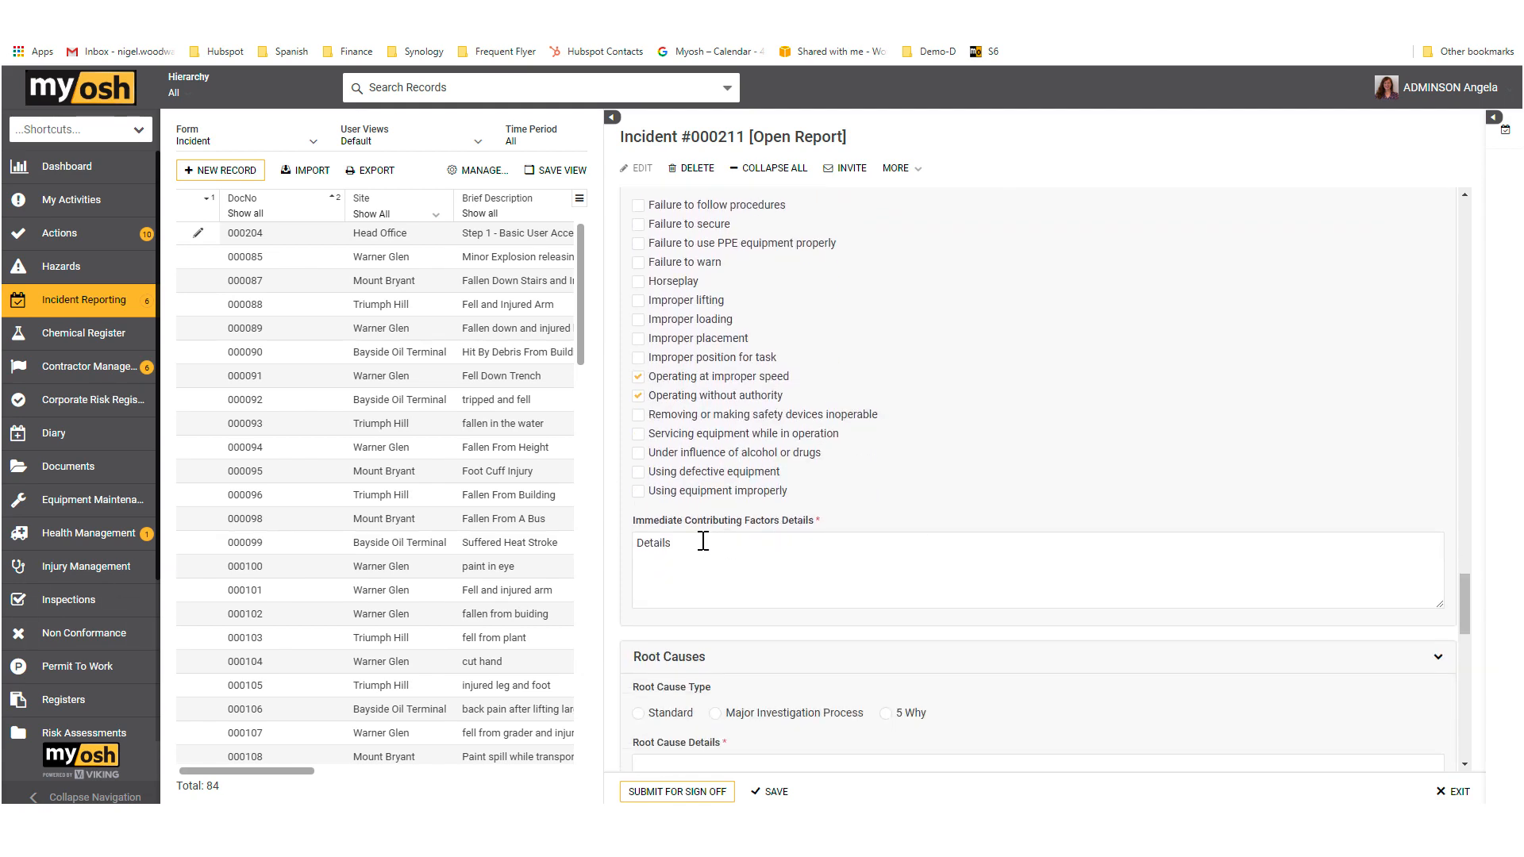
# Step: Select the Standard root cause type and examine the job/system, personal and contact factors it offers
pyautogui.scroll(-5, 713, 520)
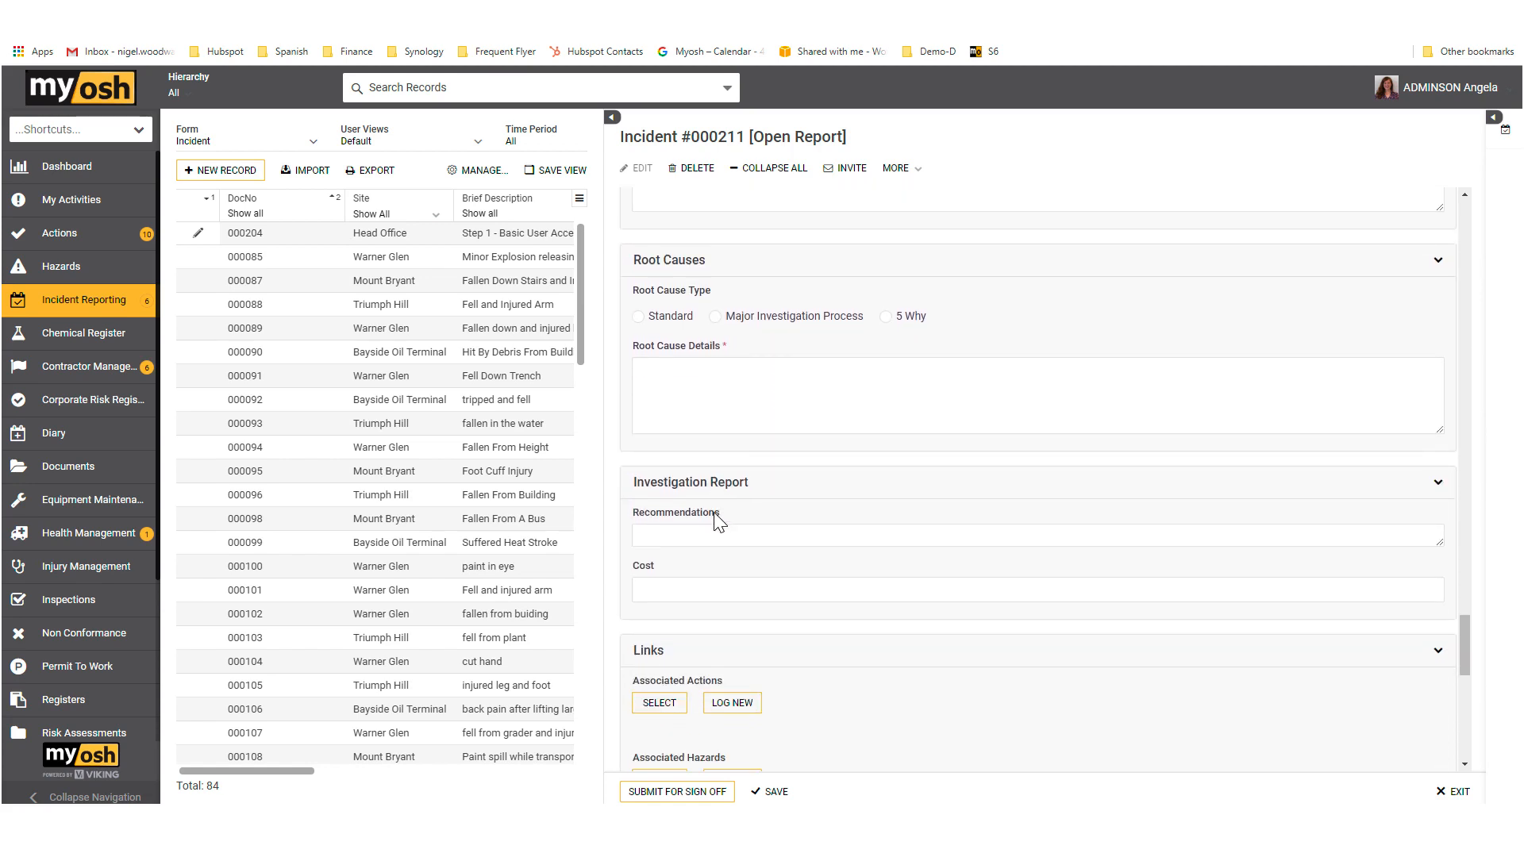
pyautogui.scroll(-1, 713, 516)
pyautogui.scroll(1, 713, 512)
pyautogui.click(638, 316)
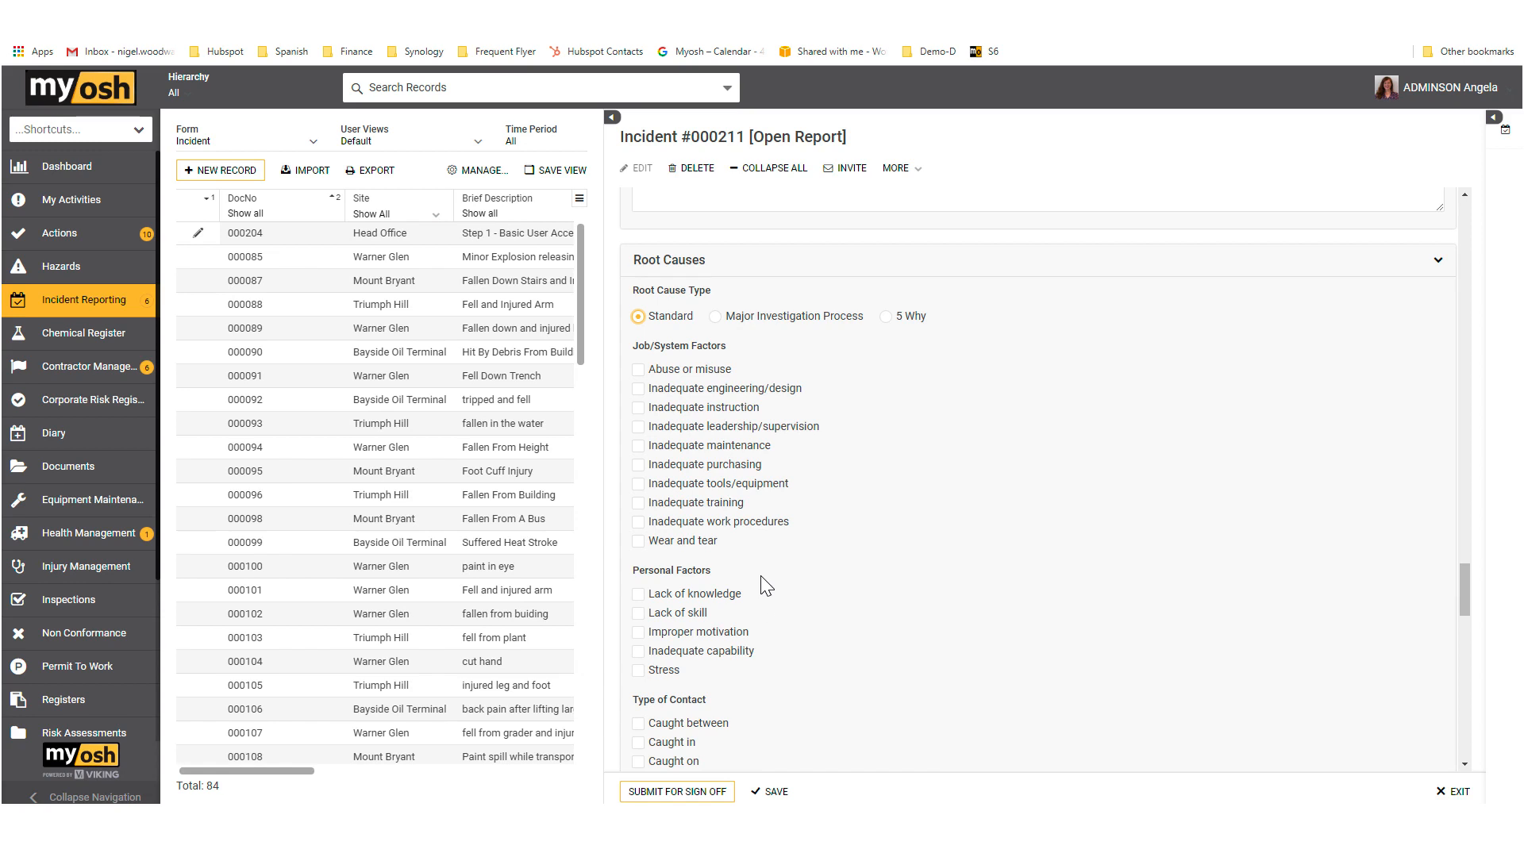
# Step: Examine the Major Investigation Process root cause type and its form, exit the form, and view the 5 Why questions
pyautogui.click(715, 317)
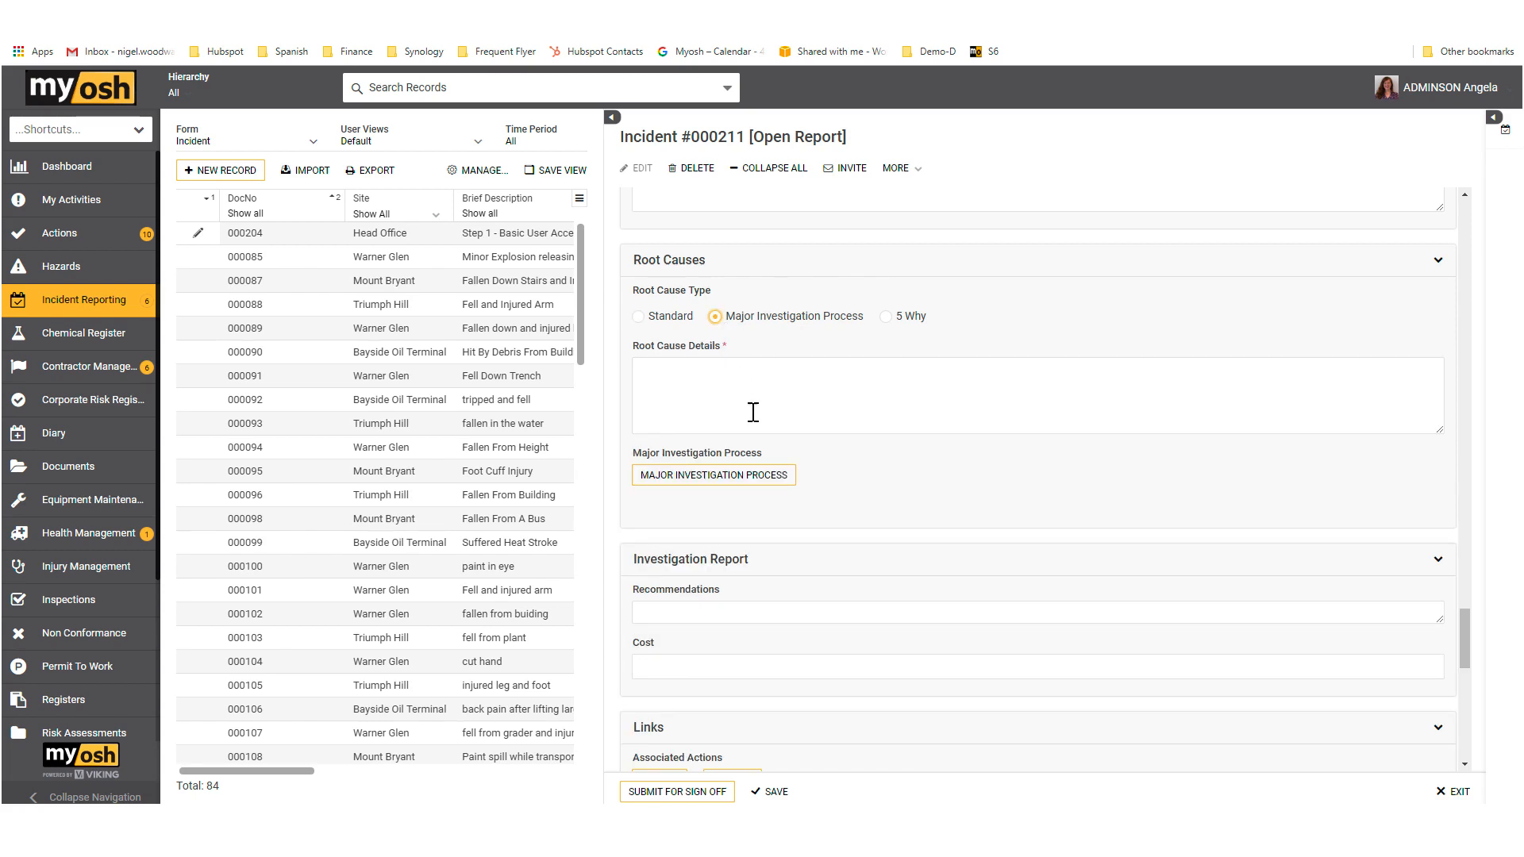
pyautogui.click(736, 475)
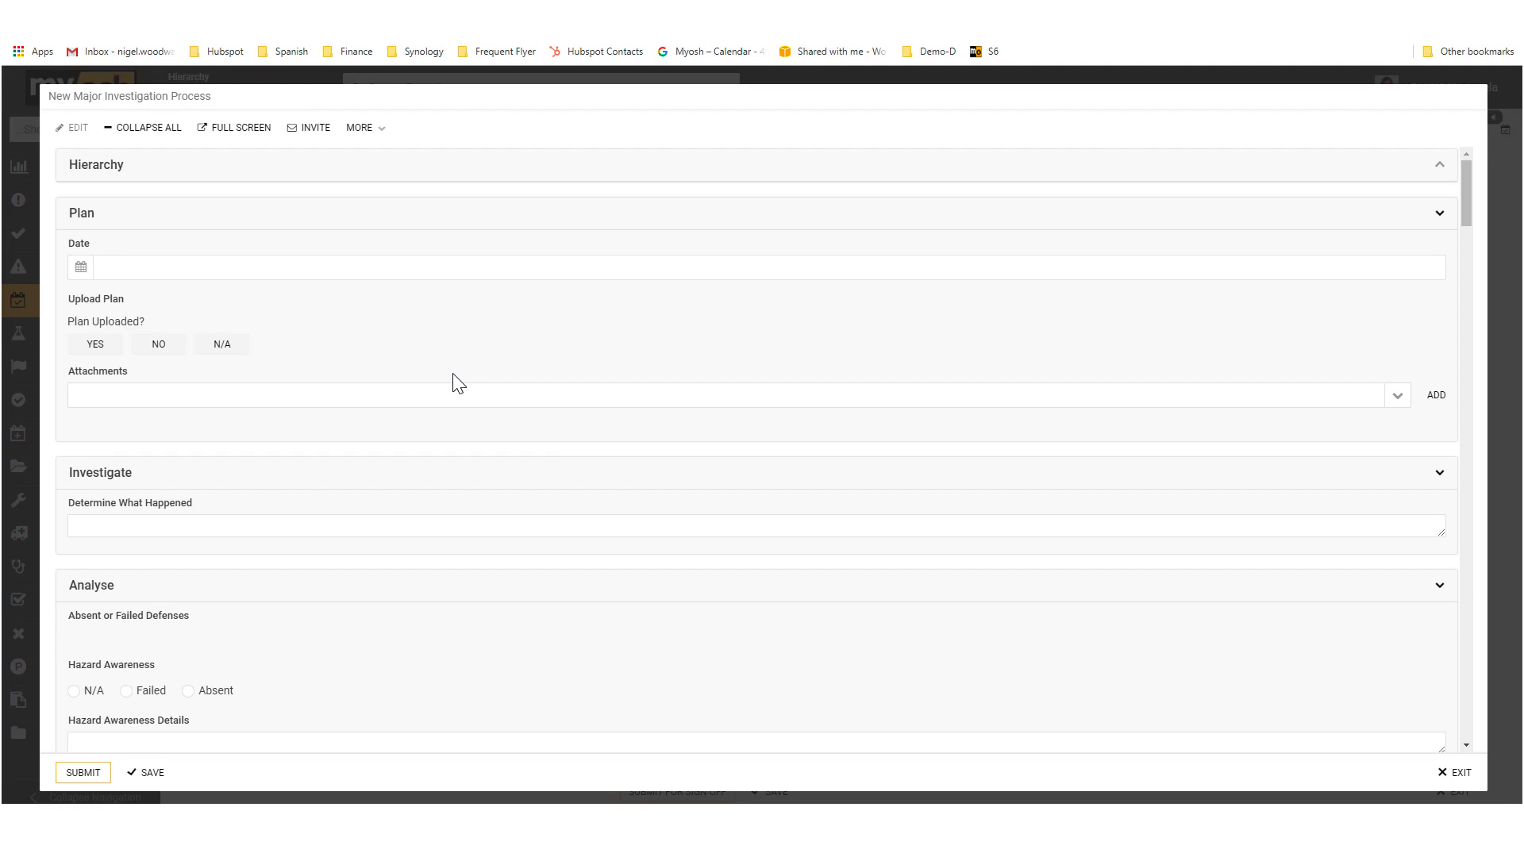
pyautogui.scroll(-3, 446, 385)
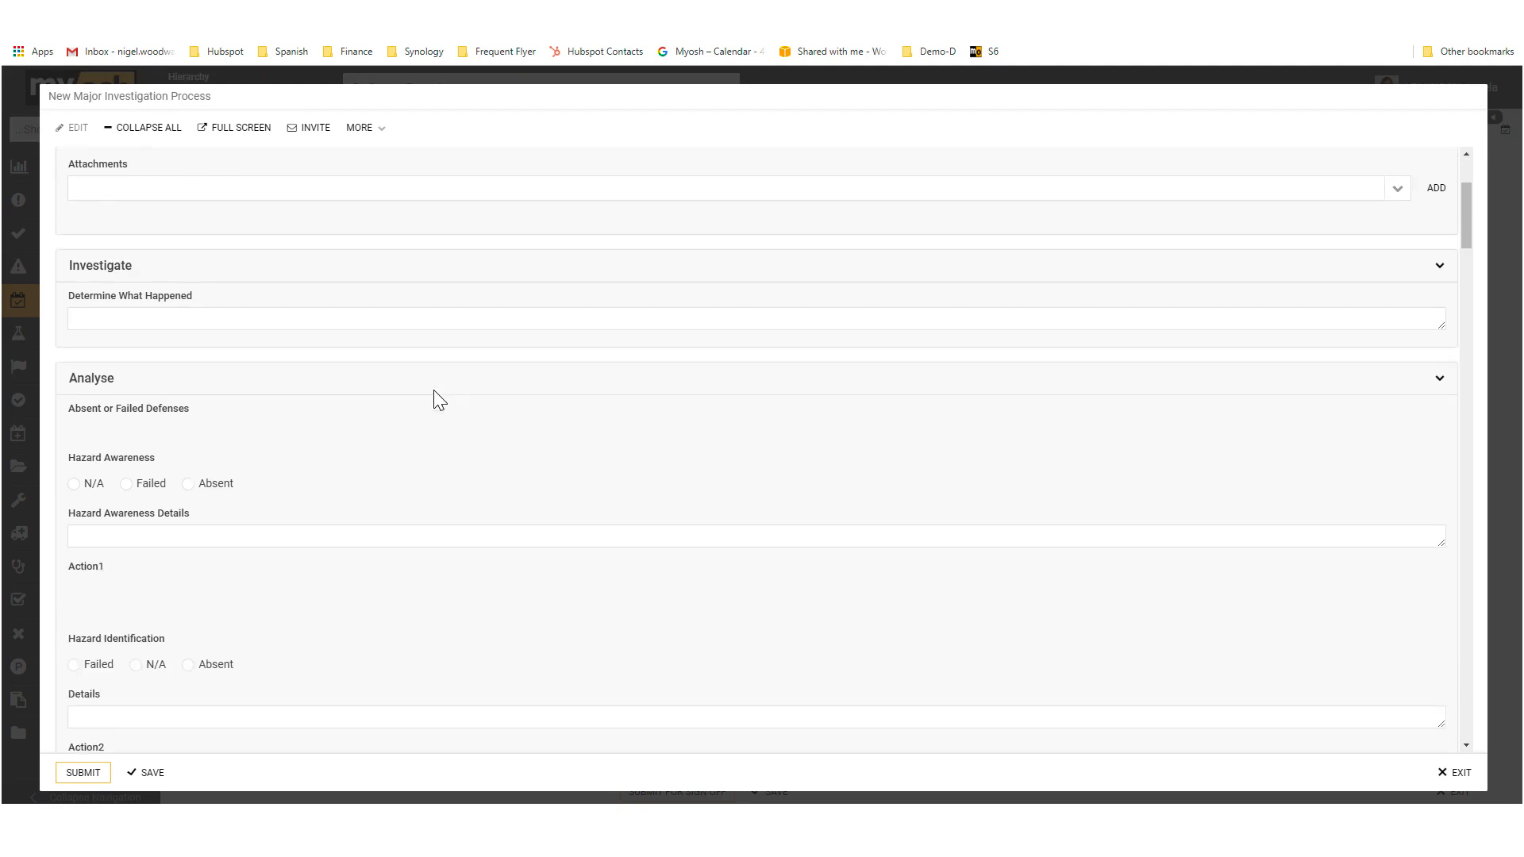
pyautogui.scroll(-1, 350, 397)
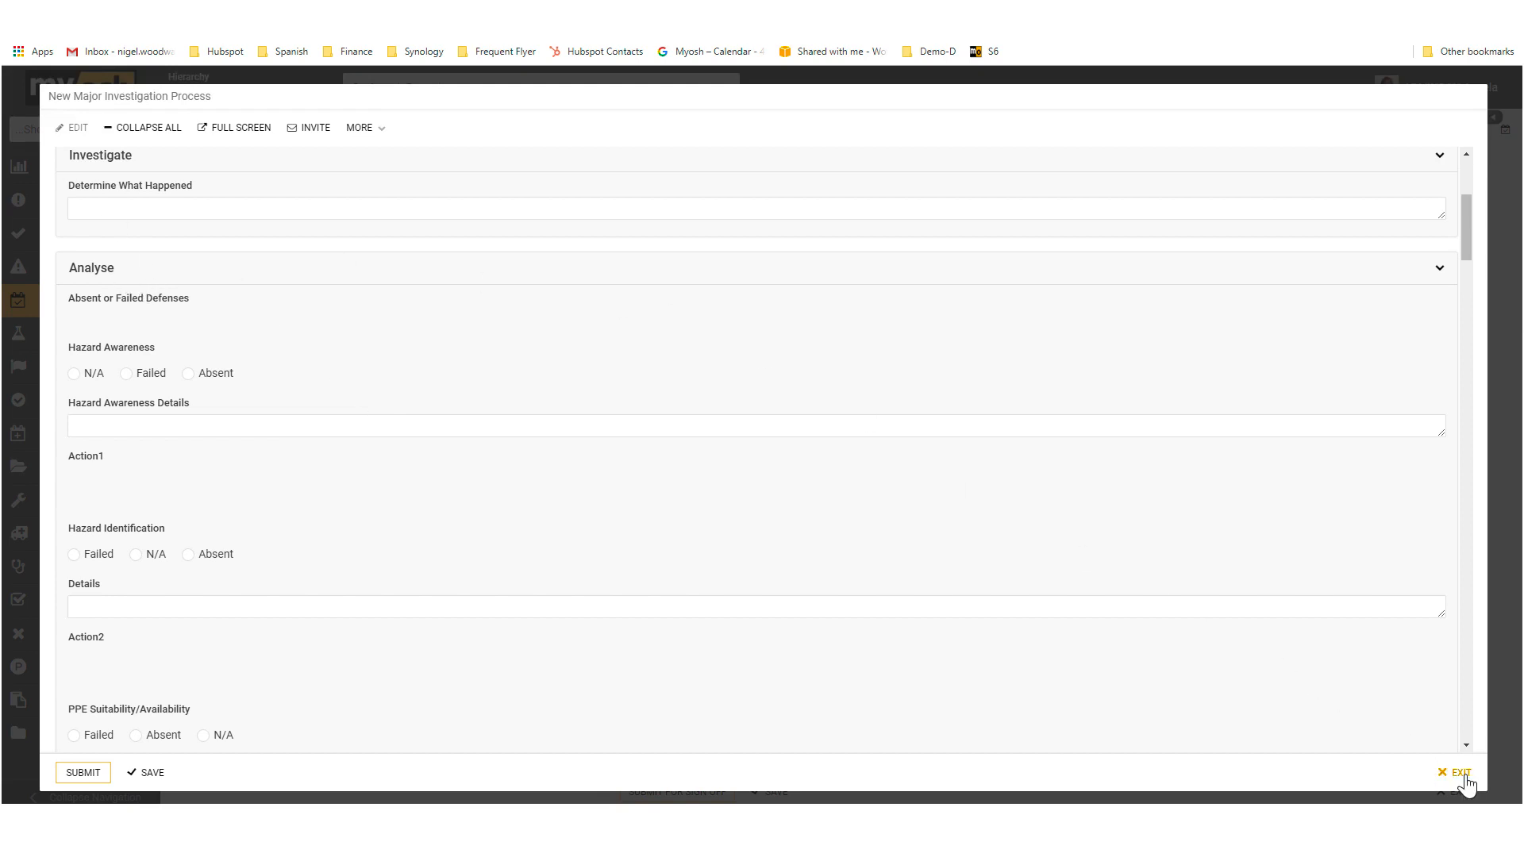
pyautogui.click(1456, 774)
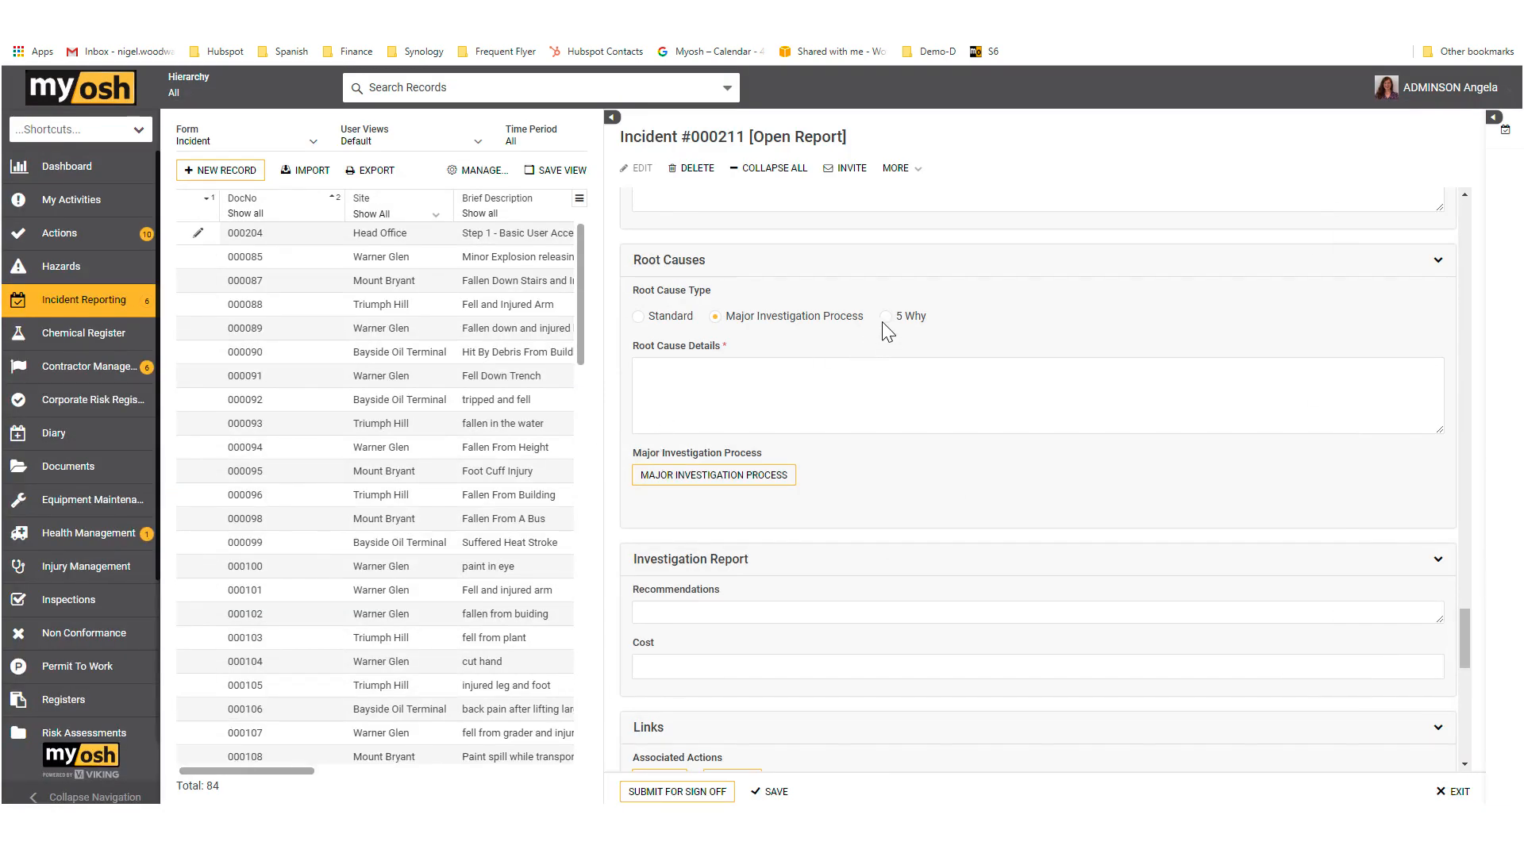
pyautogui.click(886, 318)
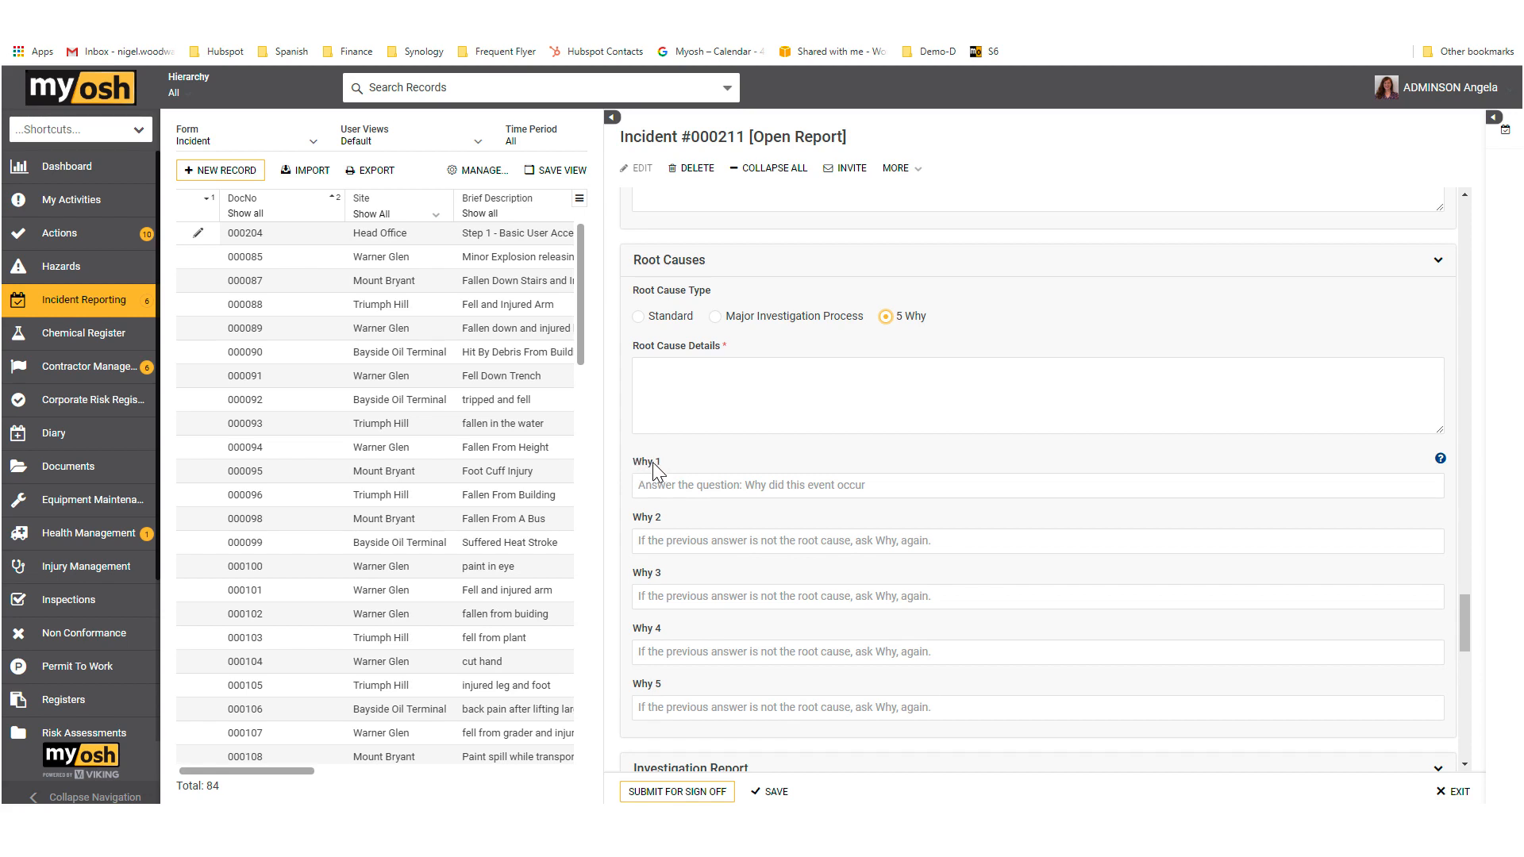
# Step: Set Root Cause Type to Standard and mark Inadequate instruction, Inadequate maintenance, Lack of skill and Improper motivation
pyautogui.click(638, 316)
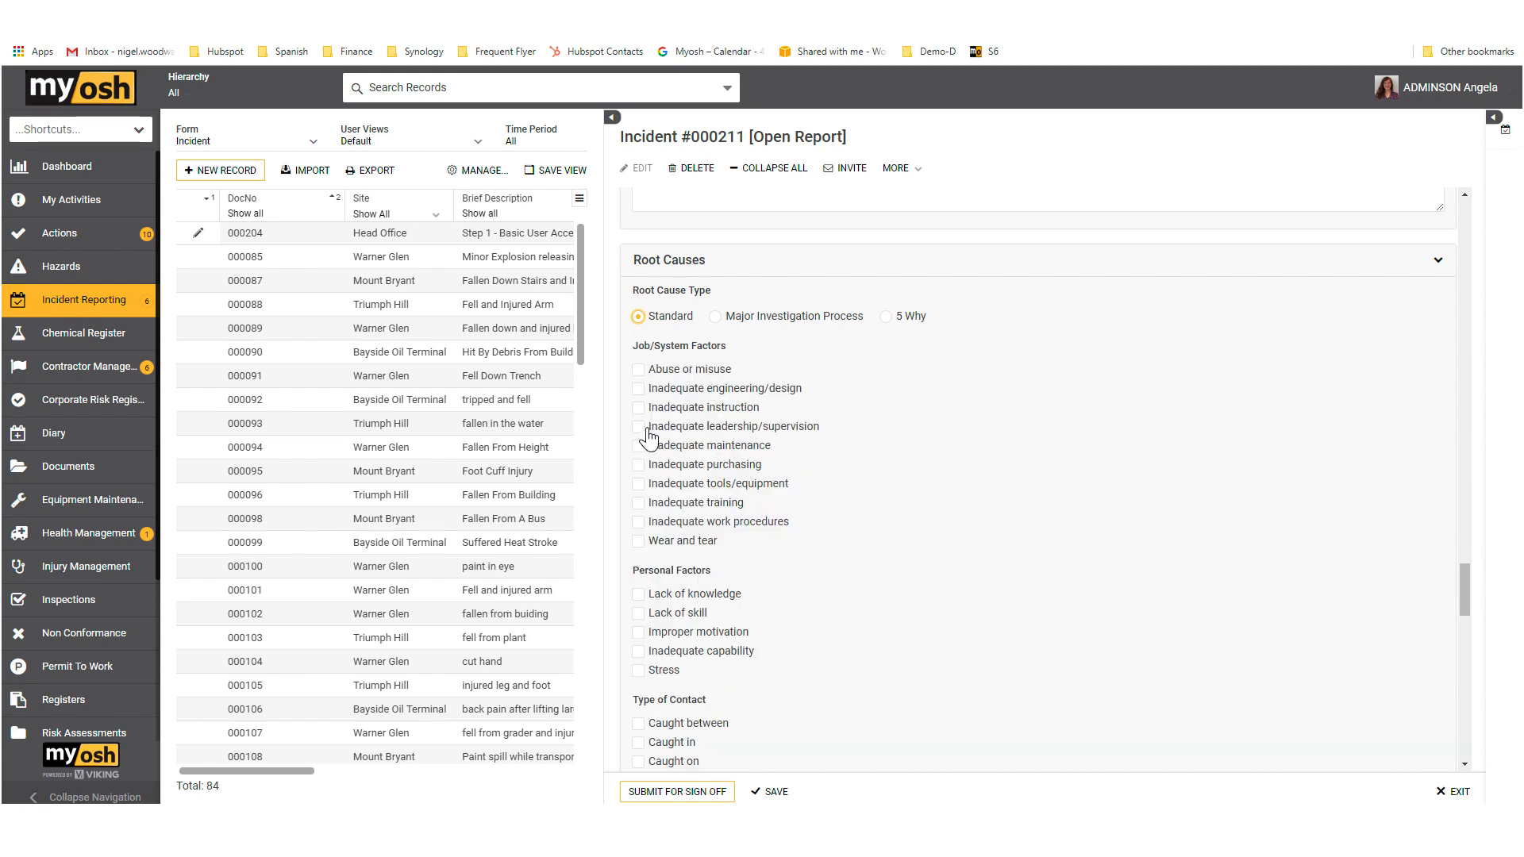
pyautogui.click(638, 408)
pyautogui.click(639, 446)
pyautogui.scroll(-2, 787, 493)
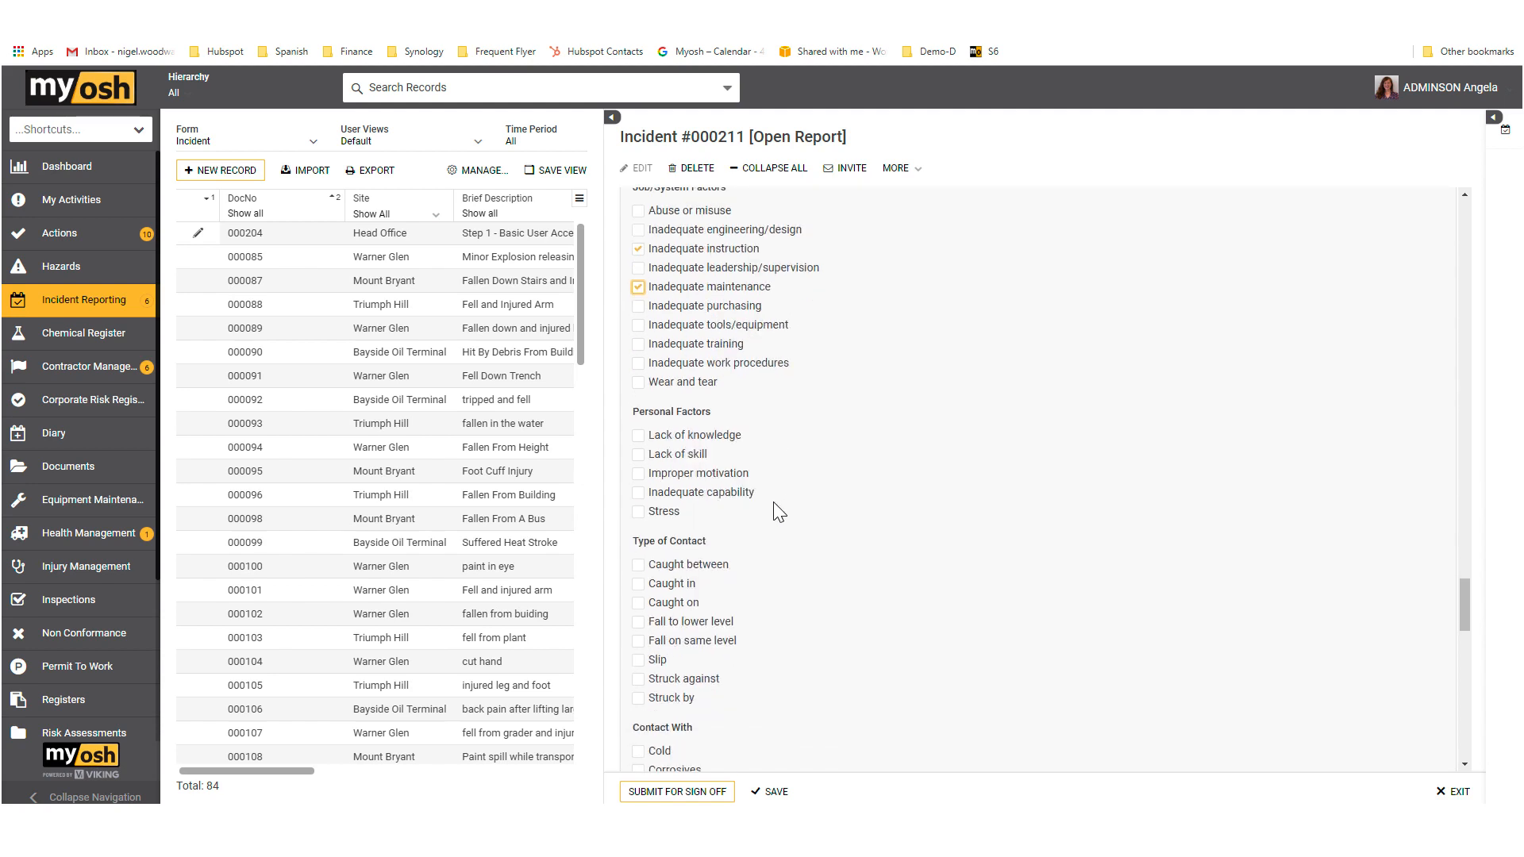
pyautogui.click(639, 475)
pyautogui.click(638, 455)
# Step: Mark Fall to lower level and Fall on same level as the Type of Contact, and Metal under Contact With
pyautogui.scroll(-2, 756, 553)
pyautogui.click(638, 463)
pyautogui.click(639, 481)
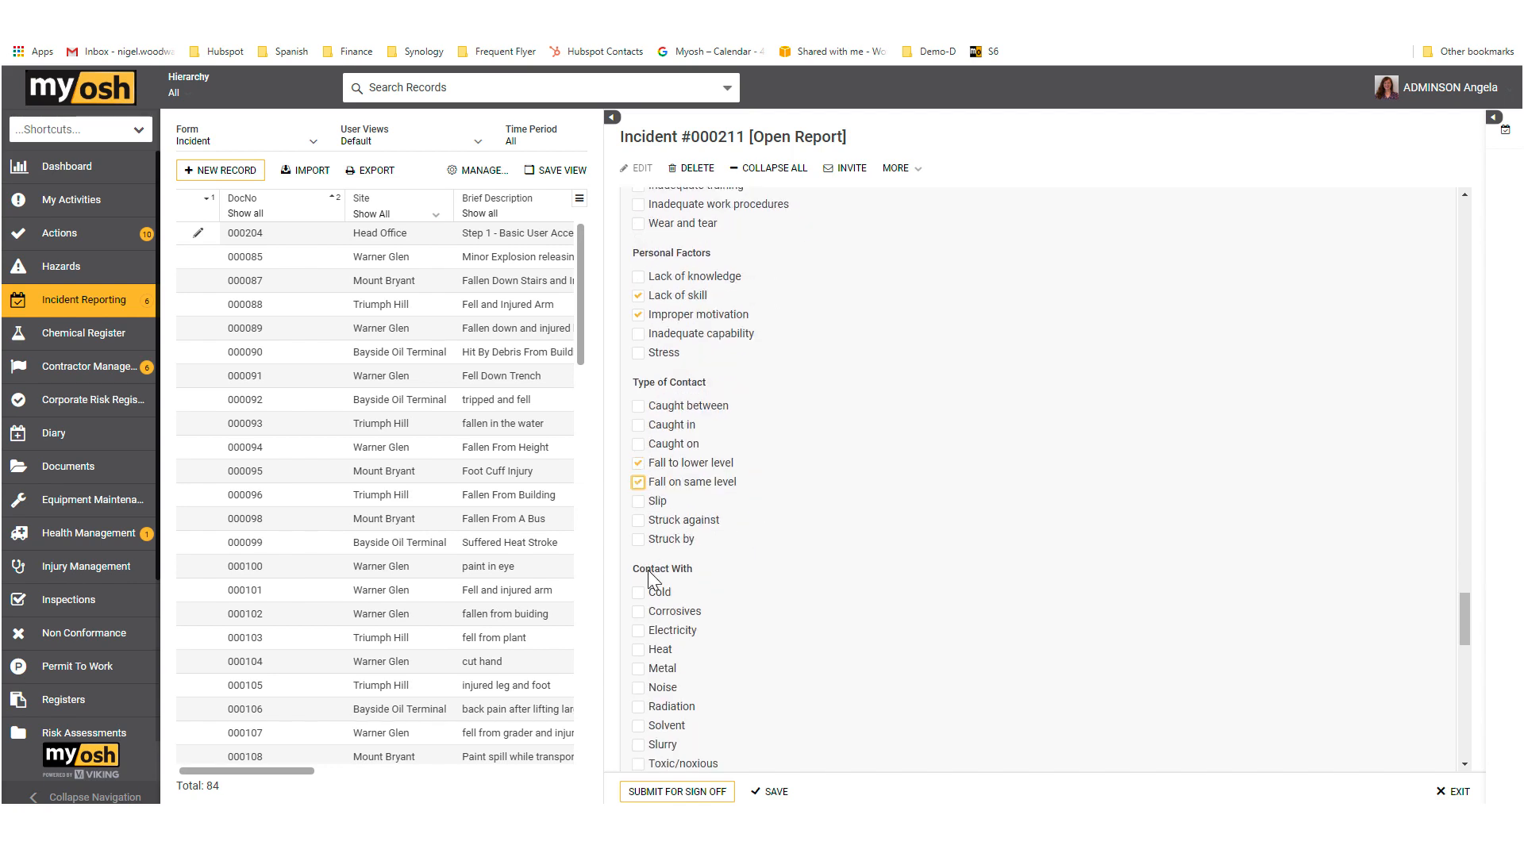
pyautogui.click(638, 669)
# Step: Enter "Details" as the Root Cause Details
pyautogui.scroll(-1, 830, 641)
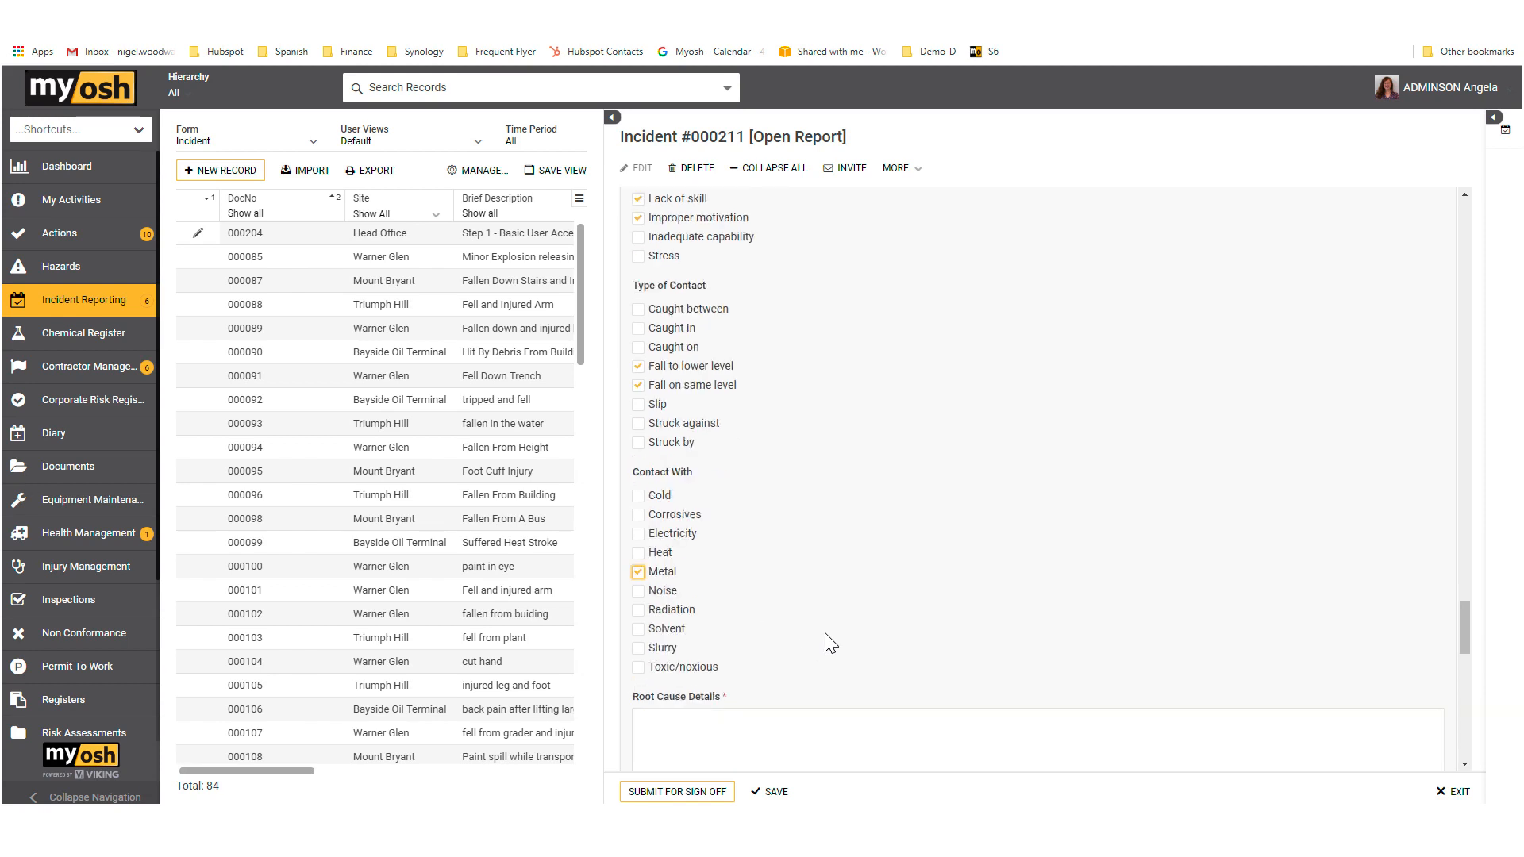
pyautogui.scroll(-2, 829, 641)
pyautogui.click(718, 596)
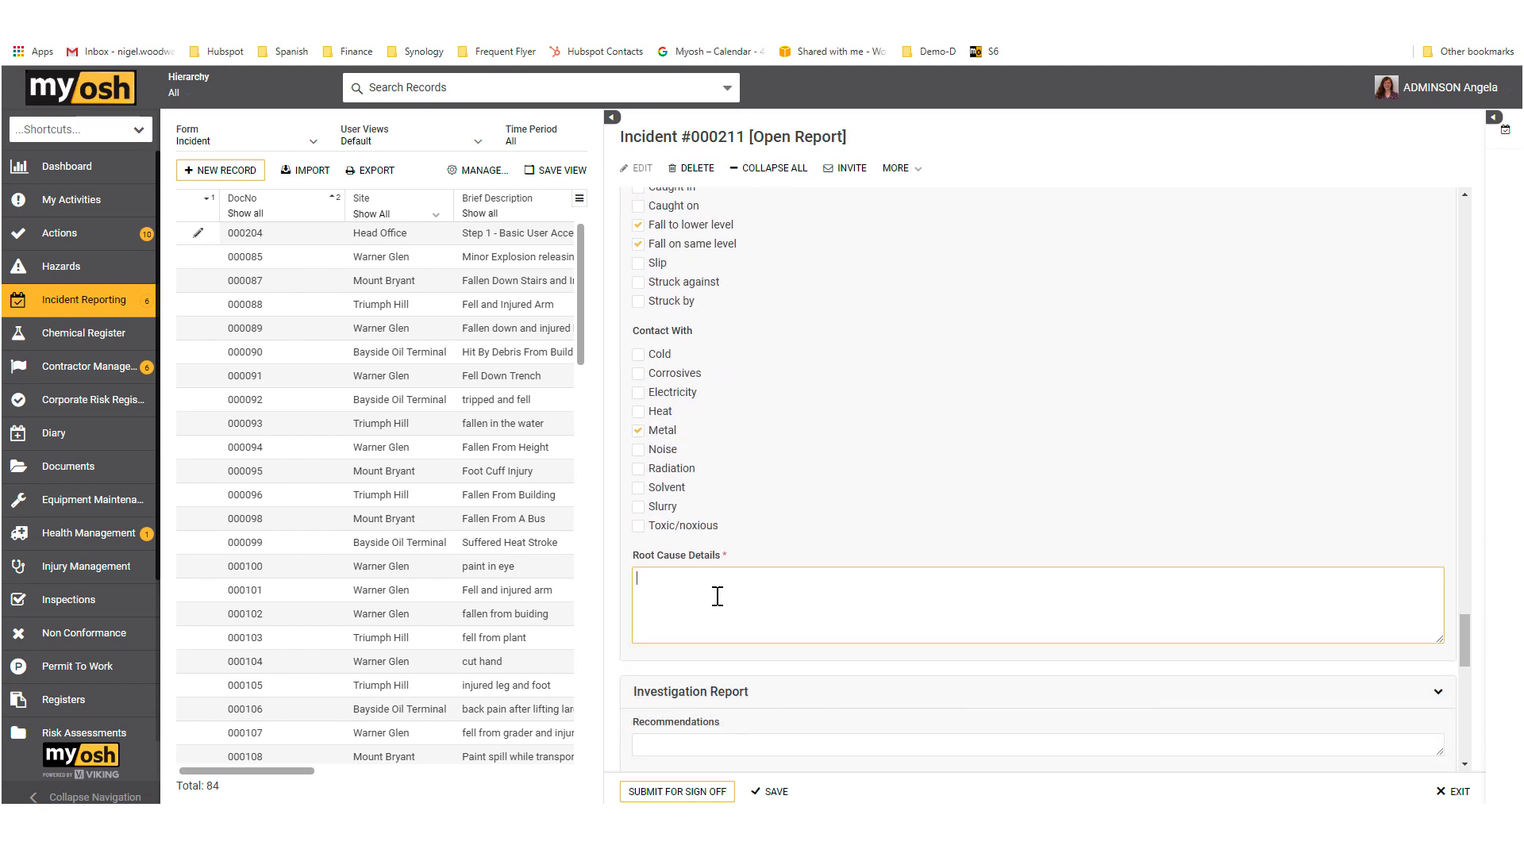
pyautogui.write('Details')
# Step: Enter "Details" as the Recommendations in the Investigation Report section
pyautogui.scroll(-3, 748, 570)
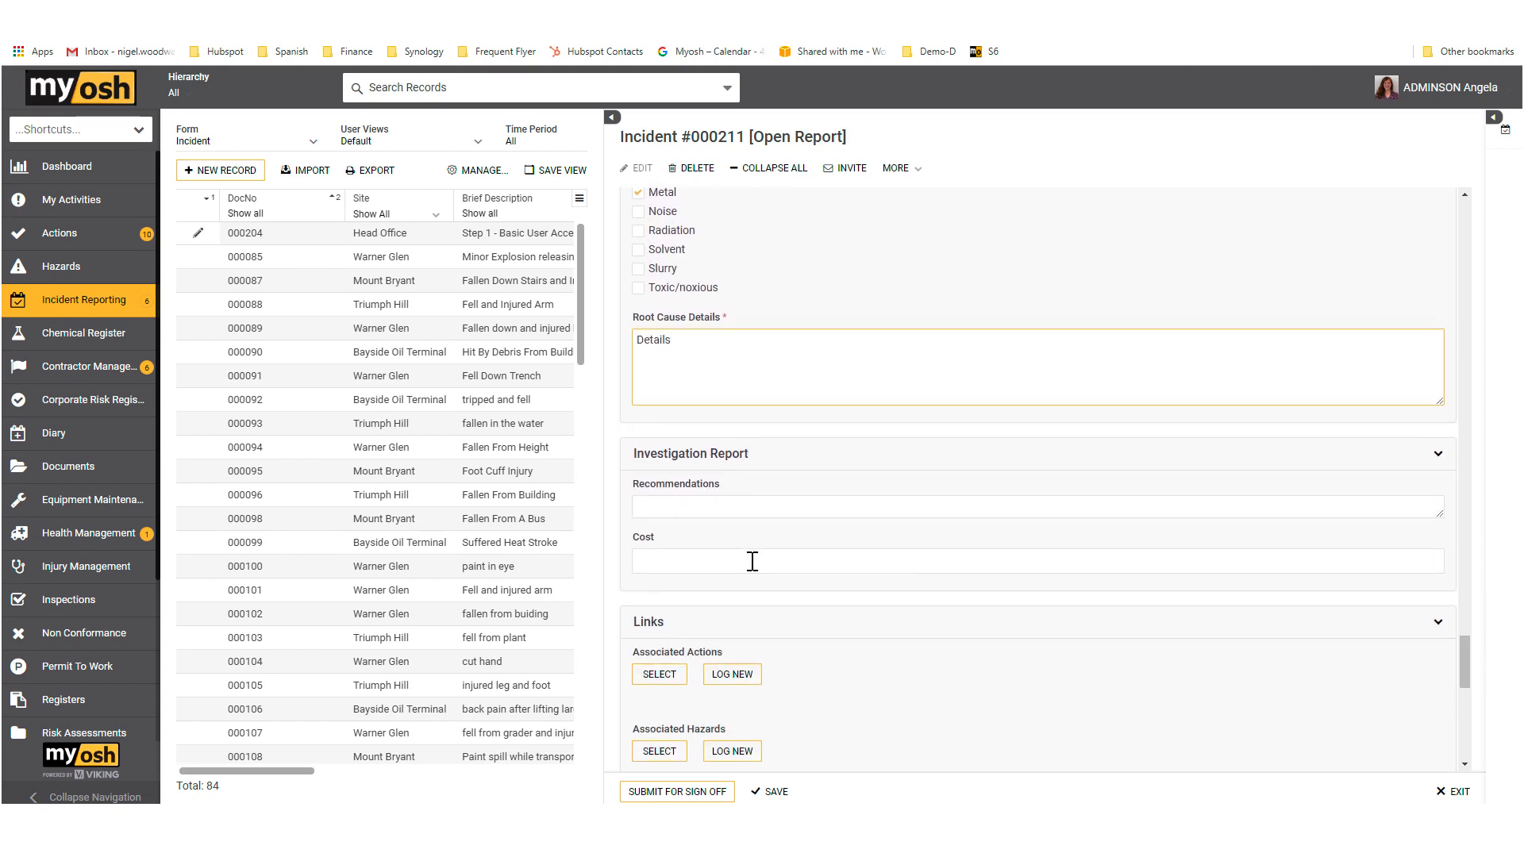
pyautogui.scroll(-2, 753, 561)
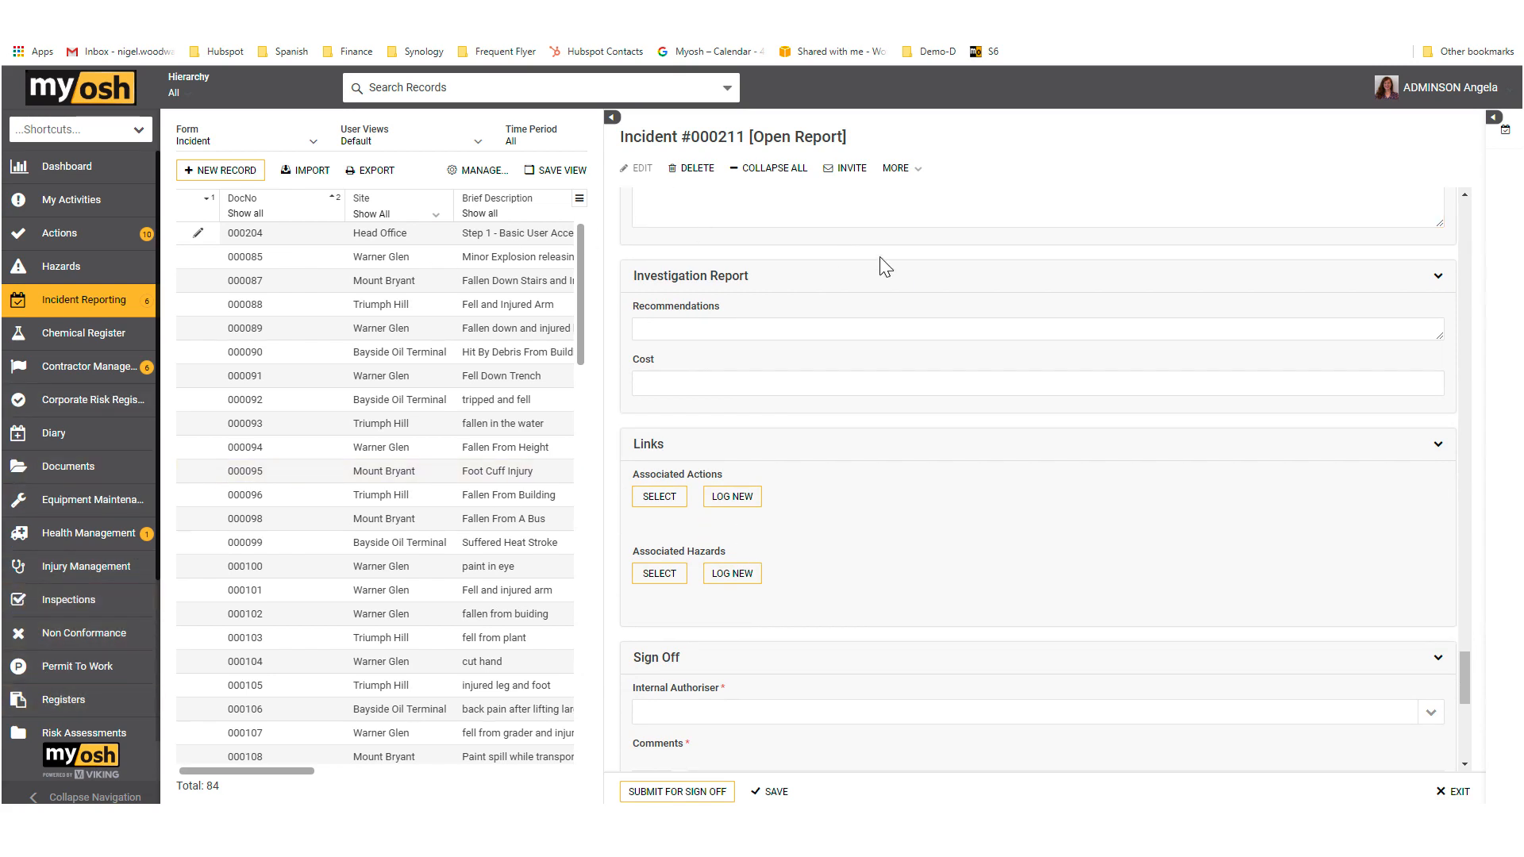
pyautogui.click(721, 333)
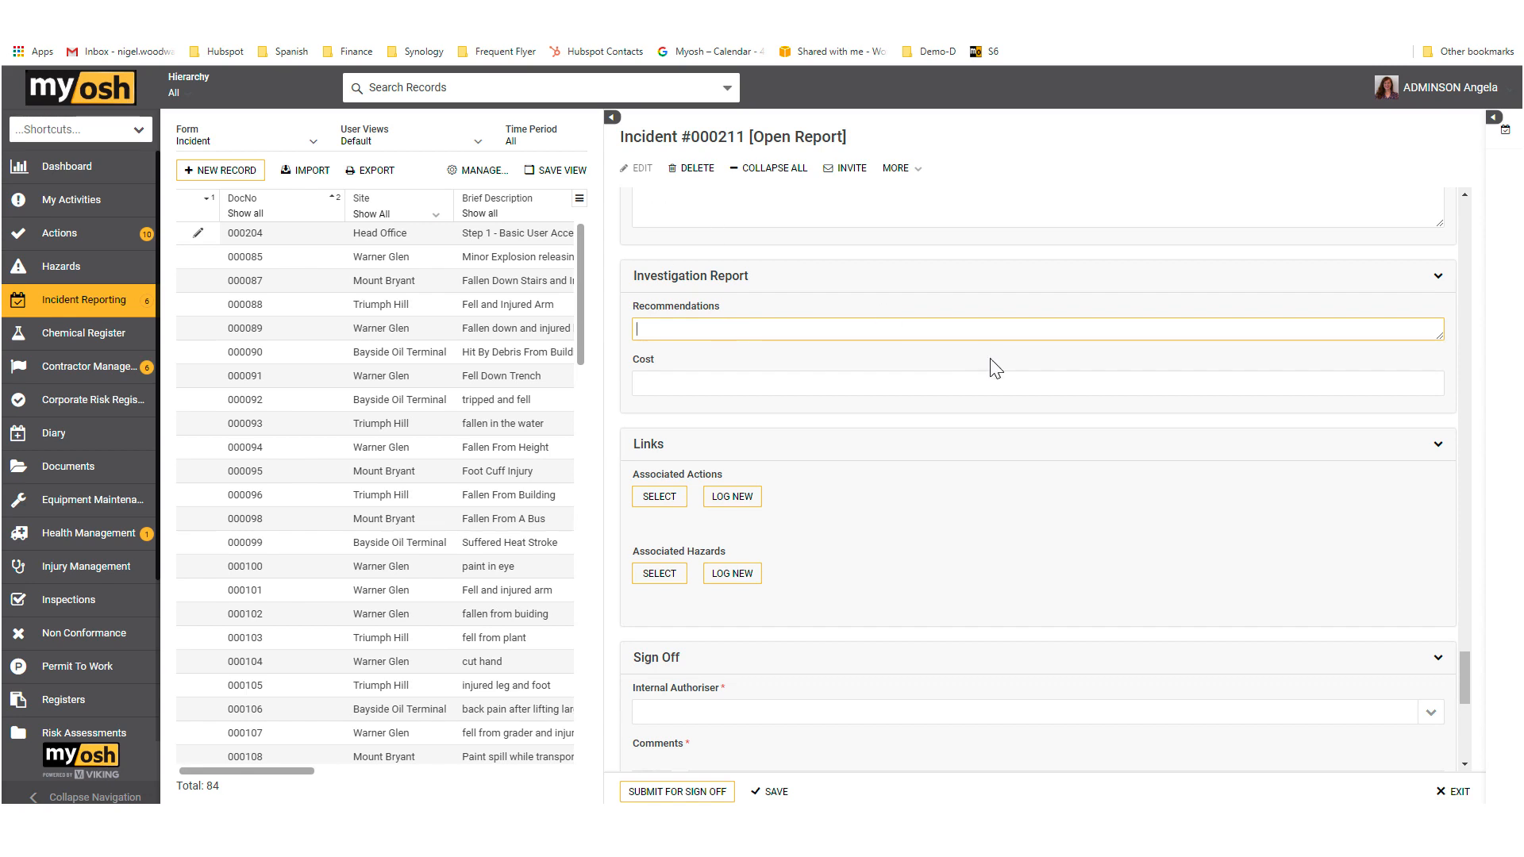
pyautogui.hotkey('ctrl', 'd')
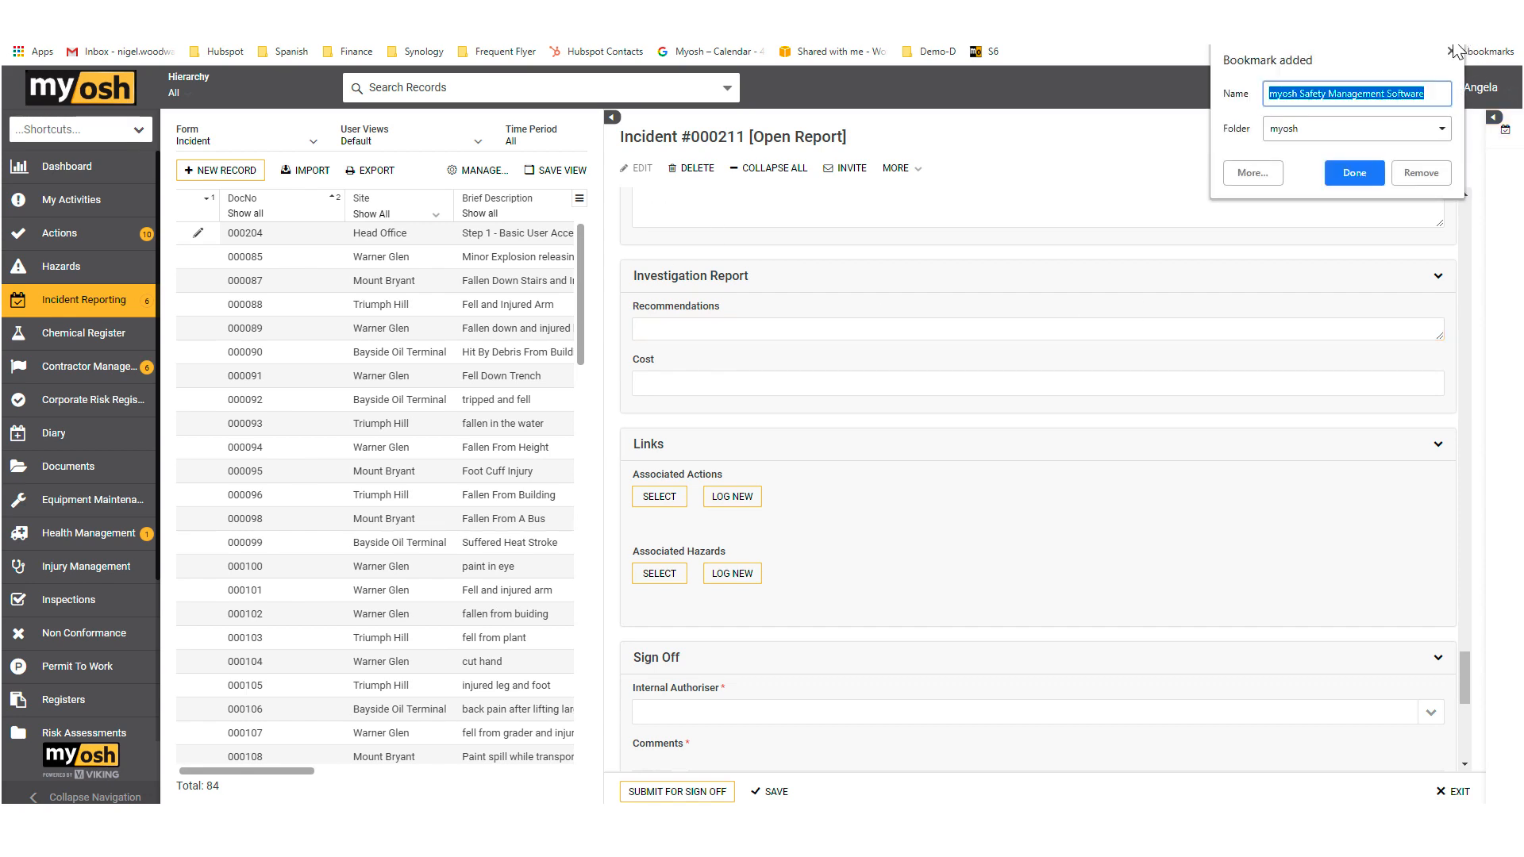
pyautogui.click(1451, 51)
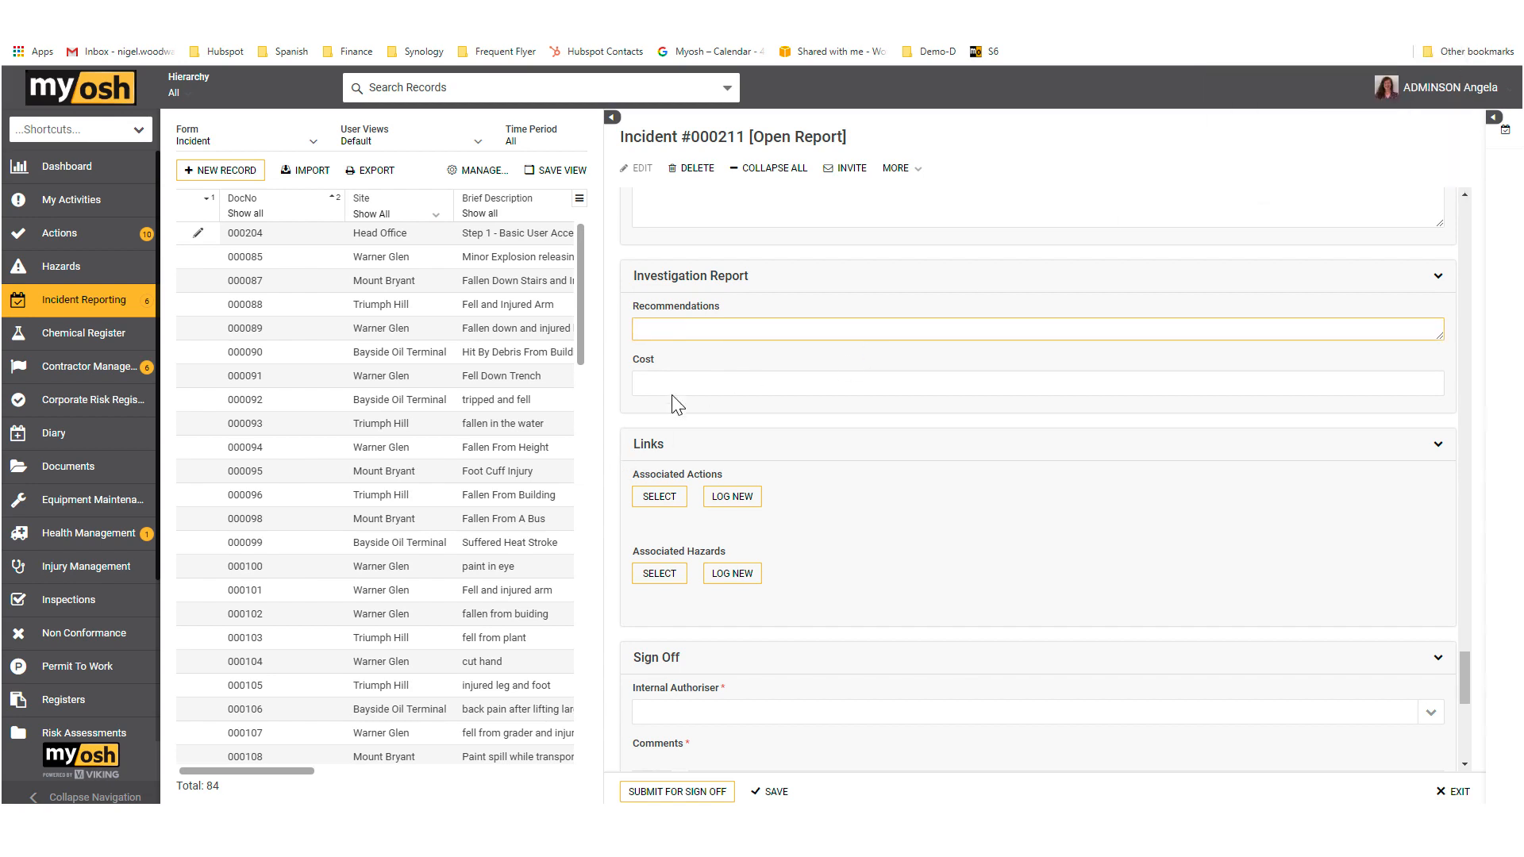
pyautogui.write('Details')
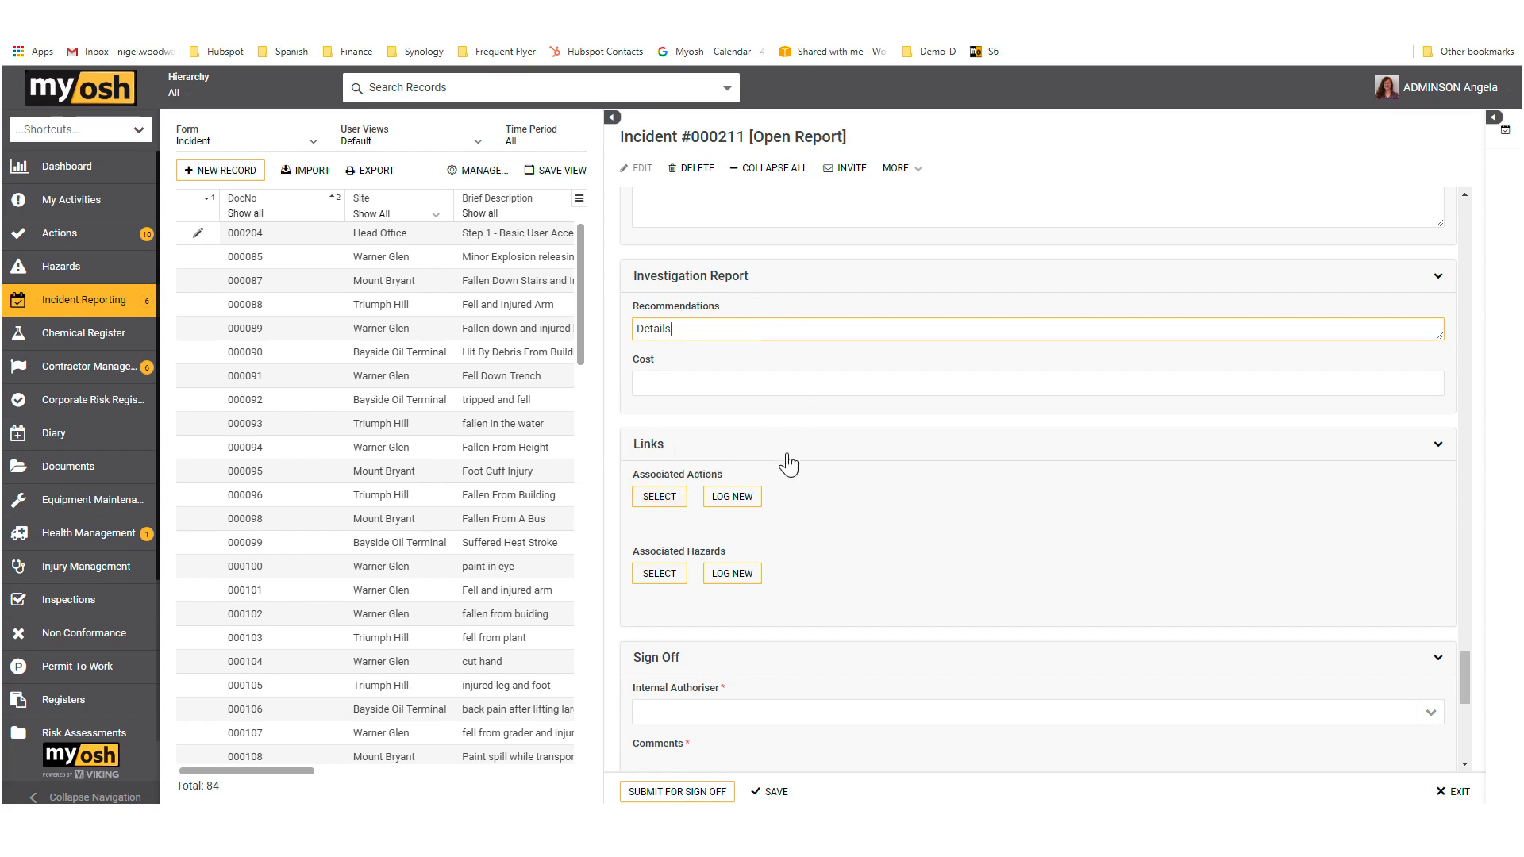
# Step: Log a new associated action from the incident's Links section, assign it to CHURCHILL Winston and set its priority to Low
pyautogui.click(739, 506)
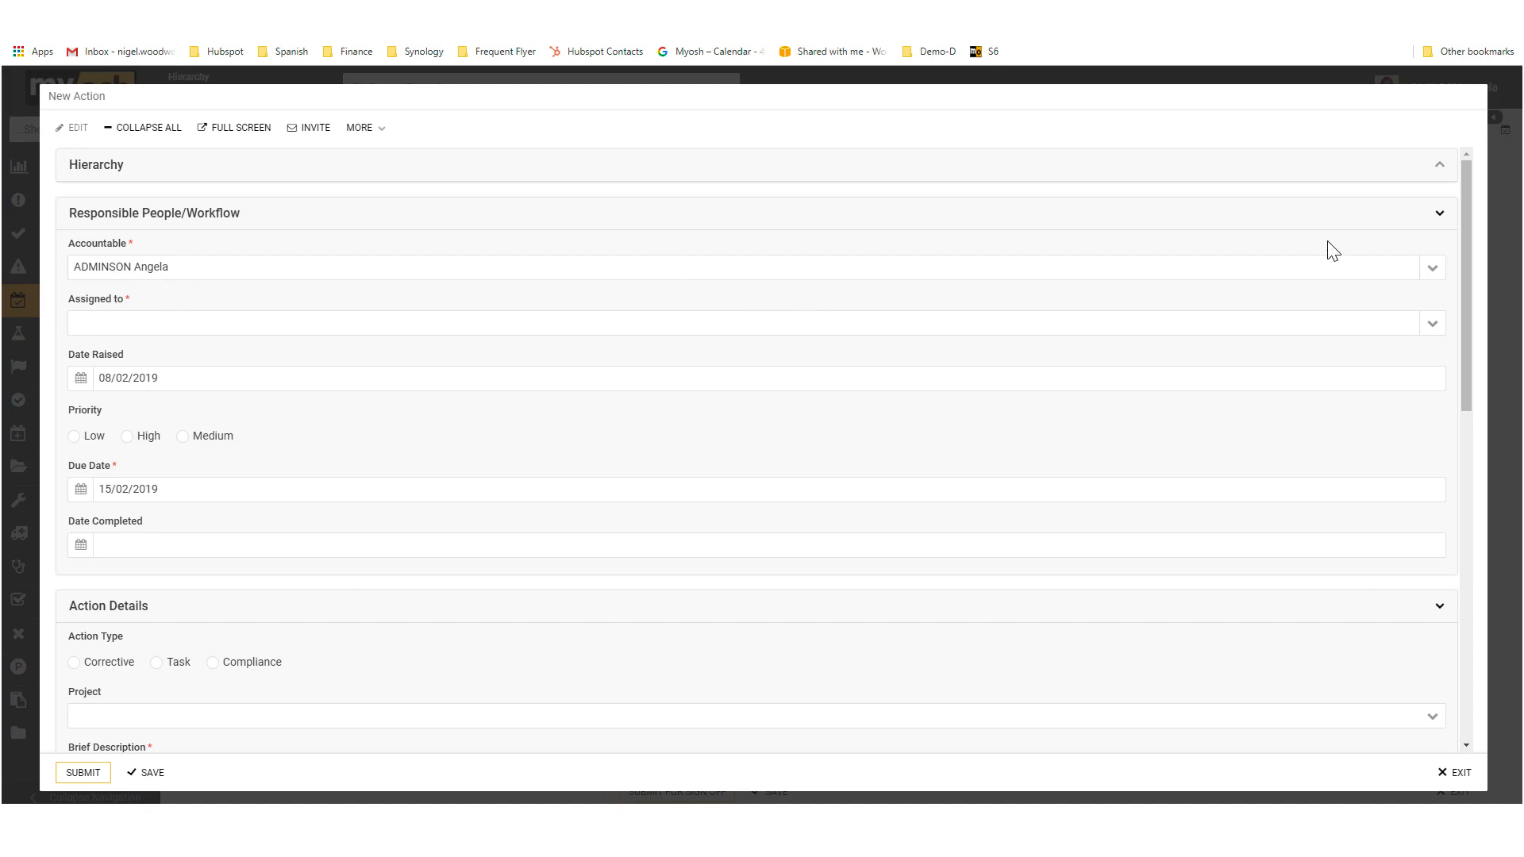
pyautogui.click(1431, 270)
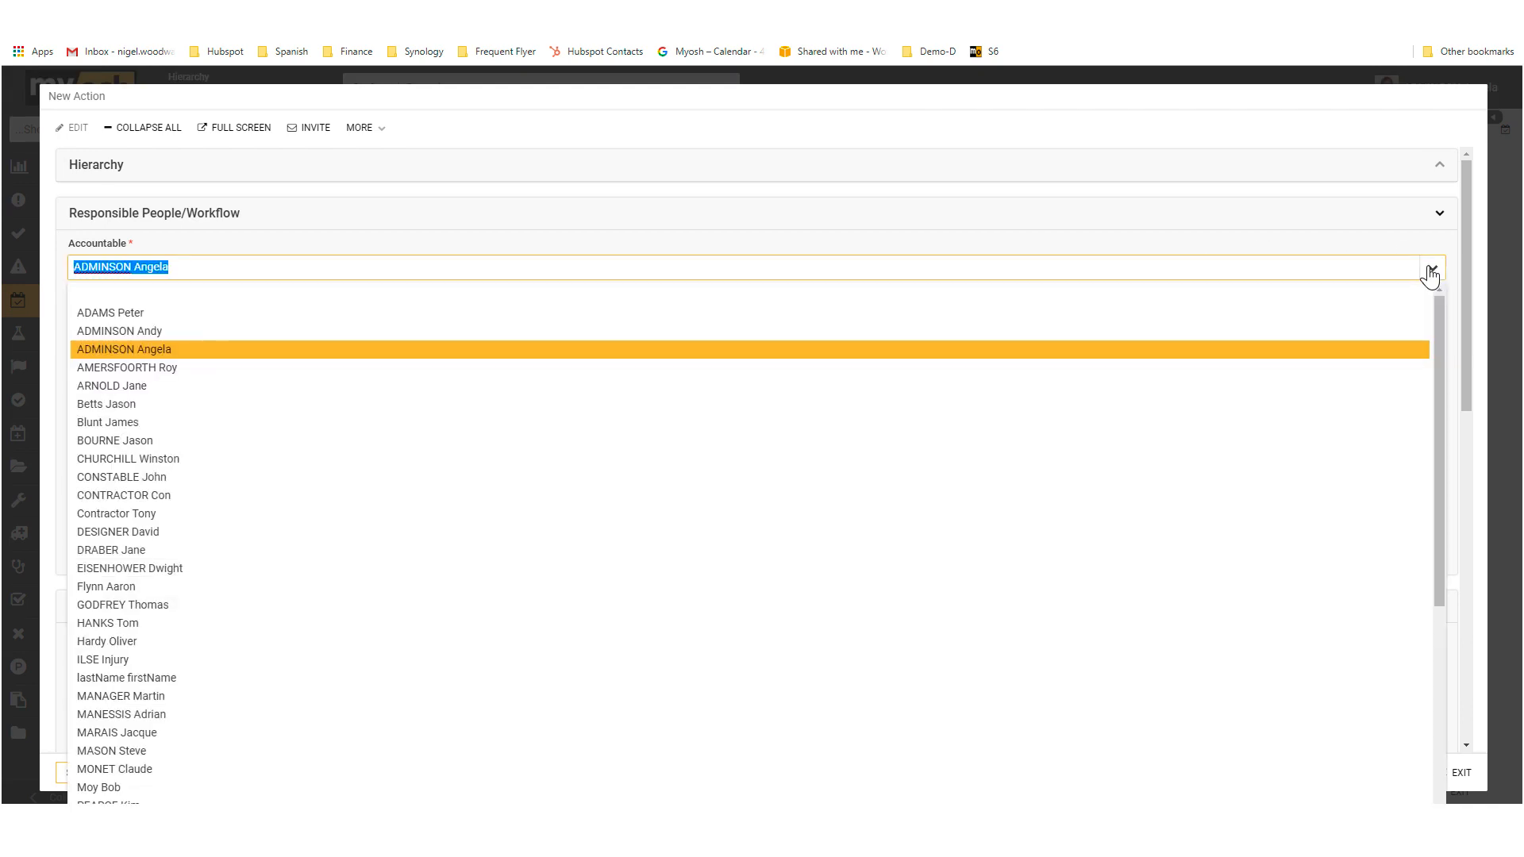
pyautogui.click(1432, 274)
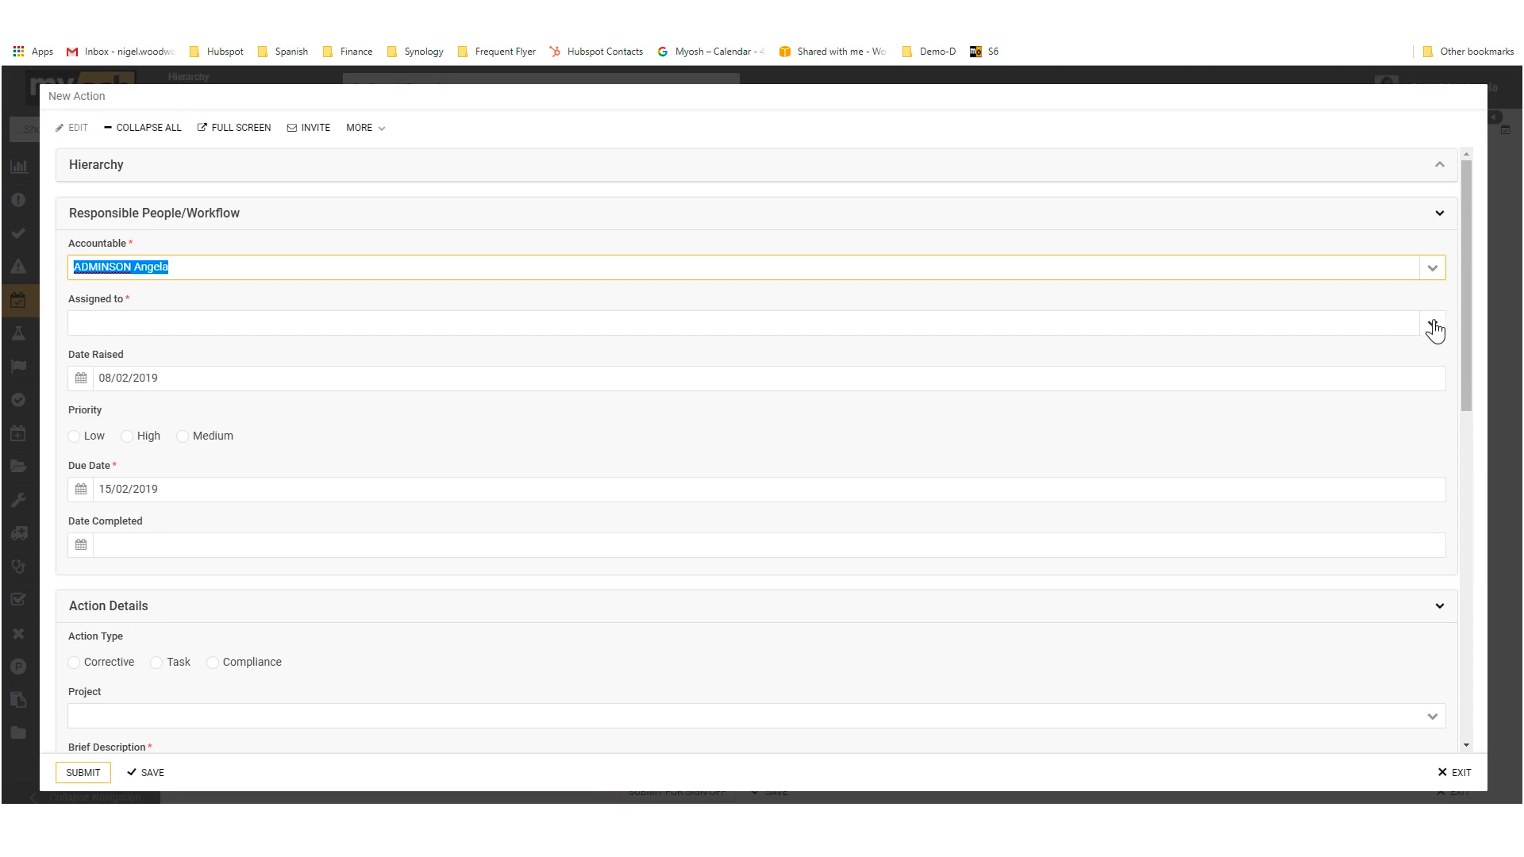
pyautogui.click(1433, 325)
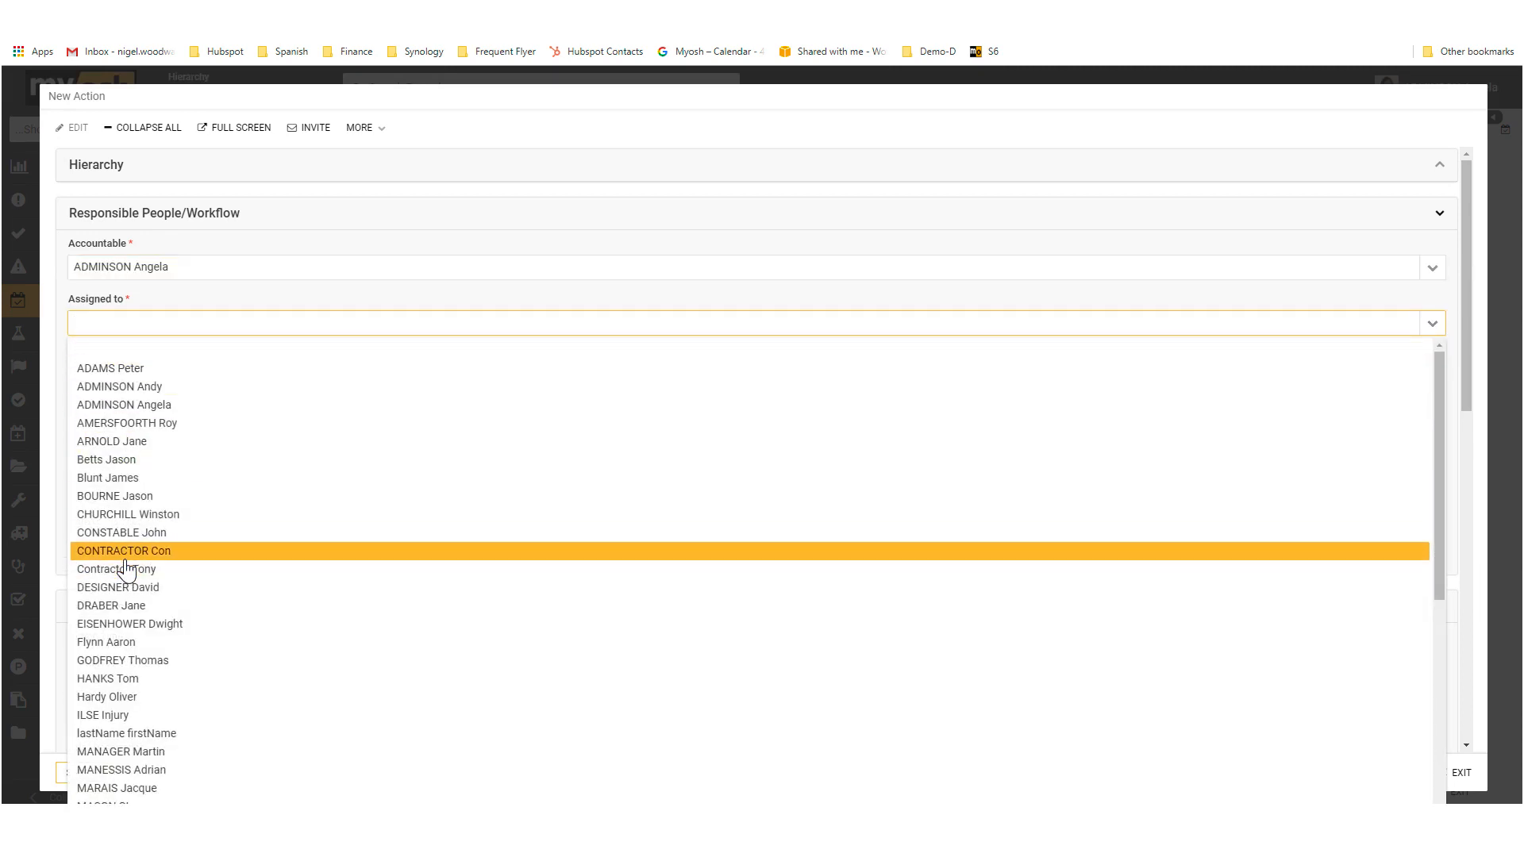
pyautogui.click(121, 516)
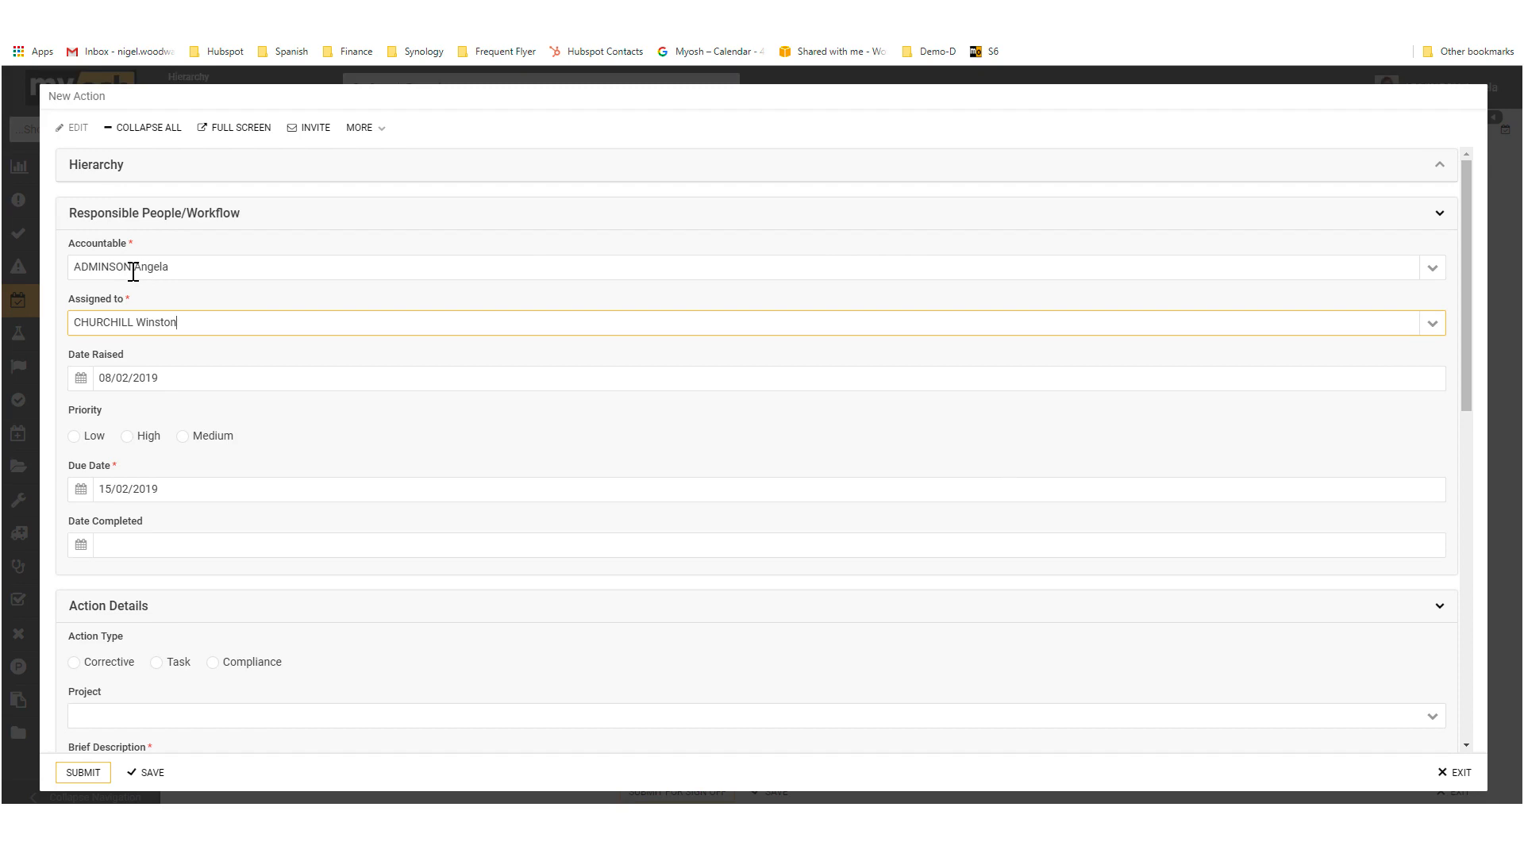
pyautogui.click(73, 441)
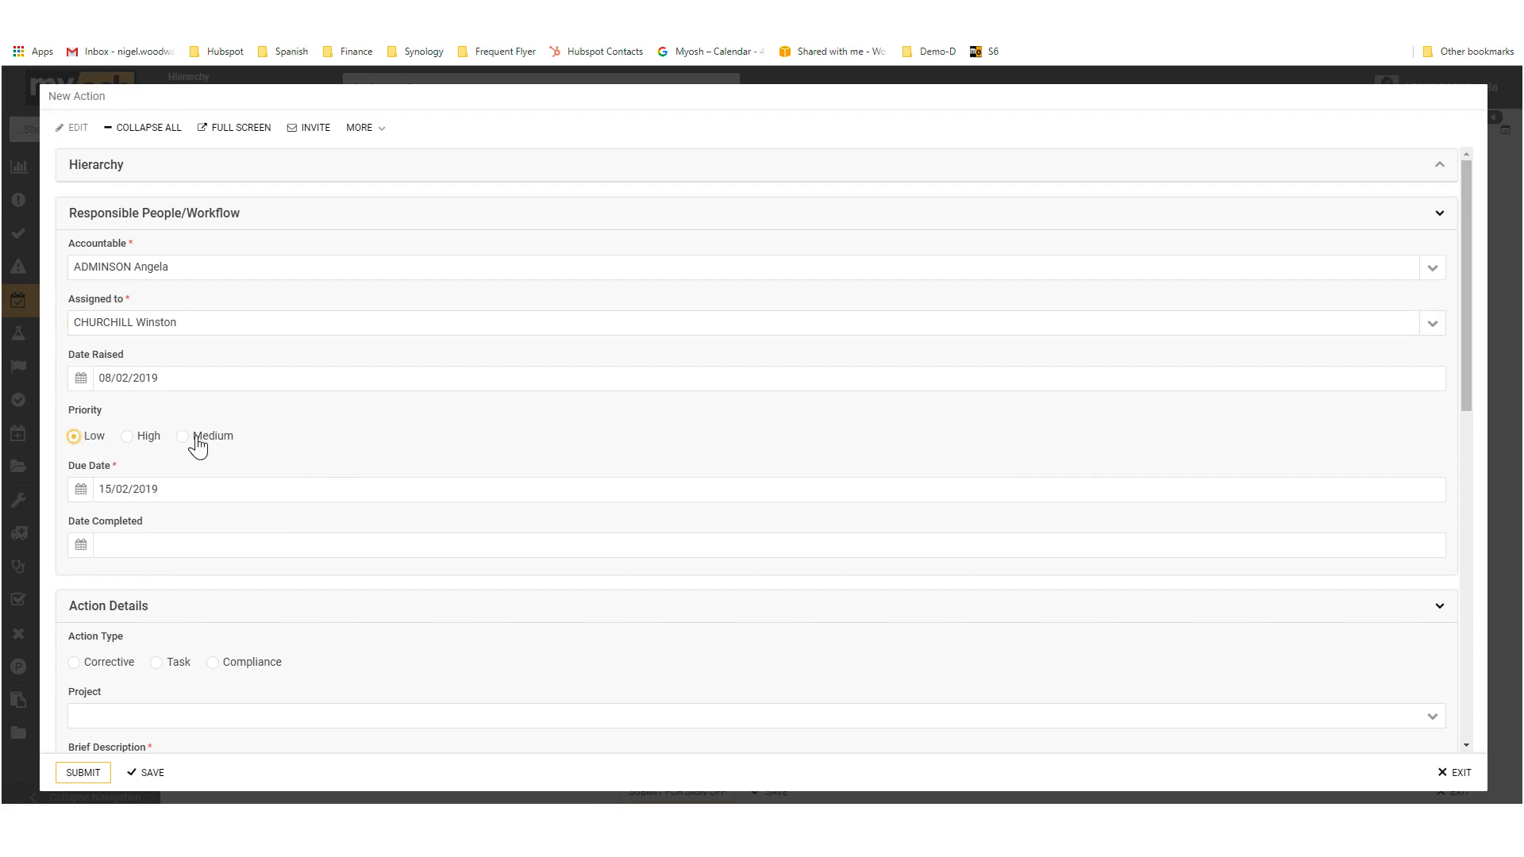
pyautogui.click(82, 491)
pyautogui.click(82, 492)
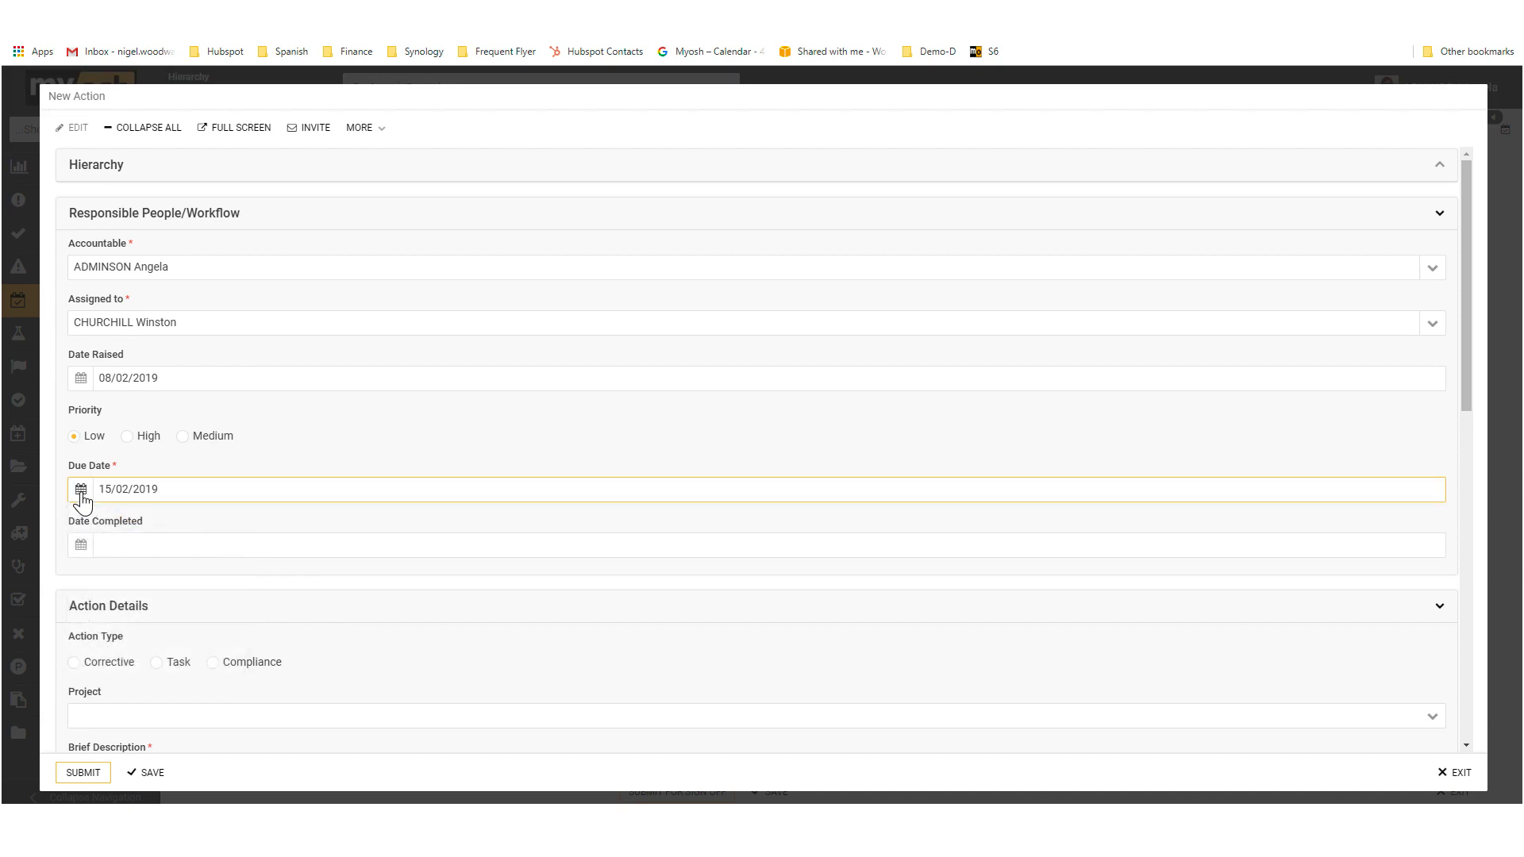
# Step: Set the action type to Task and enter "Advanced Driver training required" as the Brief Description
pyautogui.scroll(-2, 317, 555)
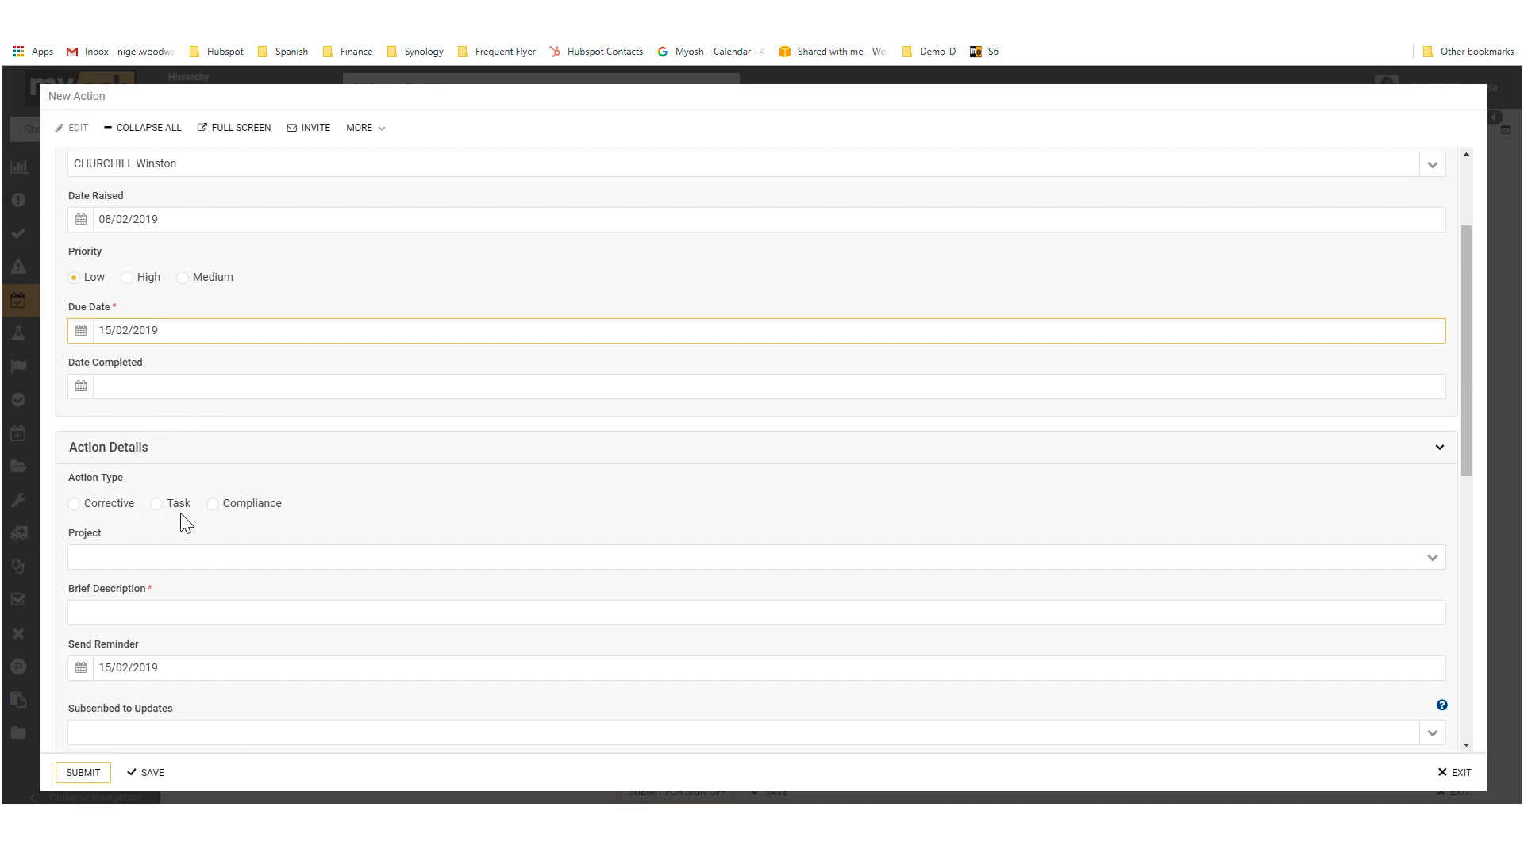
pyautogui.click(155, 504)
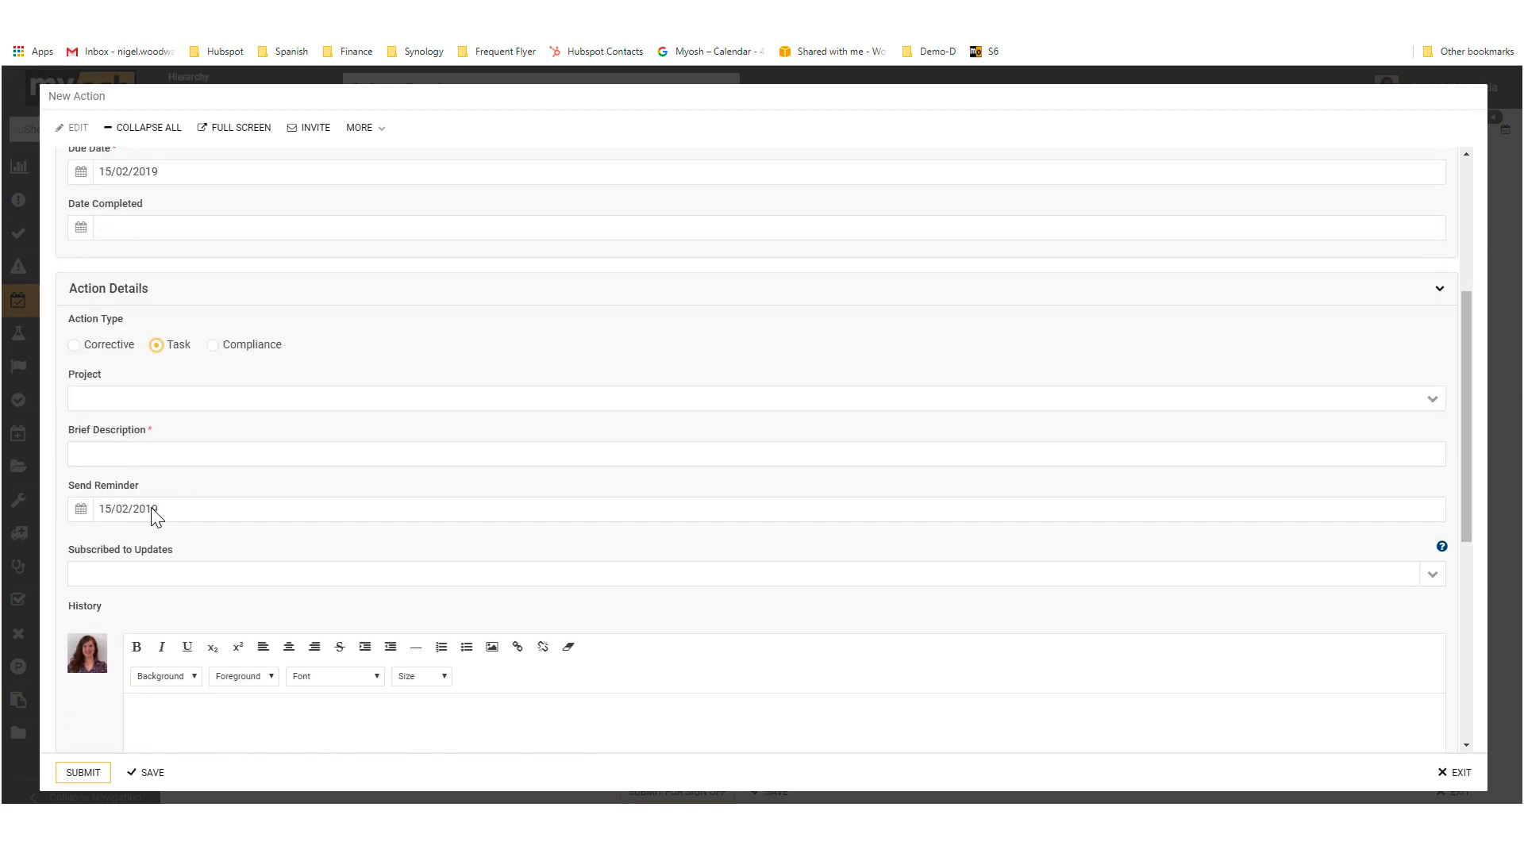
pyautogui.click(106, 452)
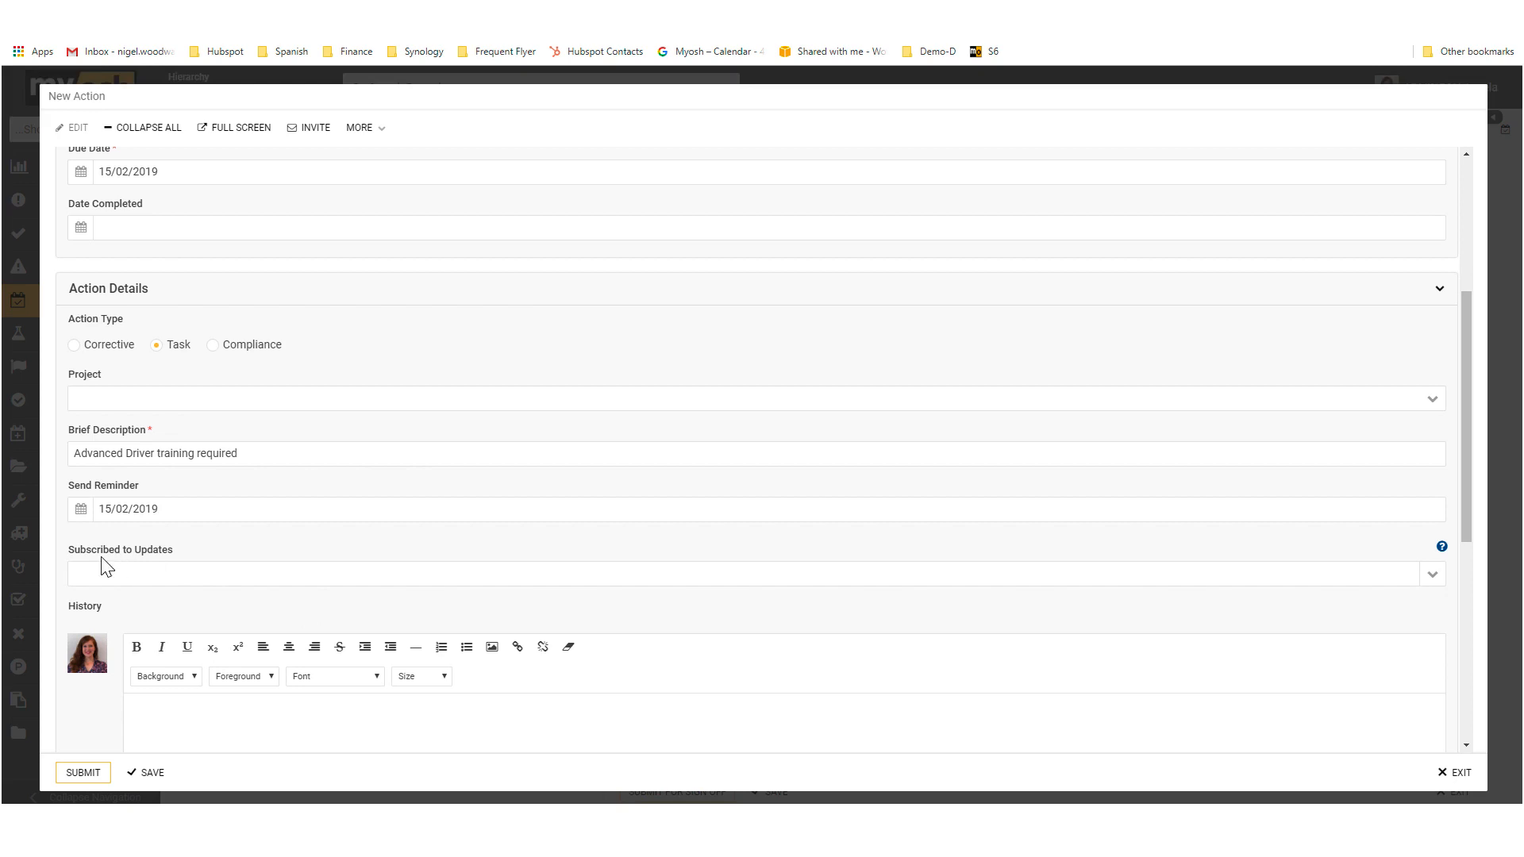
pyautogui.moveTo(71, 549); pyautogui.dragTo(174, 556)
pyautogui.click(1432, 581)
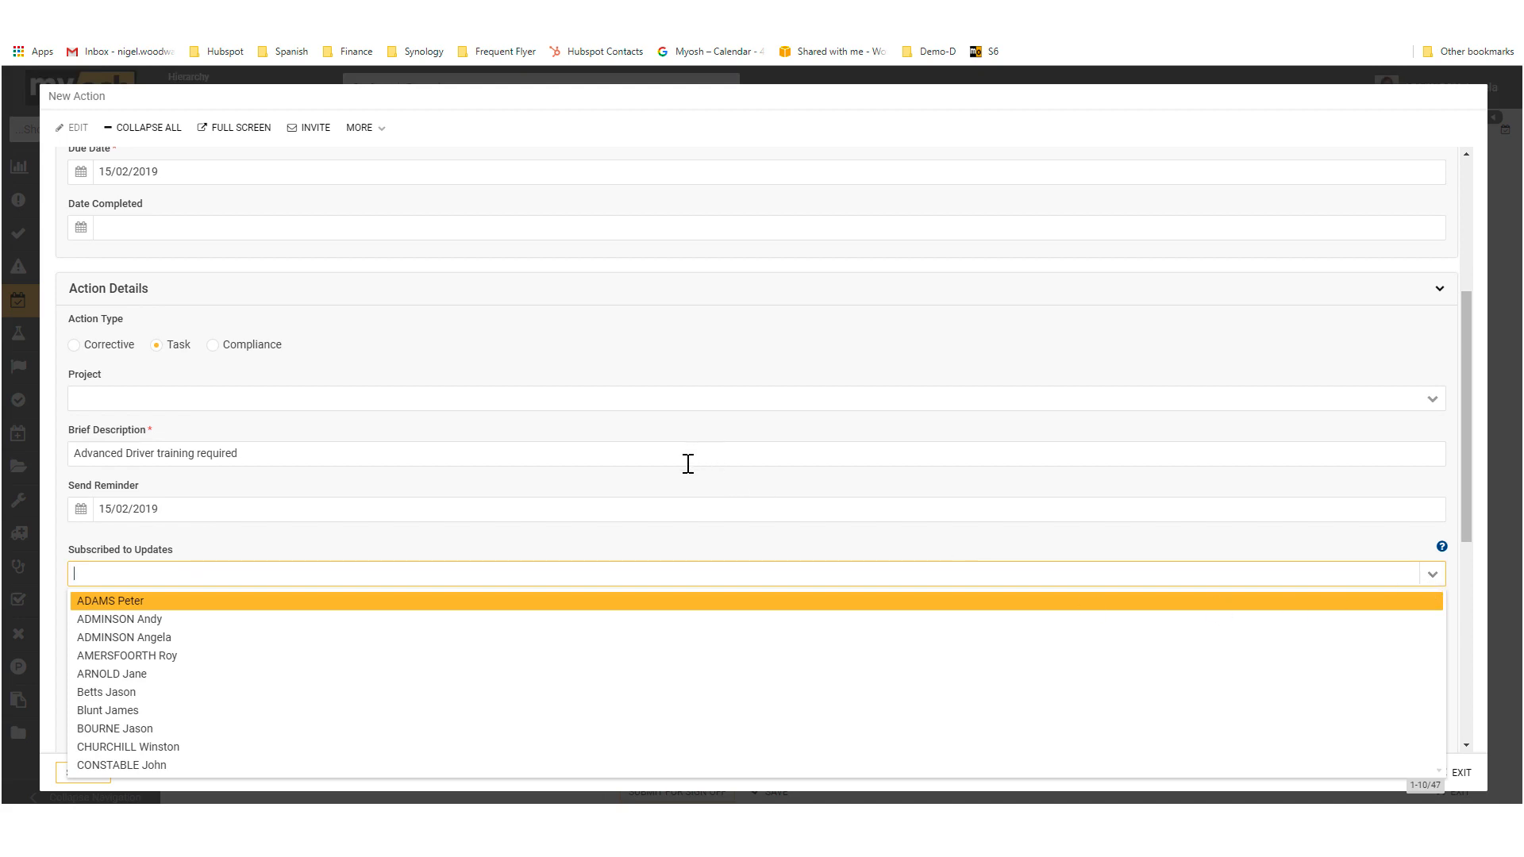
pyautogui.click(547, 553)
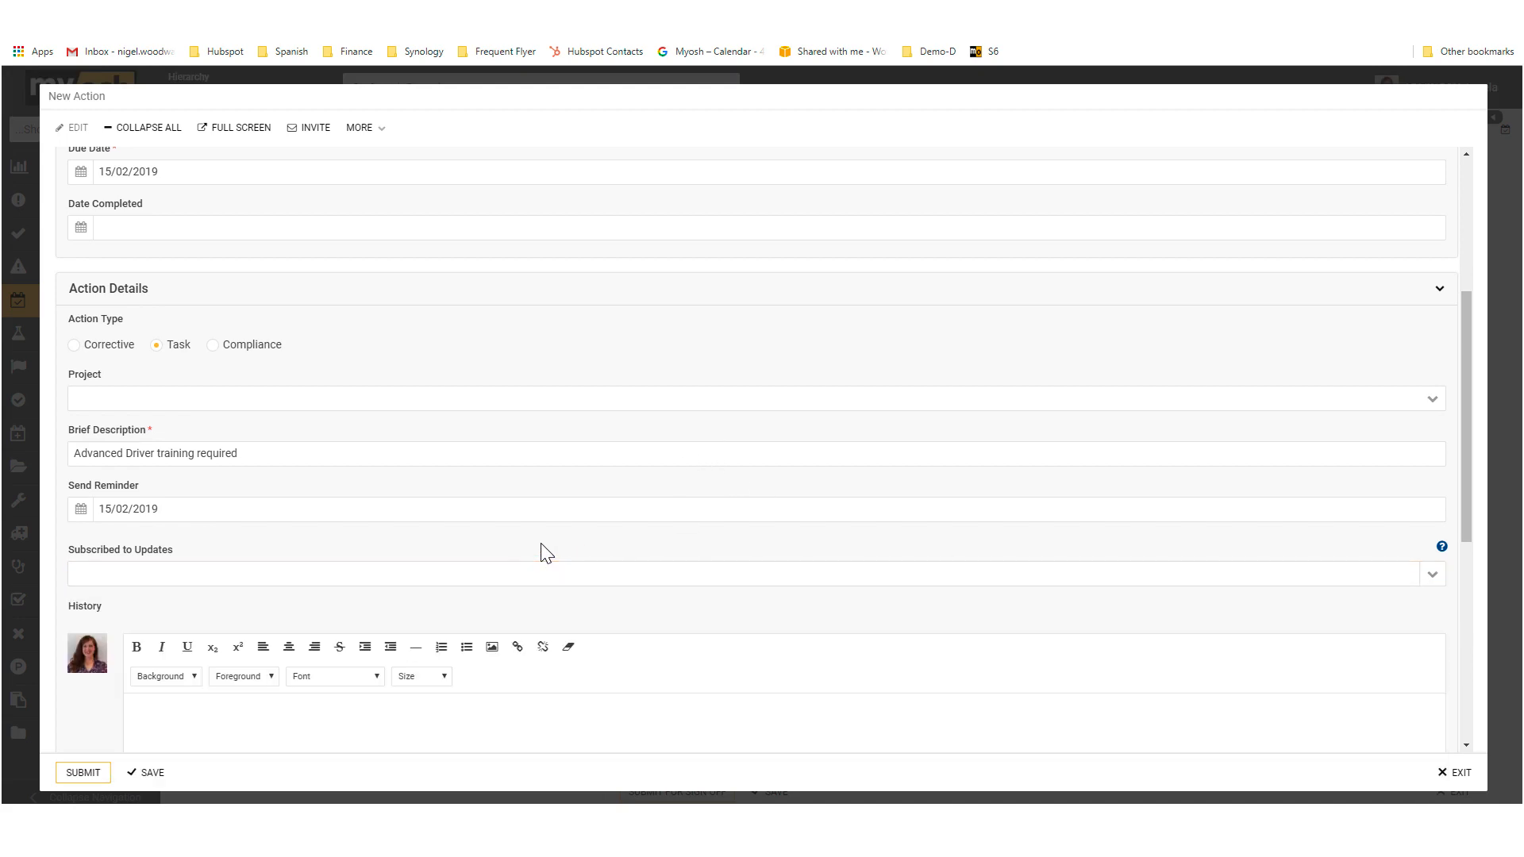
# Step: Enter three lines reading "Details" in the new action's History and submit the action
pyautogui.scroll(-3, 527, 556)
pyautogui.click(292, 506)
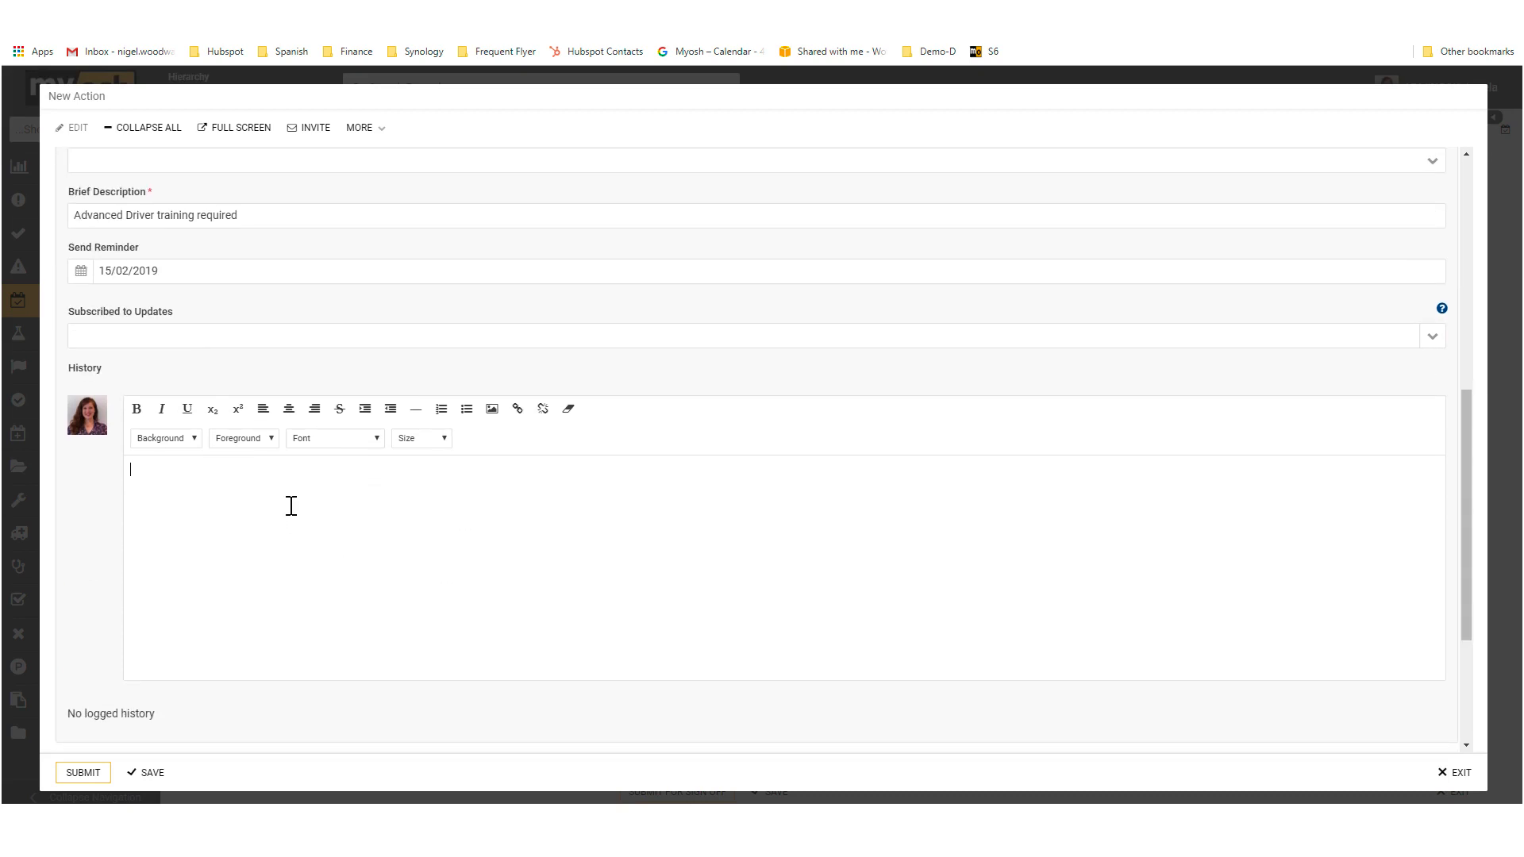
pyautogui.write('Details Details')
pyautogui.write('Details')
pyautogui.click(92, 776)
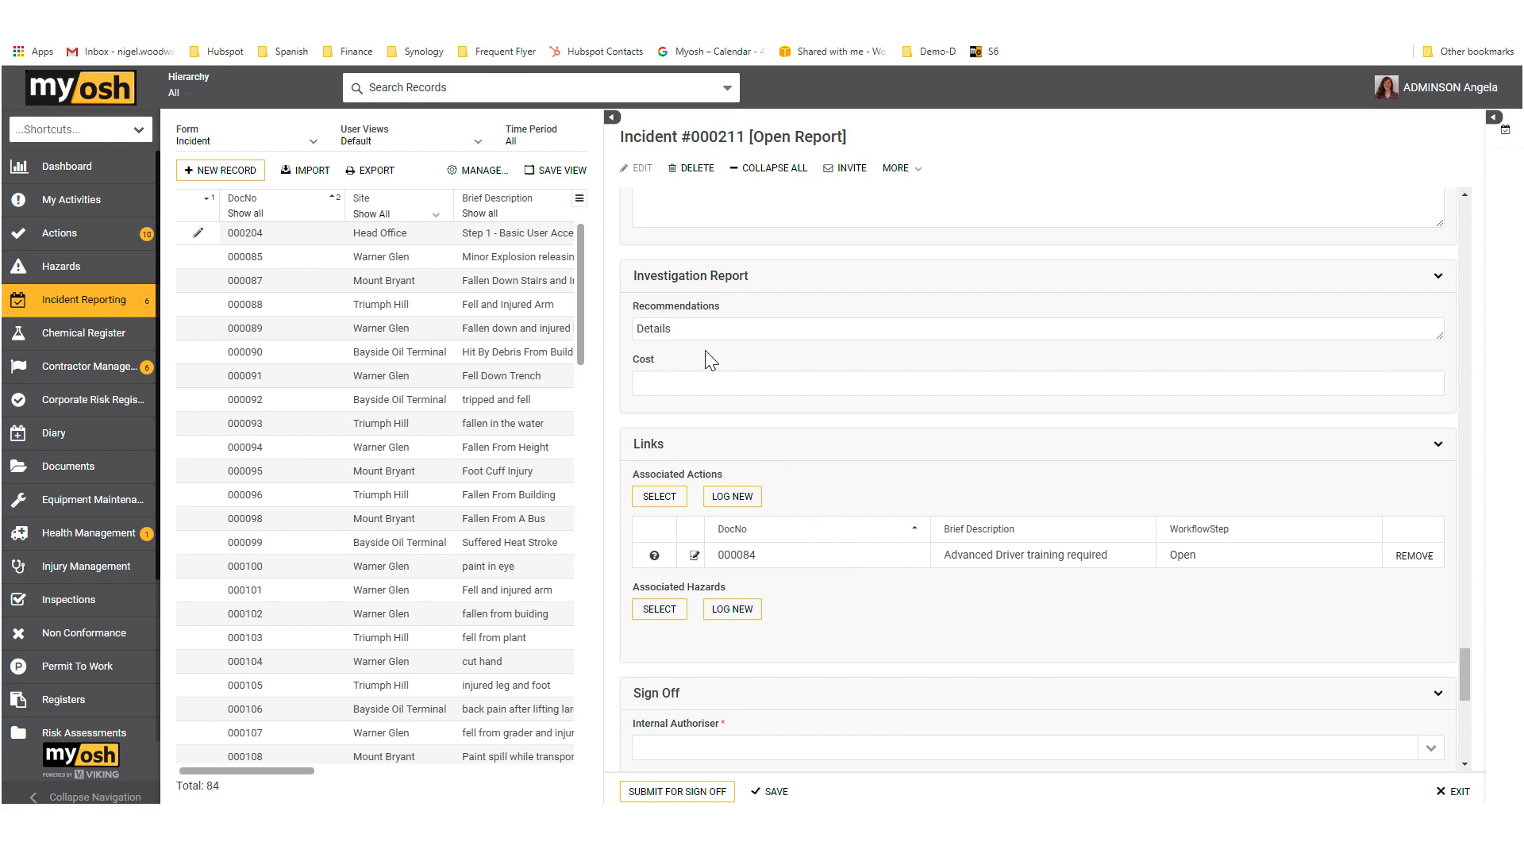
# Step: Open the linked "Advanced Driver training required" action in edit mode, review its details and history, and return to the incident
pyautogui.moveTo(687, 329); pyautogui.dragTo(635, 330)
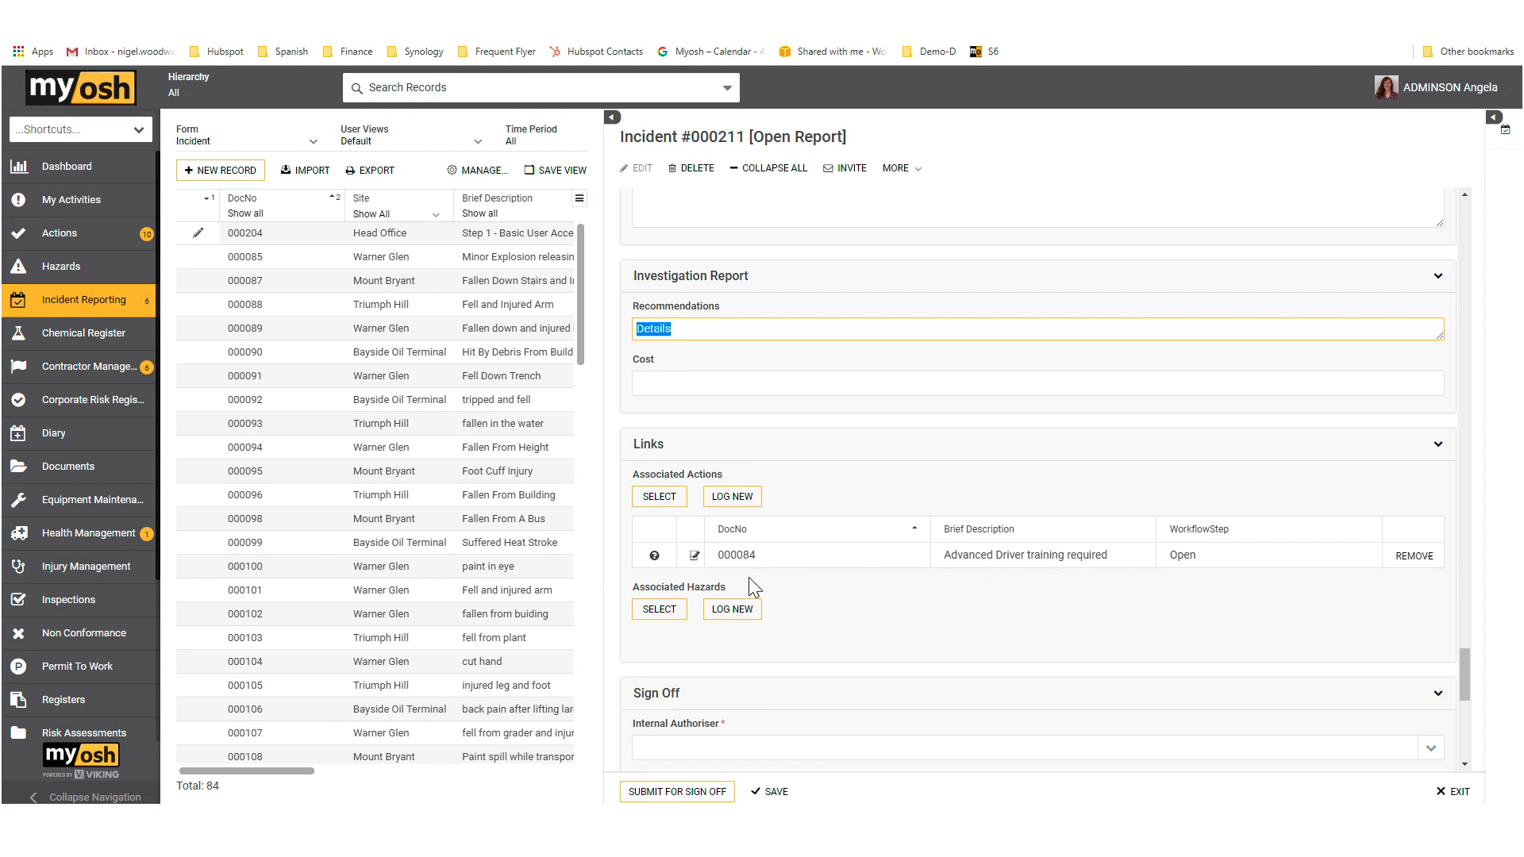
pyautogui.click(740, 555)
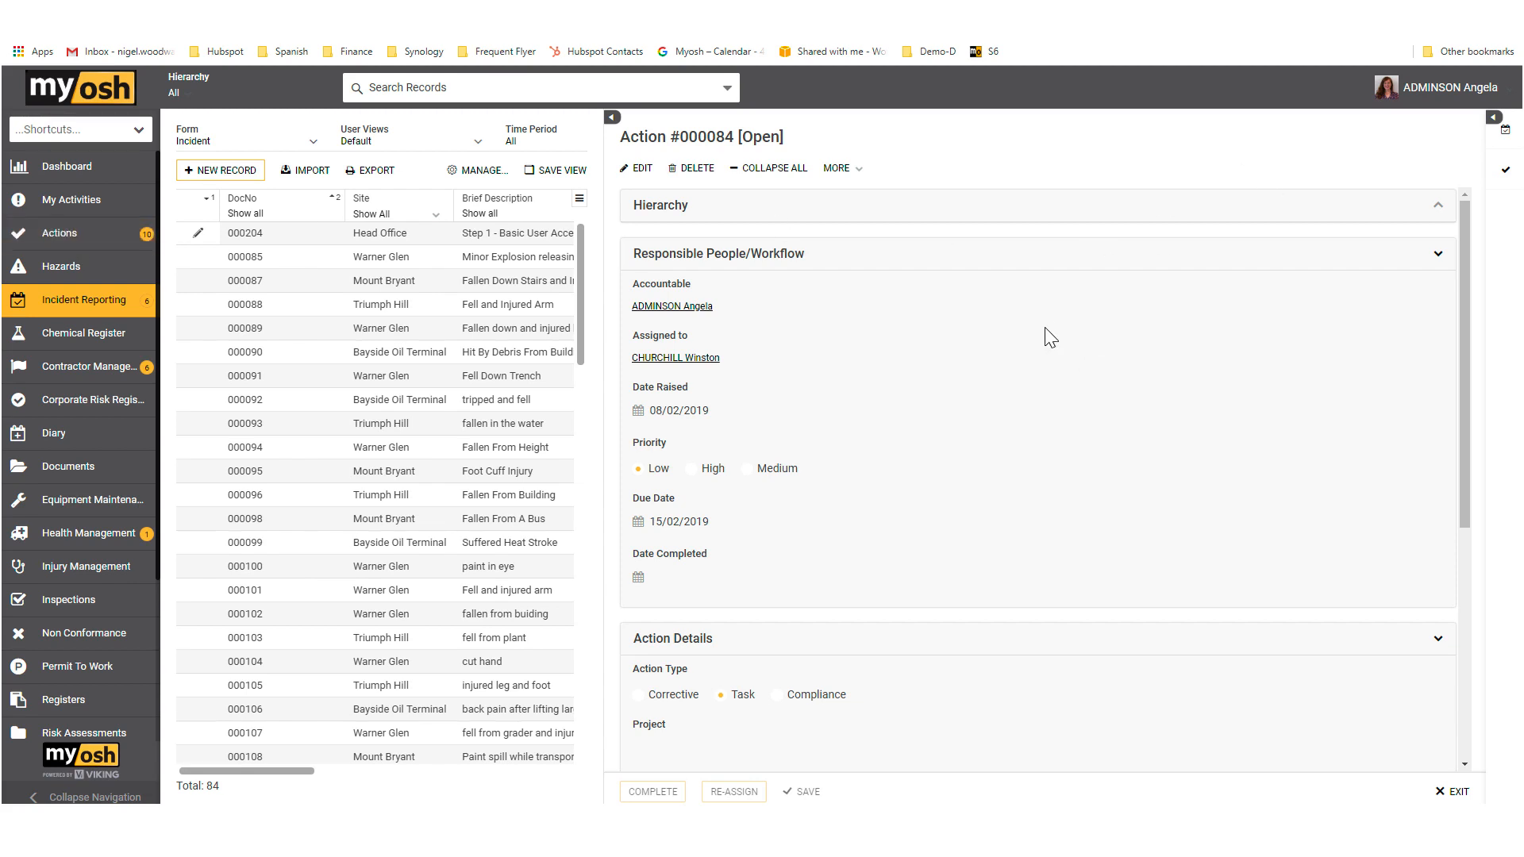
pyautogui.click(639, 168)
pyautogui.scroll(-10, 968, 339)
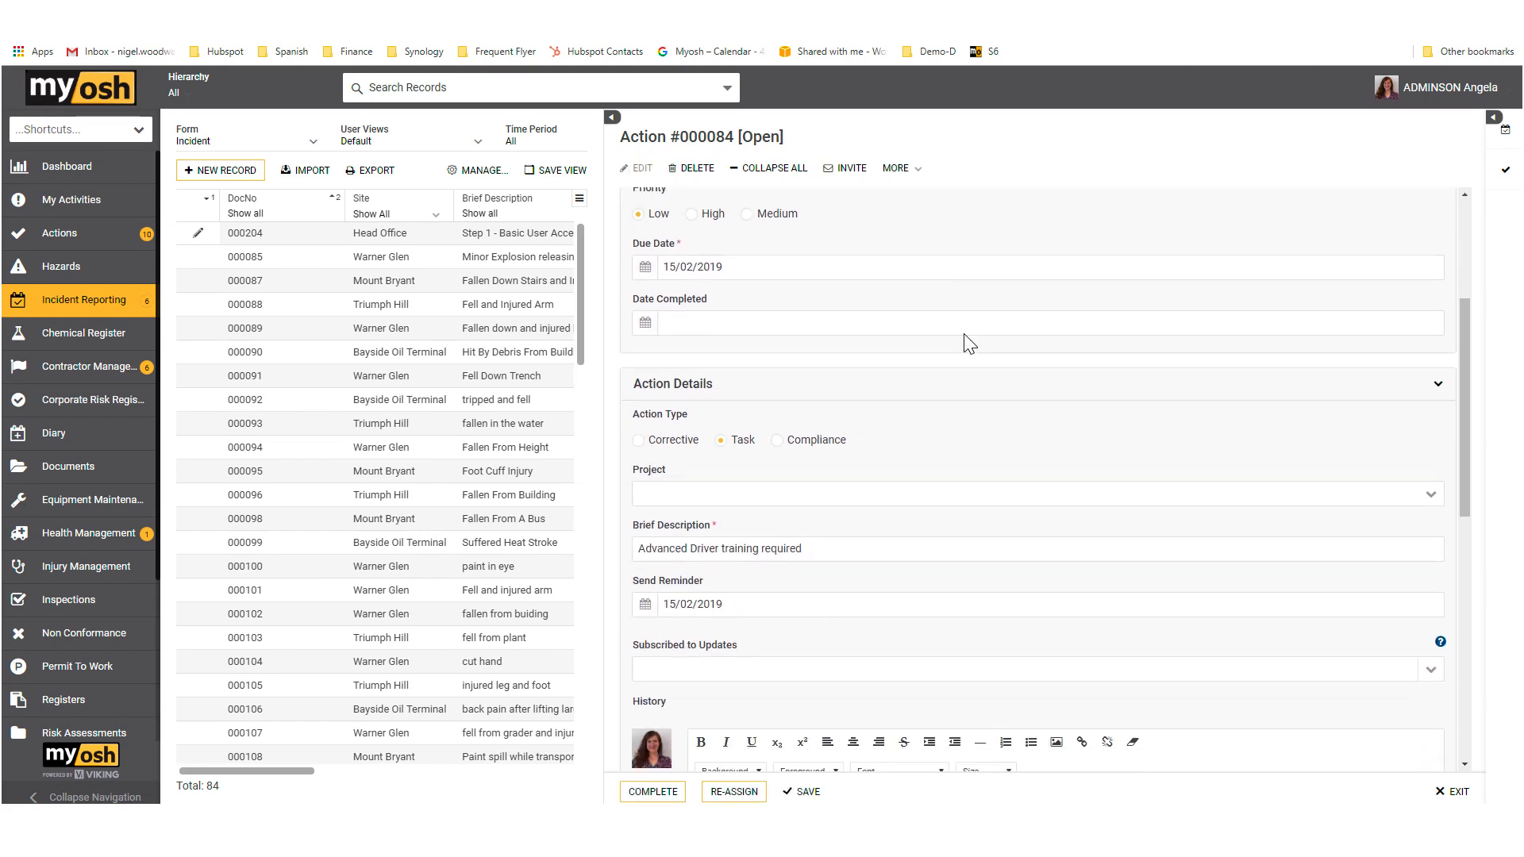
pyautogui.scroll(-3, 963, 342)
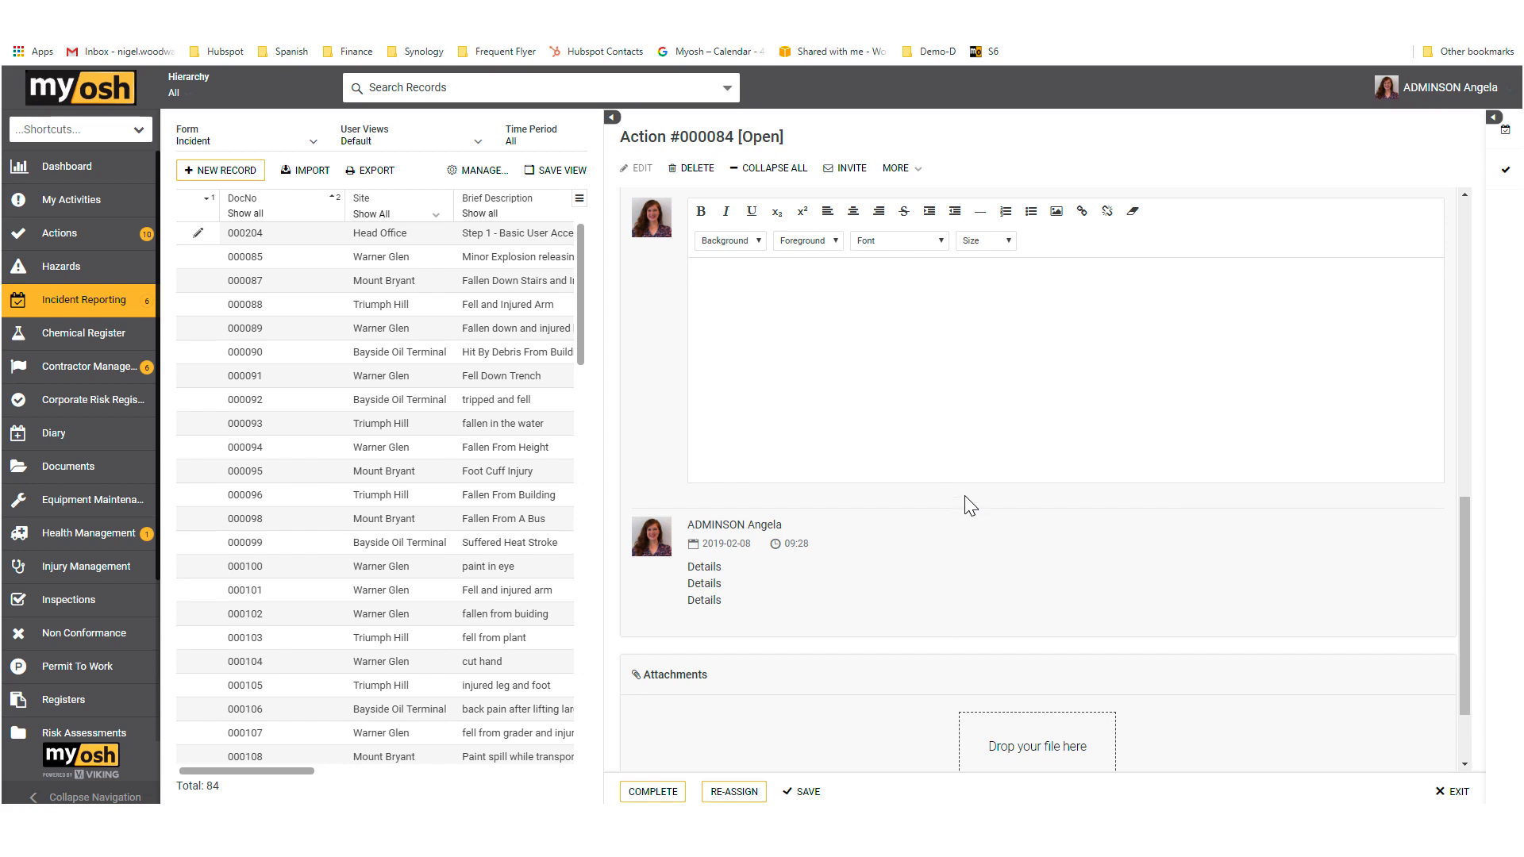
pyautogui.click(1452, 792)
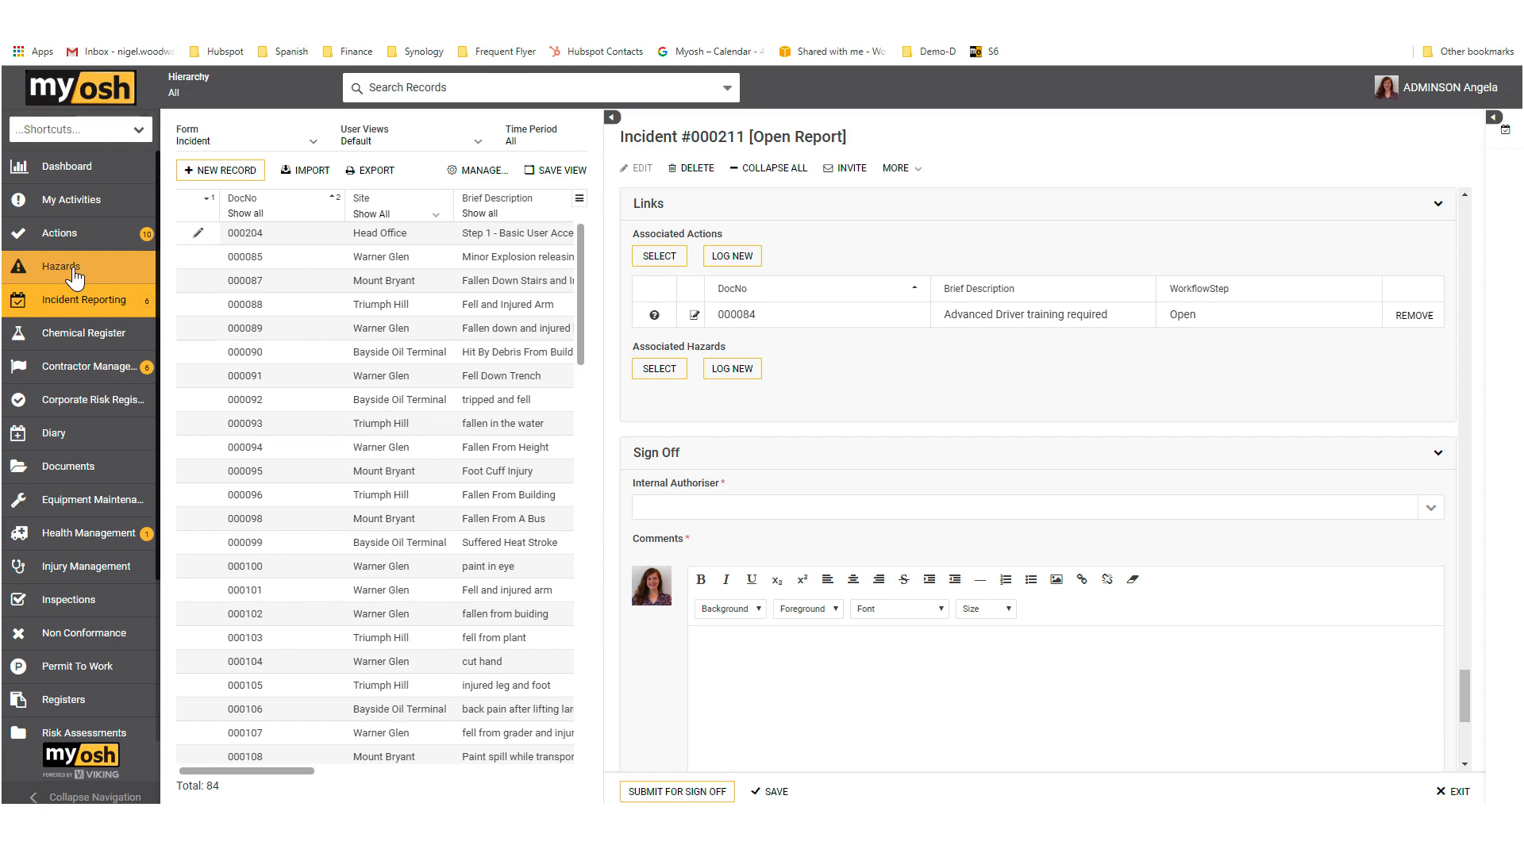
# Step: For Associated Hazards, filter the existing records by "plant" in Brief Description and select "Improper loading of plant and equipment."
pyautogui.click(659, 378)
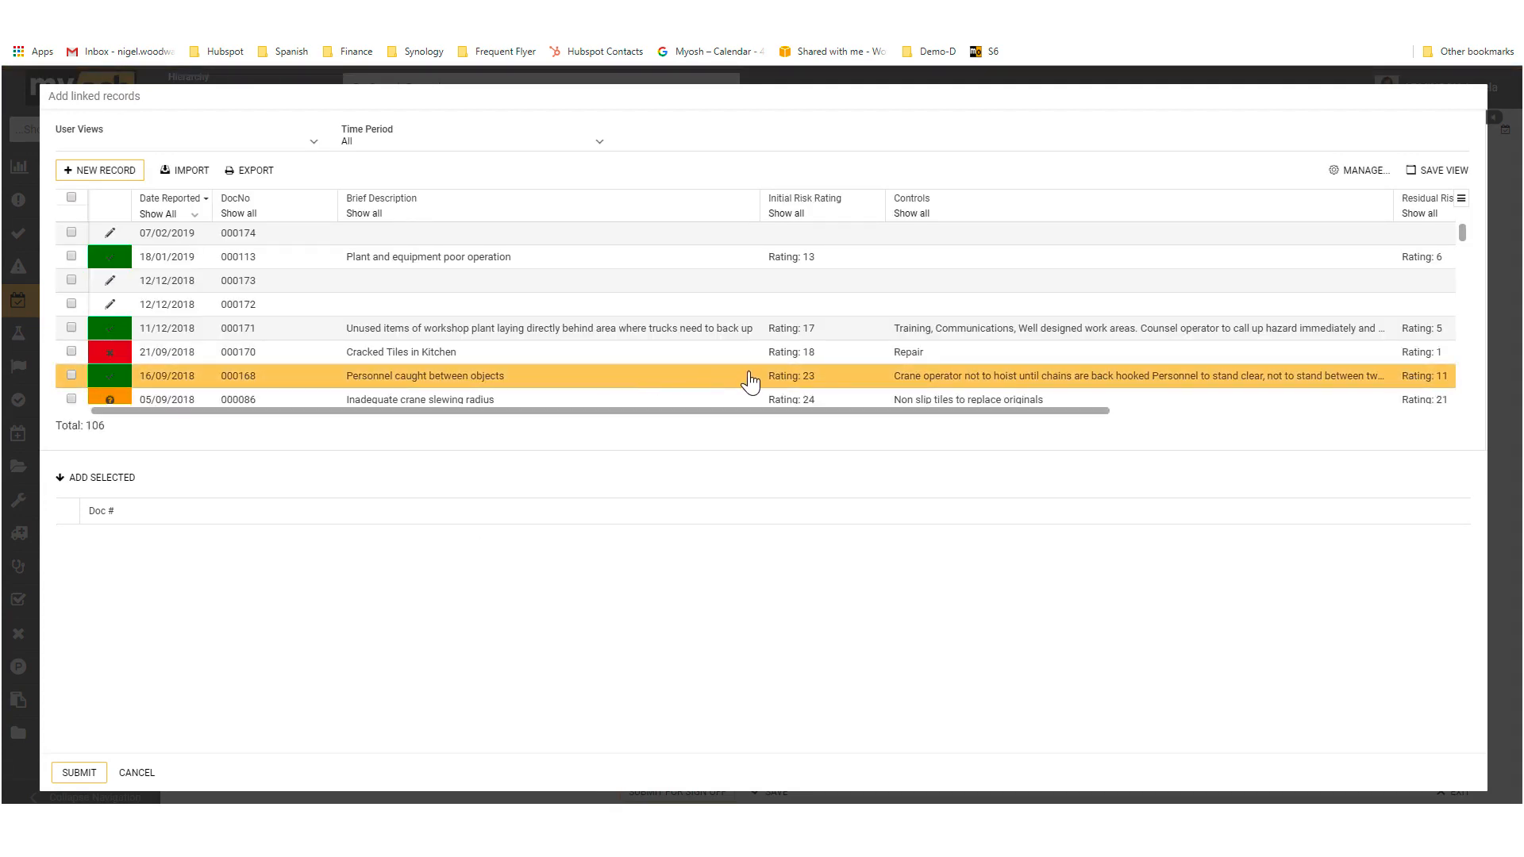
pyautogui.moveTo(826, 450); pyautogui.dragTo(833, 561)
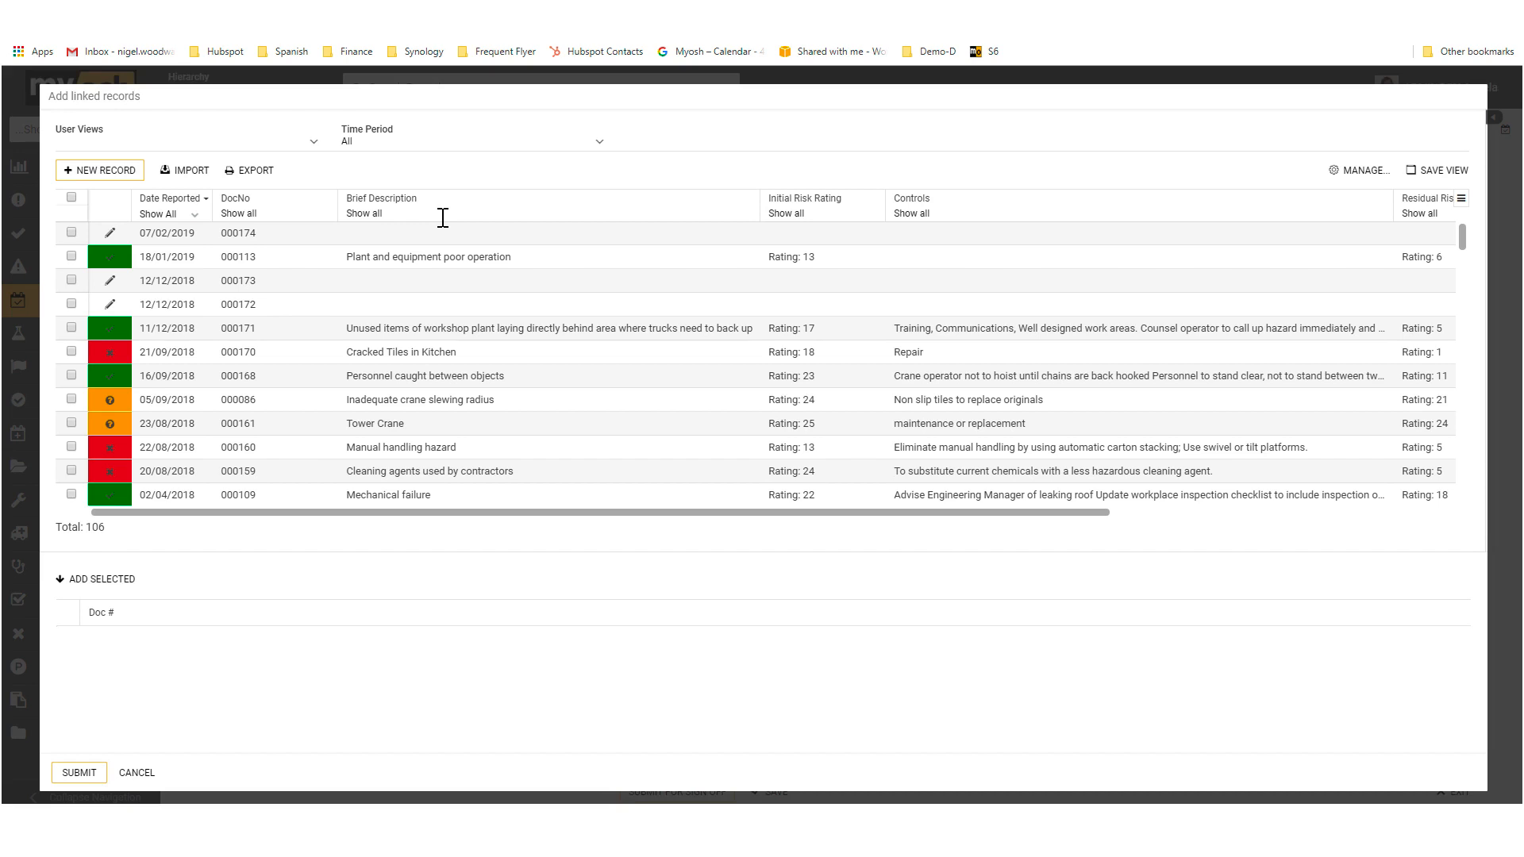
pyautogui.click(391, 216)
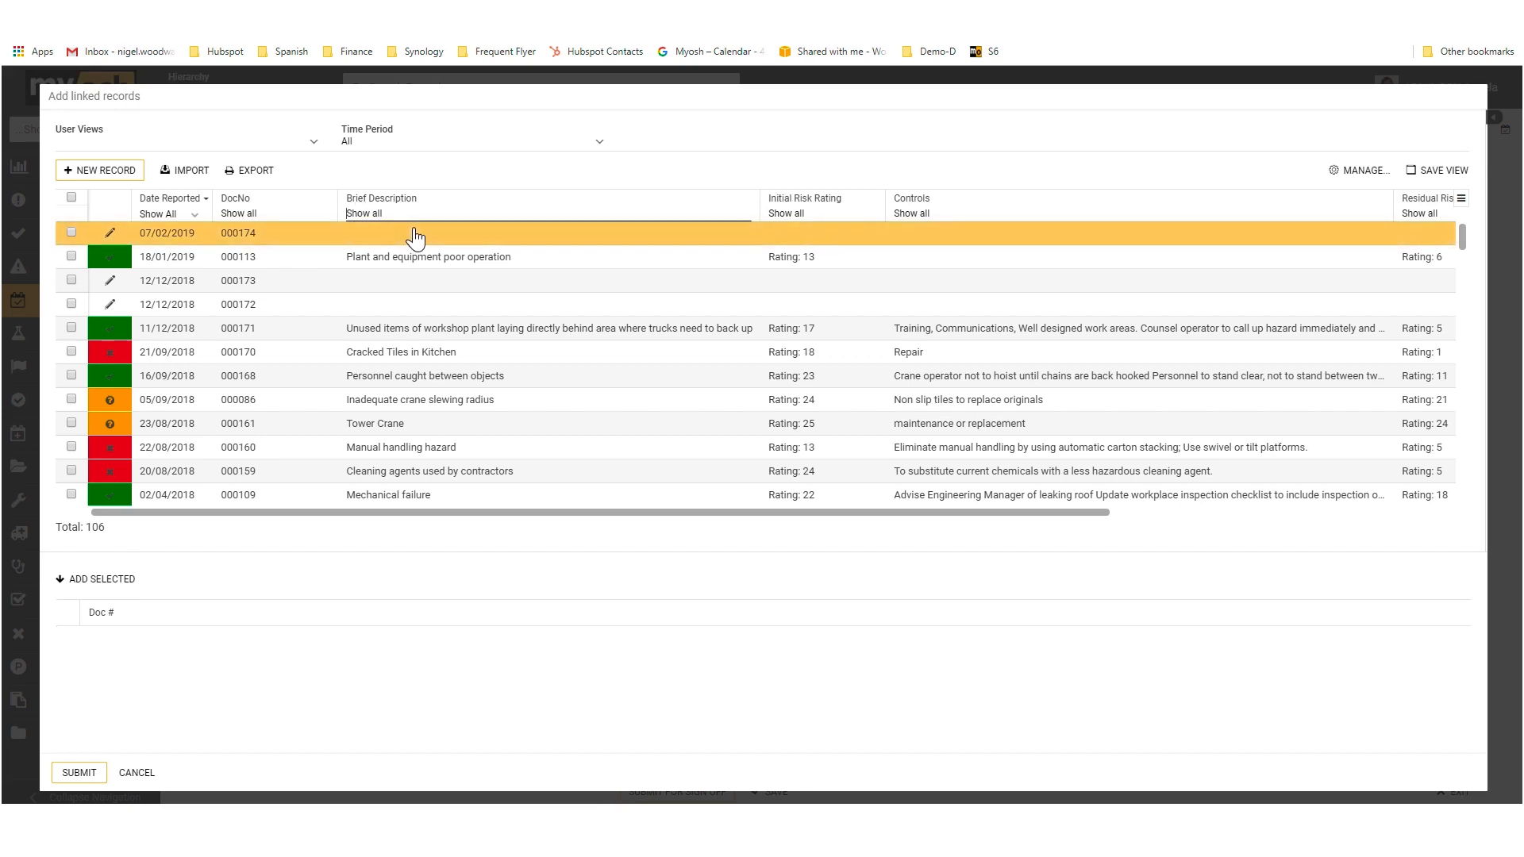
pyautogui.write('plant')
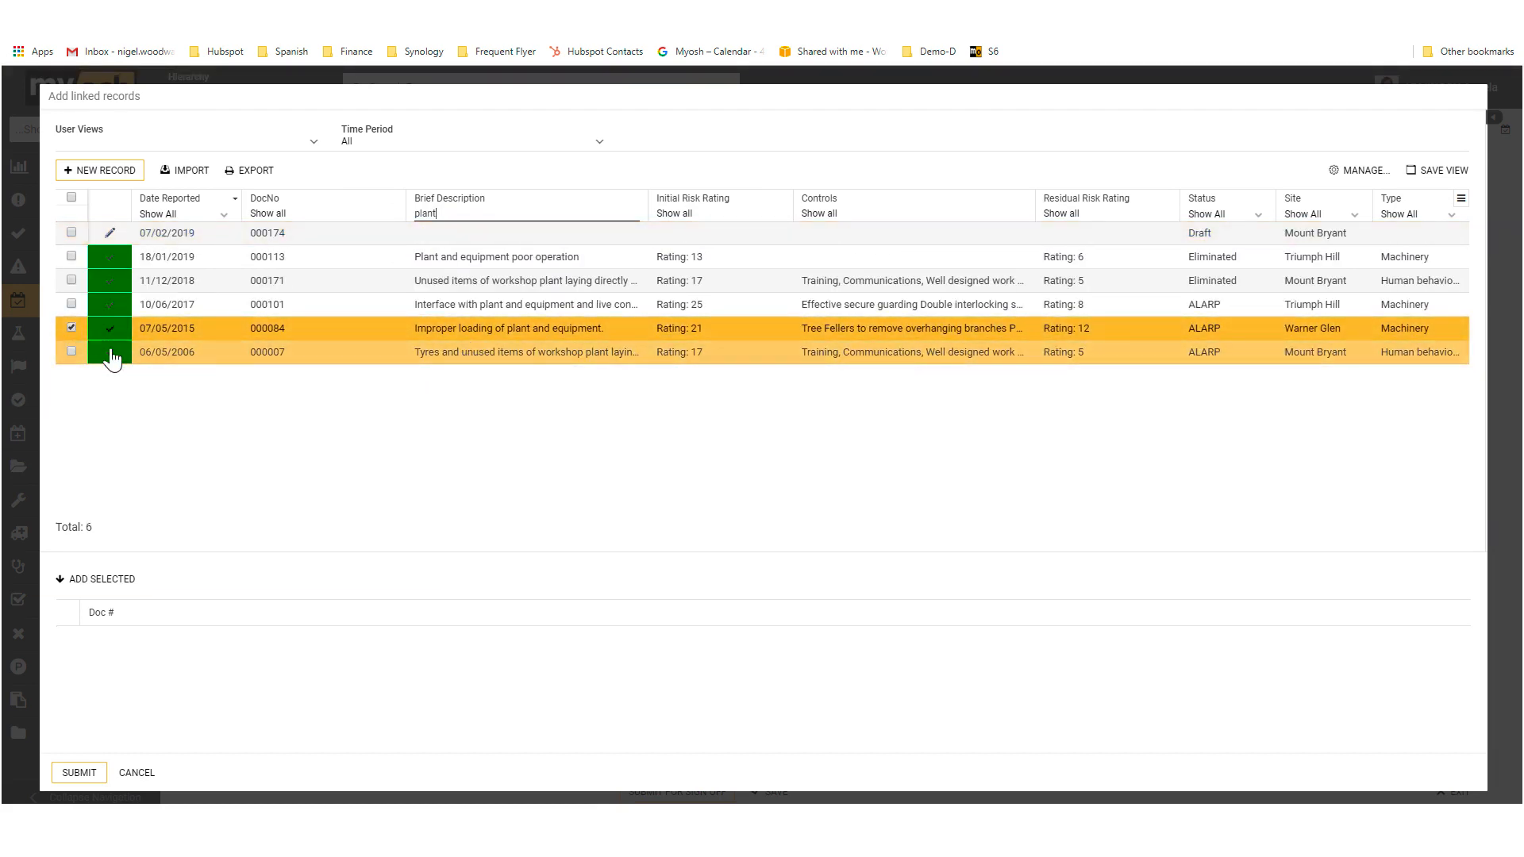
pyautogui.click(72, 329)
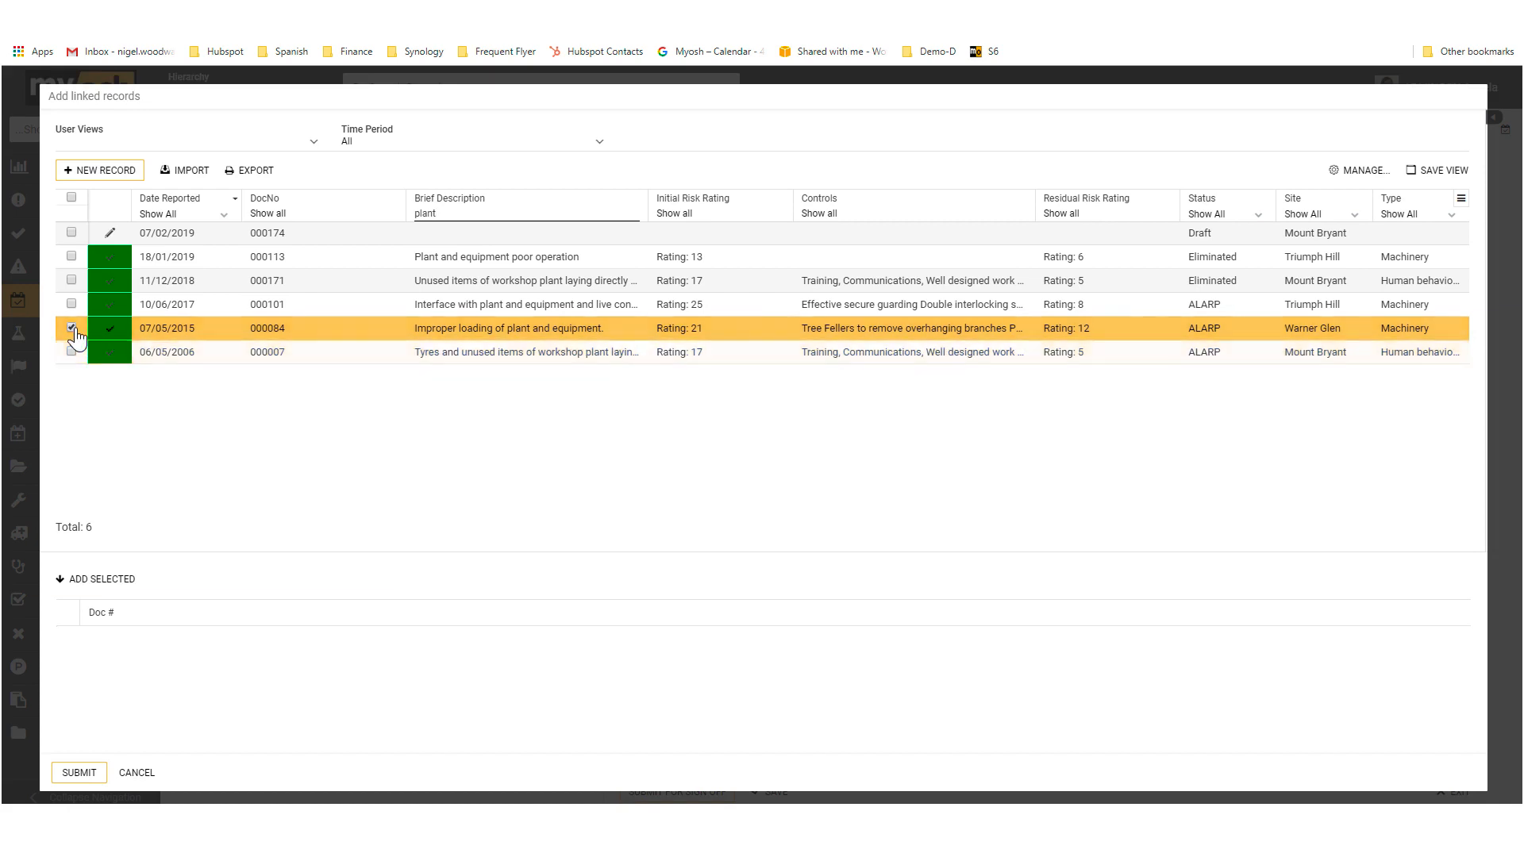
# Step: Open the "Improper loading of plant and equipment" hazard and examine its classification and treatment controls
pyautogui.click(478, 338)
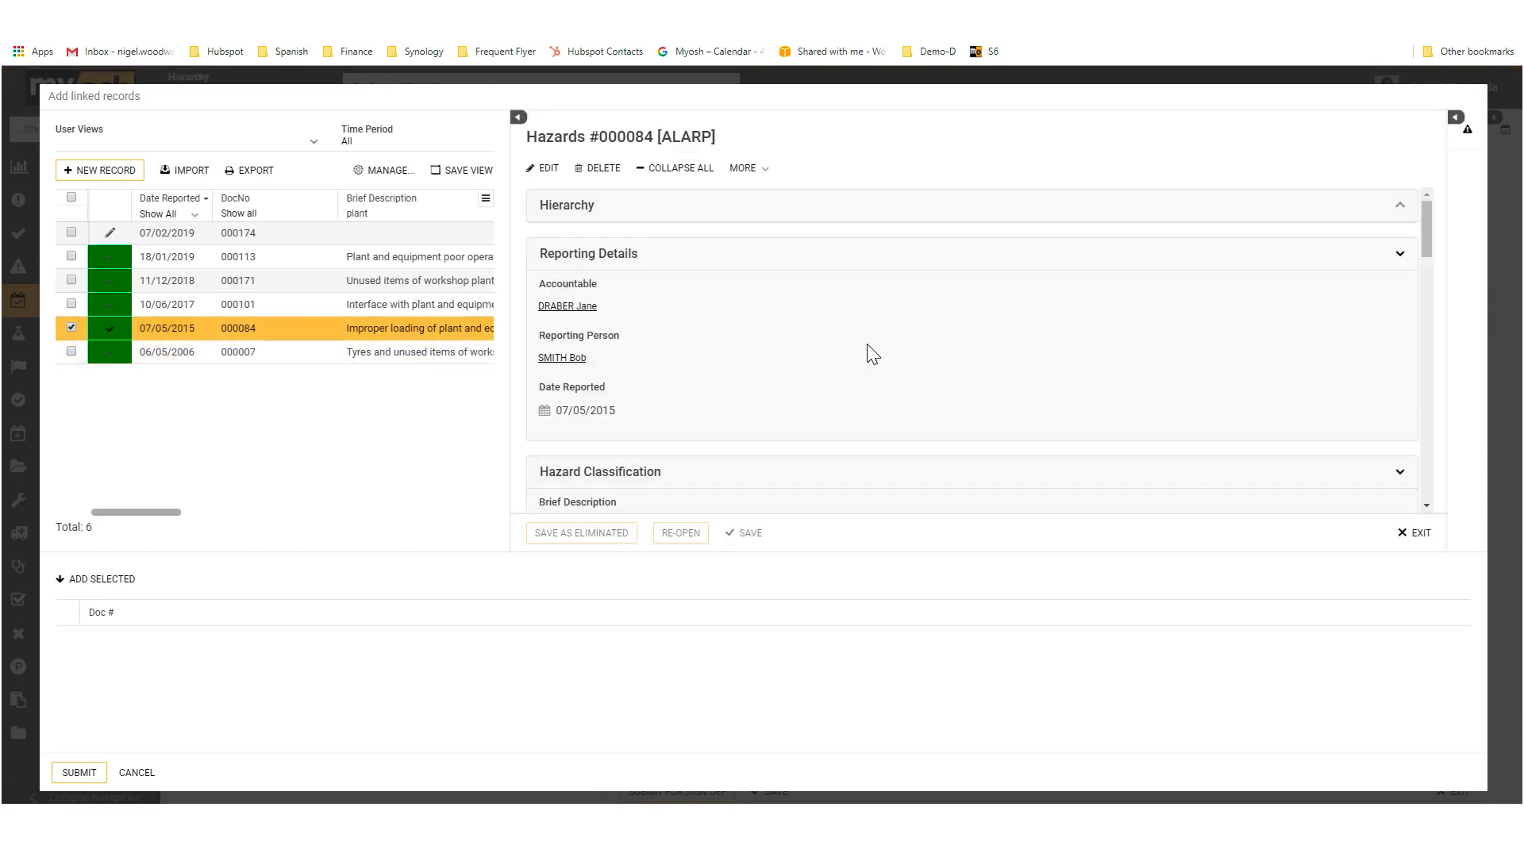
pyautogui.scroll(-3, 871, 361)
pyautogui.scroll(-4, 863, 365)
pyautogui.scroll(1, 866, 369)
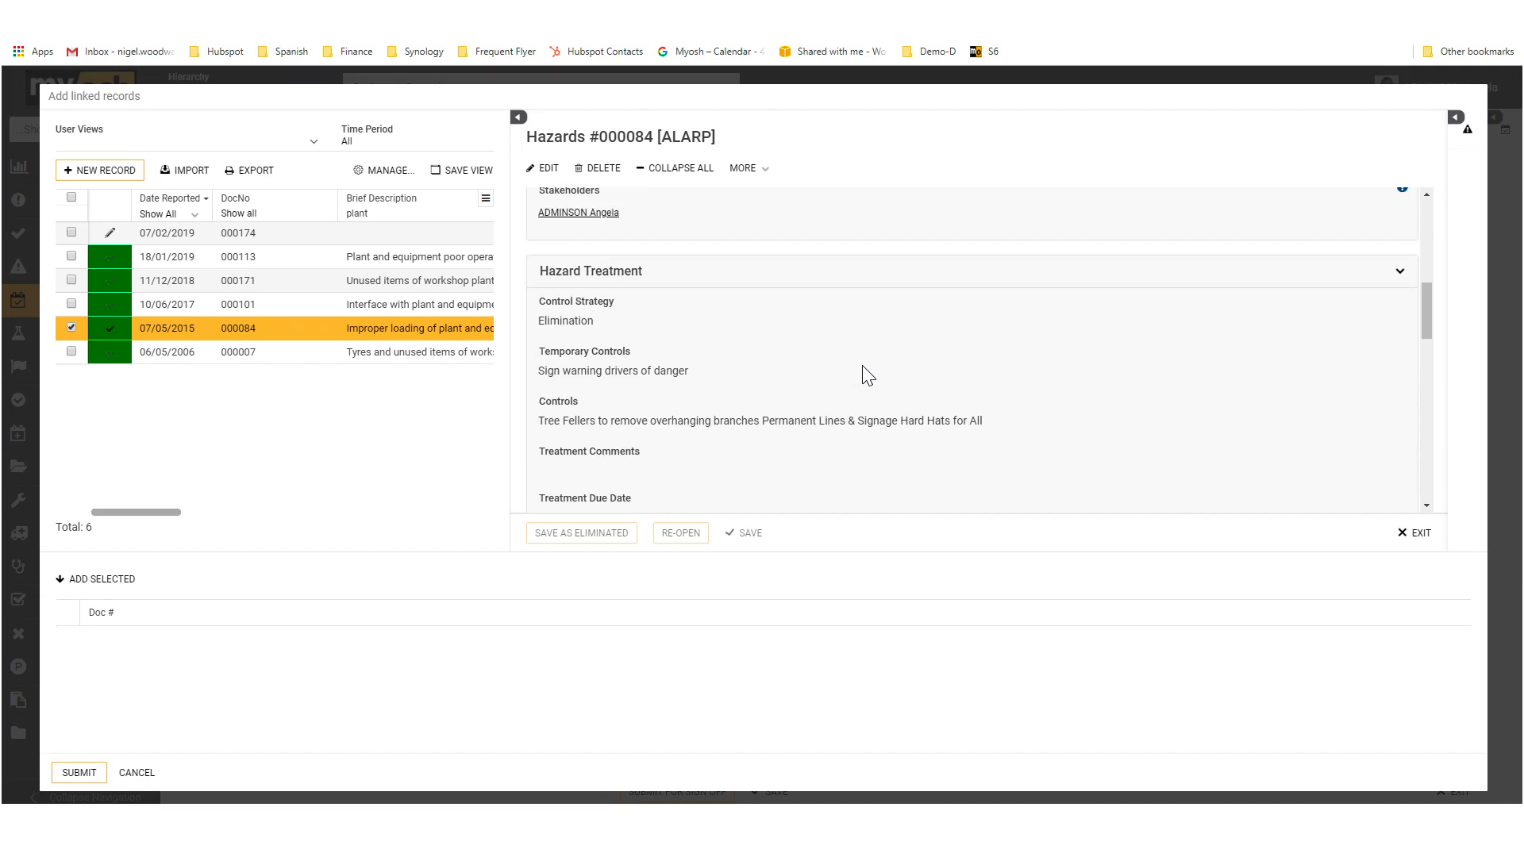
# Step: Also select the workshop plant hazard reported 06/05/2006 and link both selected hazards to the incident
pyautogui.click(71, 351)
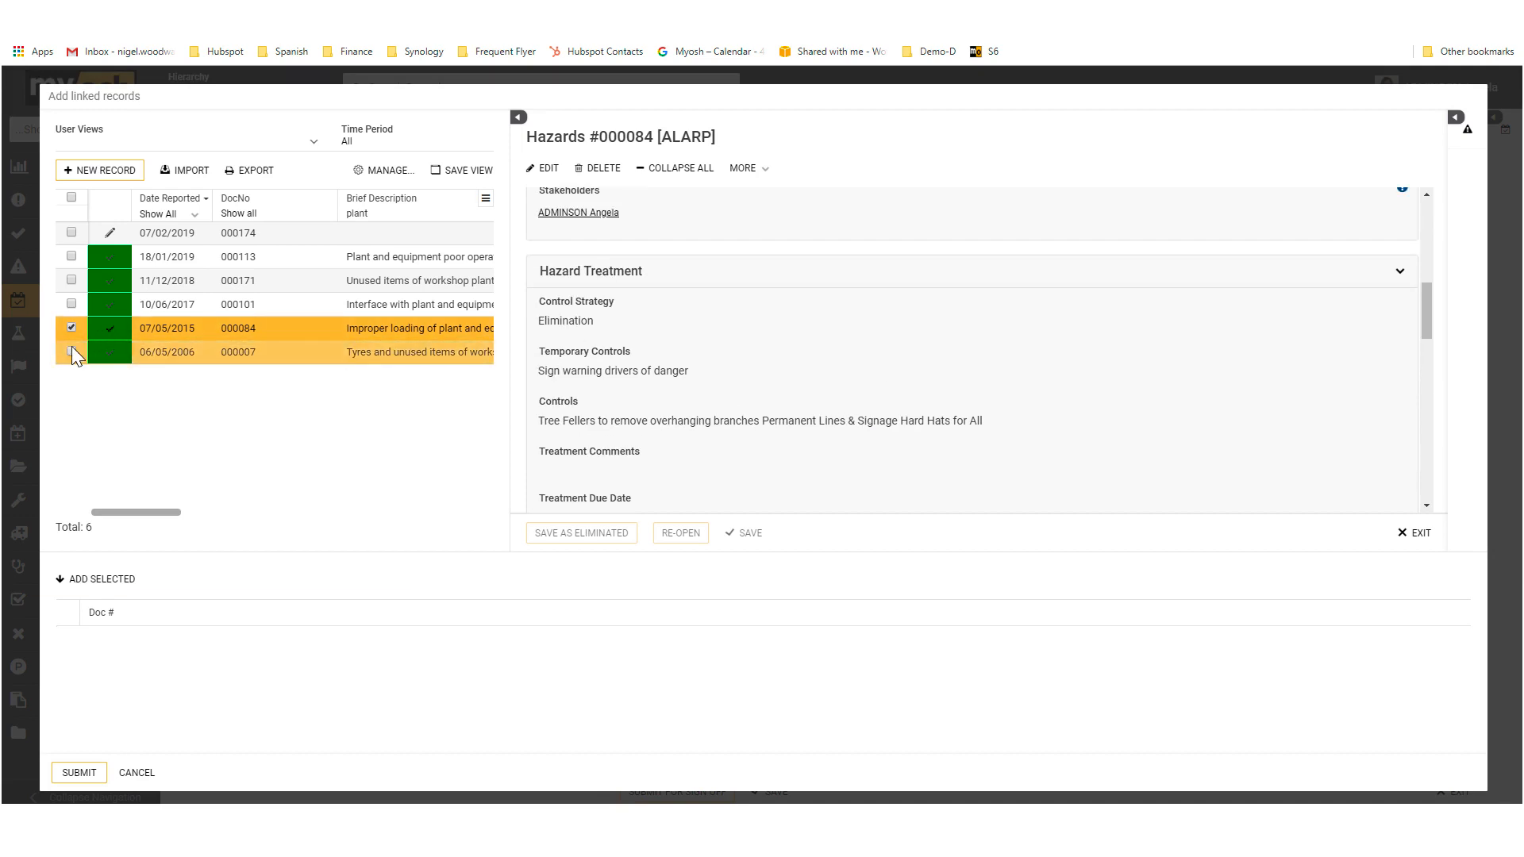
pyautogui.click(97, 579)
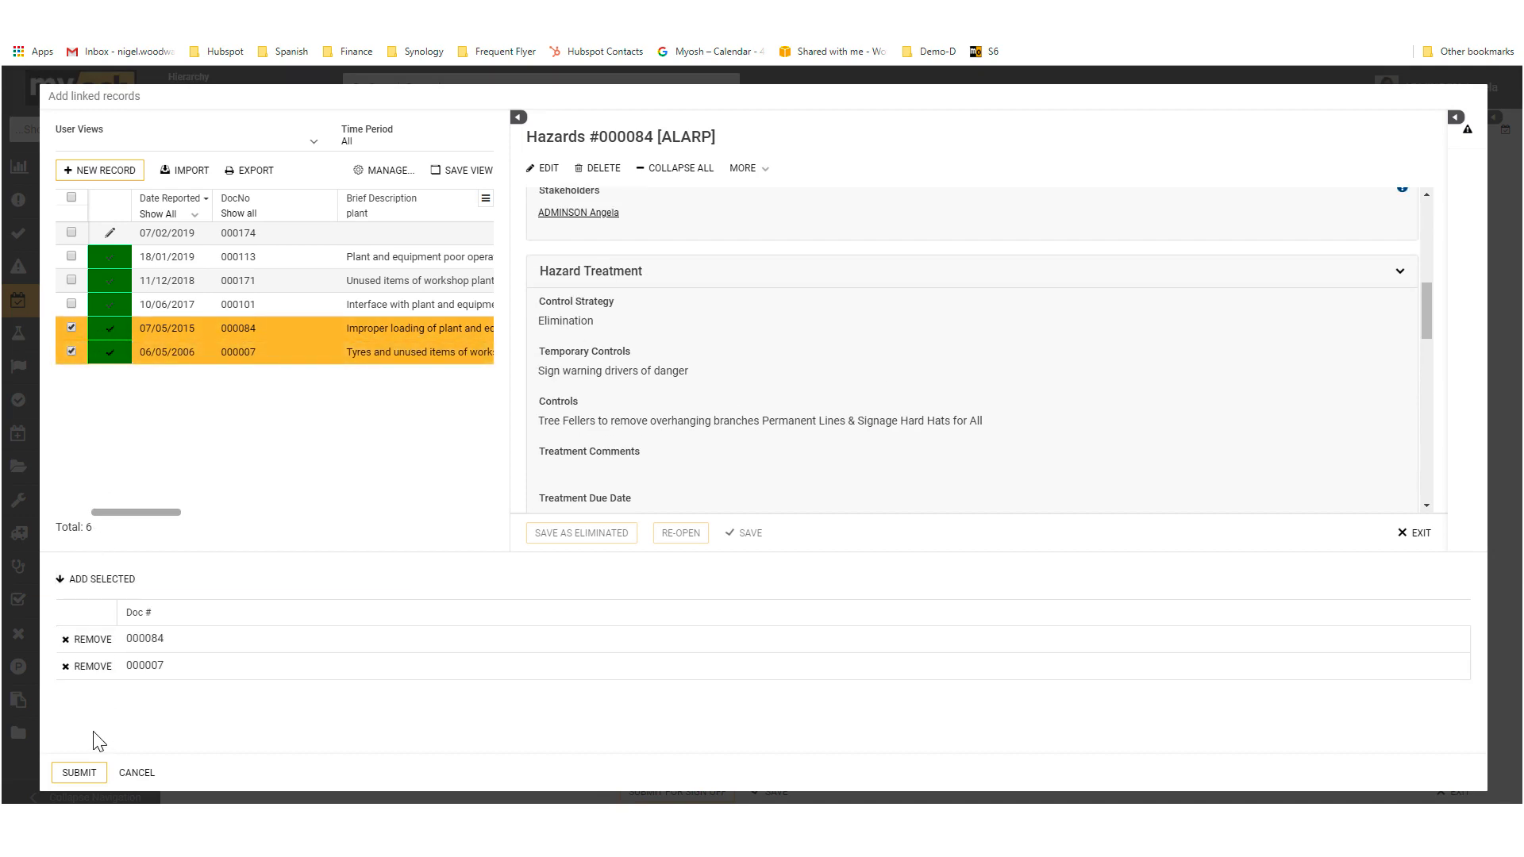
pyautogui.click(87, 778)
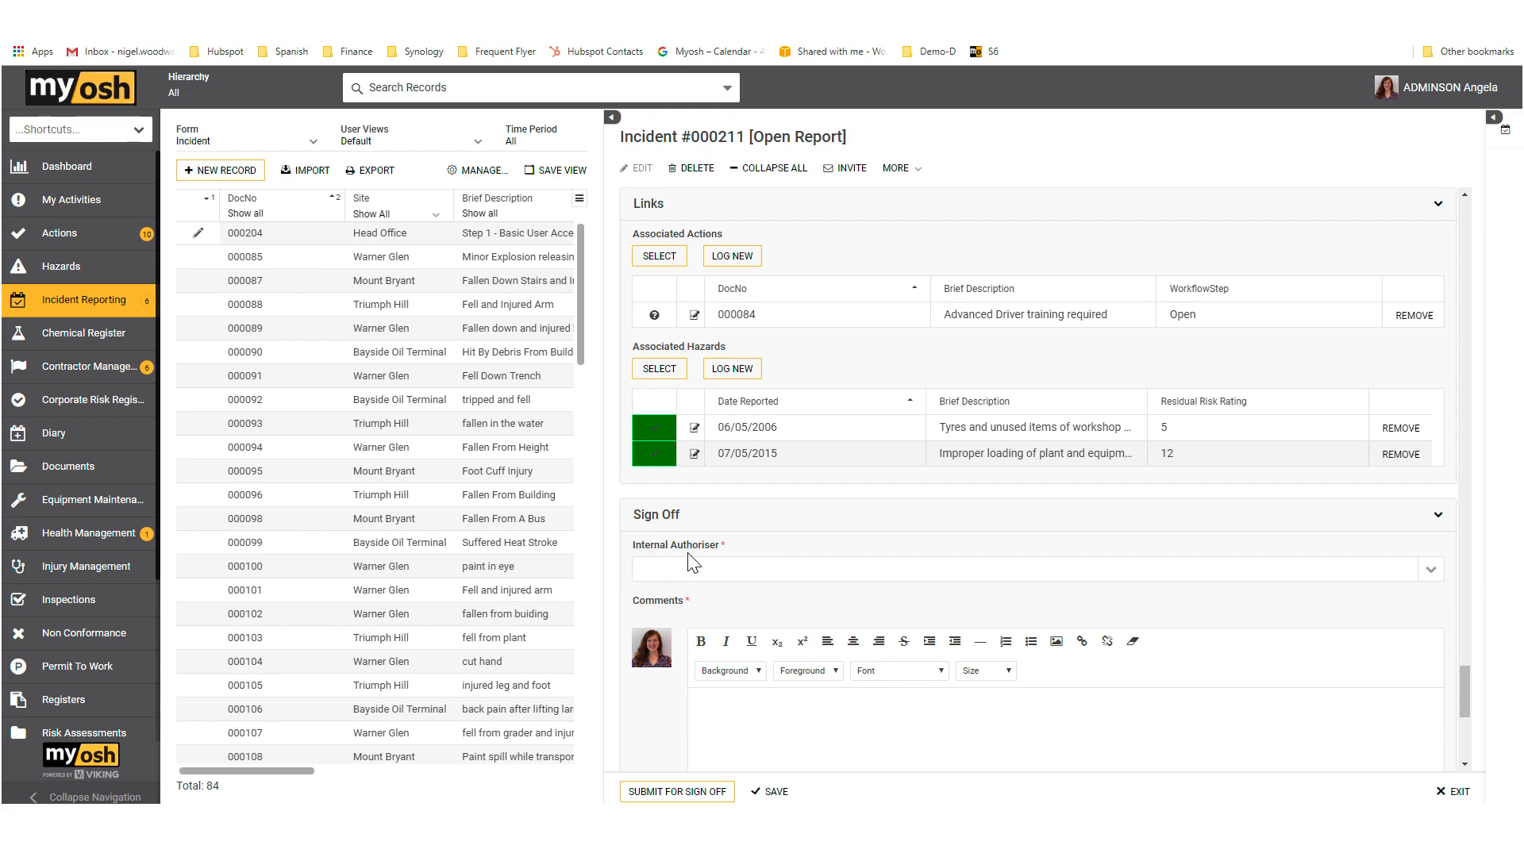
# Step: Set the Internal Authoriser in the Sign Off section to CHURCHILL Winston
pyautogui.click(1429, 569)
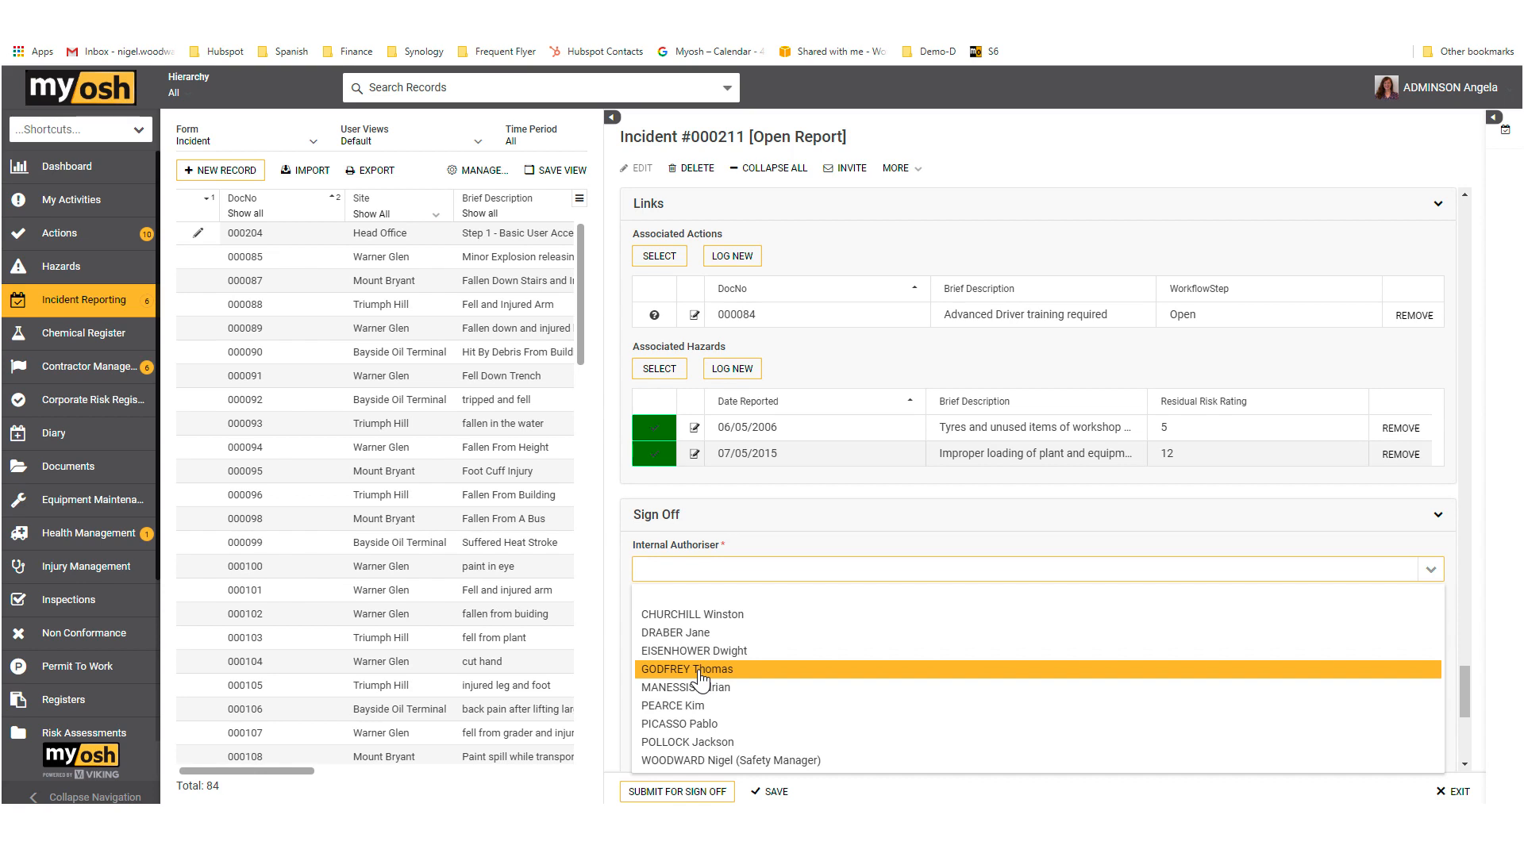
pyautogui.click(707, 617)
pyautogui.scroll(-2, 776, 695)
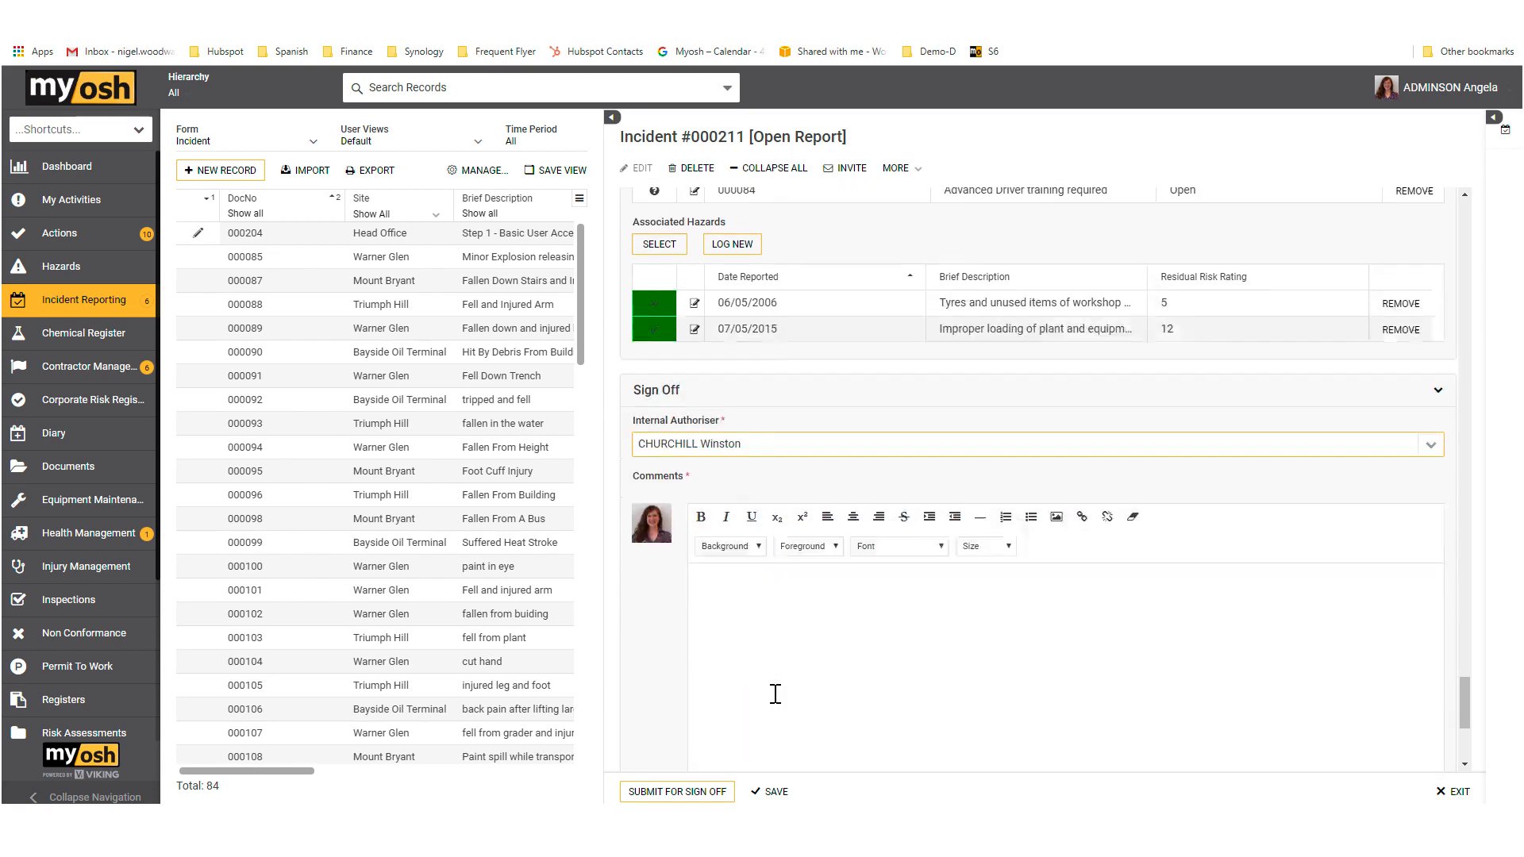
# Step: Enter "comment" in the Sign Off comments and submit the incident for sign-off
pyautogui.click(766, 603)
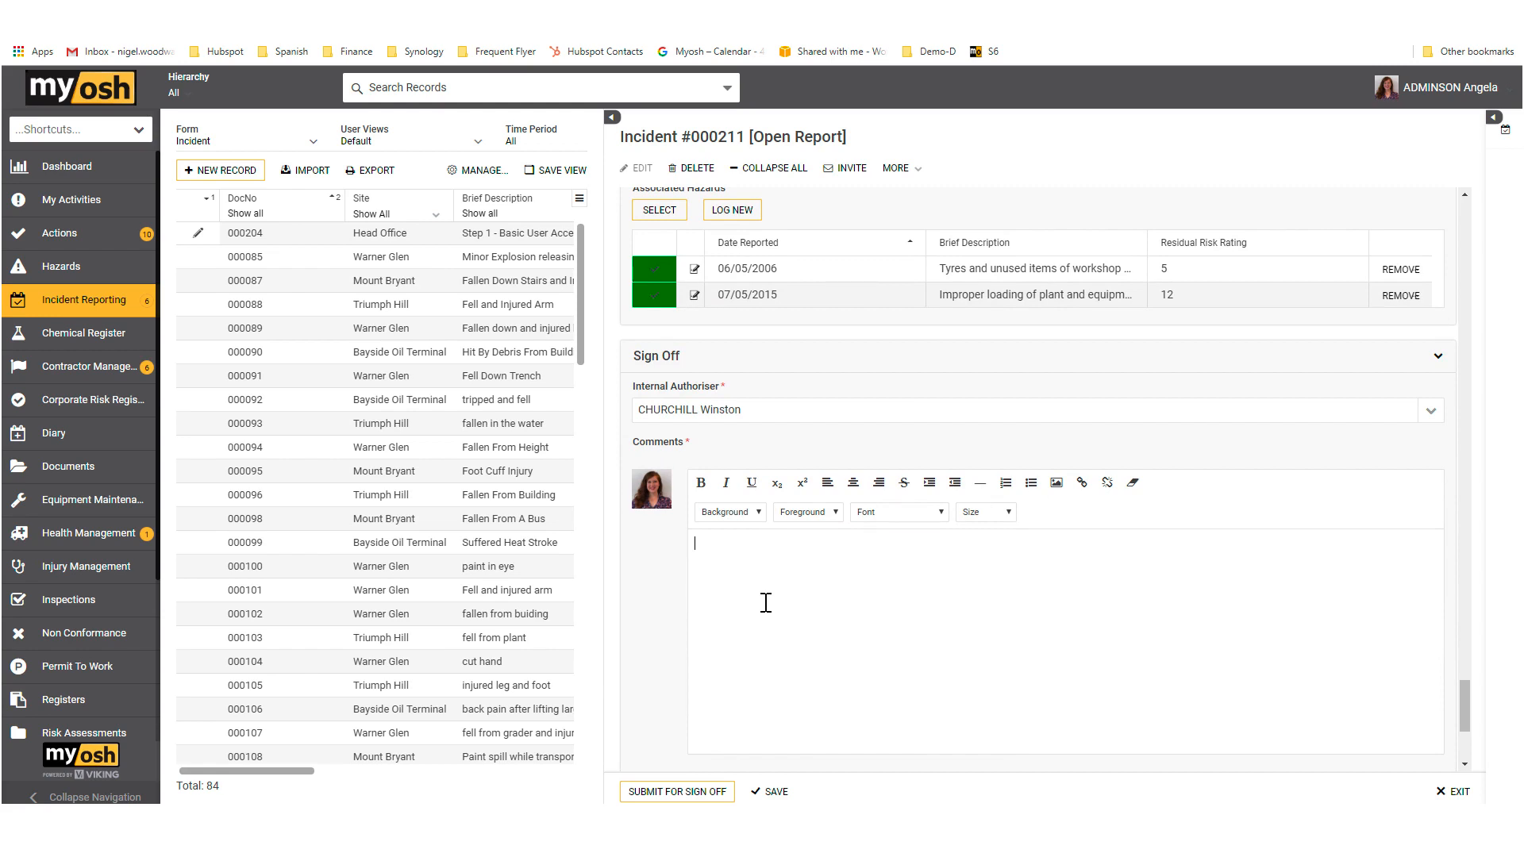
pyautogui.write('omment')
pyautogui.click(698, 543)
pyautogui.write('c')
pyautogui.click(709, 794)
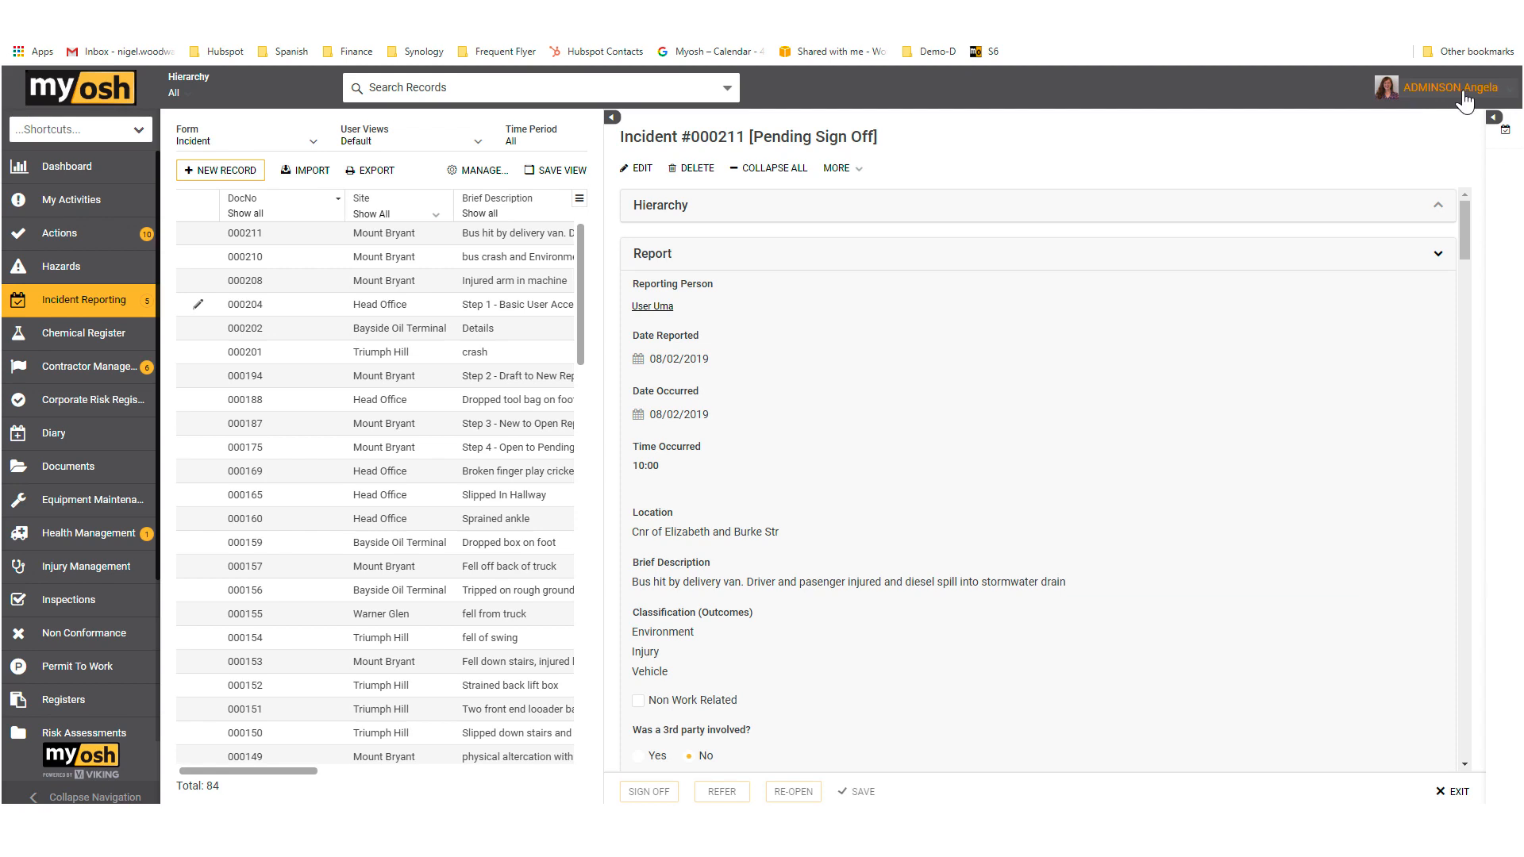
# Step: Put the pending bus collision incident into edit mode, review its report details, and sign it off with the status change confirmed
pyautogui.click(645, 171)
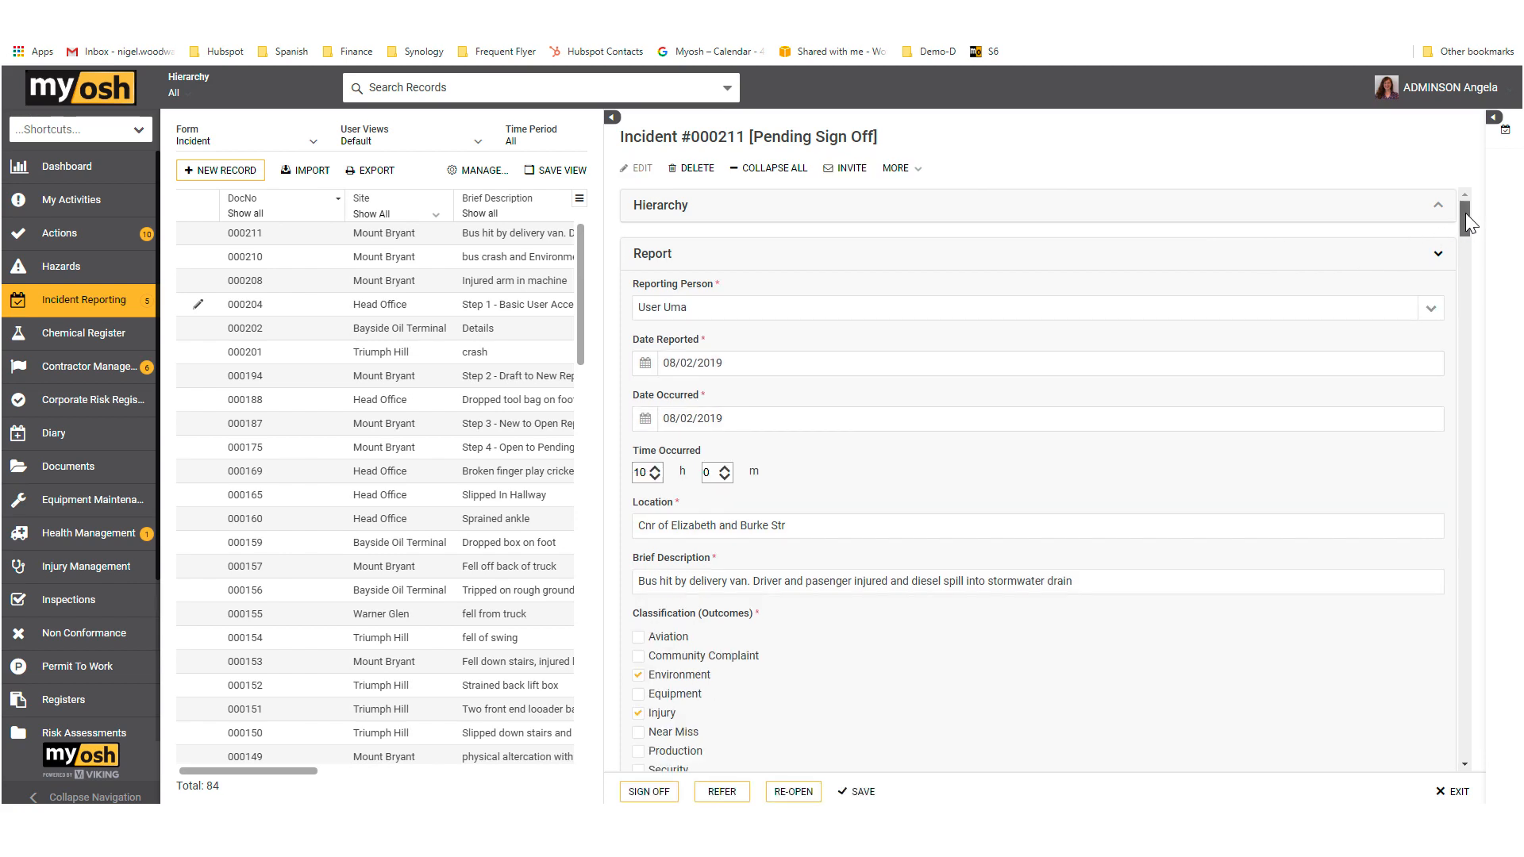
pyautogui.moveTo(1465, 213); pyautogui.dragTo(1464, 227)
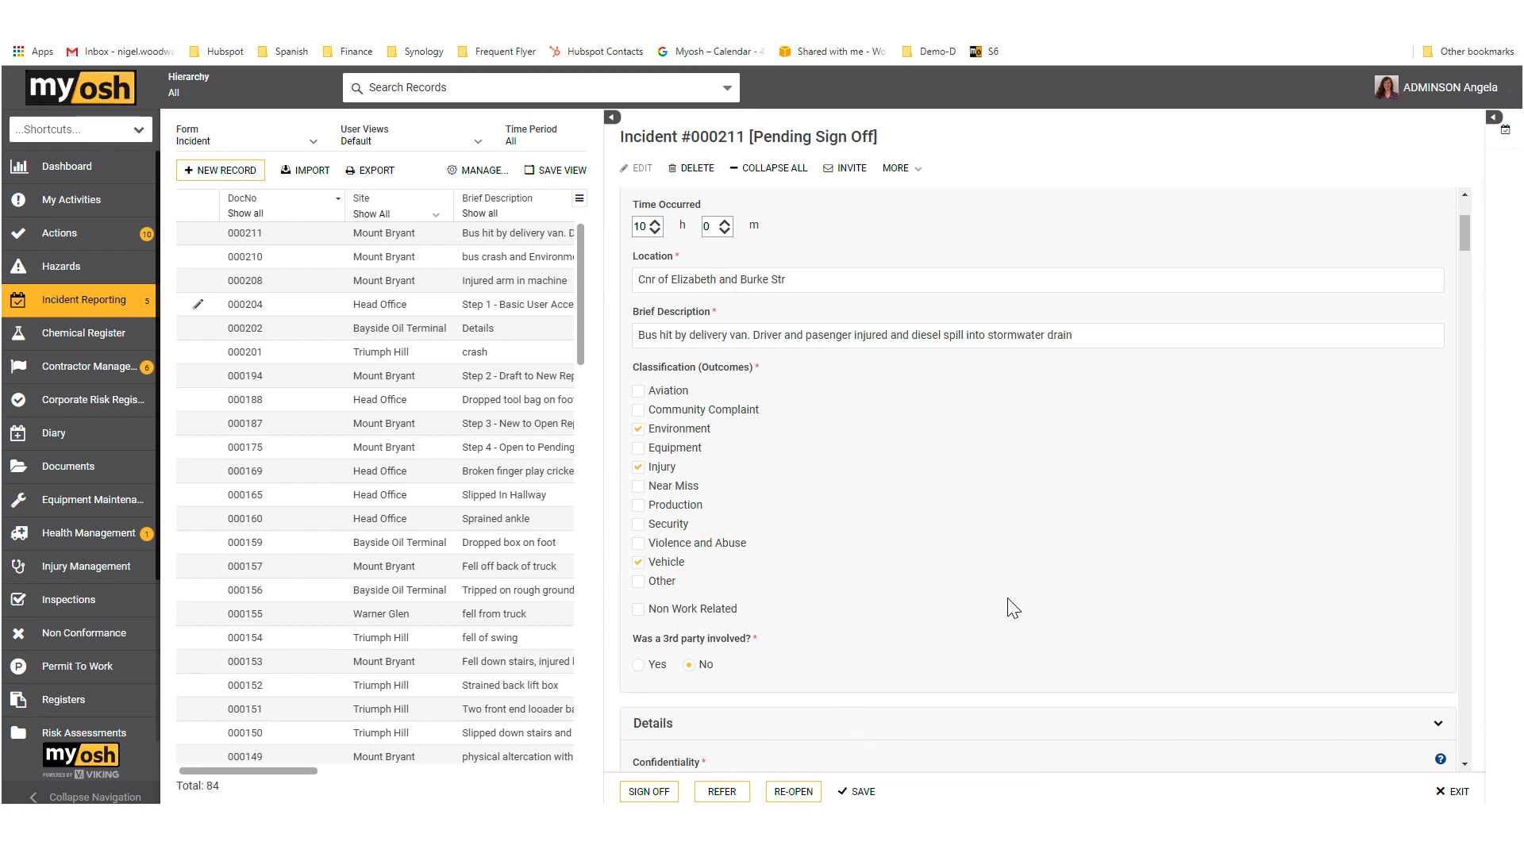
pyautogui.click(664, 793)
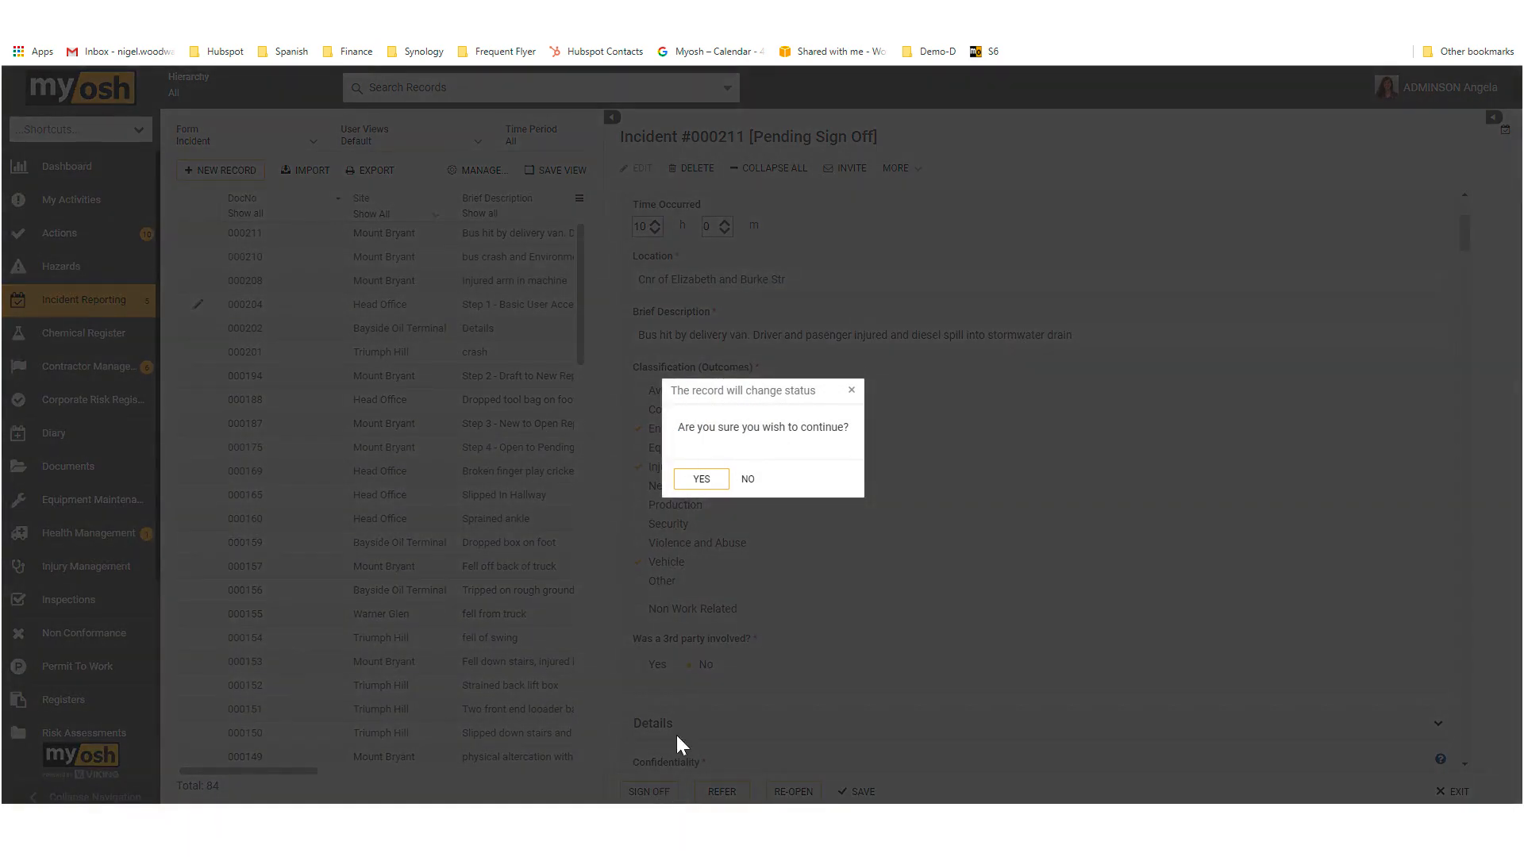
pyautogui.click(701, 480)
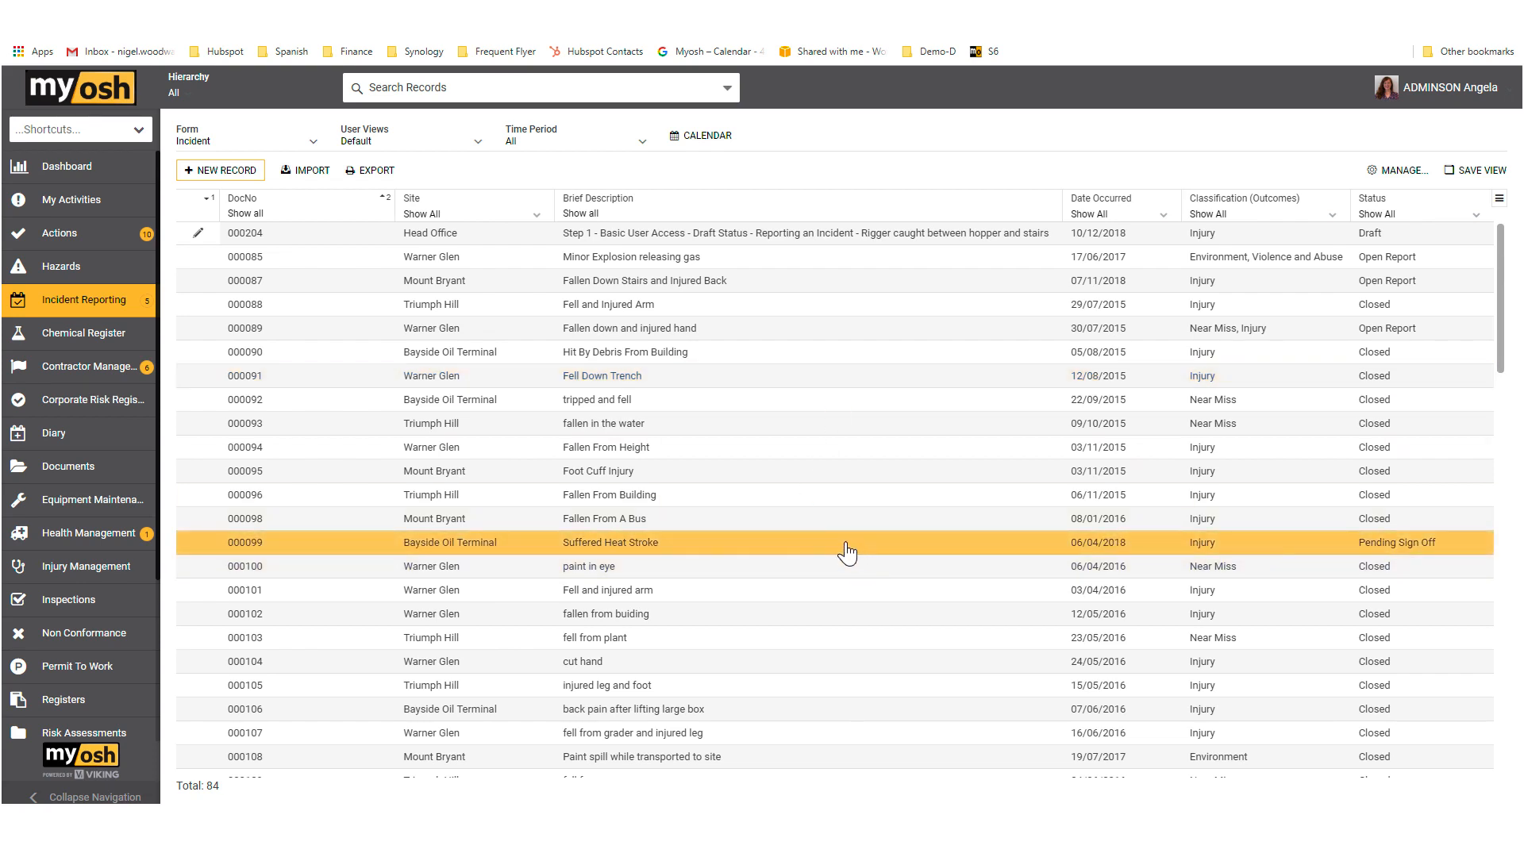
# Step: Move the Status column ahead of Accountable in the Actions register, and open the Hazards register
pyautogui.click(53, 242)
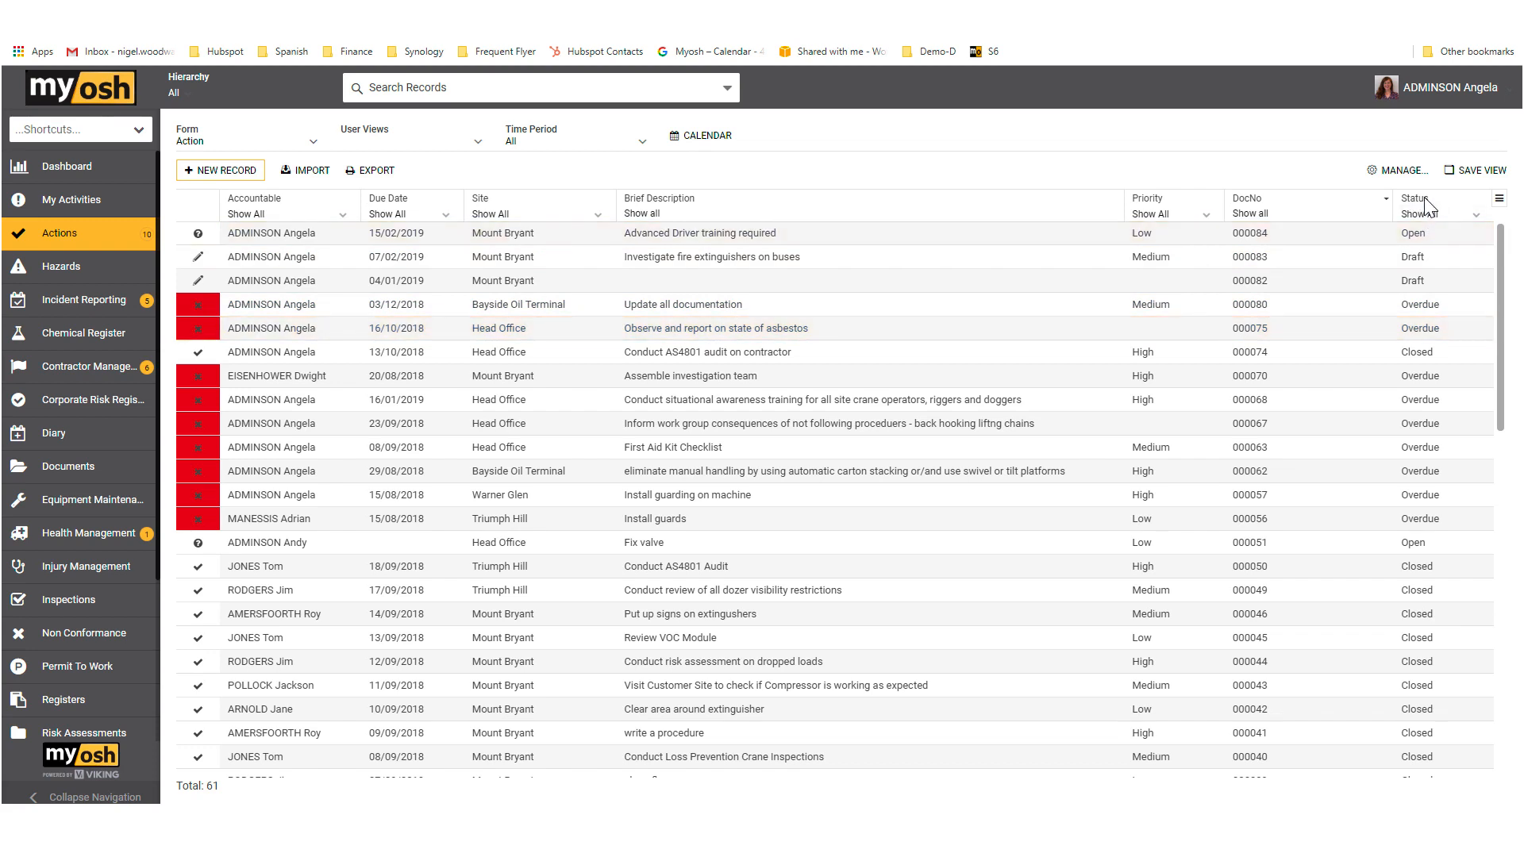
pyautogui.moveTo(1427, 205); pyautogui.dragTo(259, 246)
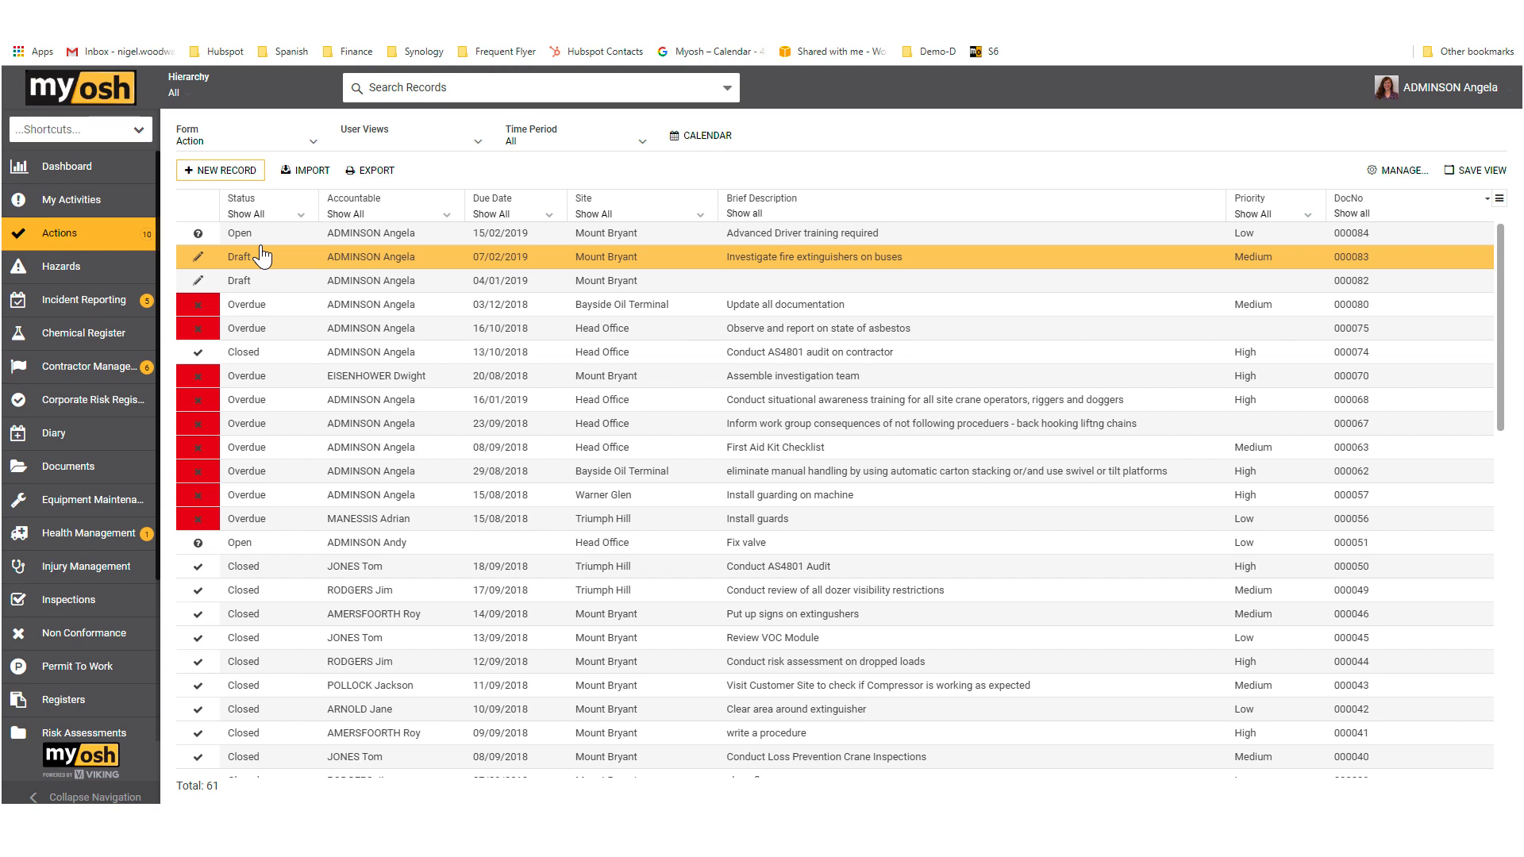
pyautogui.click(73, 268)
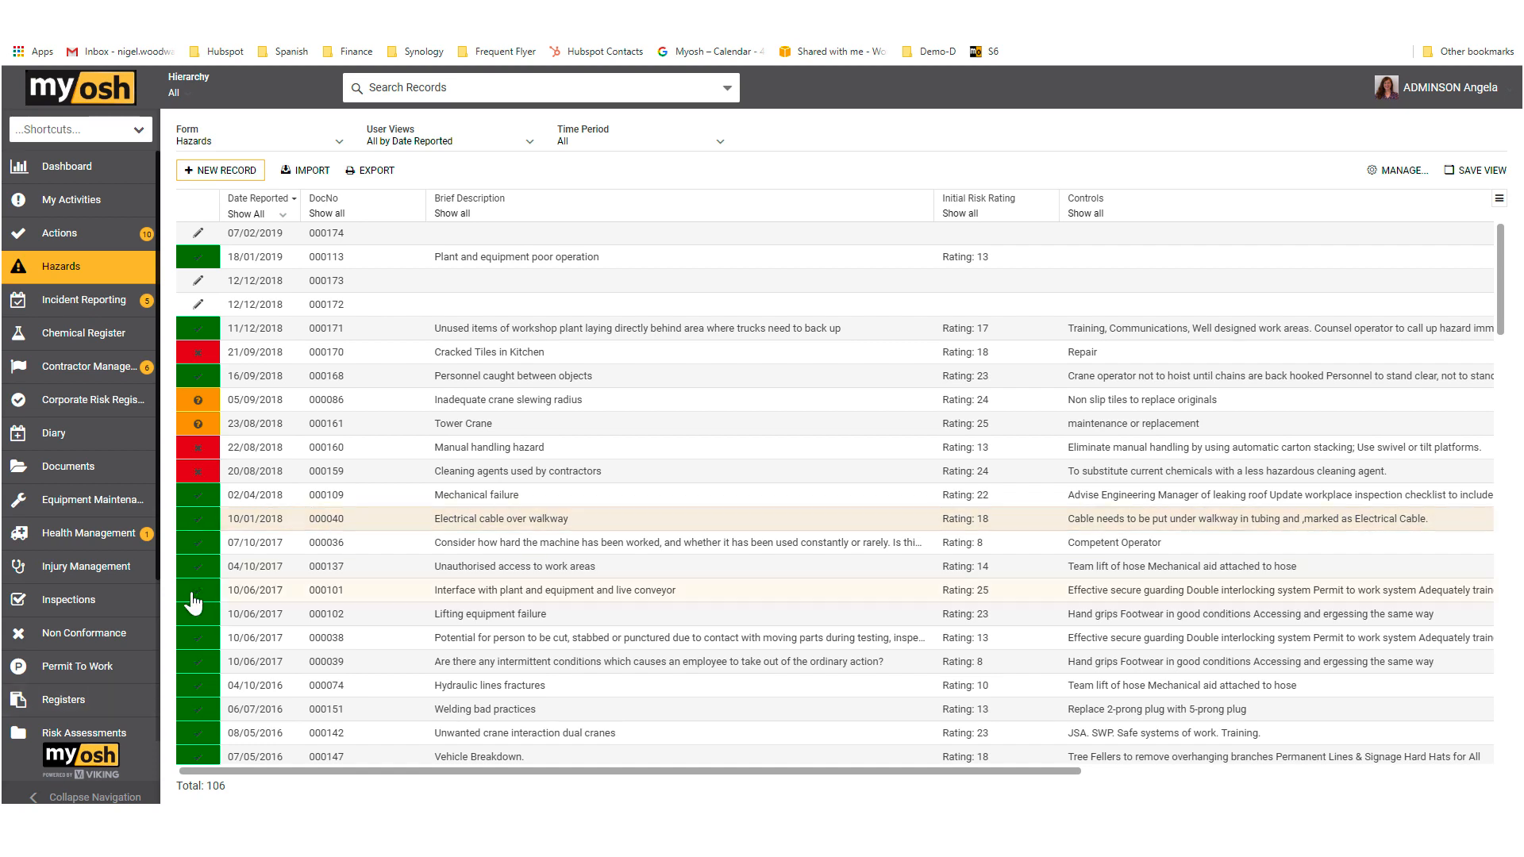
# Step: Open the Action form for editing from the form and workflow definitions in the administrator's session
pyautogui.scroll(-3, 111, 612)
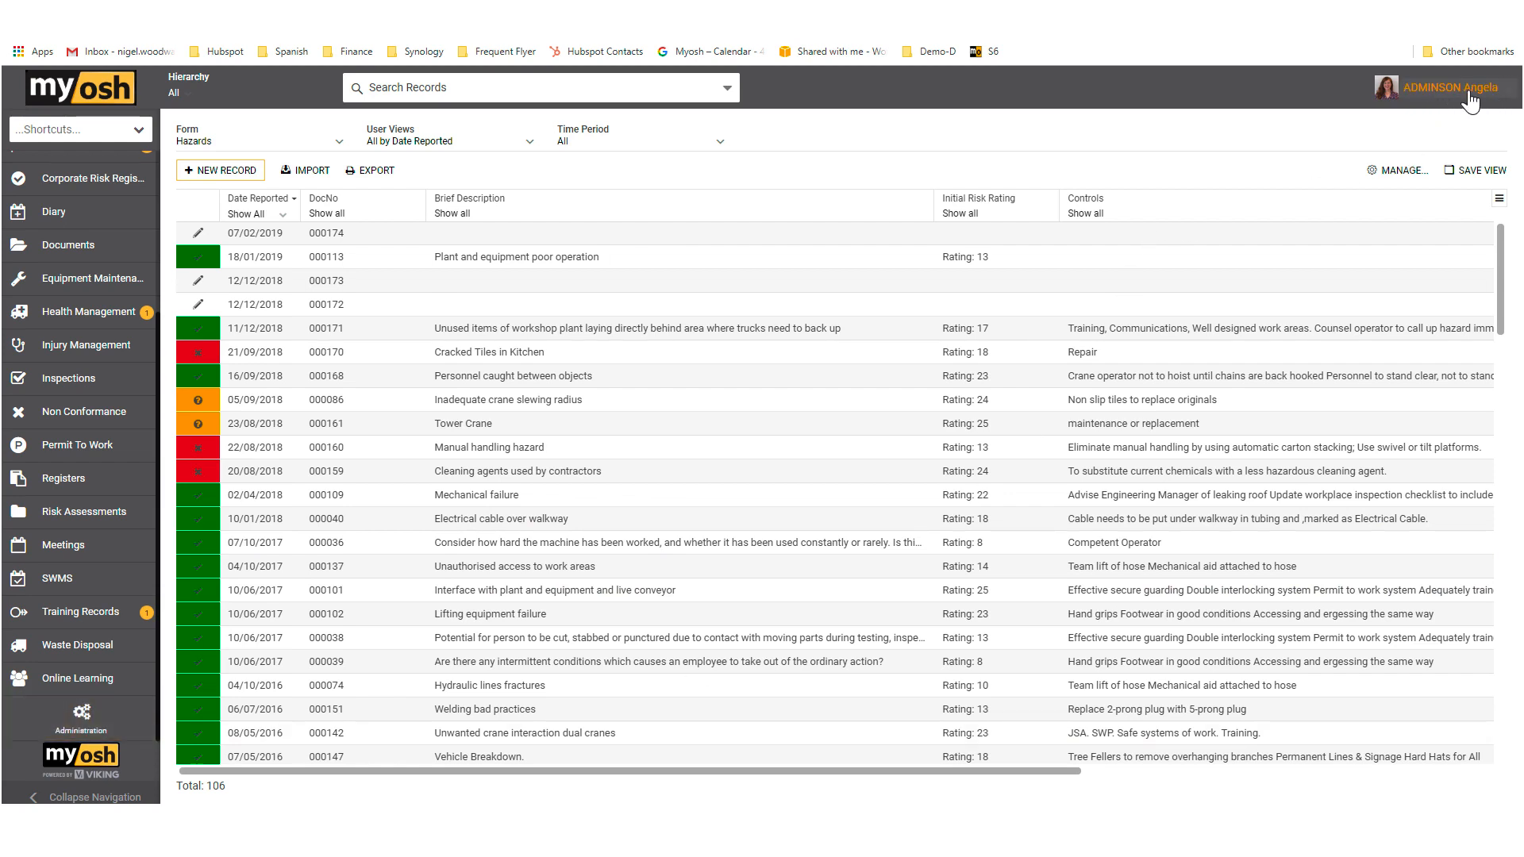
pyautogui.click(97, 726)
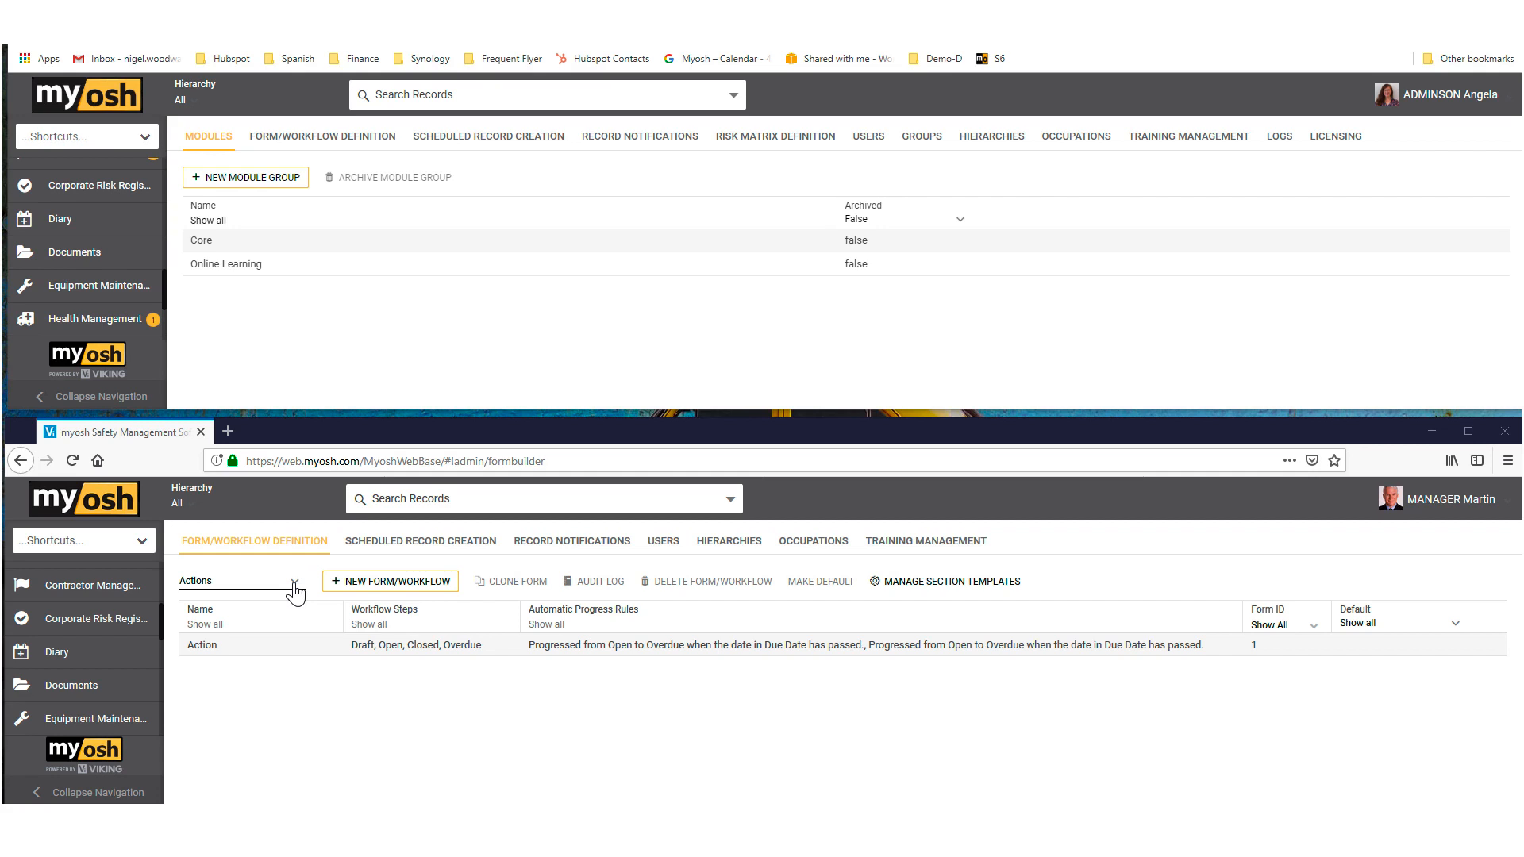
pyautogui.click(322, 143)
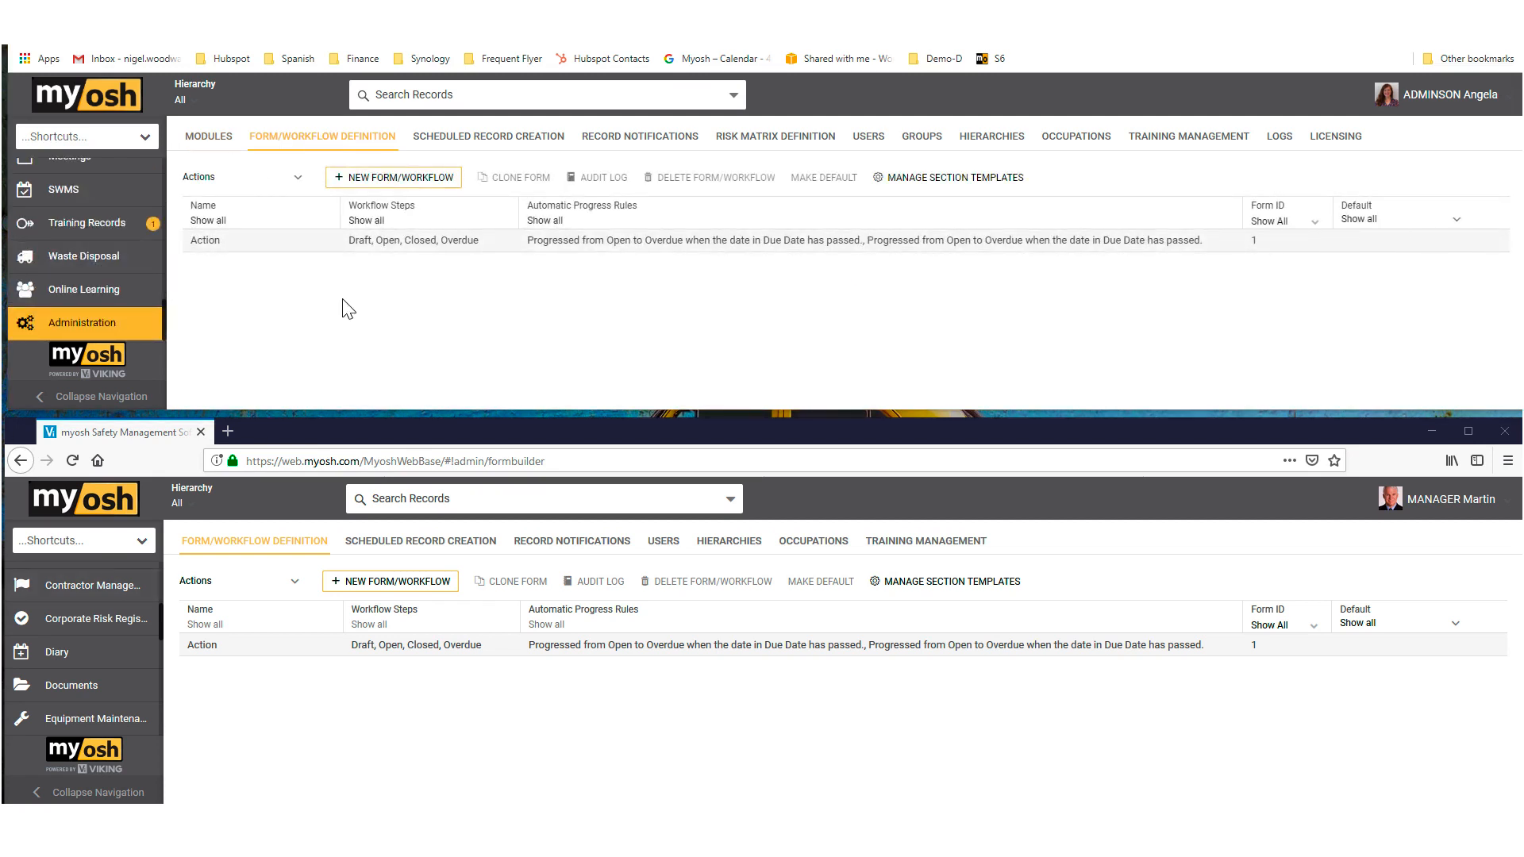
pyautogui.click(213, 244)
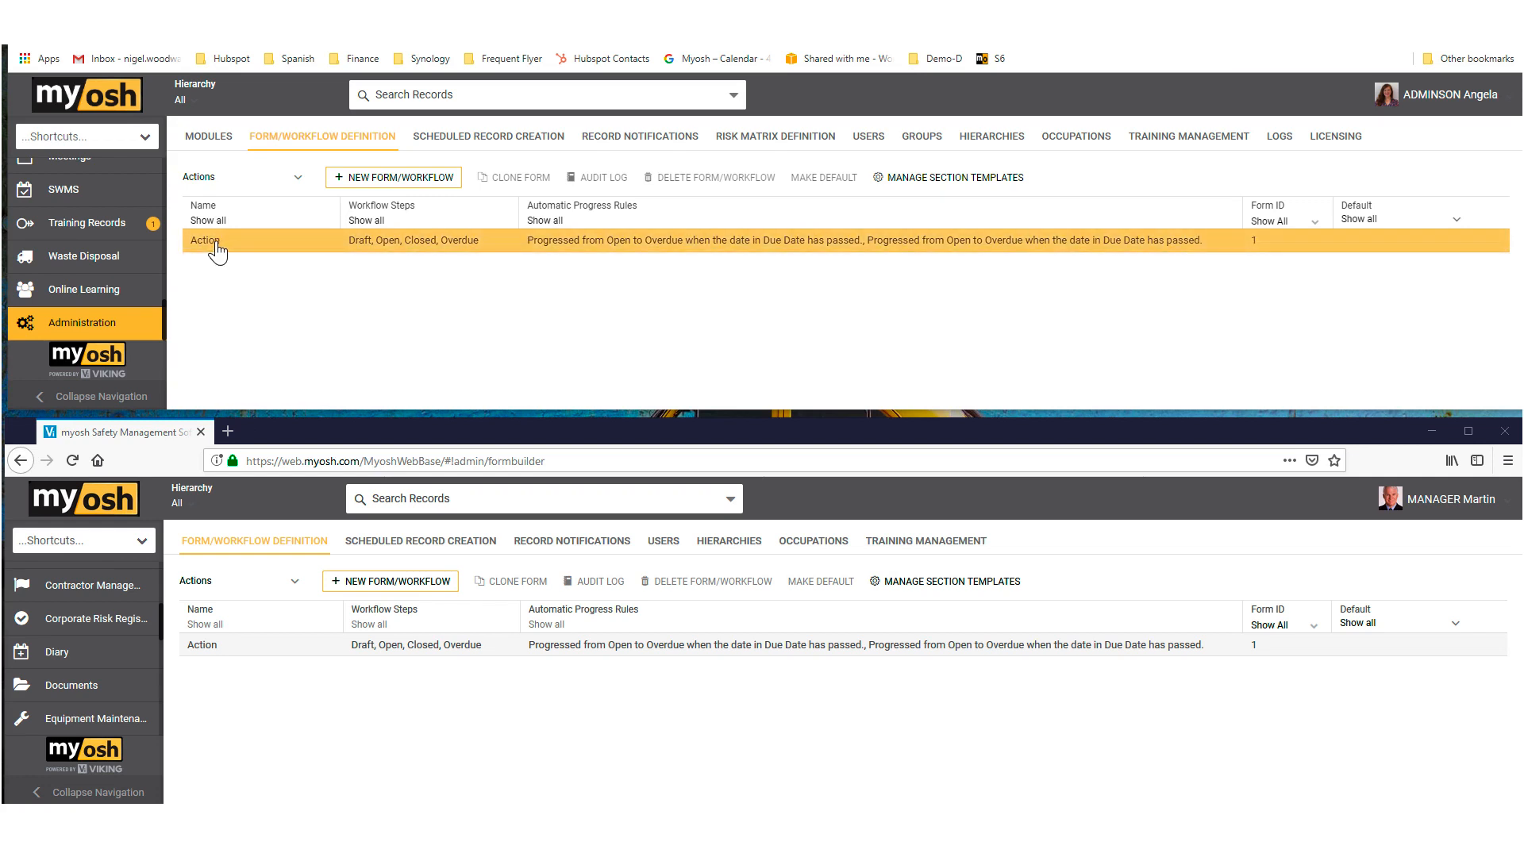
pyautogui.doubleClick(215, 242)
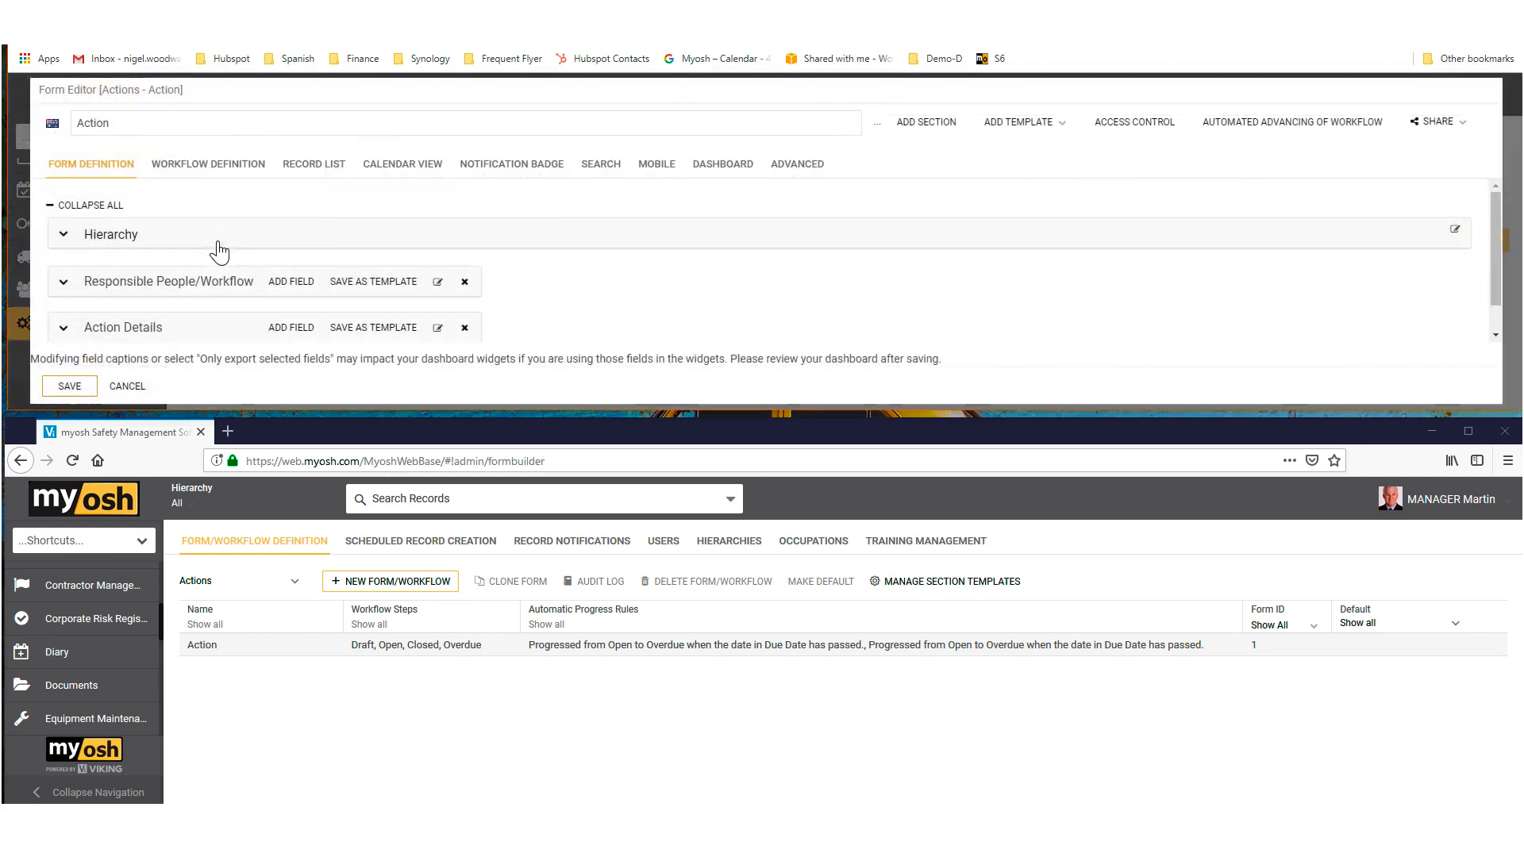
# Step: Open the Action form in the manager's browser session and examine the elements that can be added to it
pyautogui.click(204, 648)
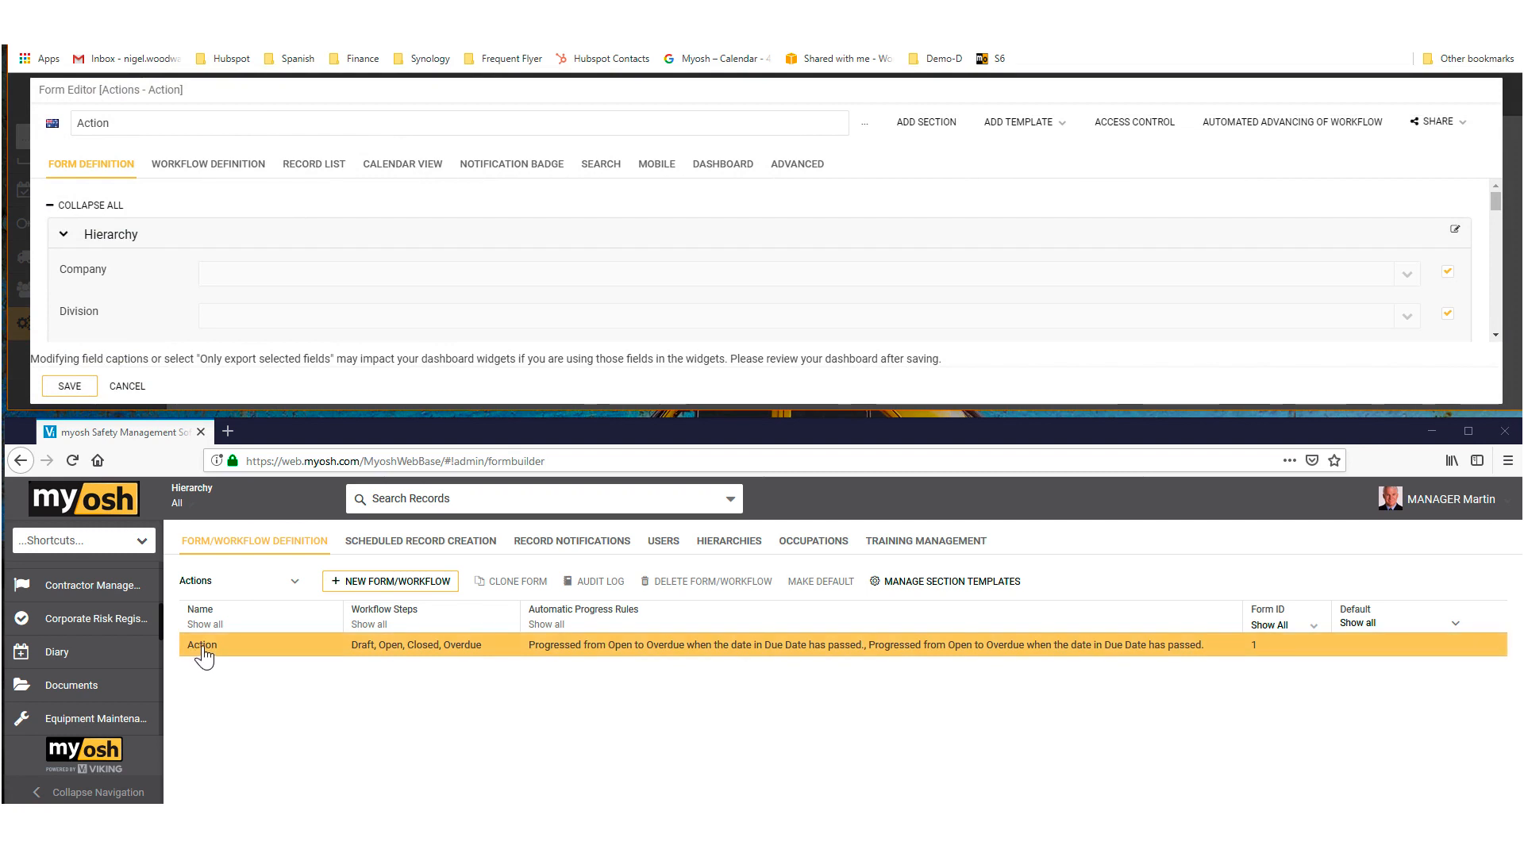
pyautogui.doubleClick(203, 649)
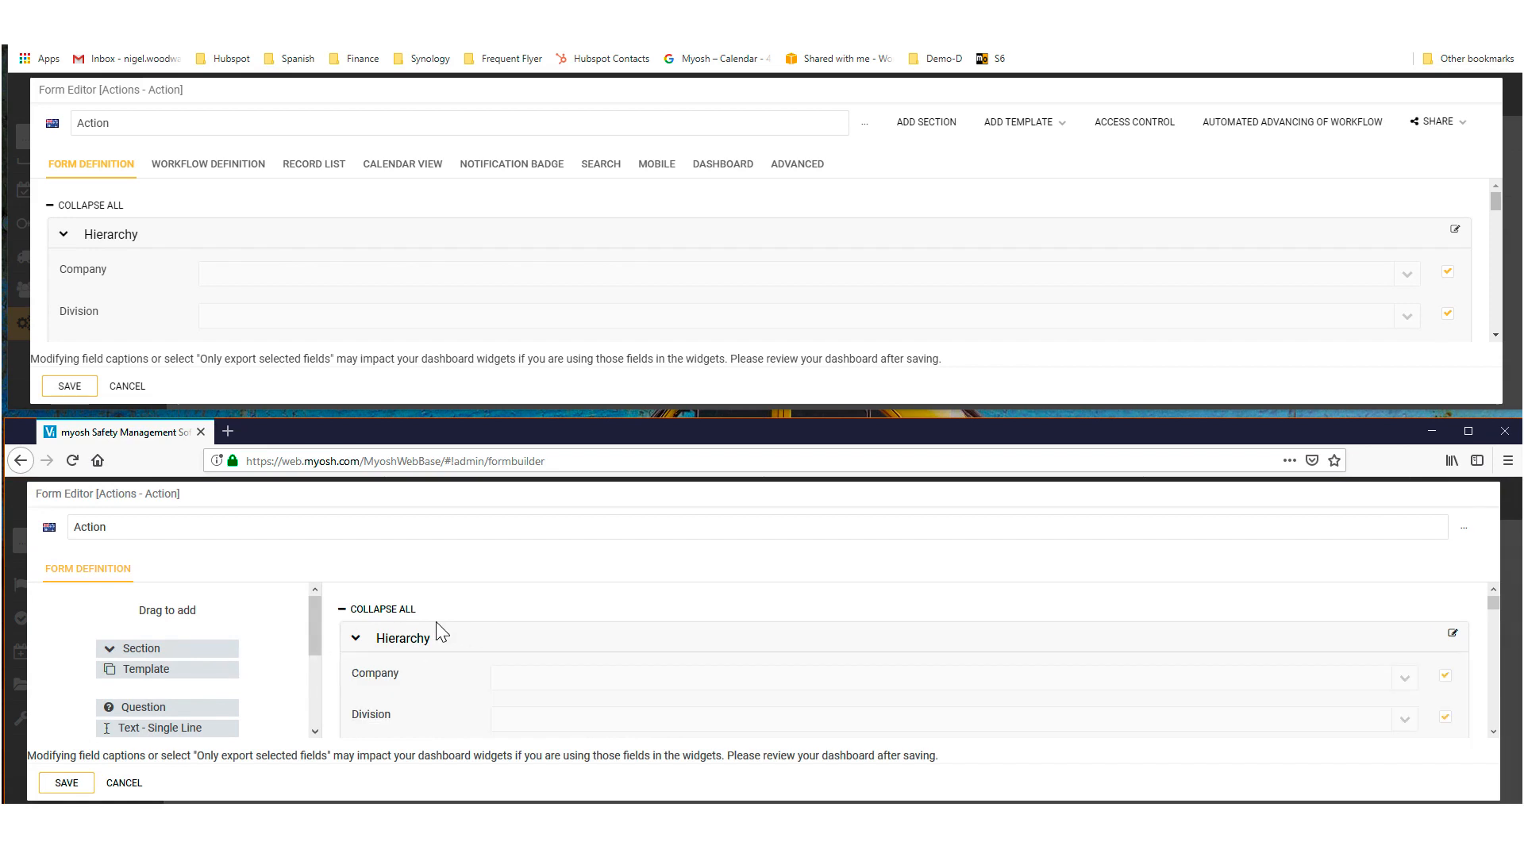
pyautogui.scroll(-2, 281, 640)
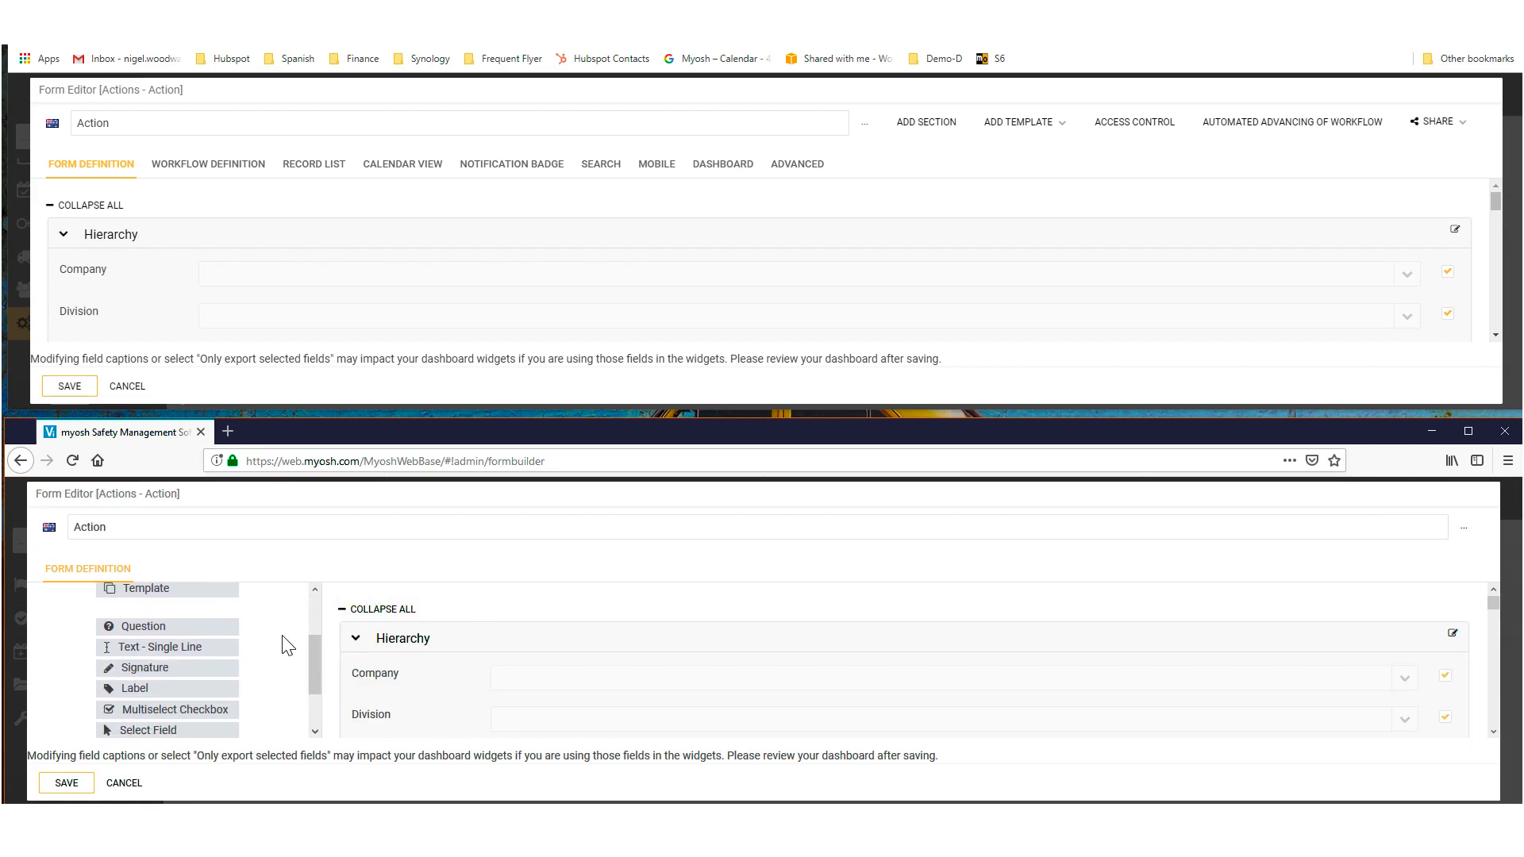
pyautogui.scroll(2, 213, 674)
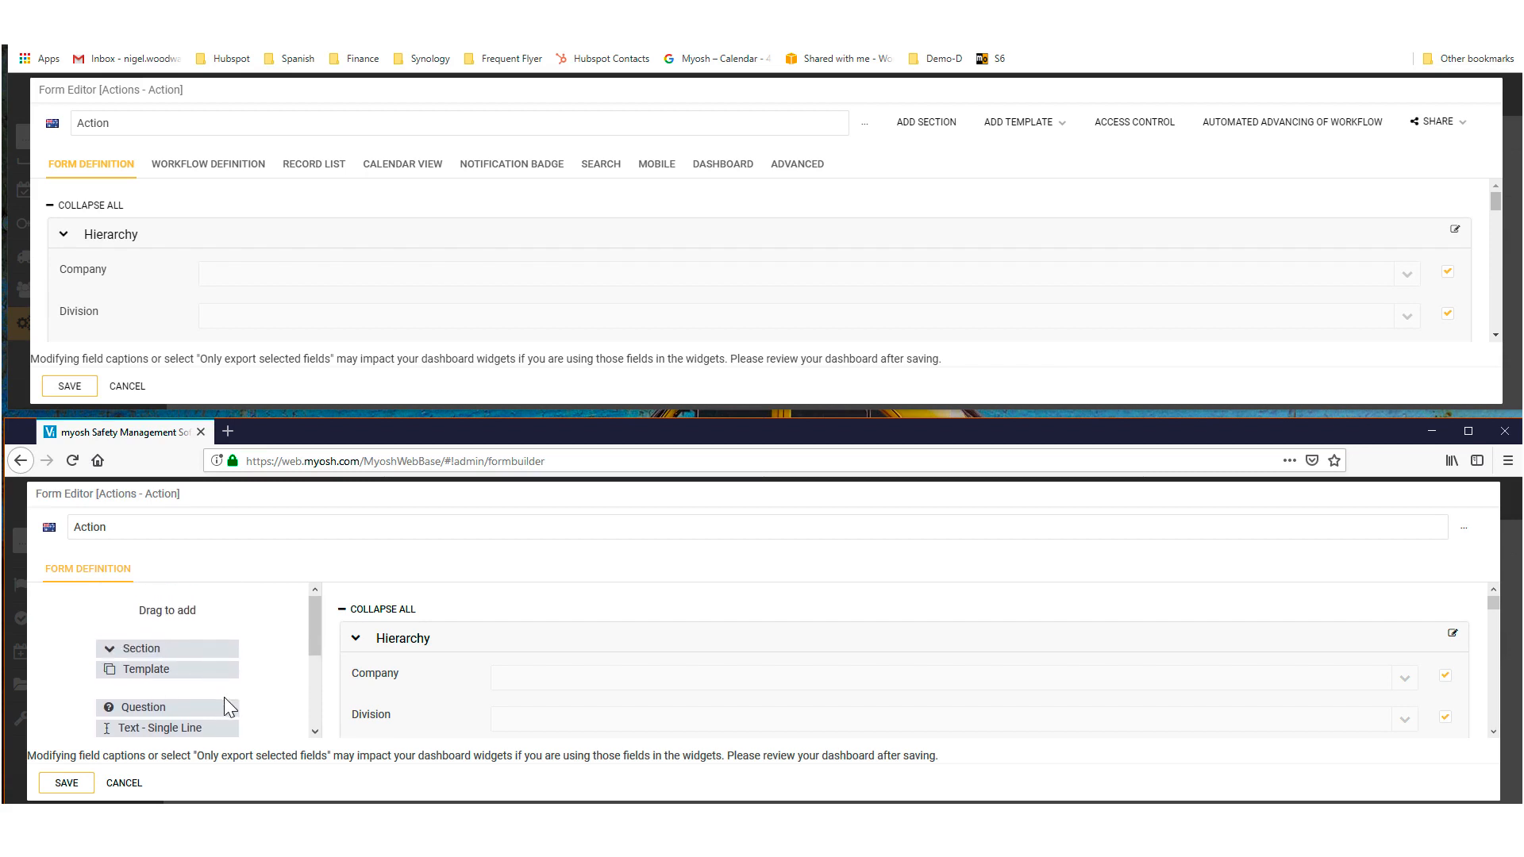
pyautogui.moveTo(314, 625)
pyautogui.mouseDown()
pyautogui.moveTo(313, 693)
pyautogui.moveTo(314, 673)
pyautogui.mouseUp()
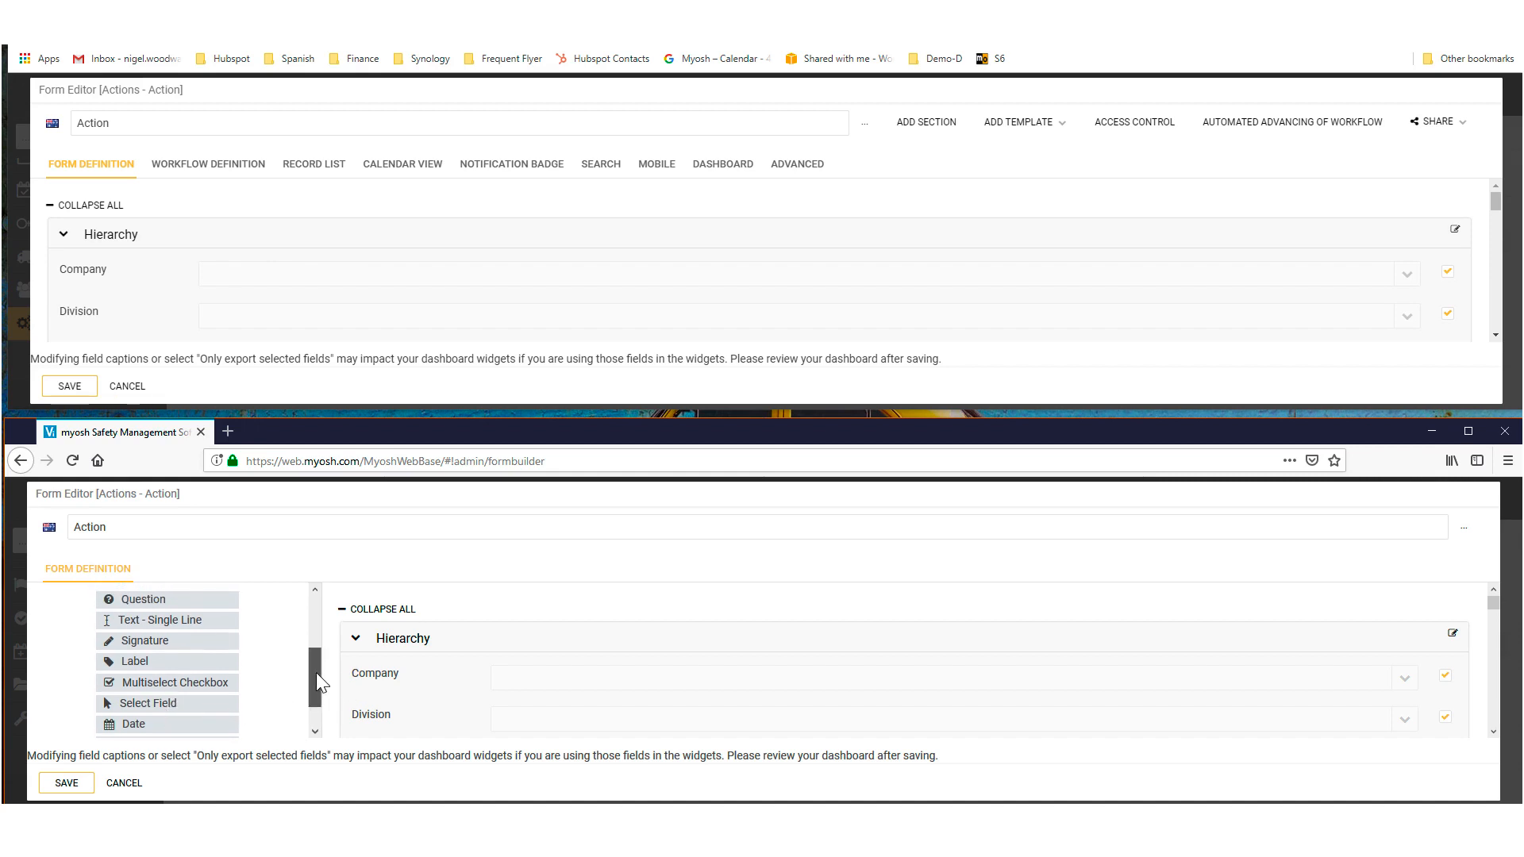
pyautogui.moveTo(315, 674); pyautogui.dragTo(318, 702)
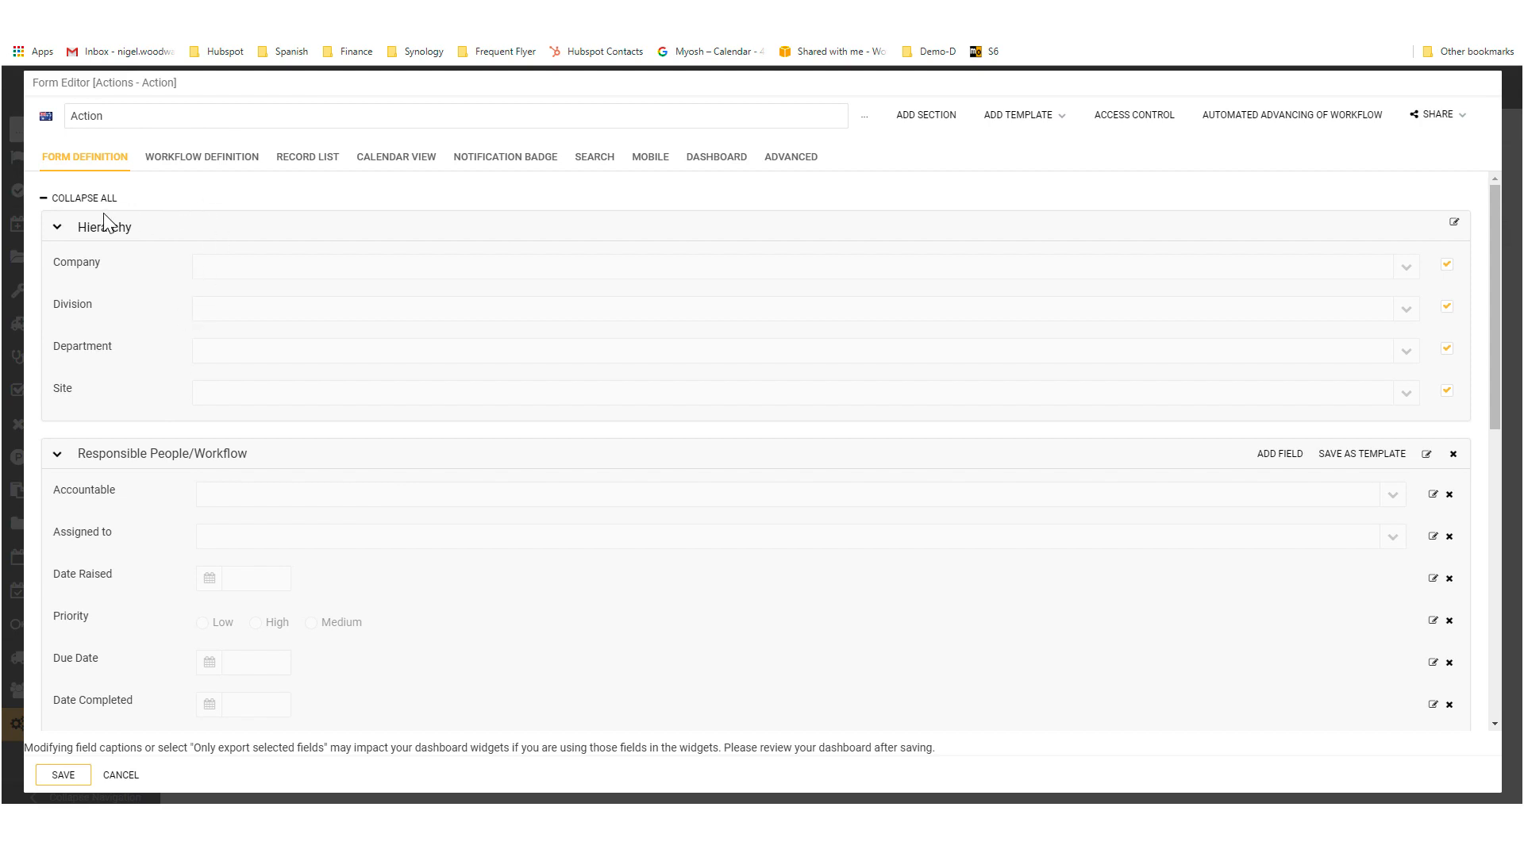
# Step: Back in the administrator's form editor, collapse and re-expand all sections of the Action form and examine their fields
pyautogui.click(85, 200)
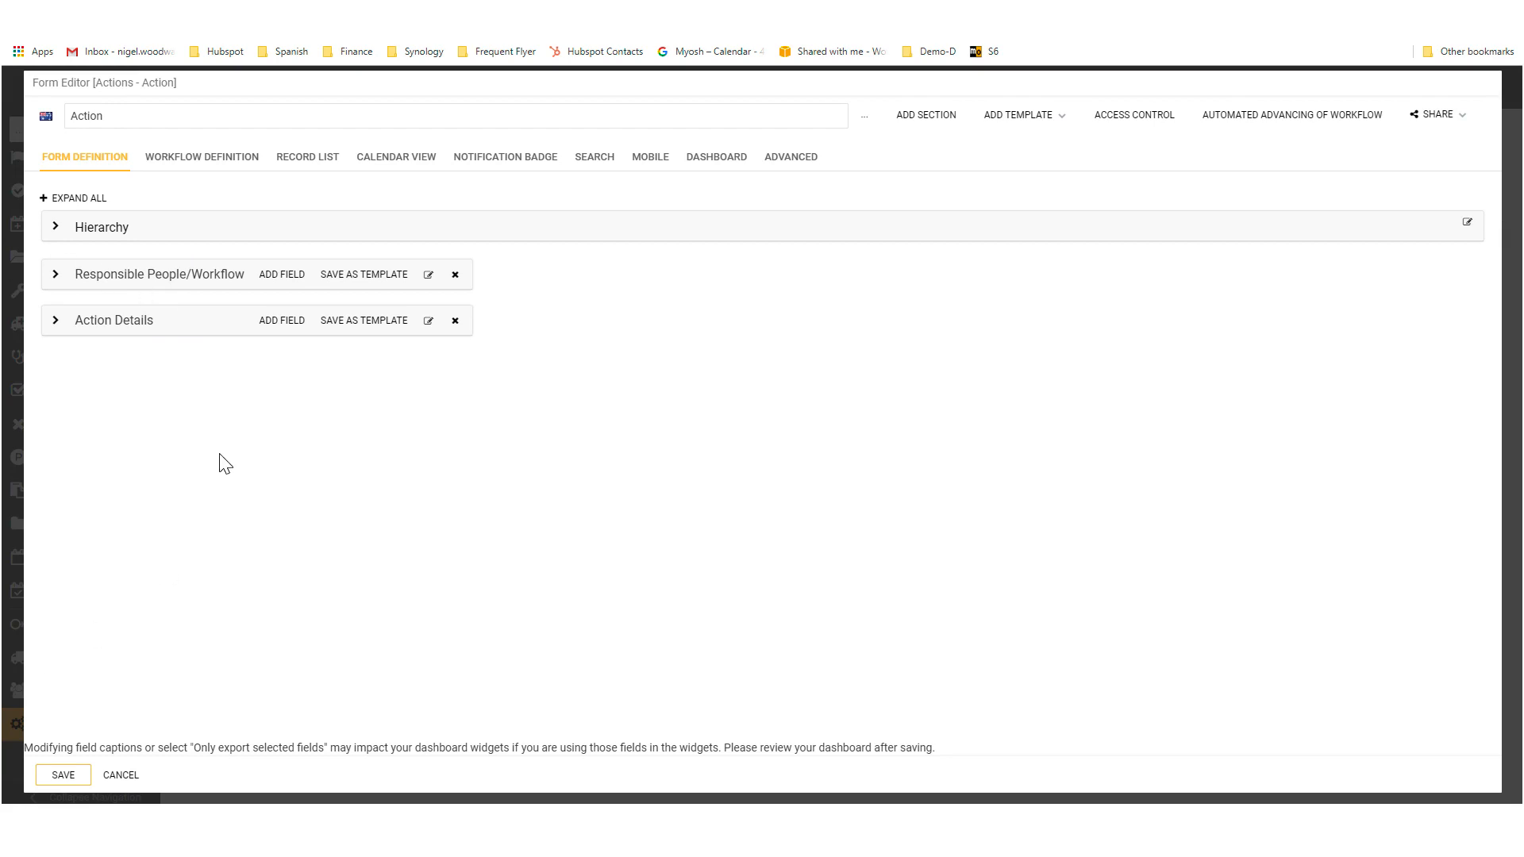
pyautogui.click(64, 203)
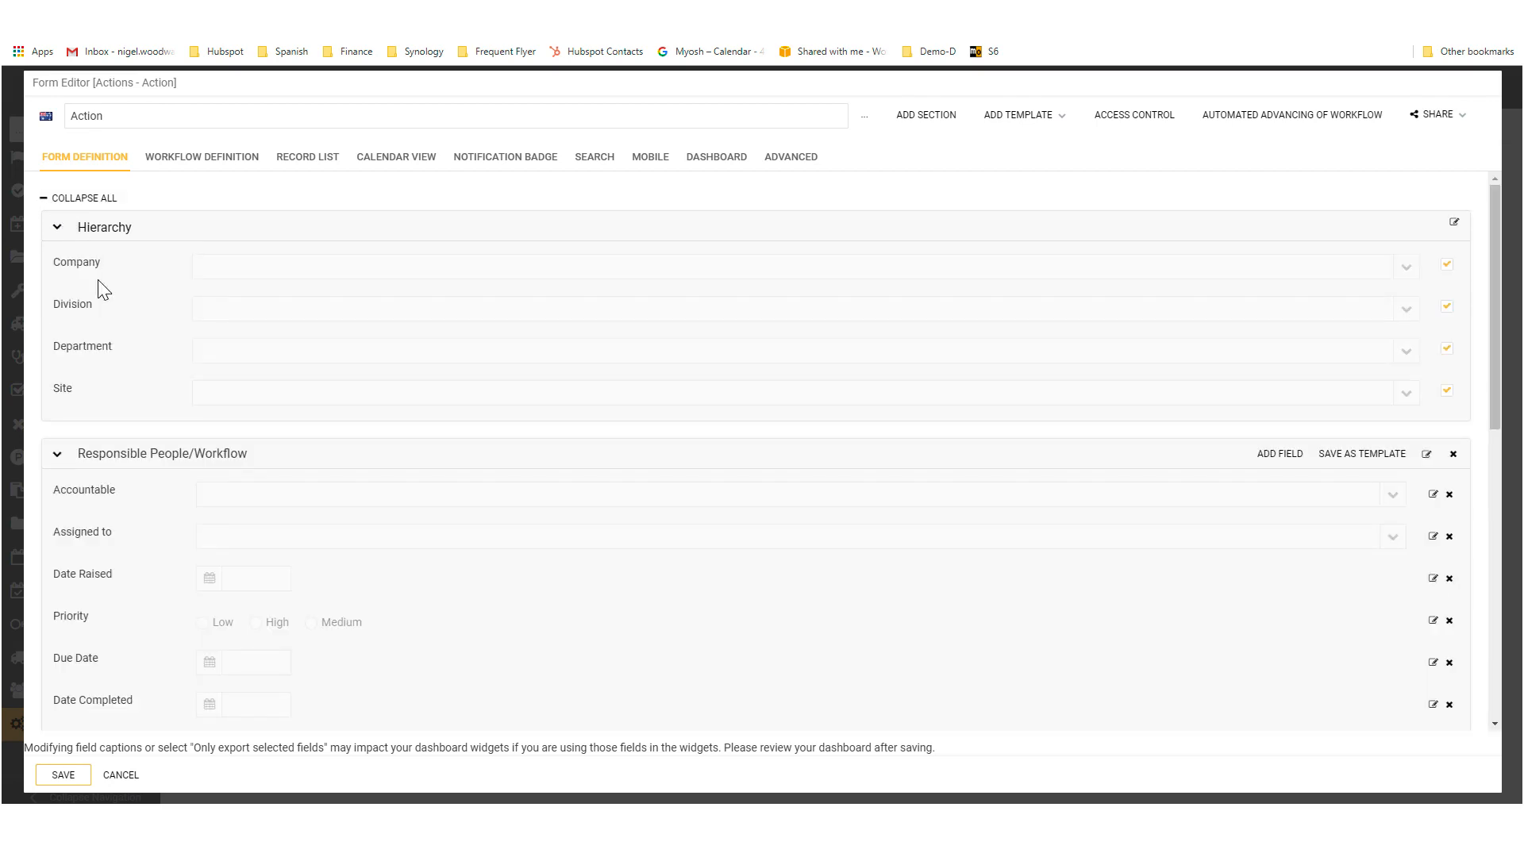
pyautogui.scroll(-2, 260, 520)
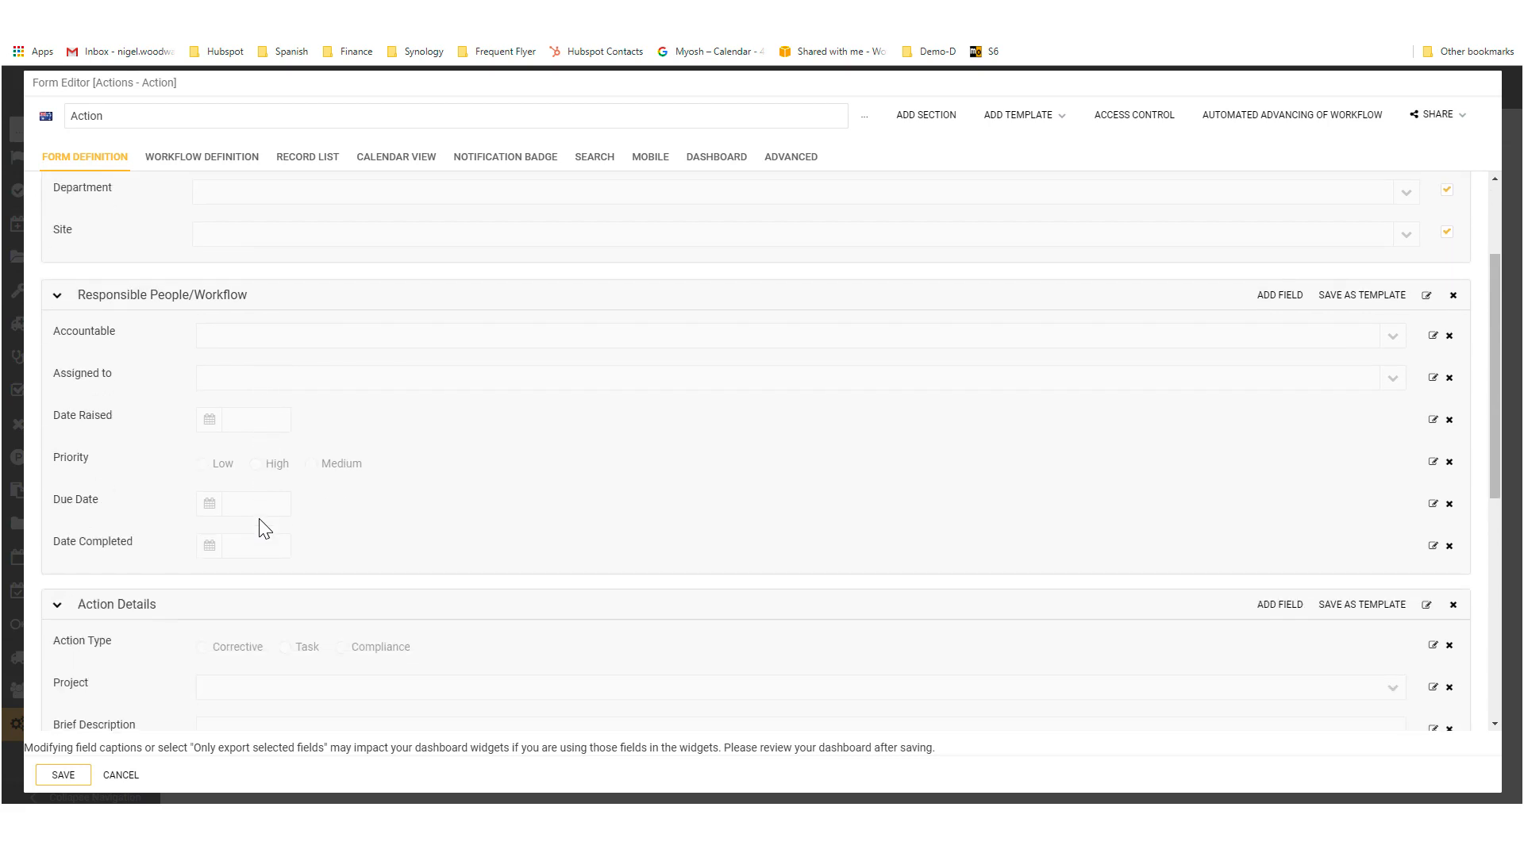
pyautogui.scroll(-3, 264, 530)
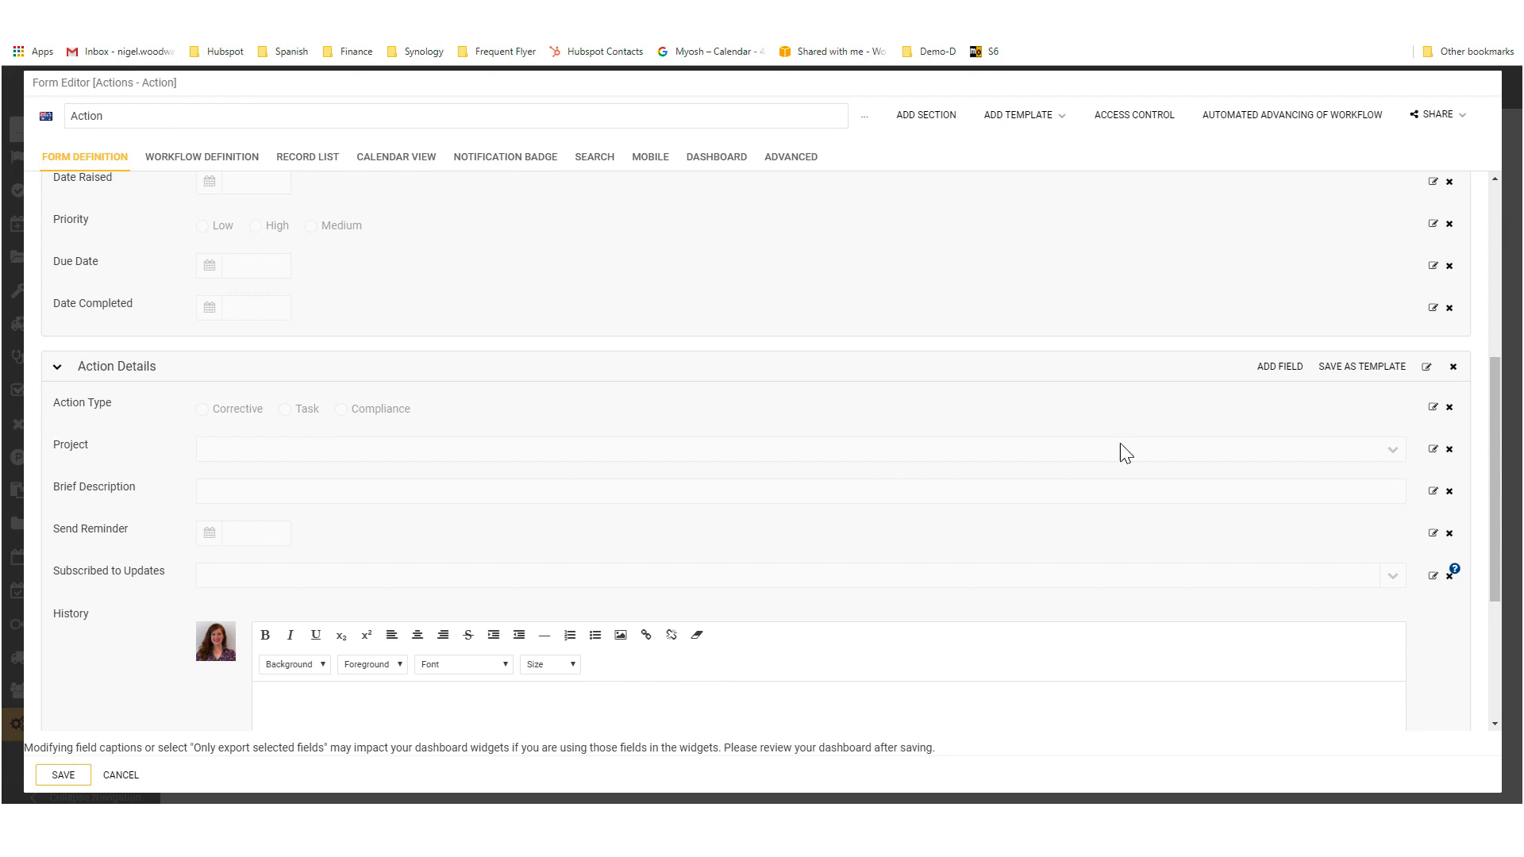
# Step: Start a new field in the Action Details section, examine the available field types, and cancel the field
pyautogui.click(1282, 367)
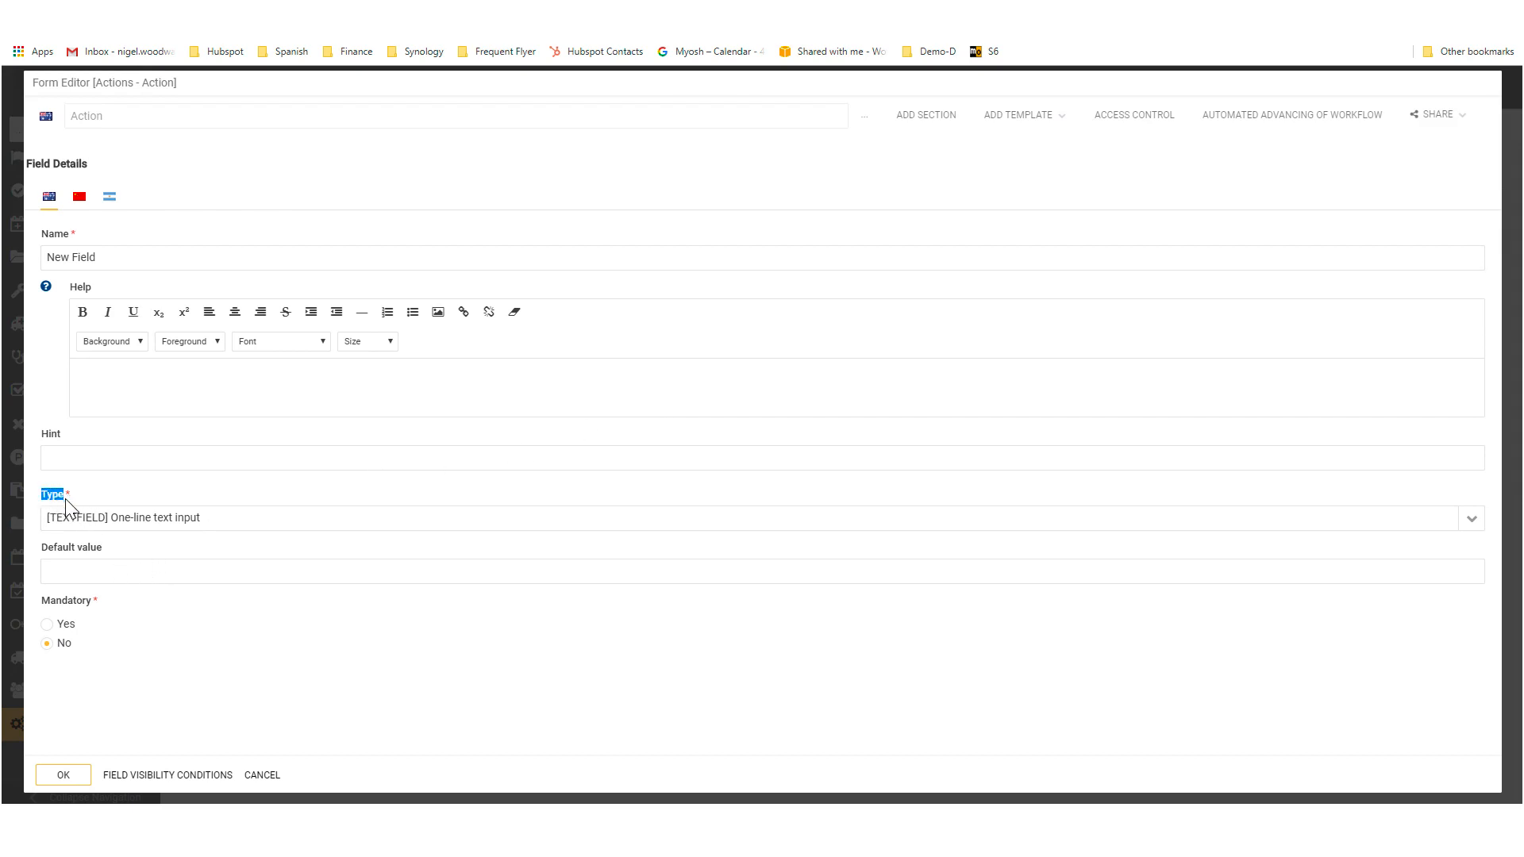
pyautogui.click(1468, 527)
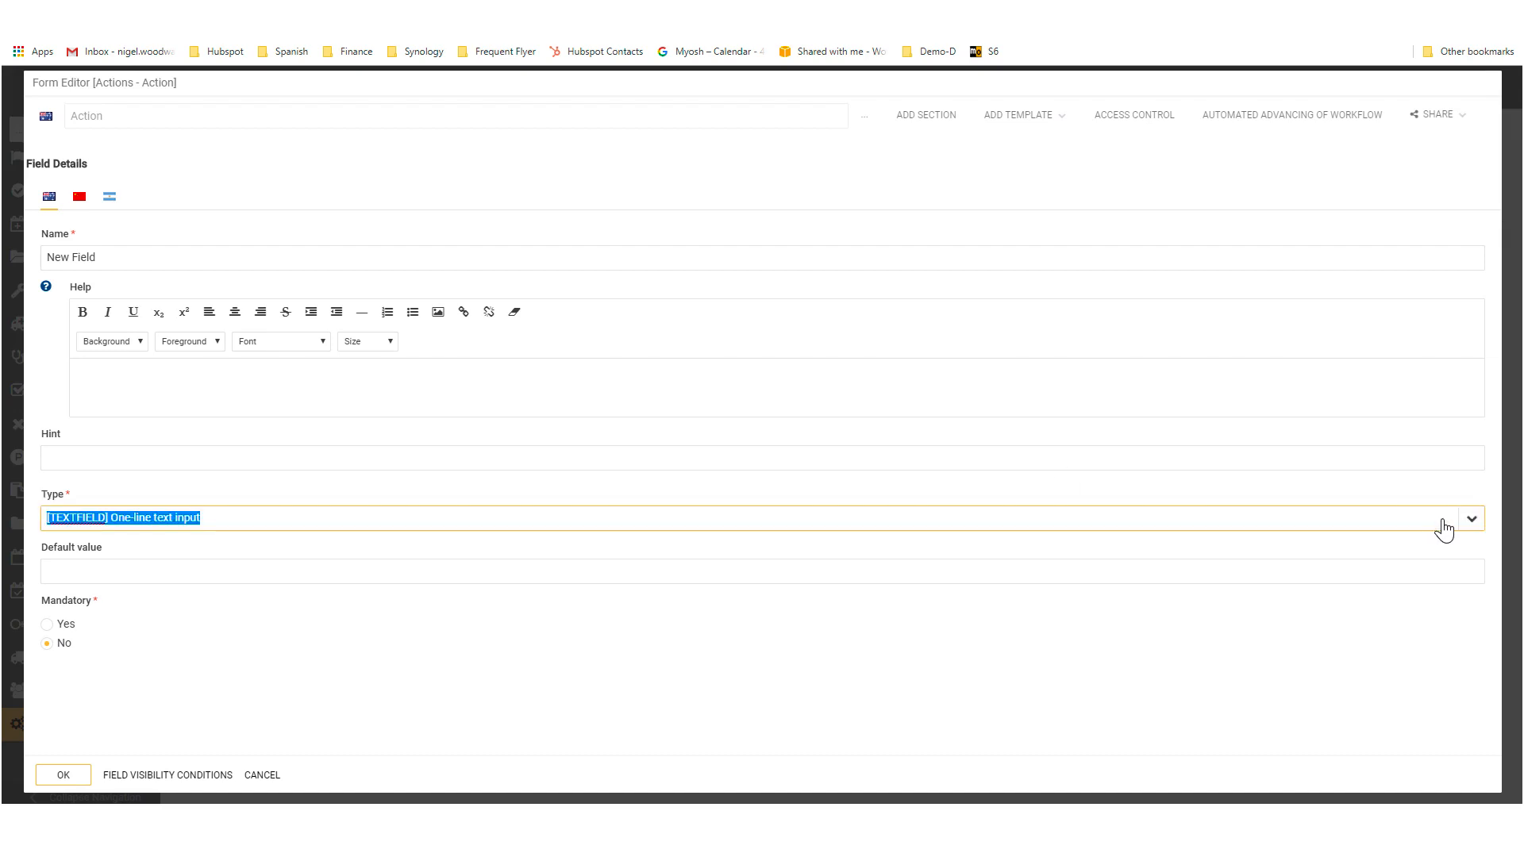
pyautogui.scroll(2, 196, 312)
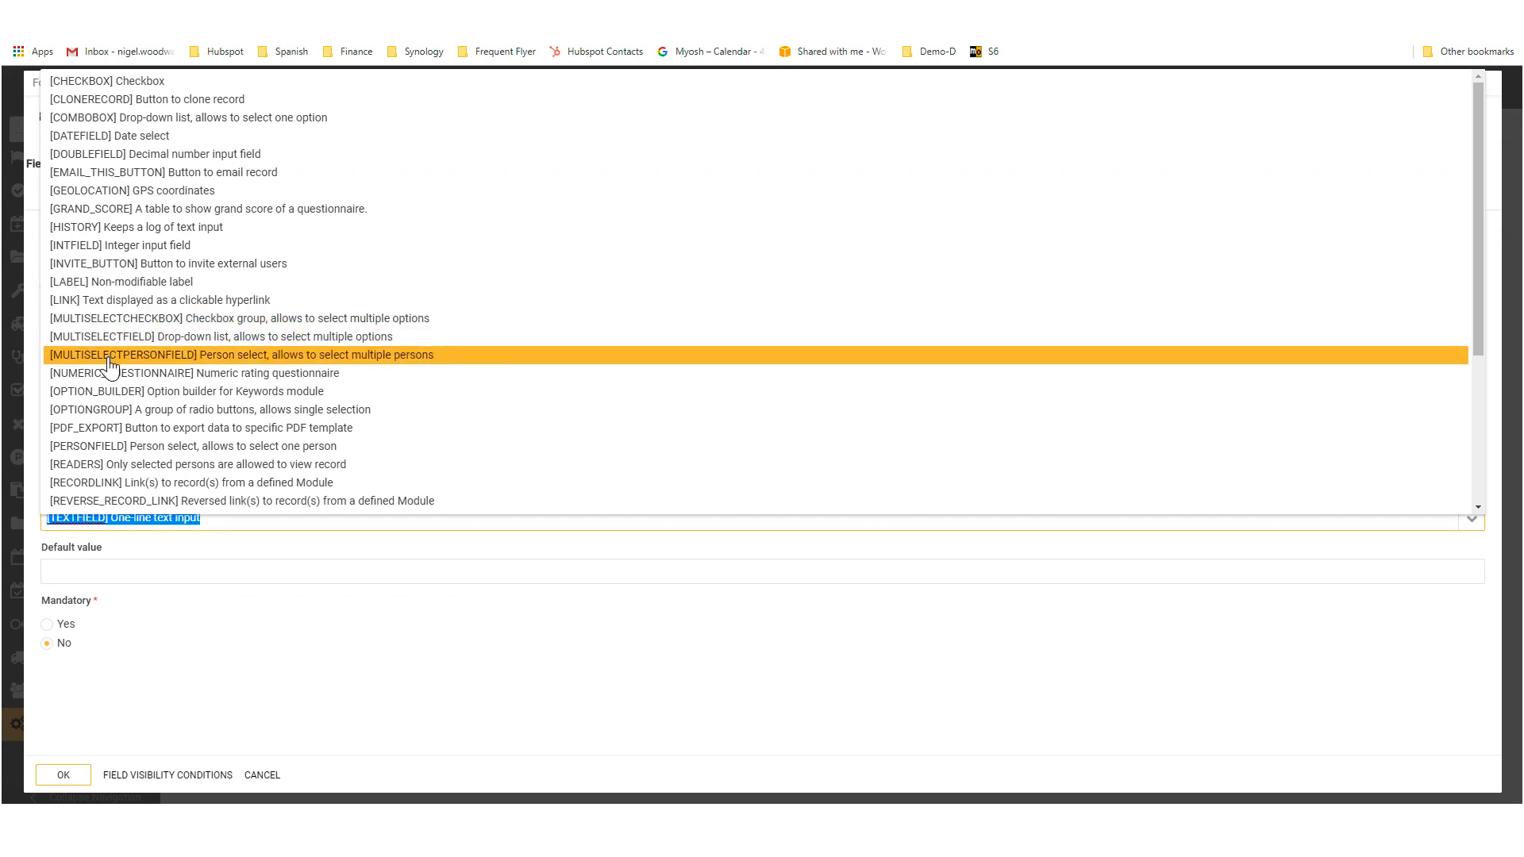
pyautogui.scroll(-3, 105, 389)
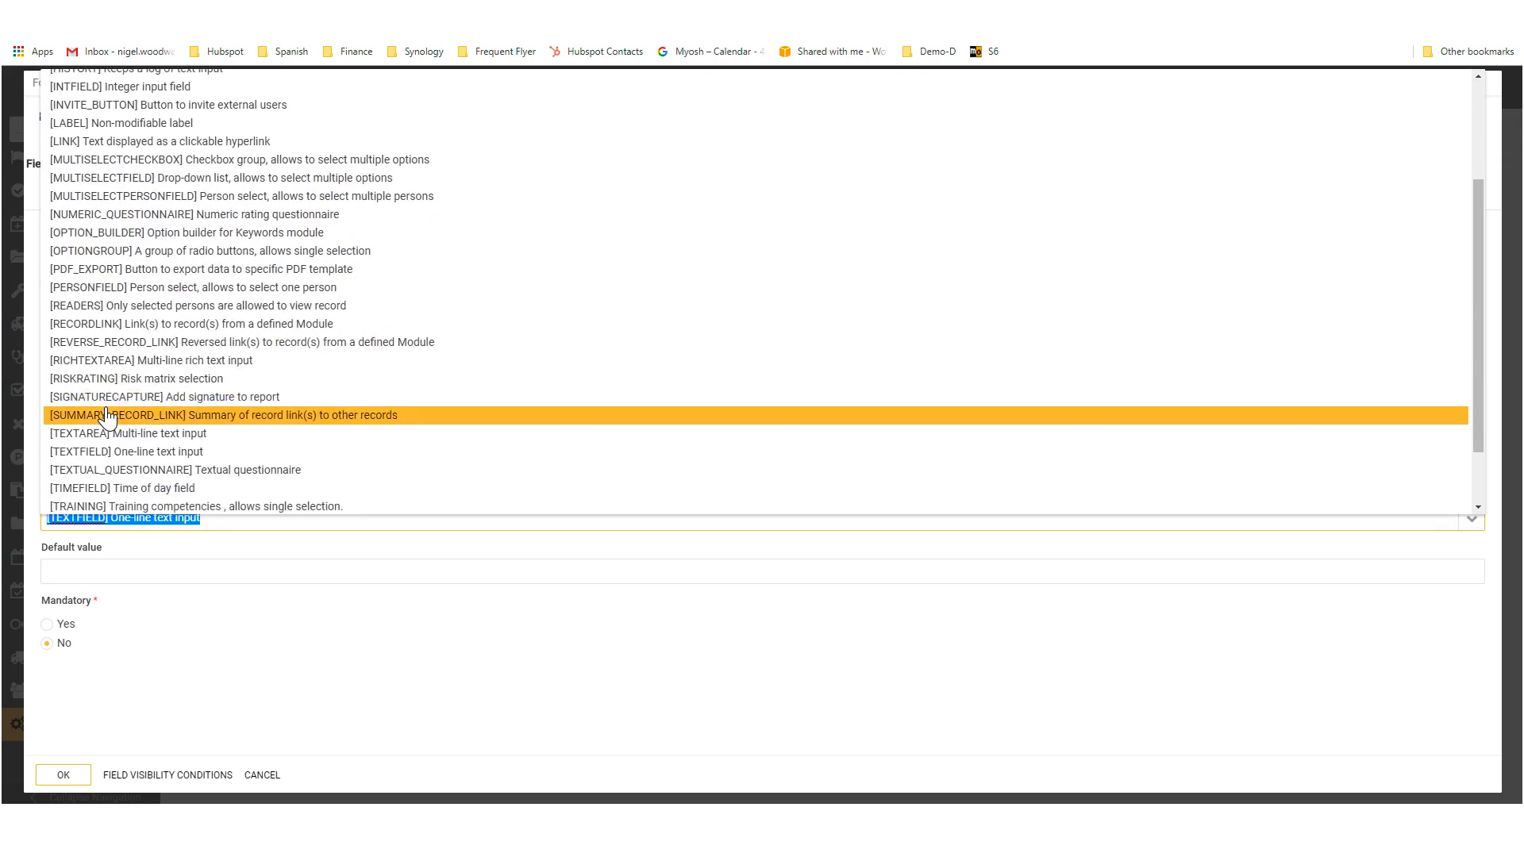
pyautogui.scroll(-2, 106, 409)
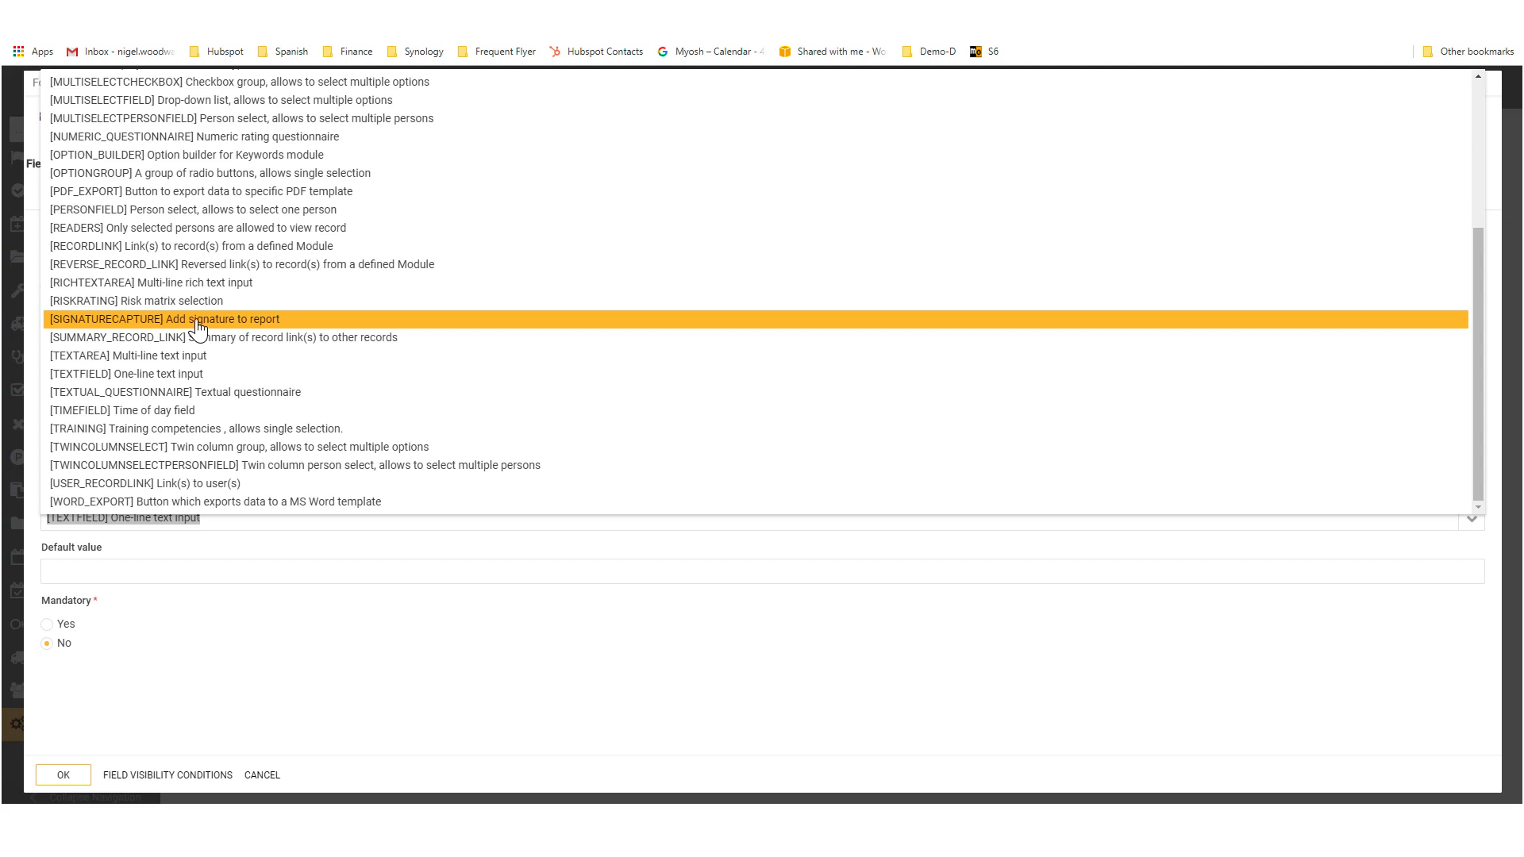
pyautogui.click(264, 662)
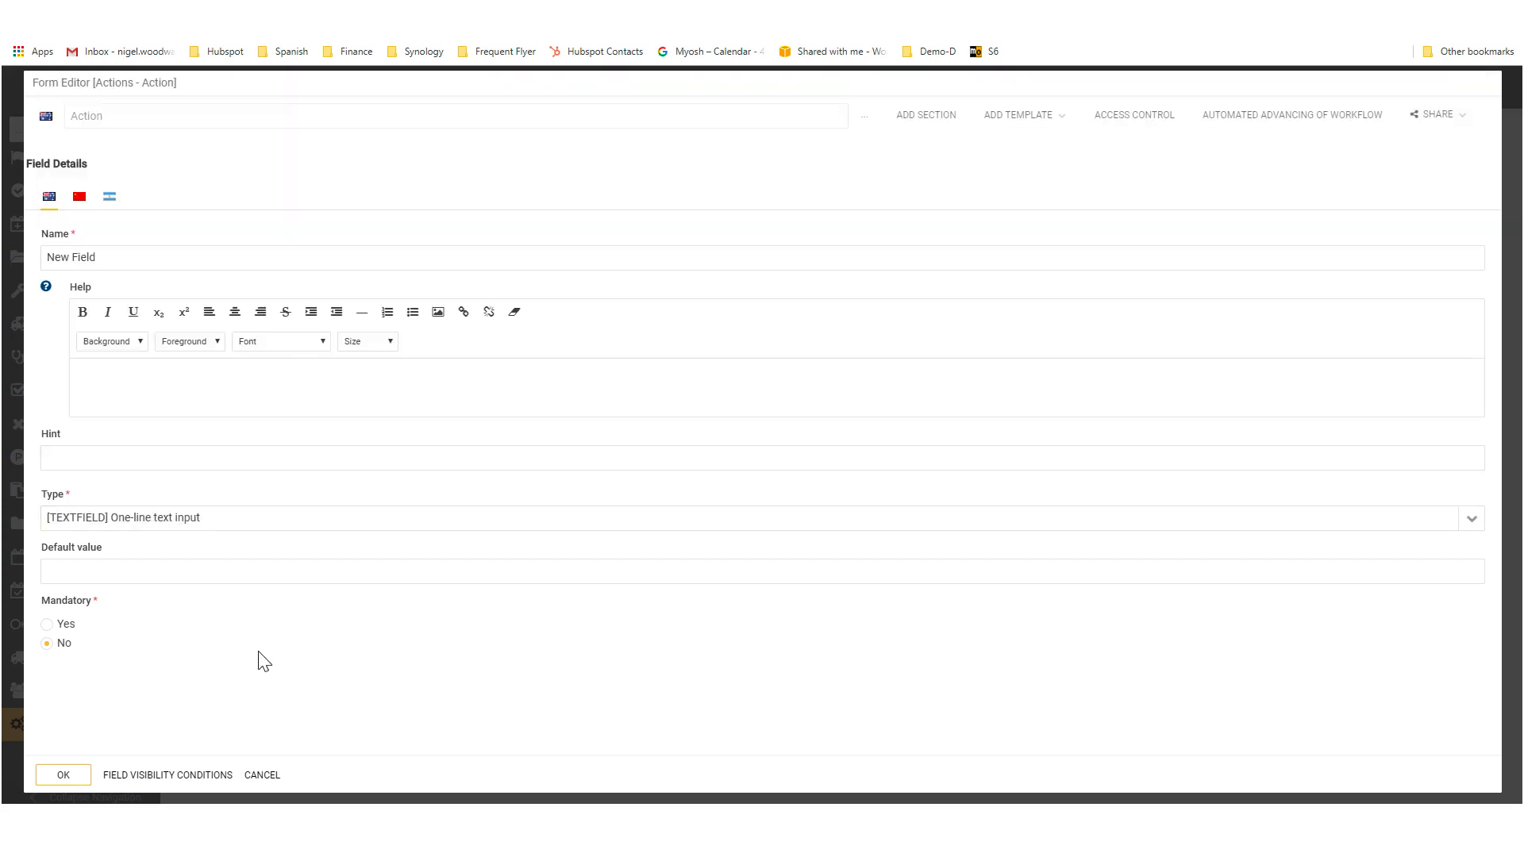
pyautogui.click(262, 774)
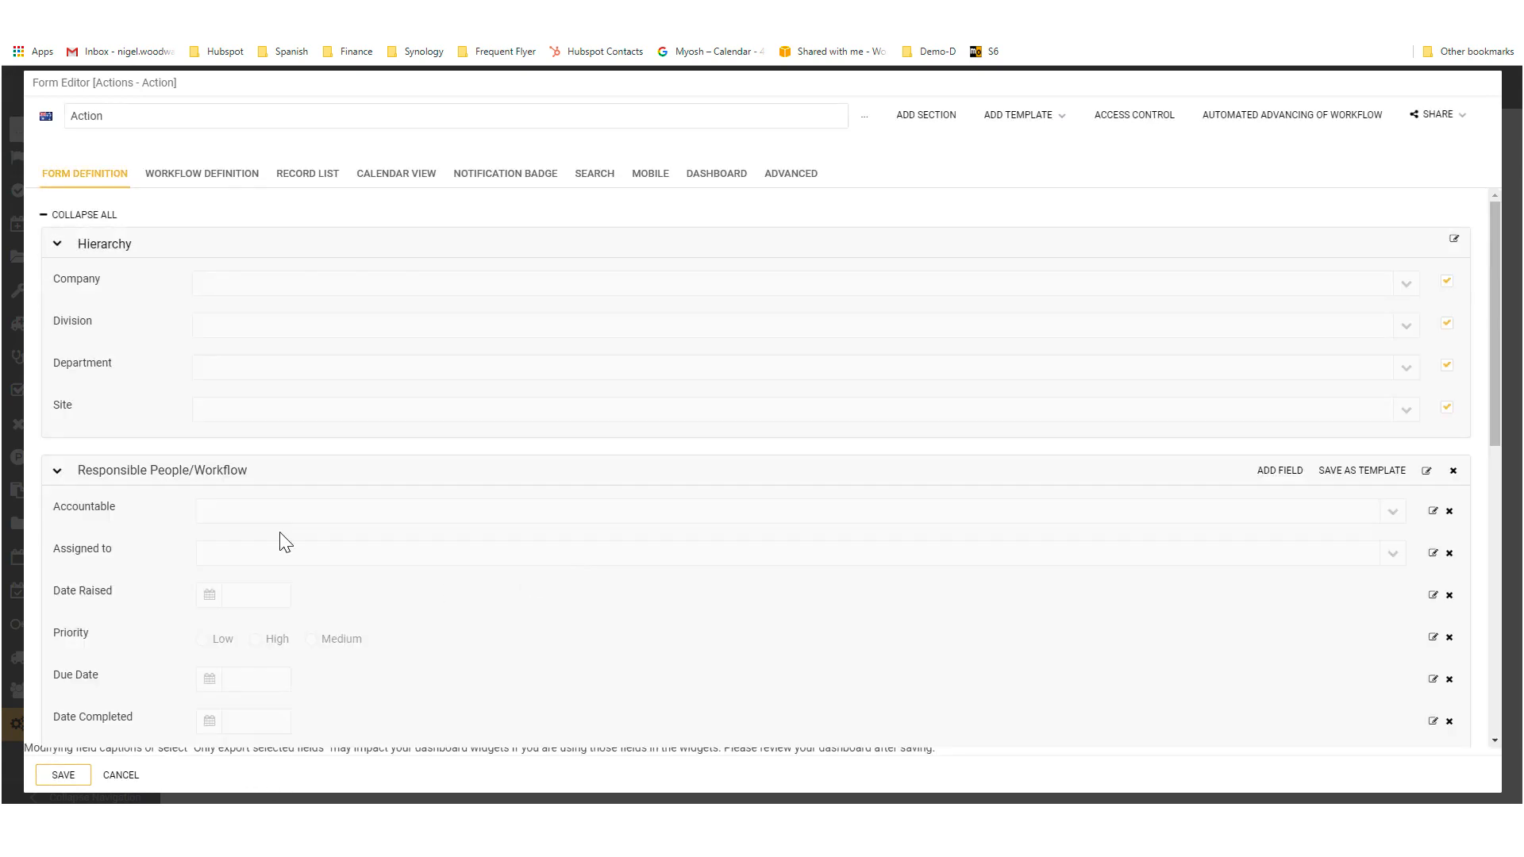
# Step: Examine the Action form's workflow definition and close the form editor without saving
pyautogui.click(200, 190)
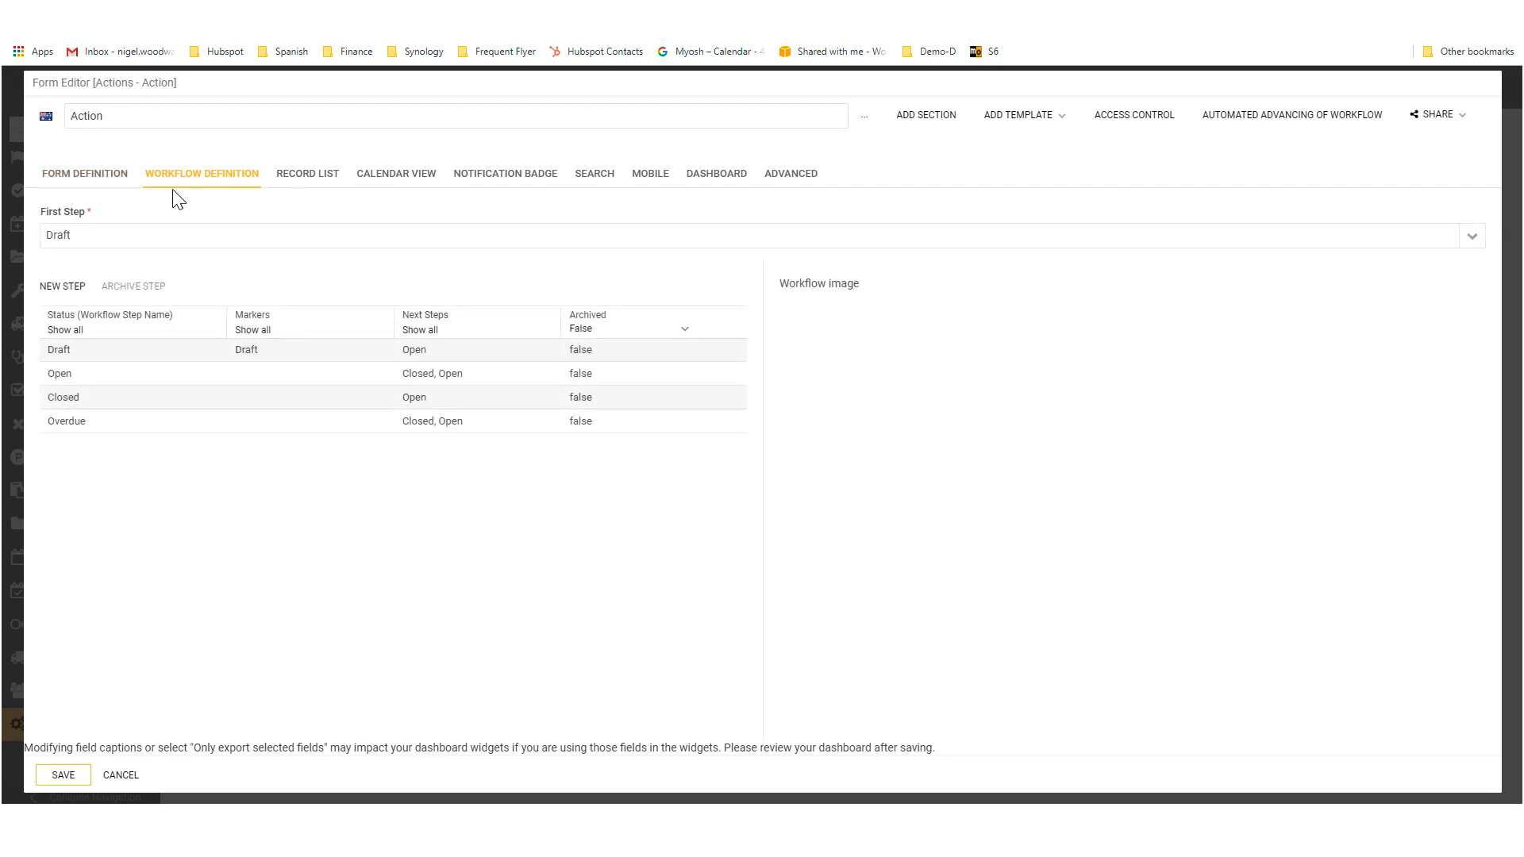
pyautogui.click(122, 777)
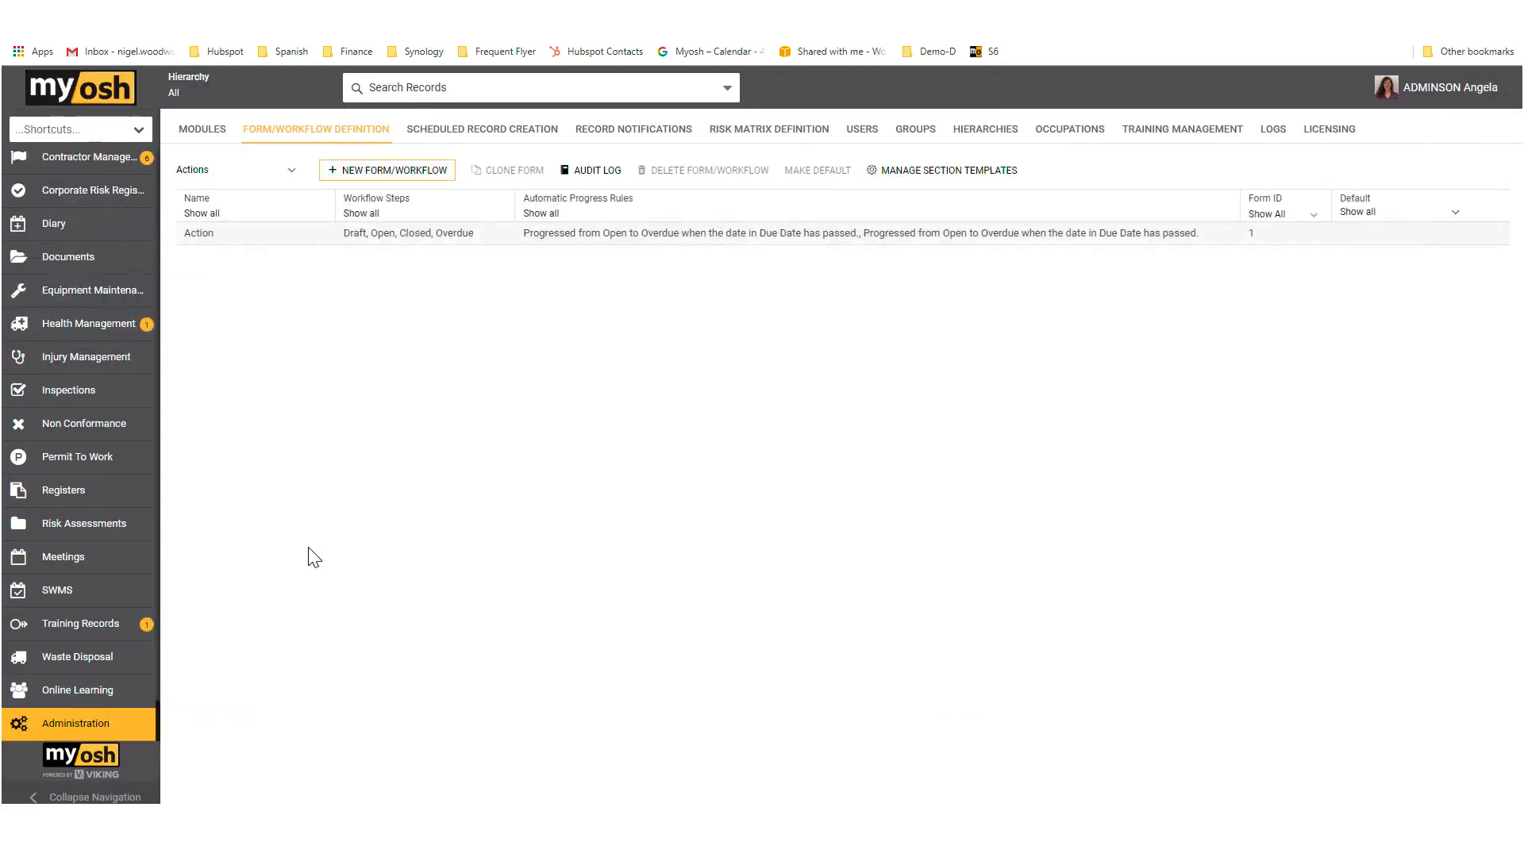
# Step: Switch the form definitions to the Incident Reporting module and open its Incident form for editing
pyautogui.click(293, 173)
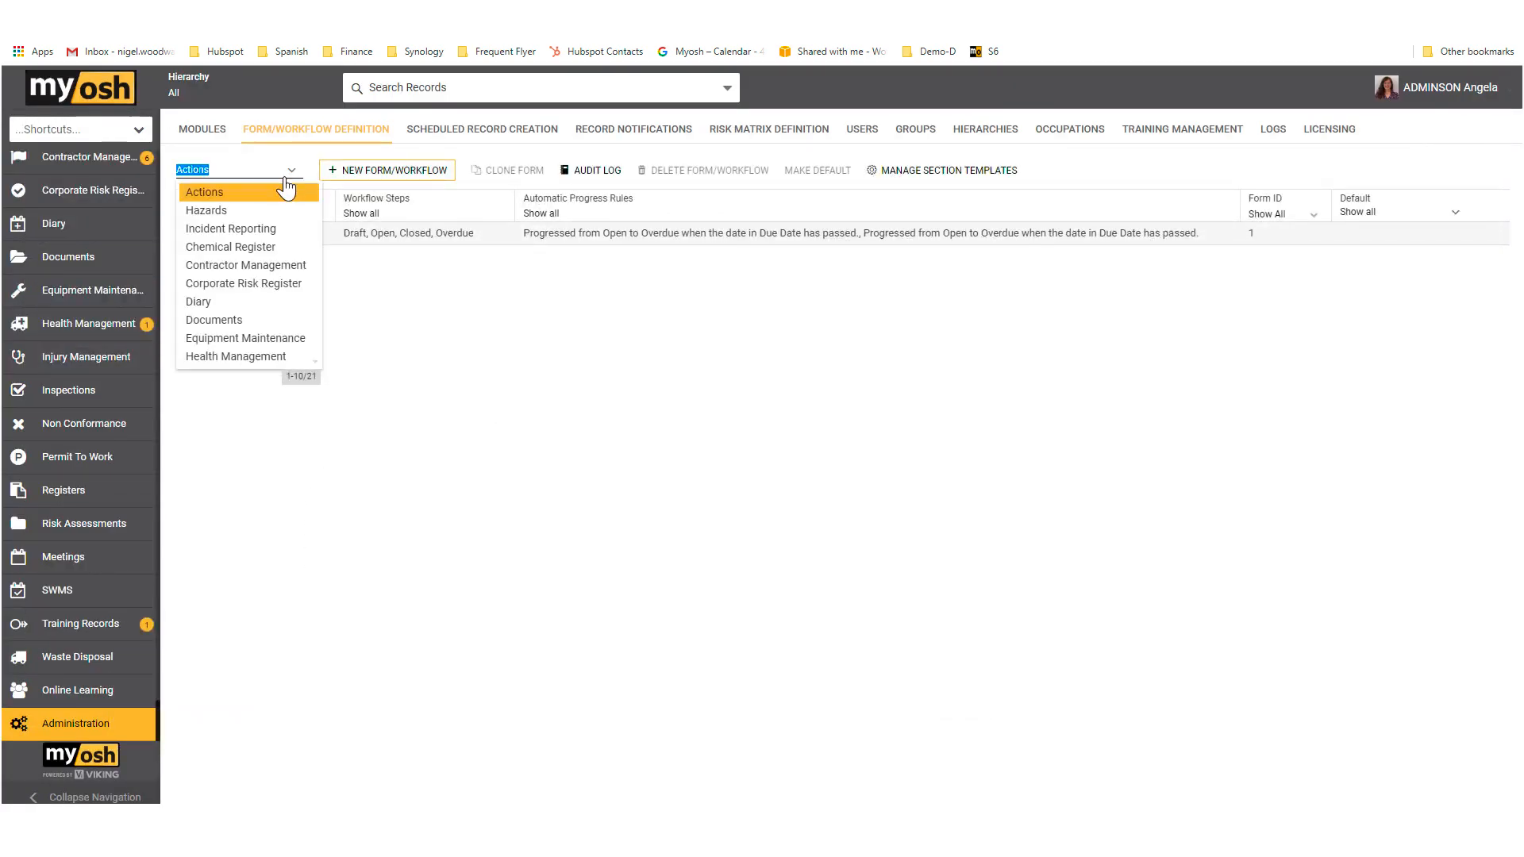
pyautogui.click(246, 230)
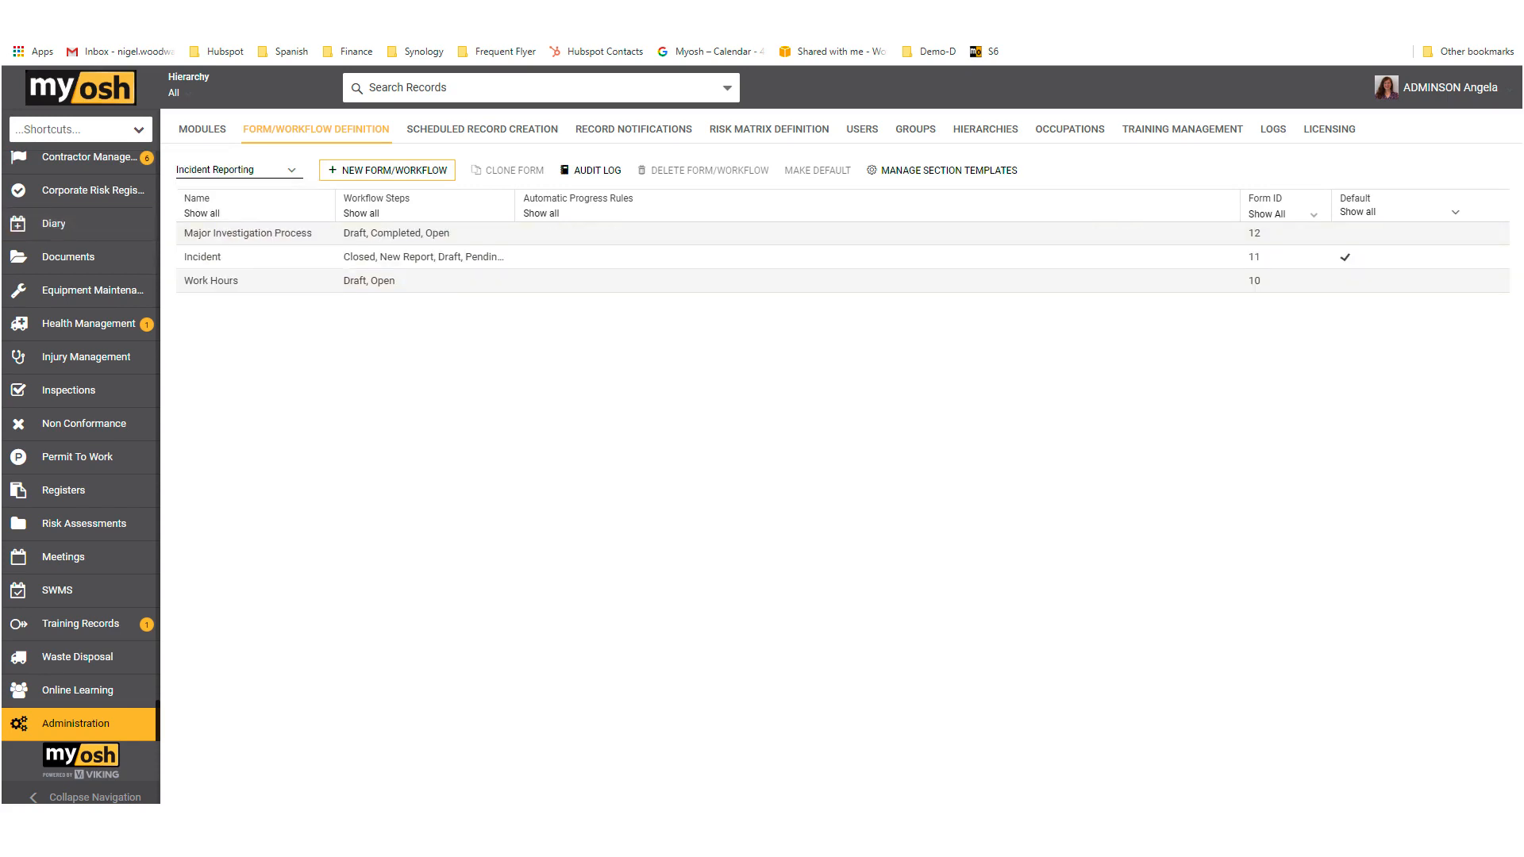
pyautogui.click(306, 262)
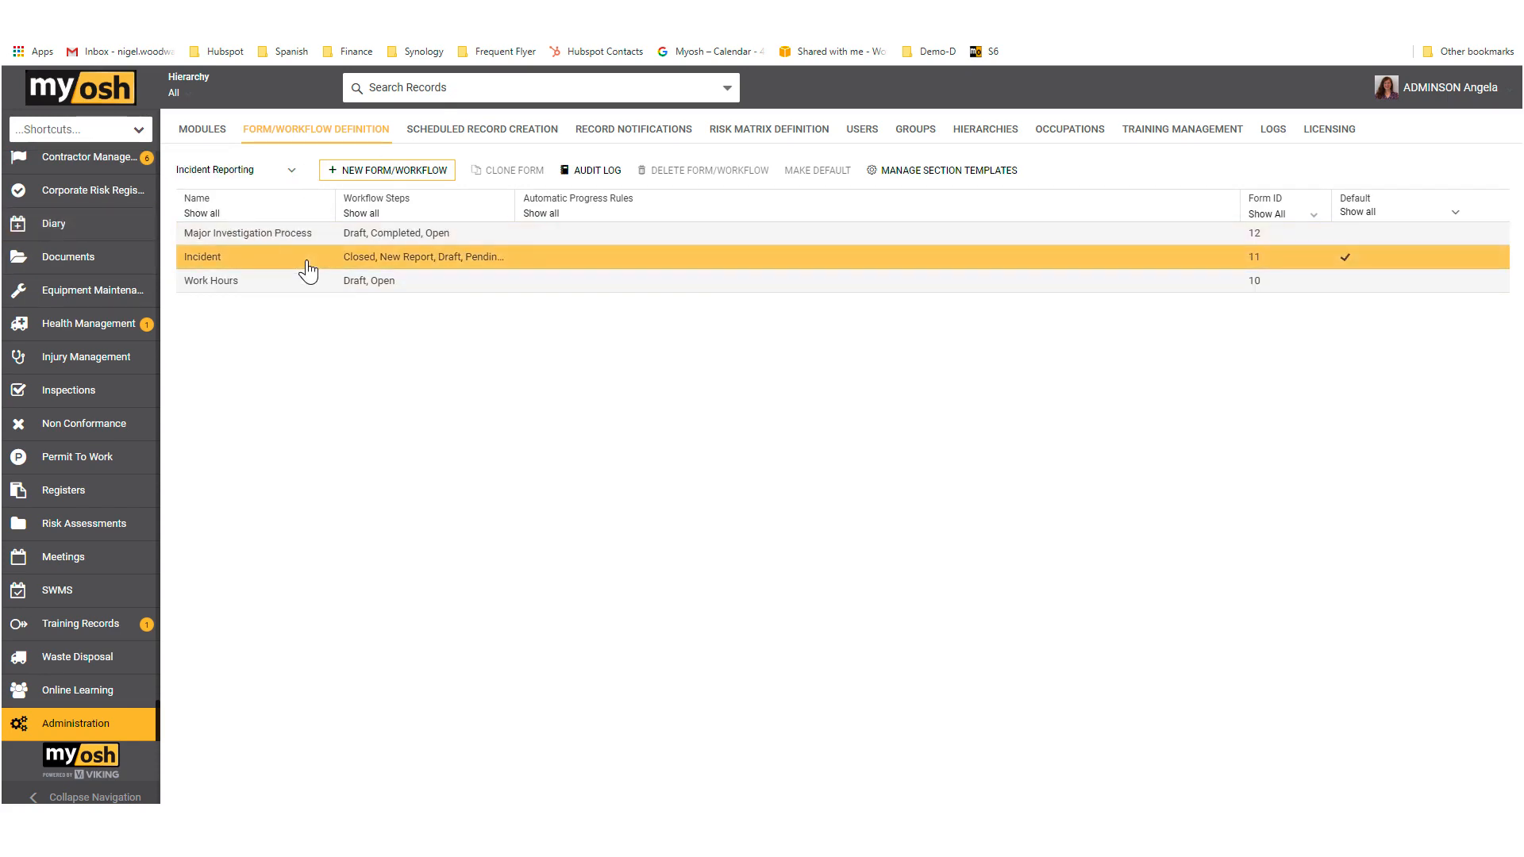
pyautogui.doubleClick(306, 262)
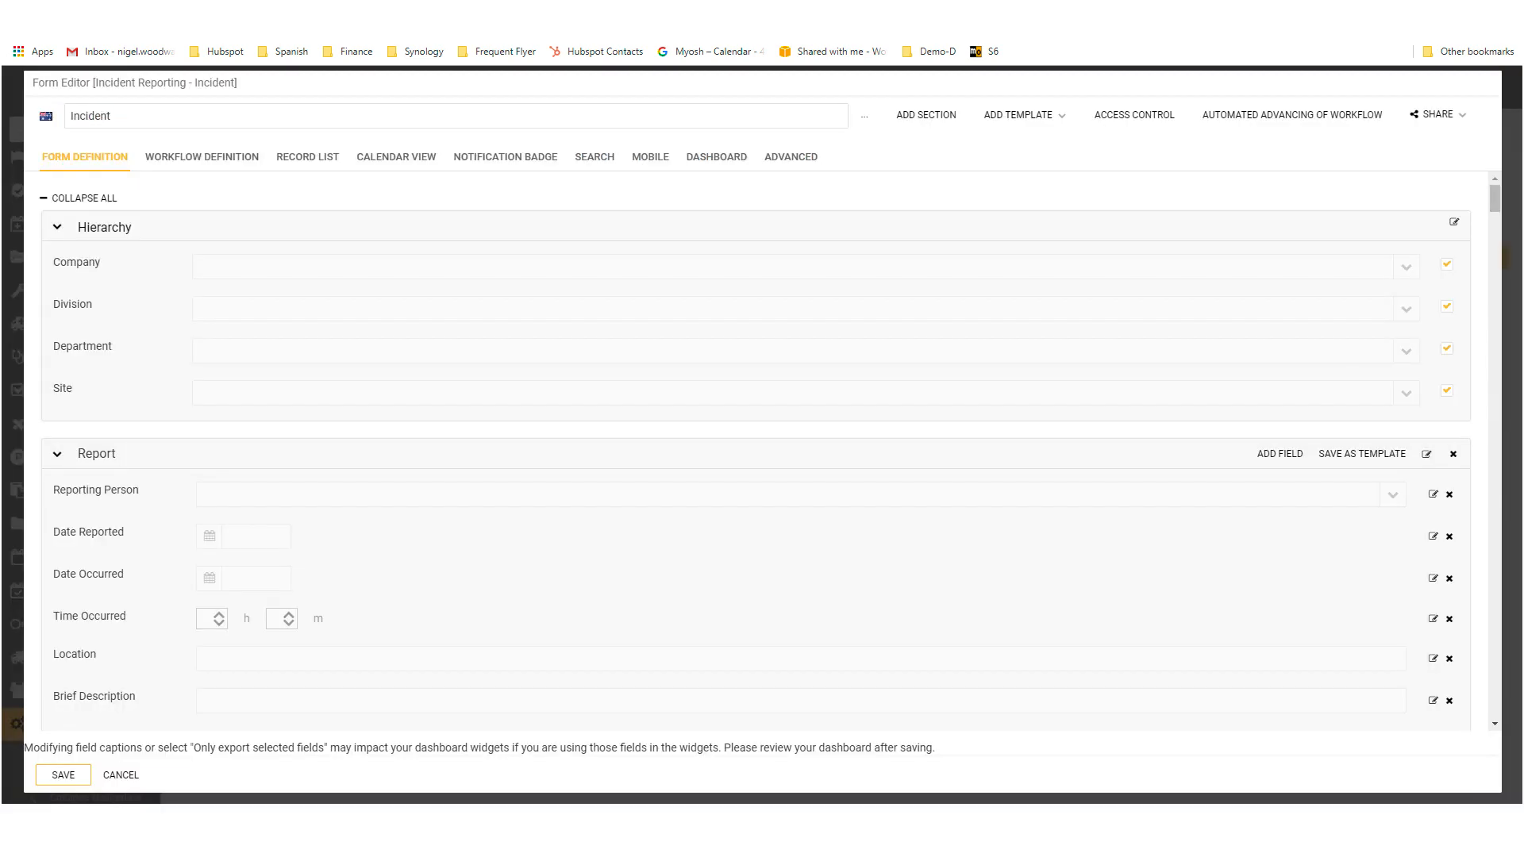
# Step: Collapse all sections of the Incident form, expand Vehicle Details and Injury Reports, and examine their fields
pyautogui.click(84, 197)
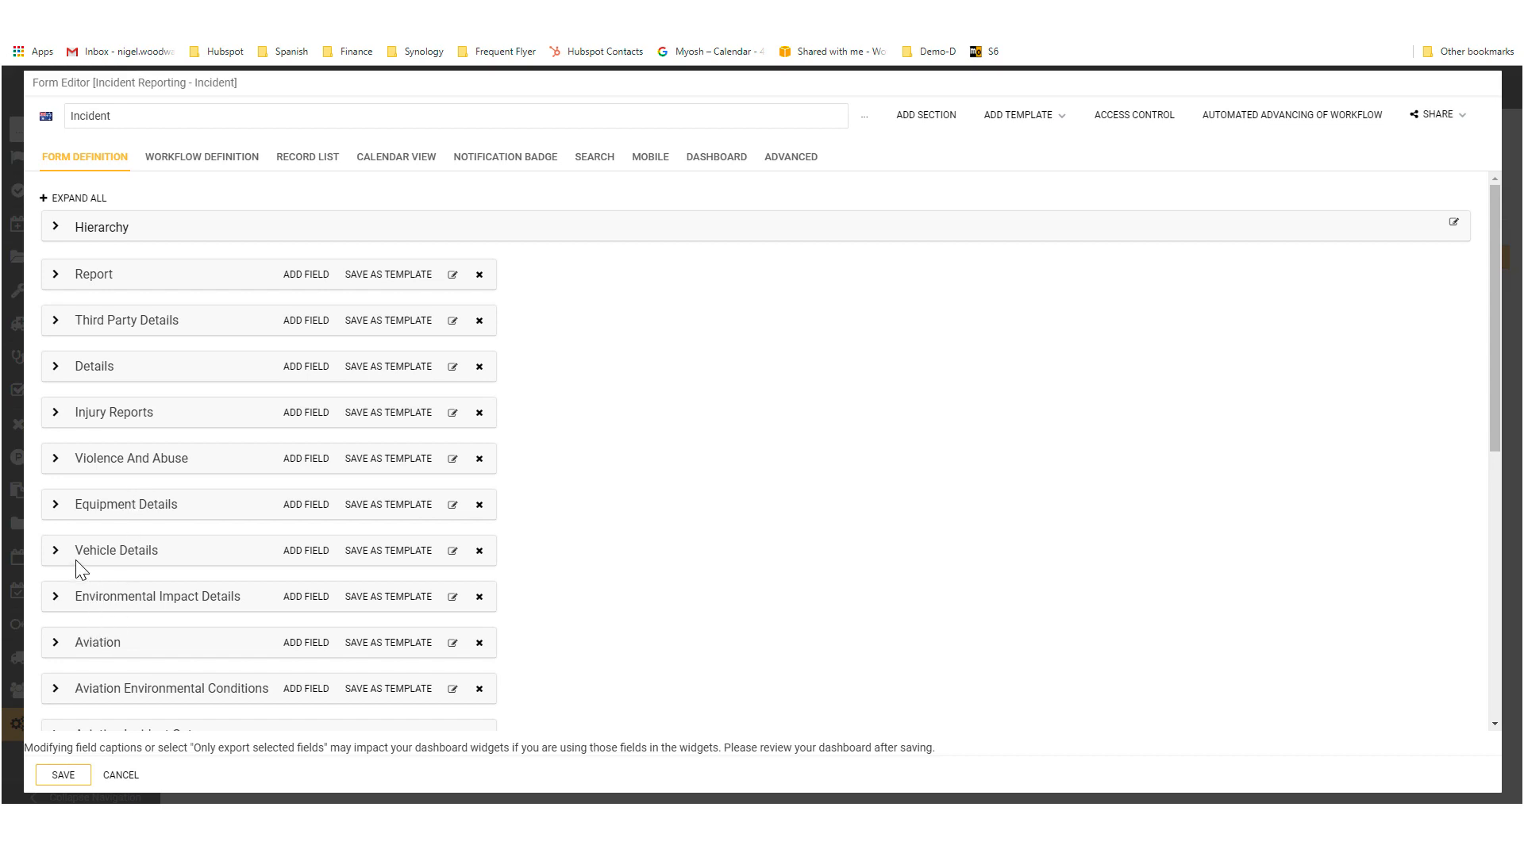
pyautogui.click(55, 551)
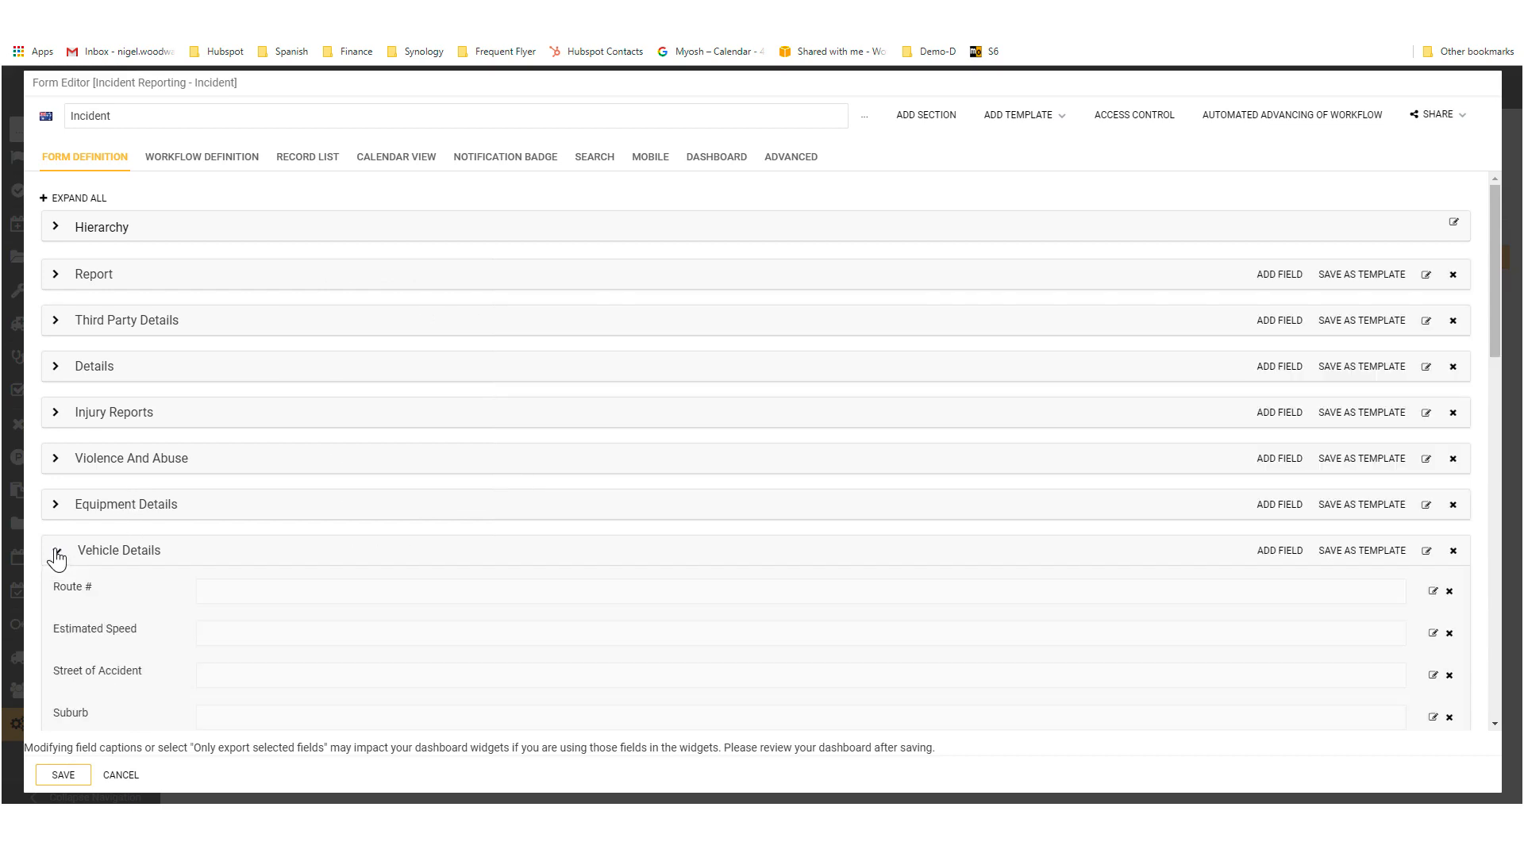
pyautogui.scroll(-2, 200, 631)
pyautogui.scroll(-1, 197, 622)
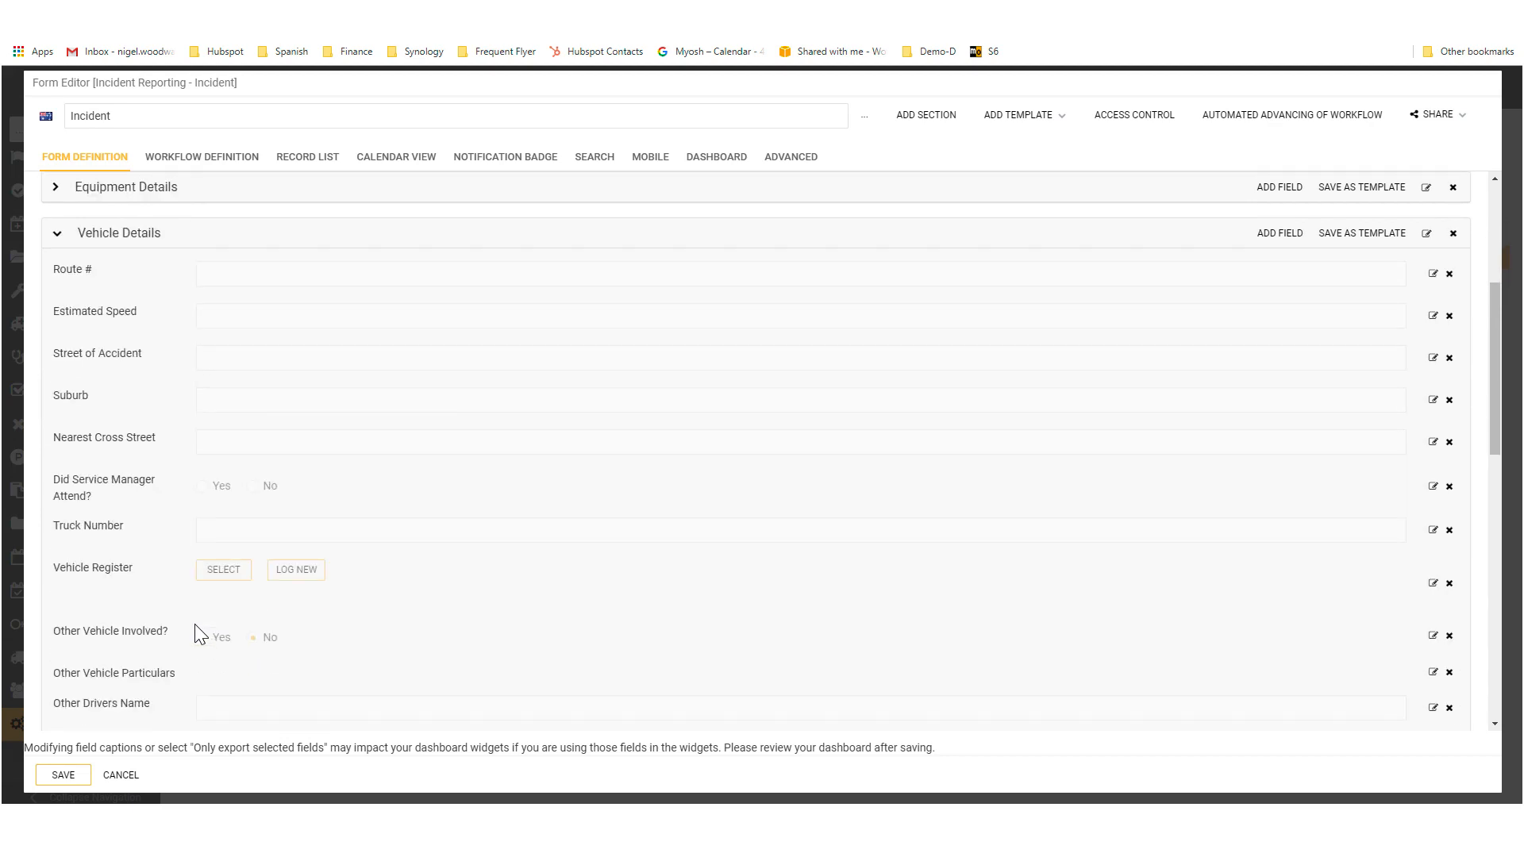
pyautogui.scroll(4, 193, 624)
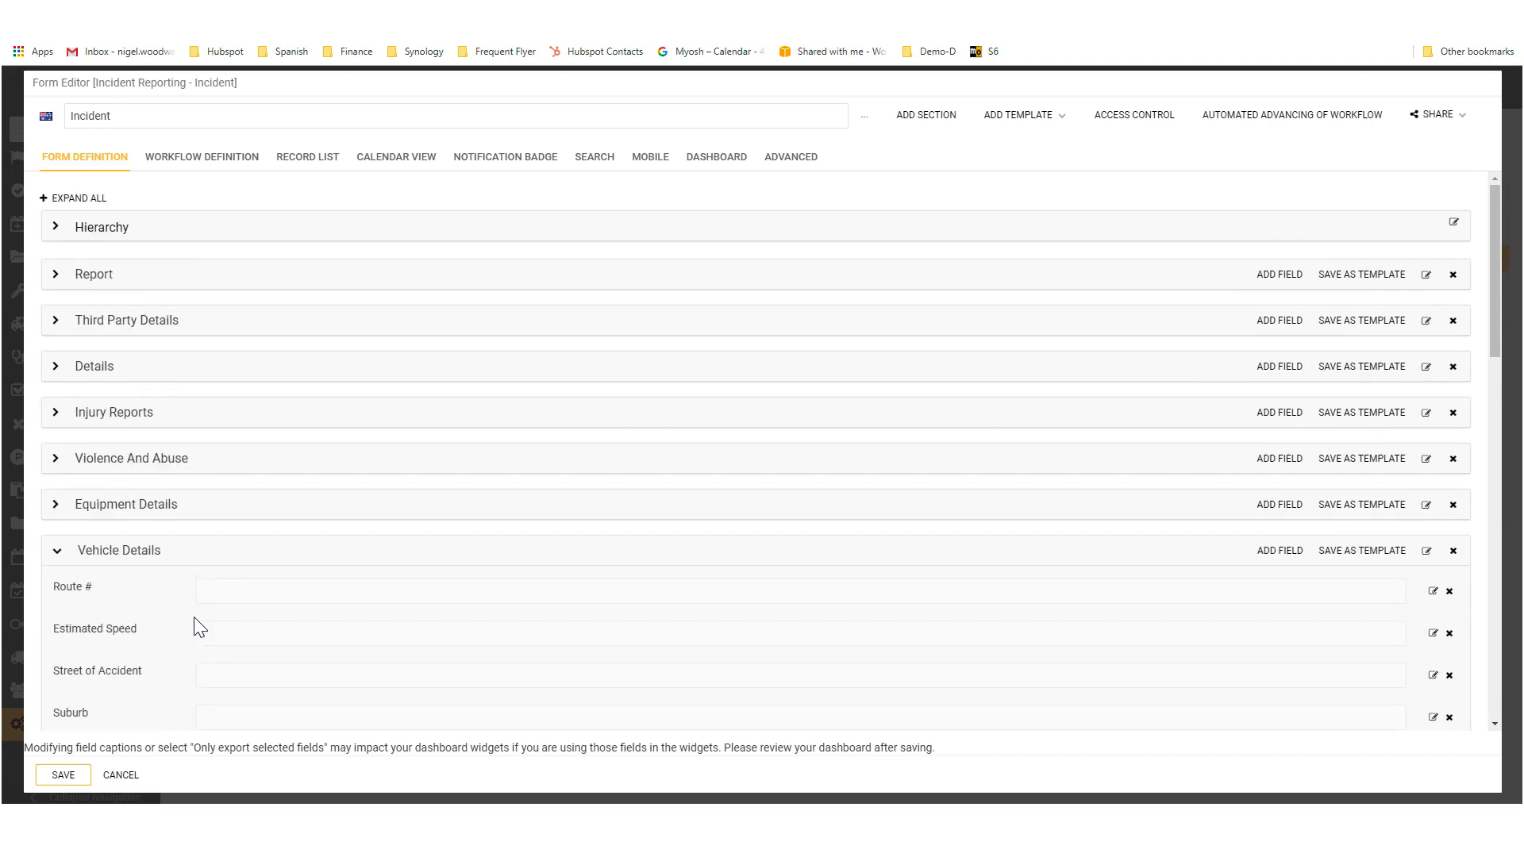
pyautogui.click(55, 414)
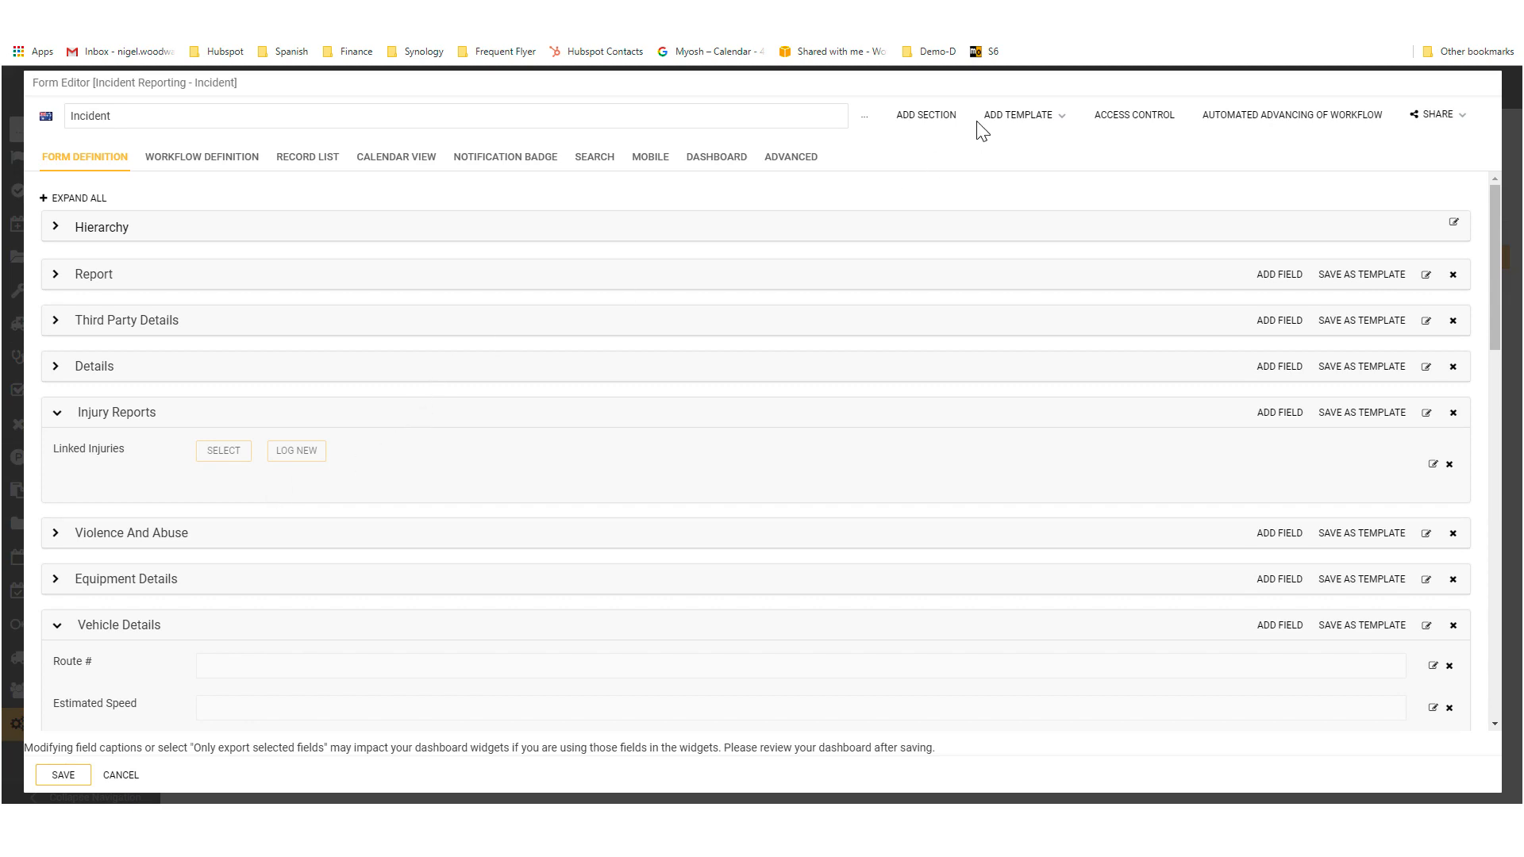
# Step: Examine in the Incident form's access control which groups can see and edit the Injury Reports section in the Draft step
pyautogui.click(1131, 127)
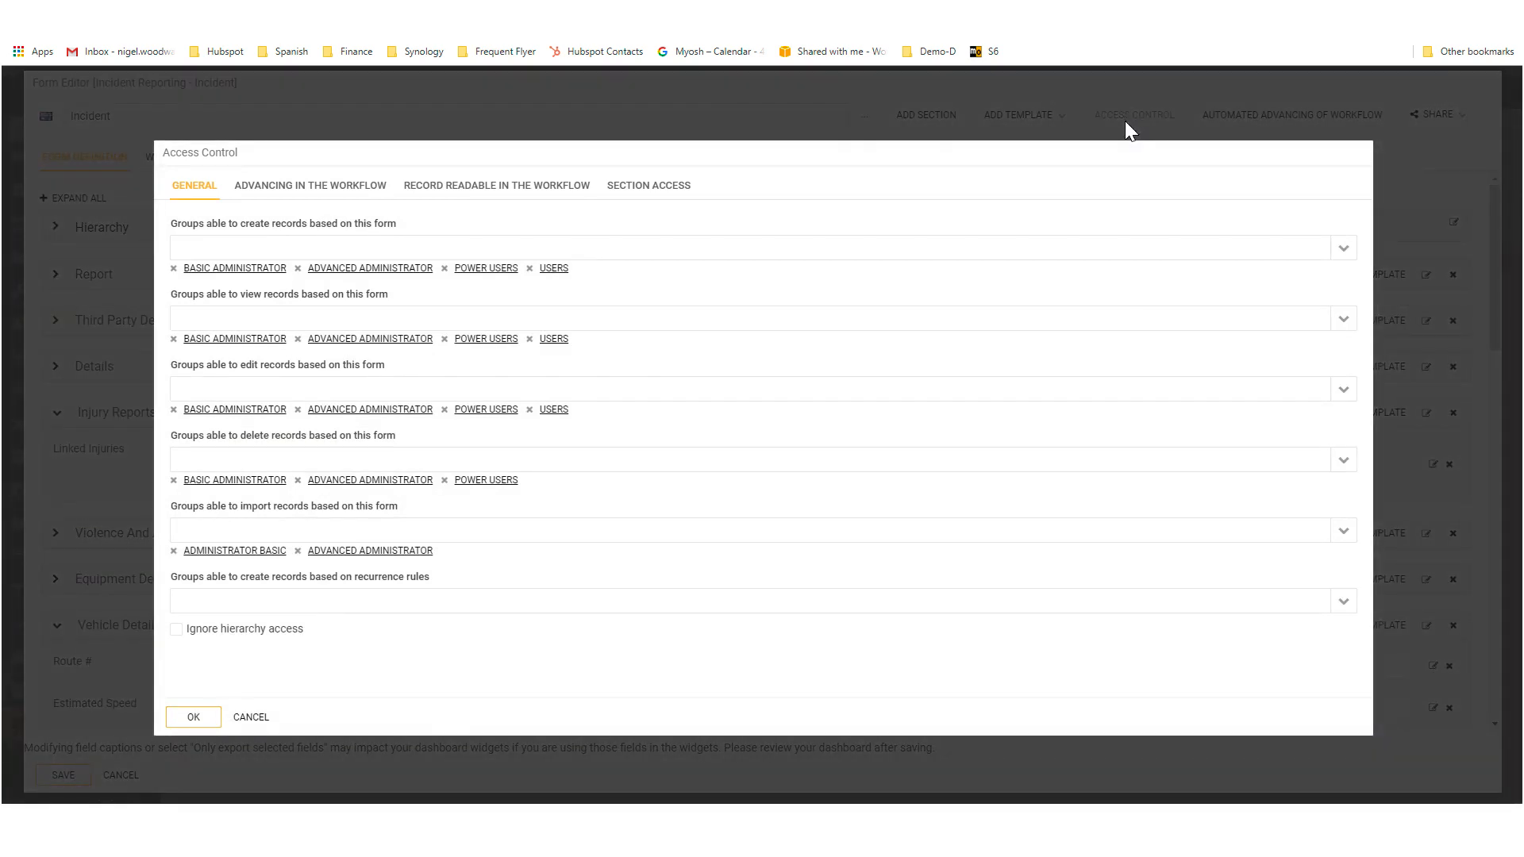
pyautogui.click(650, 190)
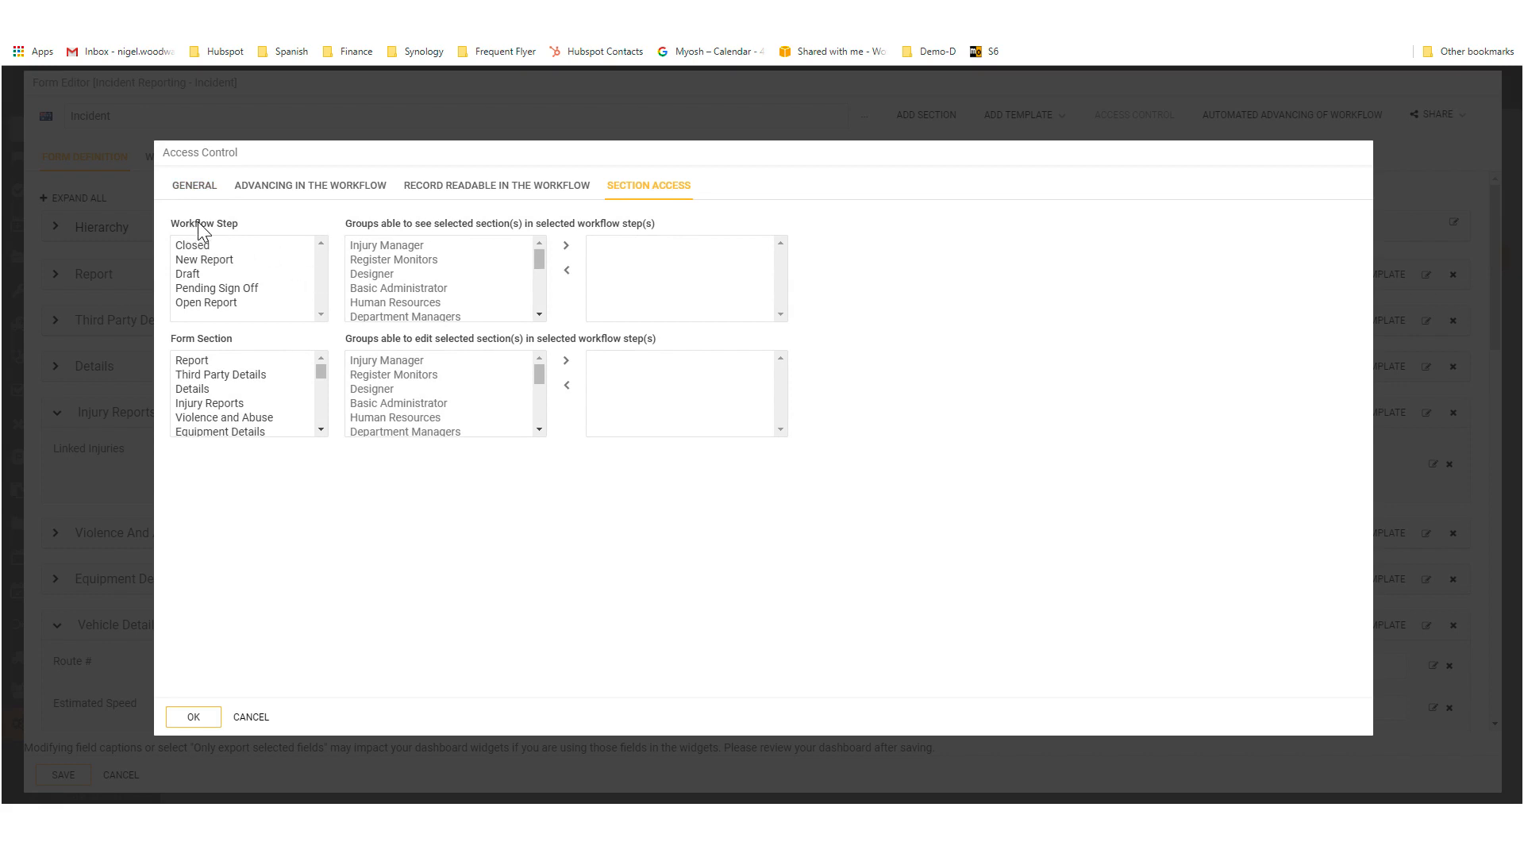
pyautogui.click(196, 277)
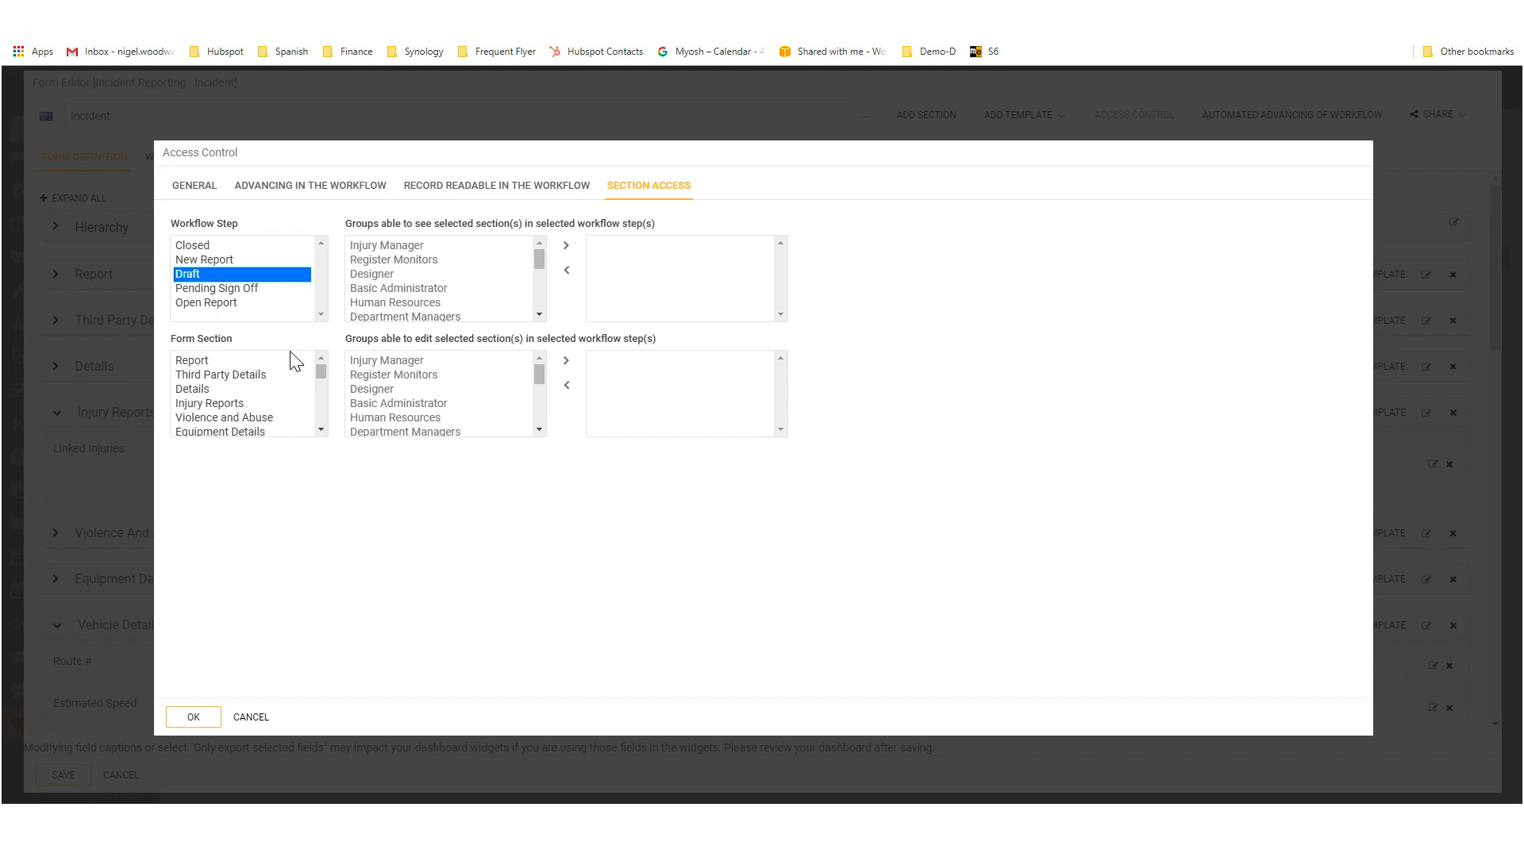
pyautogui.moveTo(349, 336); pyautogui.dragTo(653, 350)
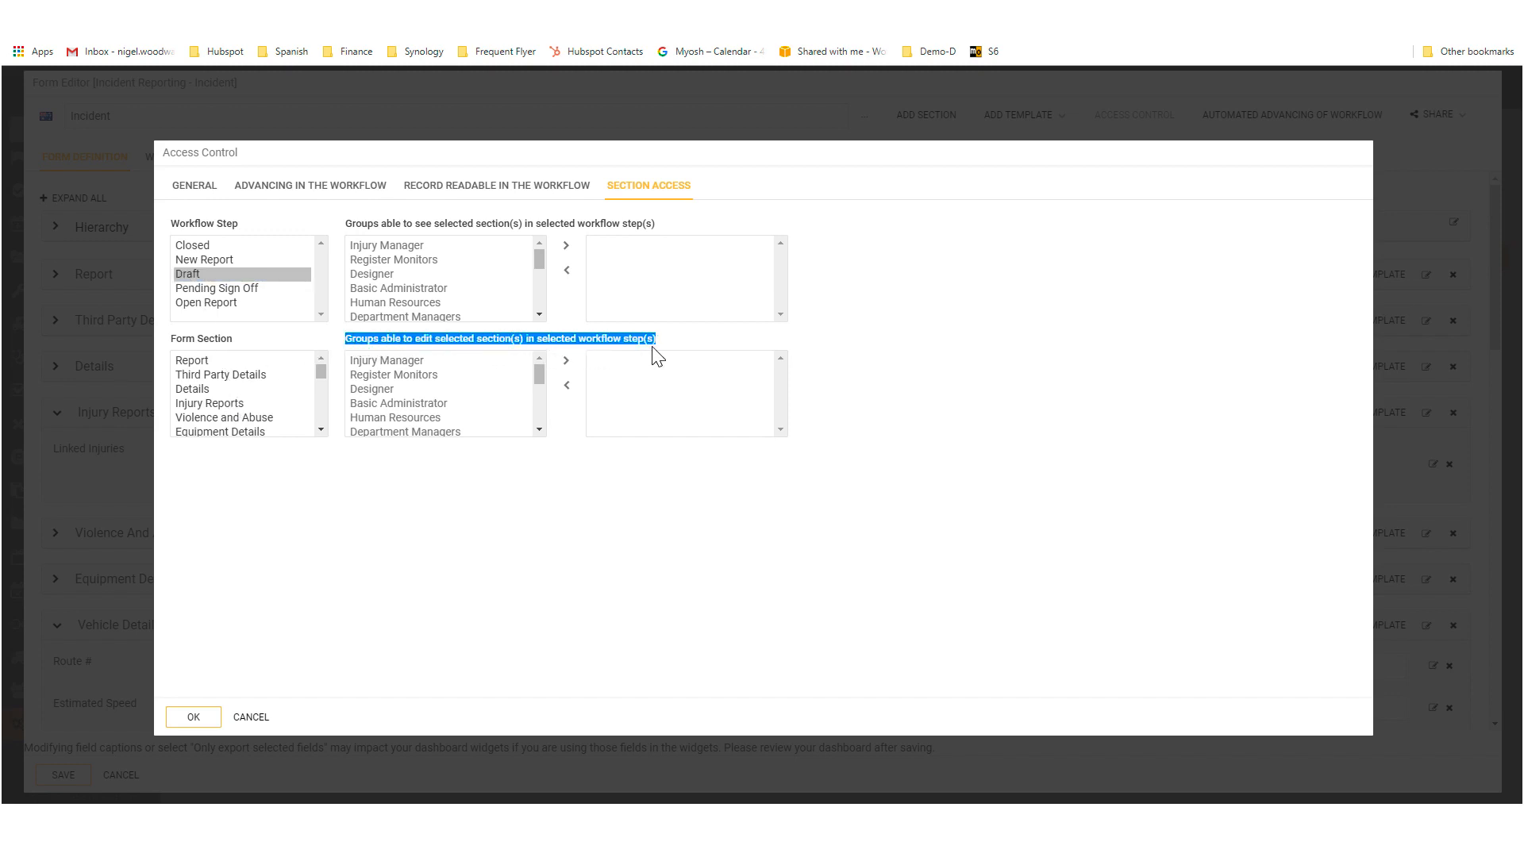
pyautogui.click(218, 403)
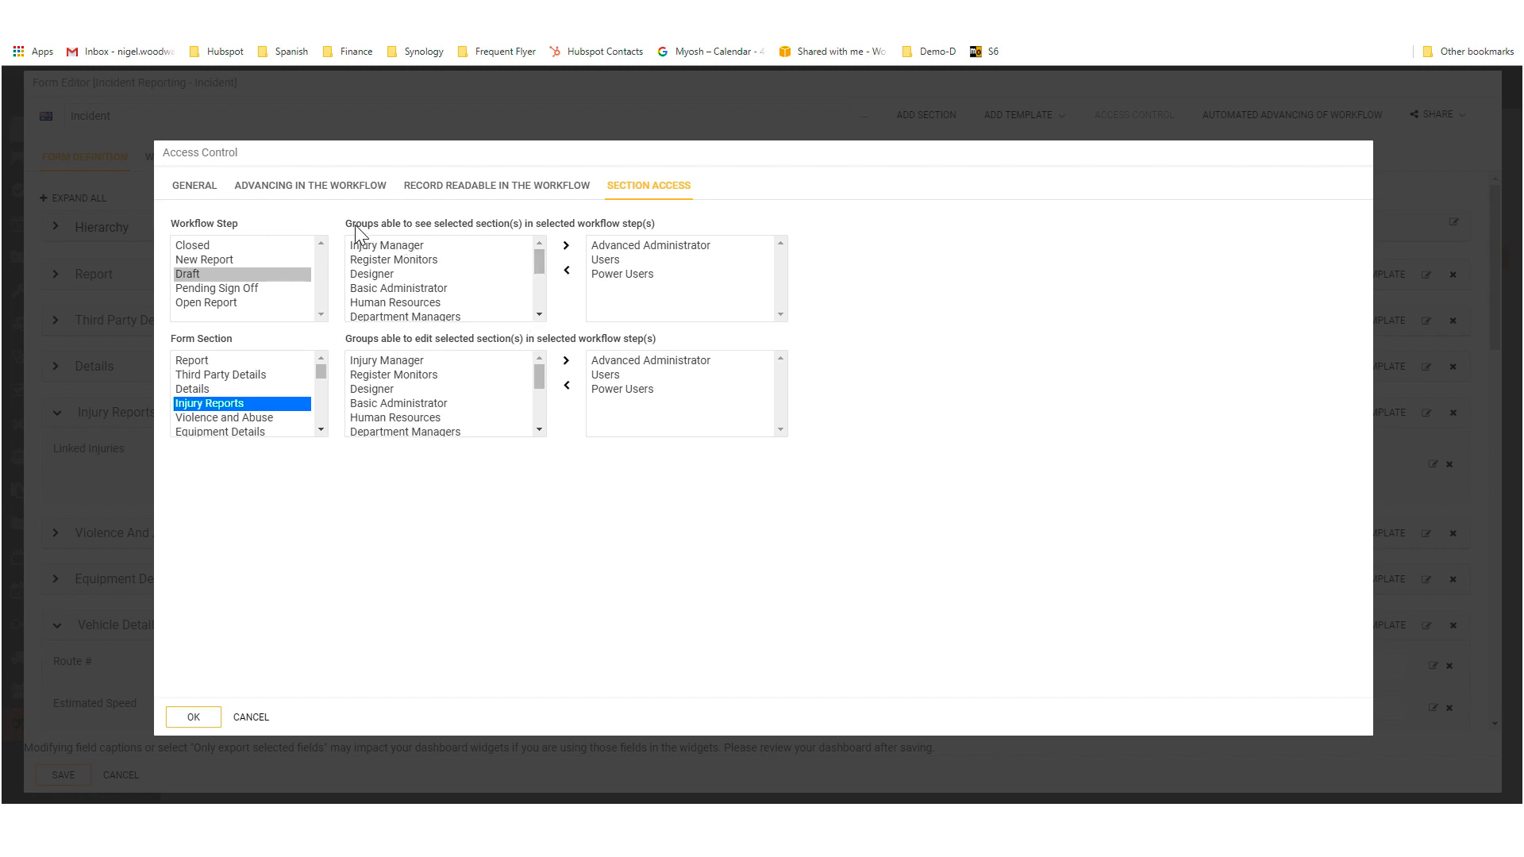
pyautogui.moveTo(379, 224); pyautogui.dragTo(643, 225)
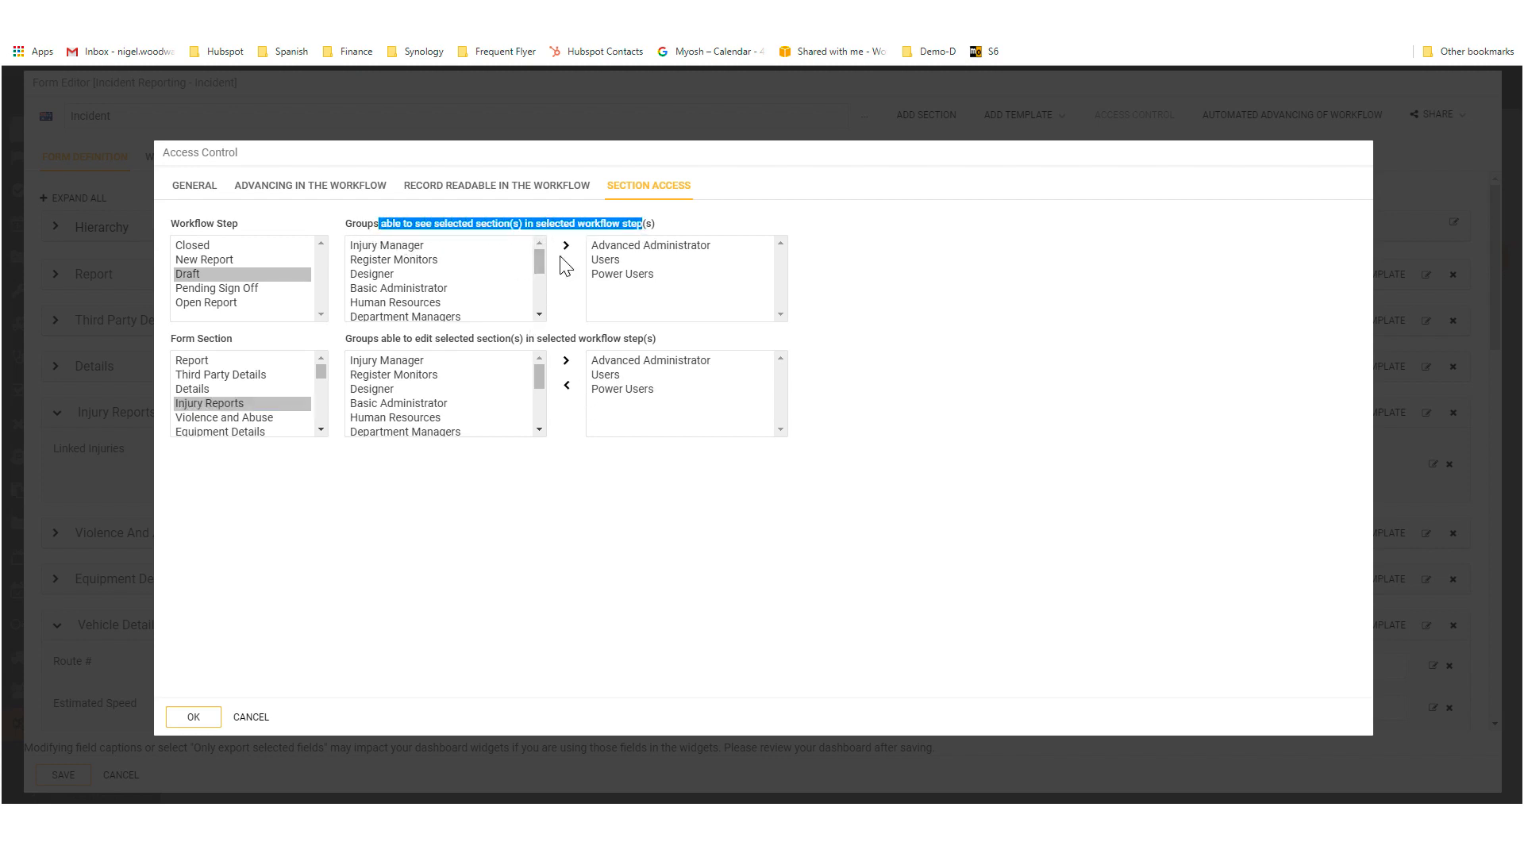
pyautogui.click(402, 341)
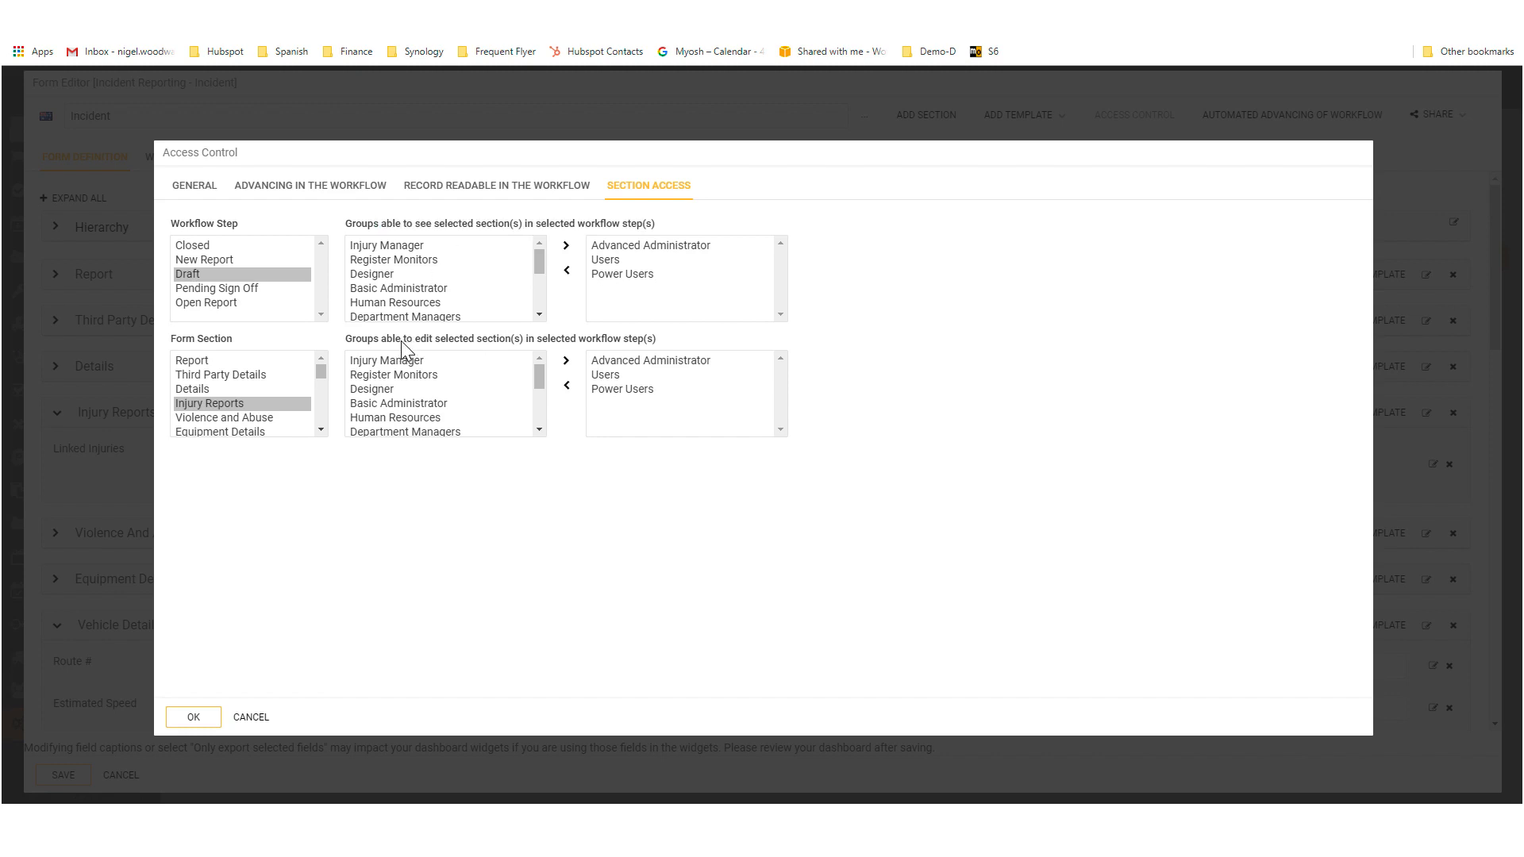
pyautogui.moveTo(402, 341); pyautogui.dragTo(566, 347)
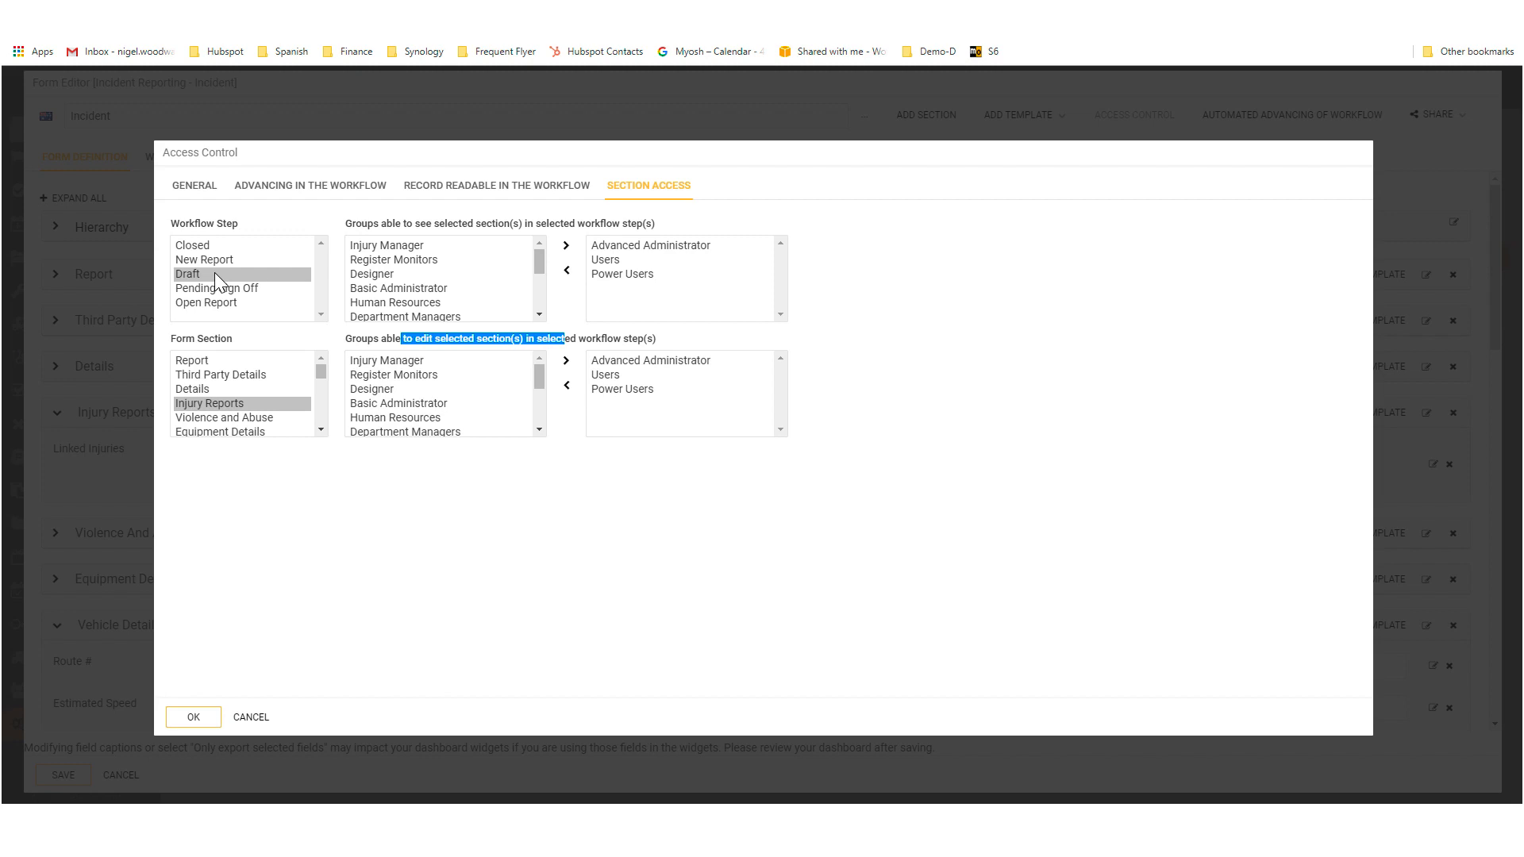
# Step: Remove the Users group from those able to see and edit the Injury Reports section in the Draft step
pyautogui.click(606, 262)
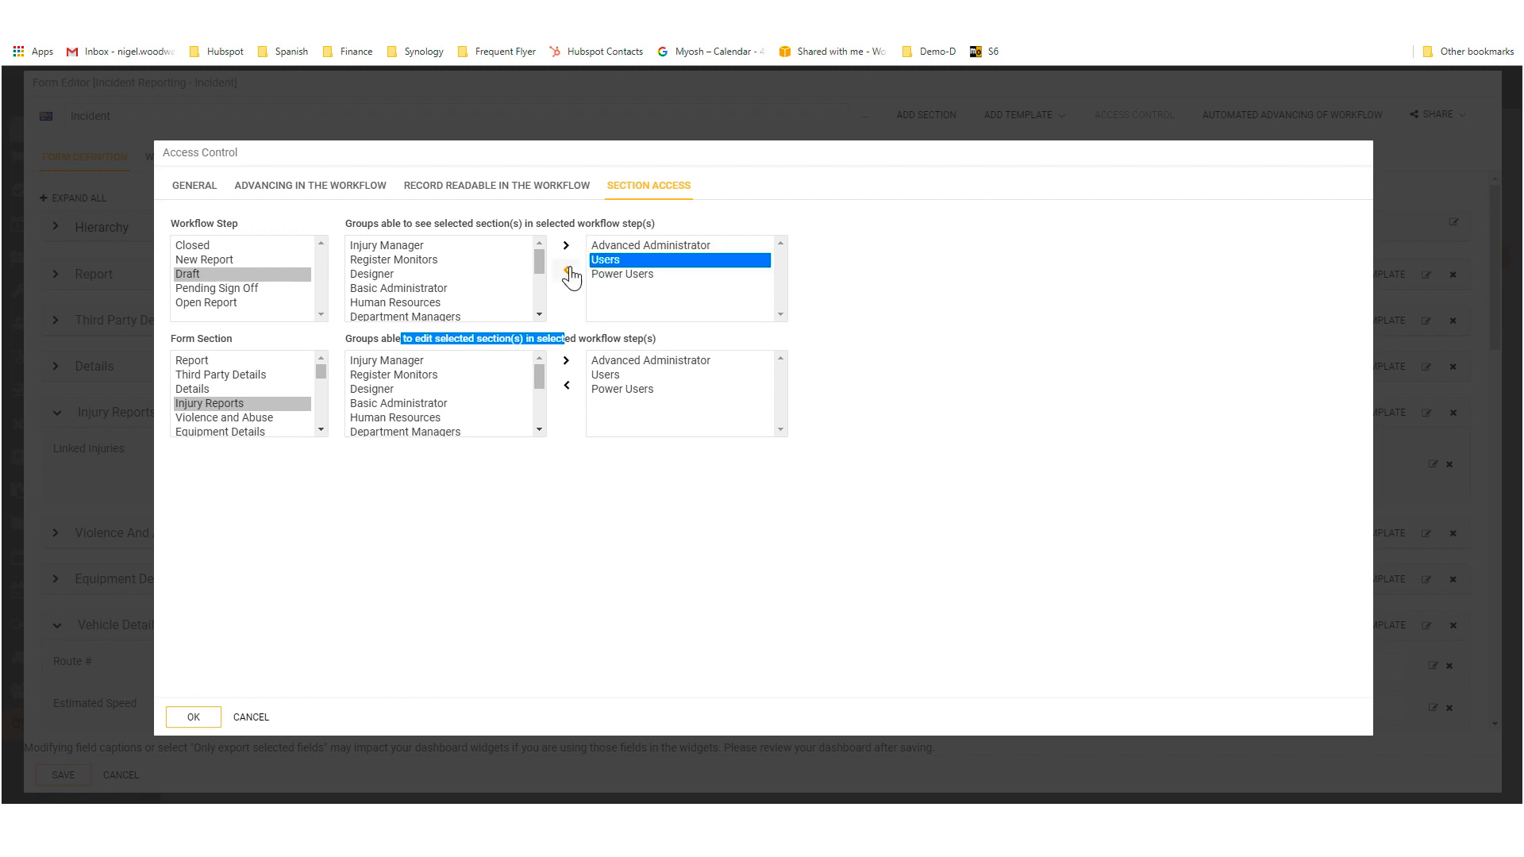
pyautogui.click(567, 271)
pyautogui.click(608, 375)
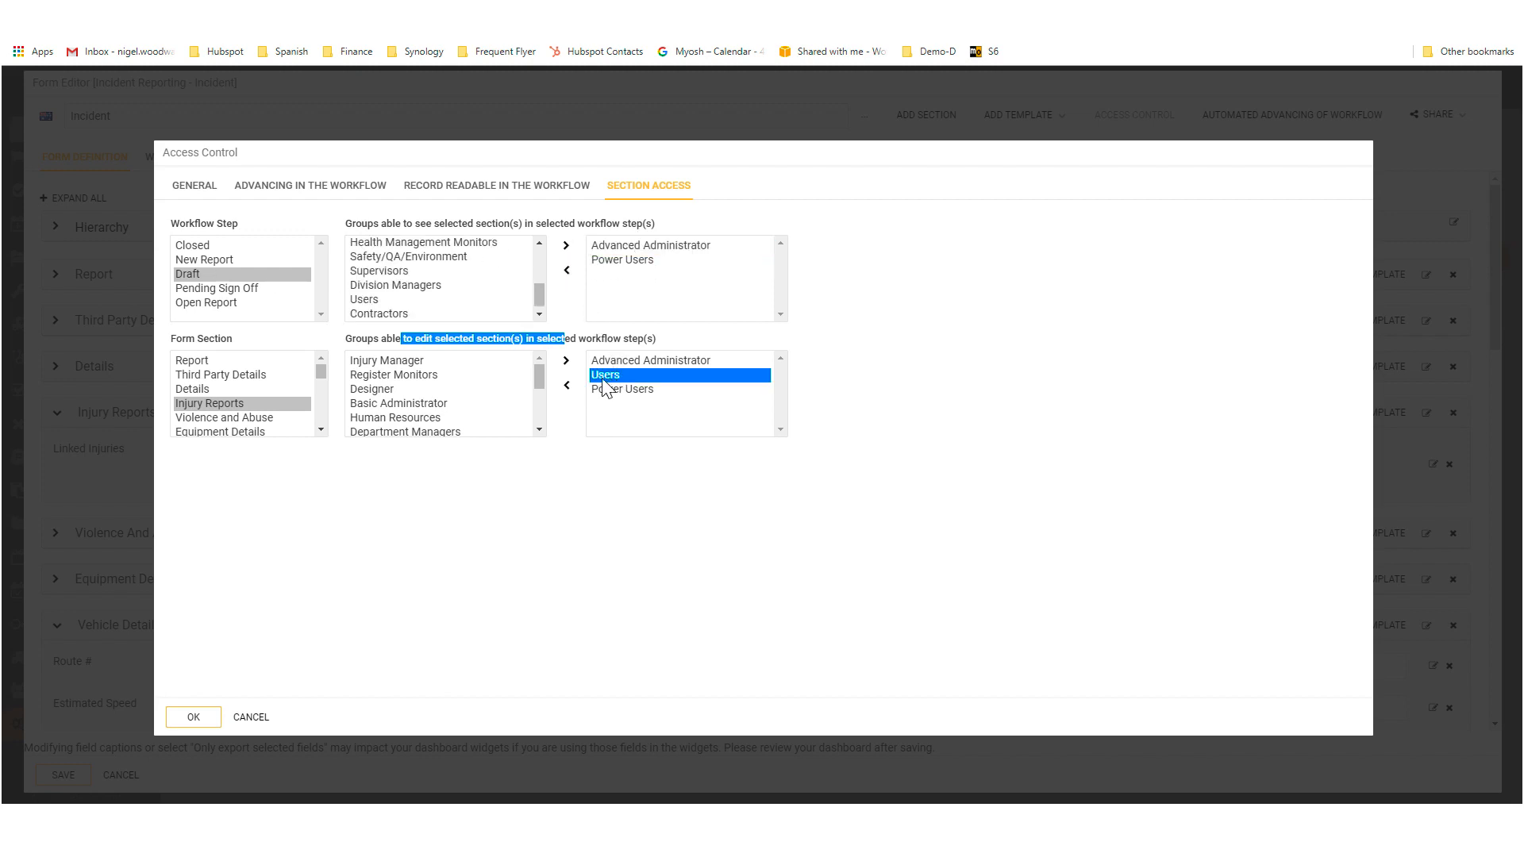
pyautogui.click(566, 386)
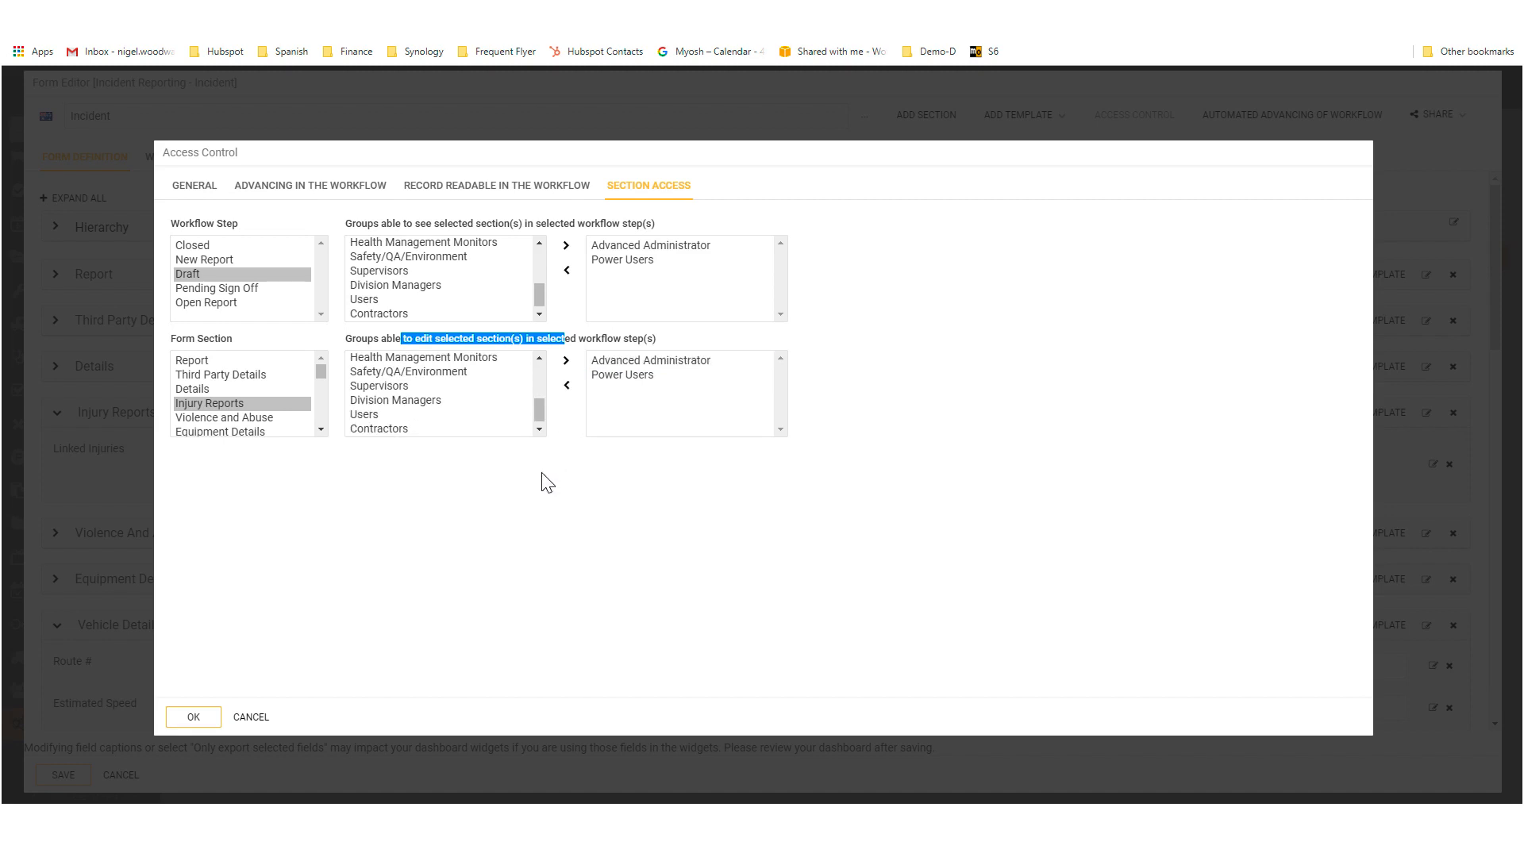
pyautogui.click(184, 719)
# Step: Examine which groups can see and edit the Vehicle Details and Environmental Impact Details sections in the Draft step
pyautogui.scroll(-3, 261, 403)
pyautogui.scroll(3, 260, 403)
pyautogui.click(321, 430)
pyautogui.click(321, 430)
pyautogui.click(321, 430)
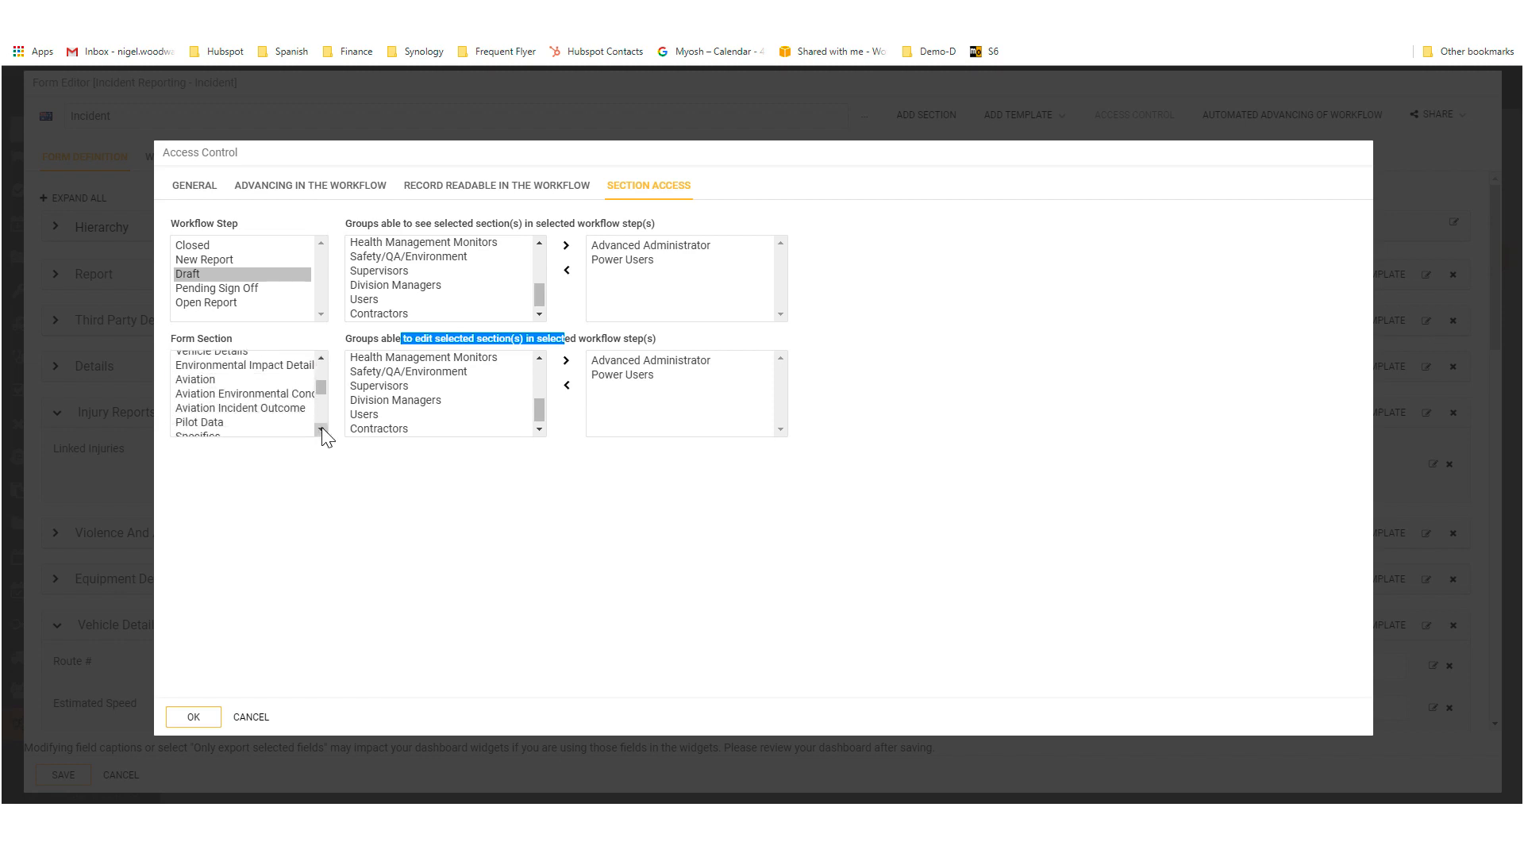
pyautogui.click(322, 430)
pyautogui.click(322, 430)
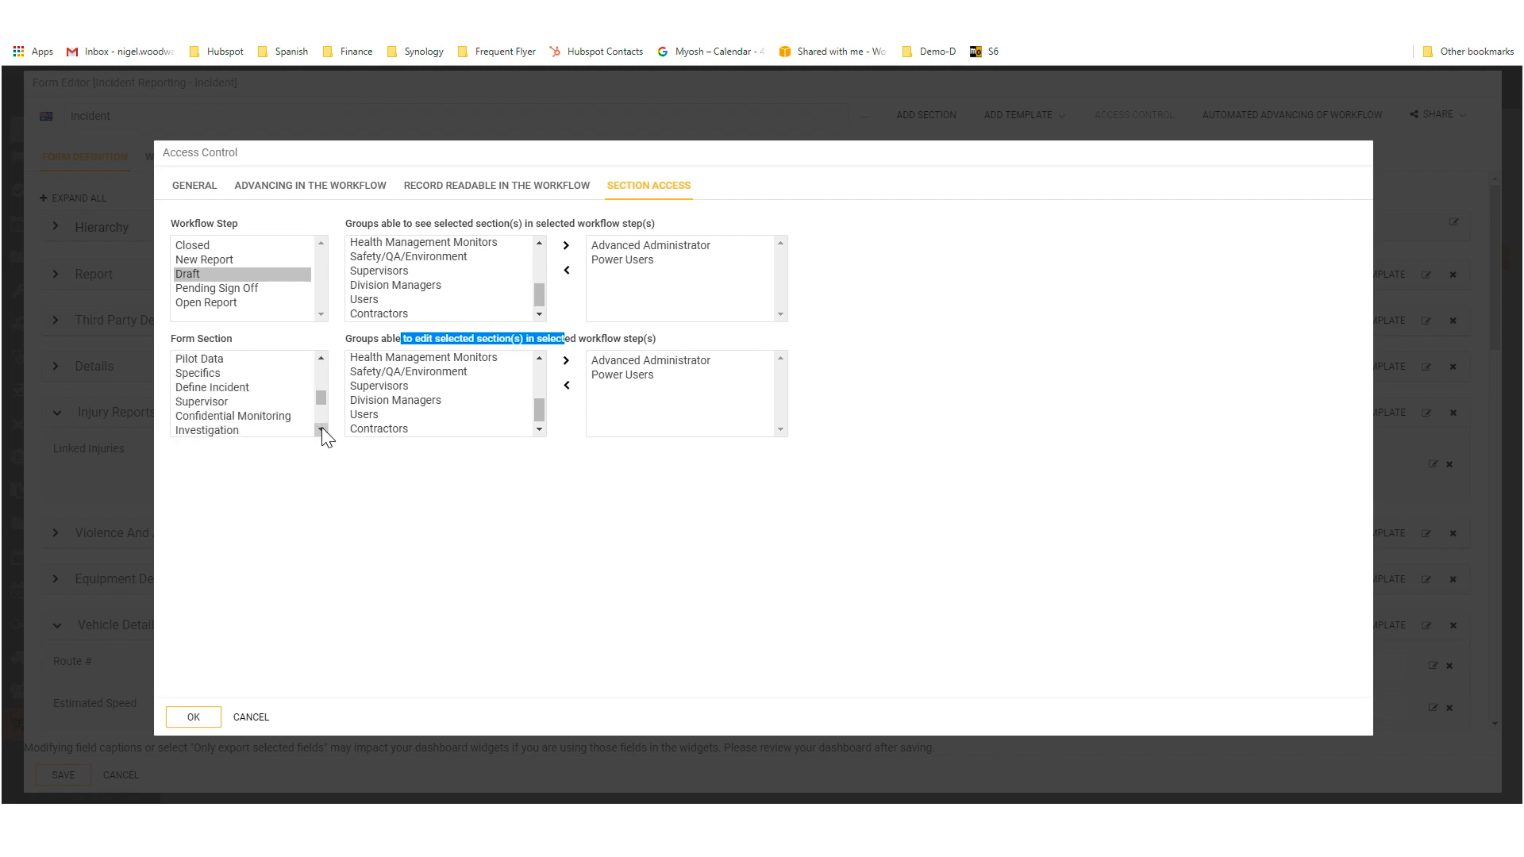
pyautogui.click(321, 358)
pyautogui.click(322, 358)
pyautogui.click(322, 358)
pyautogui.click(322, 358)
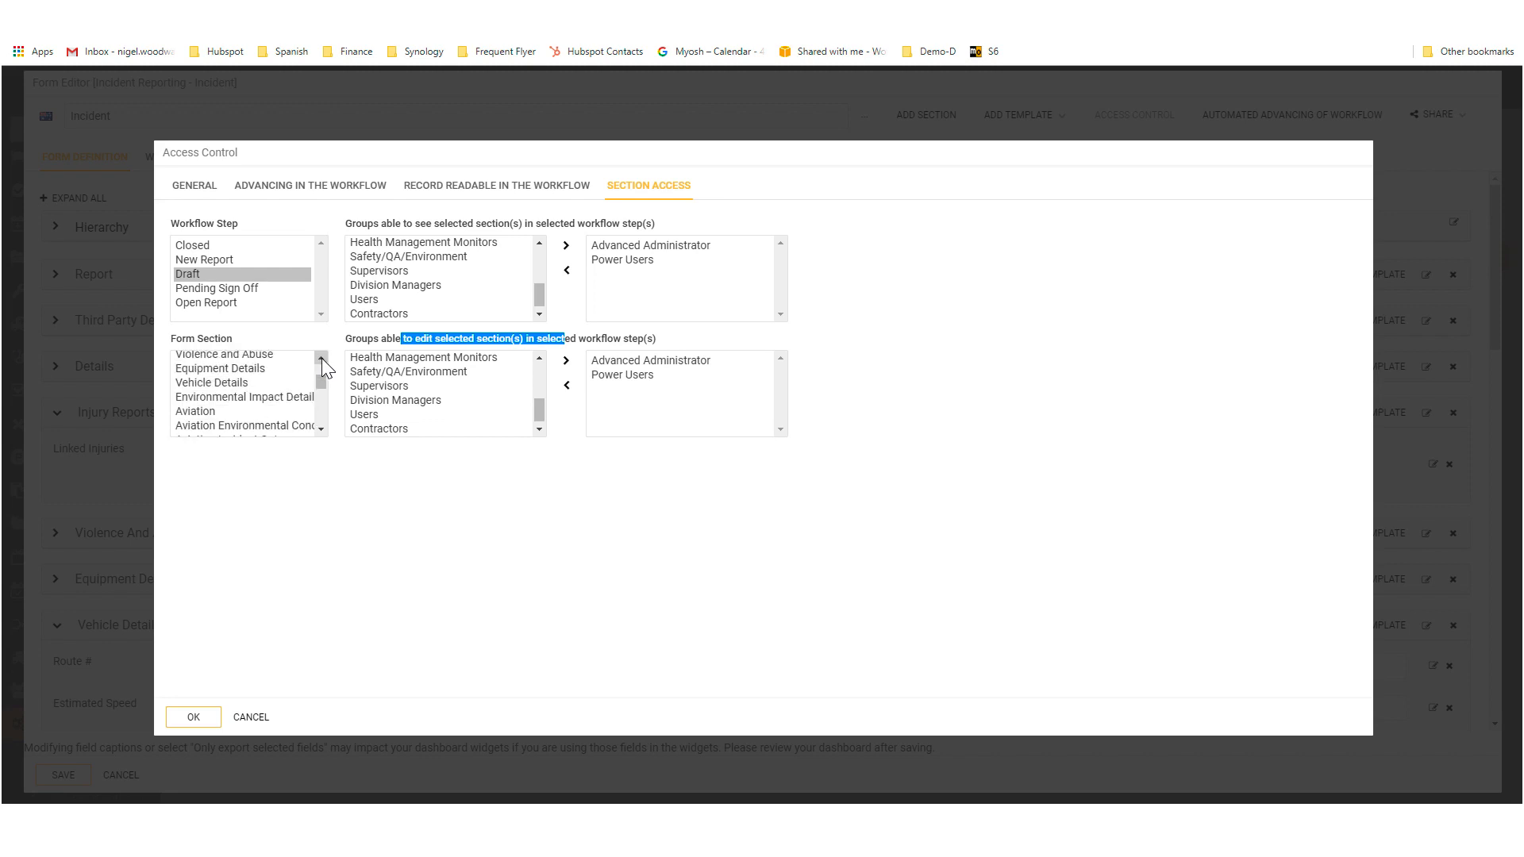
pyautogui.click(238, 383)
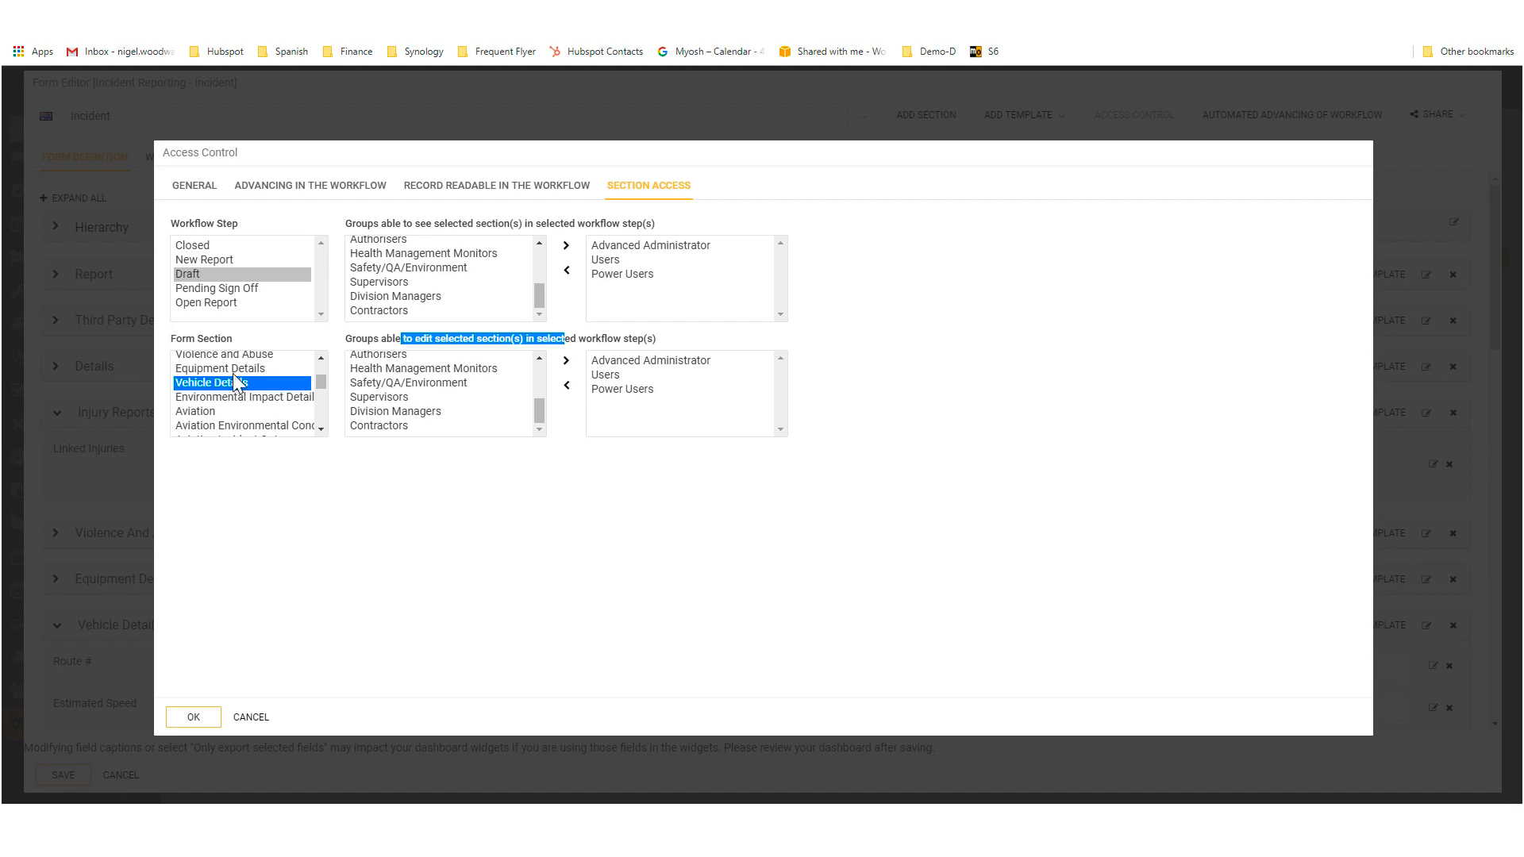
pyautogui.click(248, 401)
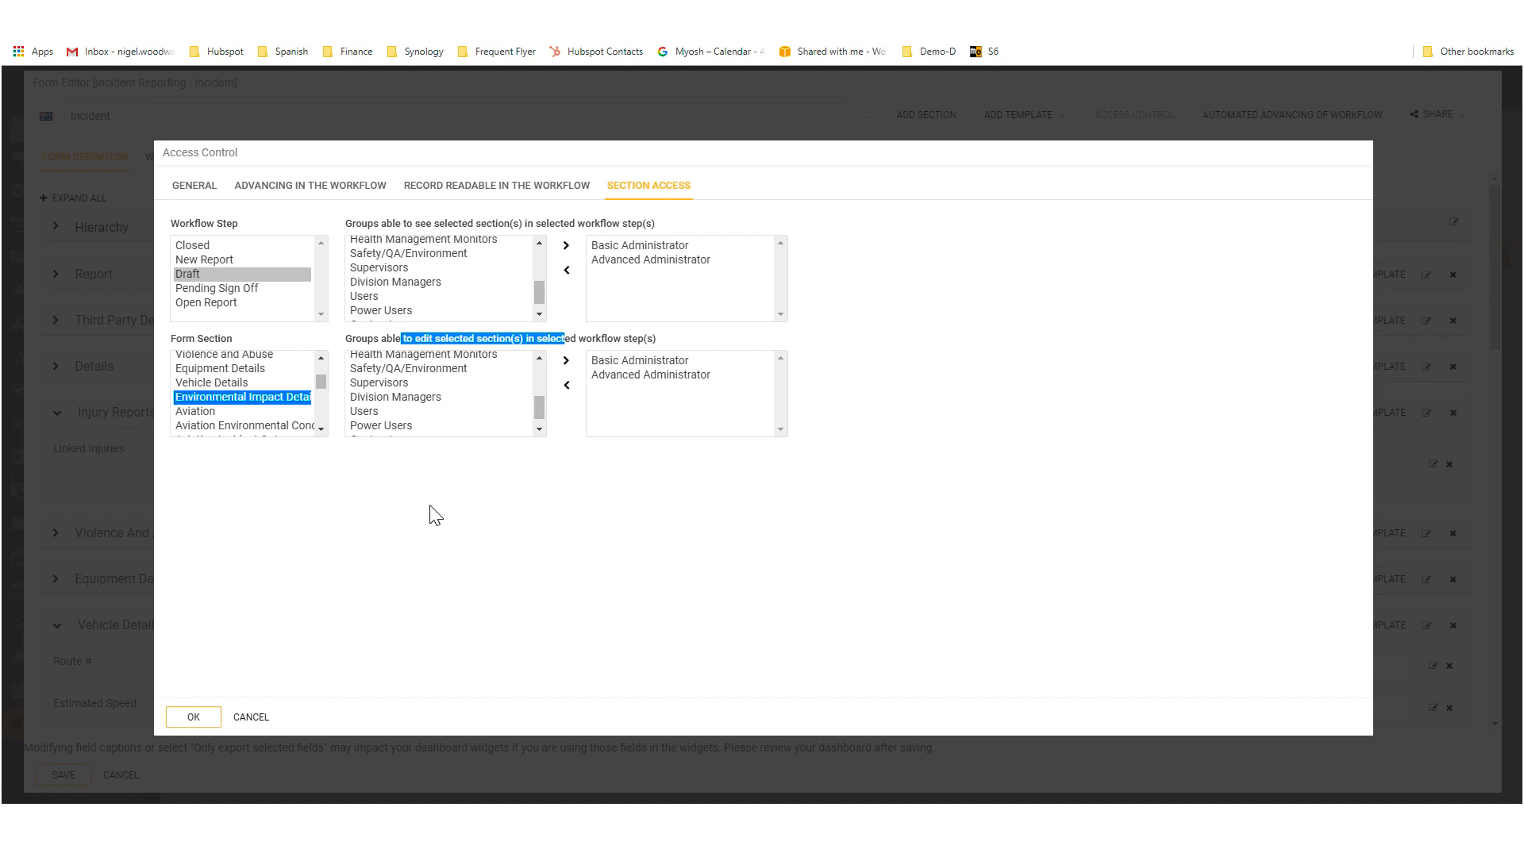
# Step: Discard the access control changes, close the form editors in both browser windows without saving, and return to the administrator's scheduled record creation
pyautogui.click(259, 719)
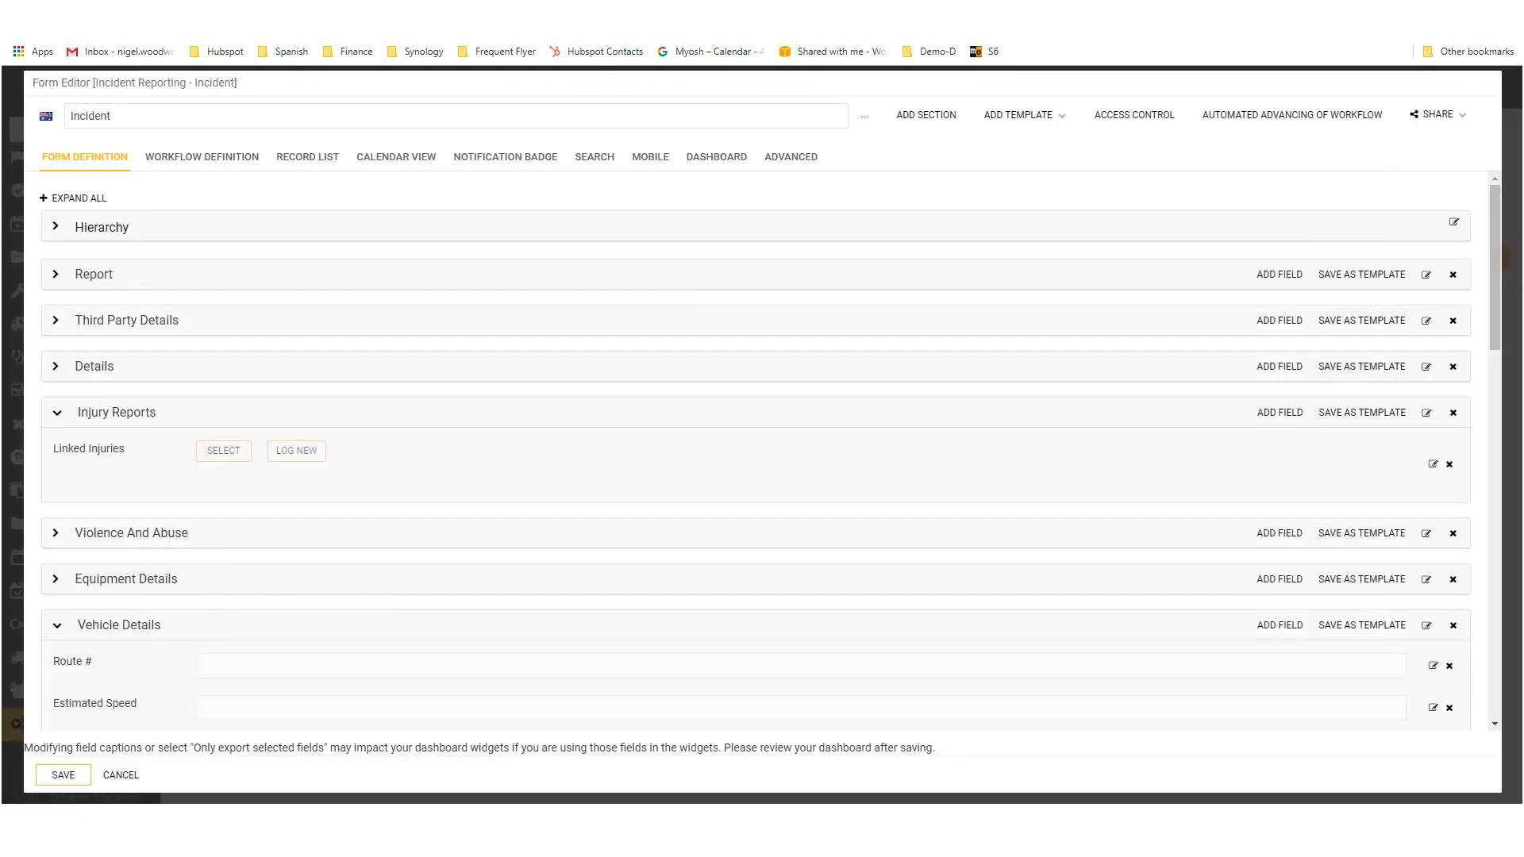
pyautogui.click(117, 776)
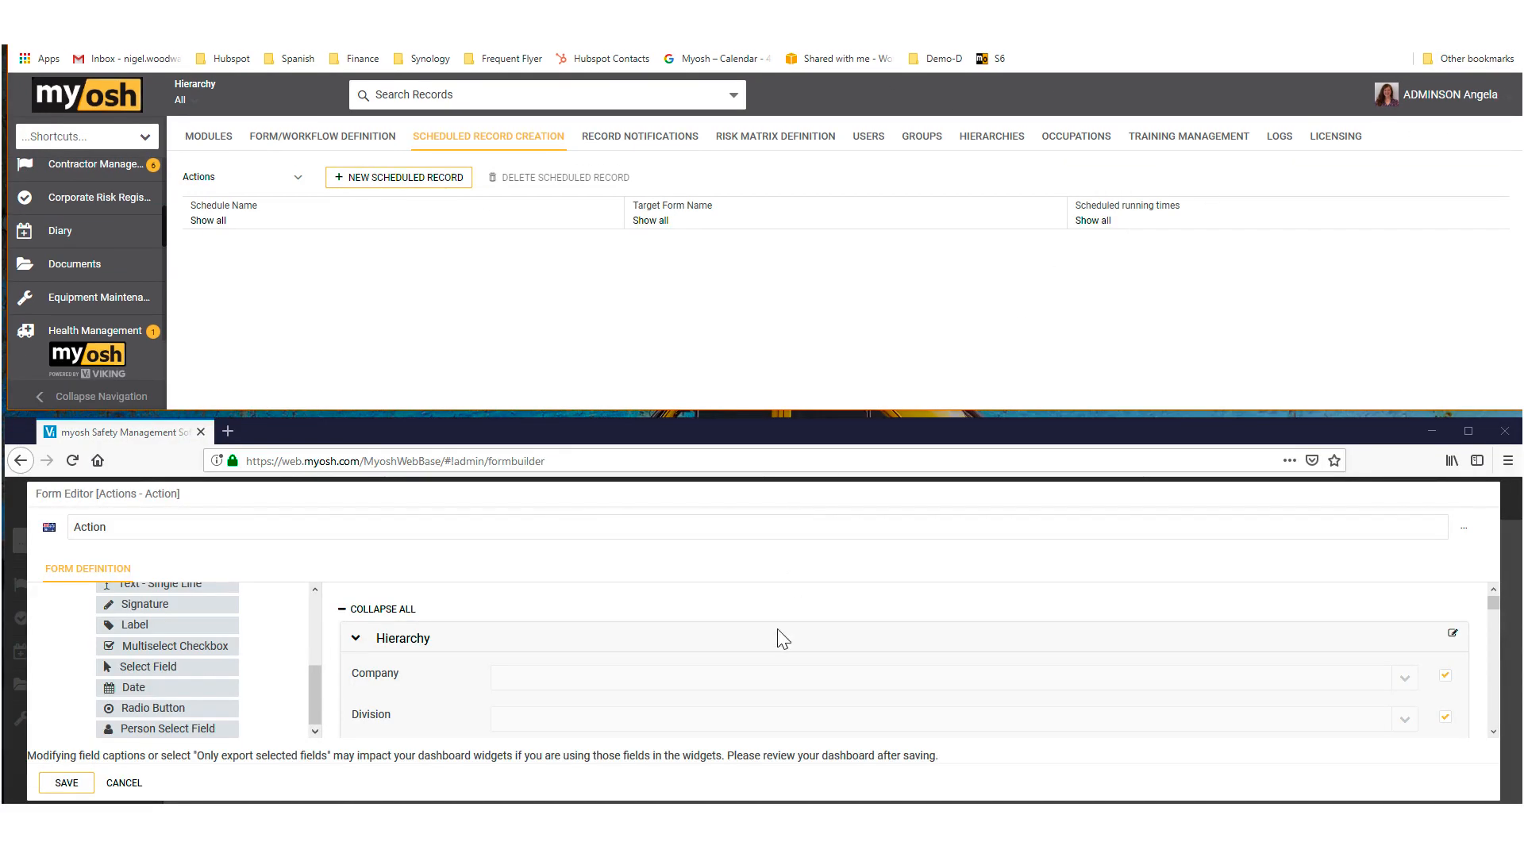
pyautogui.click(124, 783)
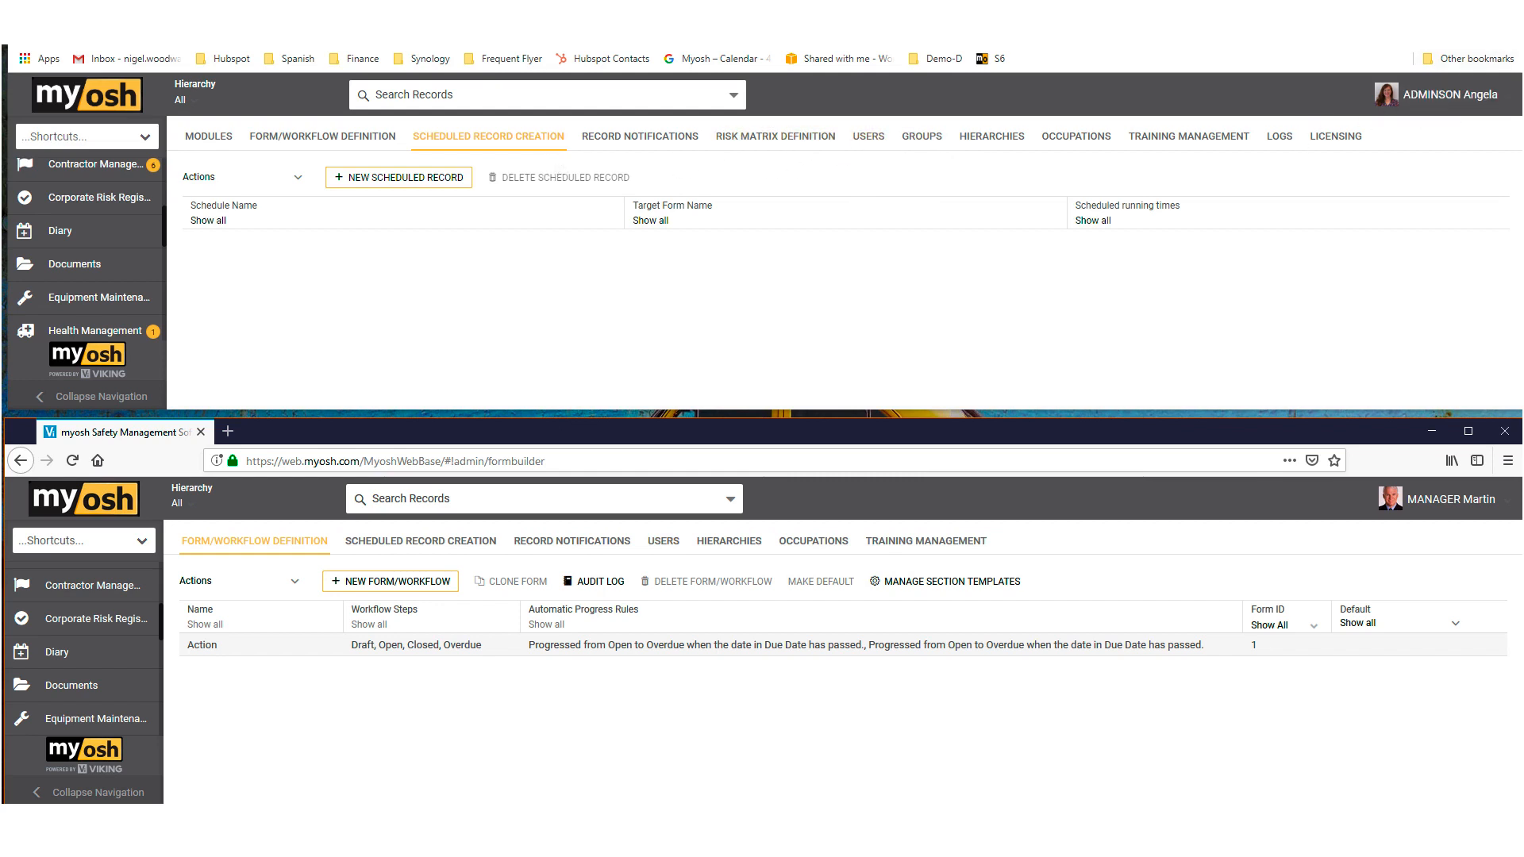
pyautogui.click(1468, 8)
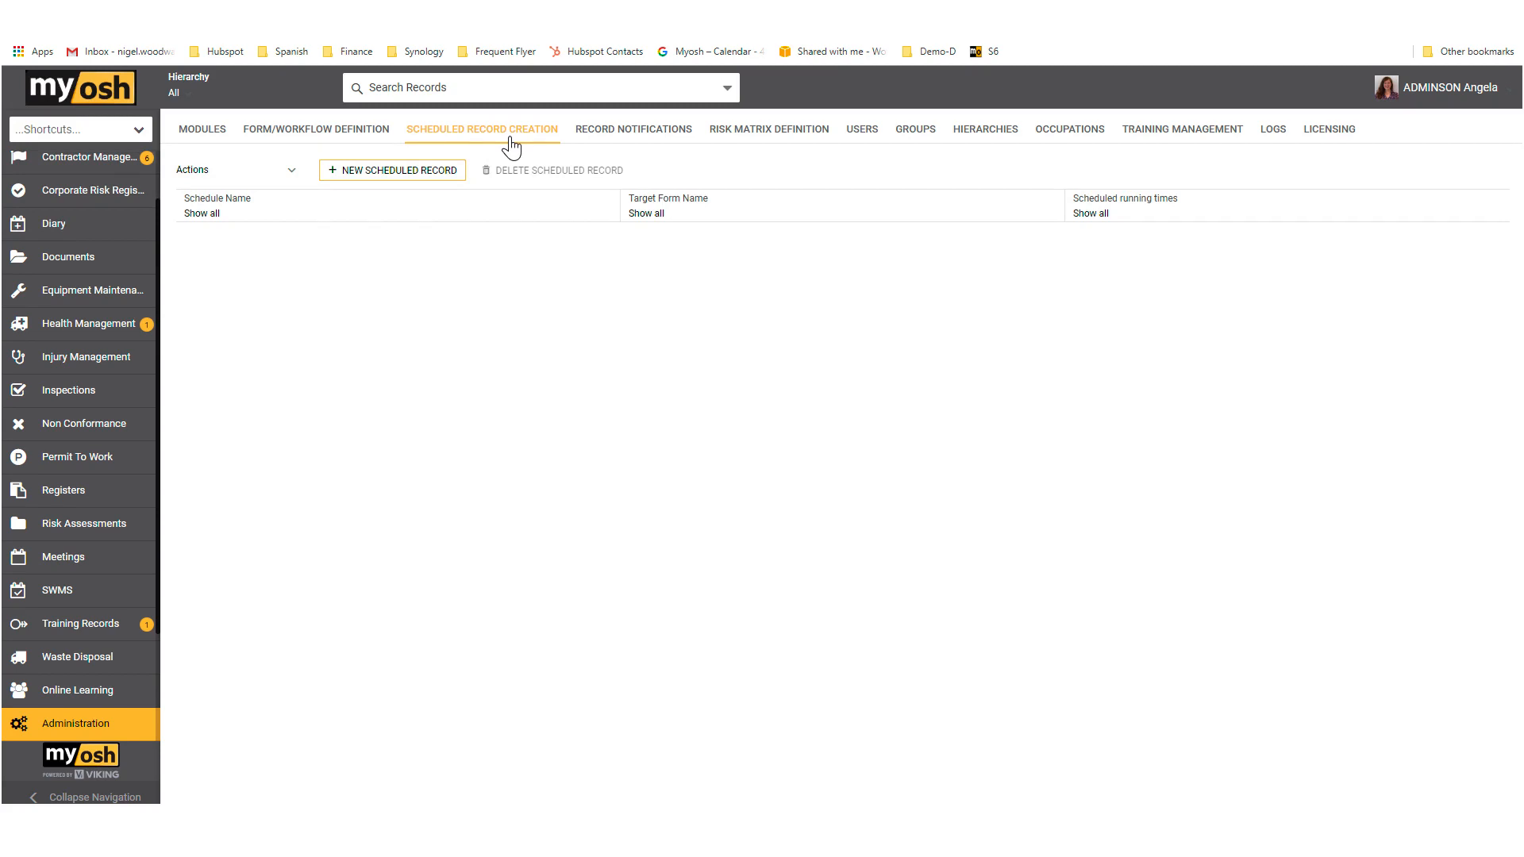
# Step: Start a new scheduled record, review the available target forms, and keep Actions - Action as the target
pyautogui.click(373, 171)
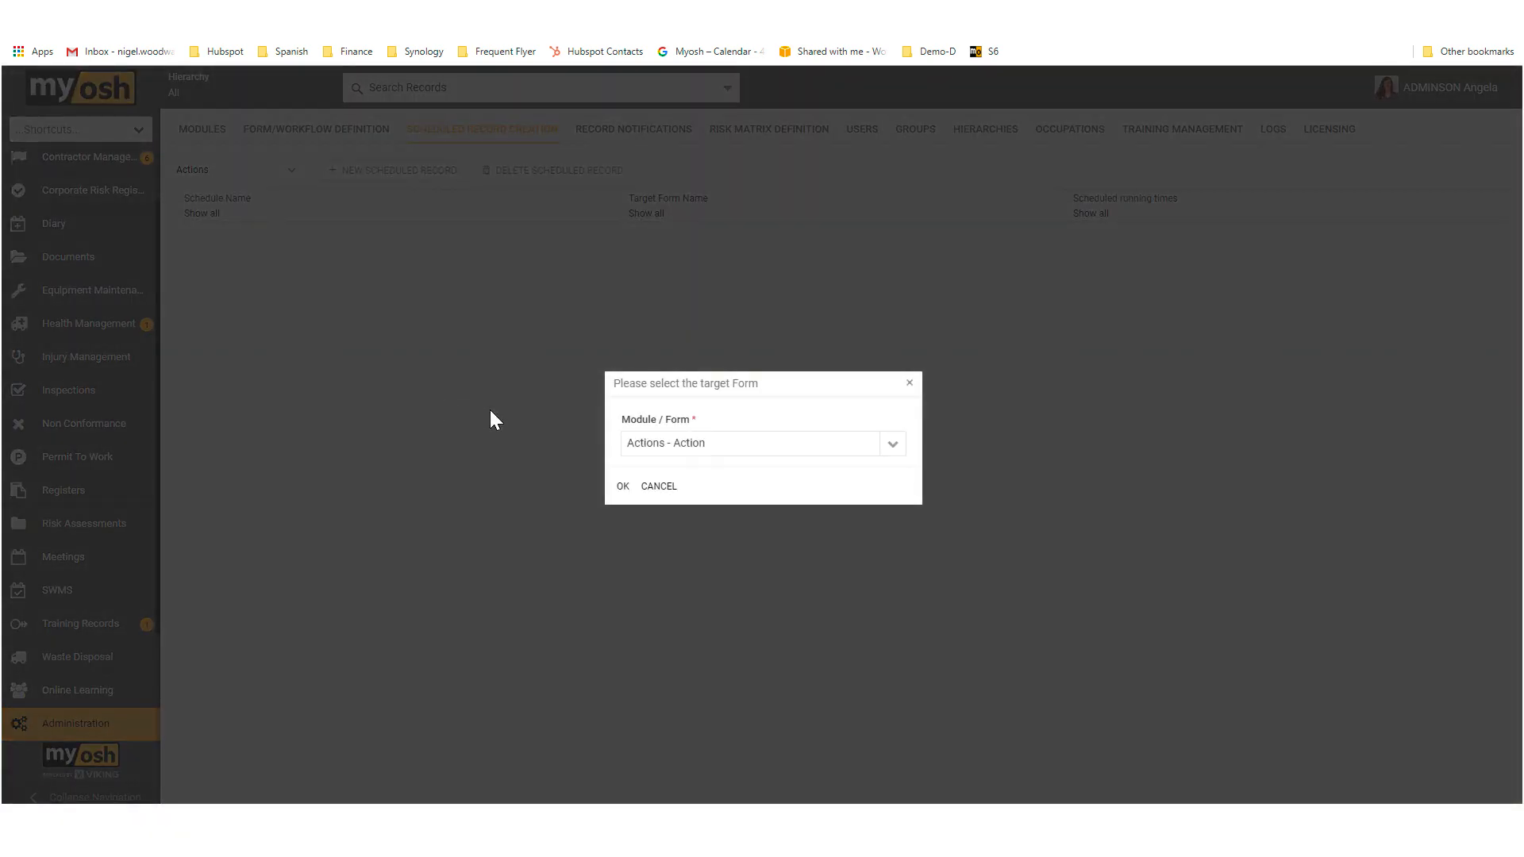
pyautogui.click(893, 445)
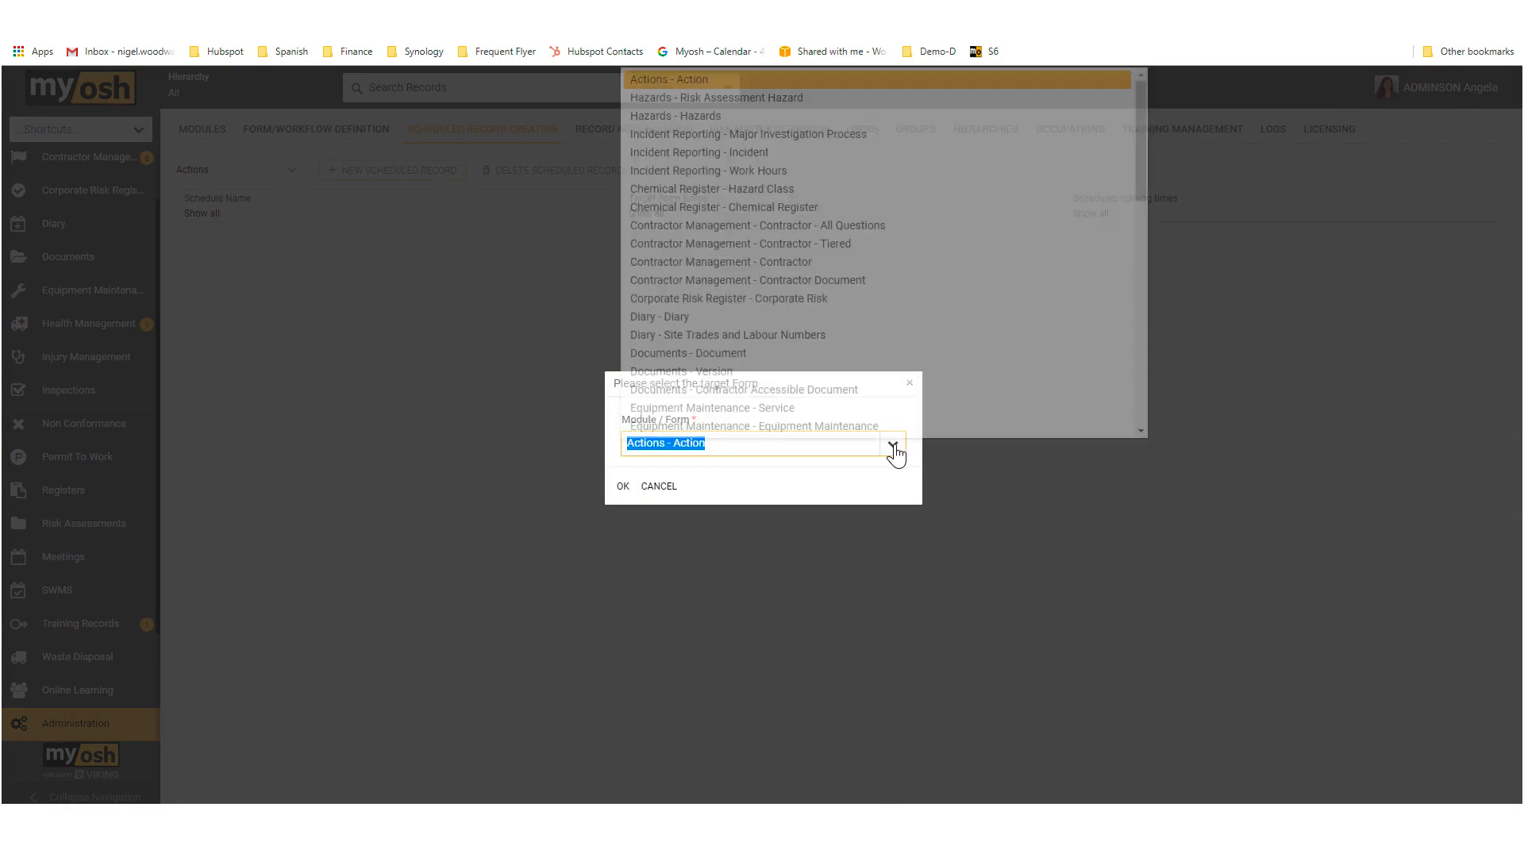
pyautogui.press('Down')
pyautogui.press('Down')
pyautogui.press('Down')
pyautogui.press('Down')
pyautogui.press('Down')
pyautogui.press('Down')
pyautogui.press('Down')
pyautogui.press('Down')
pyautogui.press('Down')
pyautogui.press('Down')
pyautogui.press('Down')
pyautogui.press('Down')
pyautogui.press('Down')
pyautogui.press('Down')
pyautogui.press('Down')
pyautogui.press('Down')
pyautogui.press('Down')
pyautogui.press('Down')
pyautogui.press('Down')
pyautogui.press('Down')
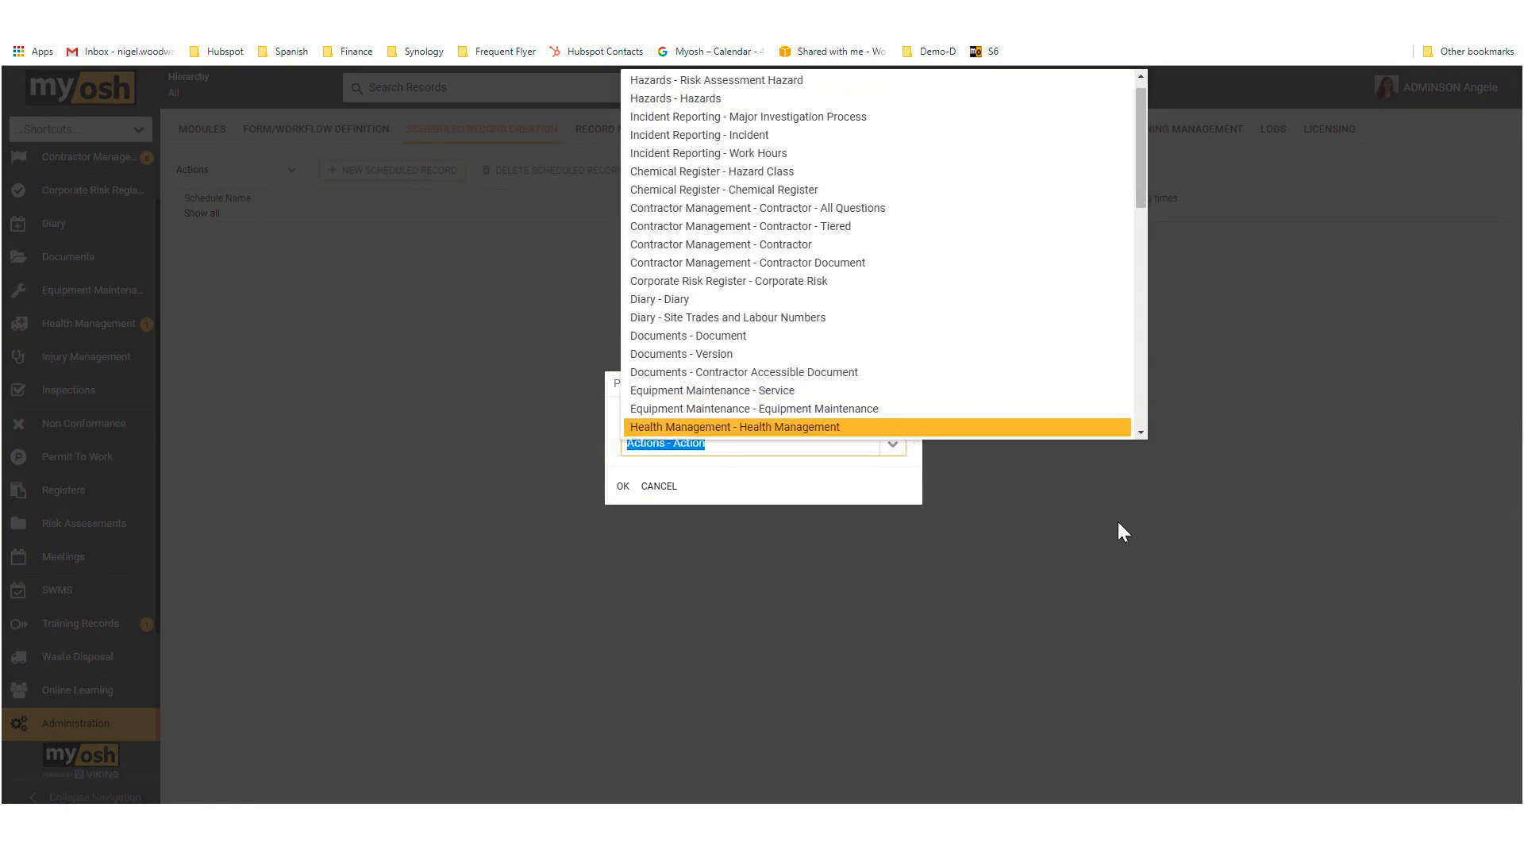
pyautogui.press('Escape')
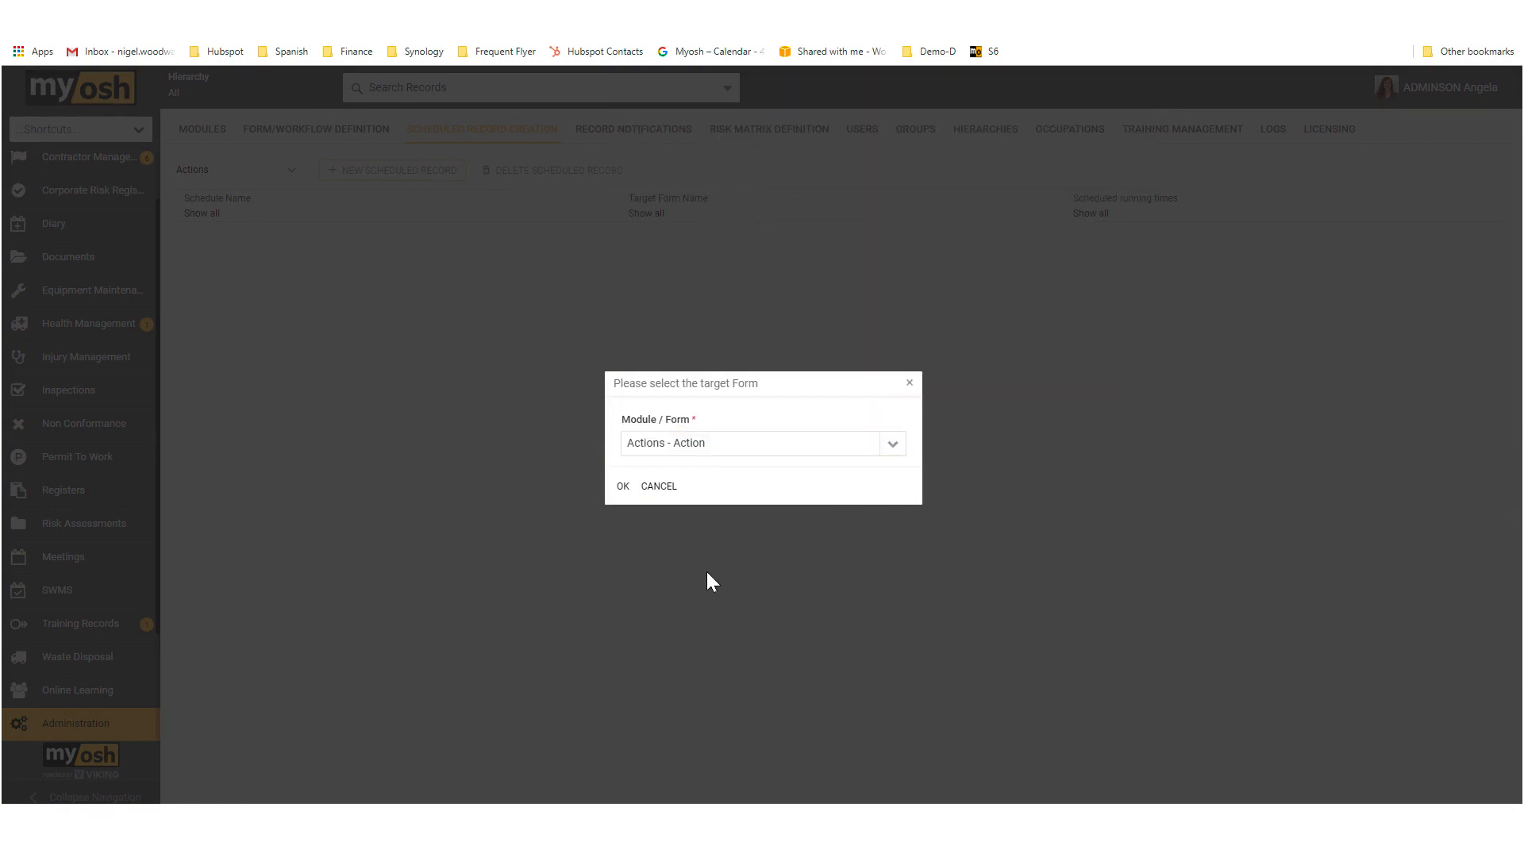
pyautogui.click(623, 493)
# Step: Name the schedule "Scheduled Action"
pyautogui.click(170, 176)
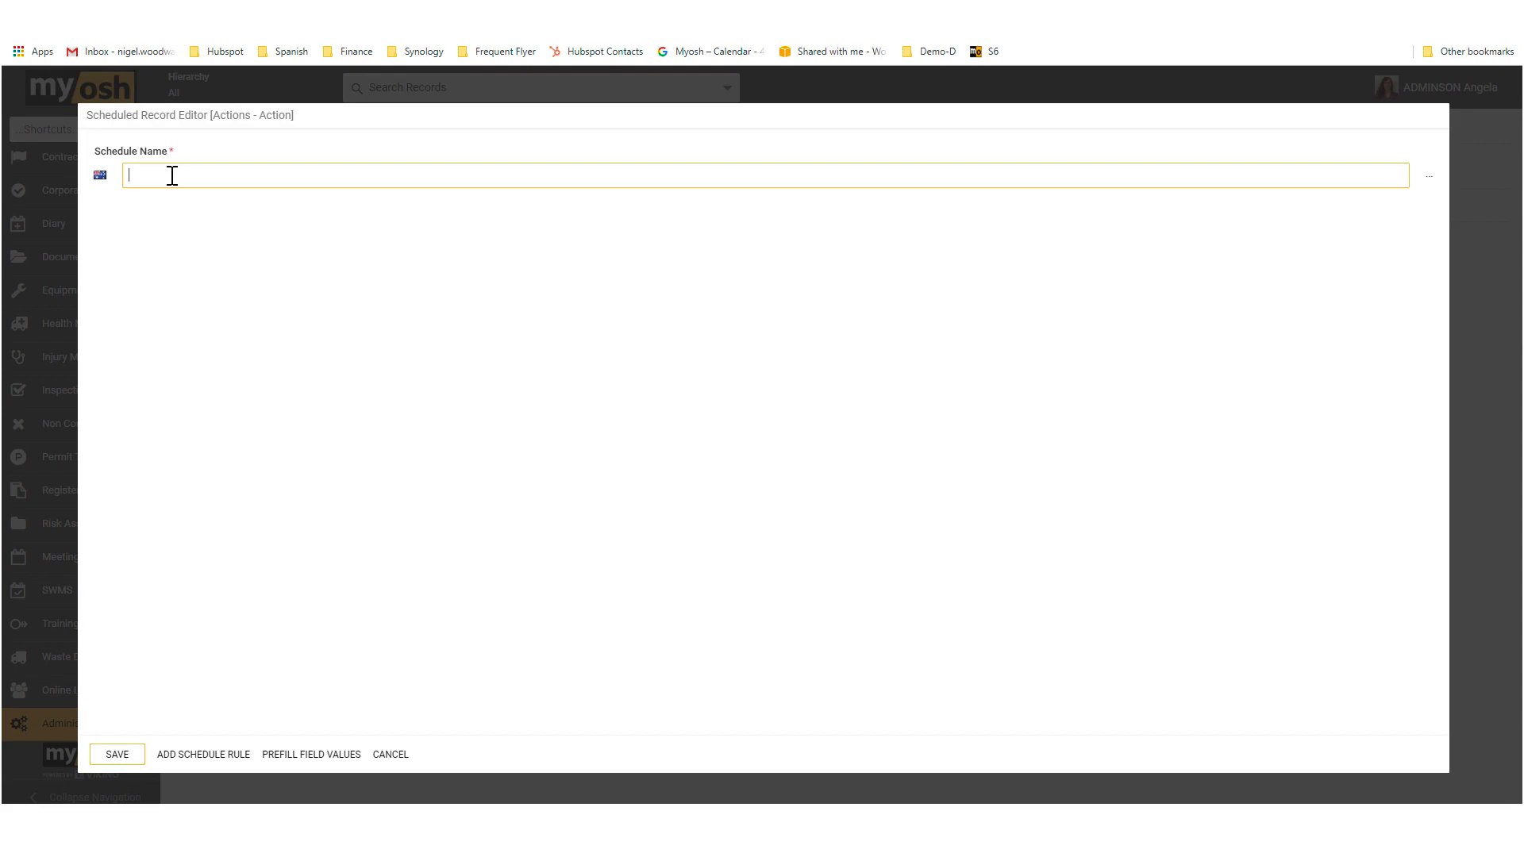
pyautogui.write('Scheduled Action')
# Step: Add a schedule rule with a Monthly frequency and adjust its day of the month
pyautogui.click(223, 755)
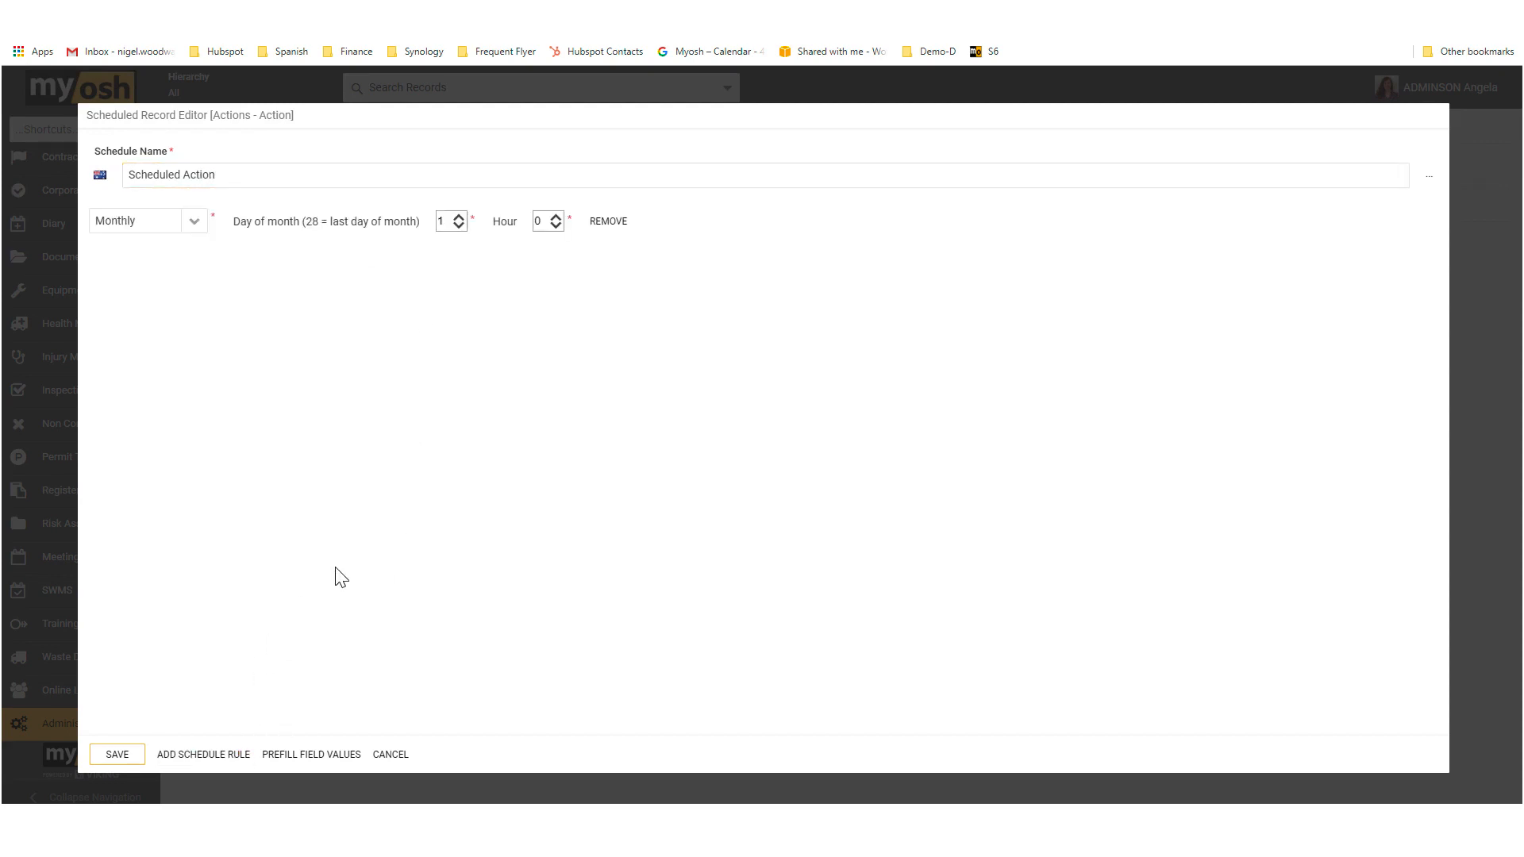
pyautogui.click(193, 224)
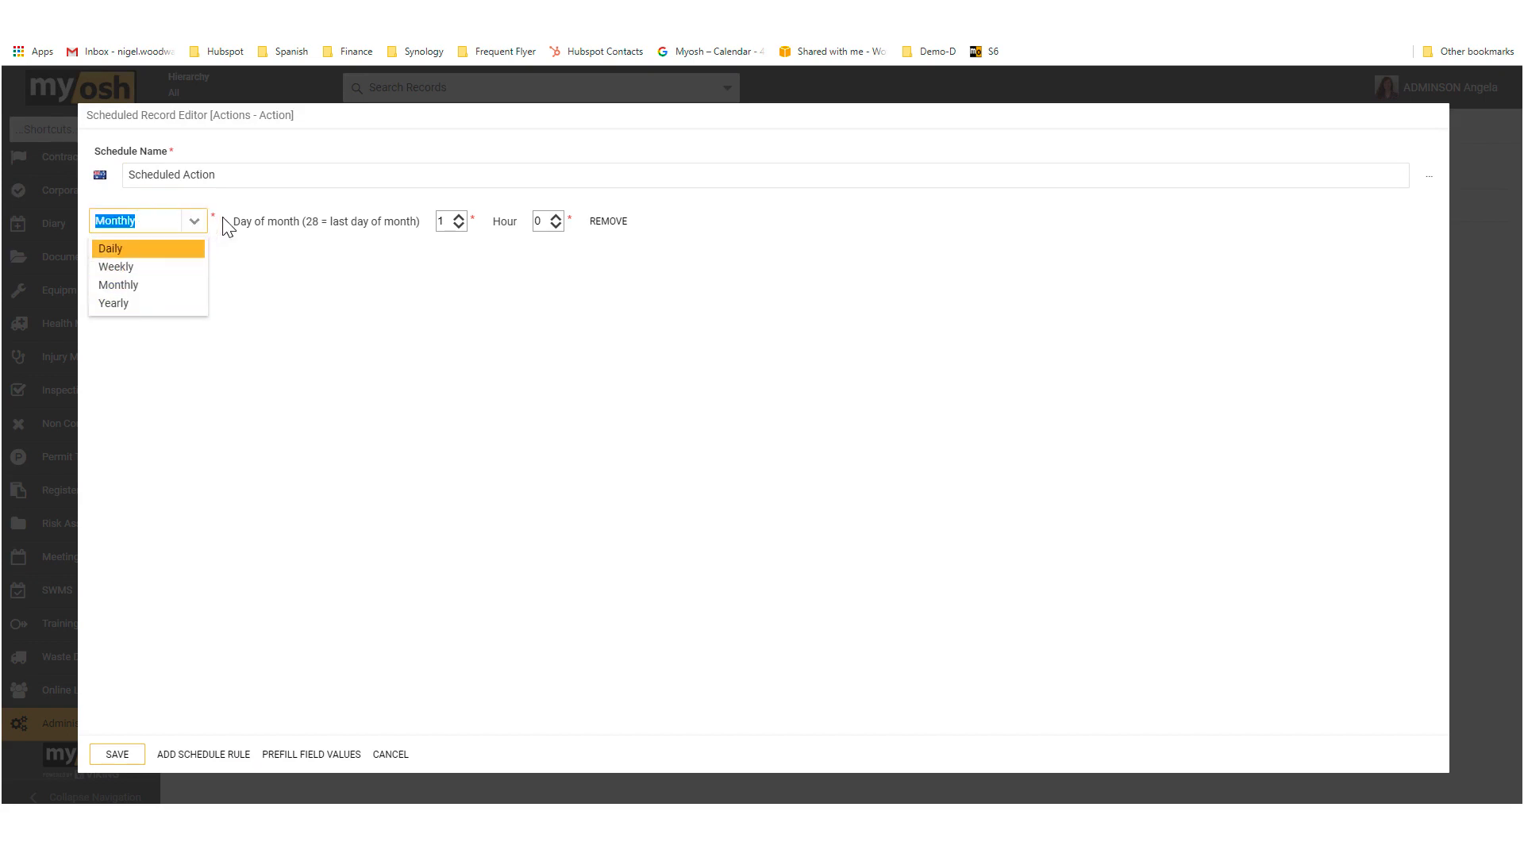
pyautogui.click(169, 292)
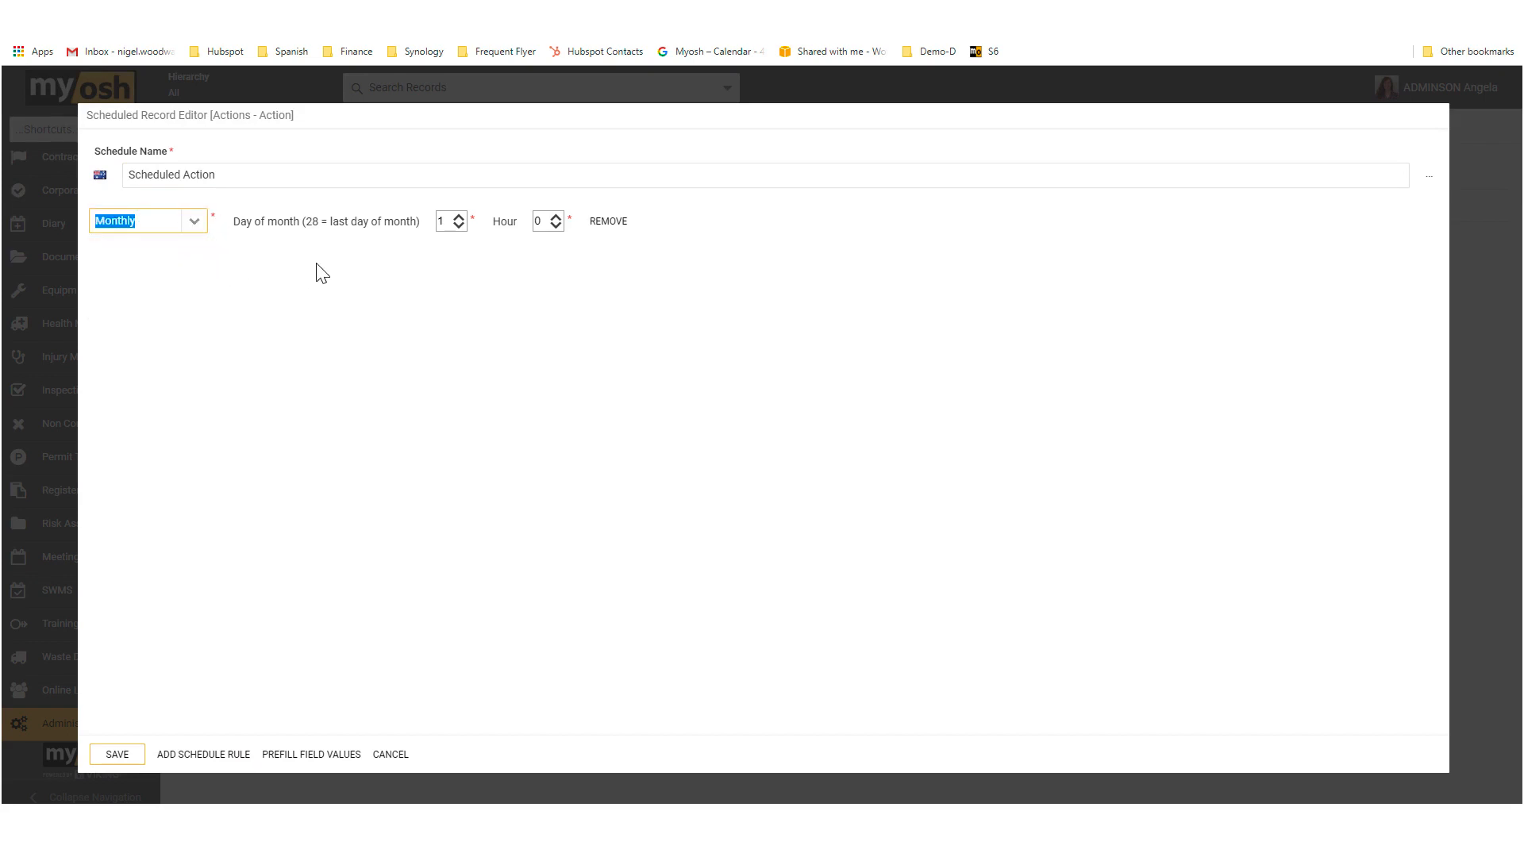
pyautogui.click(458, 219)
pyautogui.click(459, 219)
# Step: Start prefilling the scheduled action's field values and choose the people for Accountable and Assigned to
pyautogui.click(325, 758)
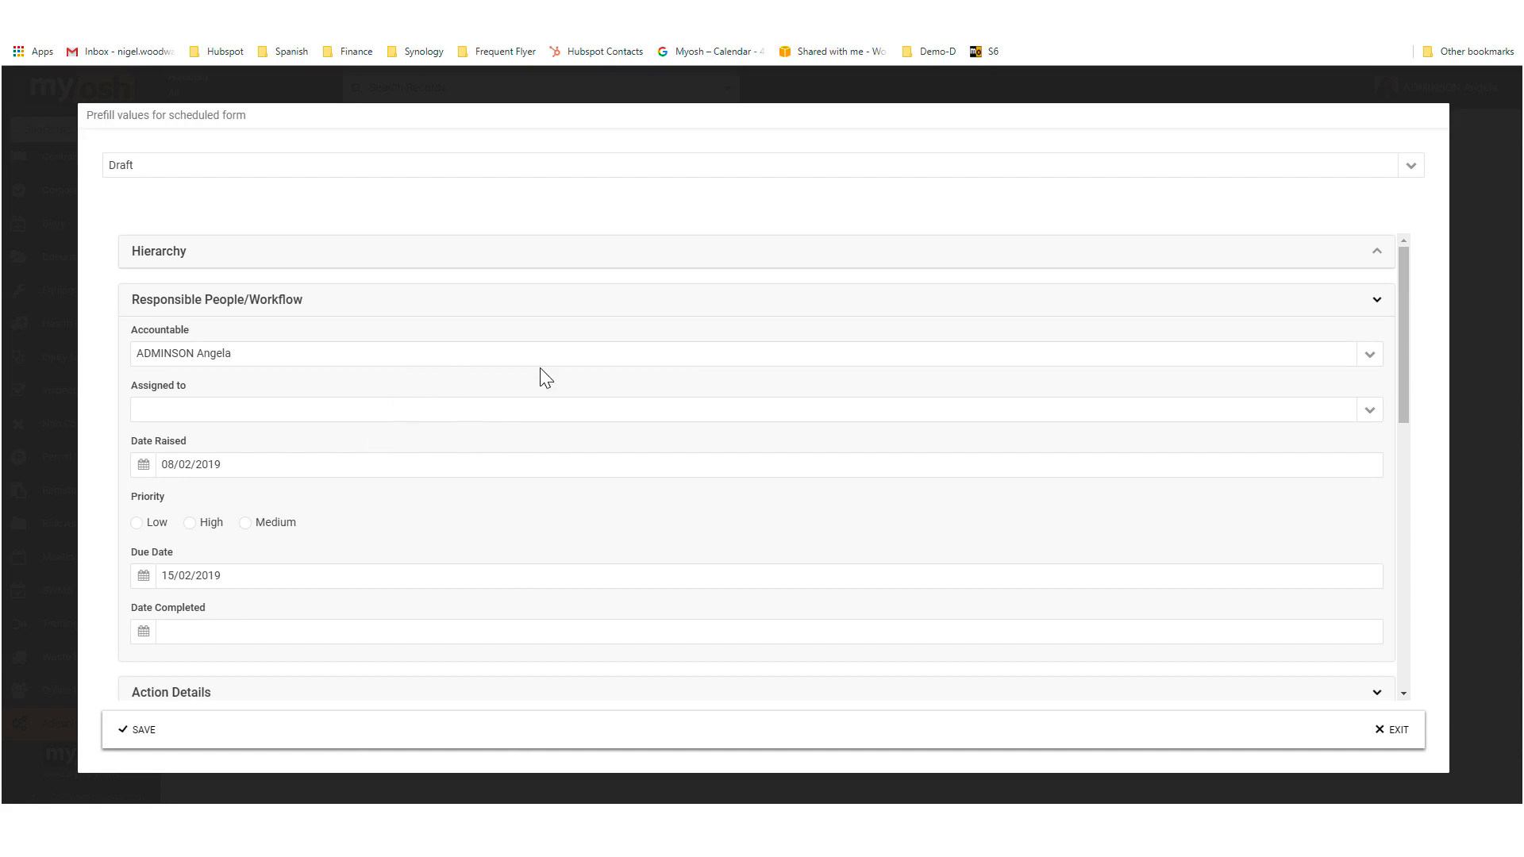
pyautogui.click(1368, 357)
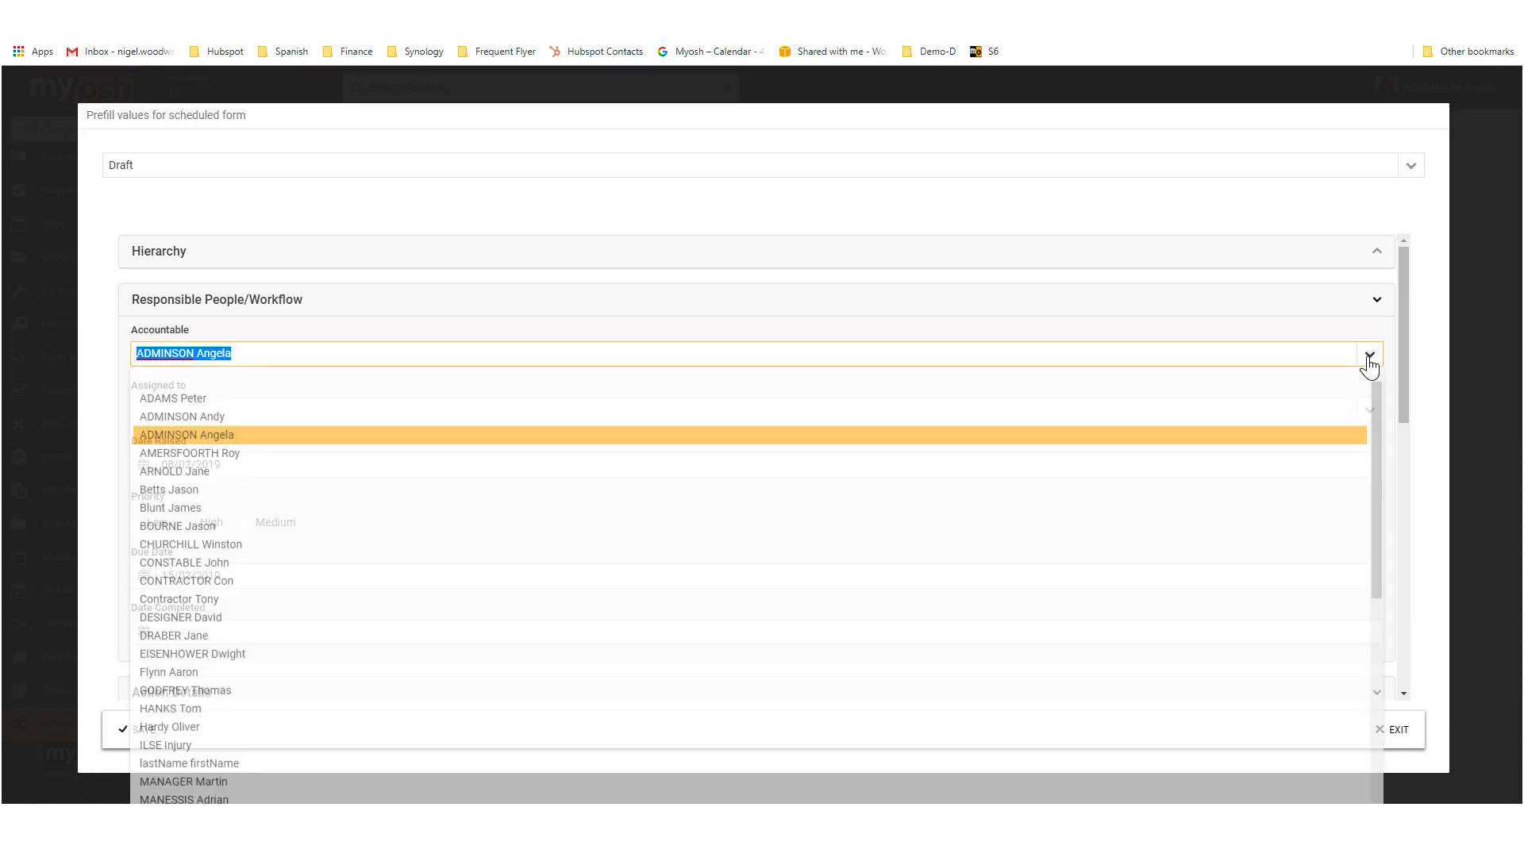
pyautogui.click(242, 546)
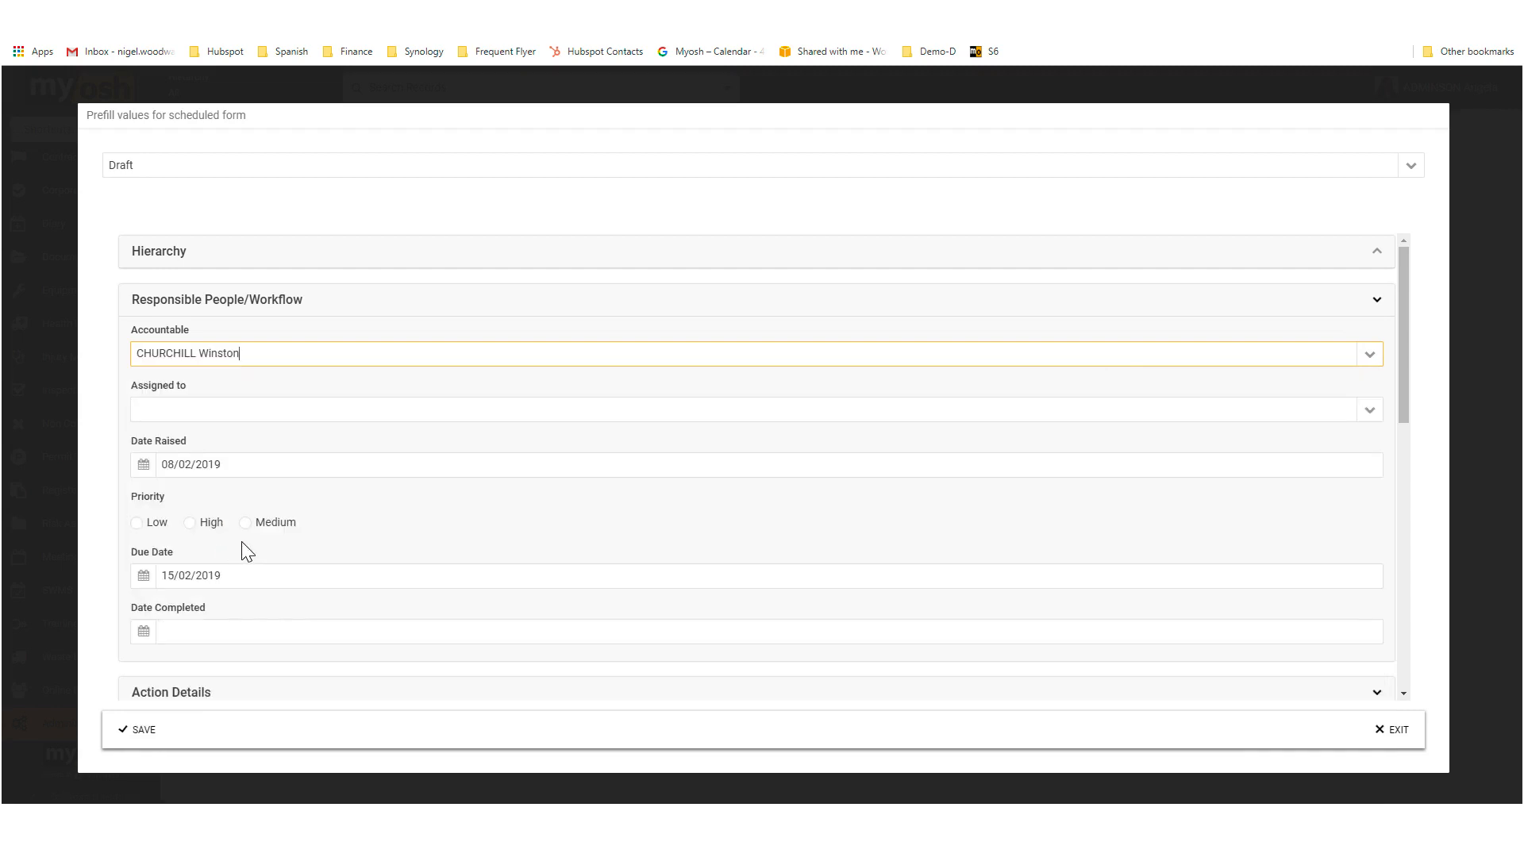
pyautogui.click(1367, 413)
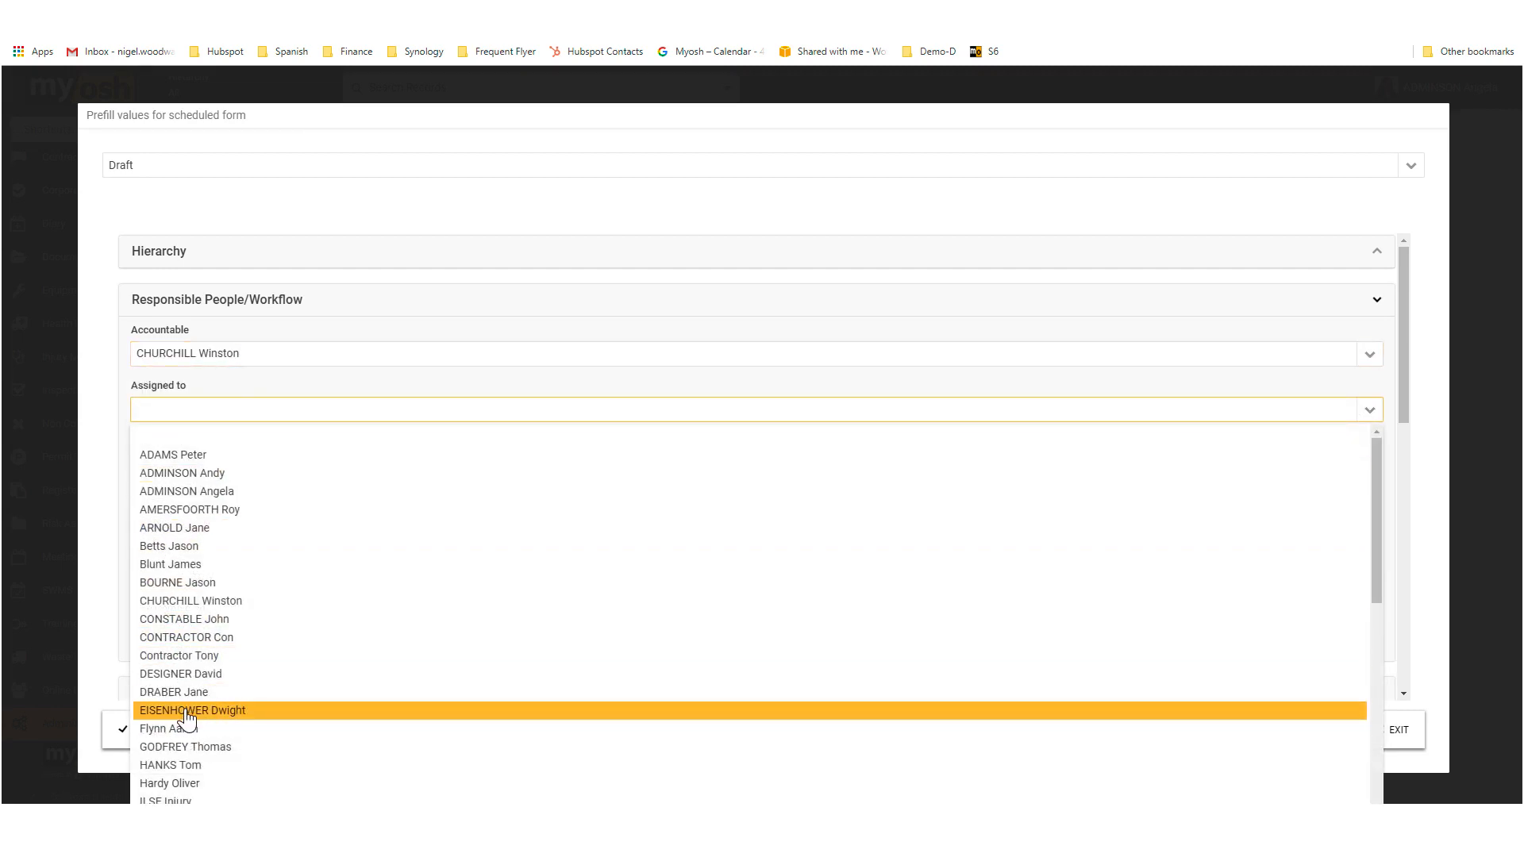
pyautogui.click(179, 711)
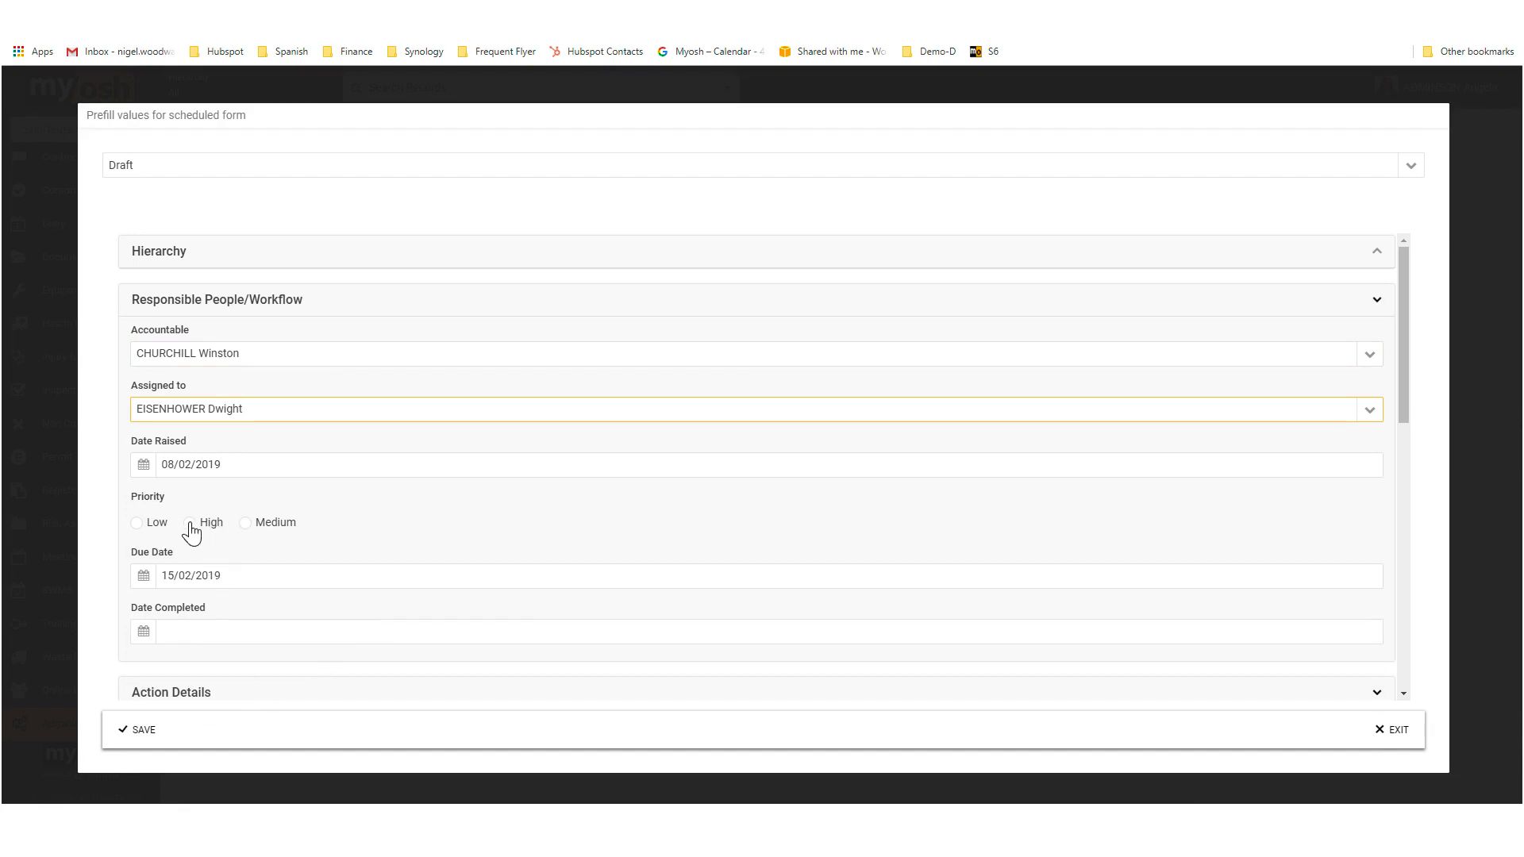
# Step: Prefill the action's priority as Low and its due date as 08/03/2019
pyautogui.click(140, 526)
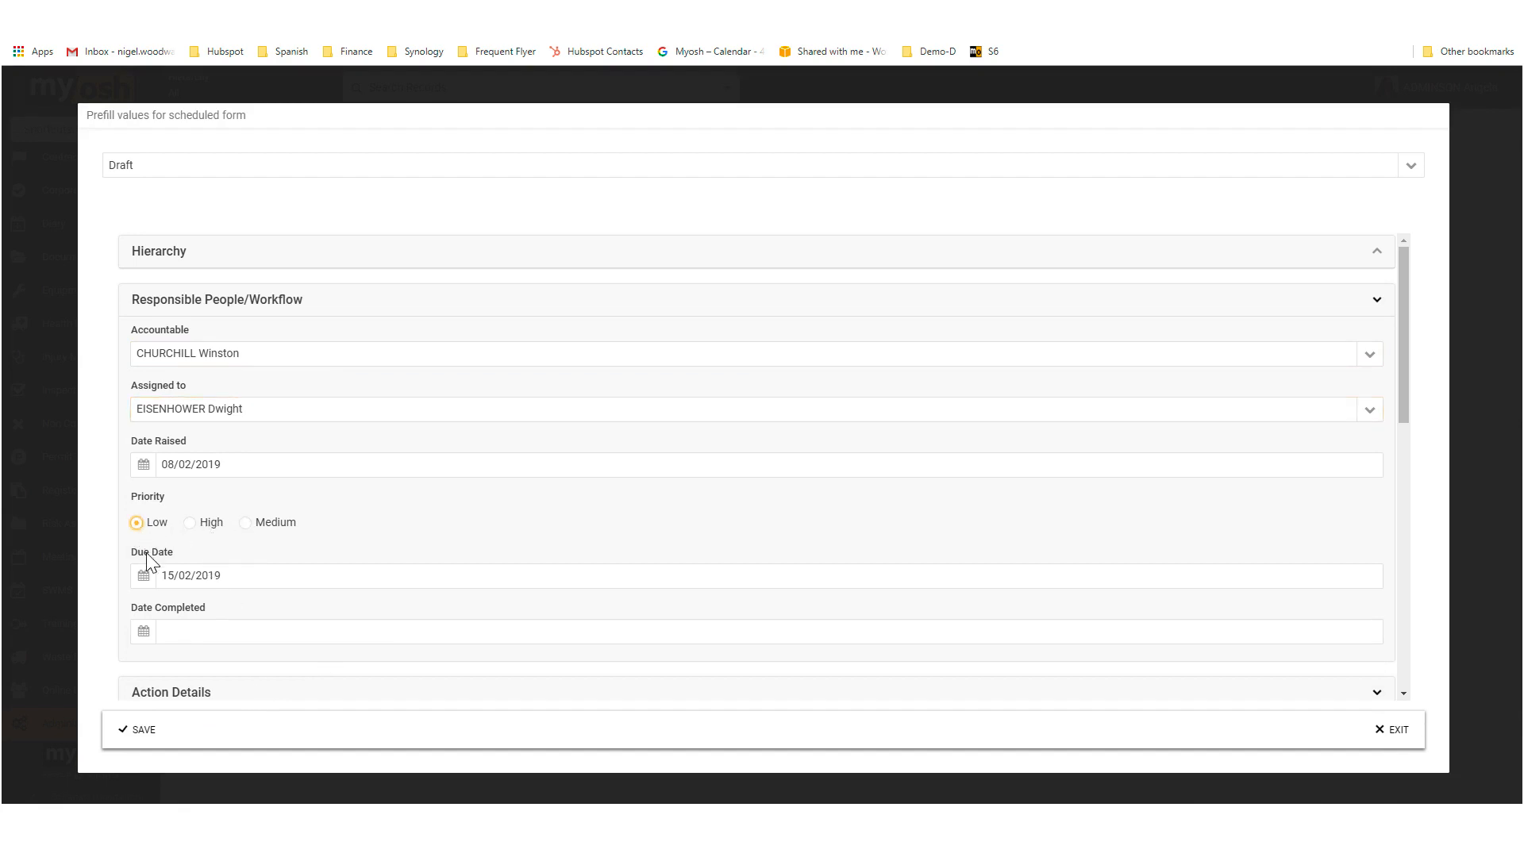
pyautogui.click(143, 577)
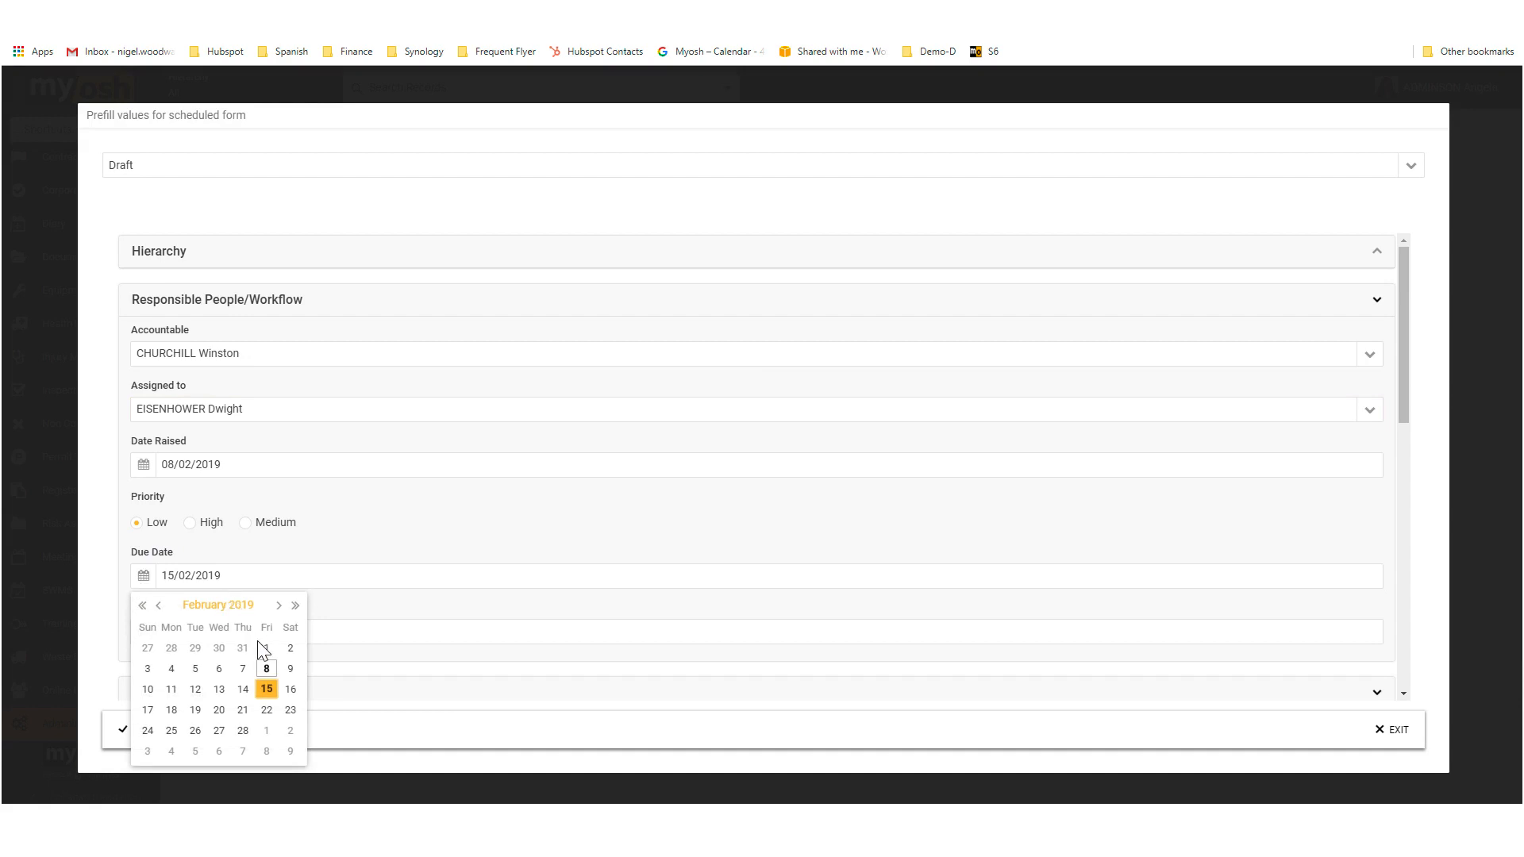
pyautogui.click(279, 606)
pyautogui.click(267, 668)
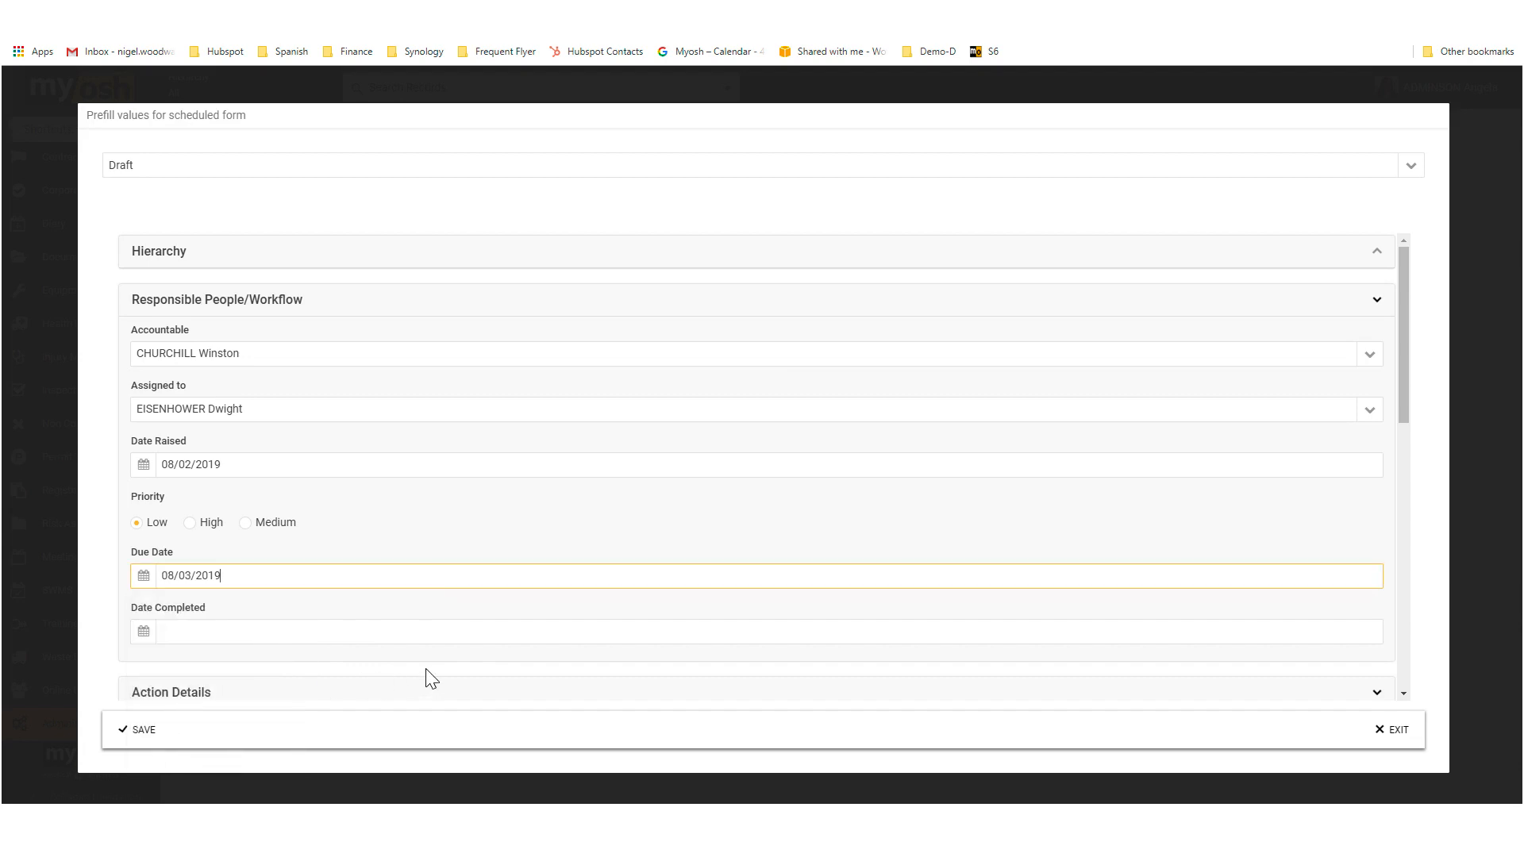
# Step: Set the prefilled action type to Task and enter "Details" as the brief description
pyautogui.scroll(-4, 578, 583)
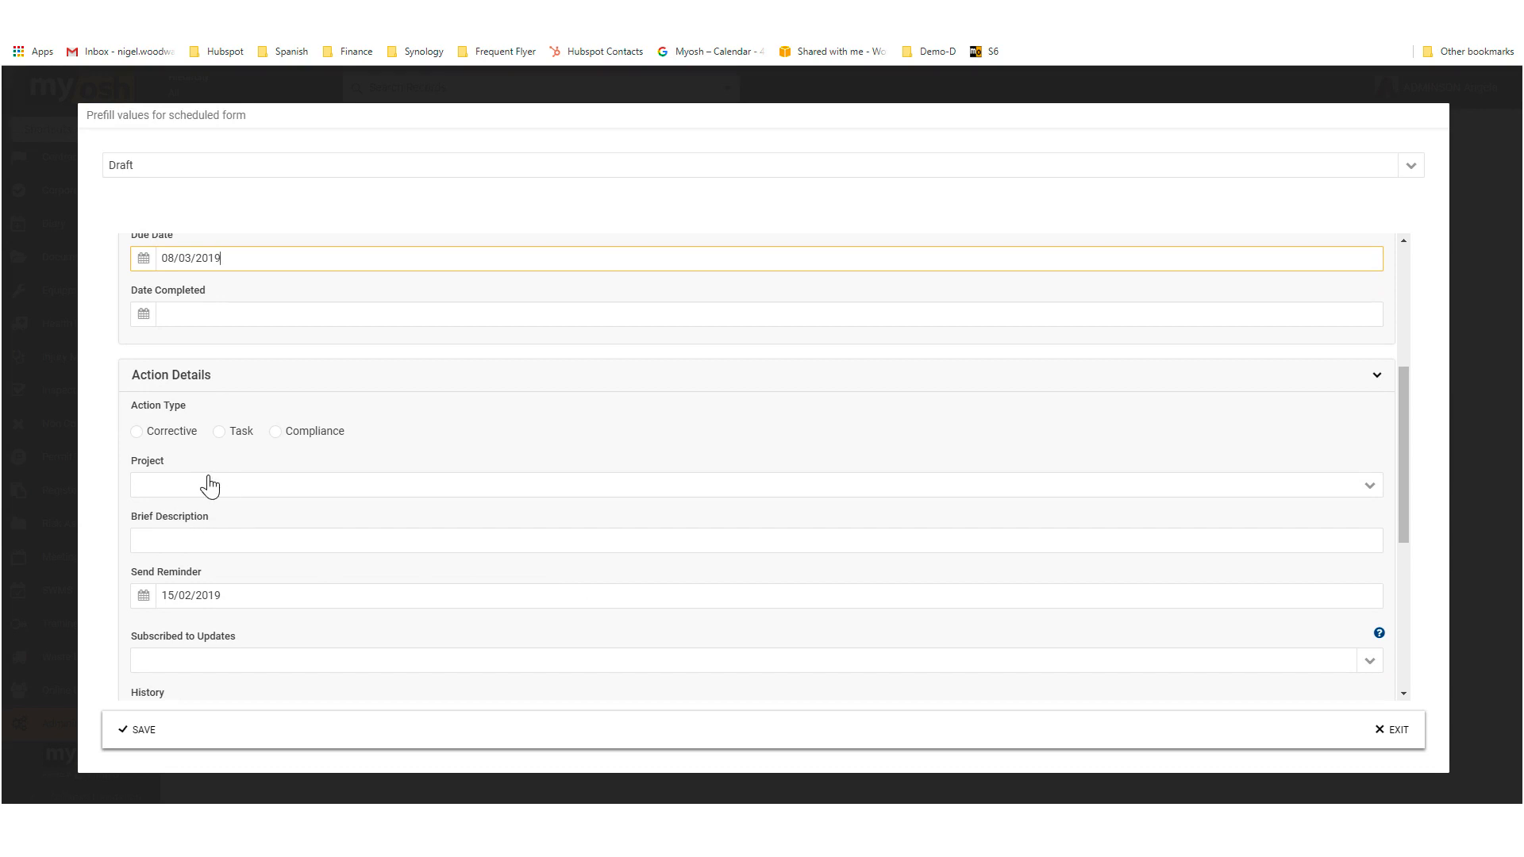
pyautogui.click(219, 435)
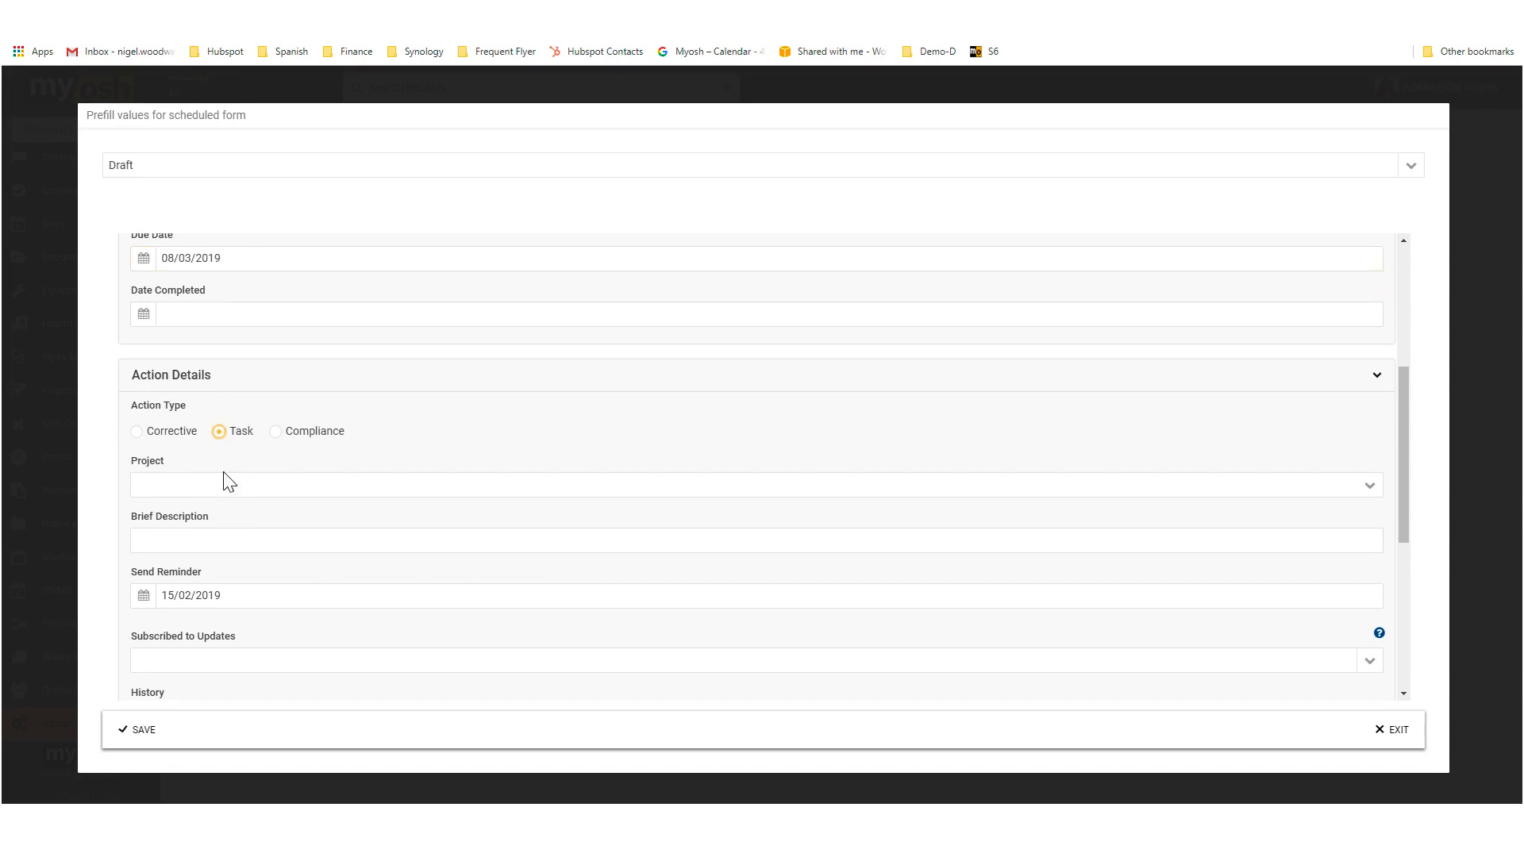
pyautogui.click(165, 540)
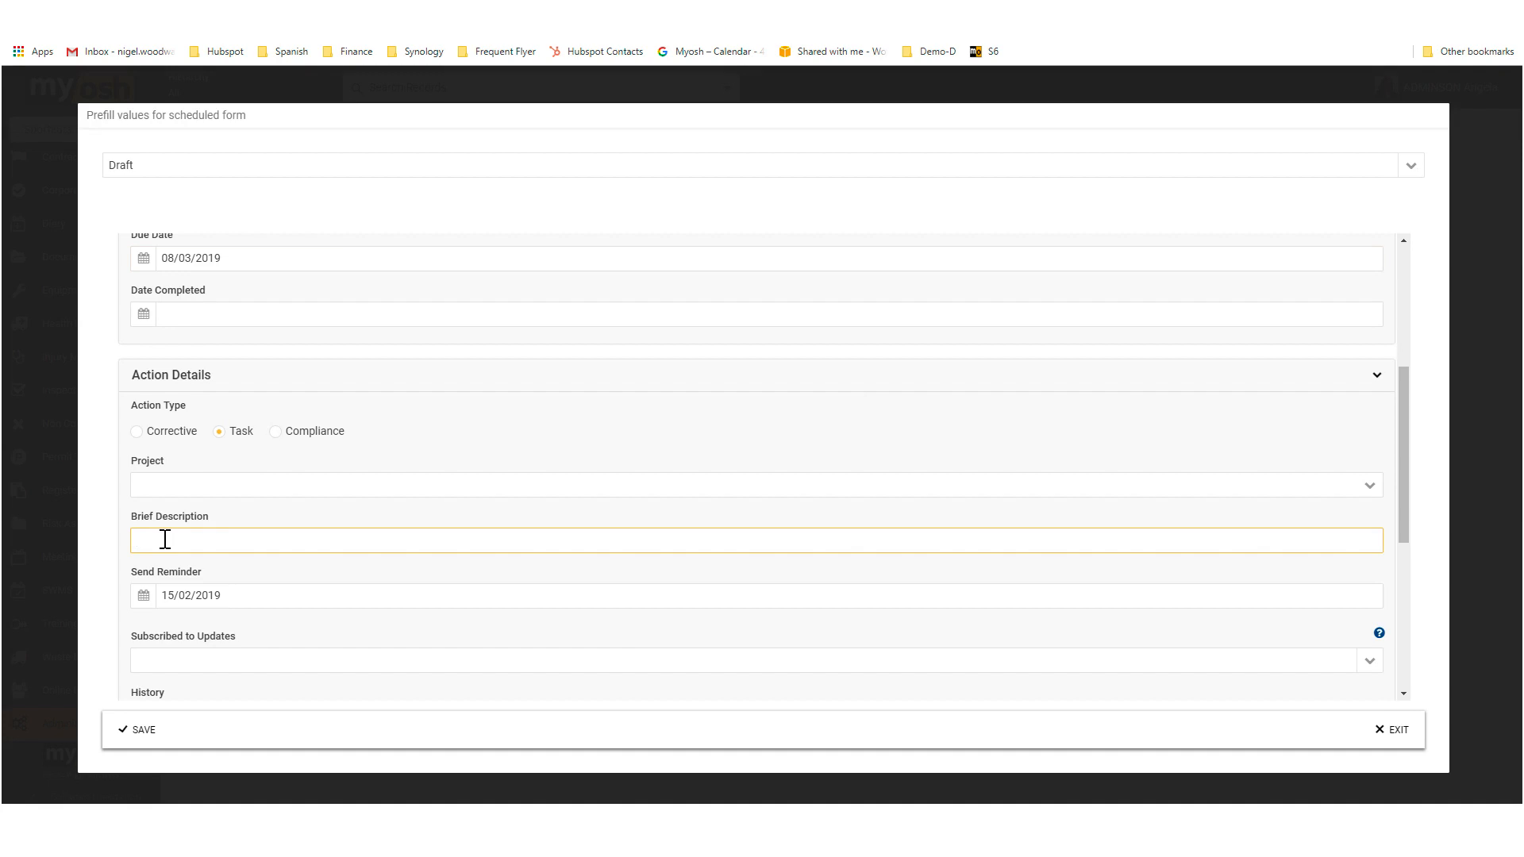
pyautogui.write('Details')
# Step: Subscribe a person to updates in the prefilled action, and save the prefill values and the schedule
pyautogui.scroll(-1, 282, 590)
pyautogui.scroll(-3, 282, 590)
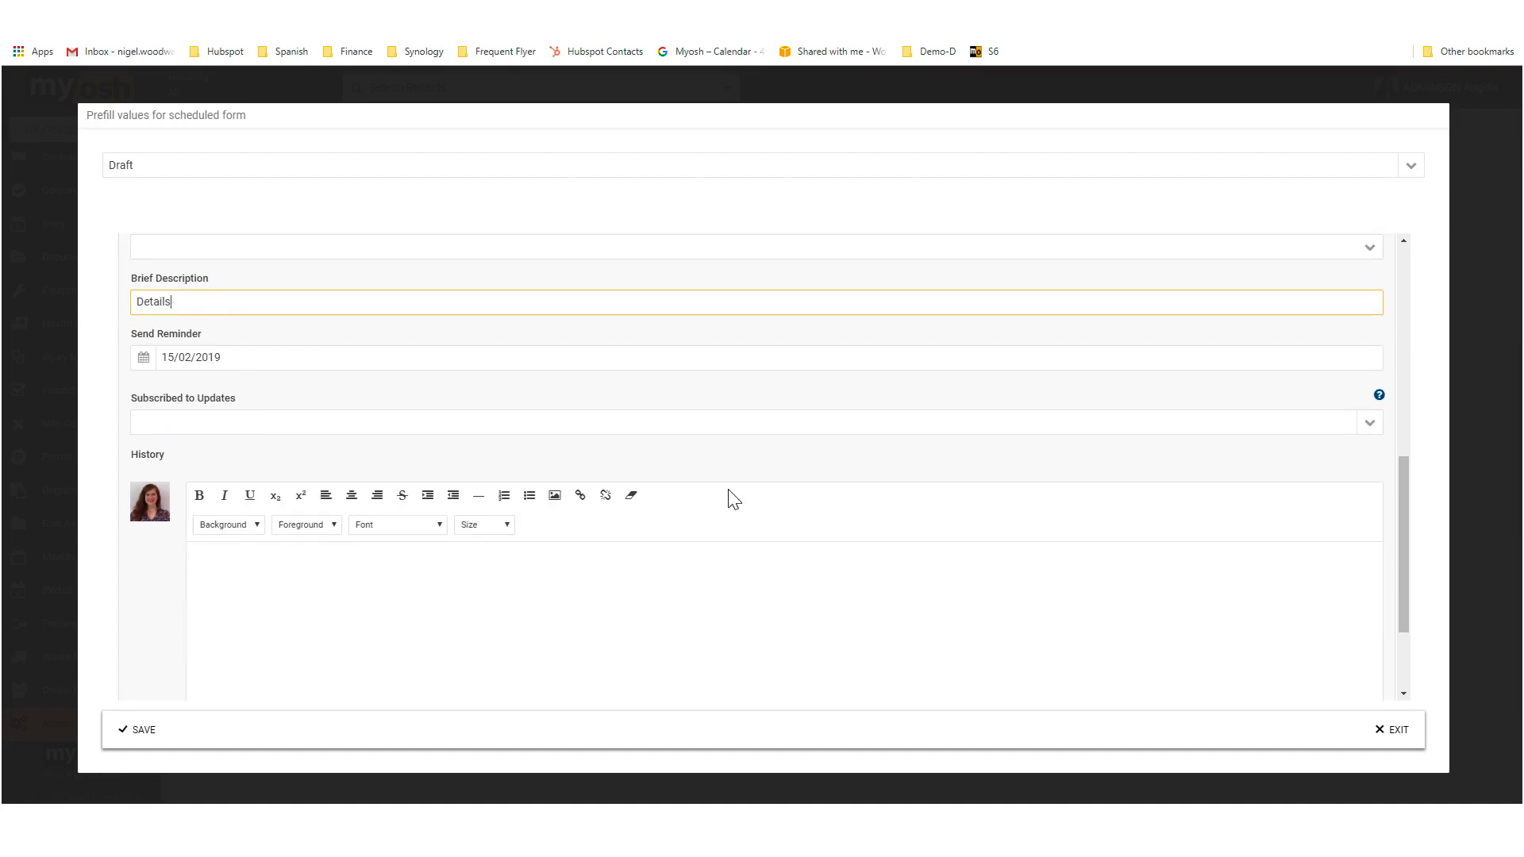
pyautogui.click(1366, 425)
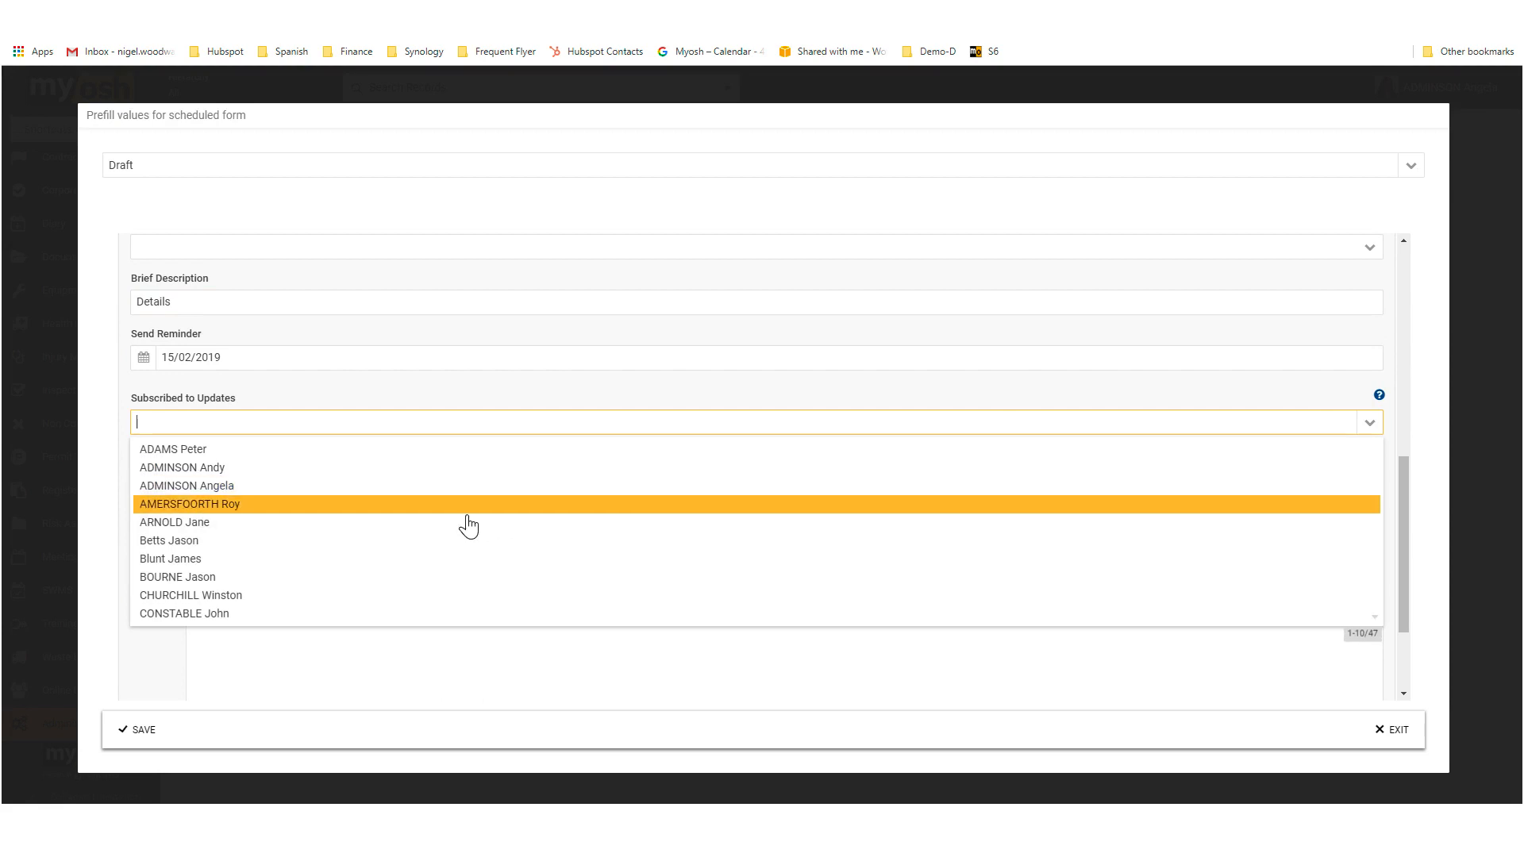
pyautogui.click(200, 560)
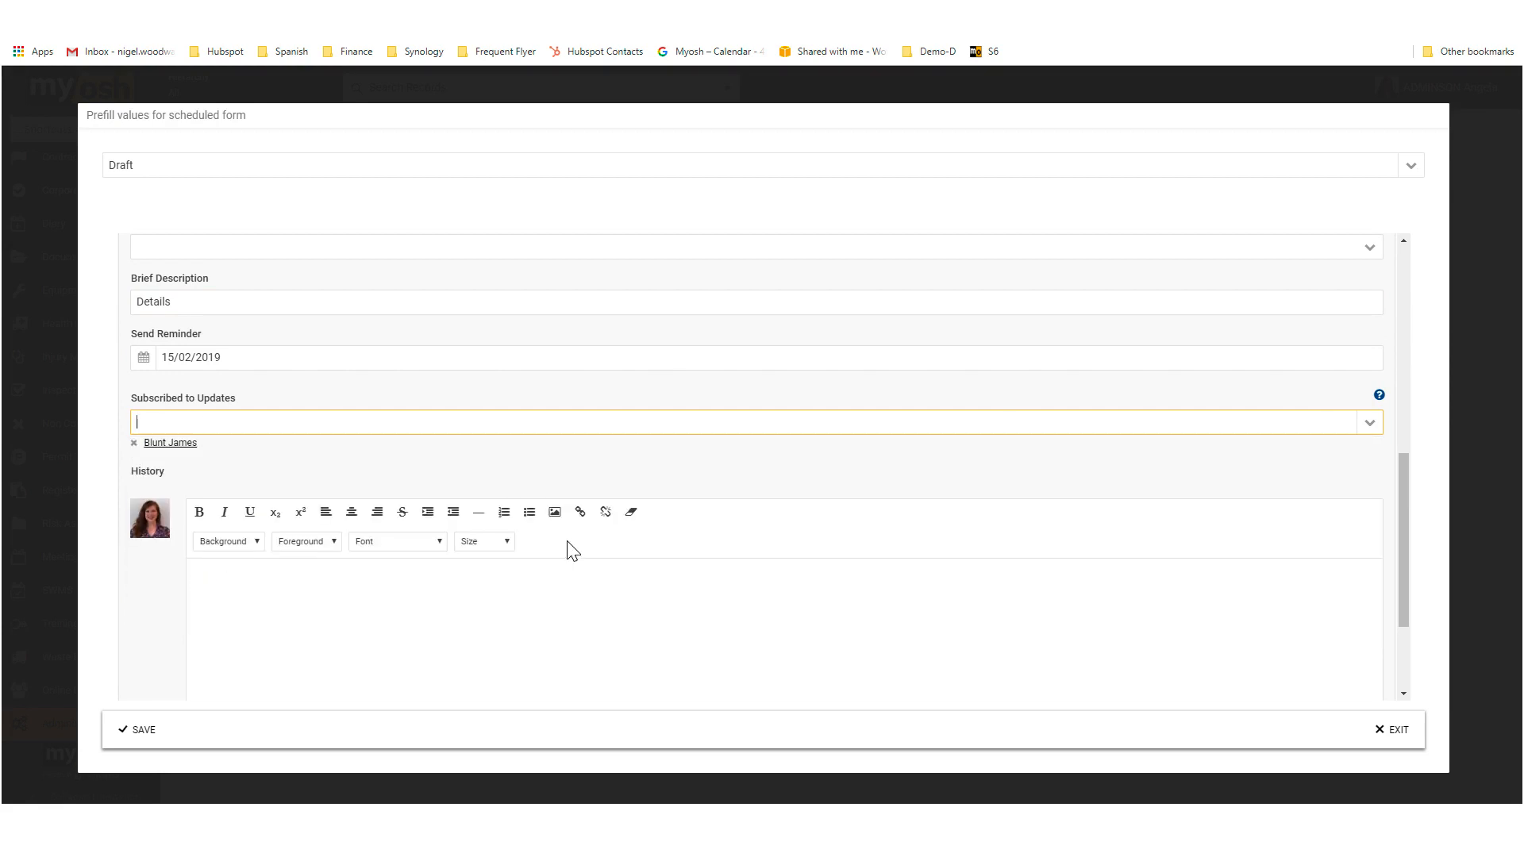
pyautogui.click(146, 731)
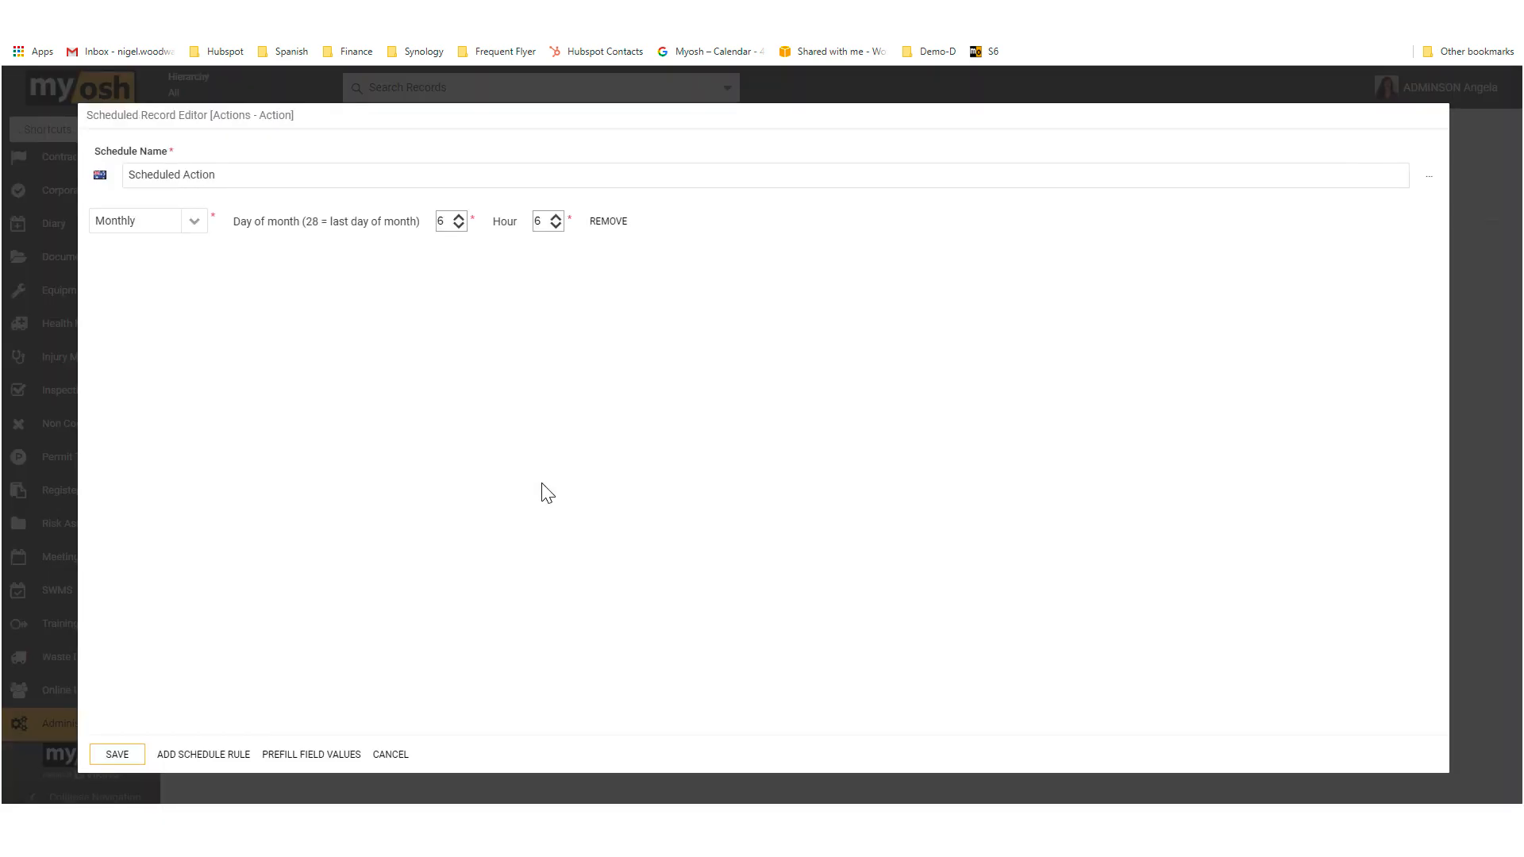
pyautogui.click(117, 756)
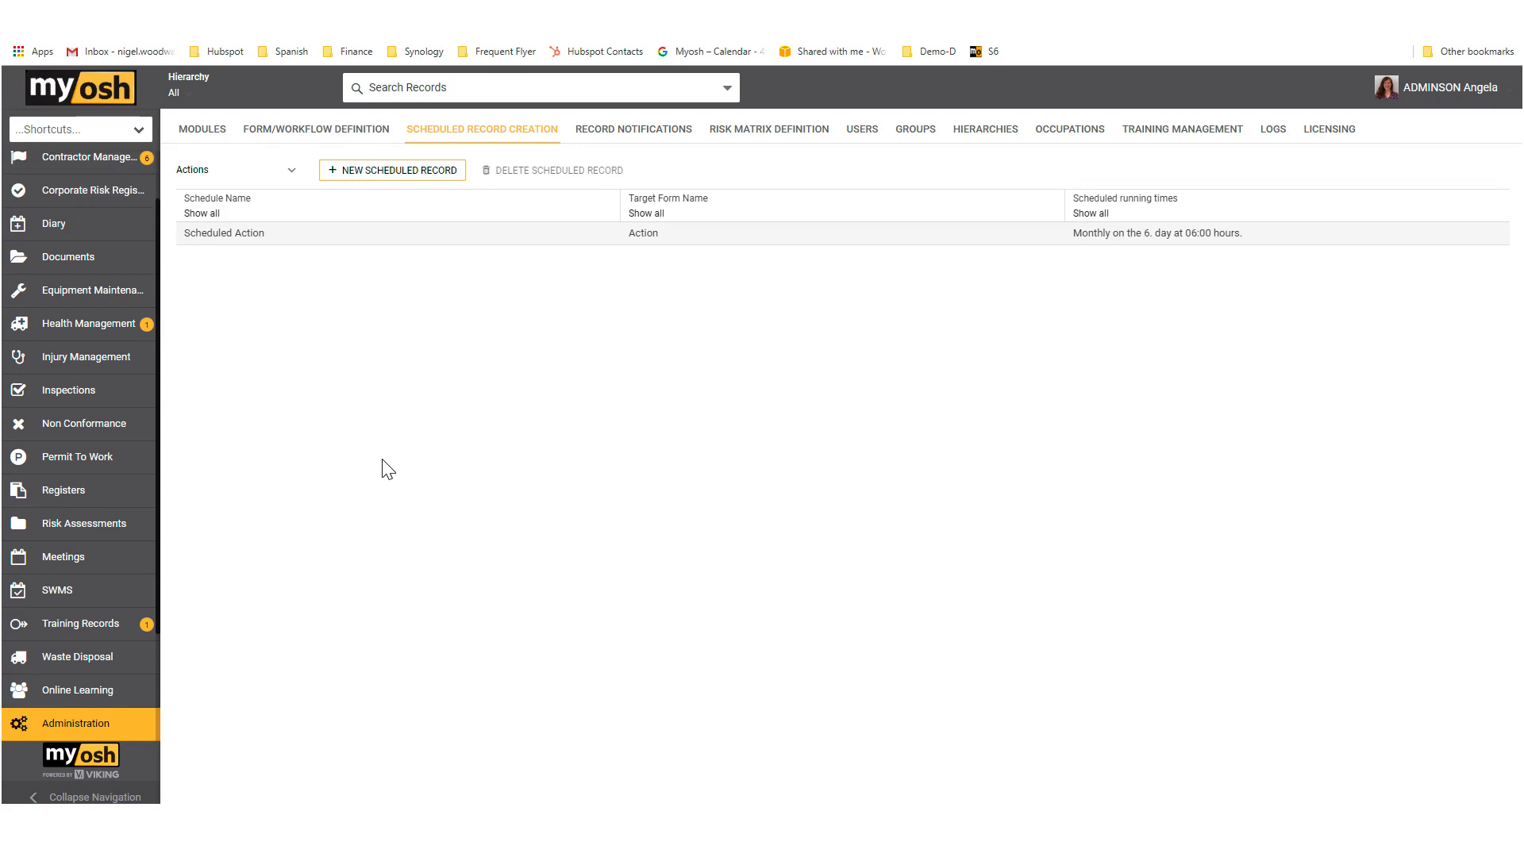
# Step: Open the "Action assigned" e-mail template for Actions - Action record notifications and examine the fixed text and field variable in its subject
pyautogui.click(641, 141)
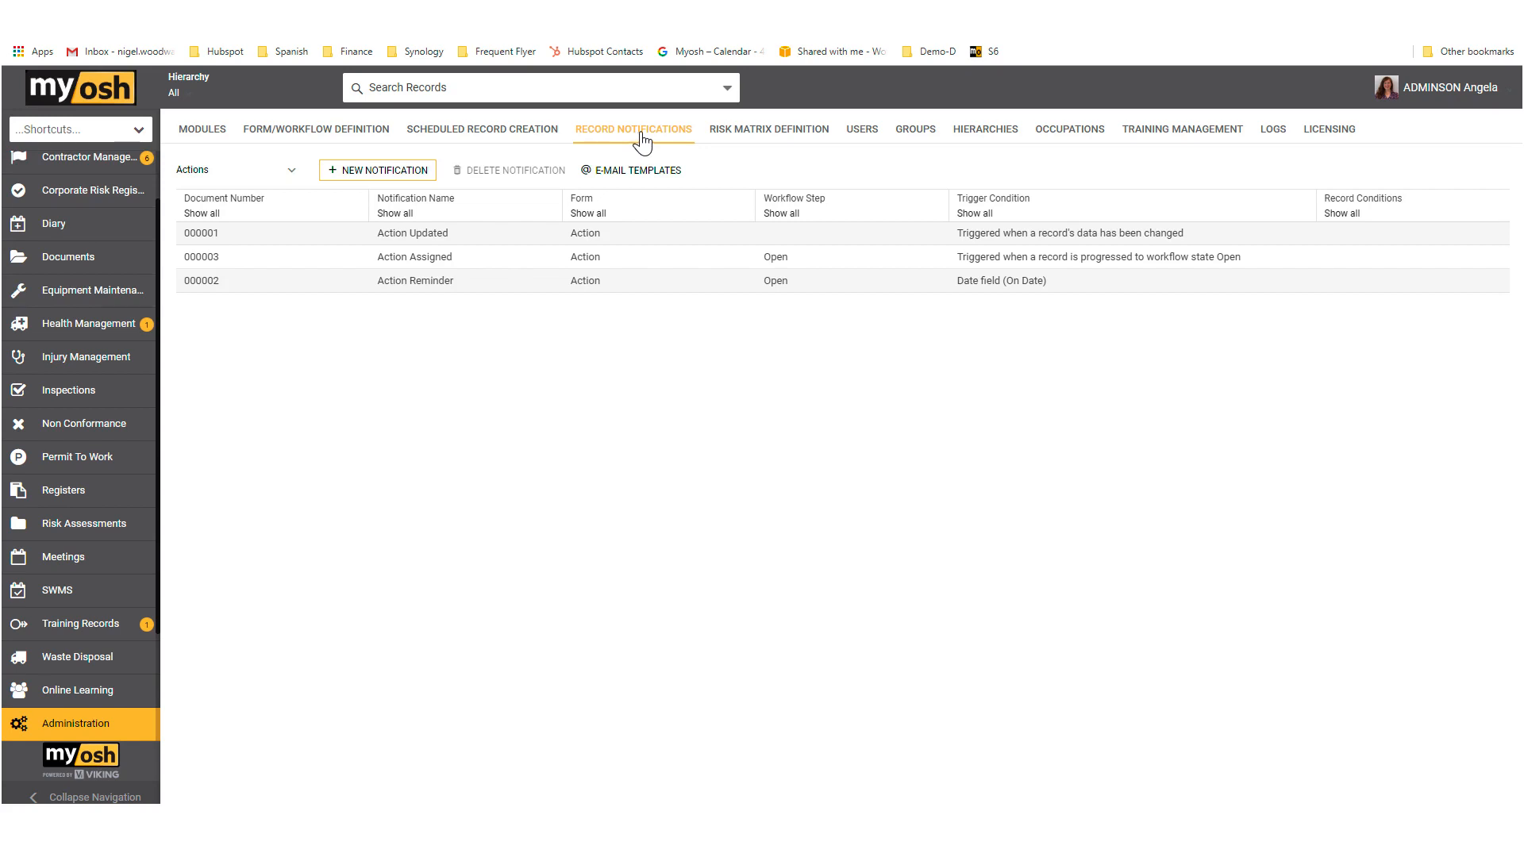
pyautogui.click(650, 177)
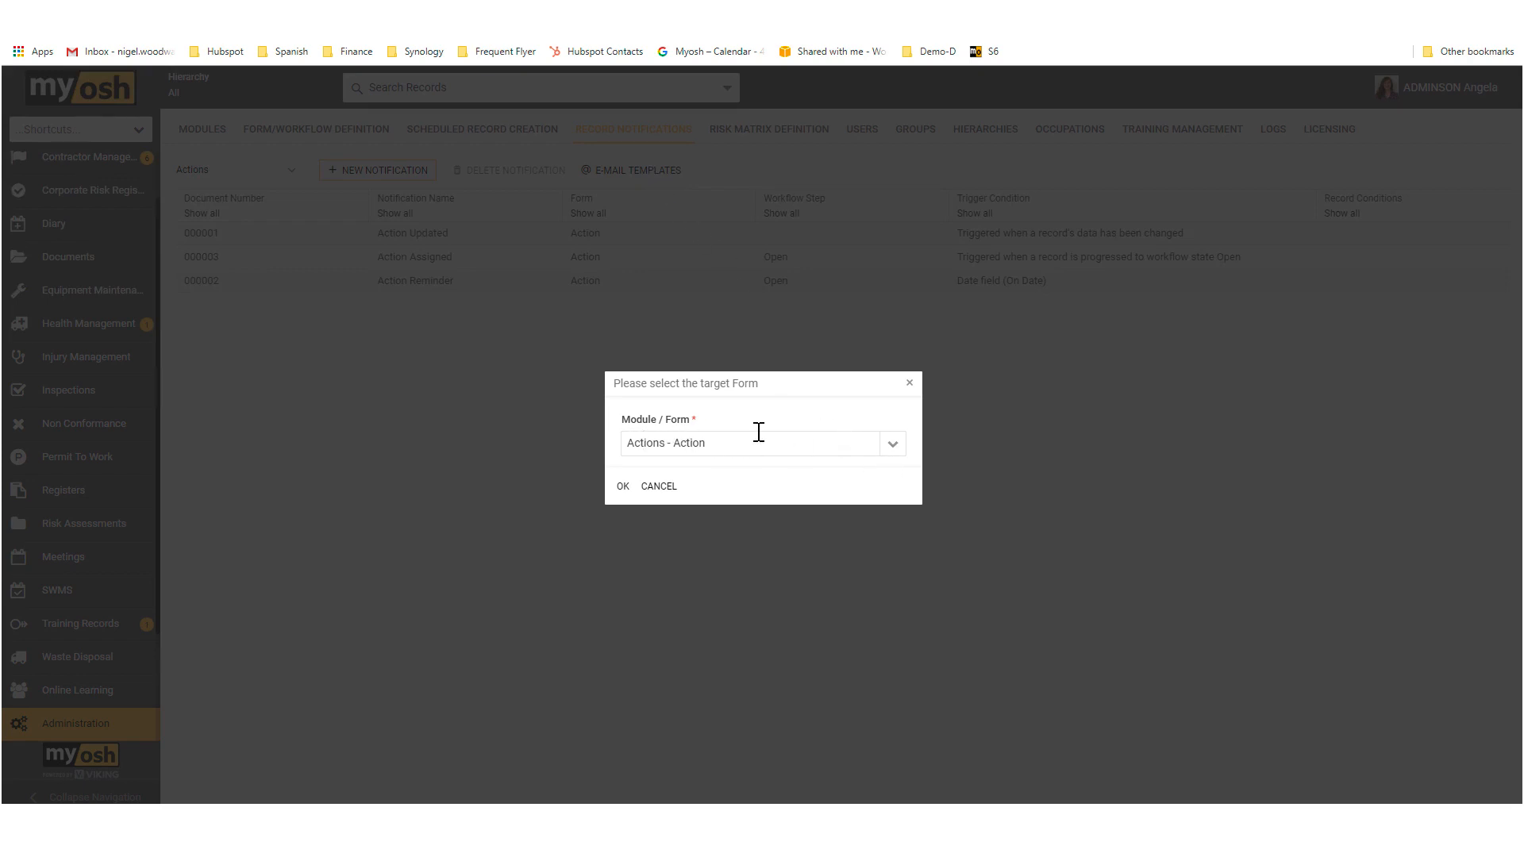
pyautogui.click(622, 487)
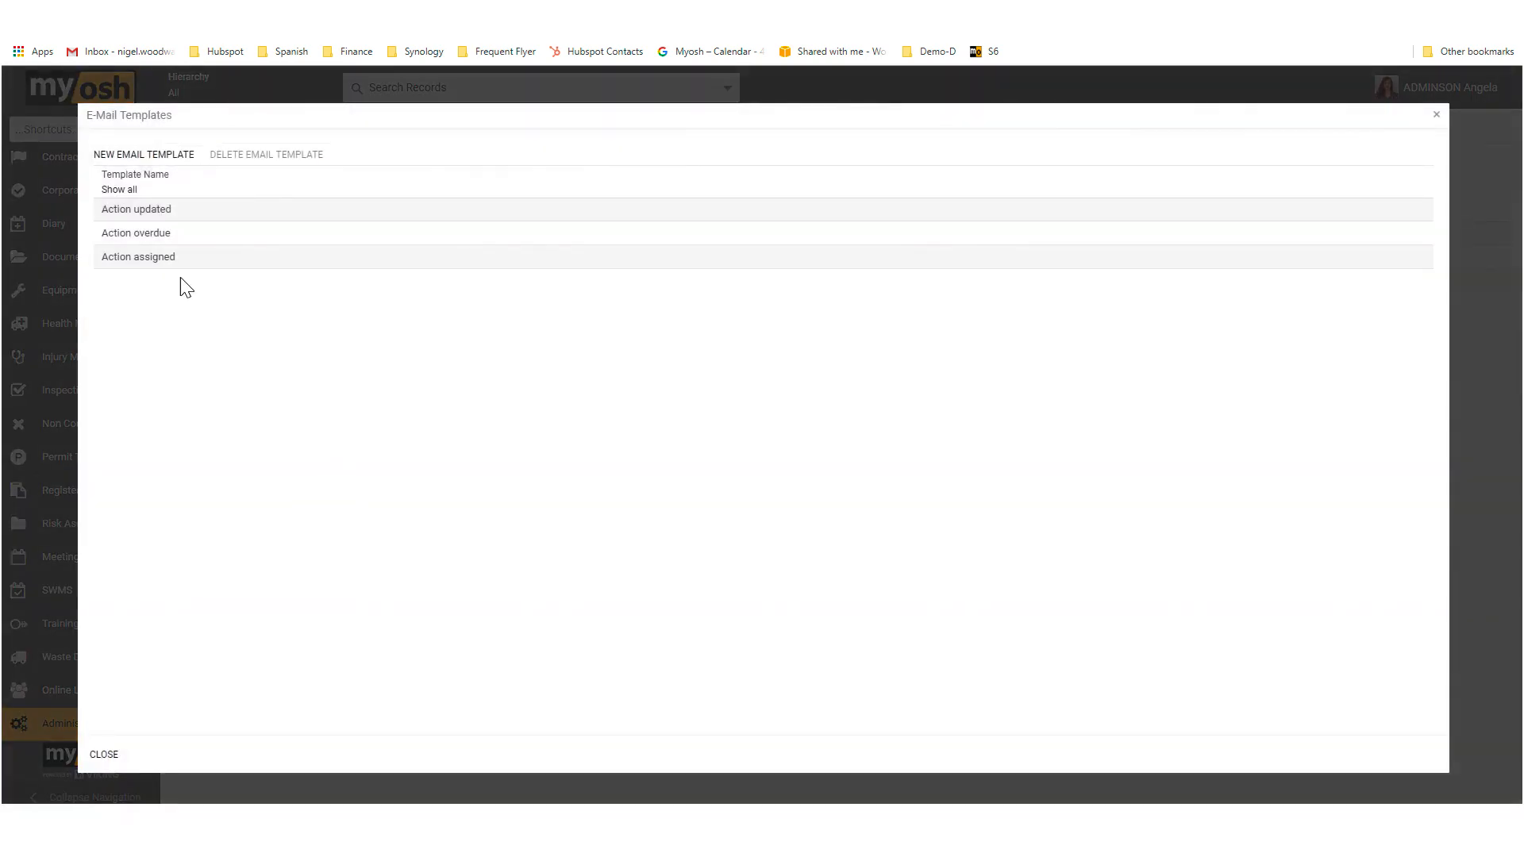
pyautogui.click(168, 269)
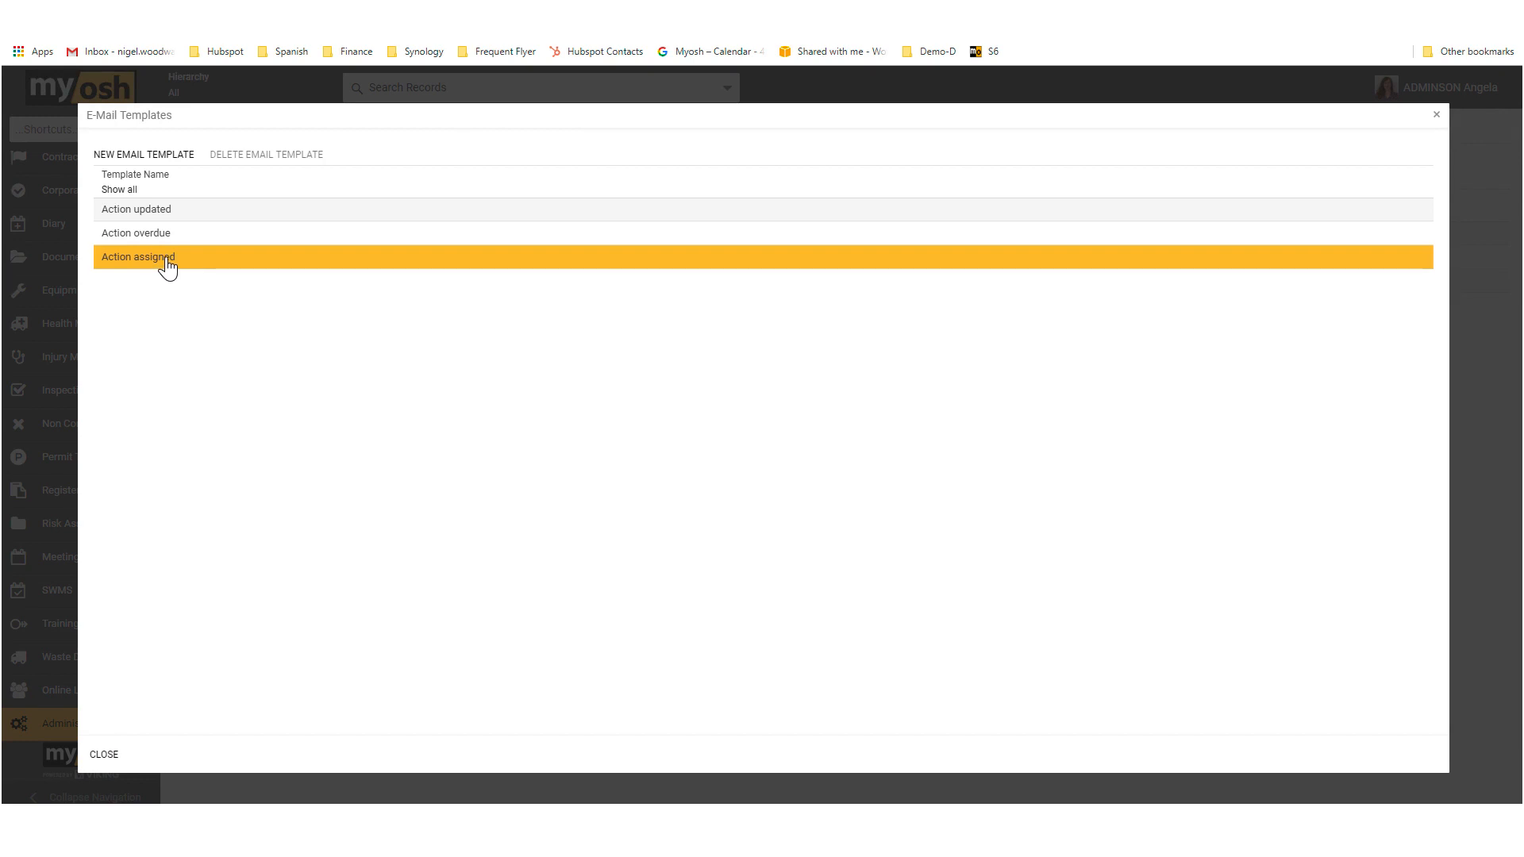
pyautogui.doubleClick(167, 269)
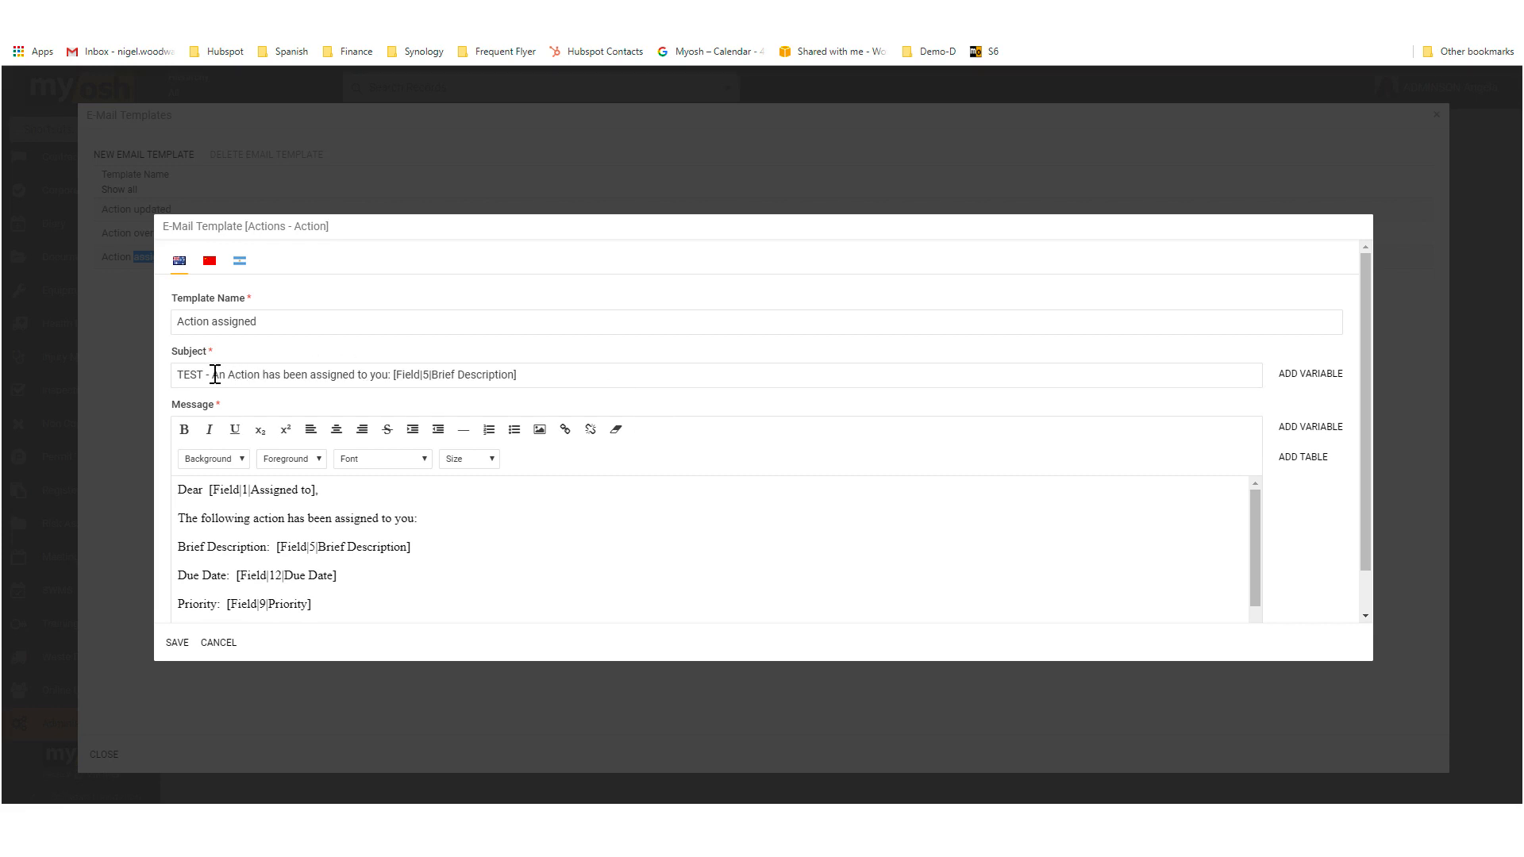
pyautogui.moveTo(215, 374); pyautogui.dragTo(531, 384)
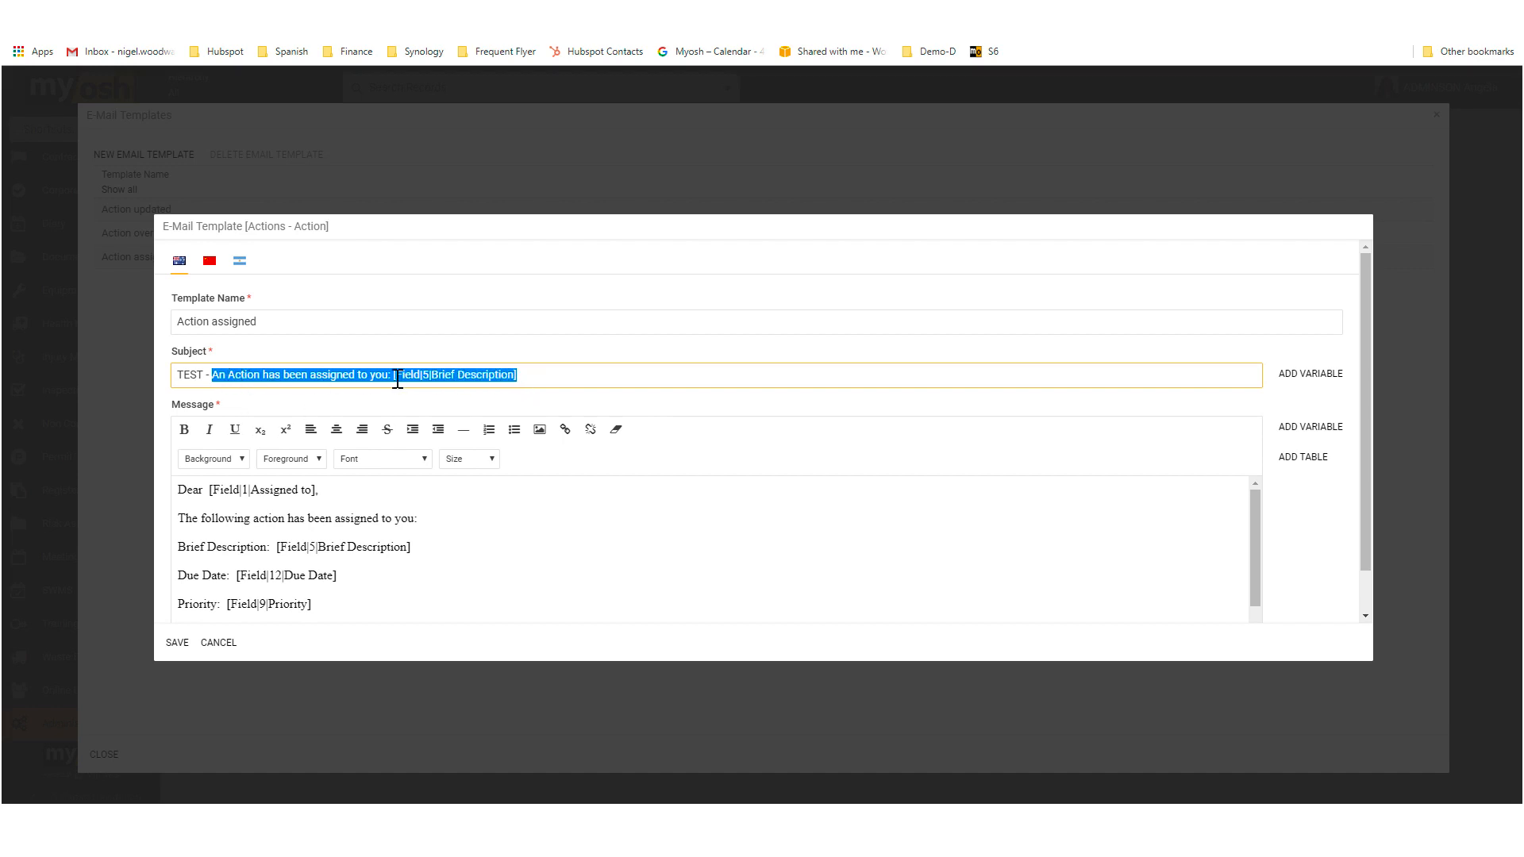
pyautogui.moveTo(548, 374); pyautogui.dragTo(392, 369)
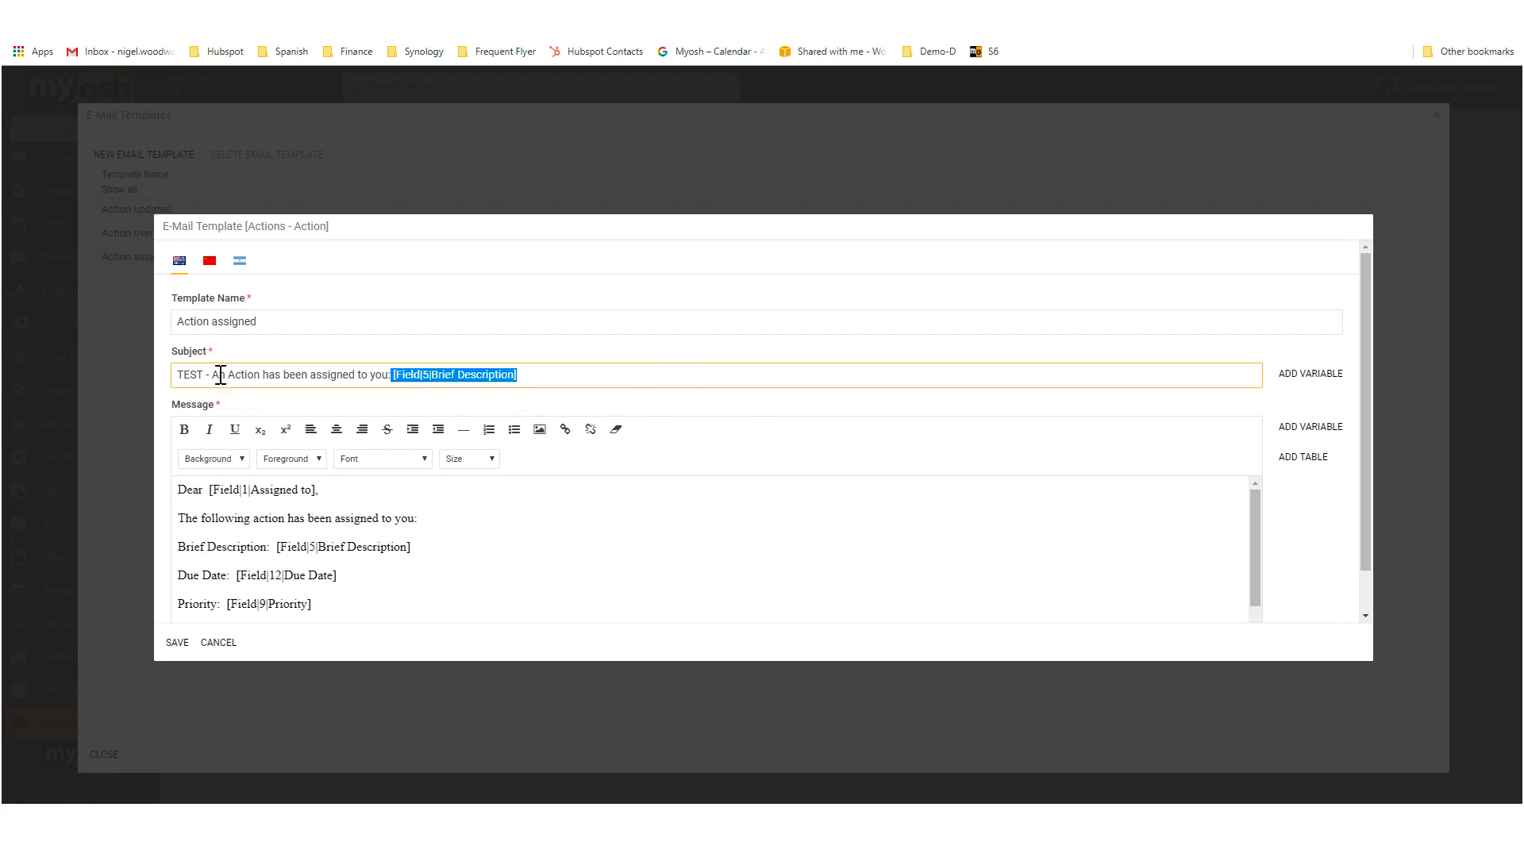
pyautogui.moveTo(213, 374); pyautogui.dragTo(391, 375)
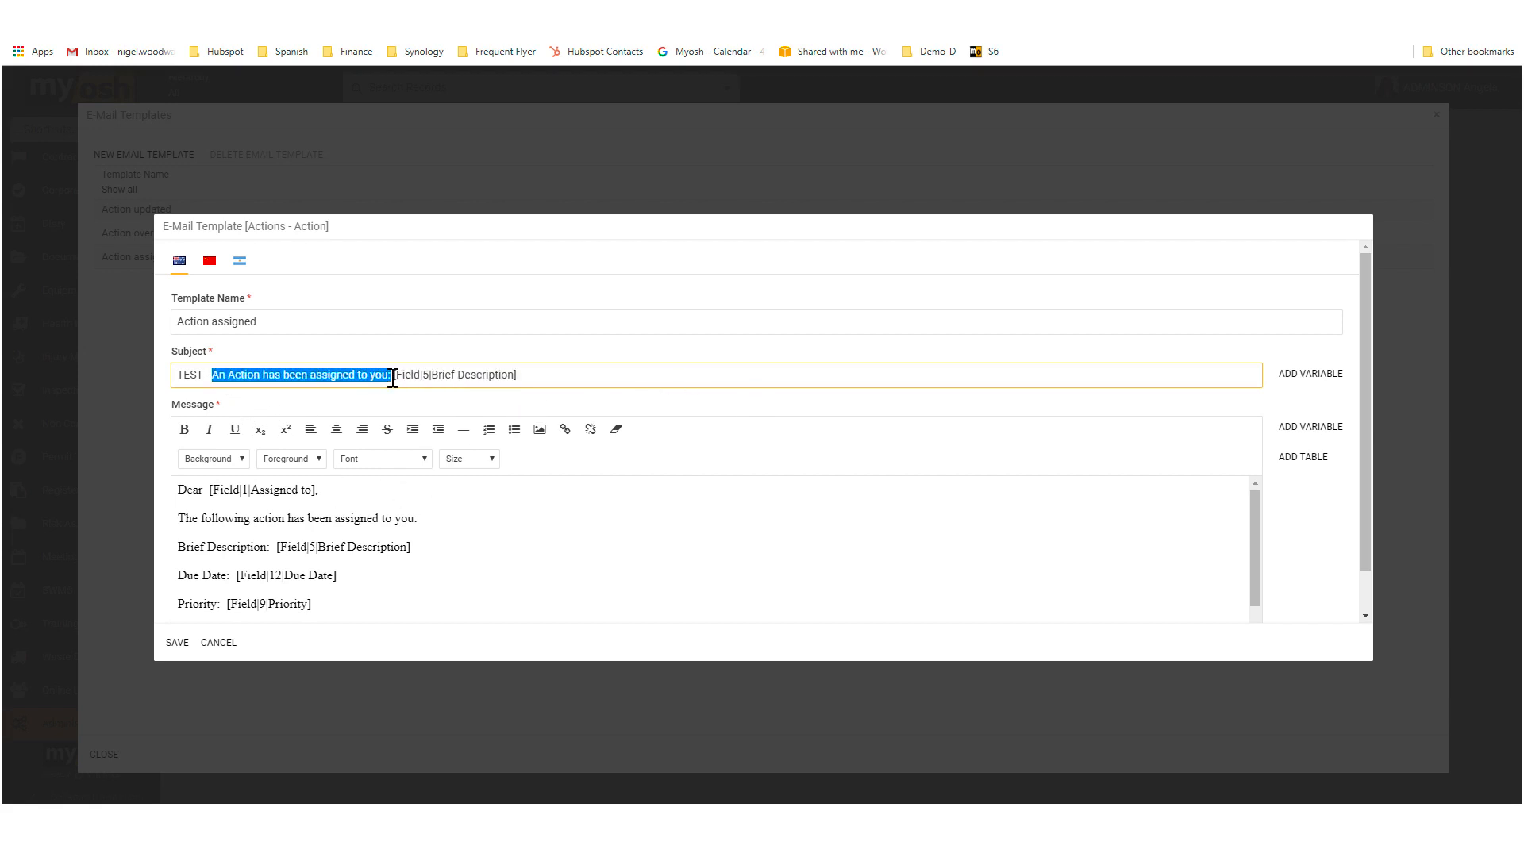
# Step: Append "Due Date:" and the Due Date field variable to the e-mail template's subject
pyautogui.click(431, 375)
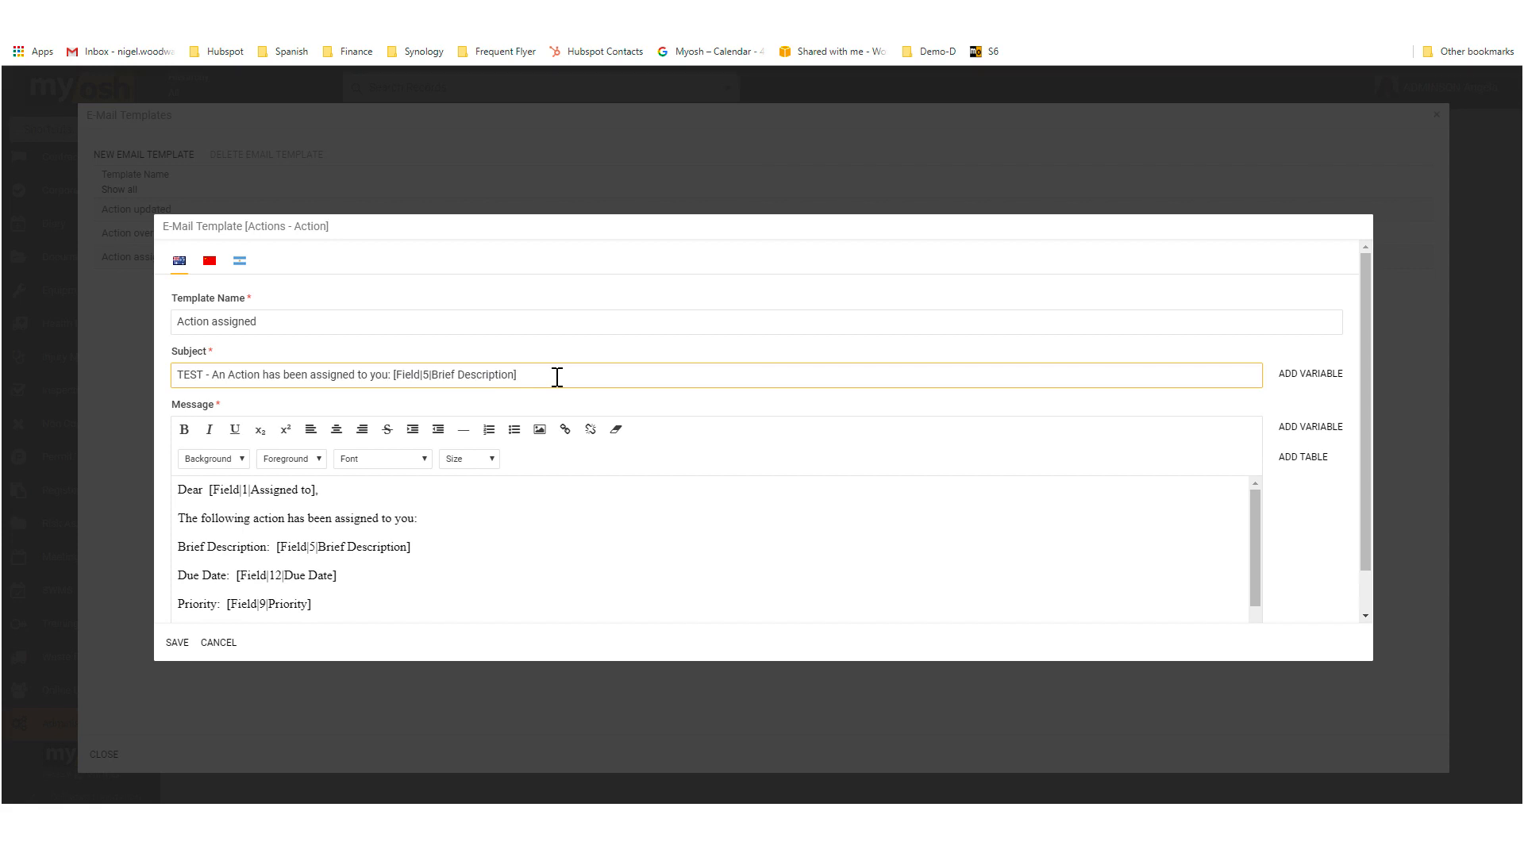
pyautogui.write('Due Date:')
pyautogui.click(1302, 379)
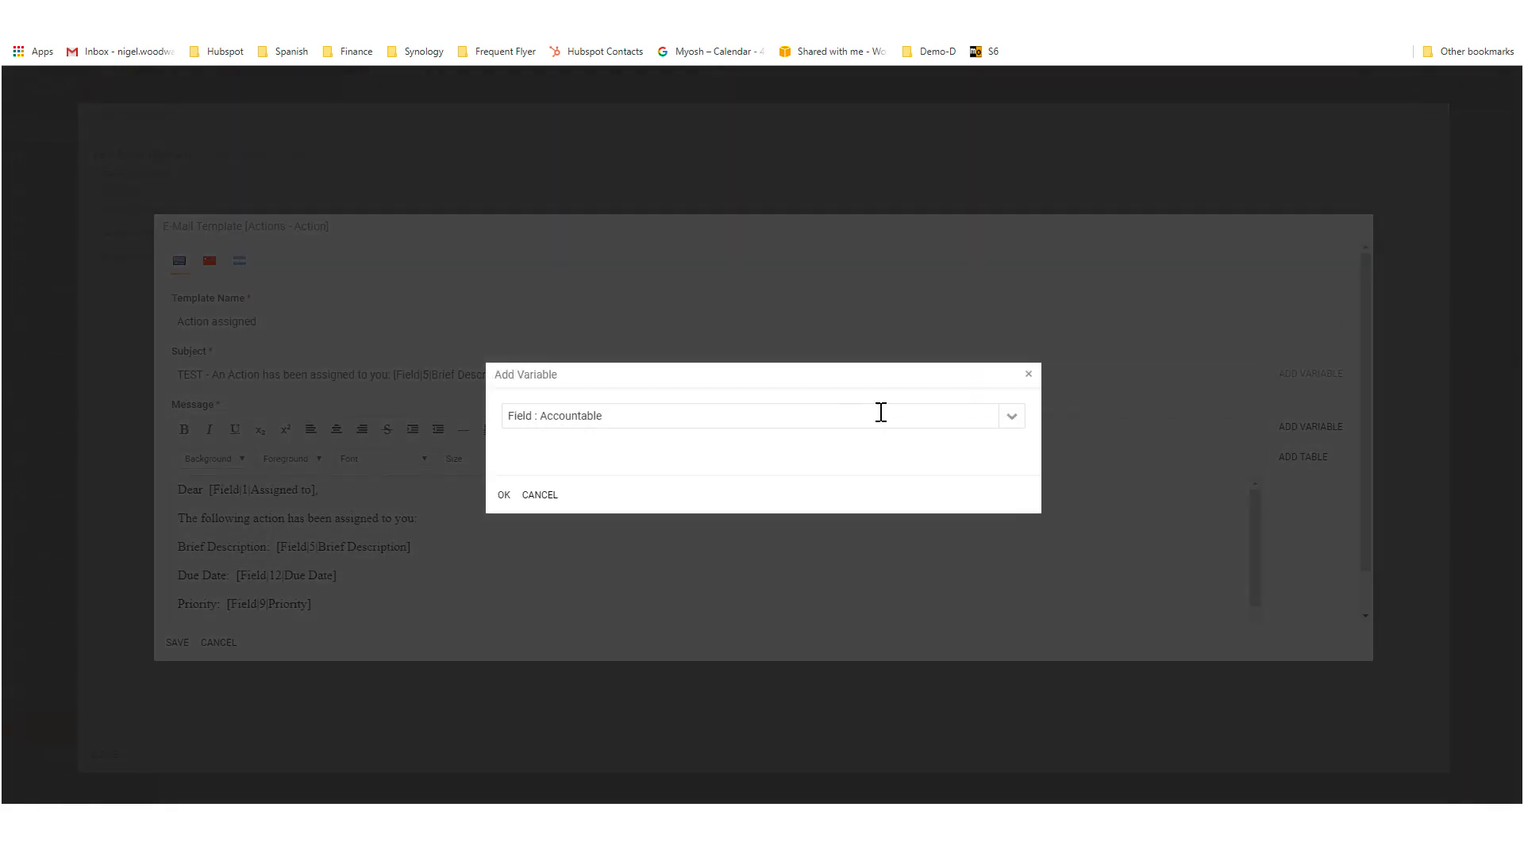
pyautogui.click(1008, 417)
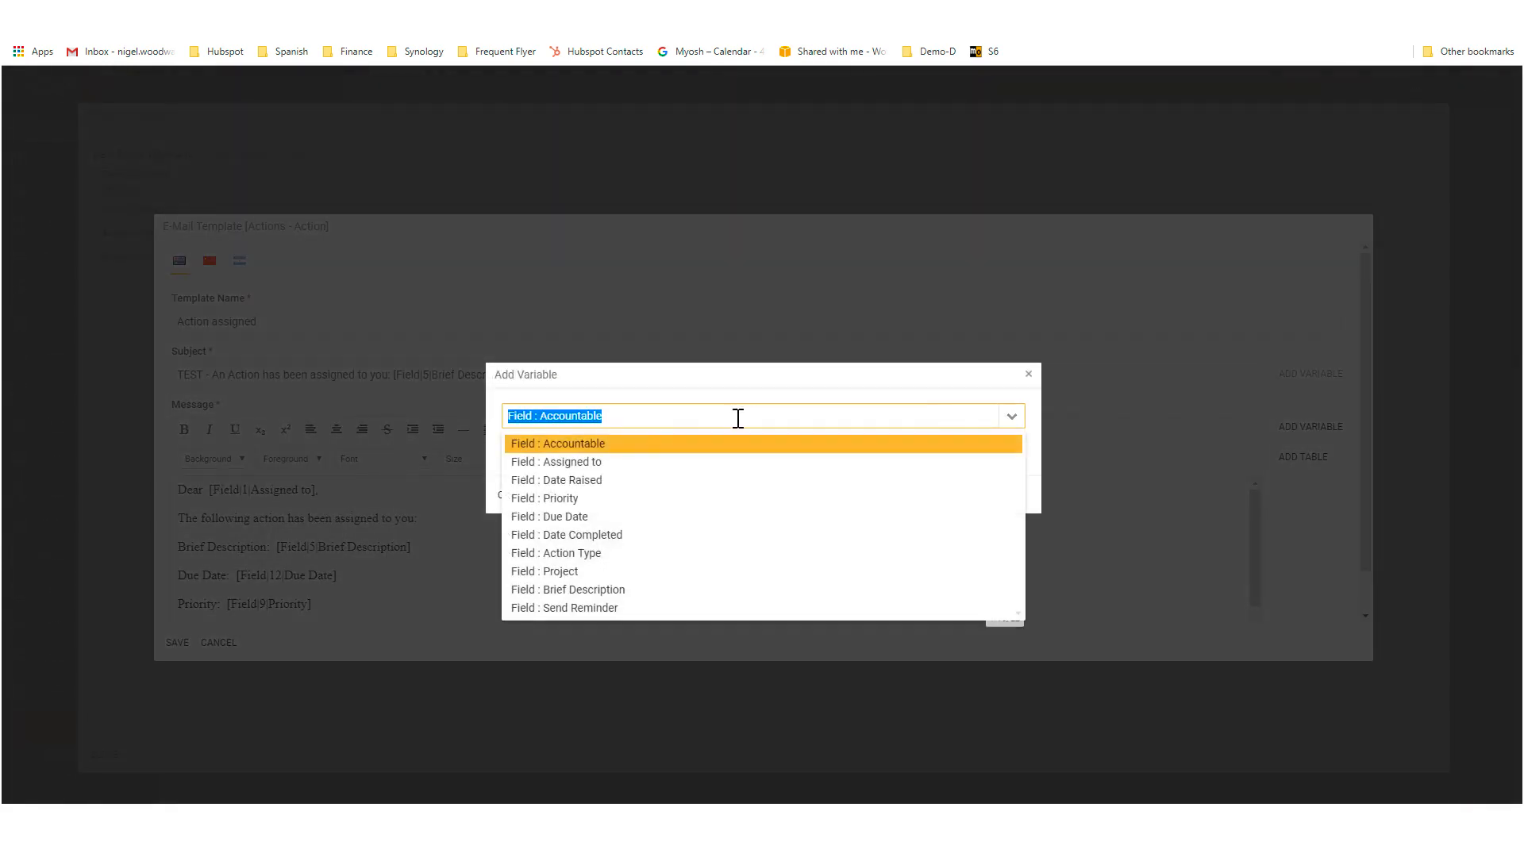
pyautogui.click(576, 517)
pyautogui.click(504, 496)
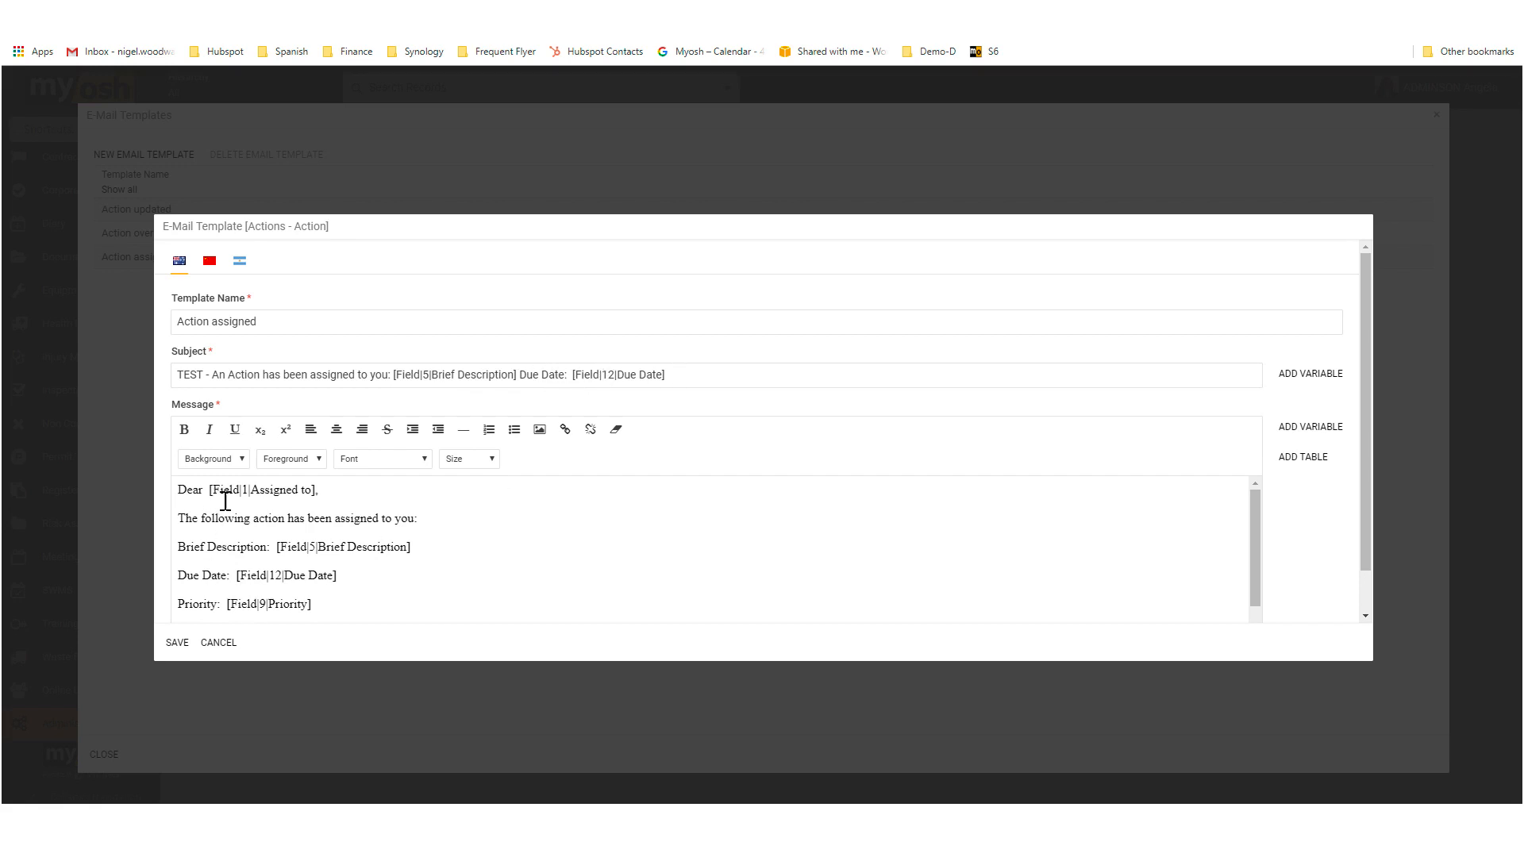
# Step: Review the template's message body with its field variables and the available foreground colours
pyautogui.scroll(-1, 225, 503)
pyautogui.scroll(-1, 226, 502)
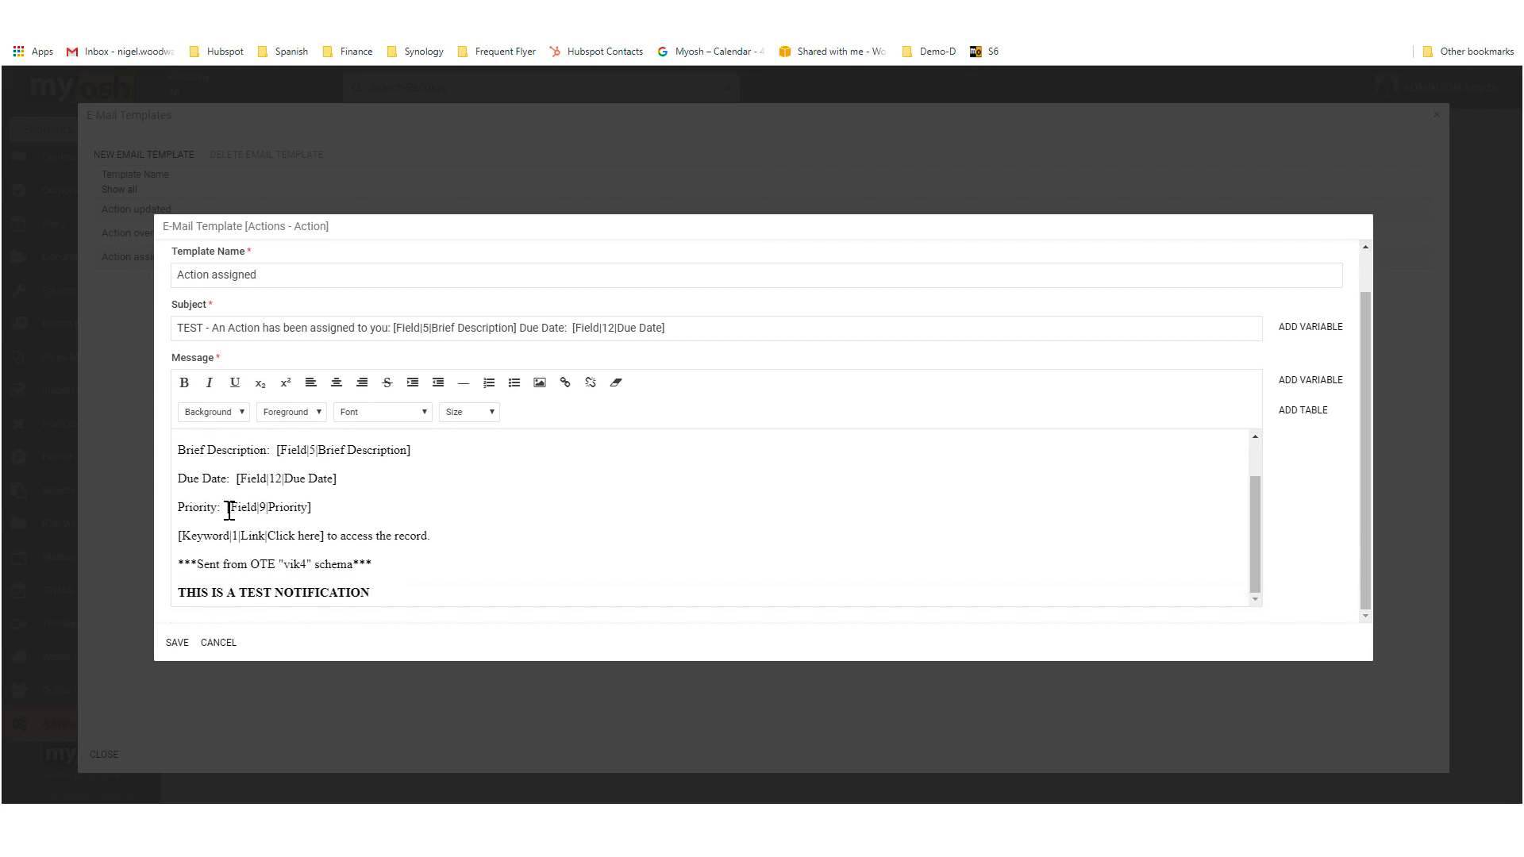
pyautogui.scroll(1, 259, 530)
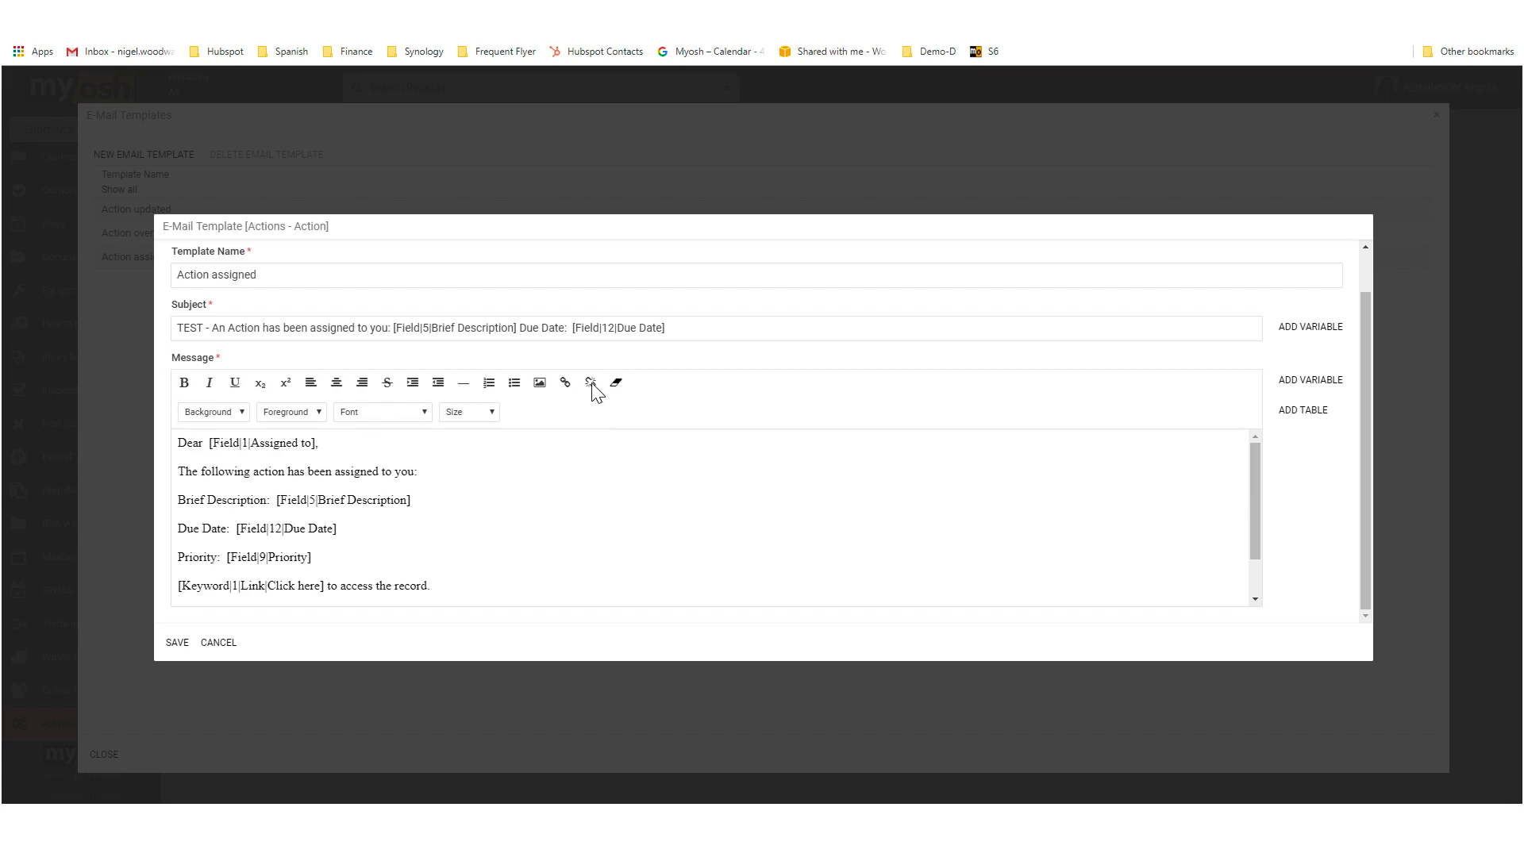
pyautogui.click(318, 413)
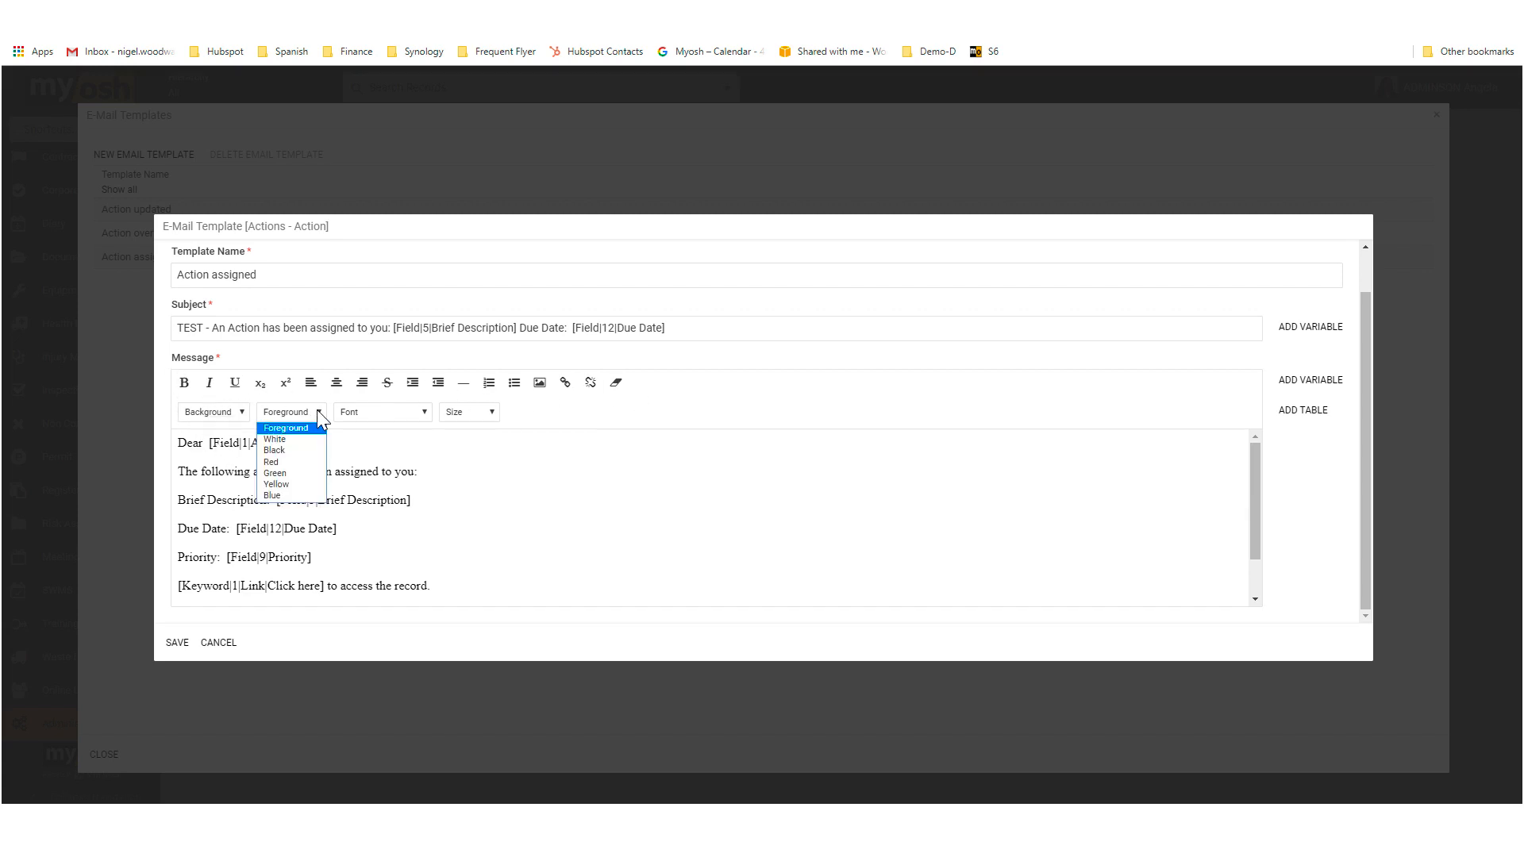
pyautogui.click(317, 409)
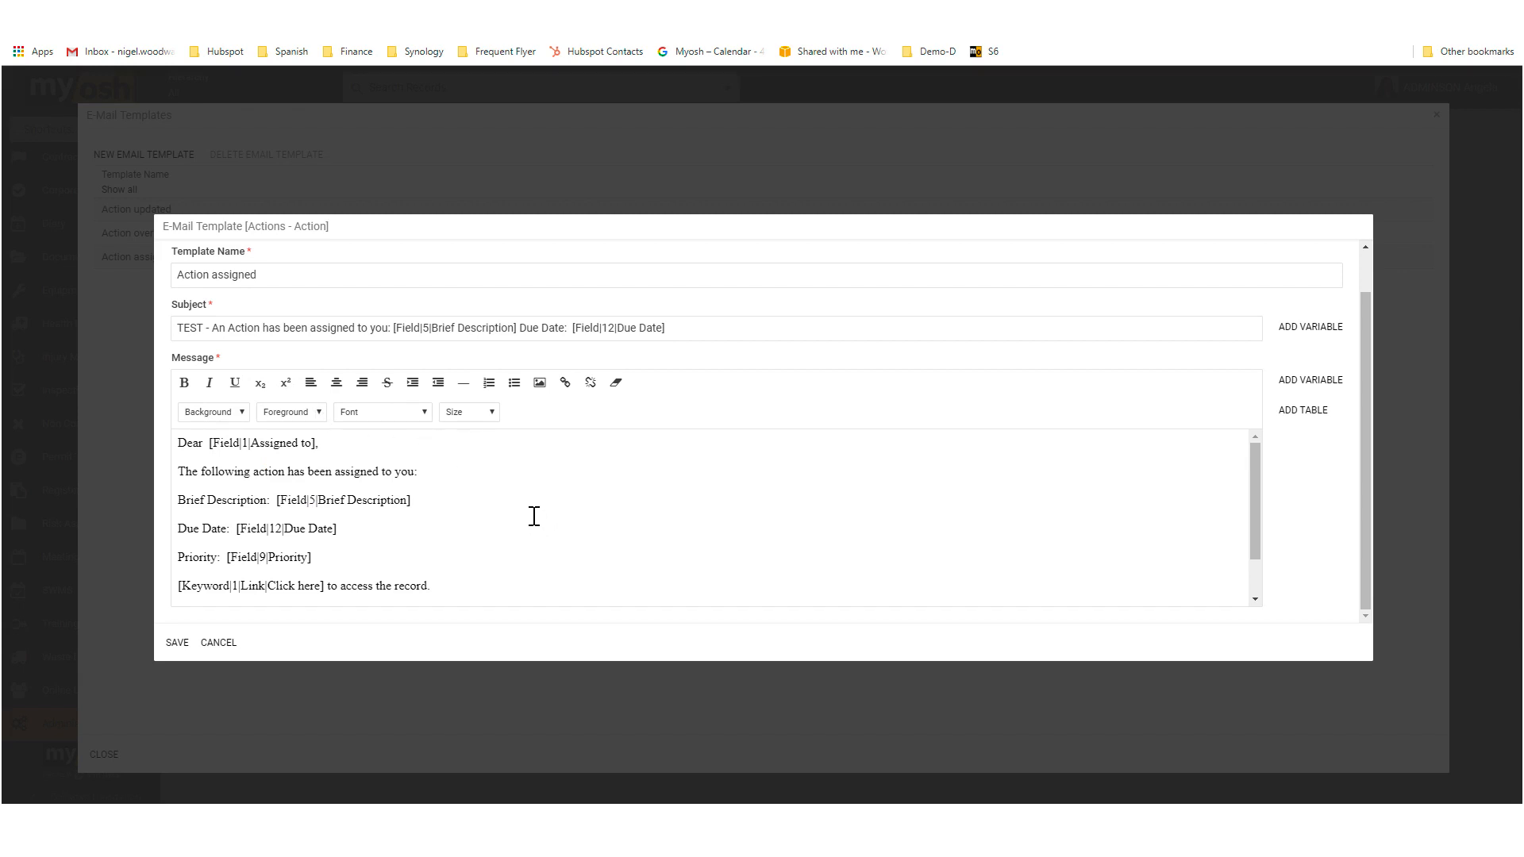
# Step: Discard the e-mail template changes, close the template list, and open the Action Assigned notification
pyautogui.click(219, 643)
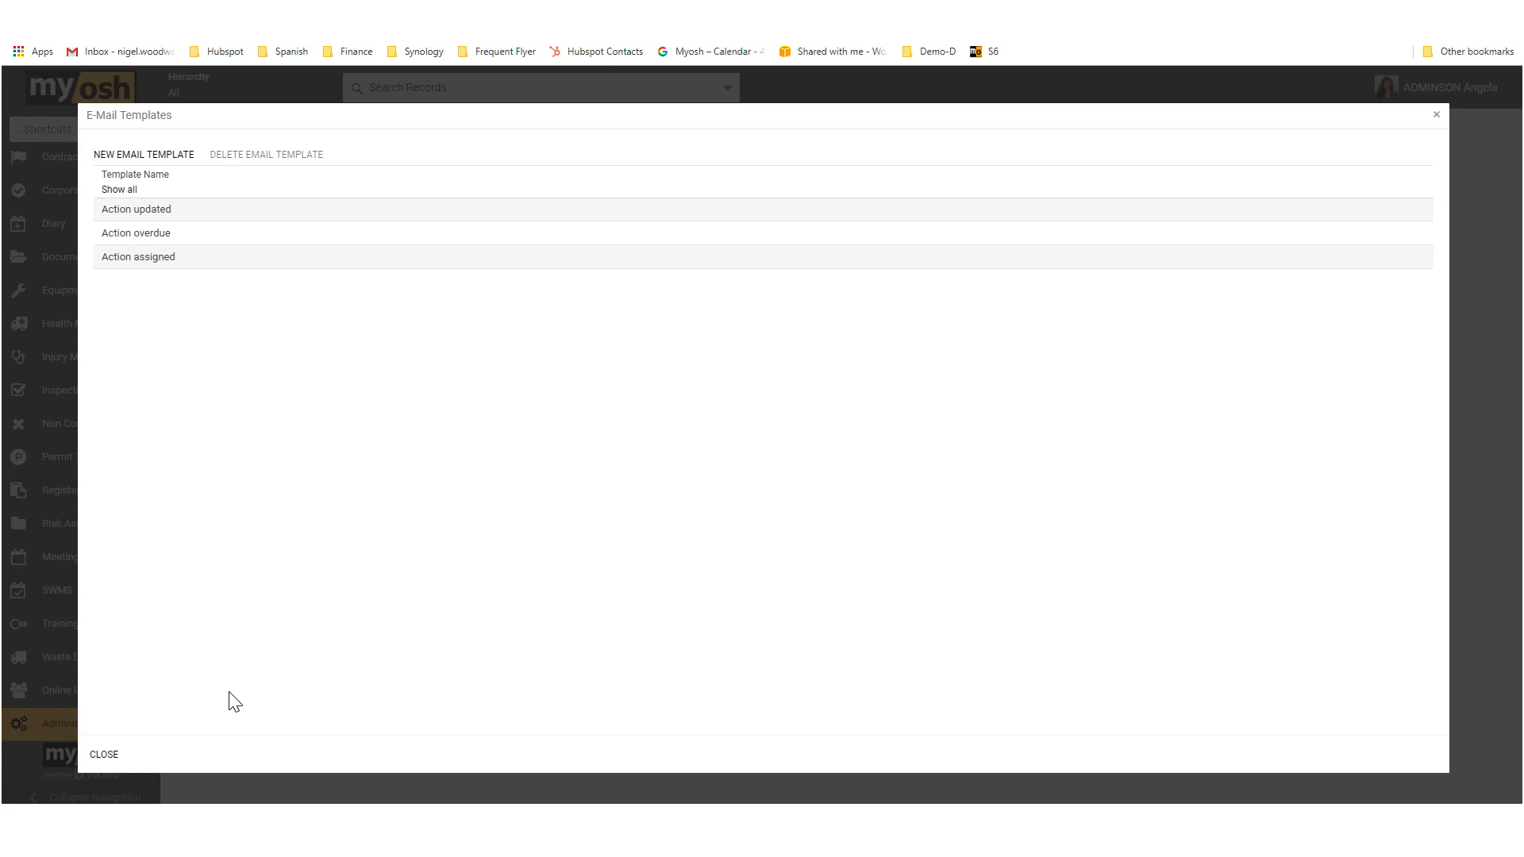
pyautogui.click(109, 758)
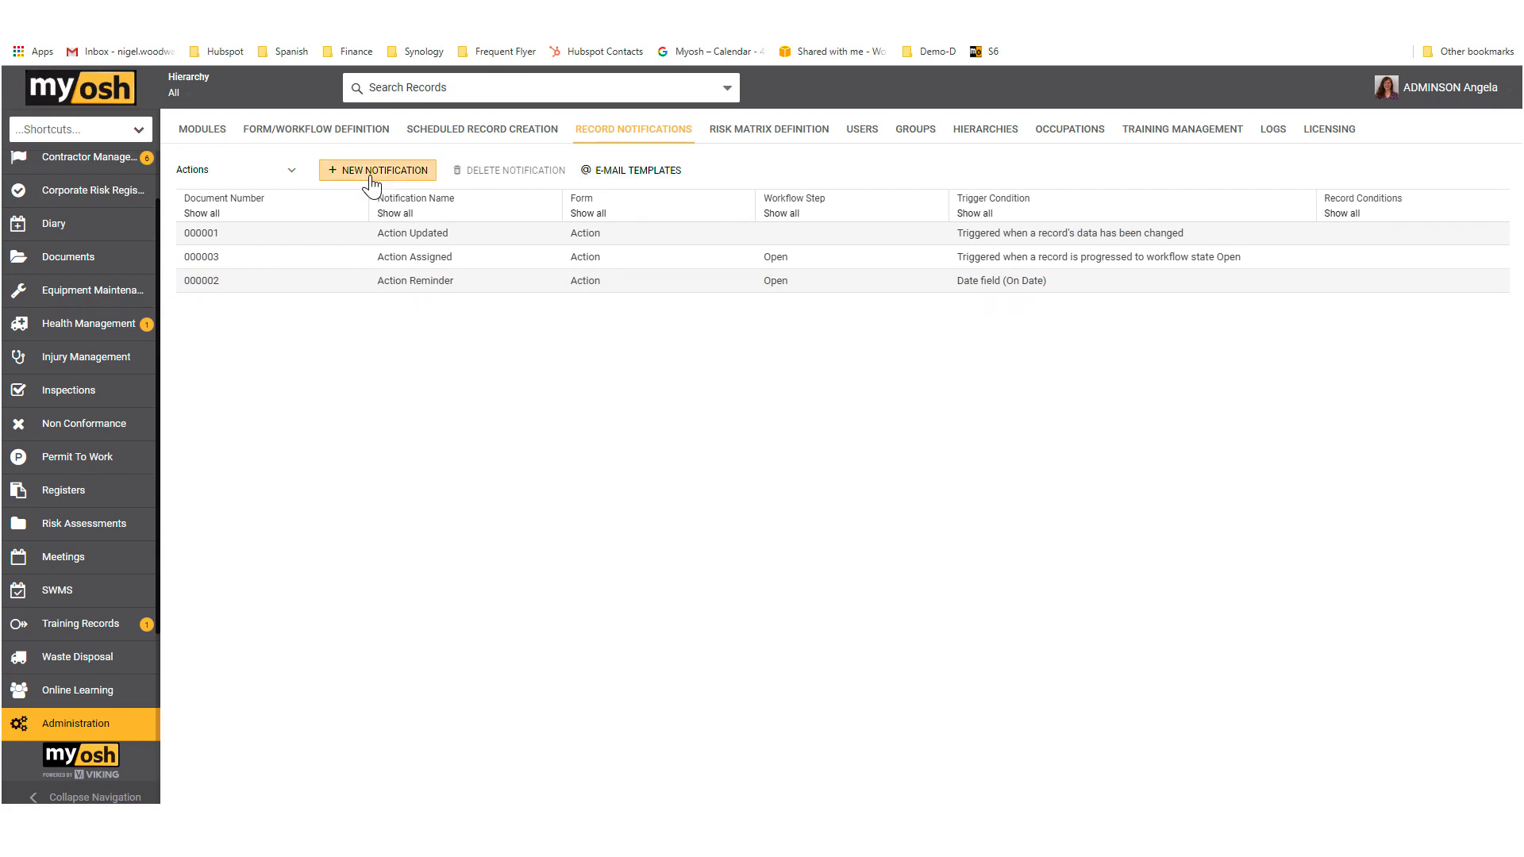
pyautogui.doubleClick(414, 261)
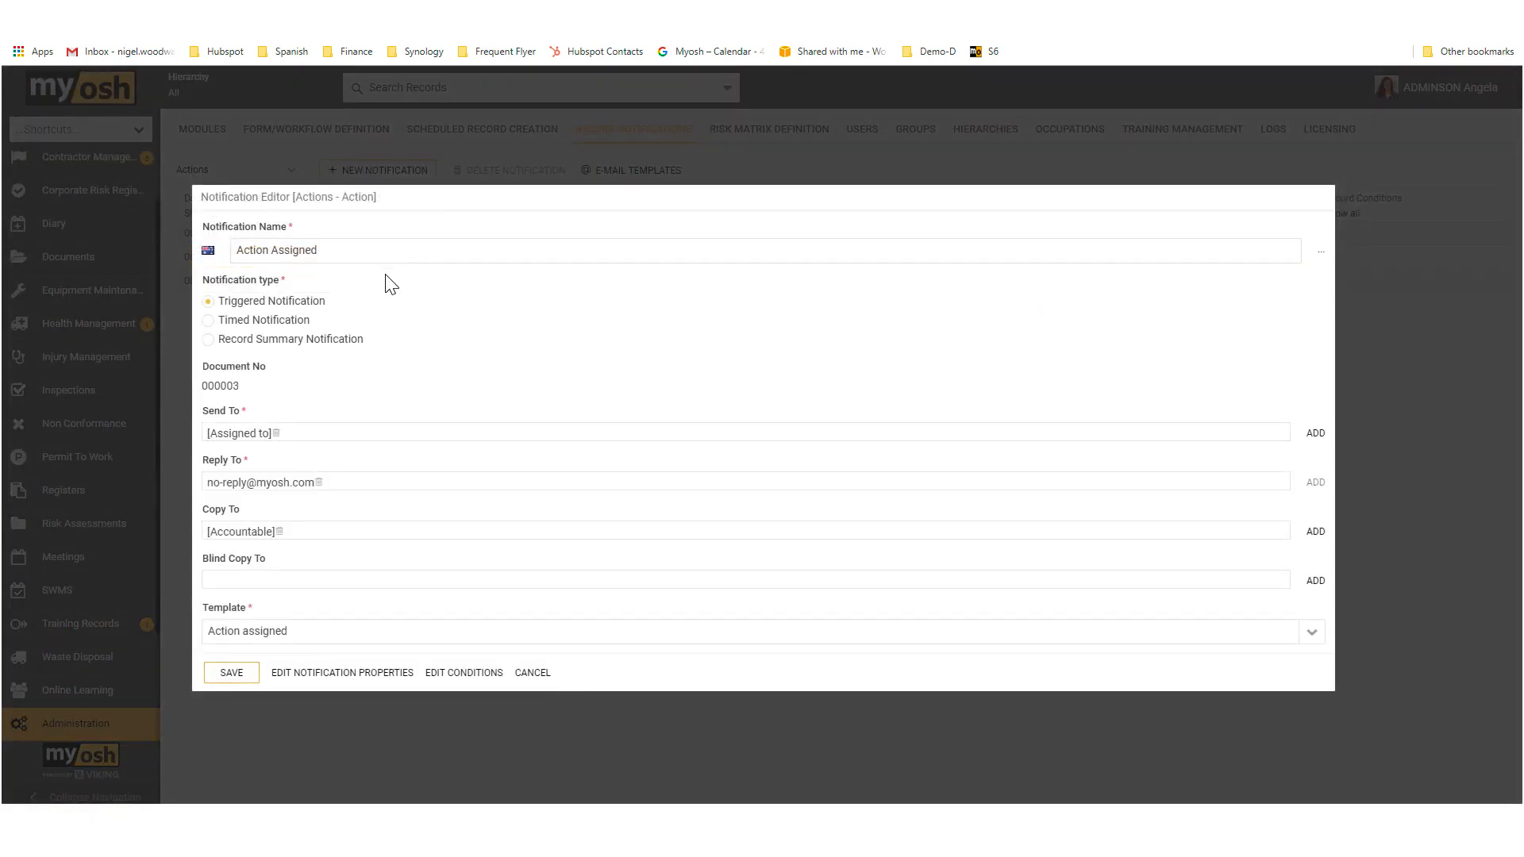
# Step: Examine the Action Assigned notification's name and its available e-mail templates, keeping "Action assigned" as the template
pyautogui.moveTo(341, 251); pyautogui.dragTo(237, 255)
pyautogui.click(375, 253)
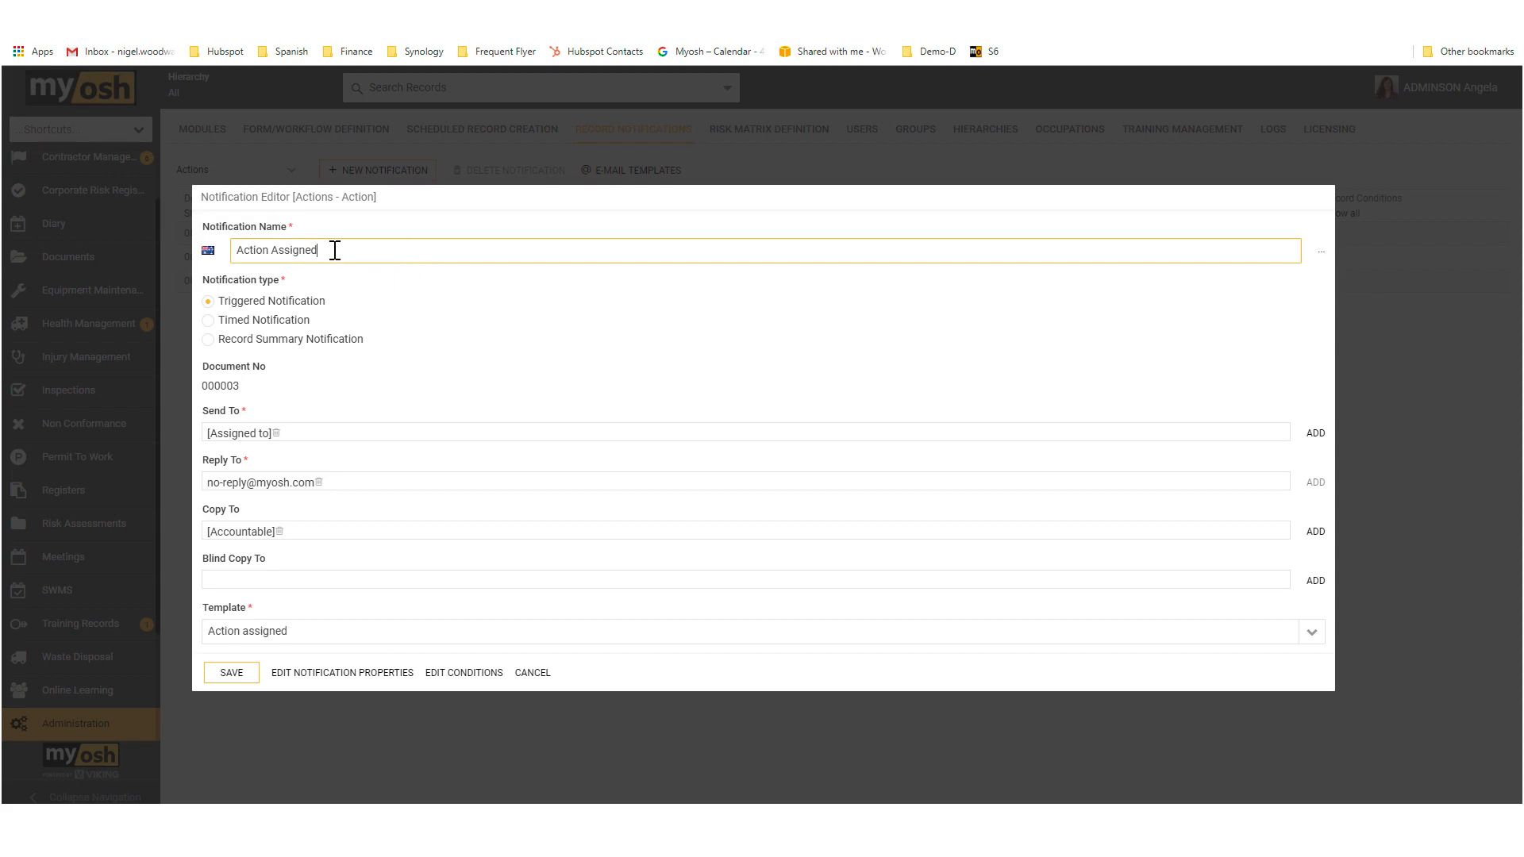
pyautogui.moveTo(333, 248); pyautogui.dragTo(237, 250)
pyautogui.click(1310, 632)
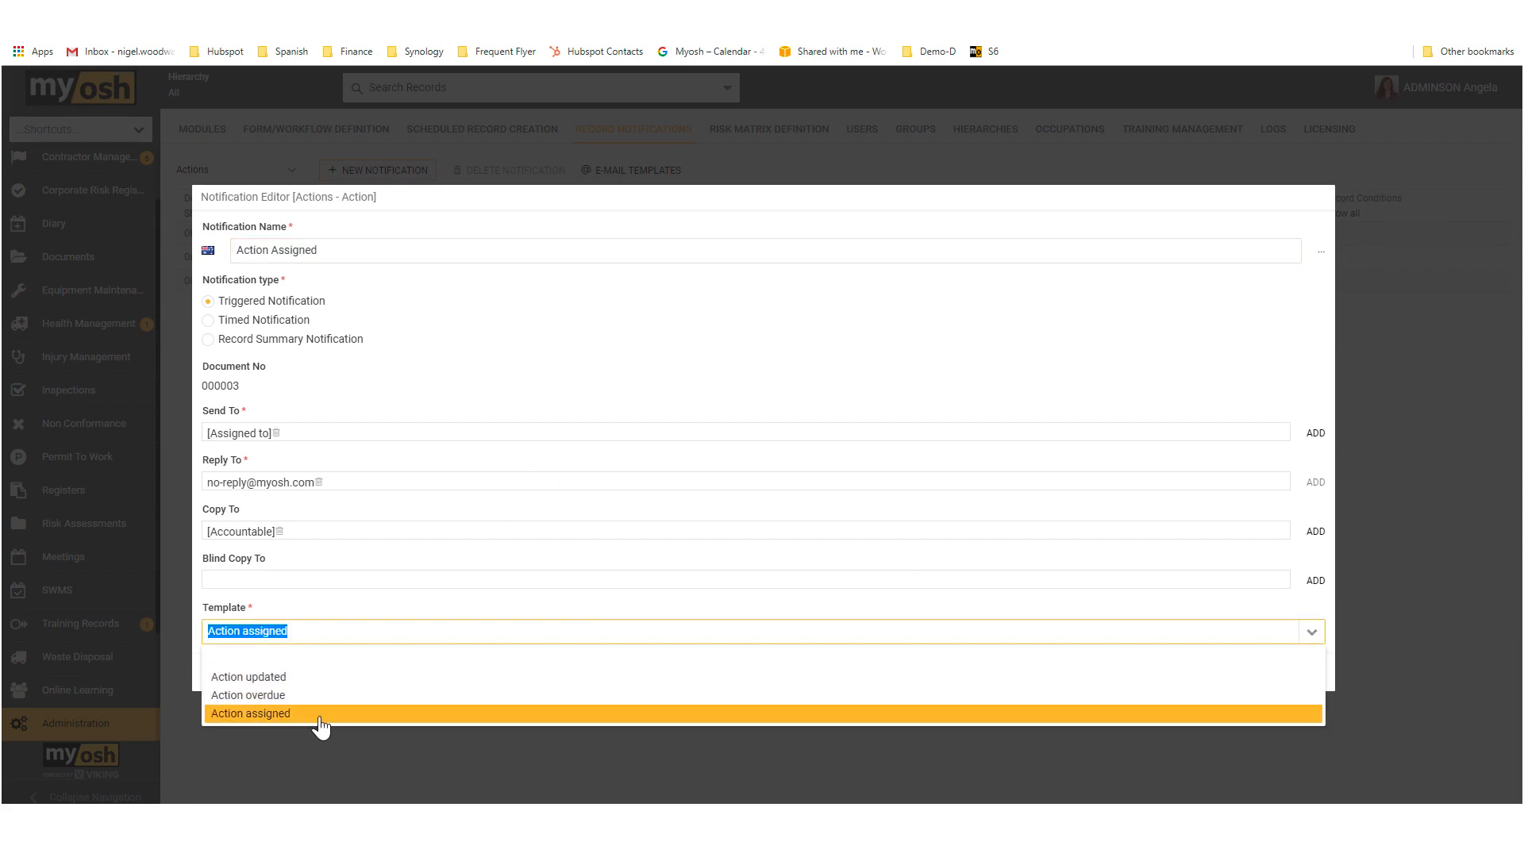
pyautogui.click(323, 718)
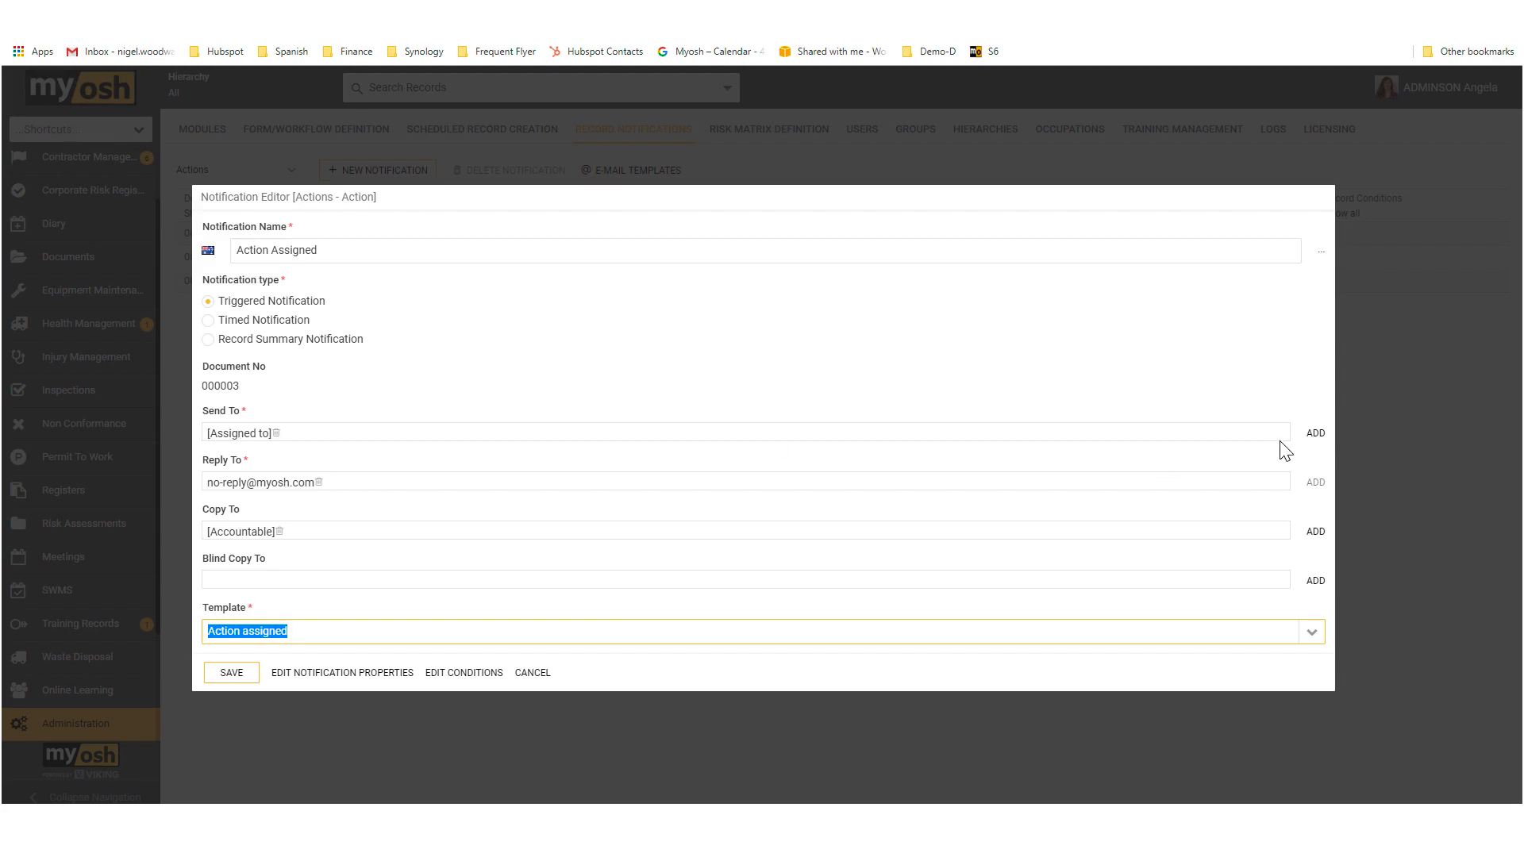
# Step: Review the address sources offered for adding a Send To recipient and close the address dialog without adding one
pyautogui.click(1315, 432)
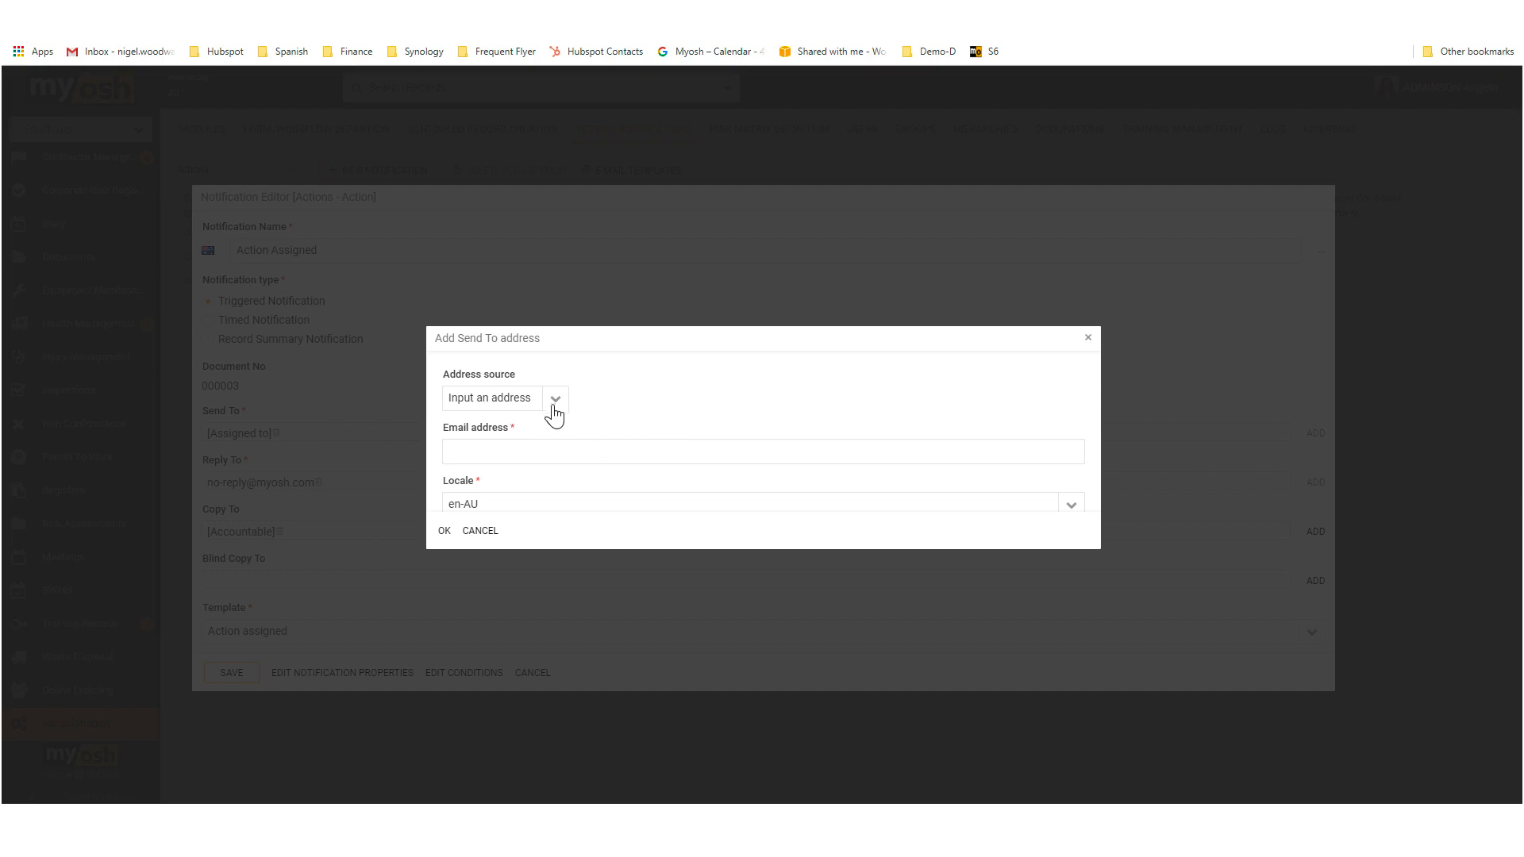
pyautogui.click(554, 402)
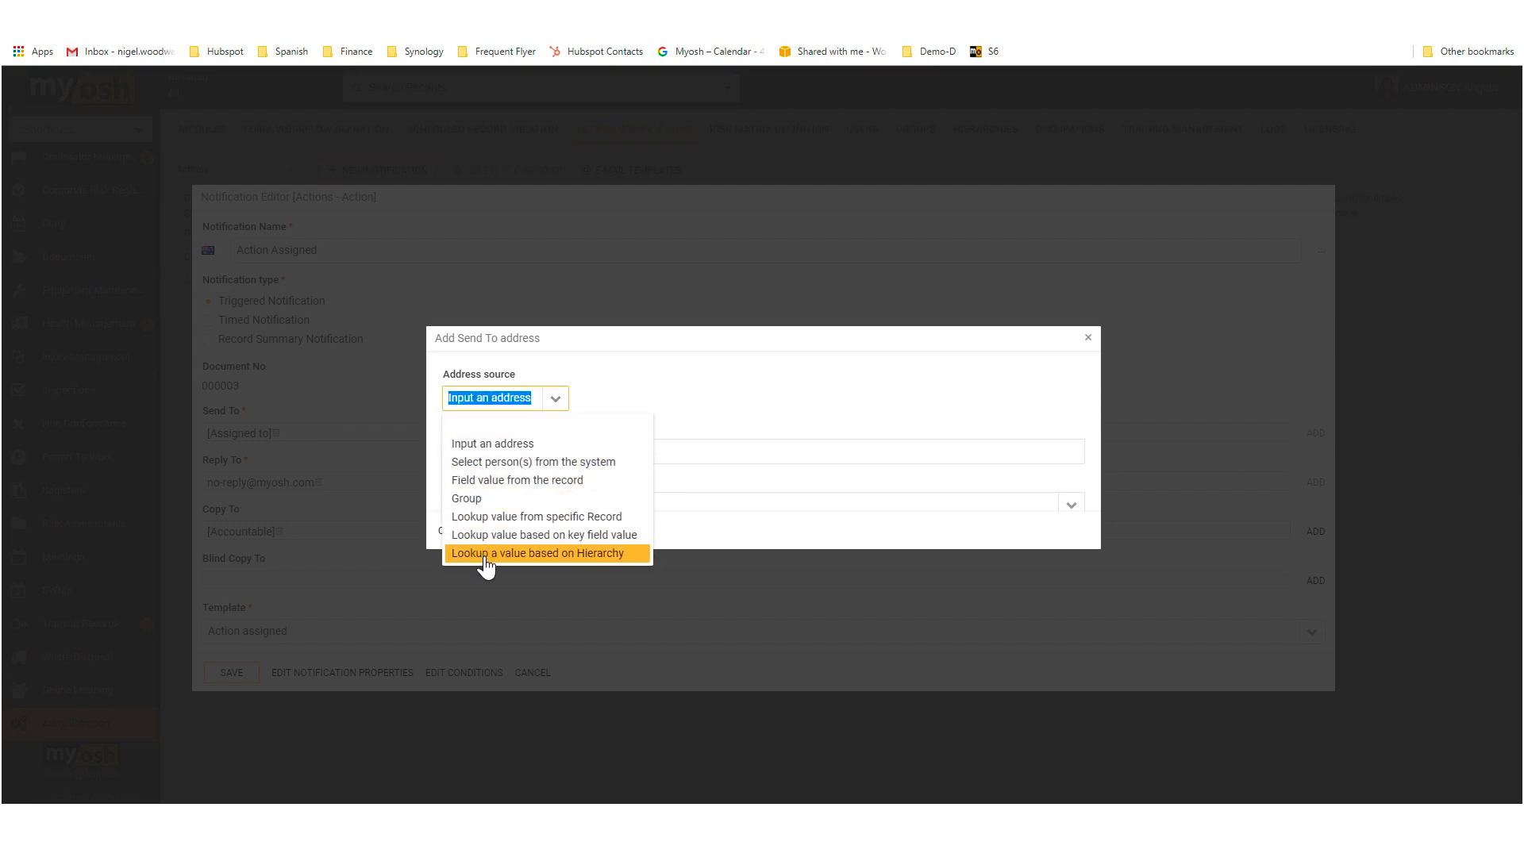
pyautogui.click(731, 277)
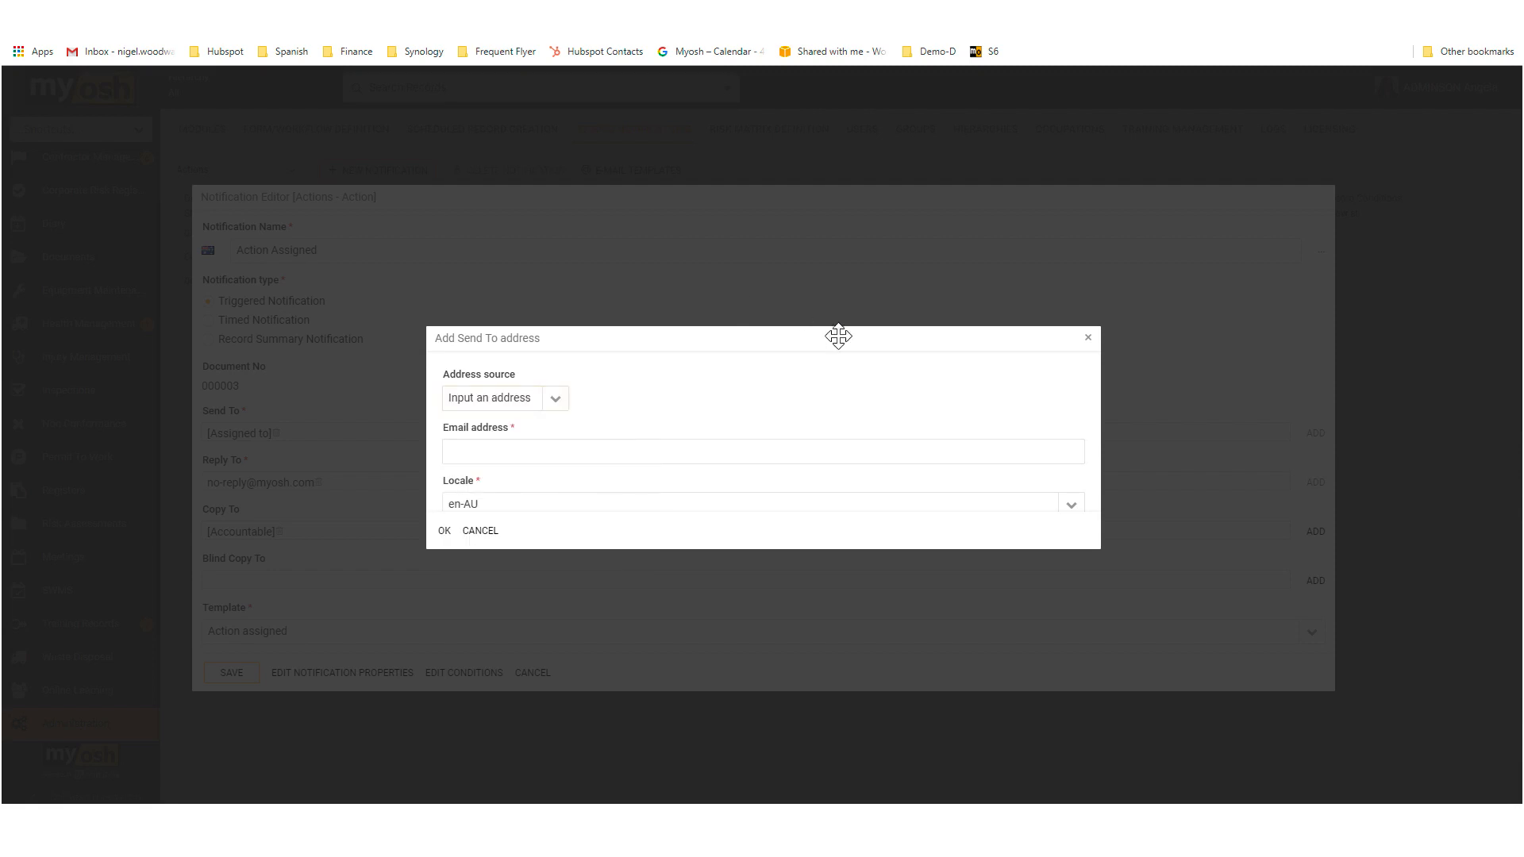
pyautogui.click(1089, 342)
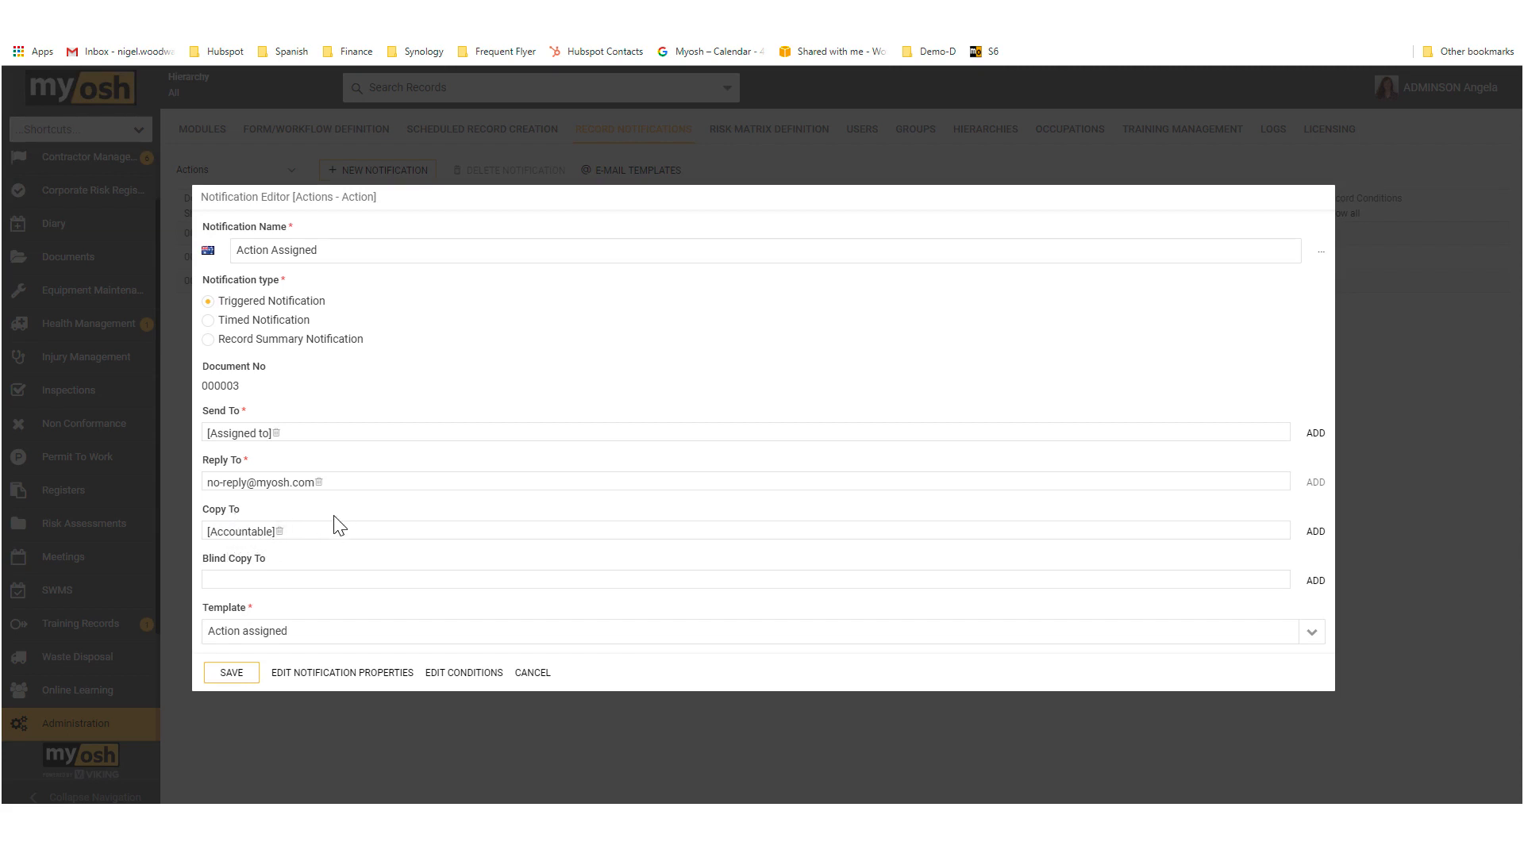
# Step: Open the notification properties and review the delivery options and available triggering events, keeping E-Mail as the delivery method
pyautogui.click(310, 680)
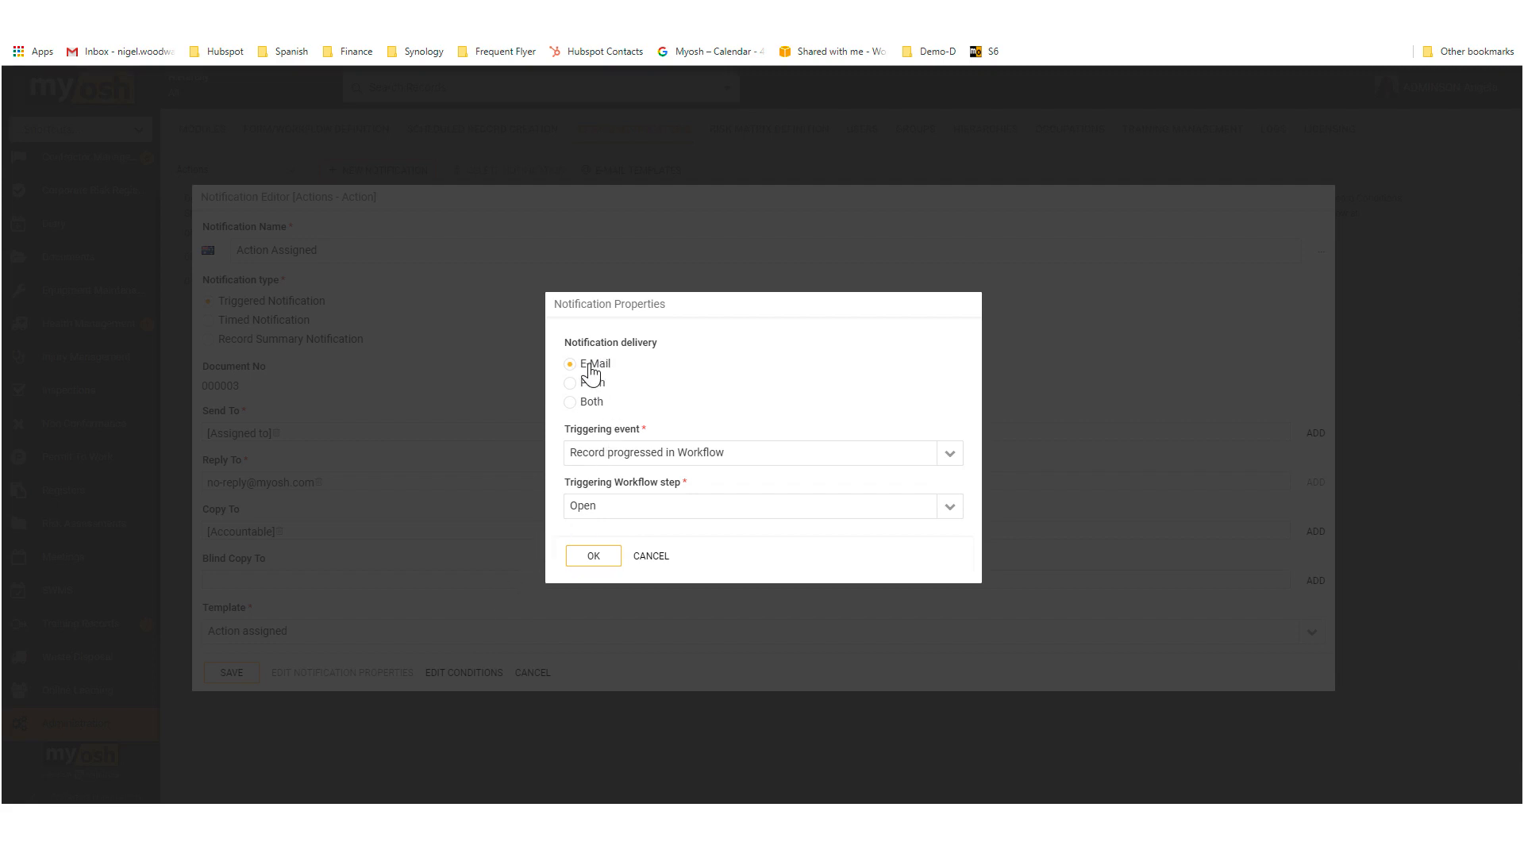
pyautogui.click(595, 391)
pyautogui.click(593, 402)
pyautogui.click(591, 395)
pyautogui.click(591, 367)
pyautogui.click(950, 454)
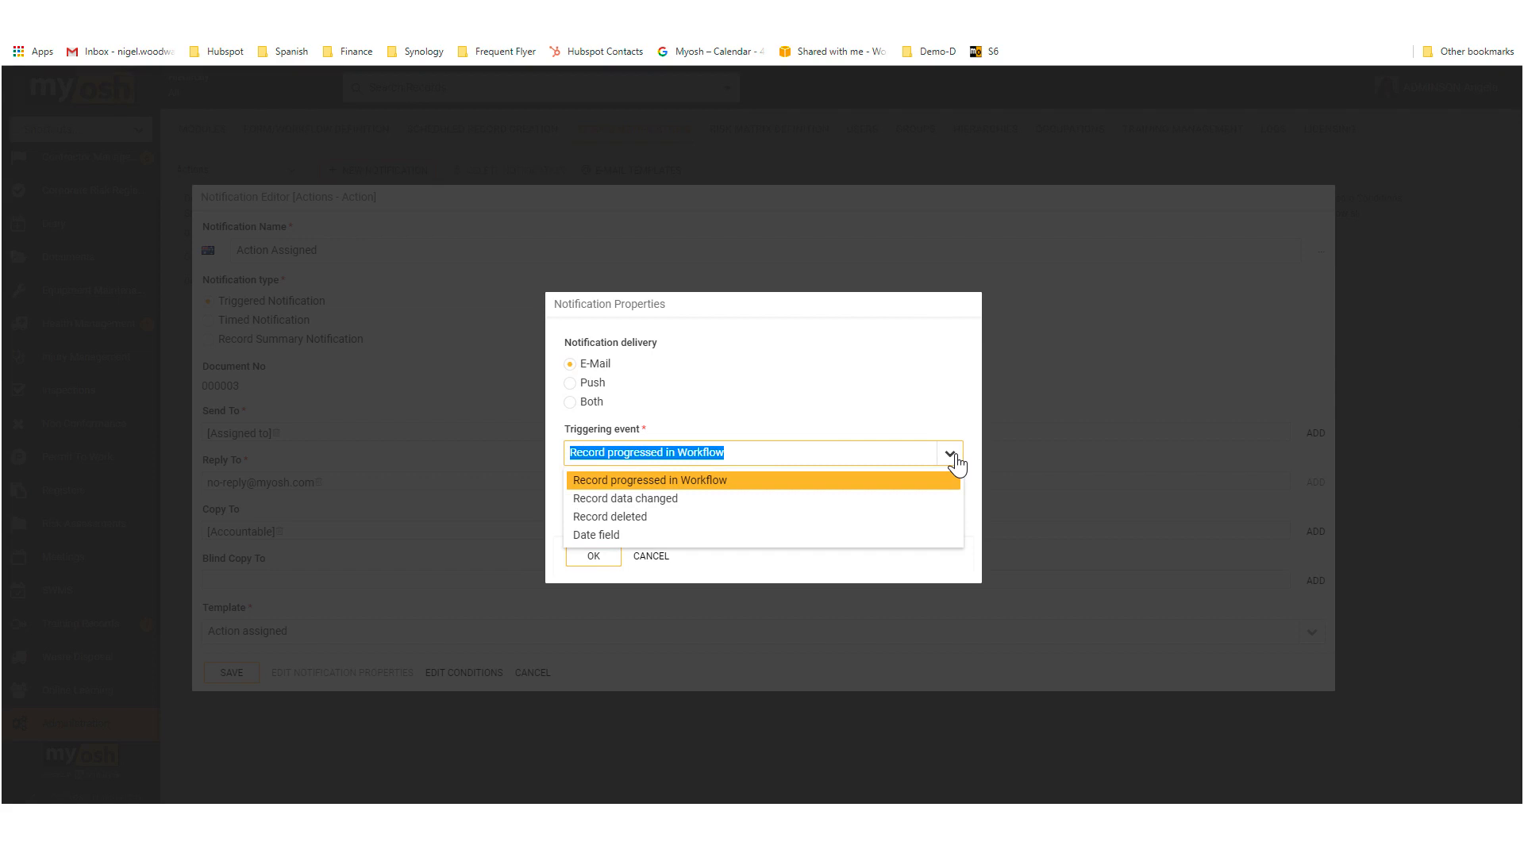
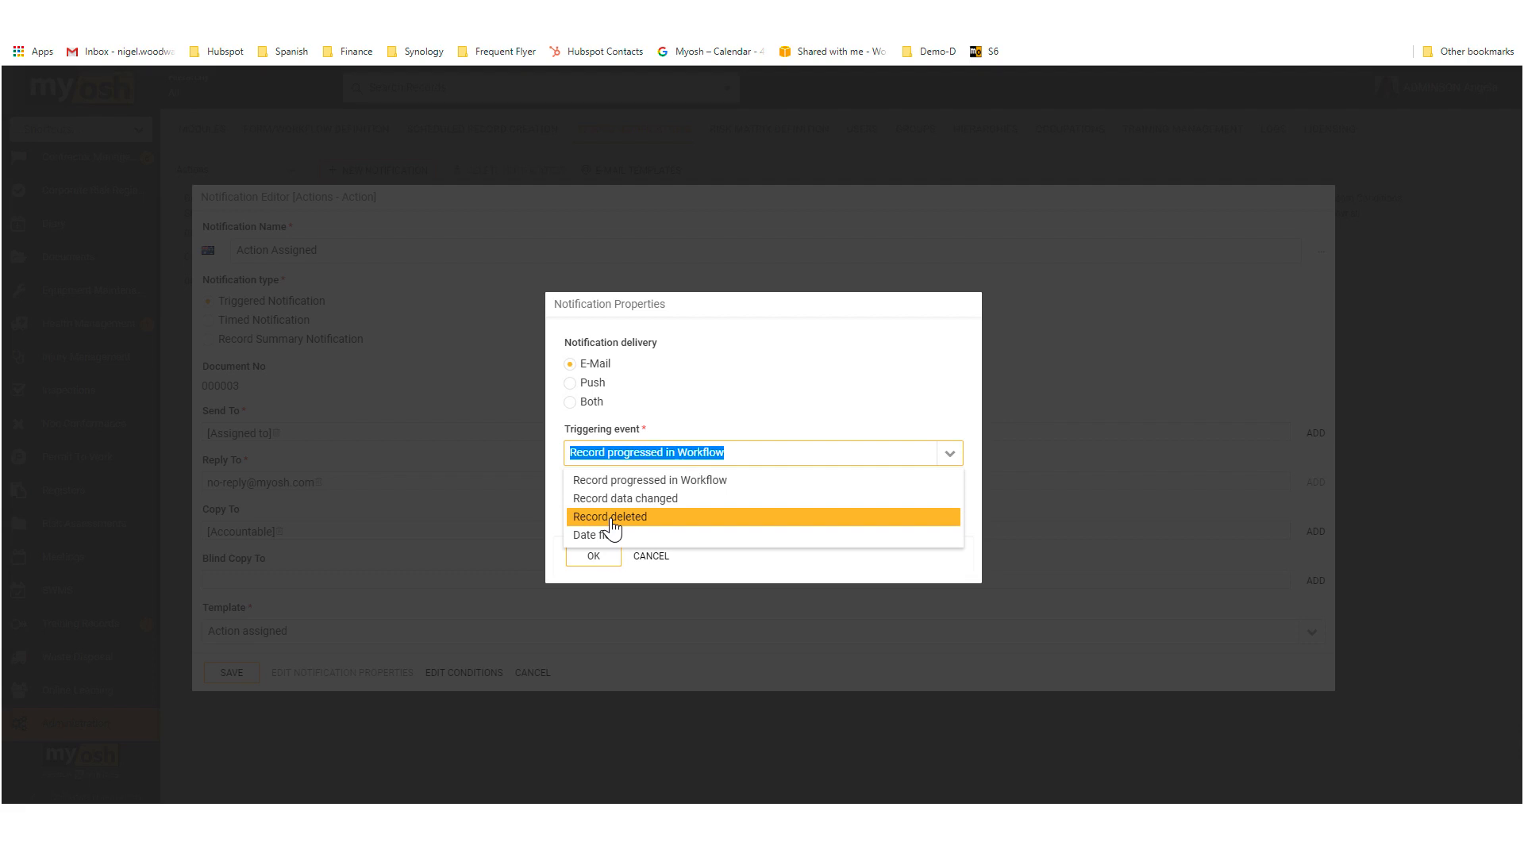
# Step: Try Date field as the triggering event to inspect its settings, and switch back to Record progressed in Workflow
pyautogui.click(584, 534)
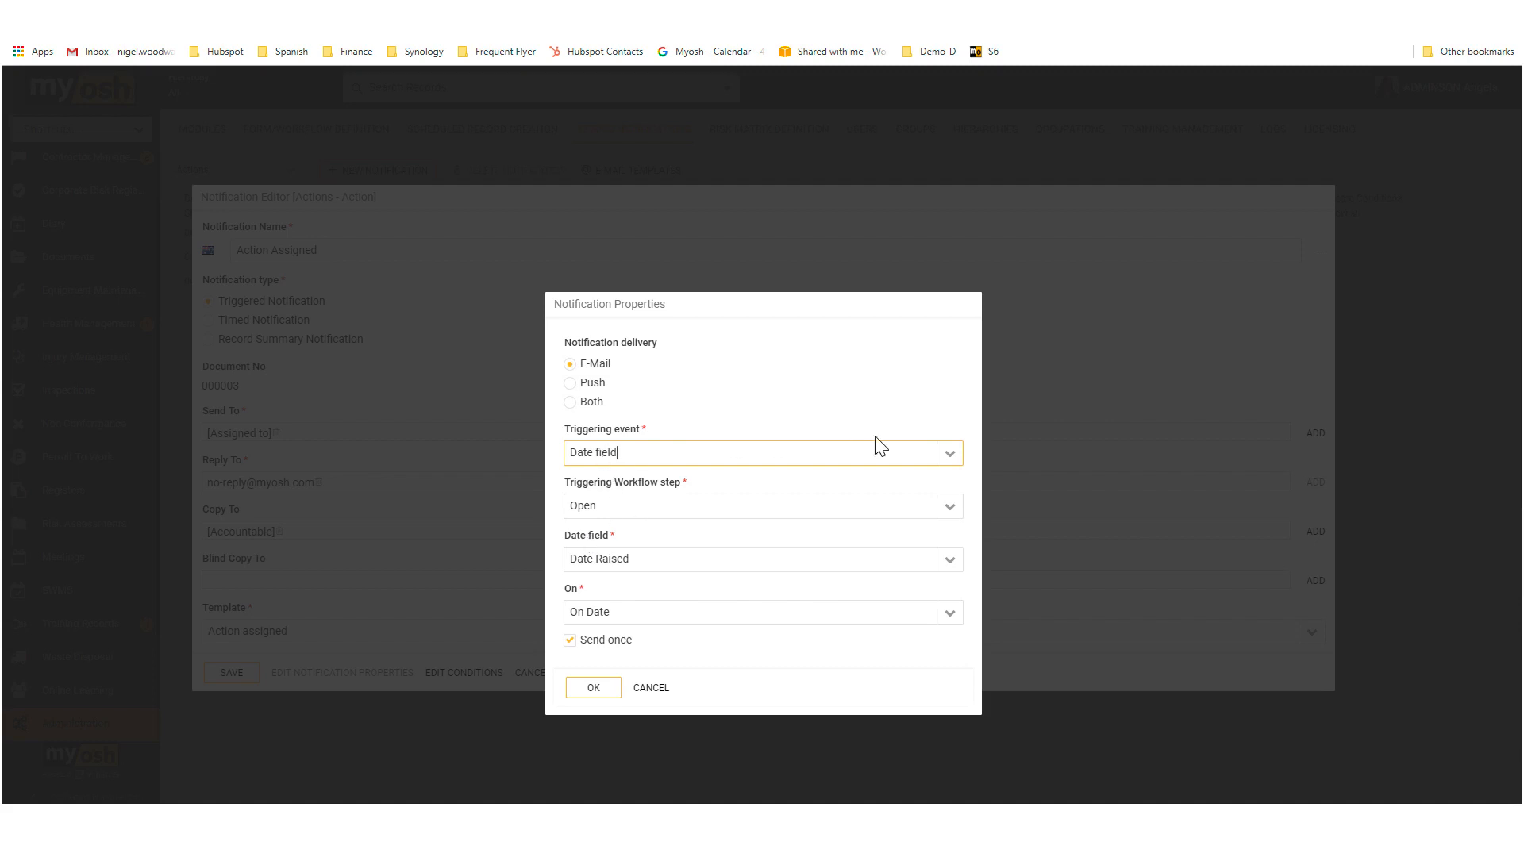
pyautogui.click(950, 459)
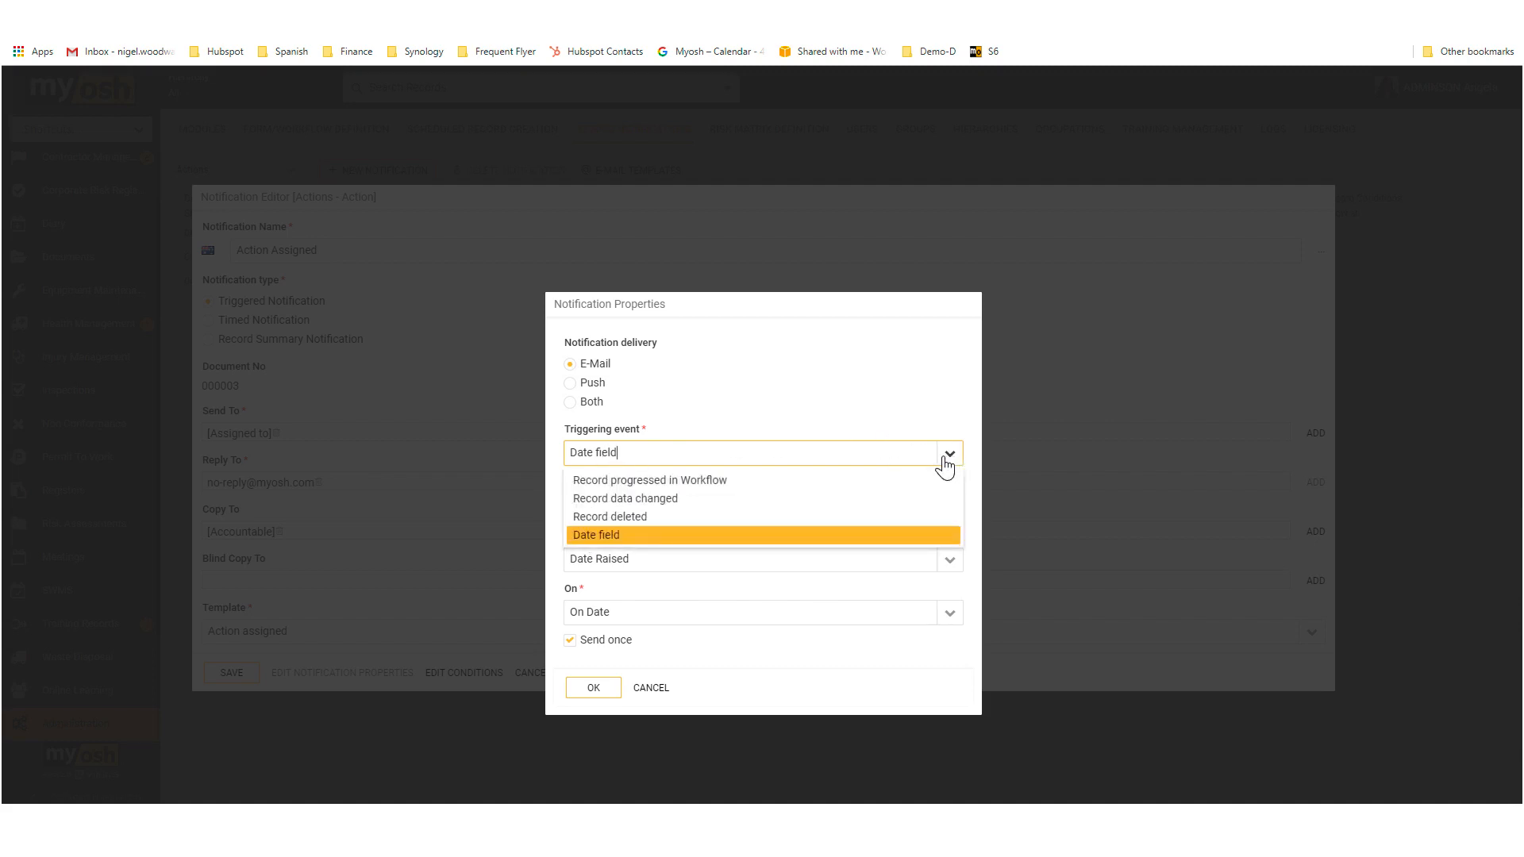
pyautogui.click(692, 480)
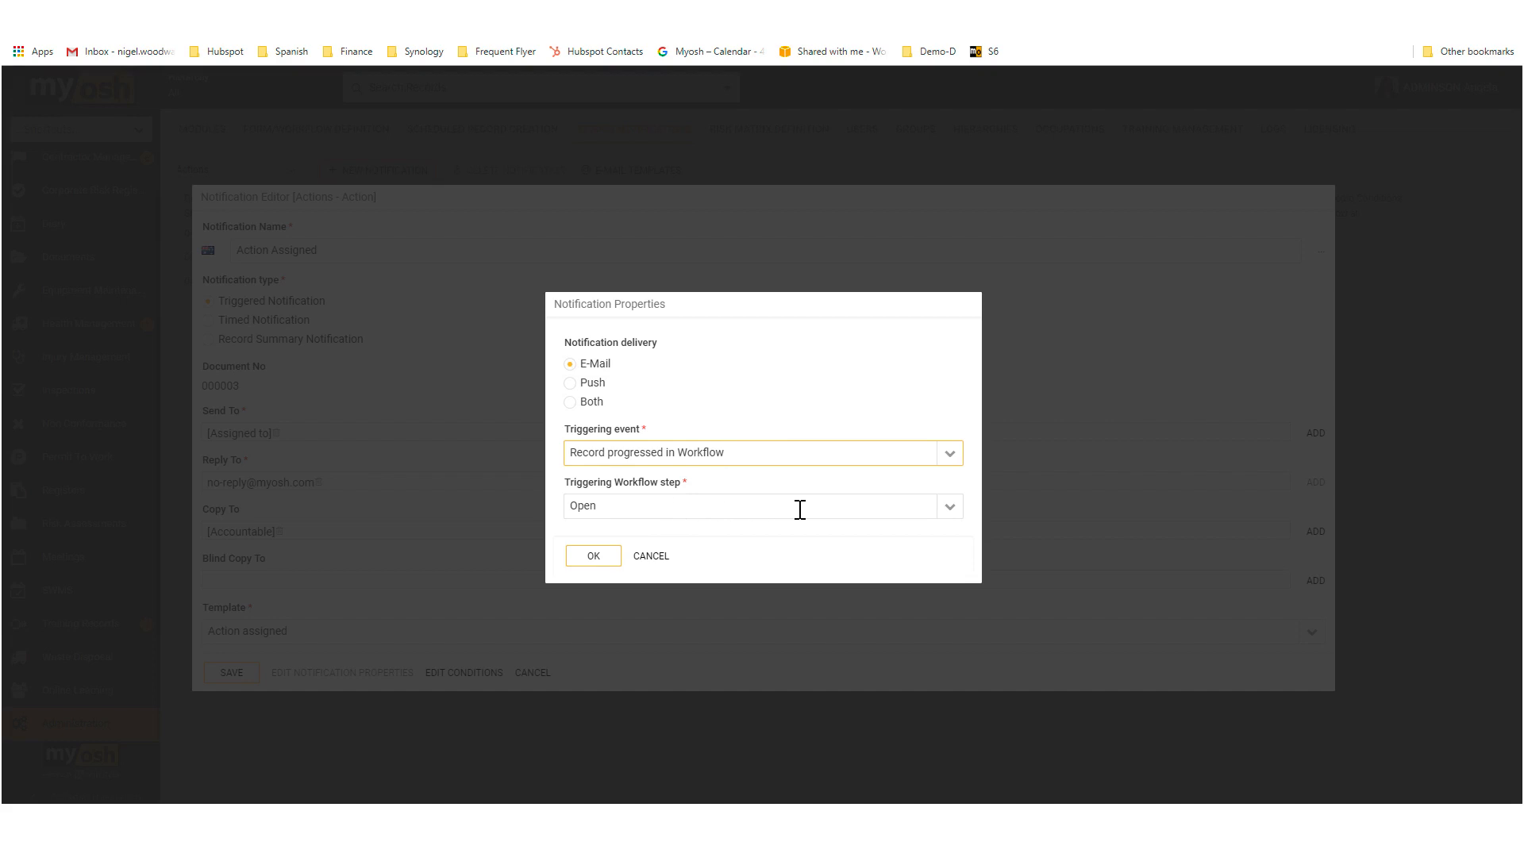
# Step: Review the available triggering workflow steps, and cancel out of the notification properties and the Action Assigned notification
pyautogui.click(950, 516)
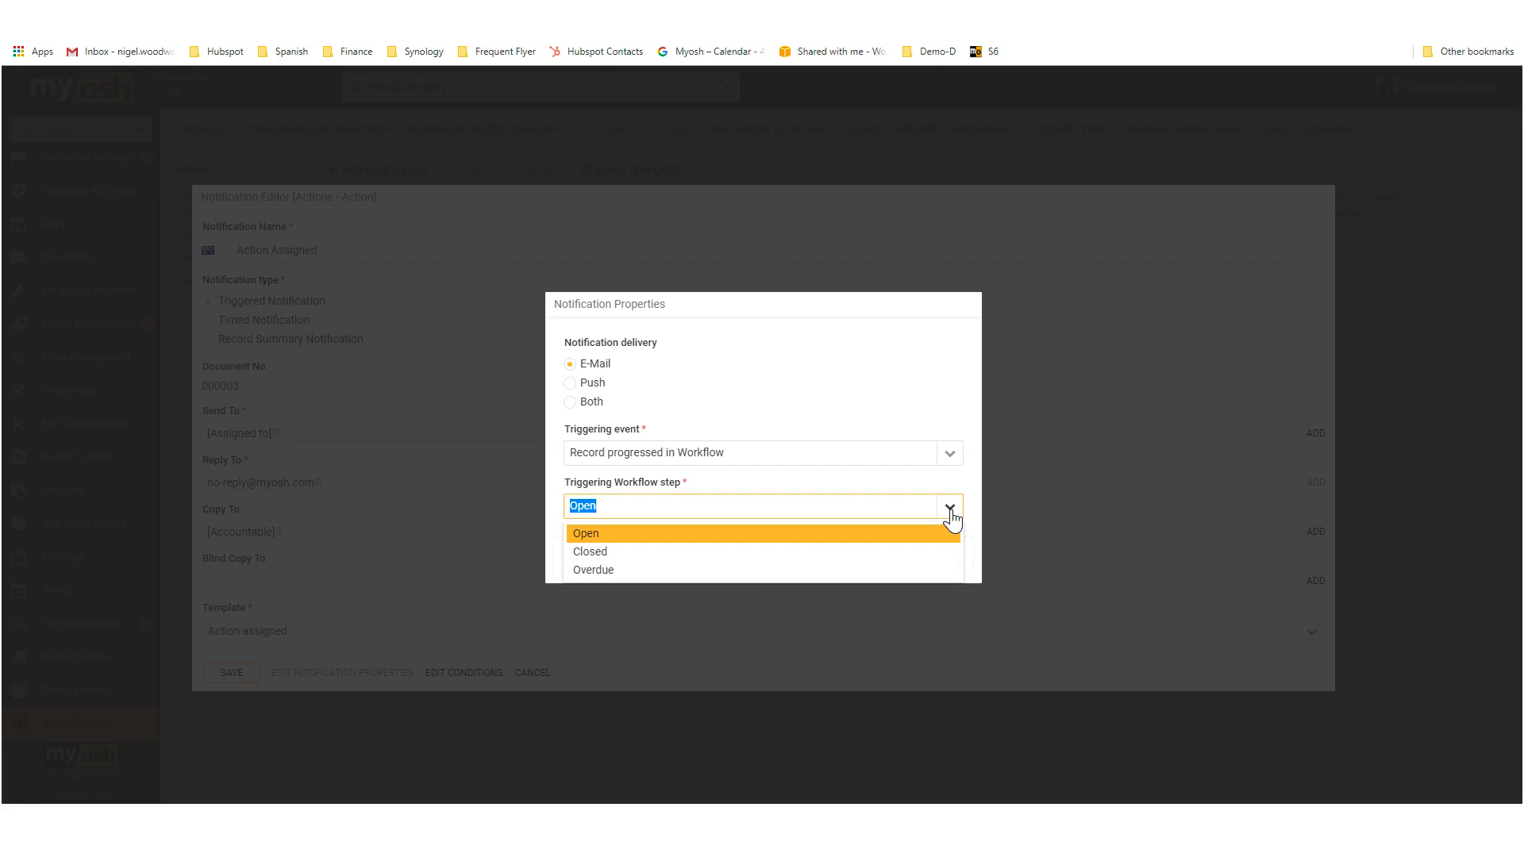
pyautogui.click(950, 516)
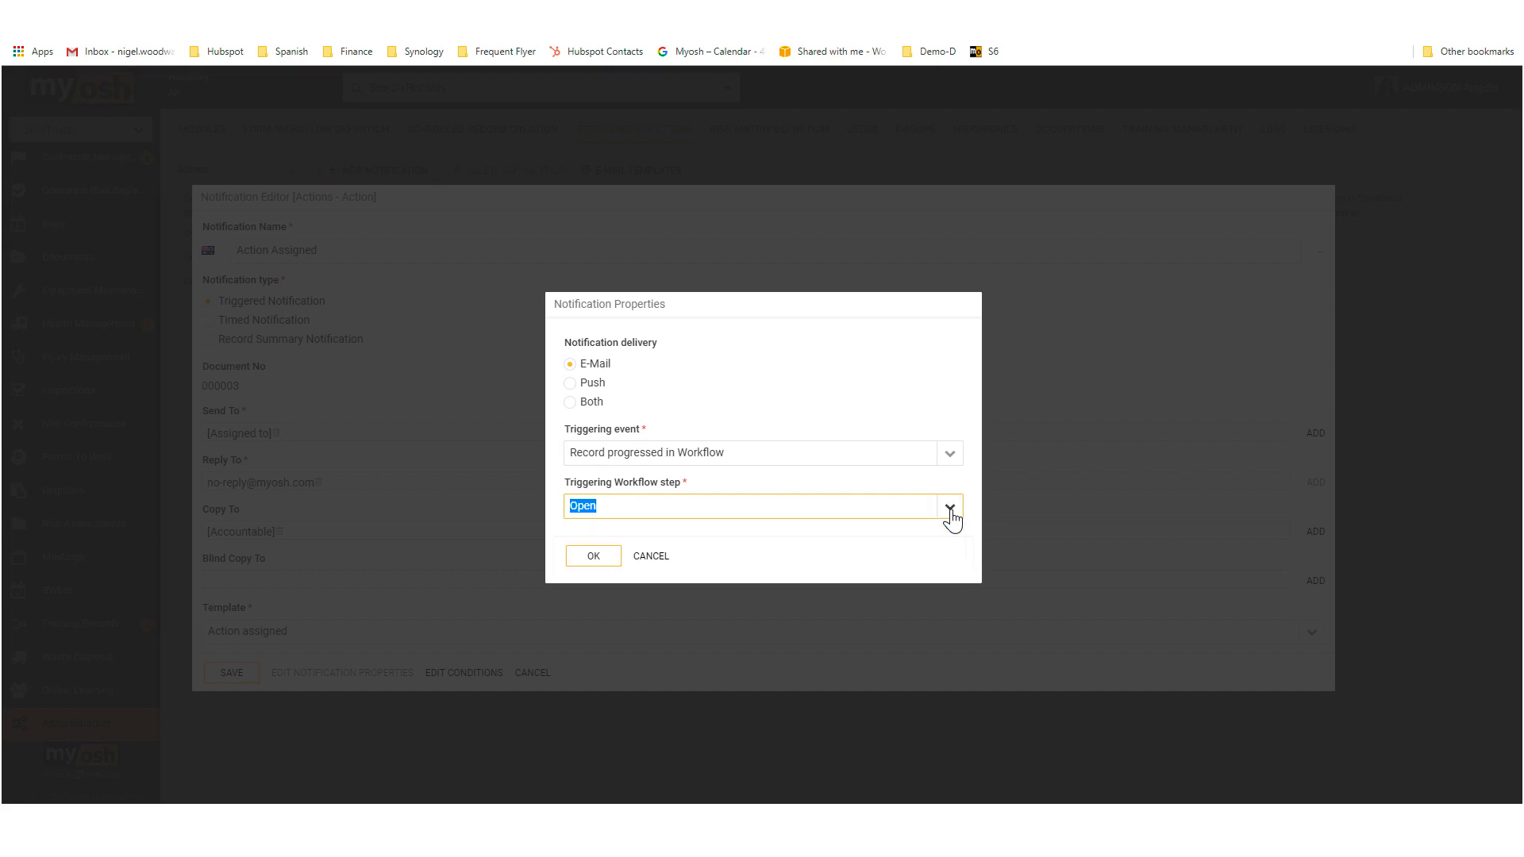
pyautogui.click(648, 558)
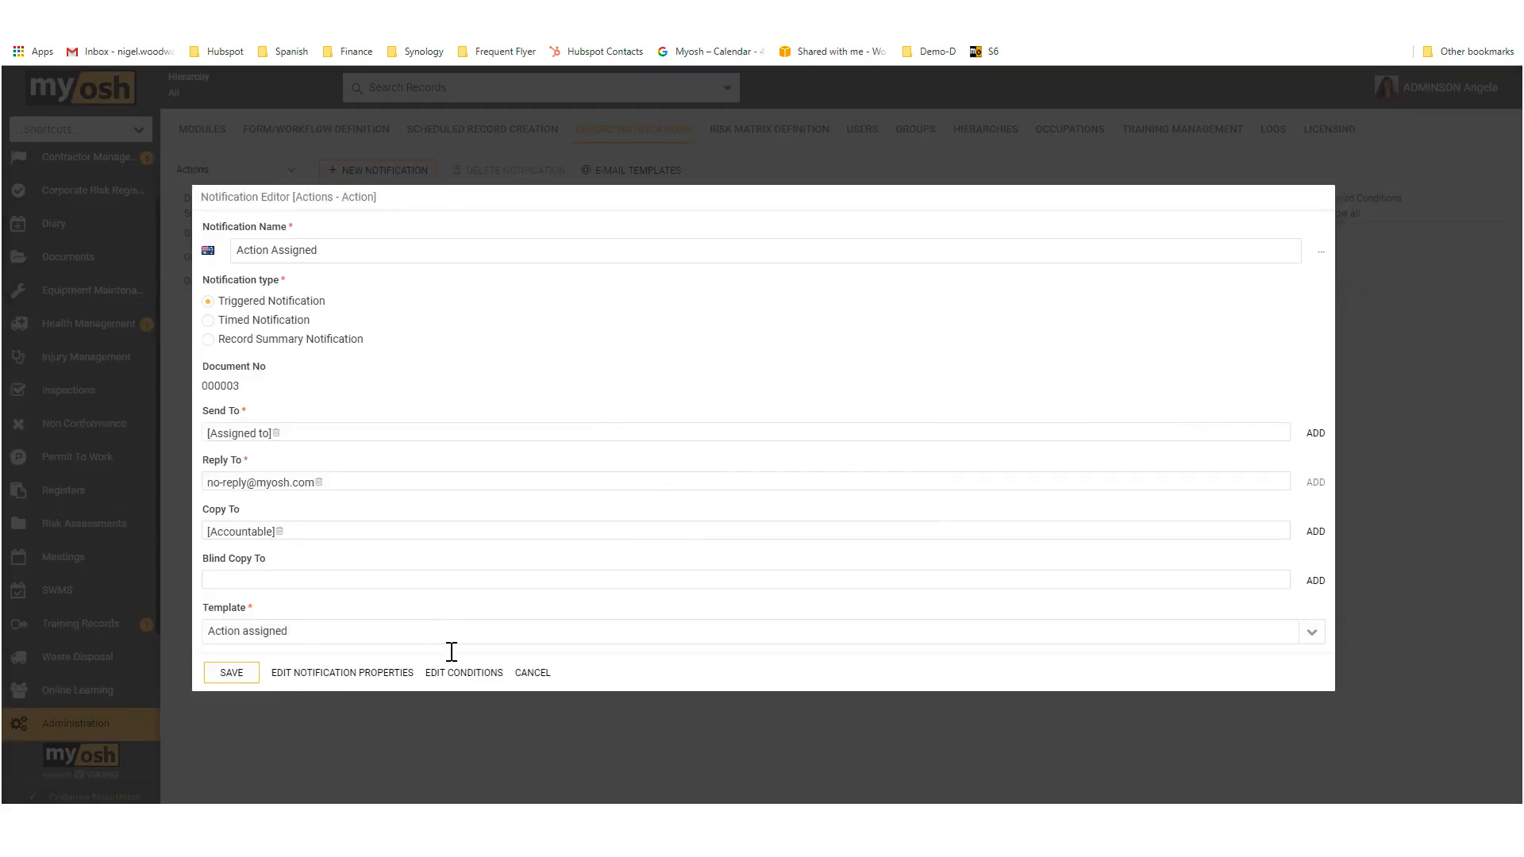
pyautogui.click(534, 673)
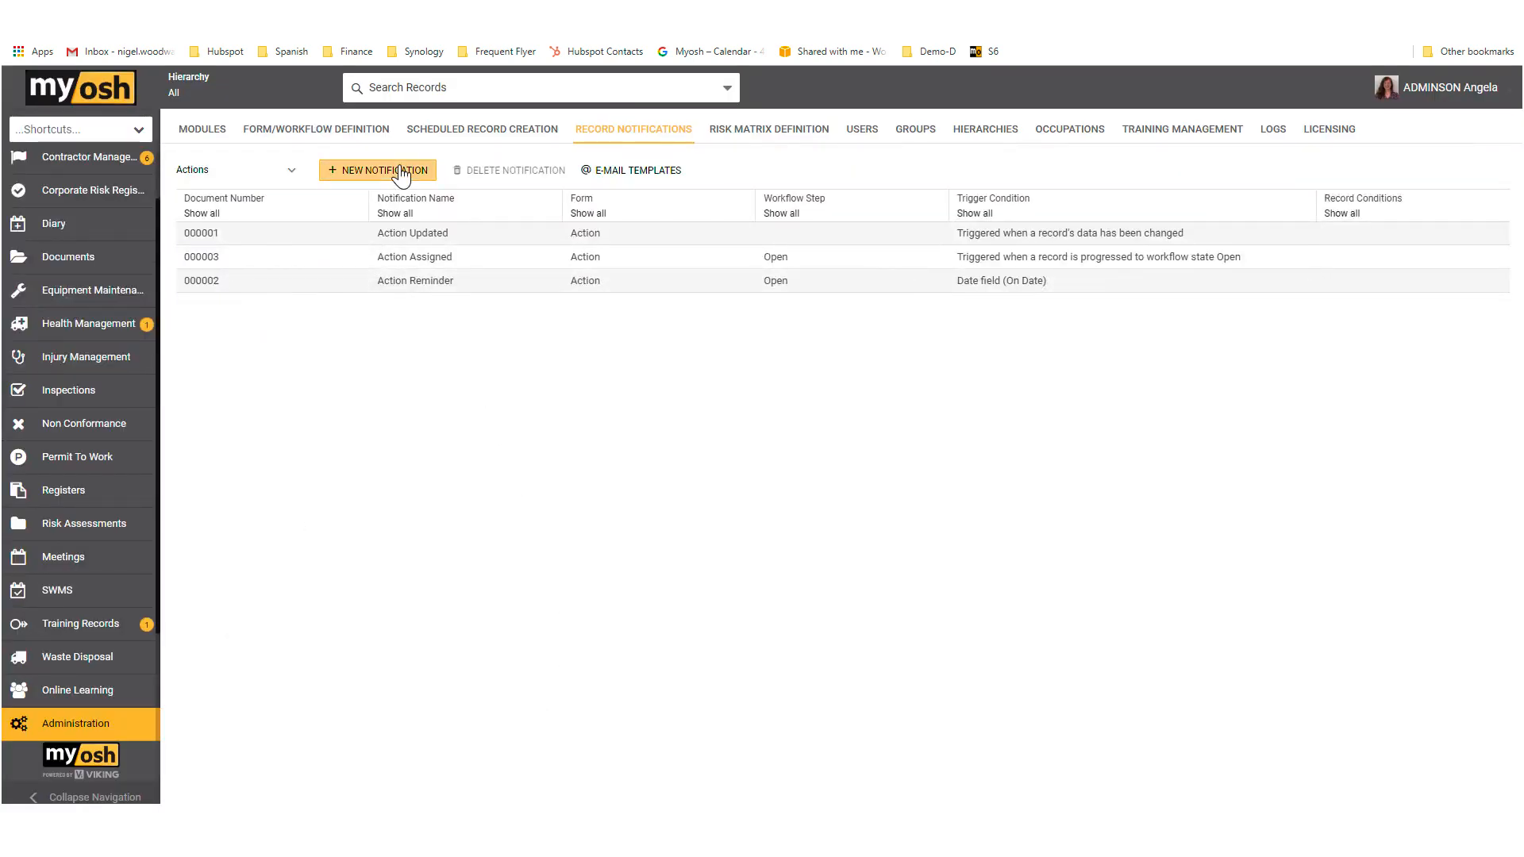
# Step: Switch the record notifications list from Actions to the Incident Reporting module
pyautogui.click(419, 288)
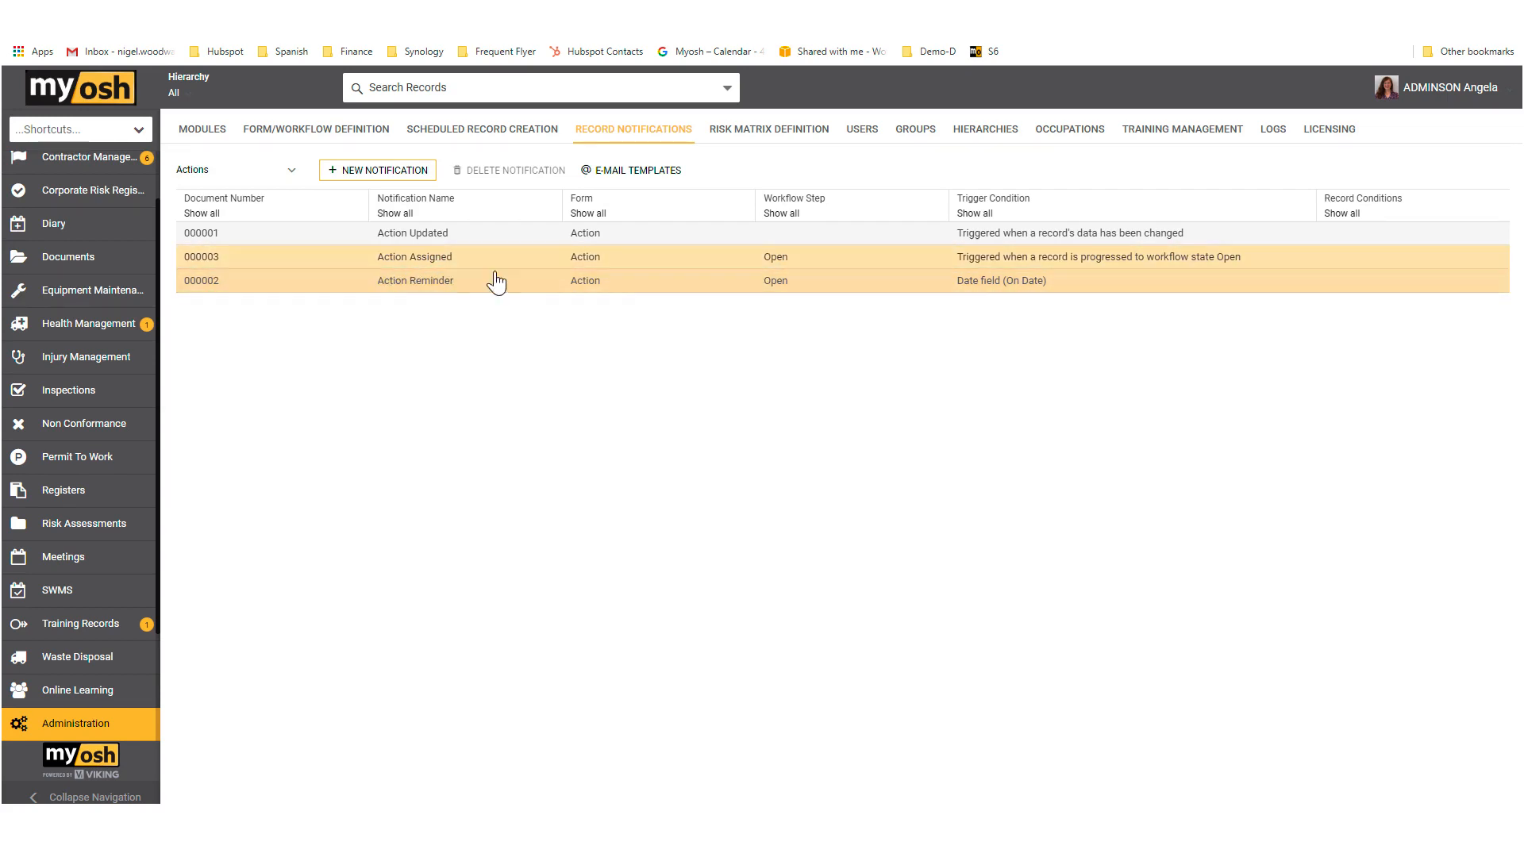
pyautogui.click(292, 173)
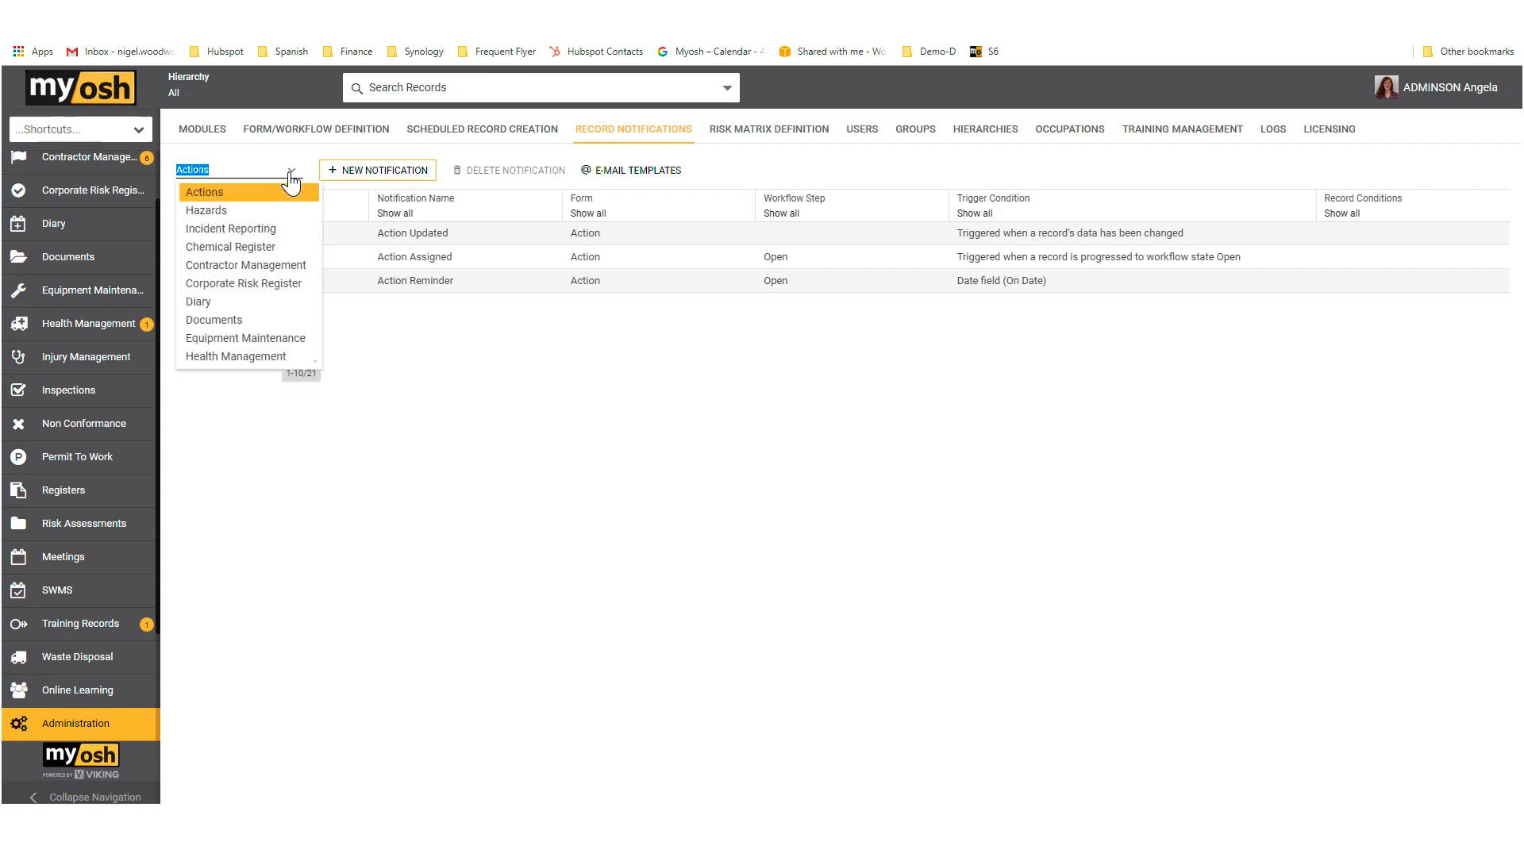
pyautogui.click(266, 230)
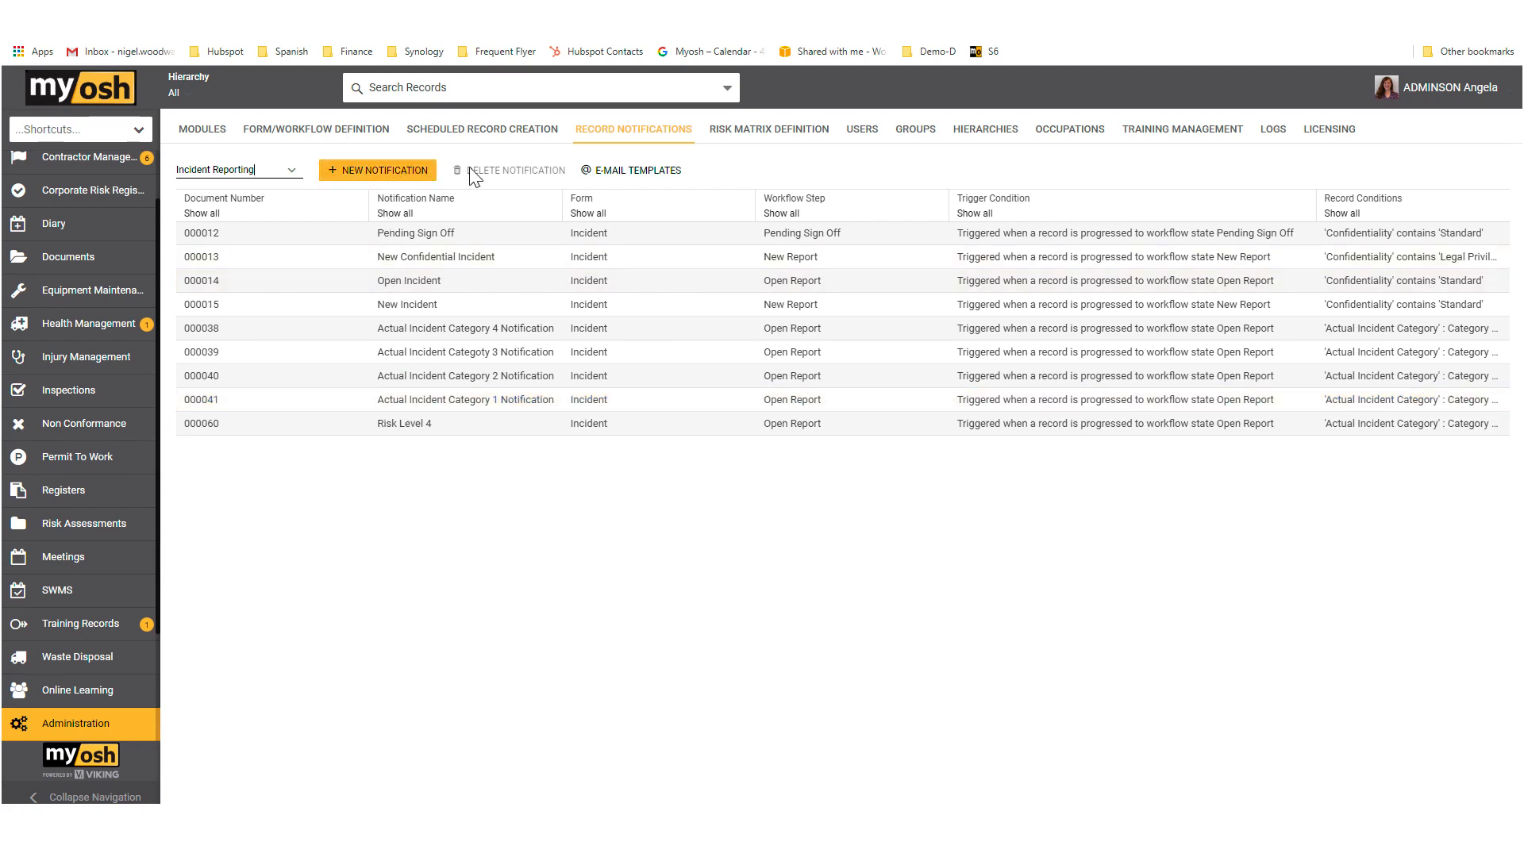
# Step: Open the risk matrix definition and view the description of the Catastrophic consequence
pyautogui.click(753, 133)
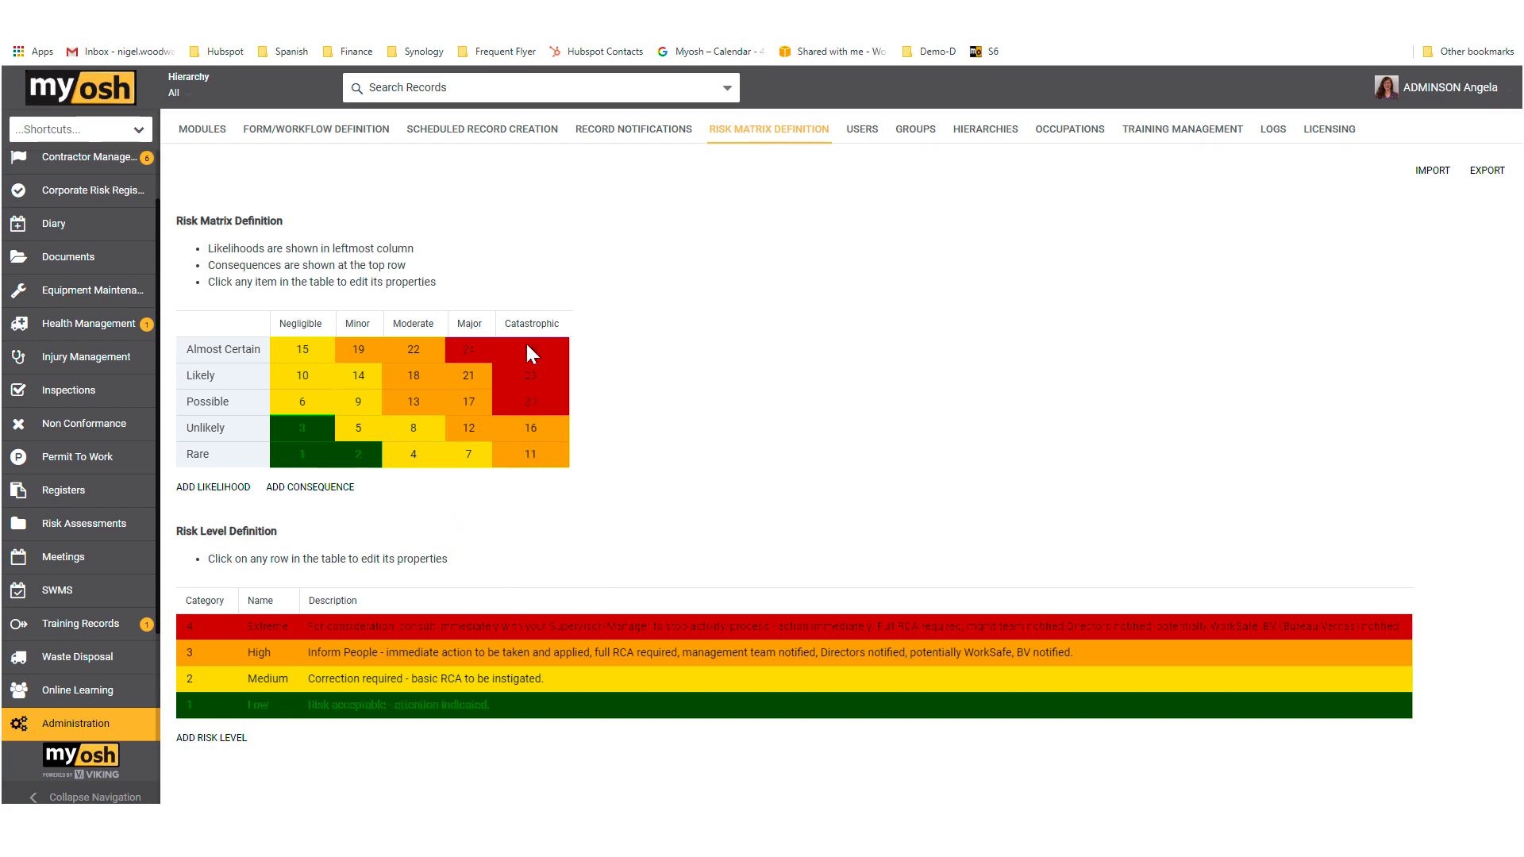
pyautogui.moveTo(528, 351)
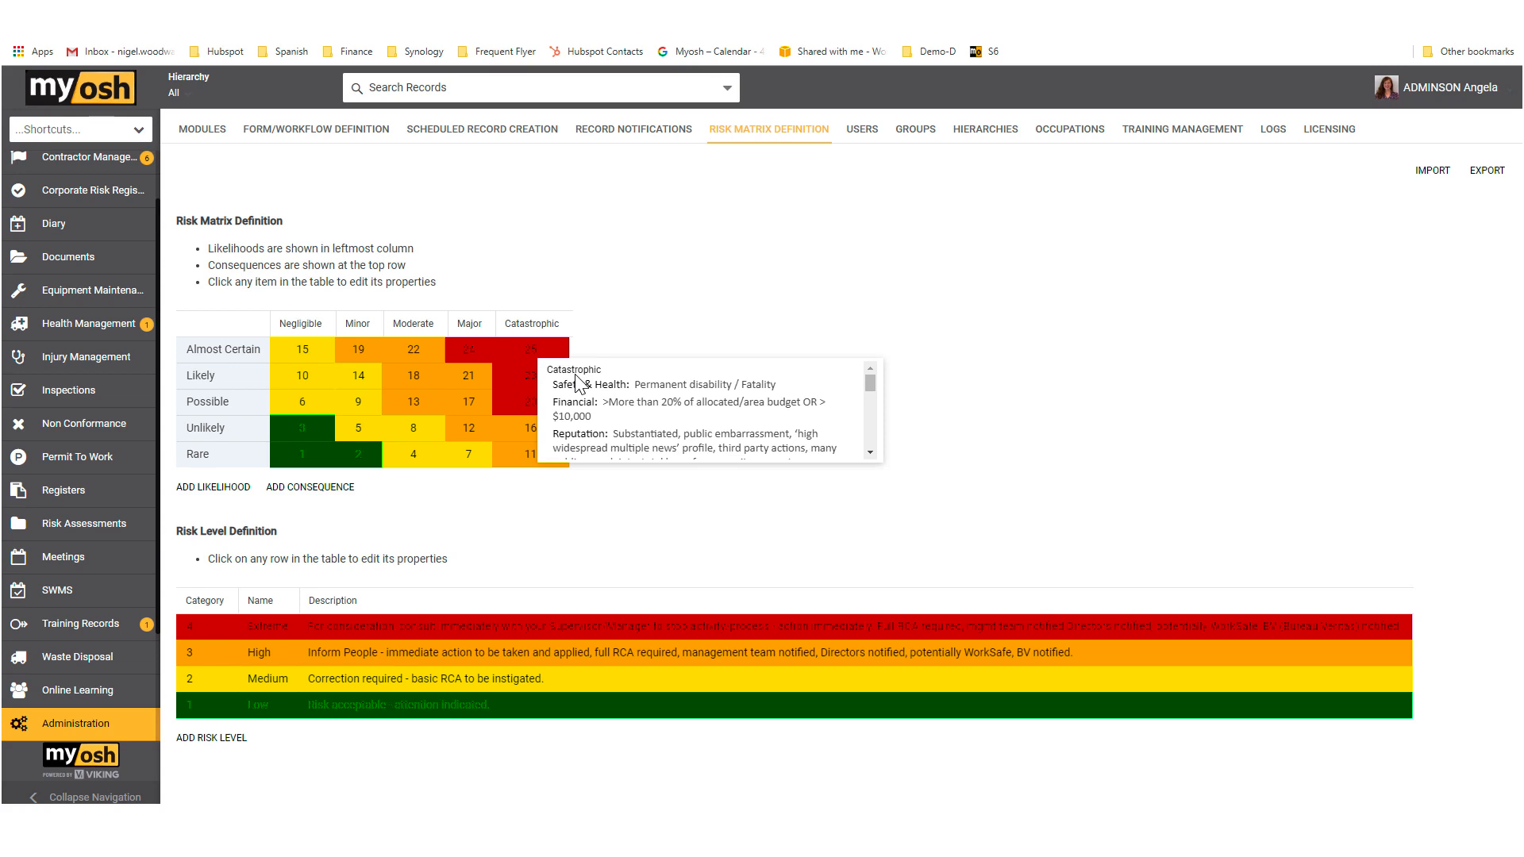
pyautogui.scroll(-5, 583, 397)
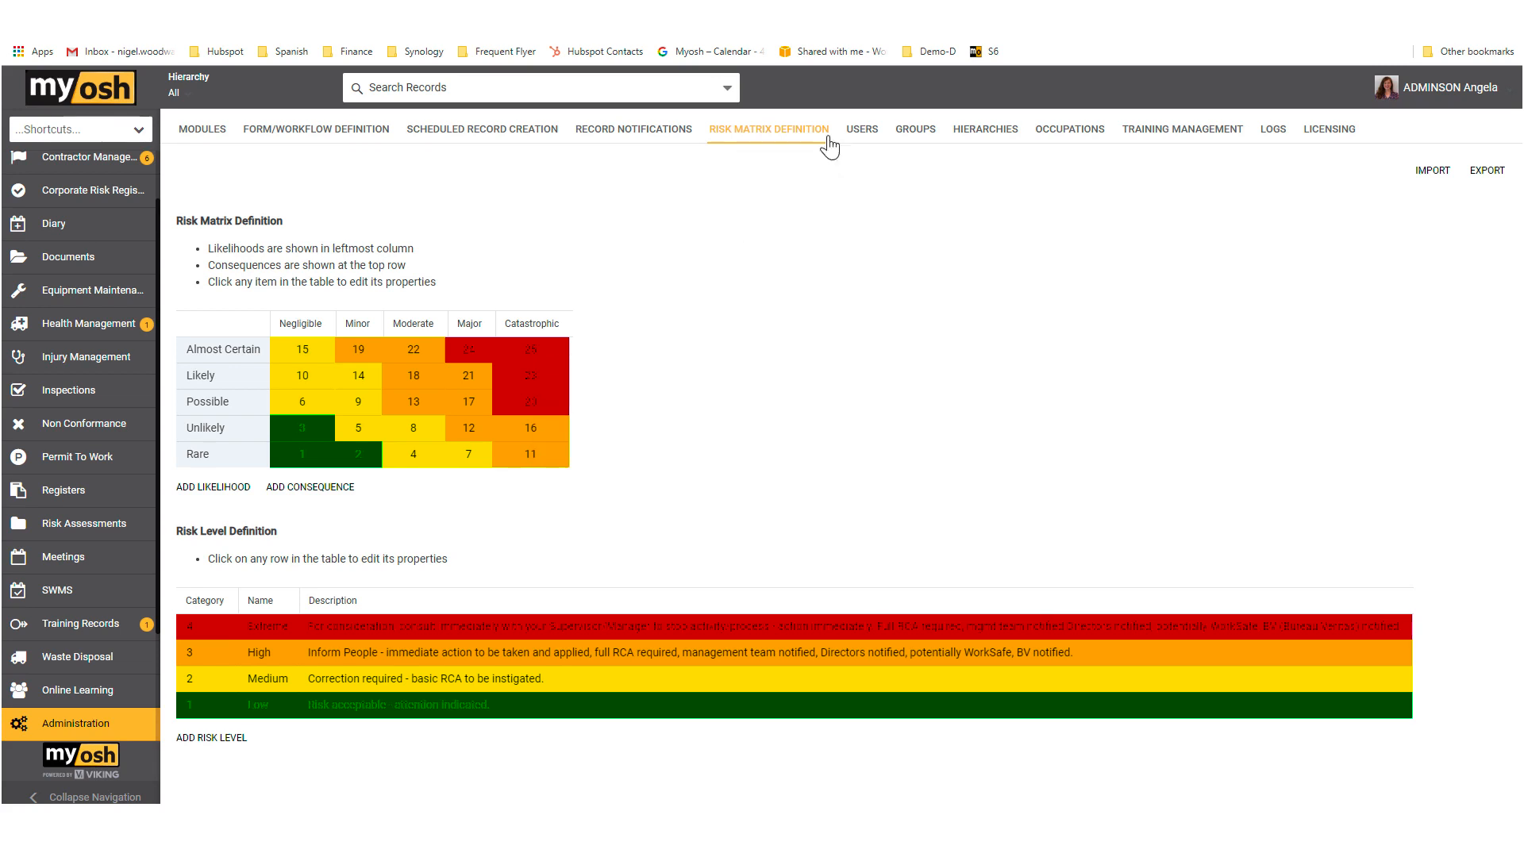
# Step: Show the user list and open the account of the Facilities Manager who belongs to Department Managers and Users
pyautogui.click(864, 133)
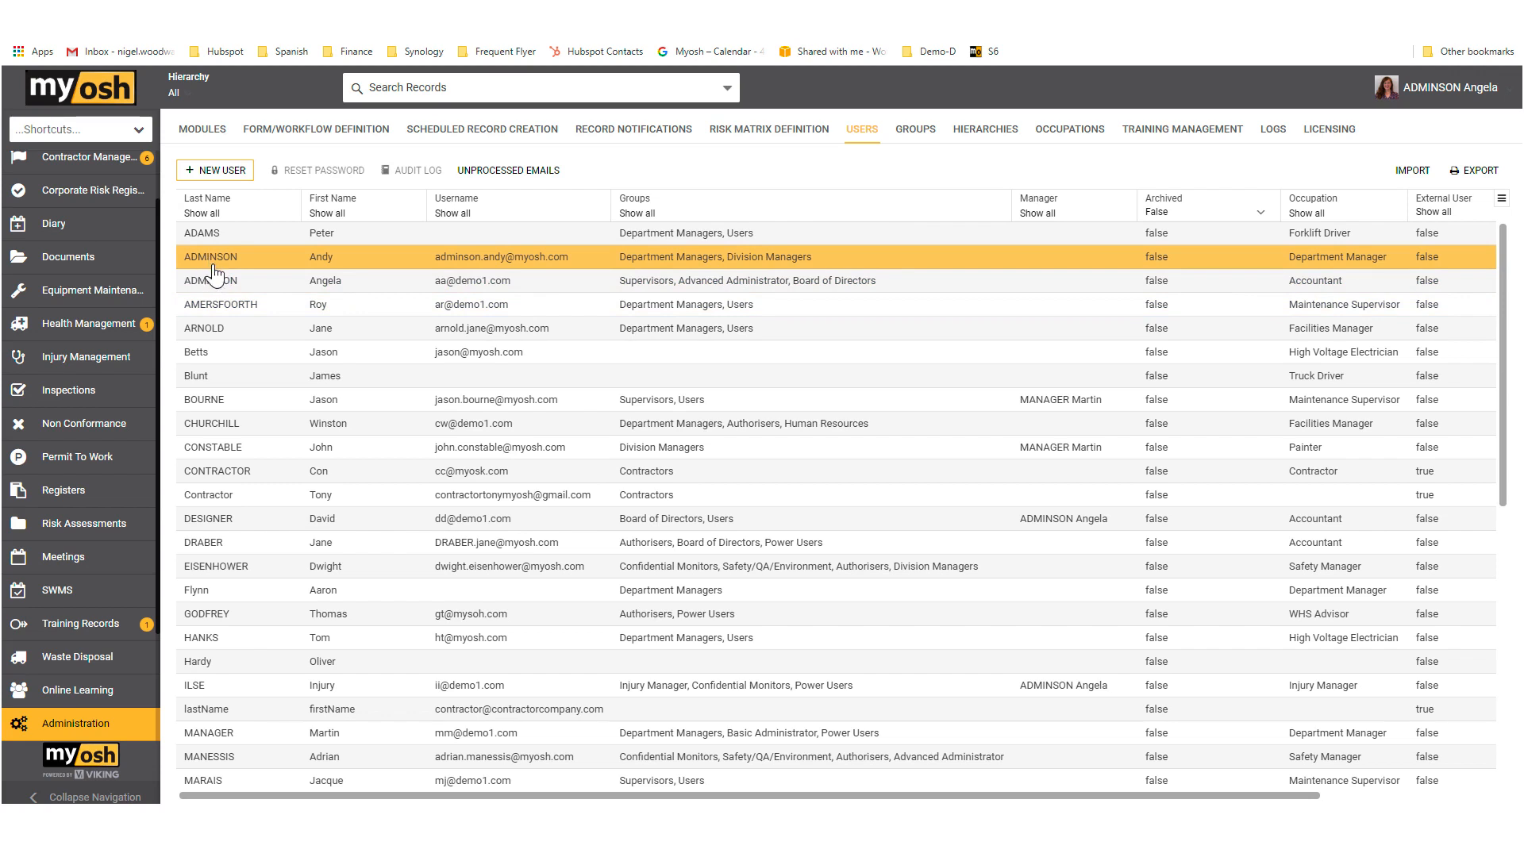
pyautogui.click(213, 338)
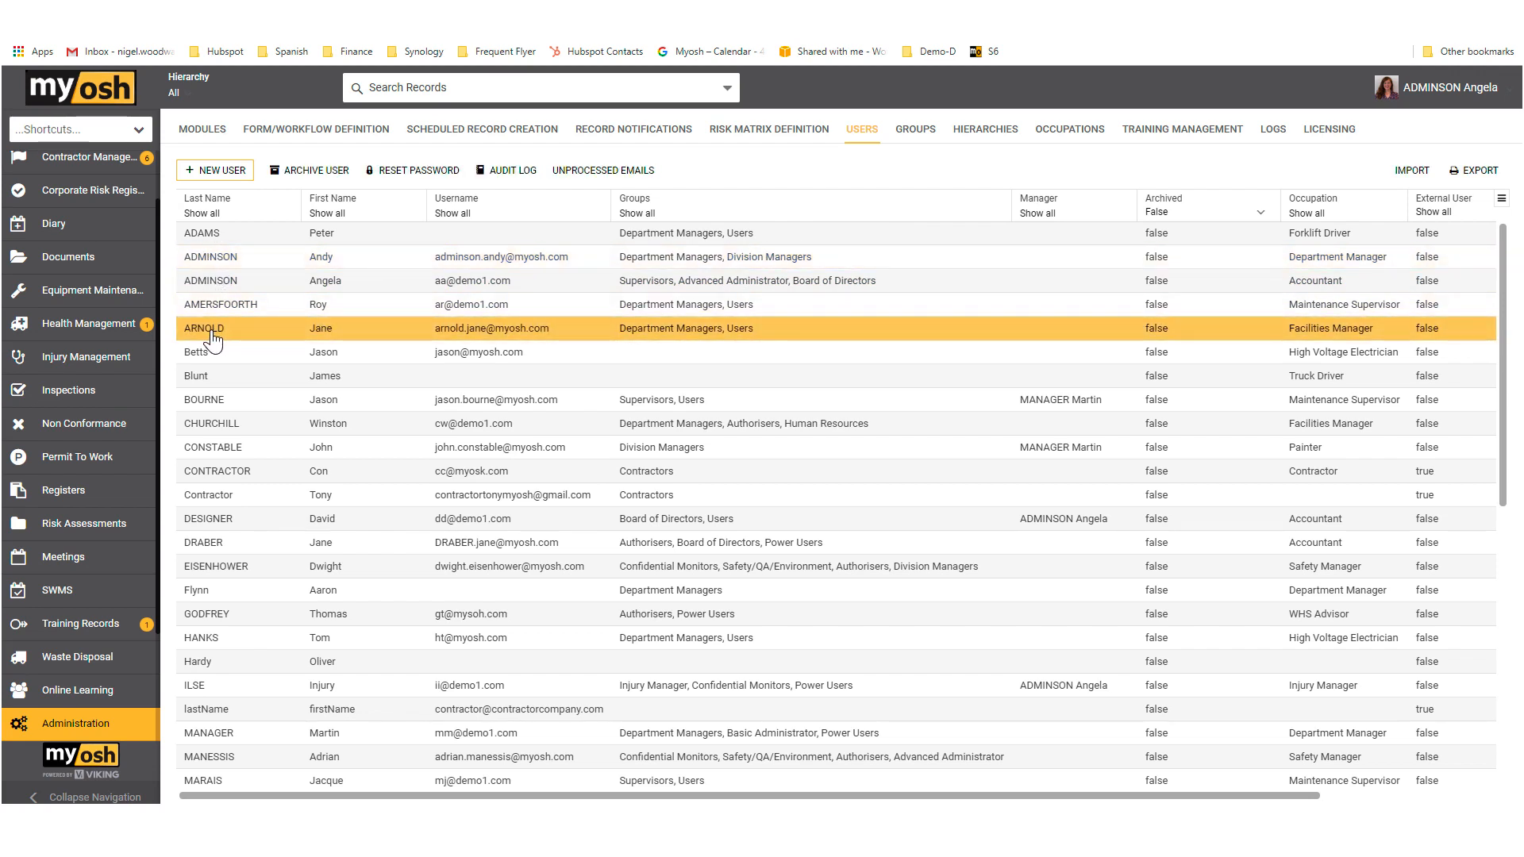
pyautogui.doubleClick(213, 339)
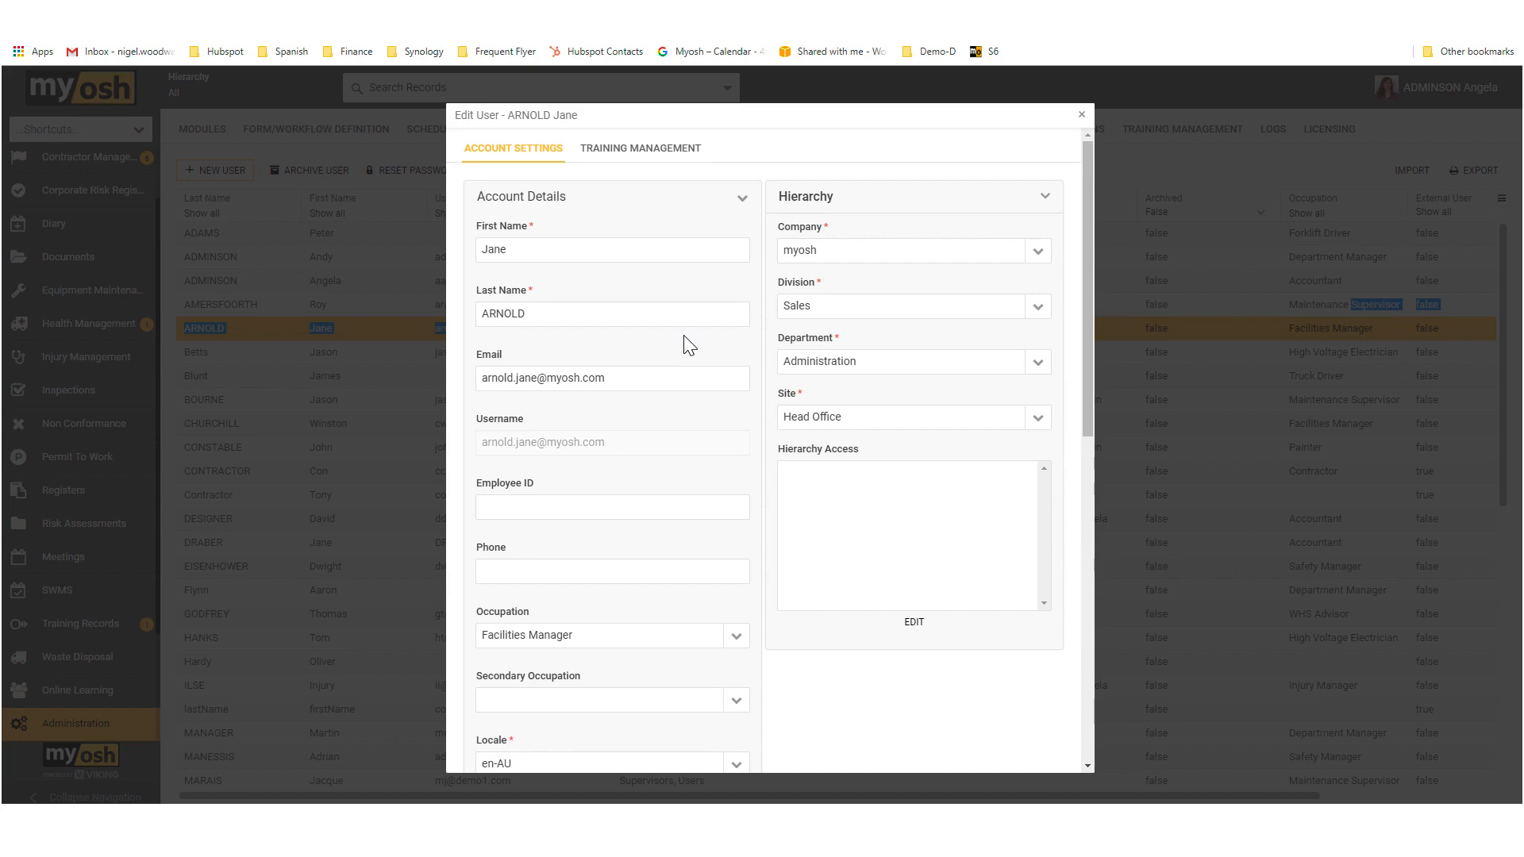
# Step: Review the user's account details and add the Basic Administrator group to the account
pyautogui.scroll(-1, 689, 346)
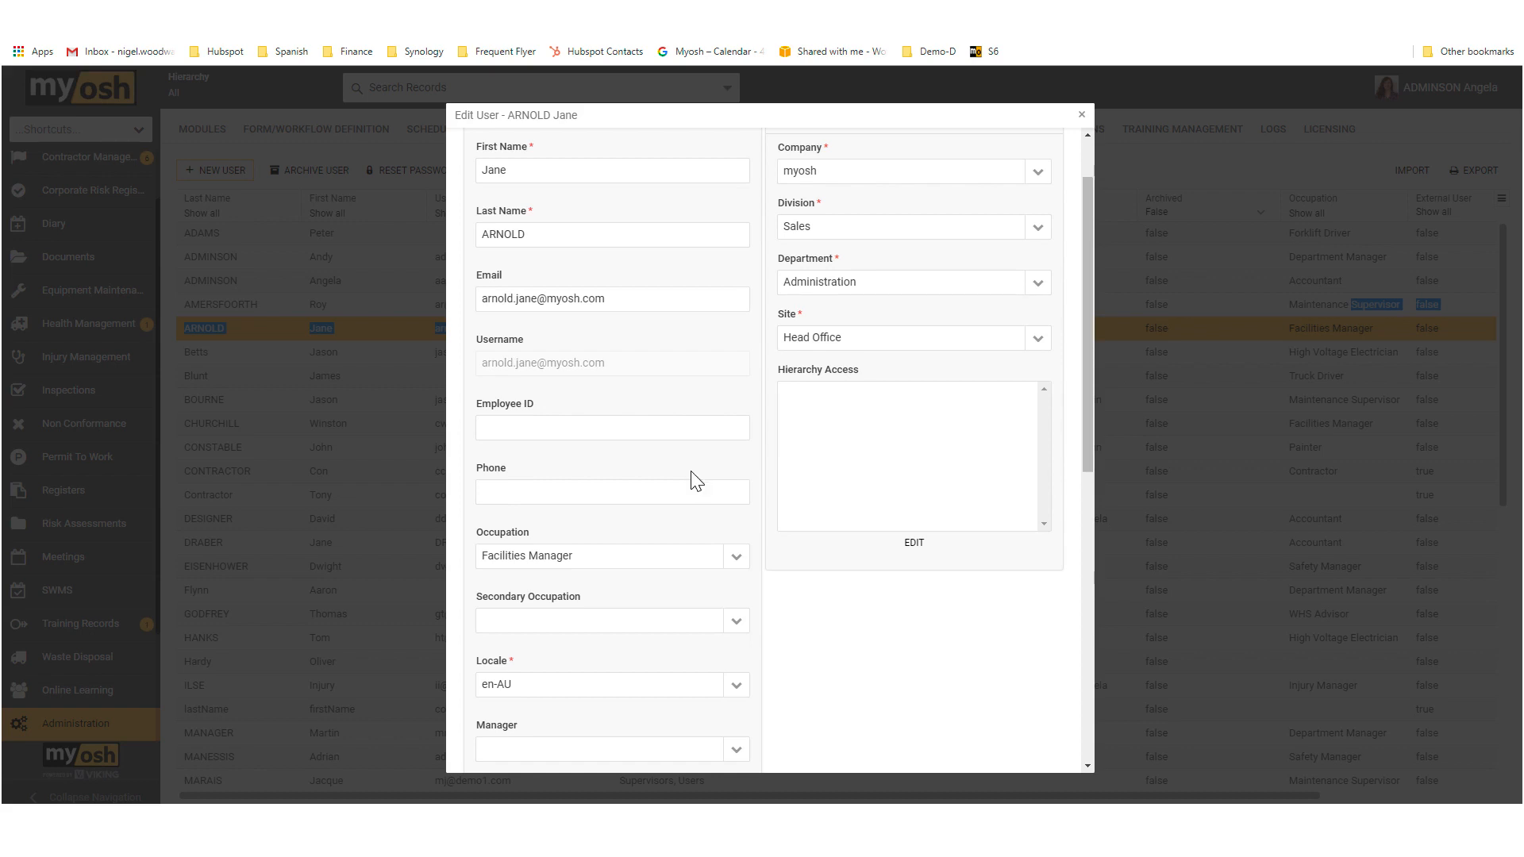
pyautogui.scroll(-5, 698, 486)
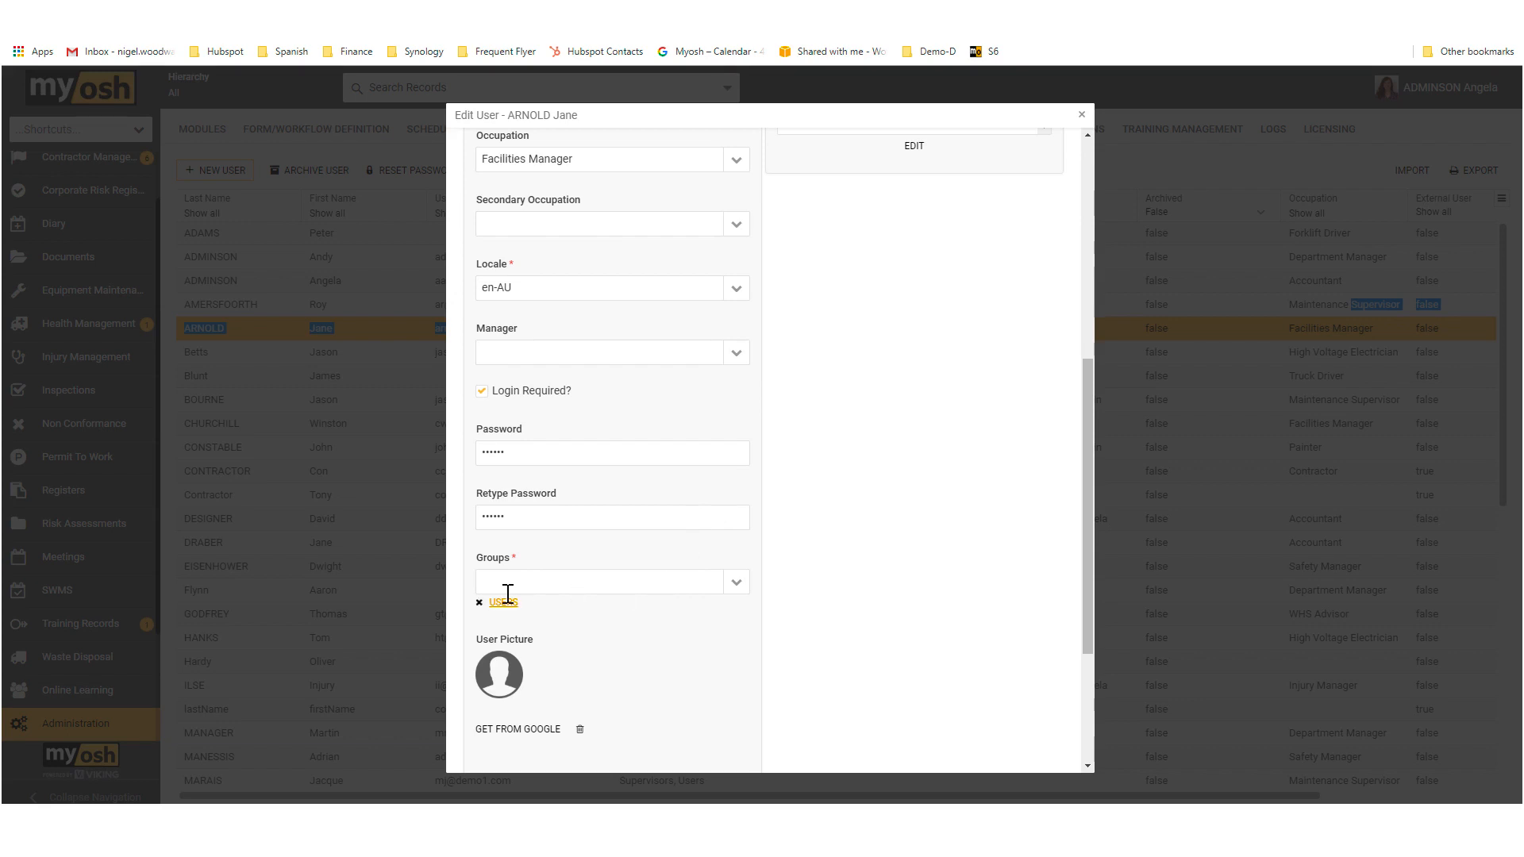
pyautogui.scroll(4, 535, 466)
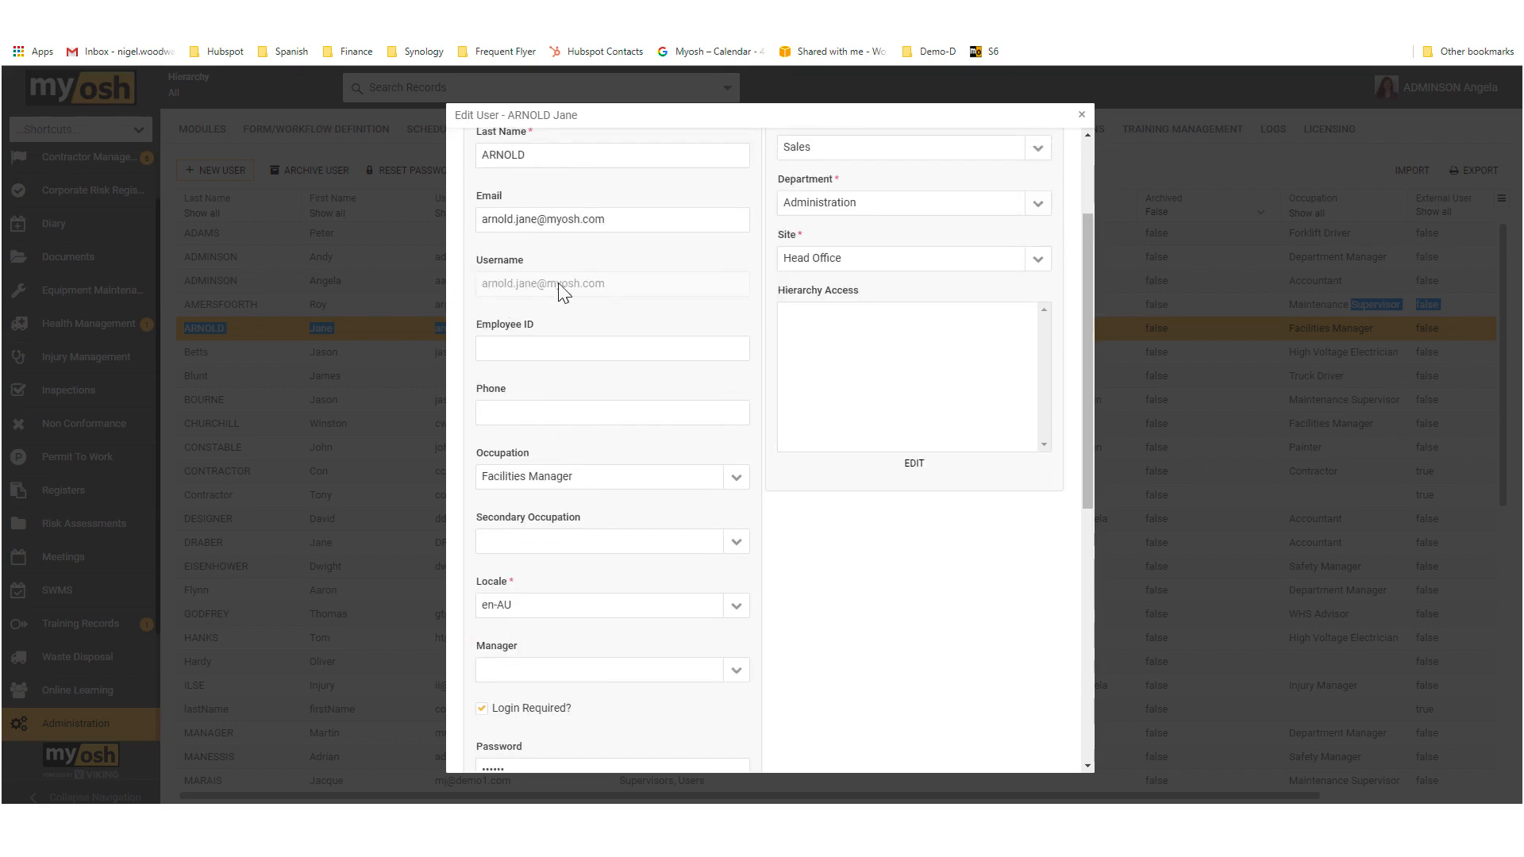
pyautogui.scroll(-1, 619, 512)
pyautogui.scroll(-4, 620, 512)
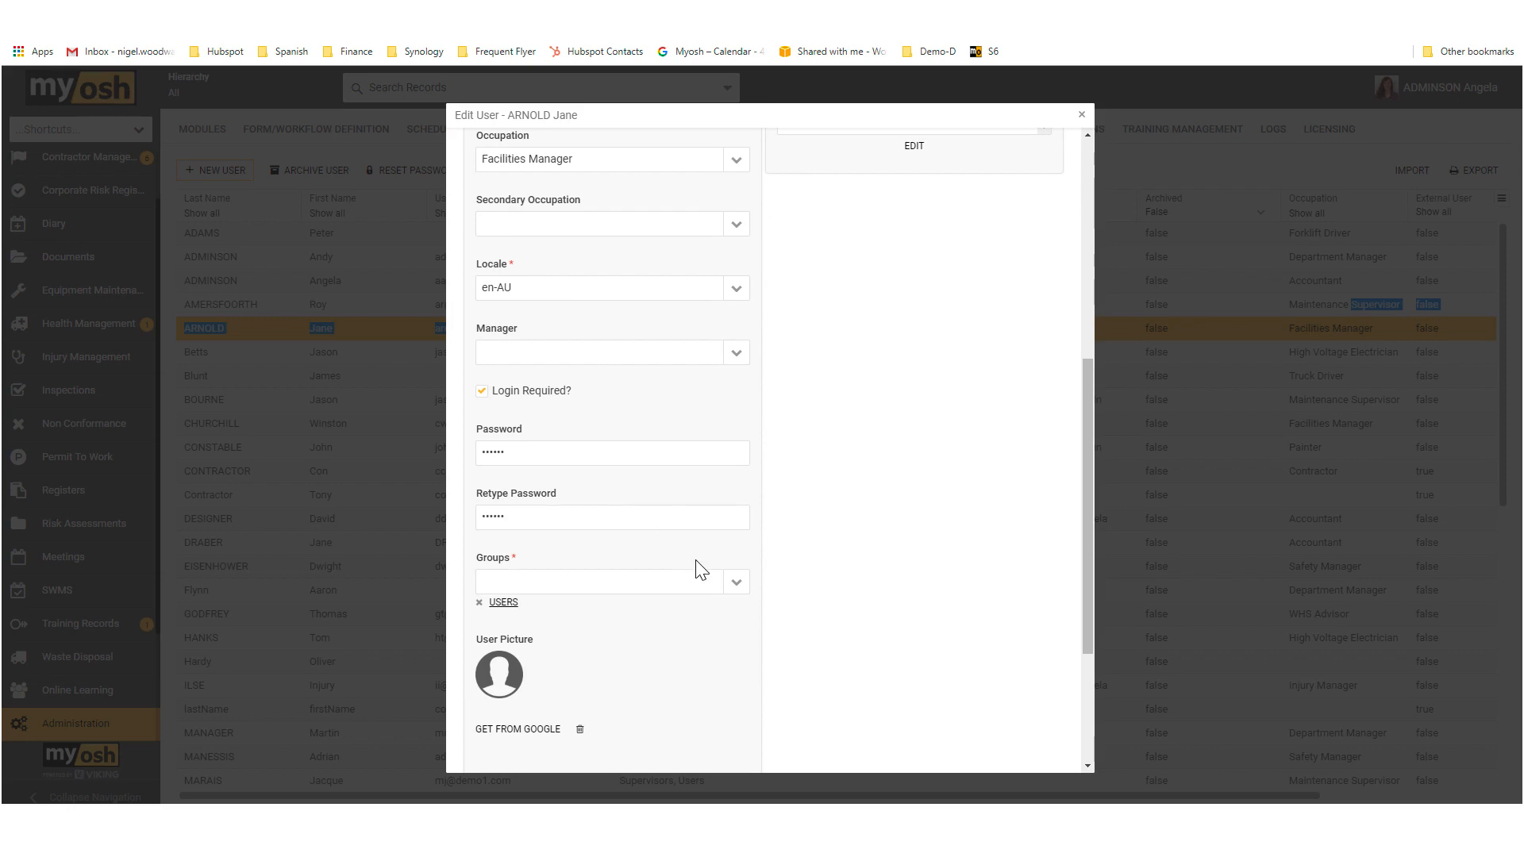
pyautogui.click(737, 591)
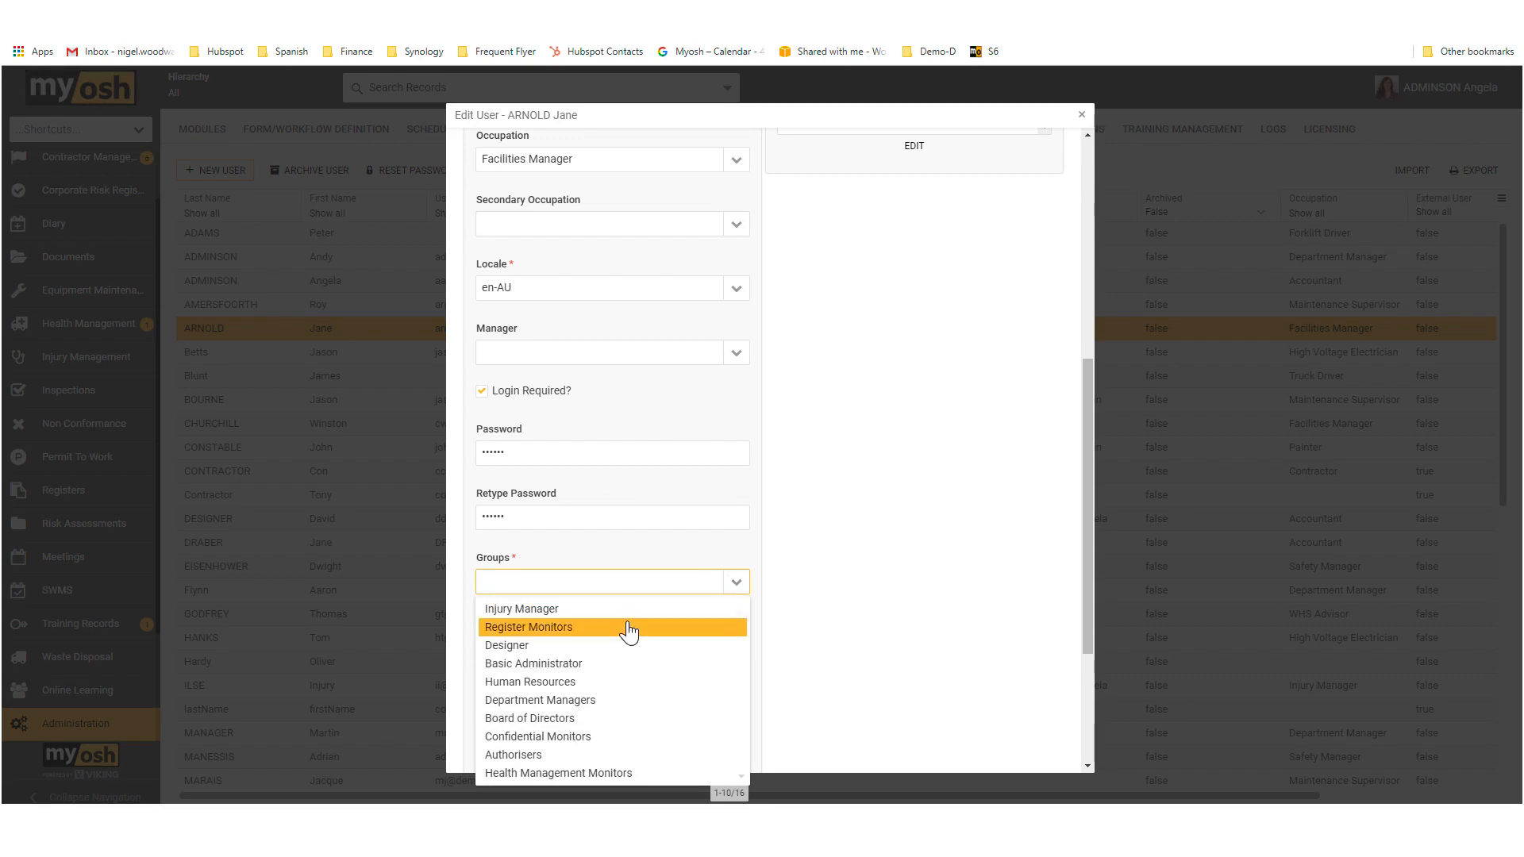
pyautogui.click(576, 667)
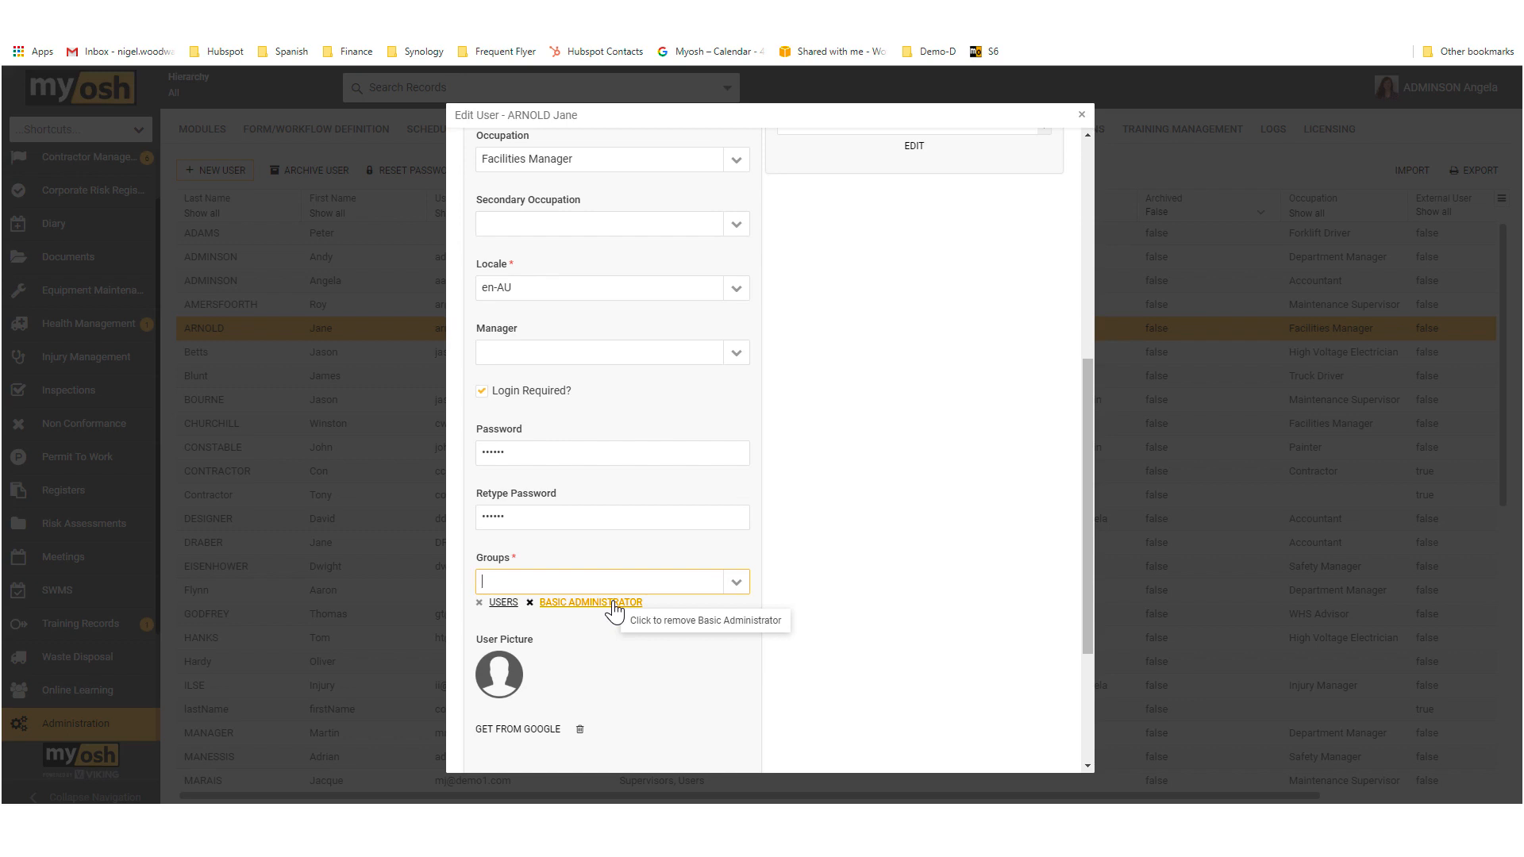
# Step: Give the user hierarchy access to the Production and Sales divisions
pyautogui.scroll(4, 874, 573)
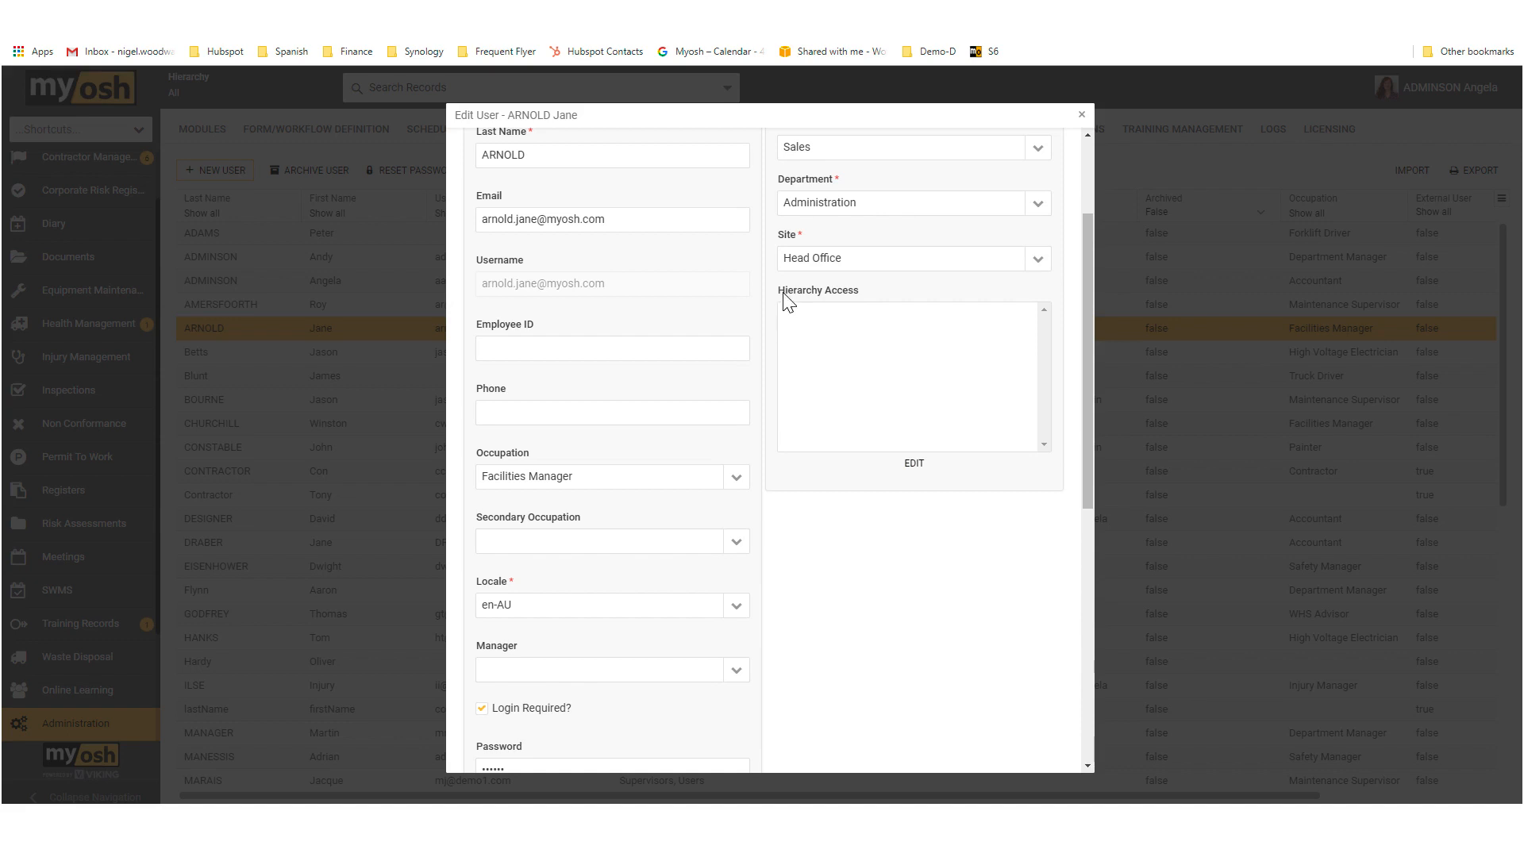
pyautogui.moveTo(786, 291); pyautogui.dragTo(853, 298)
pyautogui.click(913, 468)
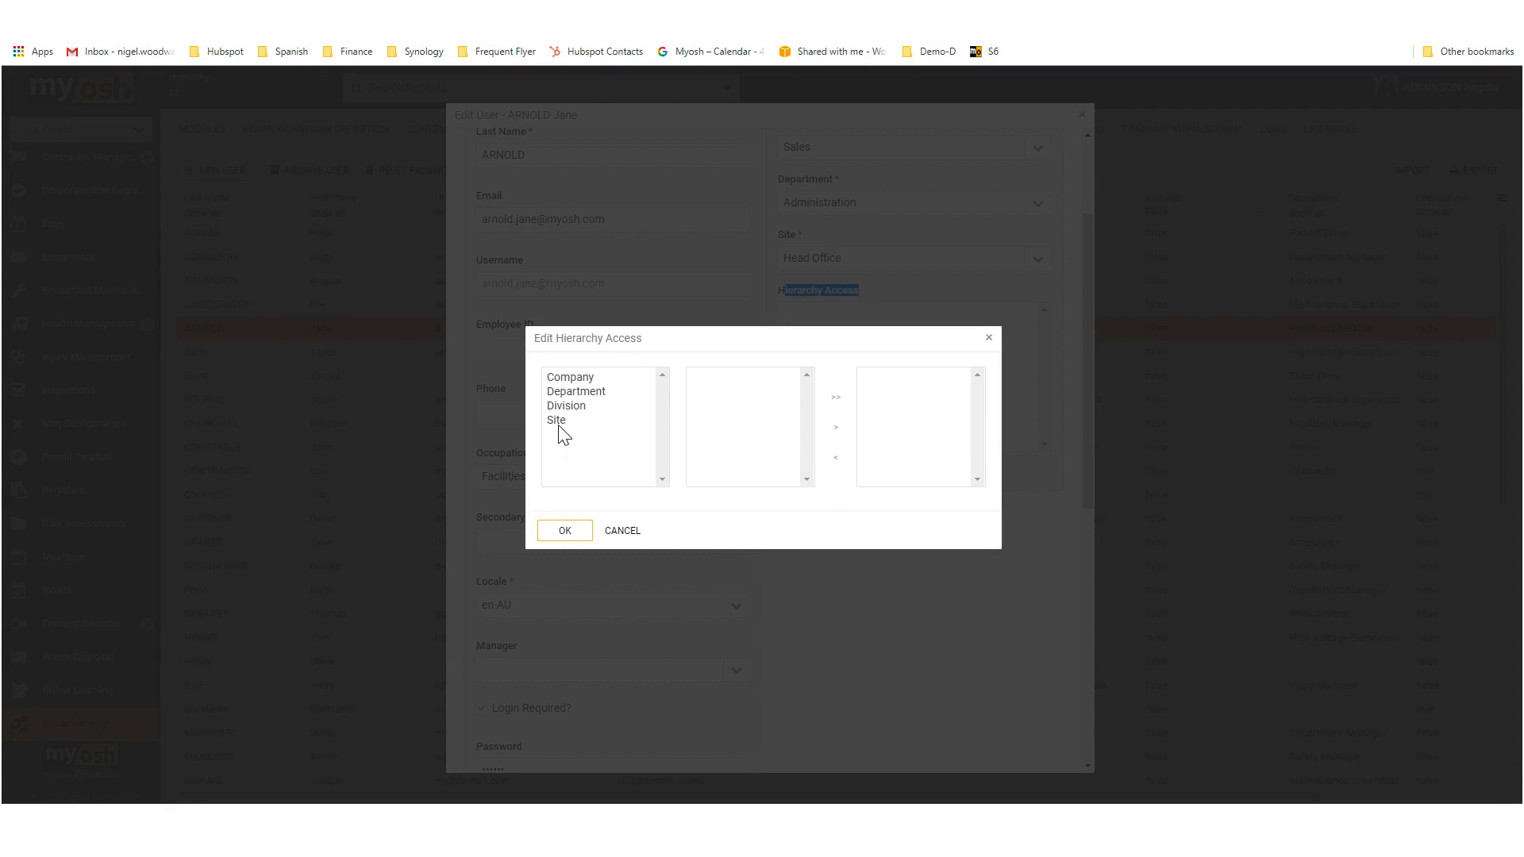
pyautogui.click(568, 406)
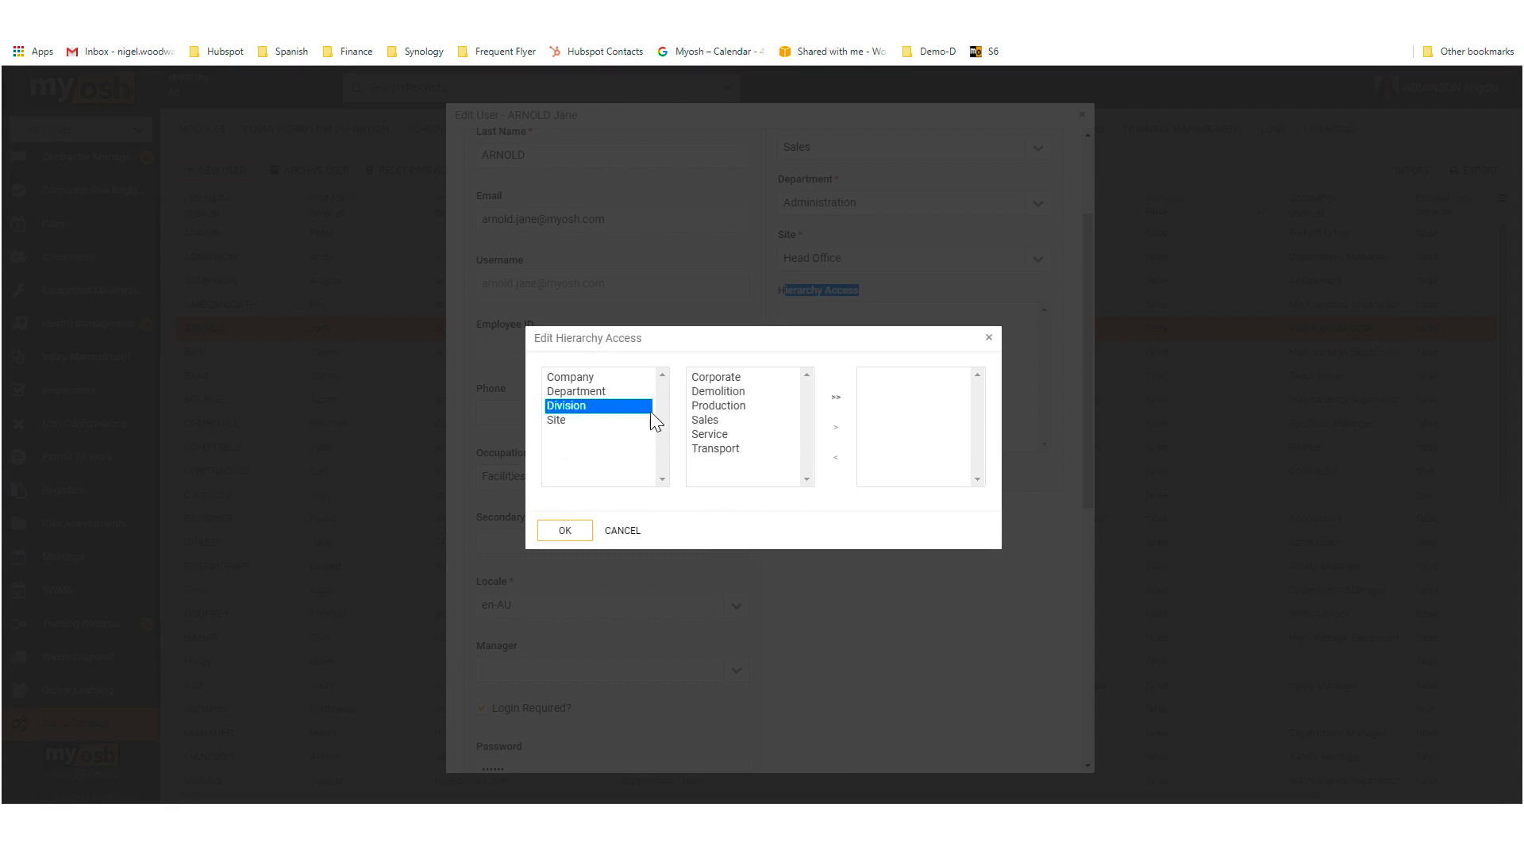
pyautogui.click(717, 407)
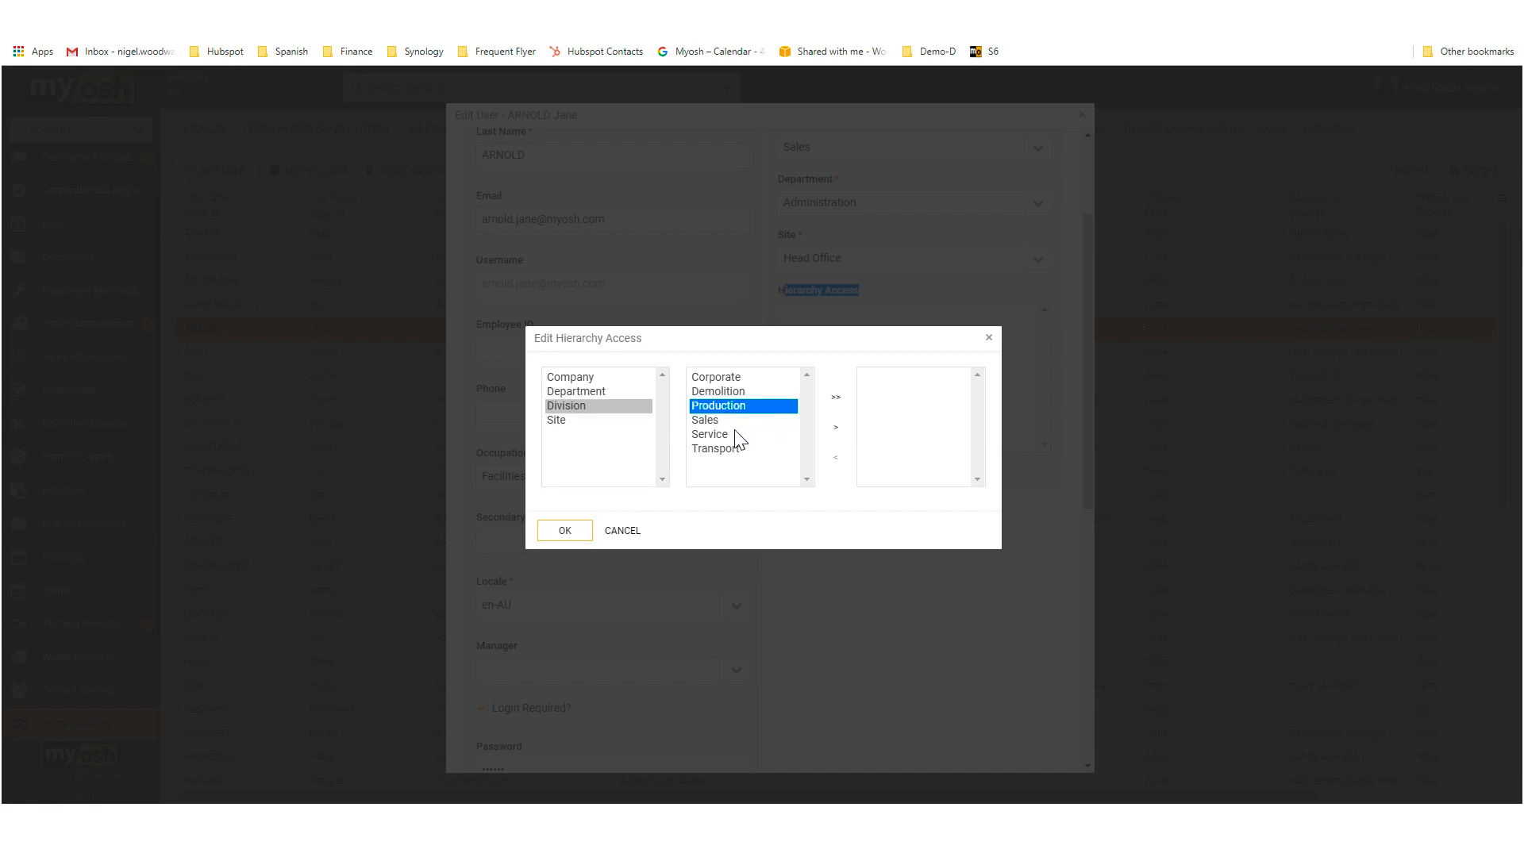
pyautogui.keyDown('ctrl'); pyautogui.click(709, 420); pyautogui.keyUp('ctrl')
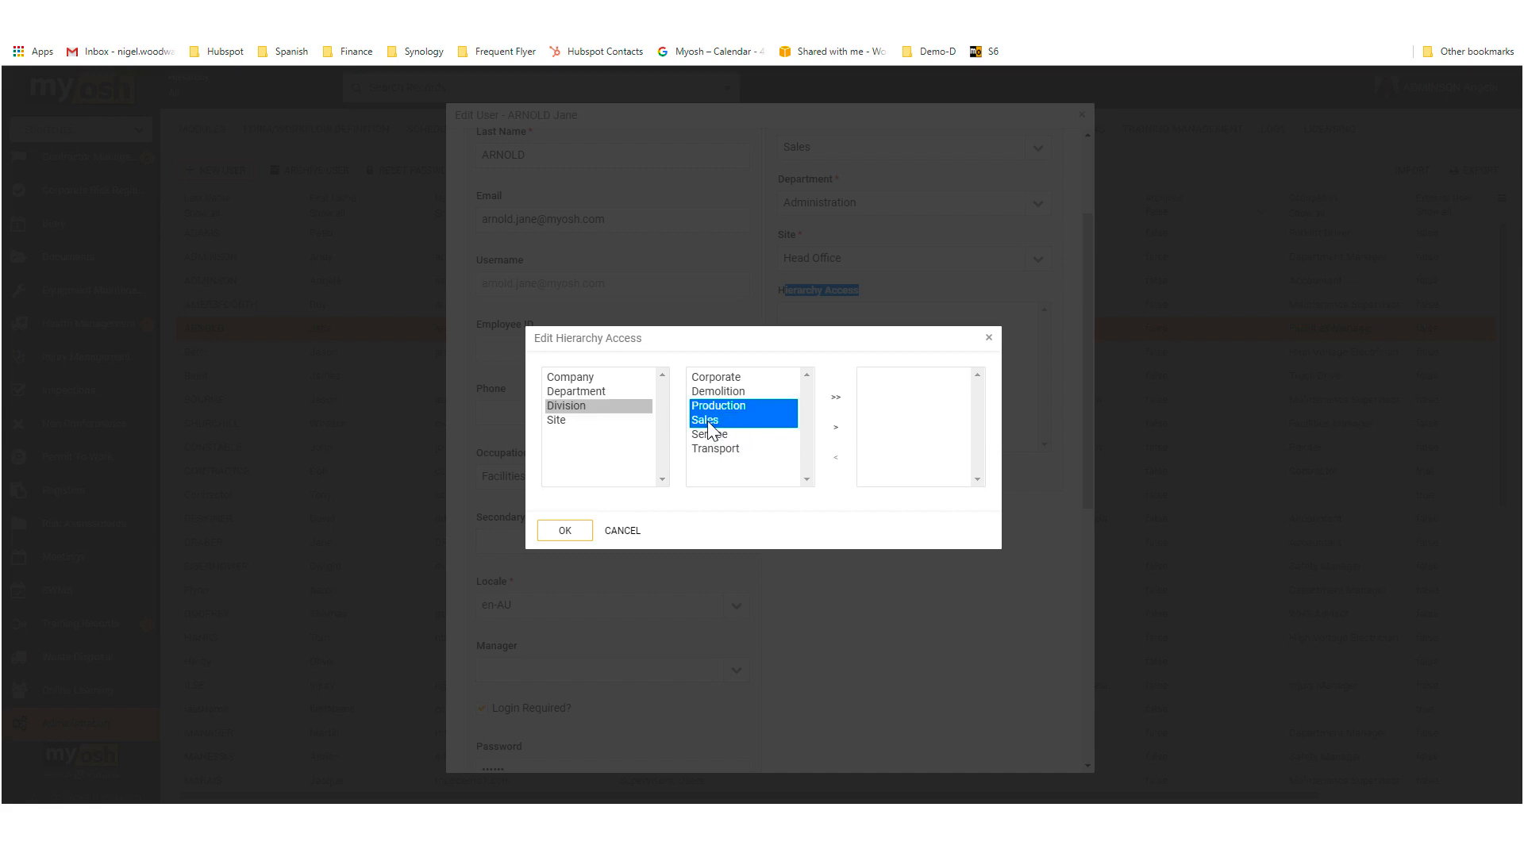
pyautogui.click(836, 429)
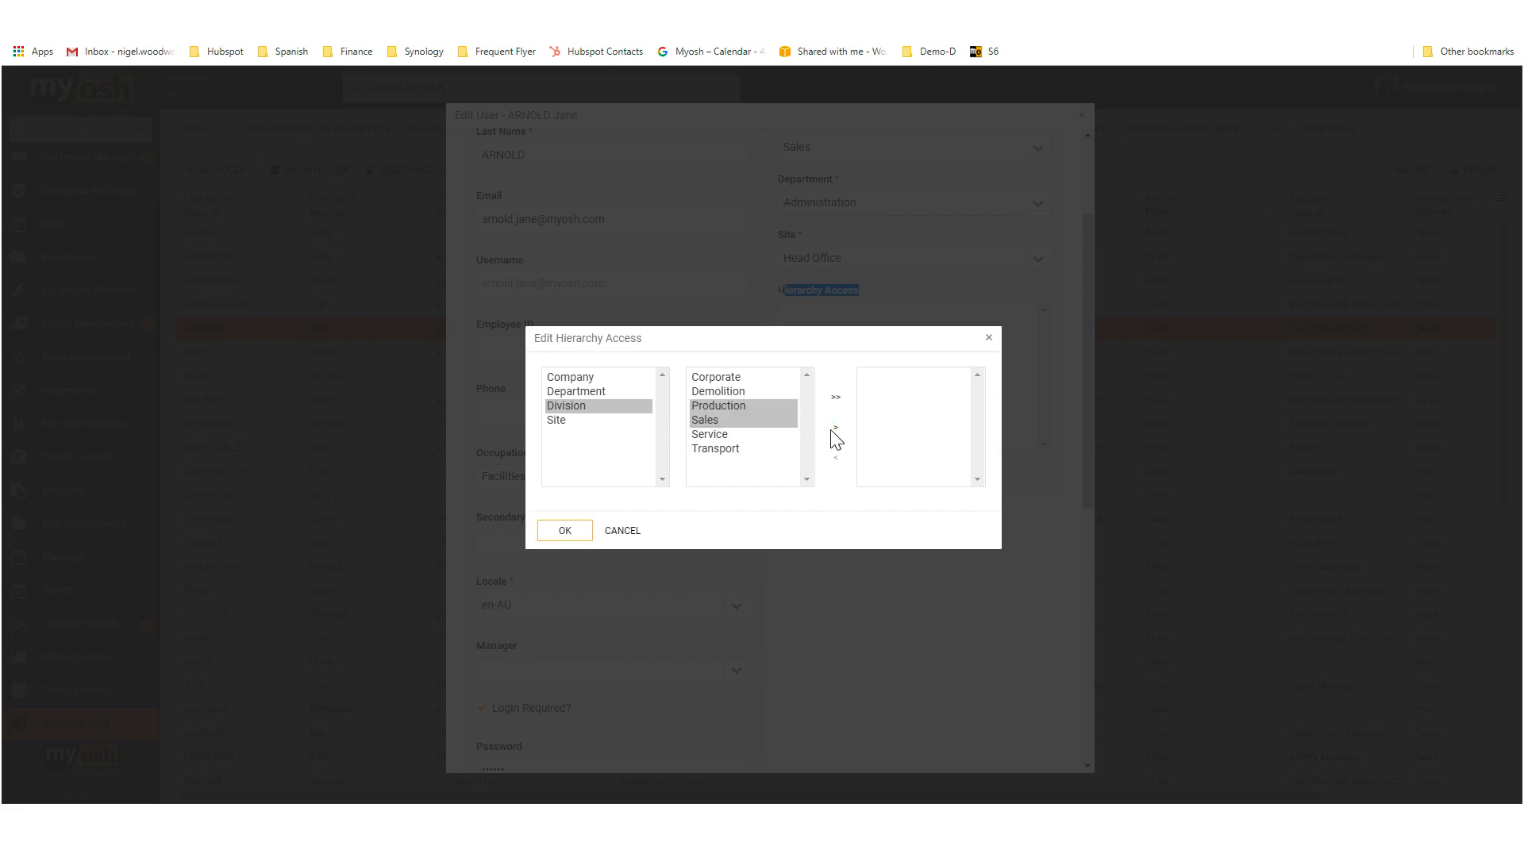
pyautogui.click(566, 530)
# Step: Check the user's groups and hierarchy access, and exit the account without saving the changes
pyautogui.scroll(-4, 575, 630)
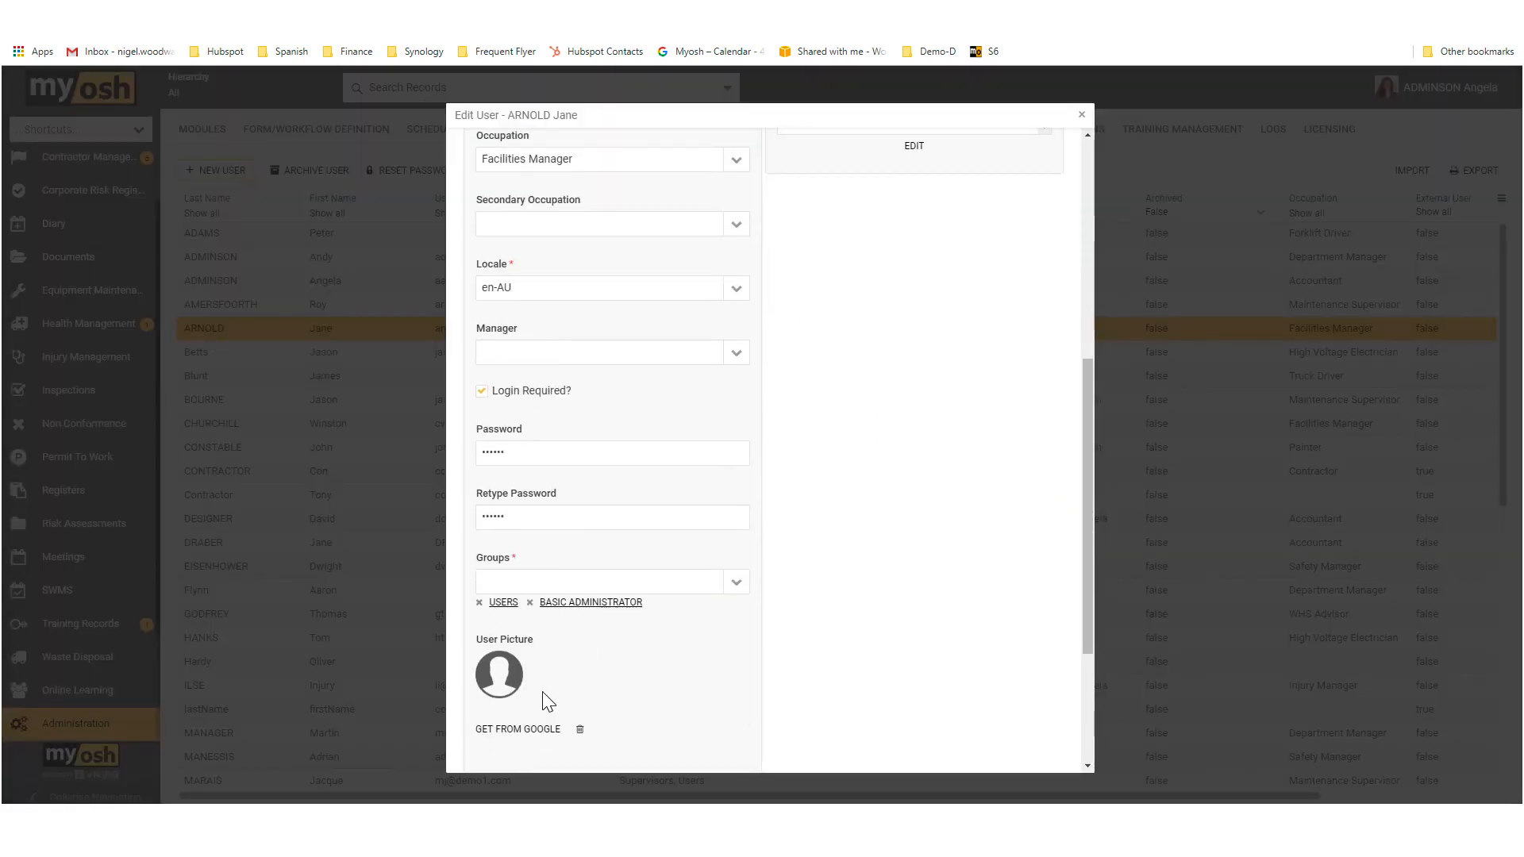
pyautogui.scroll(-3, 530, 698)
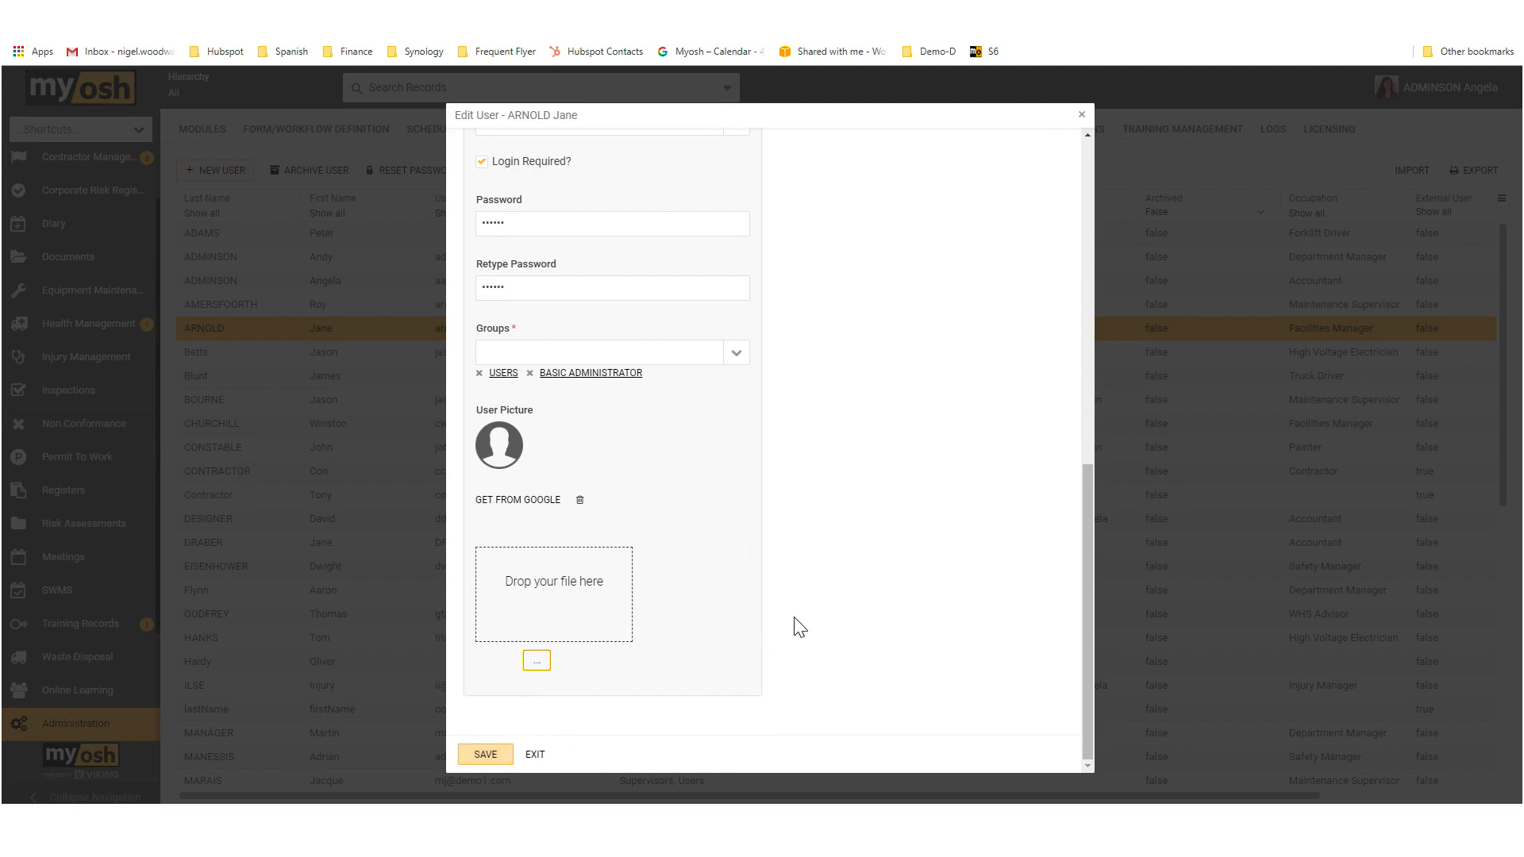
pyautogui.scroll(7, 861, 595)
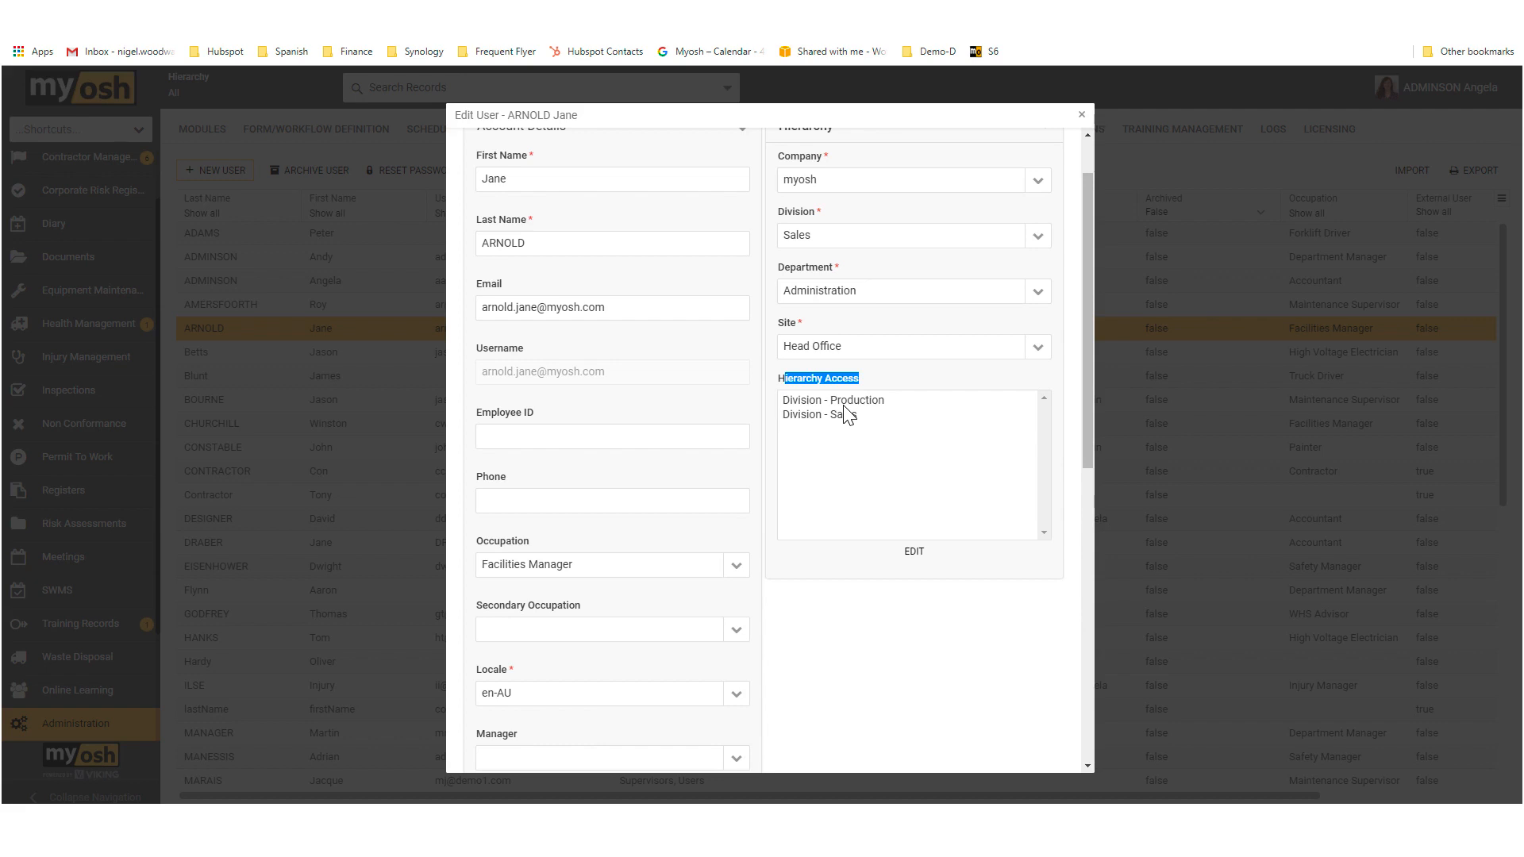
pyautogui.scroll(-10, 790, 663)
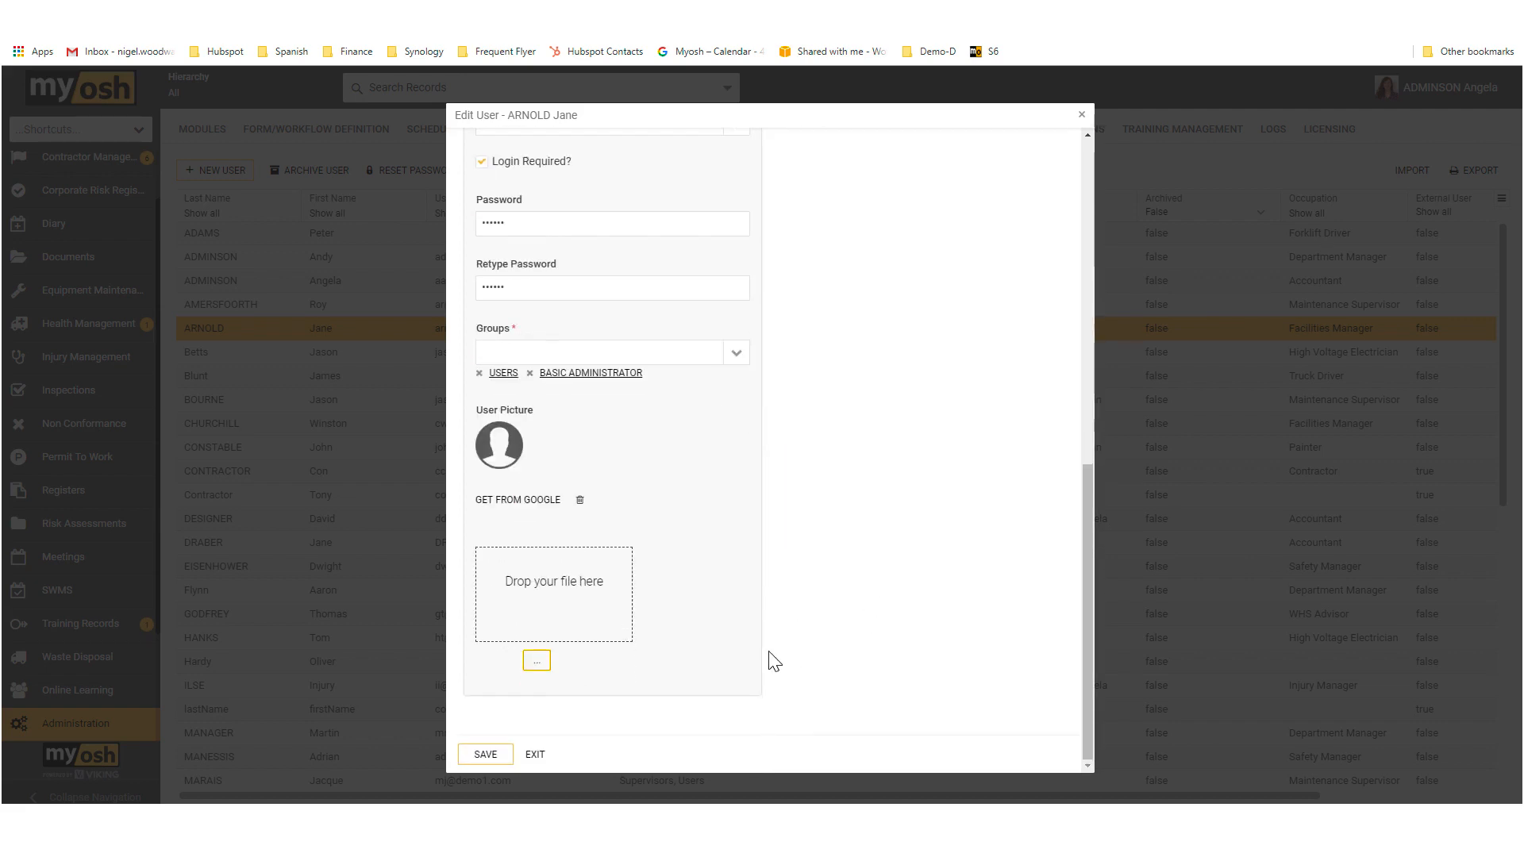
pyautogui.click(535, 756)
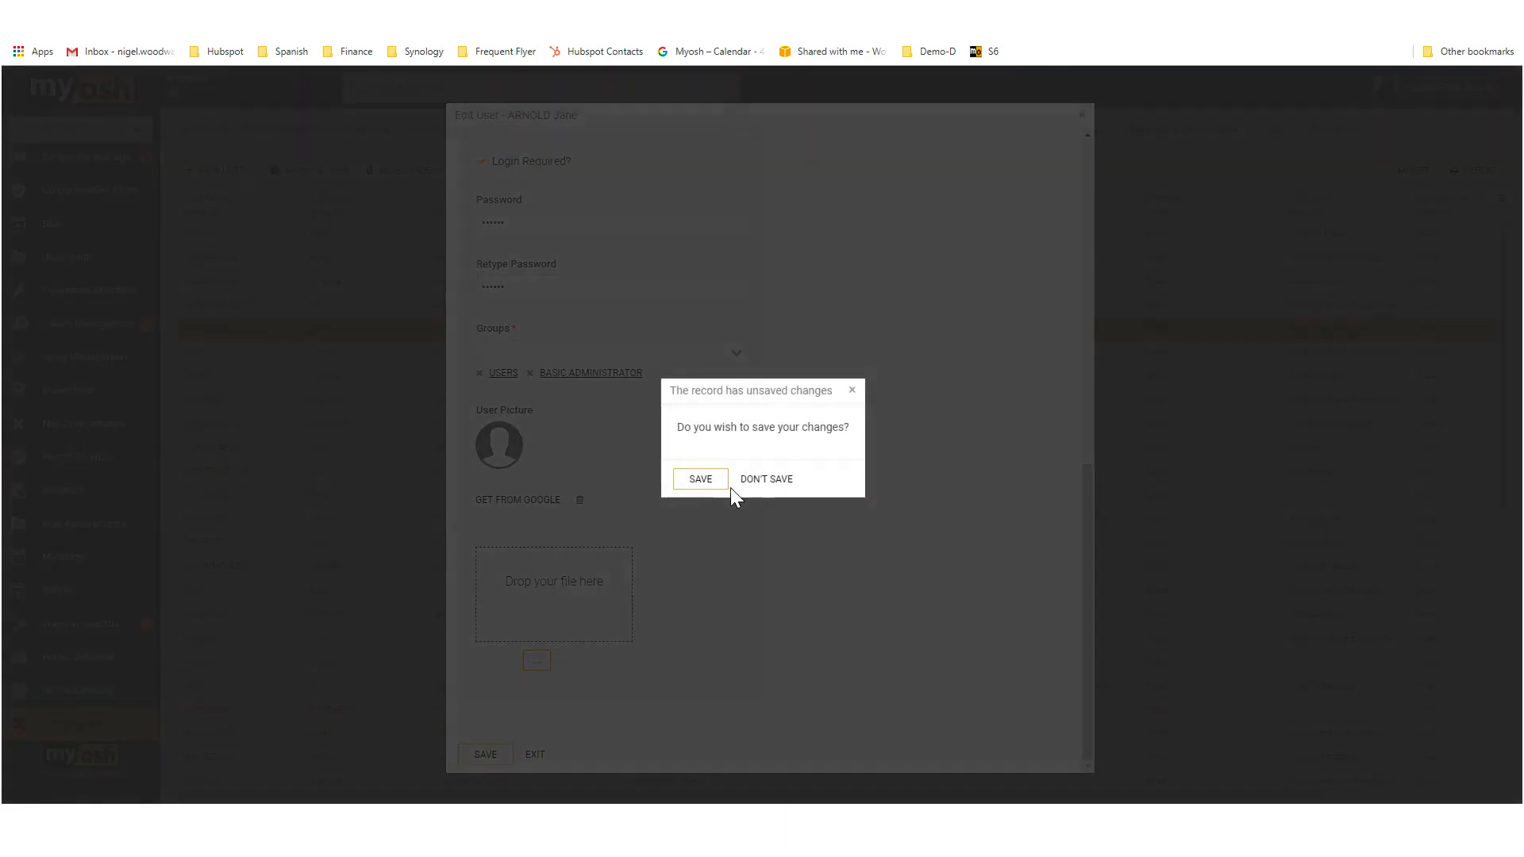
pyautogui.click(756, 482)
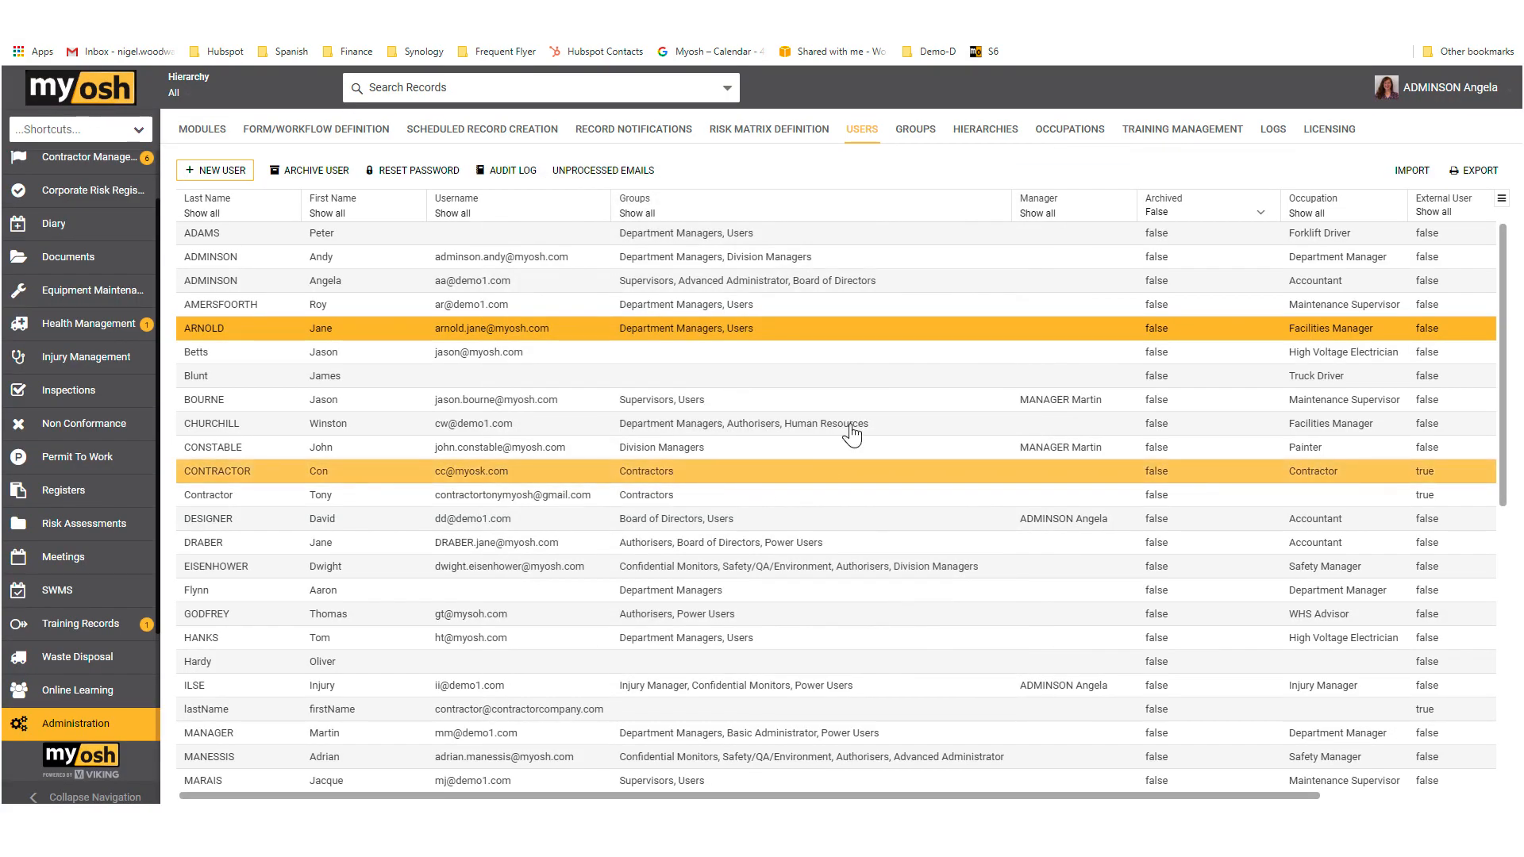
# Step: Show the list of user groups in the administration area
pyautogui.click(925, 131)
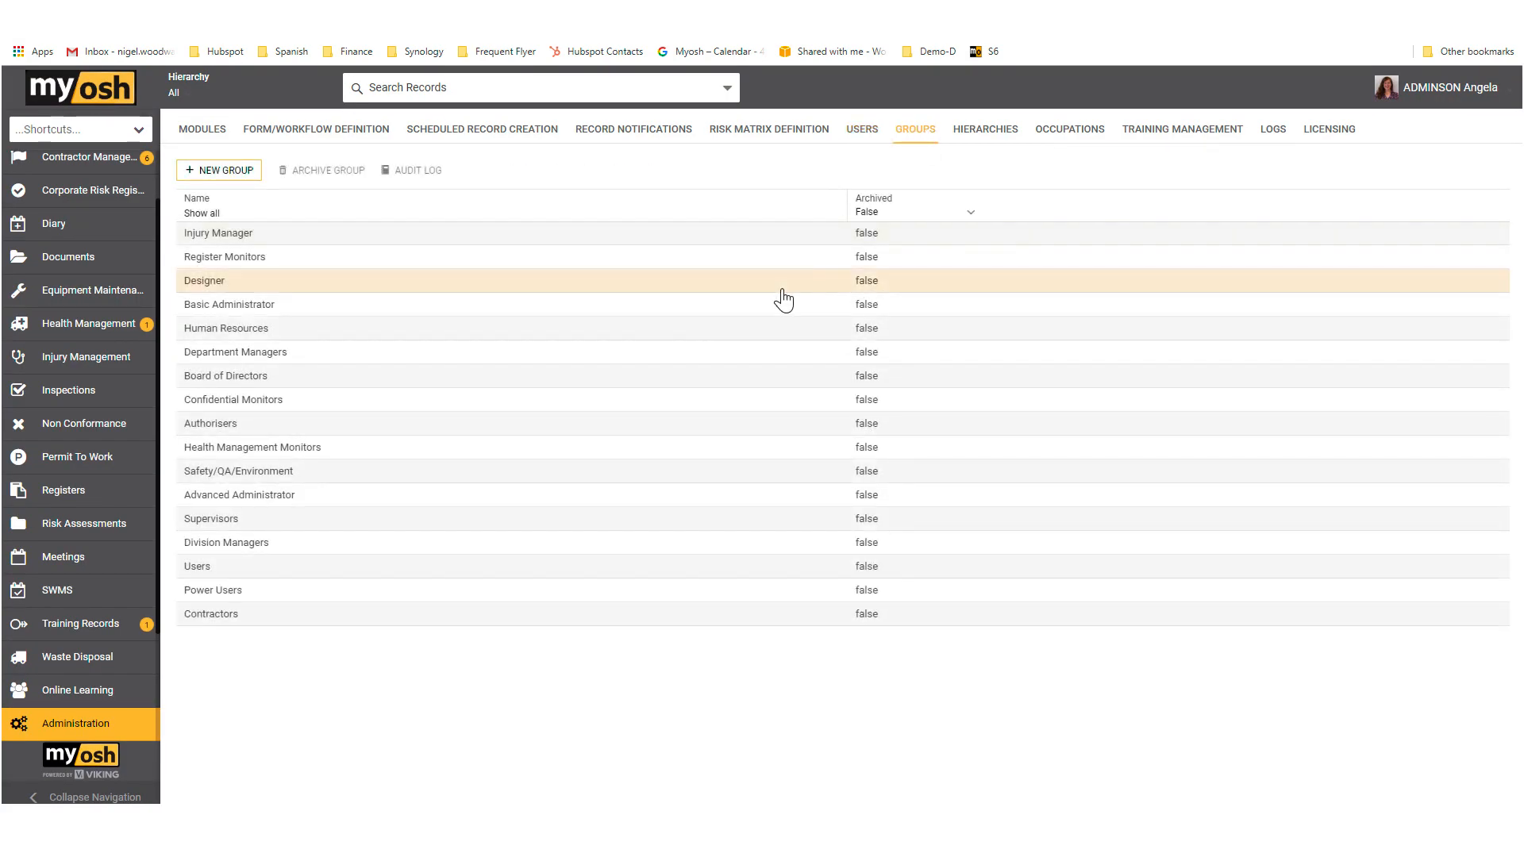
pyautogui.click(574, 332)
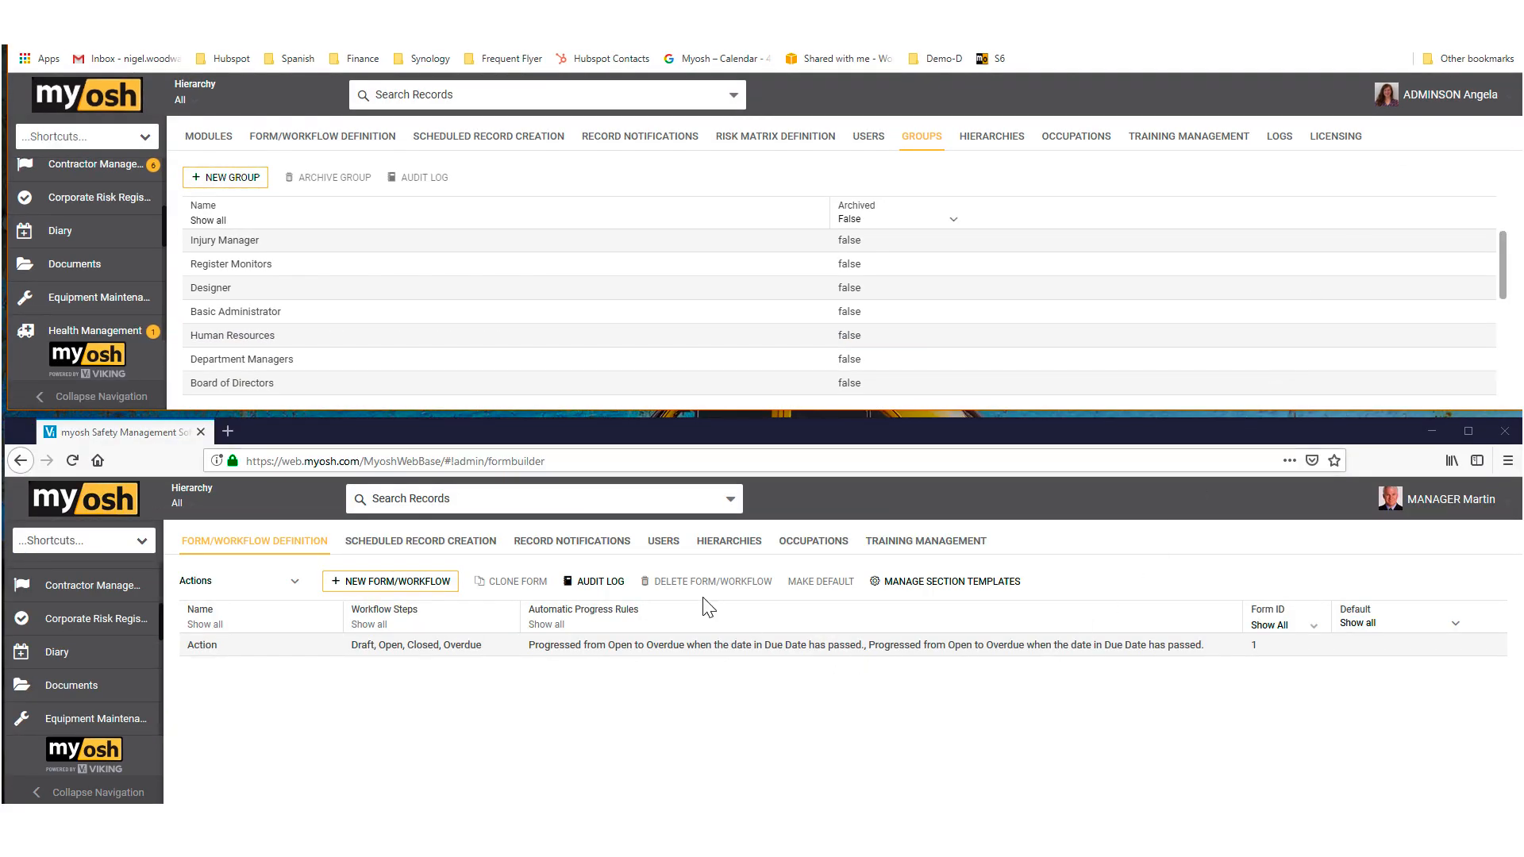
# Step: List the users in the manager's session, check one user's assigned groups, and exit the account without changes
pyautogui.click(675, 546)
pyautogui.click(675, 546)
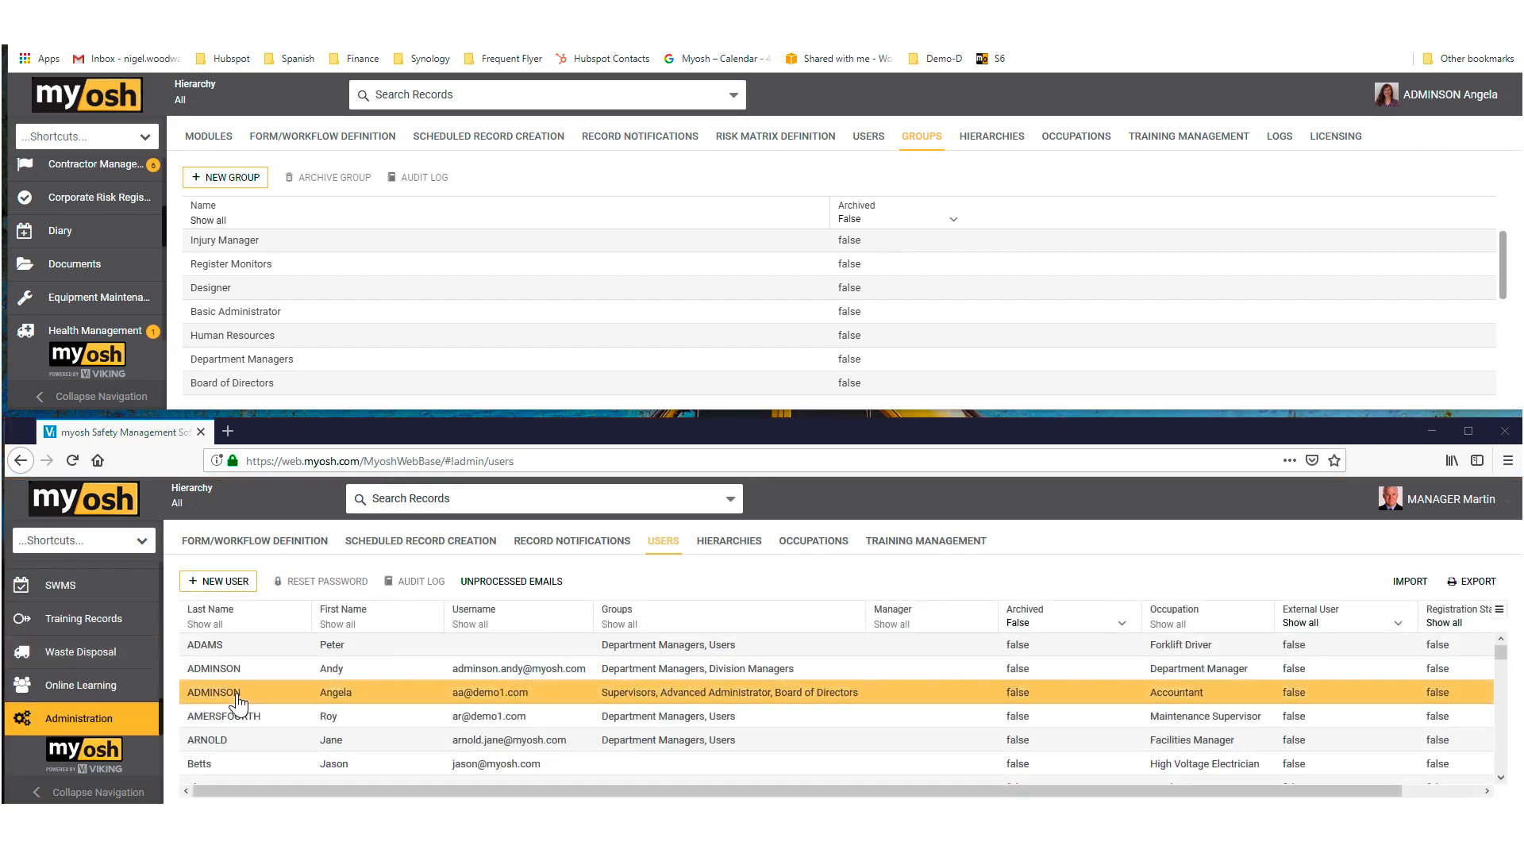
pyautogui.click(231, 718)
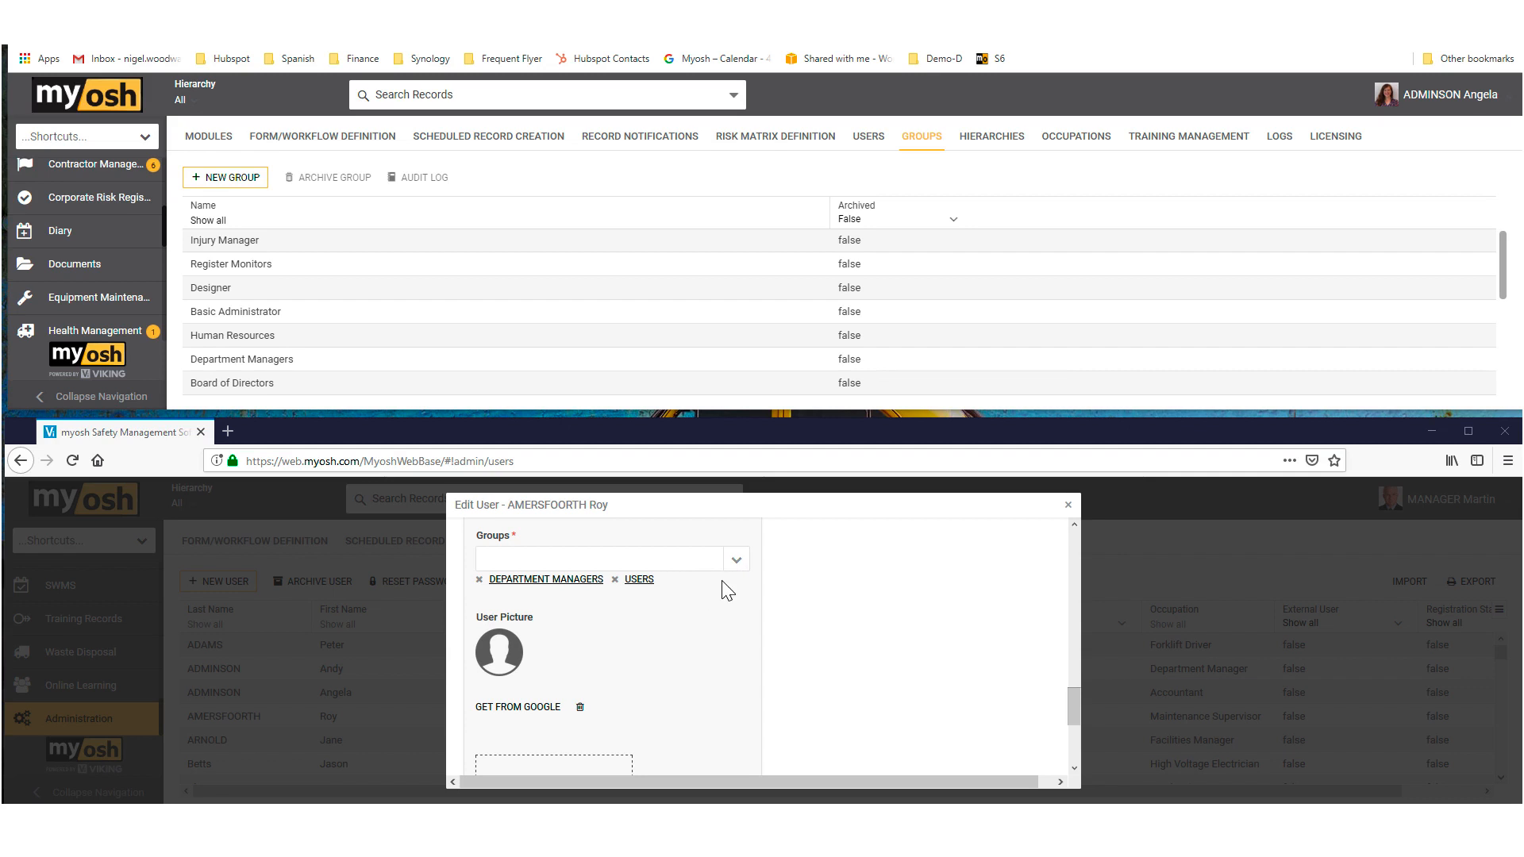
pyautogui.click(1068, 505)
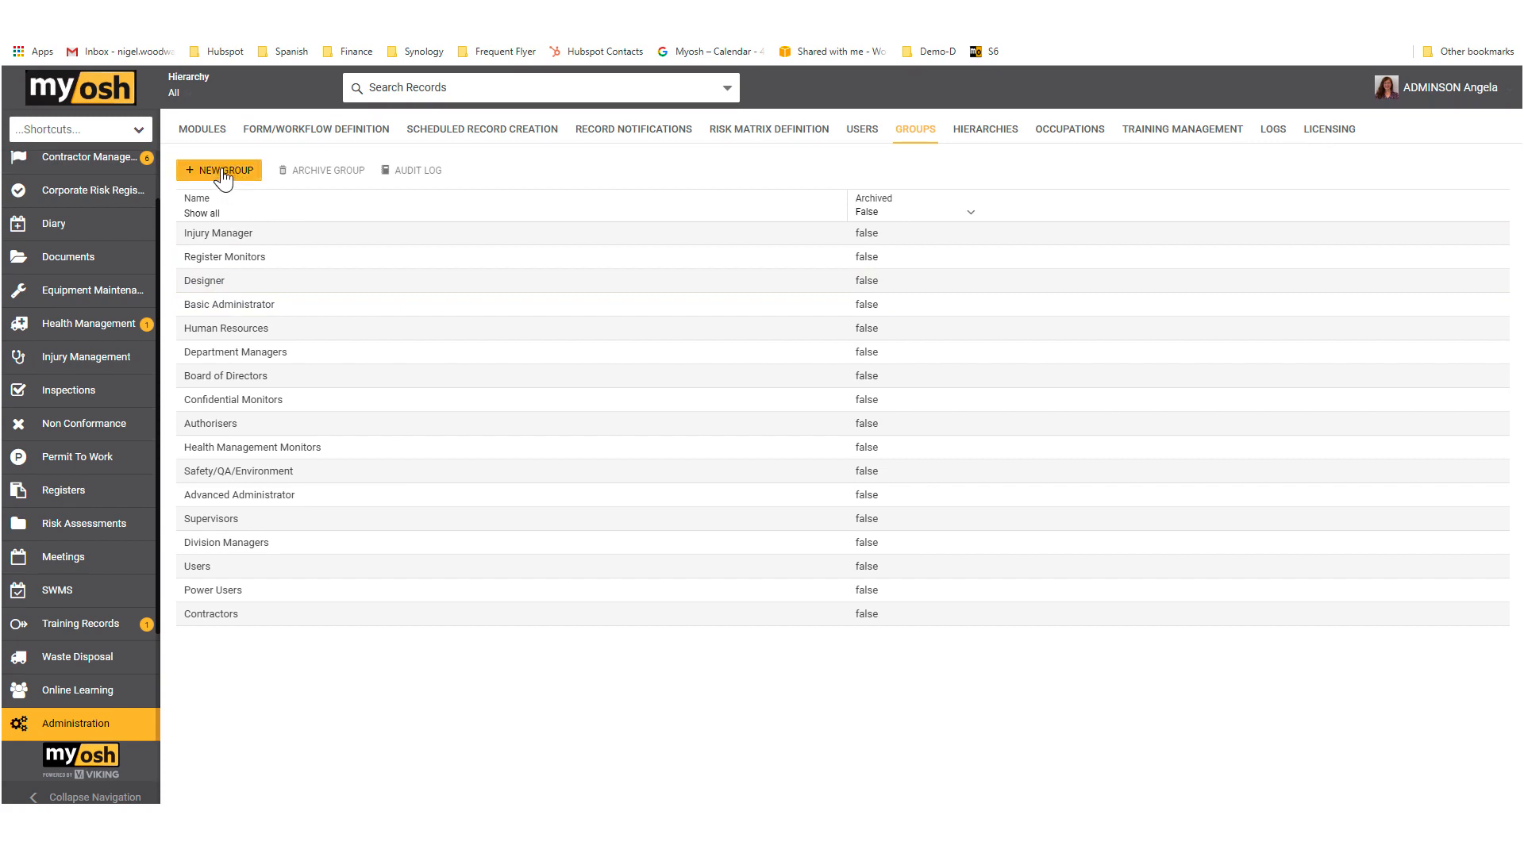
# Step: Open the Basic Administrator group and add two users to its group membership
pyautogui.click(271, 358)
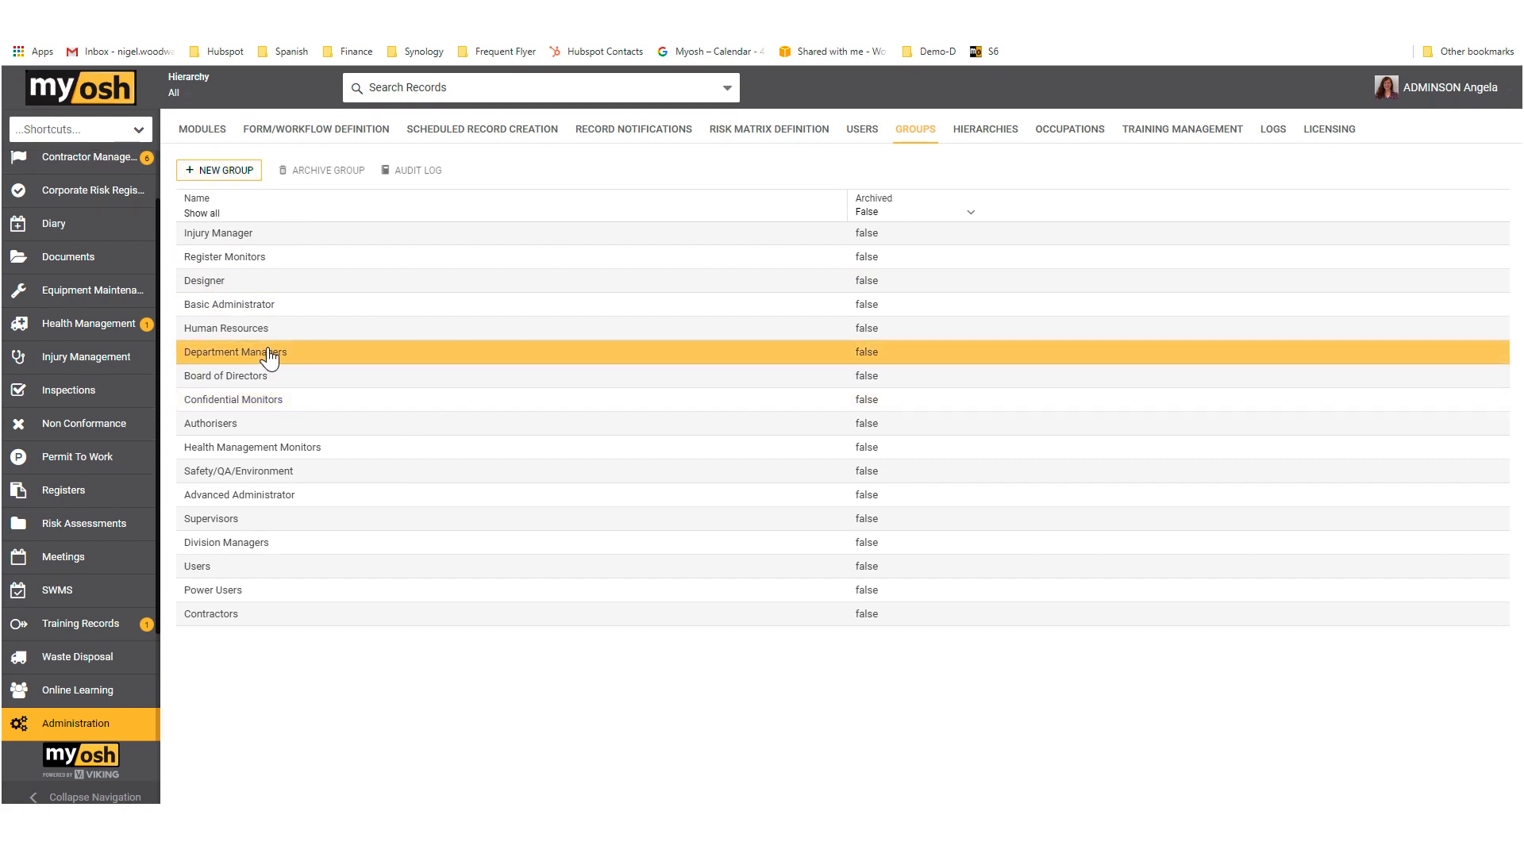
pyautogui.click(236, 311)
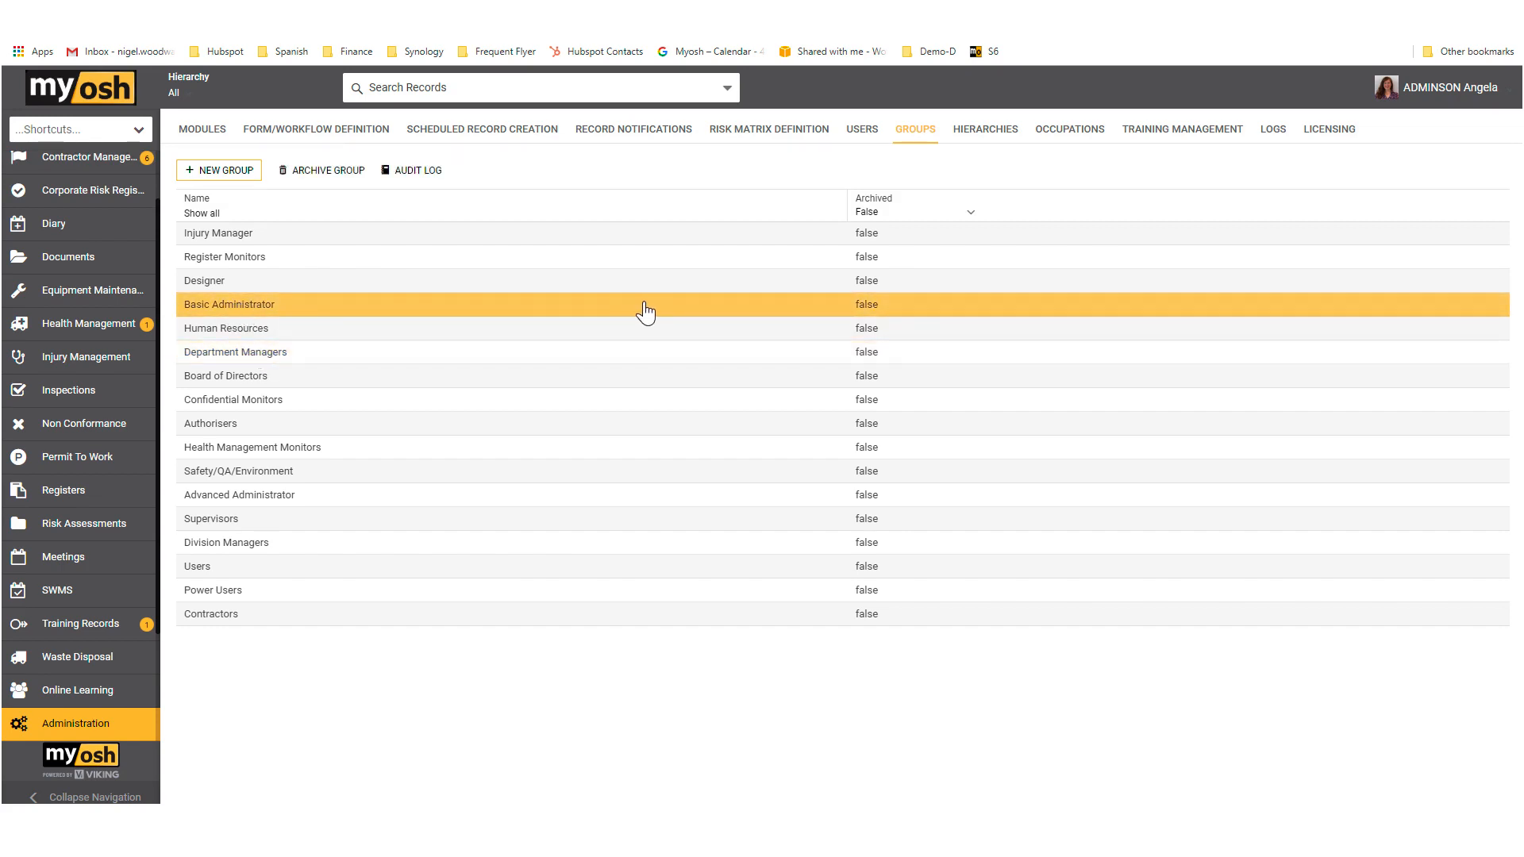
pyautogui.click(473, 329)
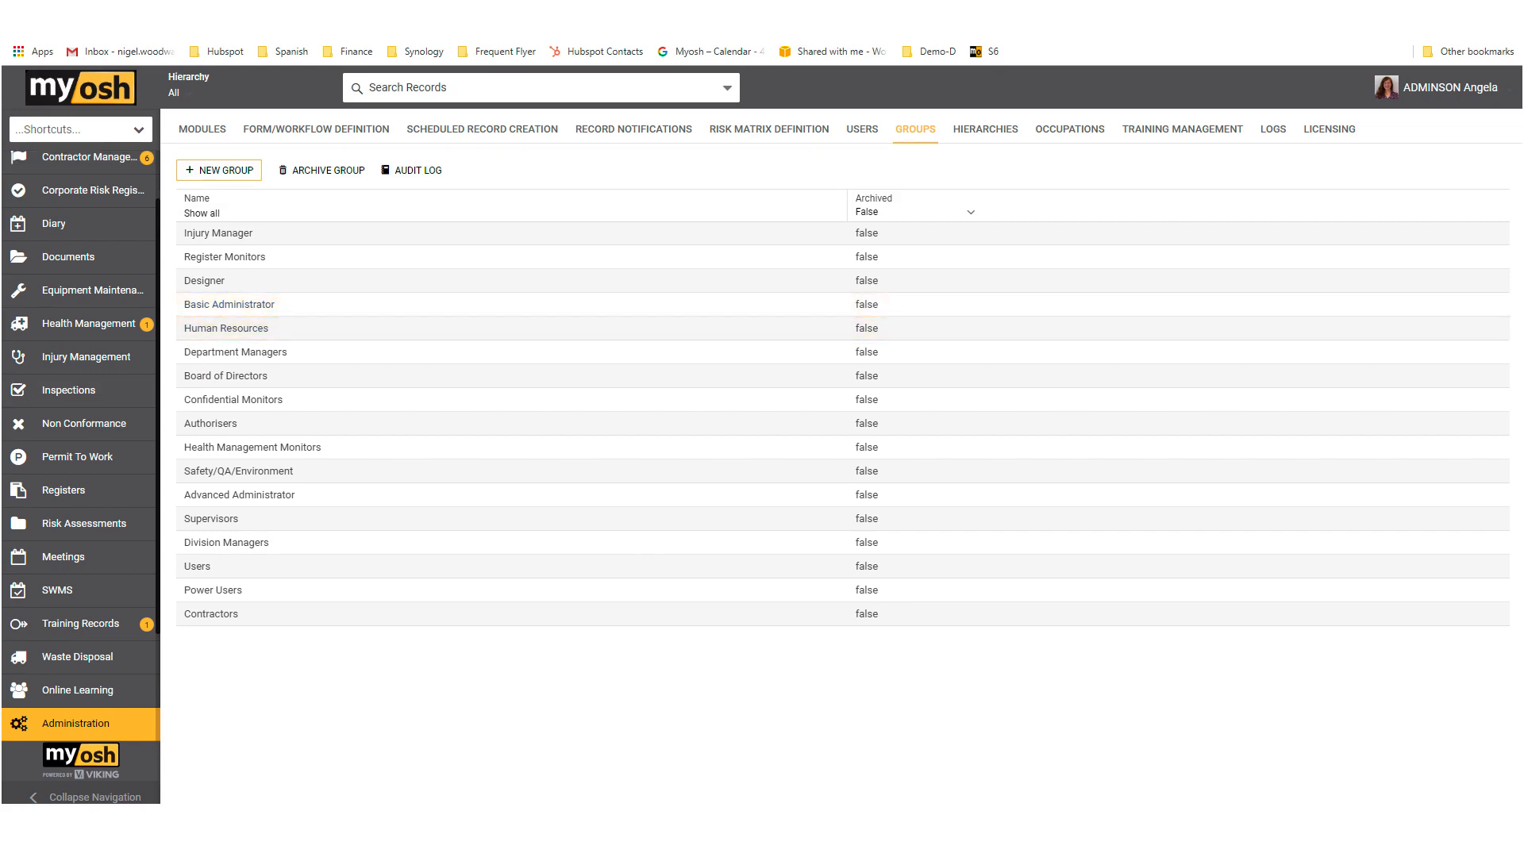
pyautogui.doubleClick(333, 305)
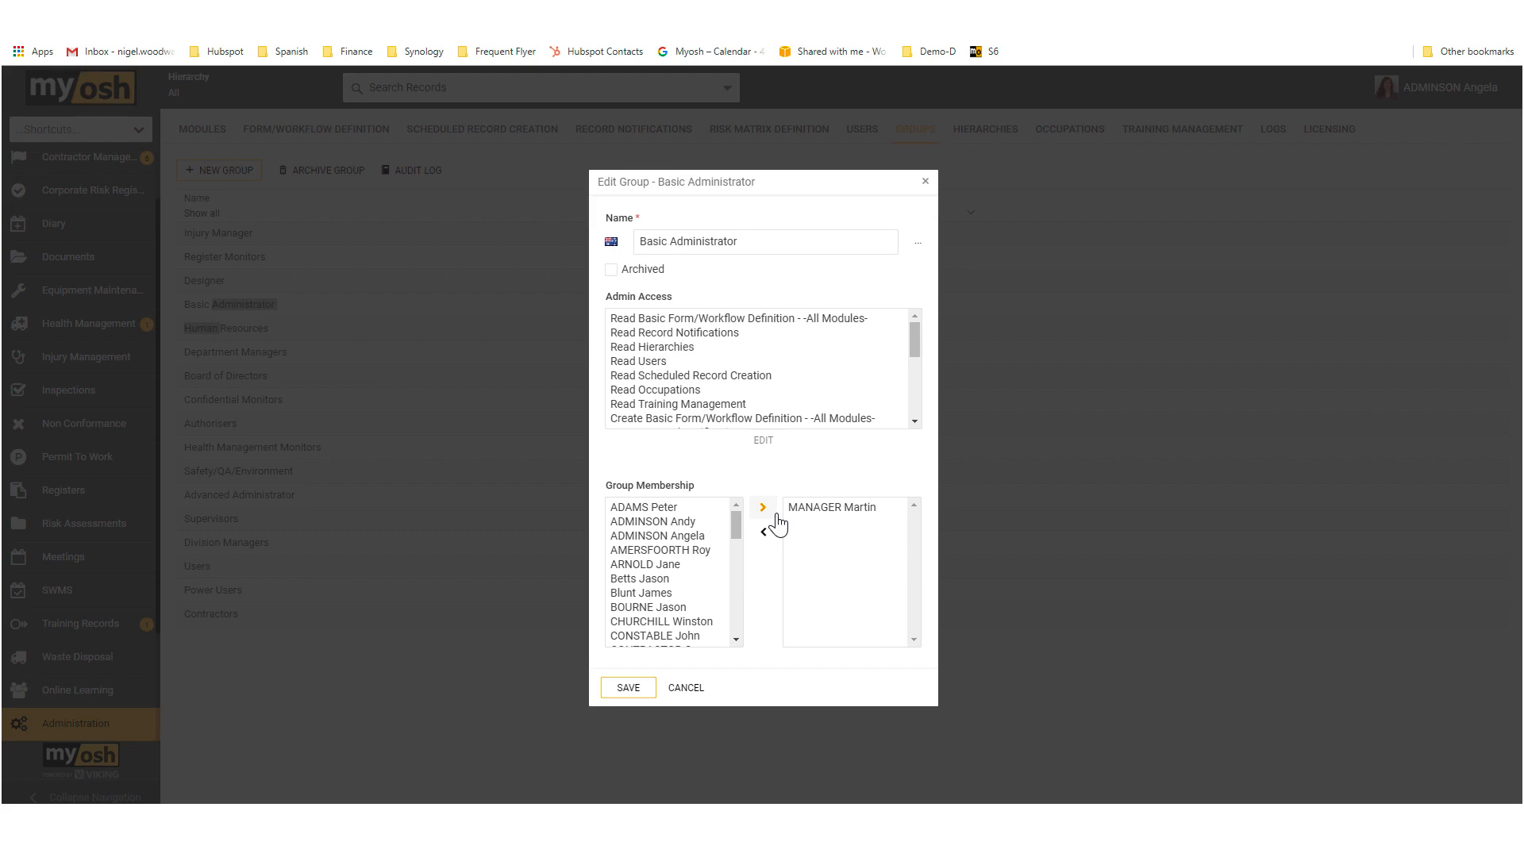
pyautogui.click(649, 581)
pyautogui.click(656, 593)
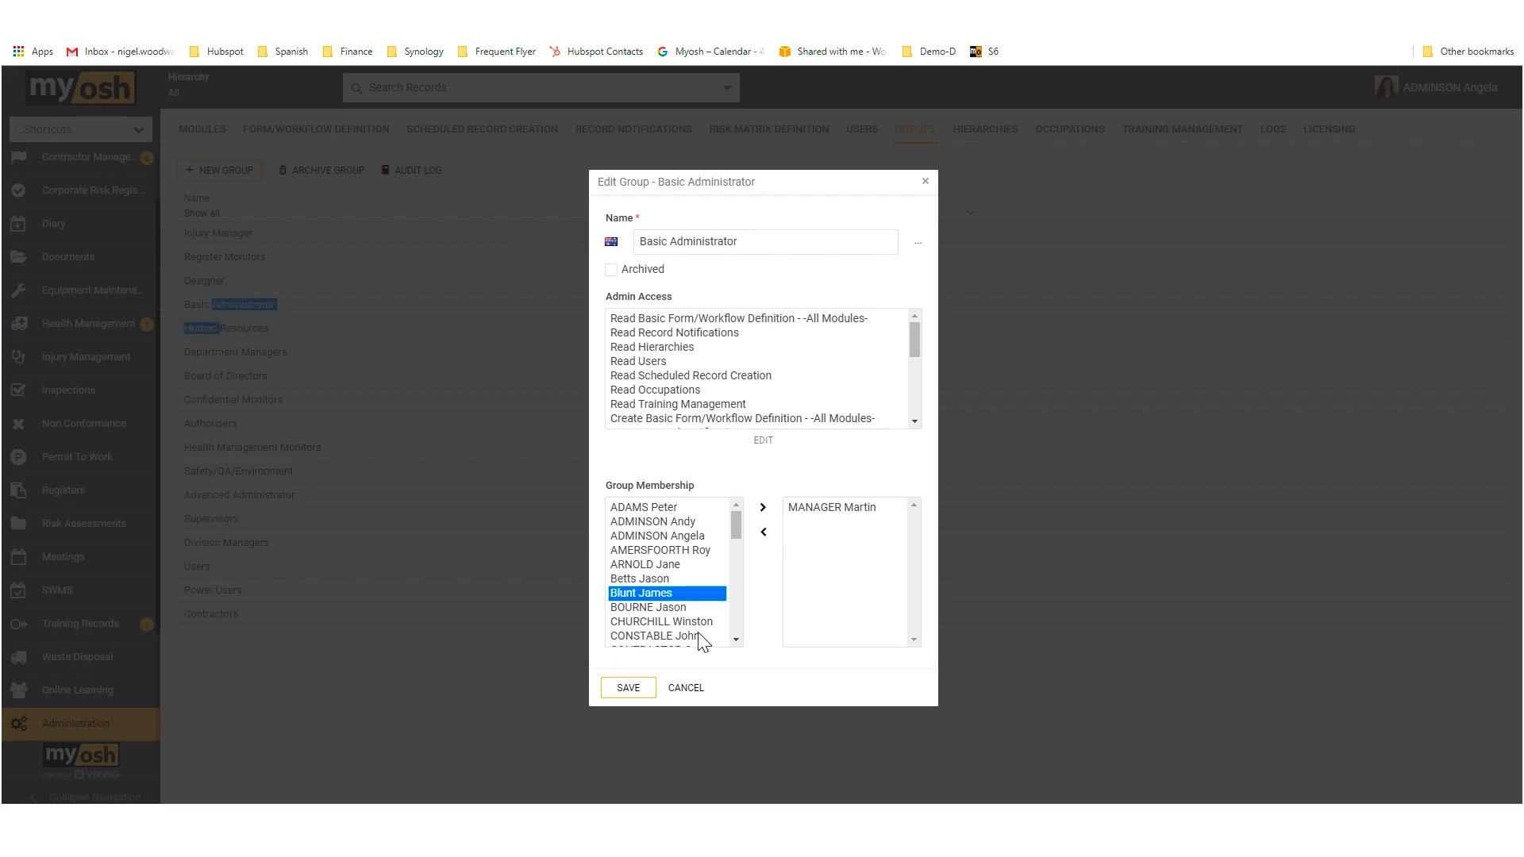
pyautogui.keyDown('ctrl'); pyautogui.click(662, 578); pyautogui.keyUp('ctrl')
pyautogui.click(763, 508)
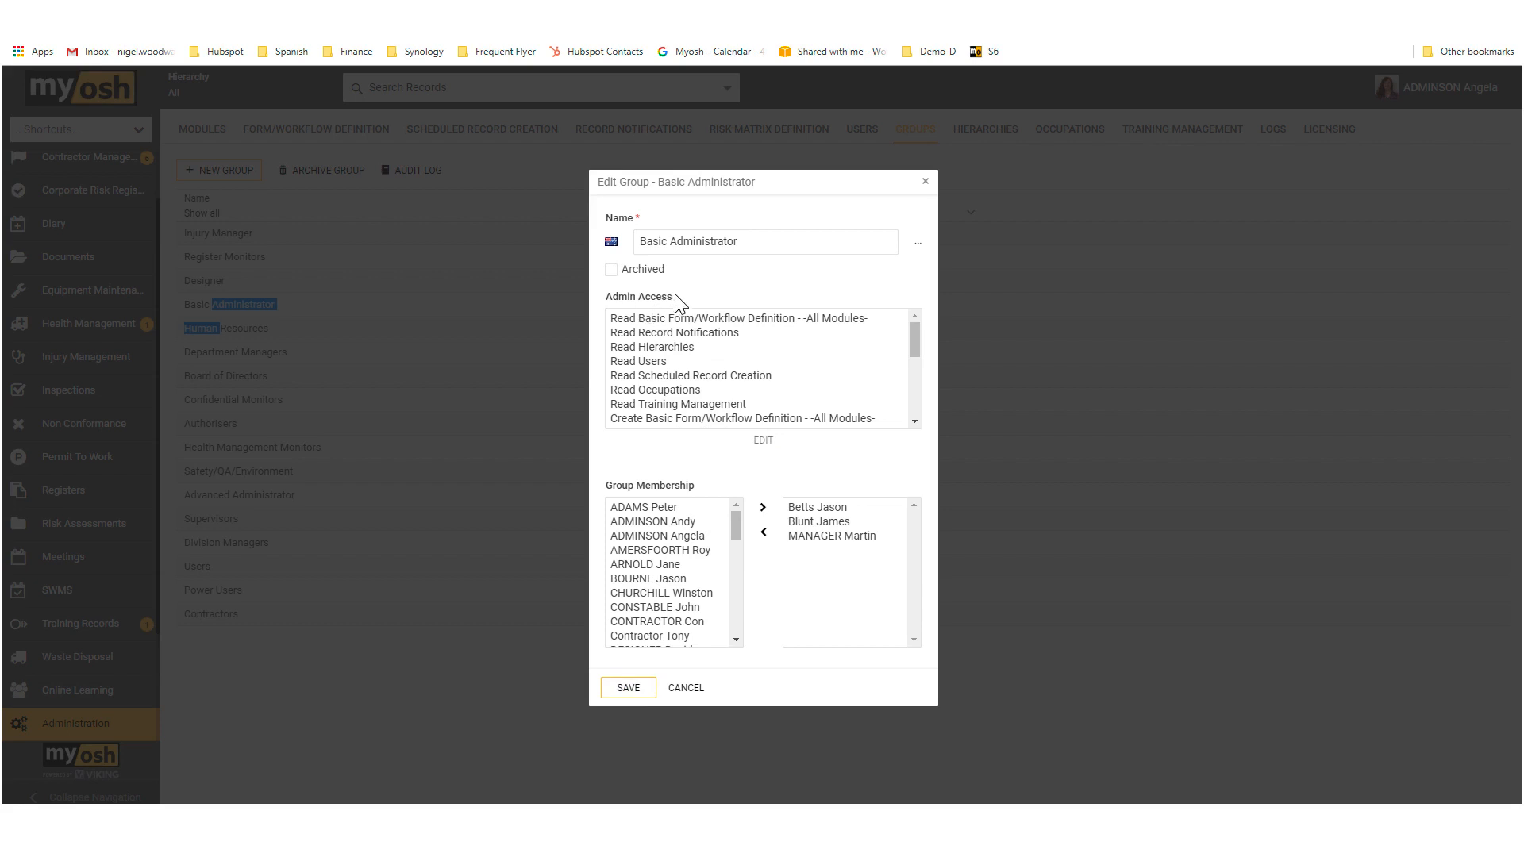
# Step: Review the Basic Administrator group's admin access permissions and exit the group without saving
pyautogui.scroll(-1, 687, 352)
pyautogui.scroll(-1, 687, 351)
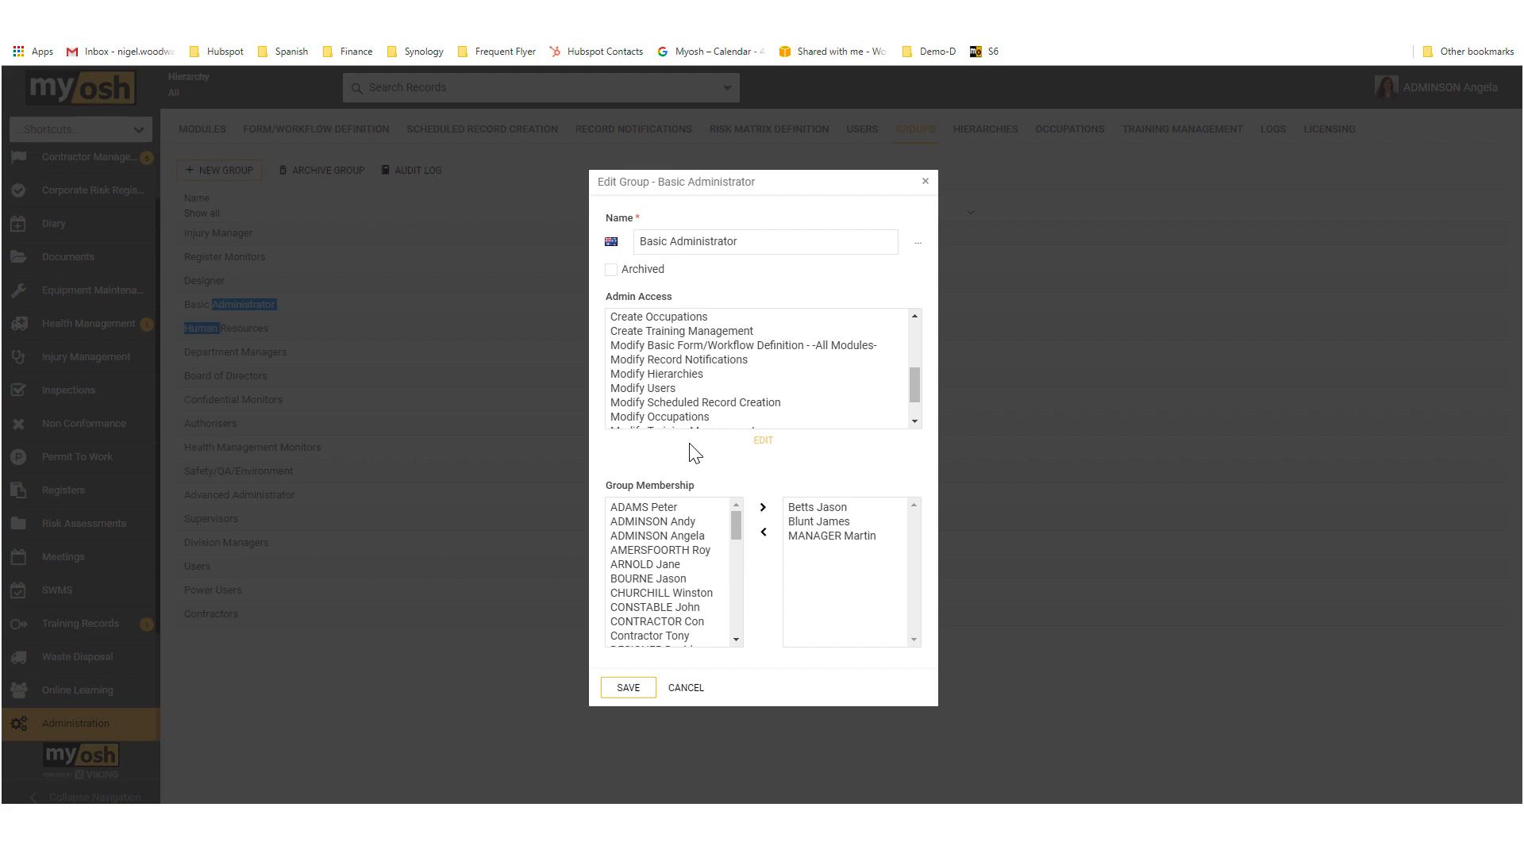
pyautogui.click(686, 689)
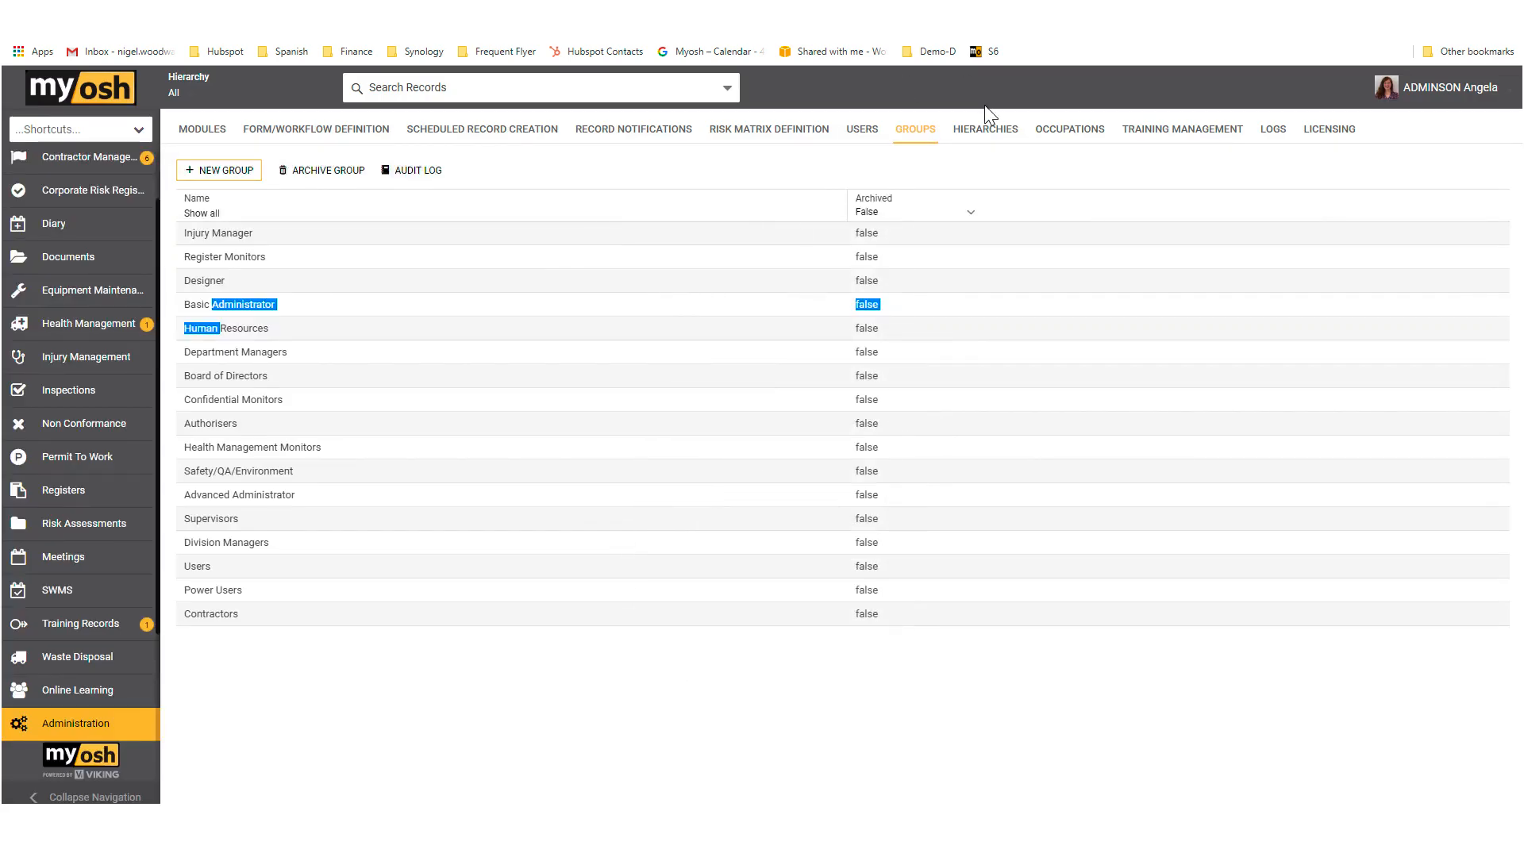
# Step: Review the Site hierarchy type's values and Depends on parent option without saving, and show the list of occupations
pyautogui.click(991, 135)
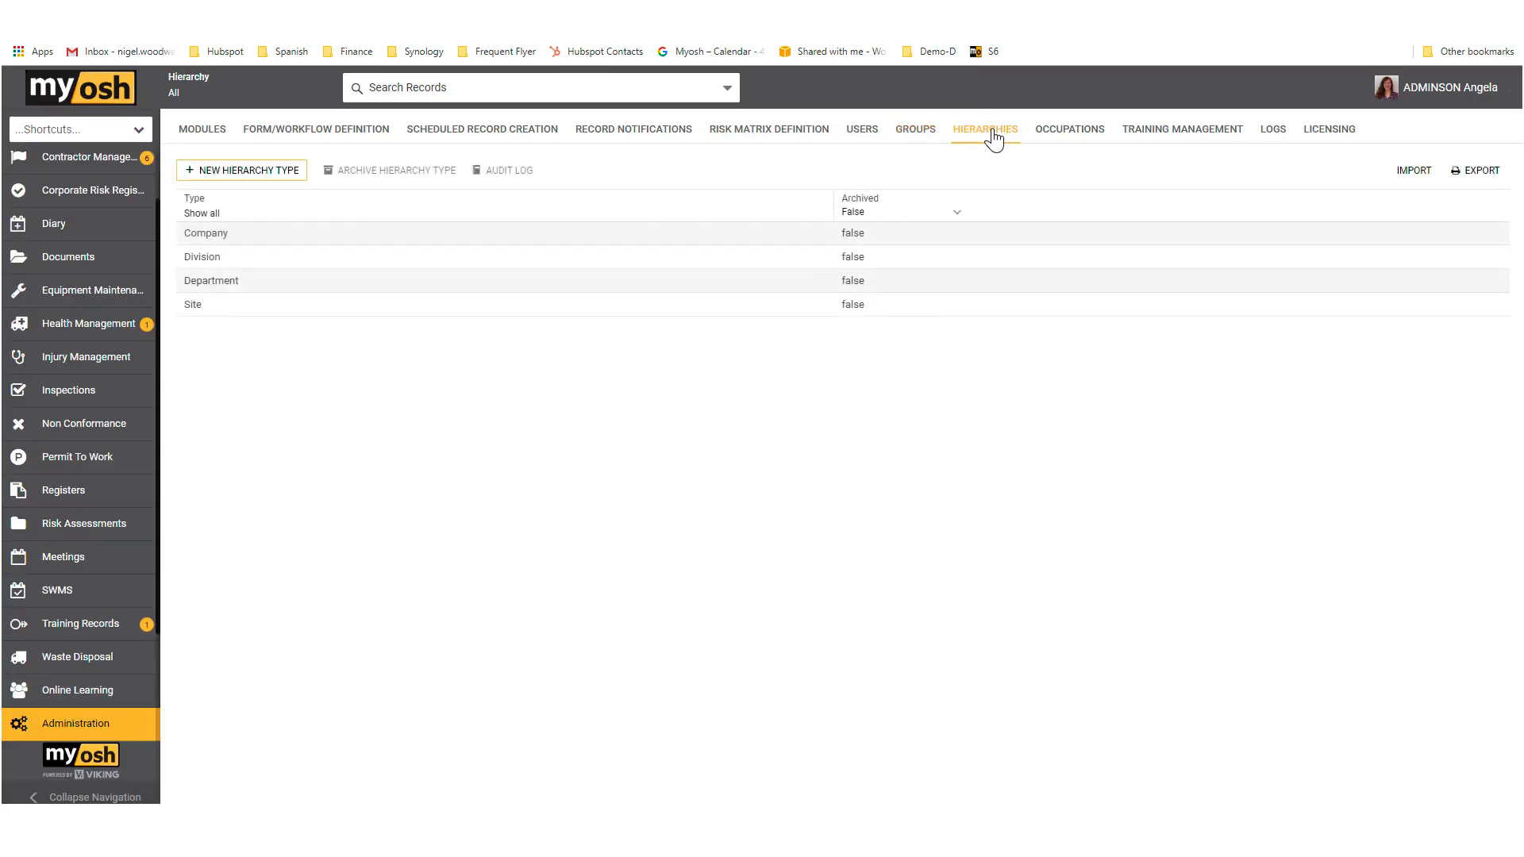
pyautogui.click(537, 262)
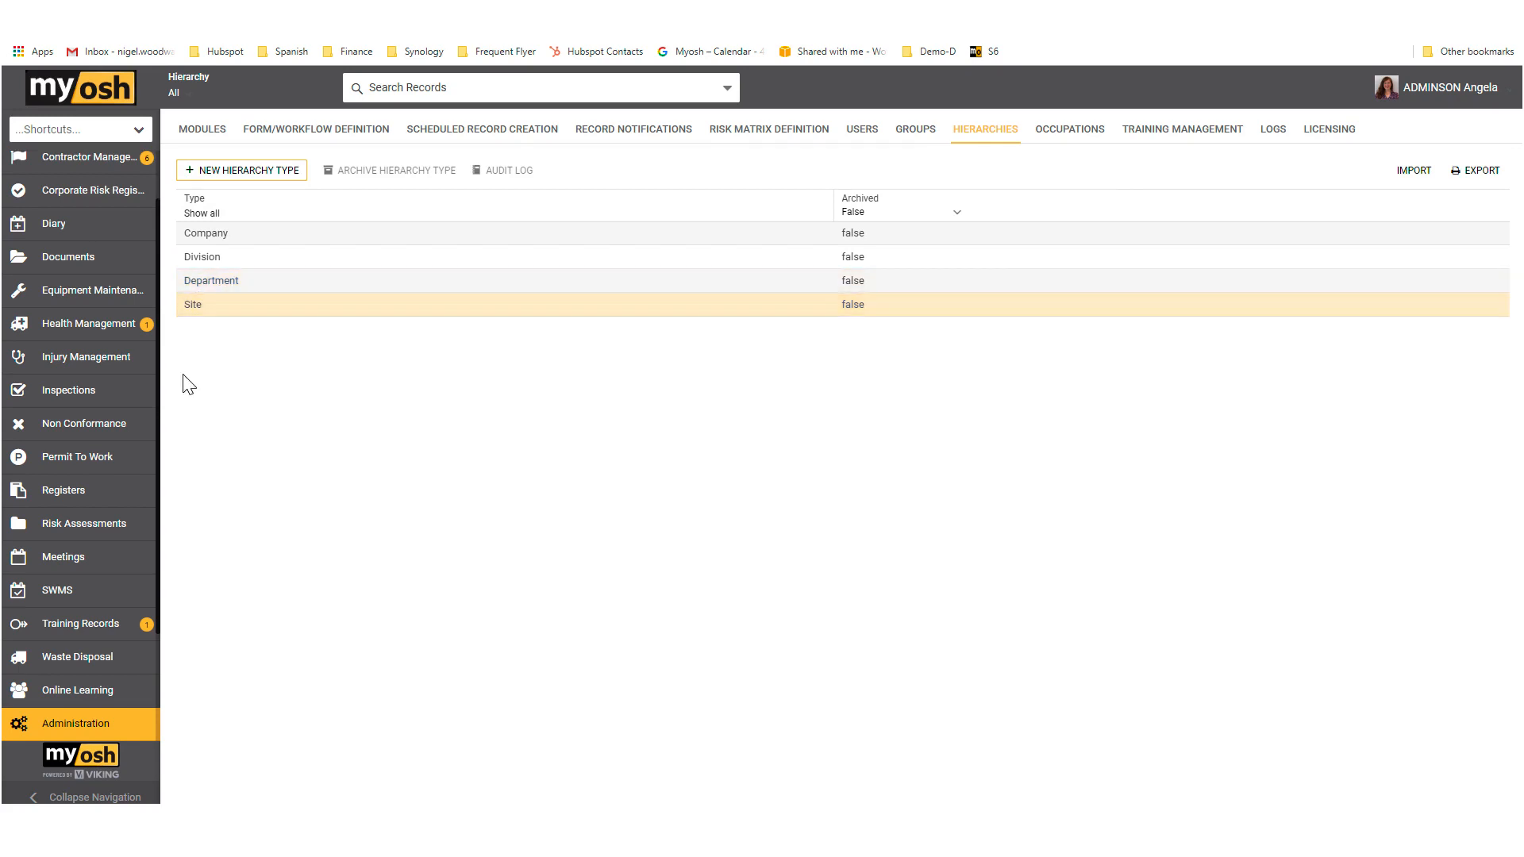
pyautogui.click(260, 291)
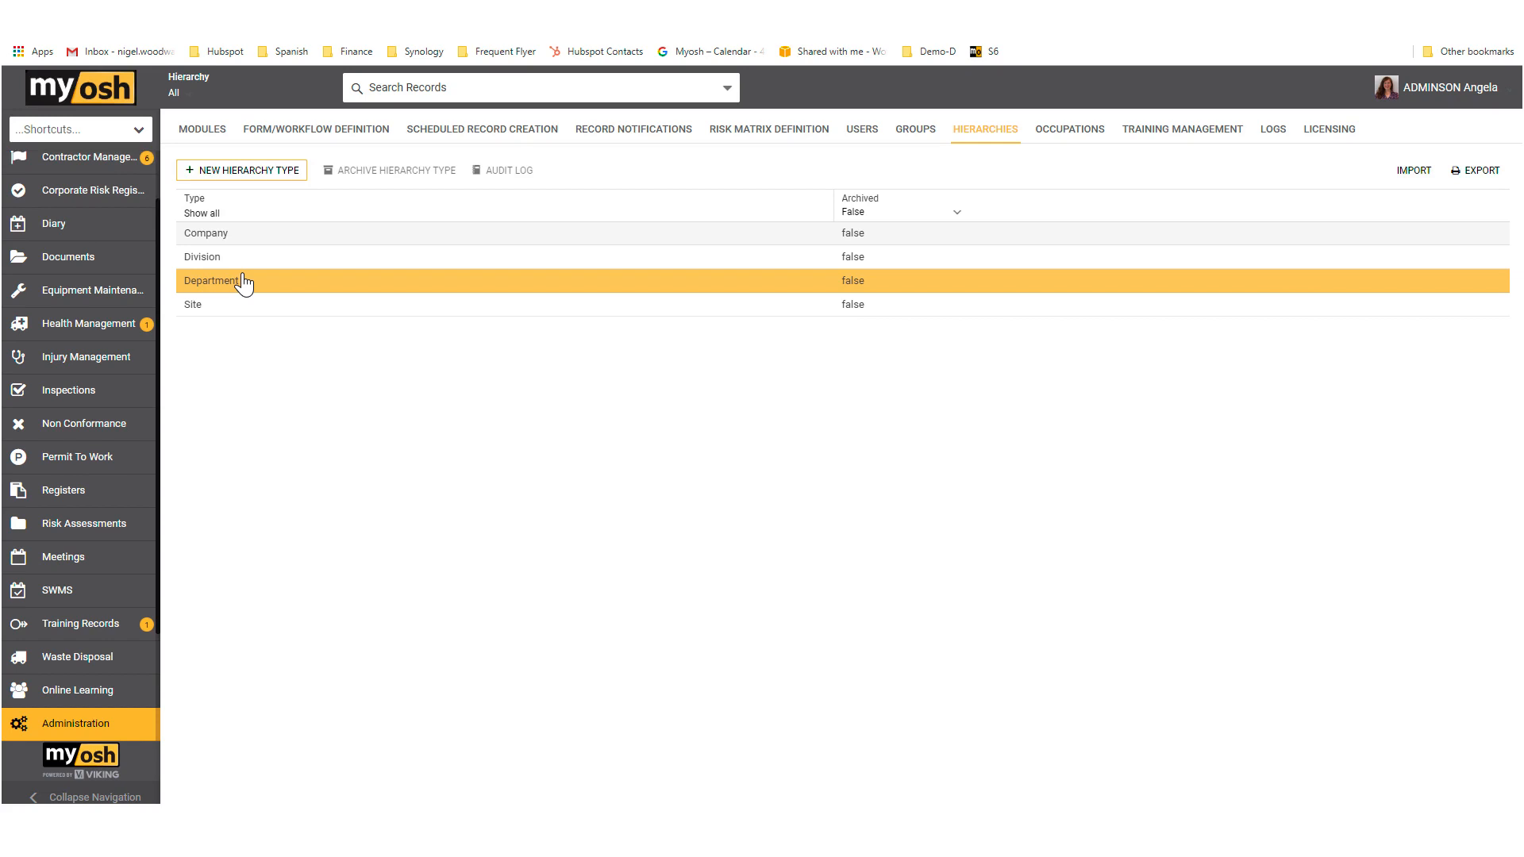
pyautogui.doubleClick(199, 314)
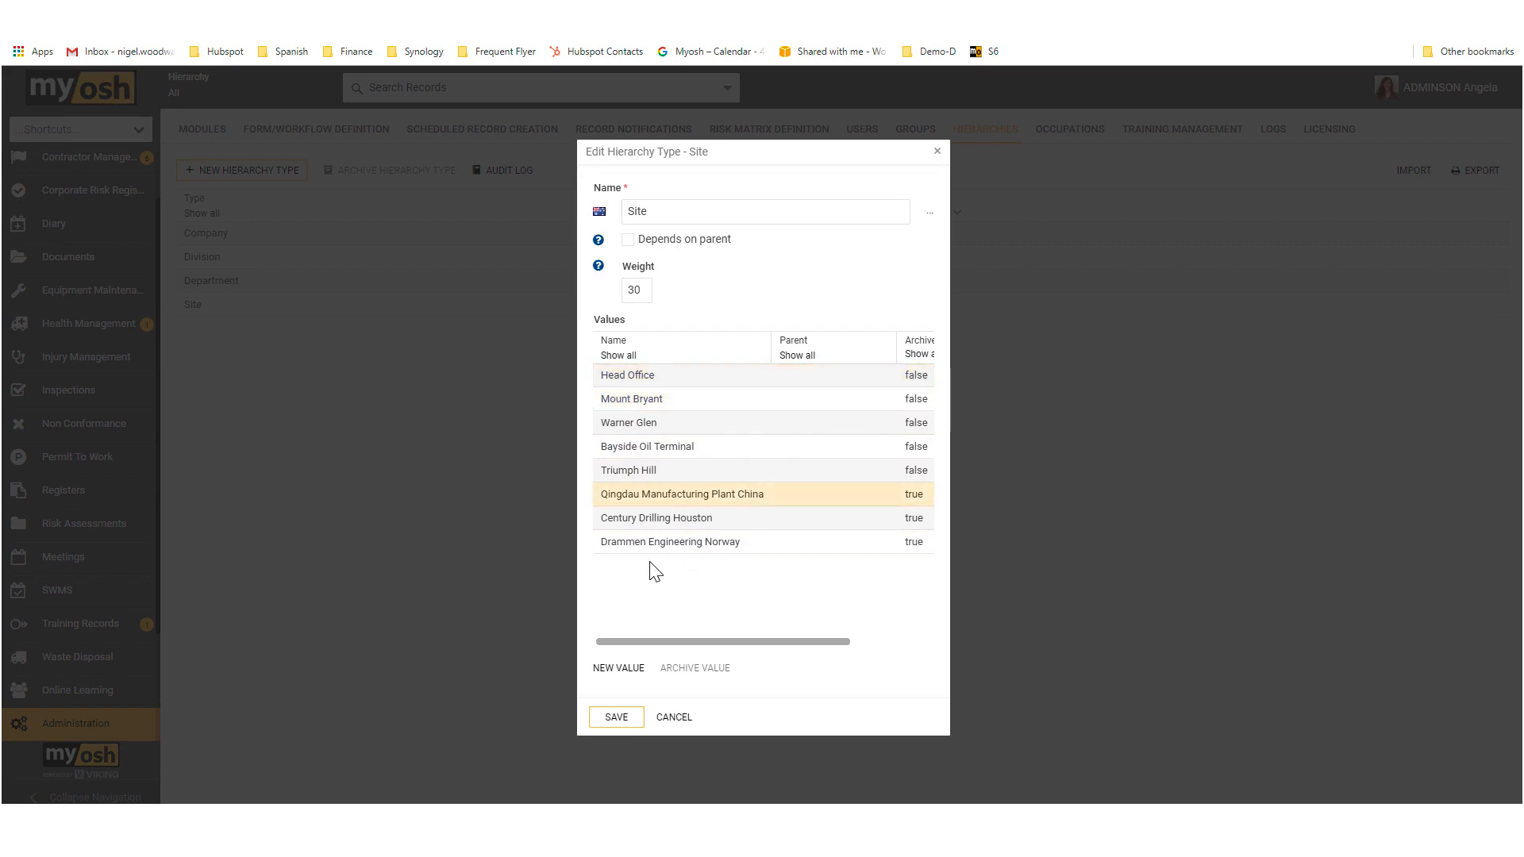
pyautogui.click(675, 471)
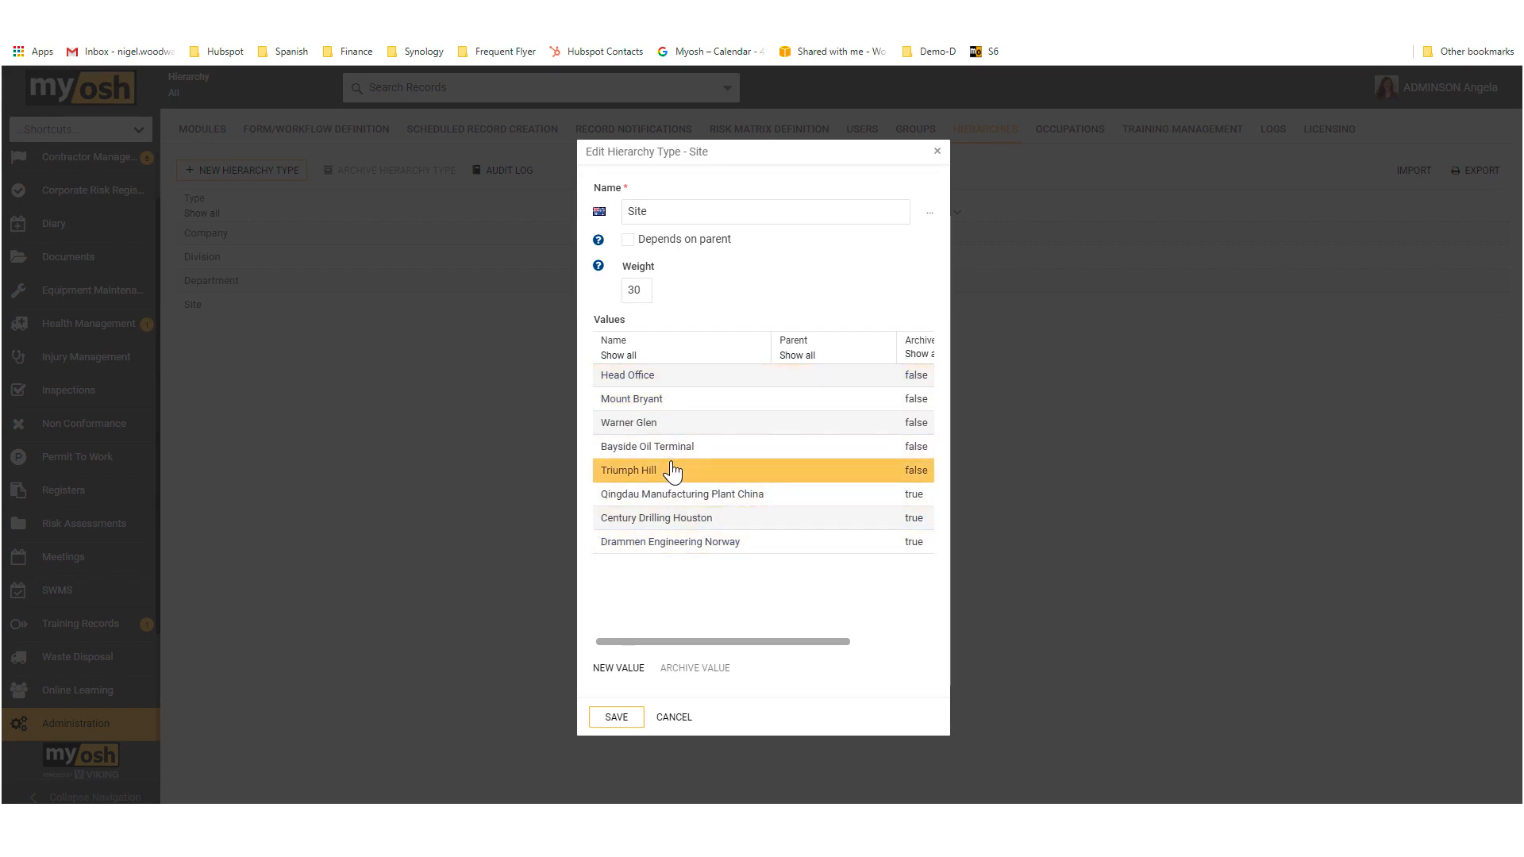
pyautogui.click(627, 241)
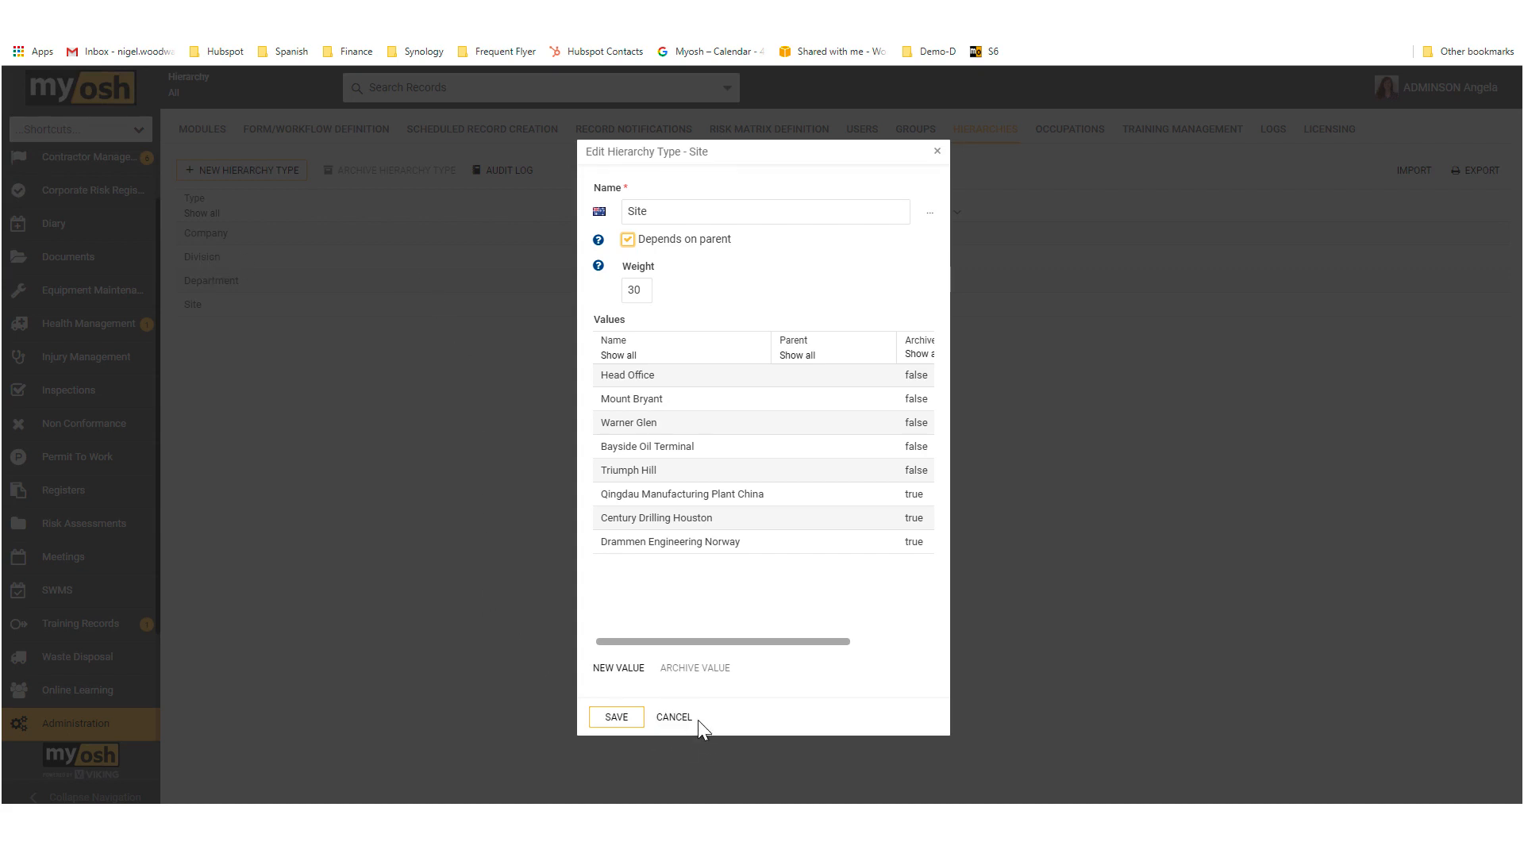
pyautogui.click(674, 718)
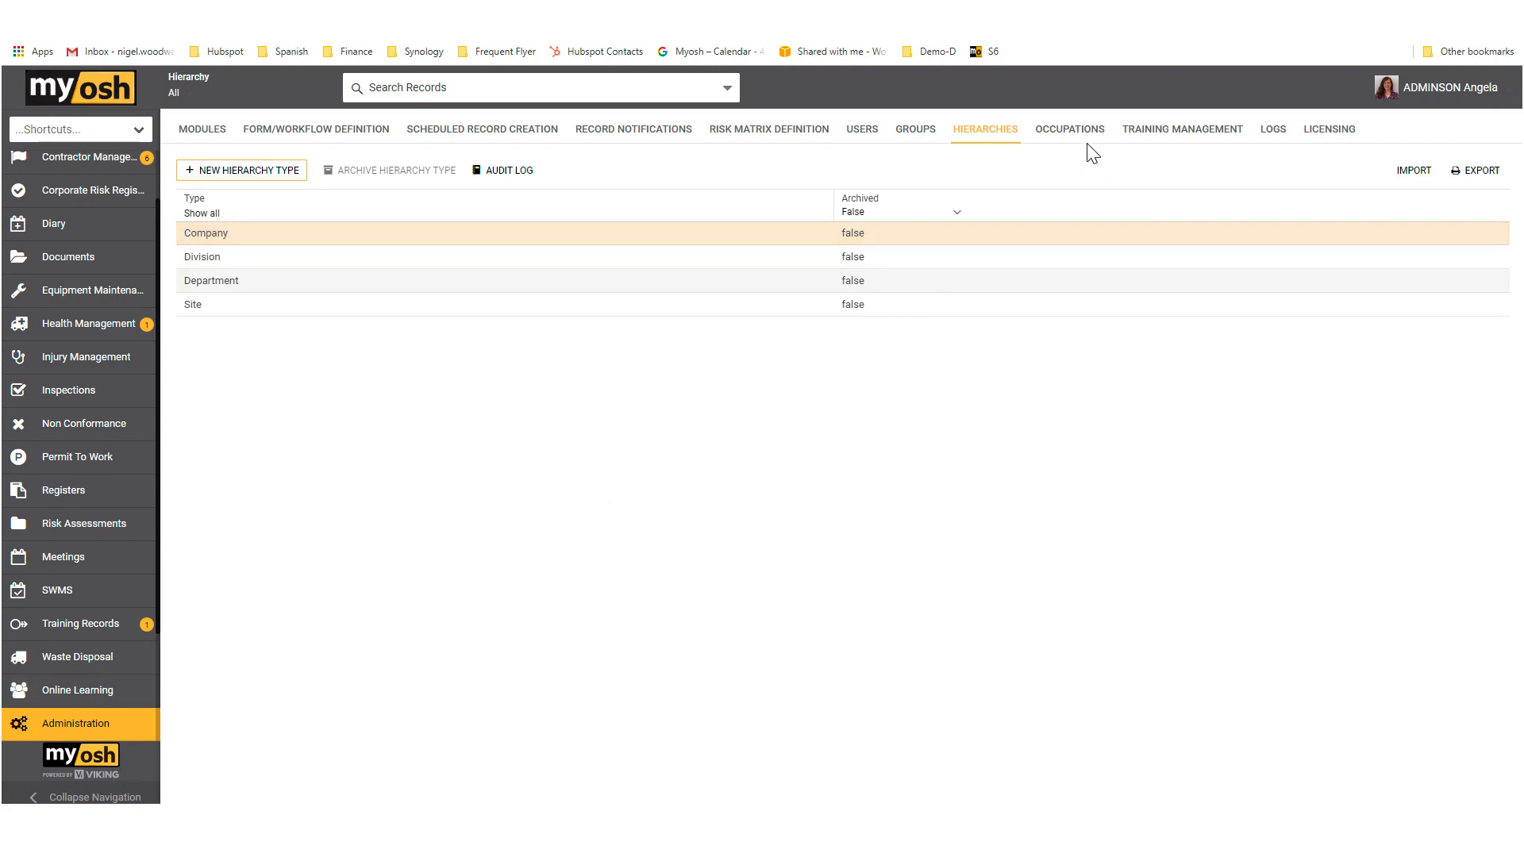
pyautogui.click(1066, 131)
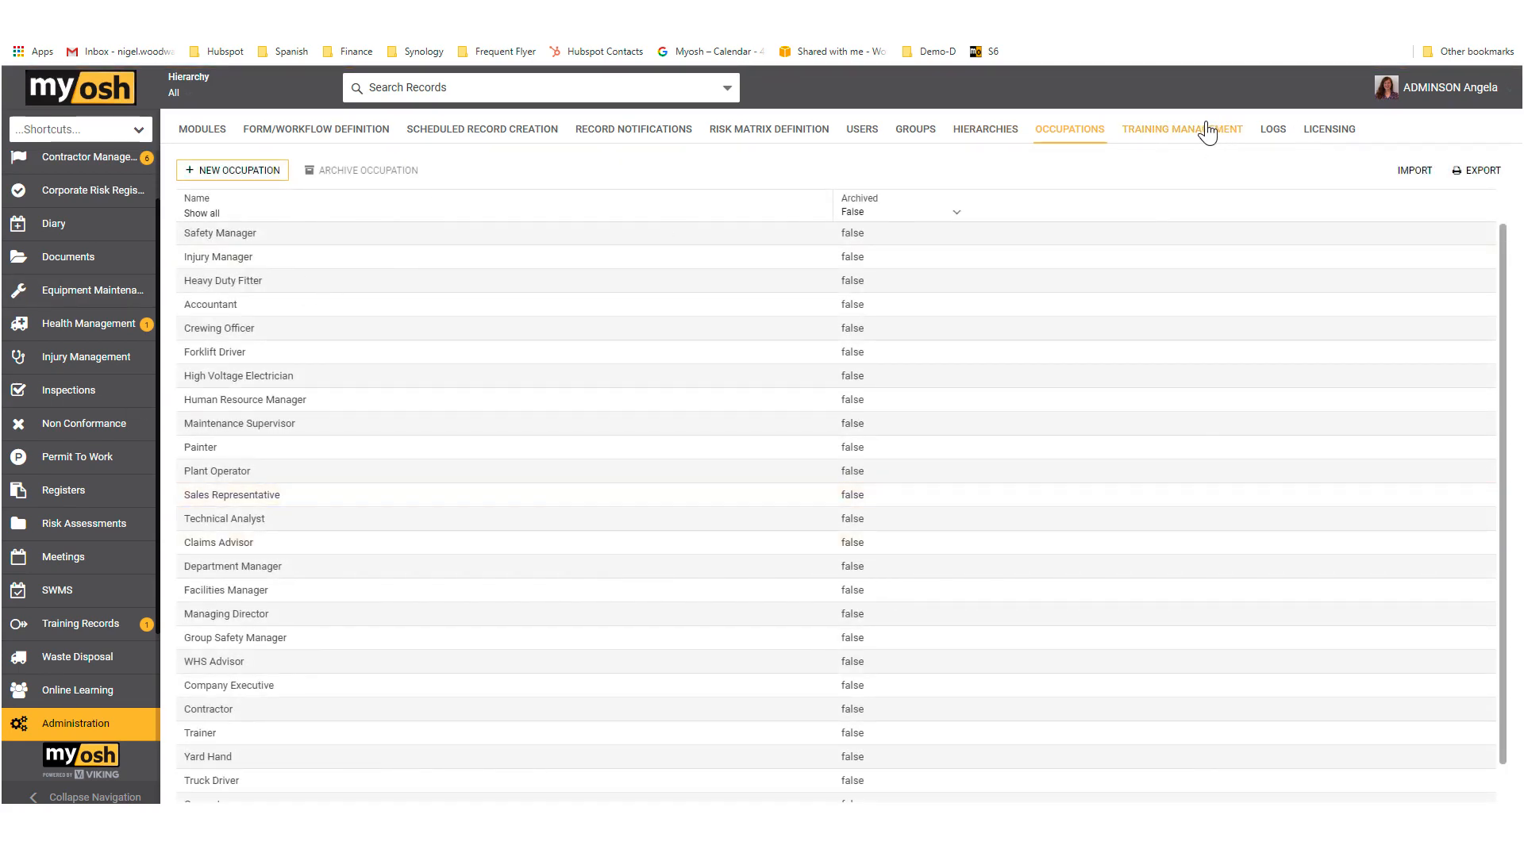
# Step: Open the Incident form of the Incident Reporting module and examine its workflow steps
pyautogui.click(352, 133)
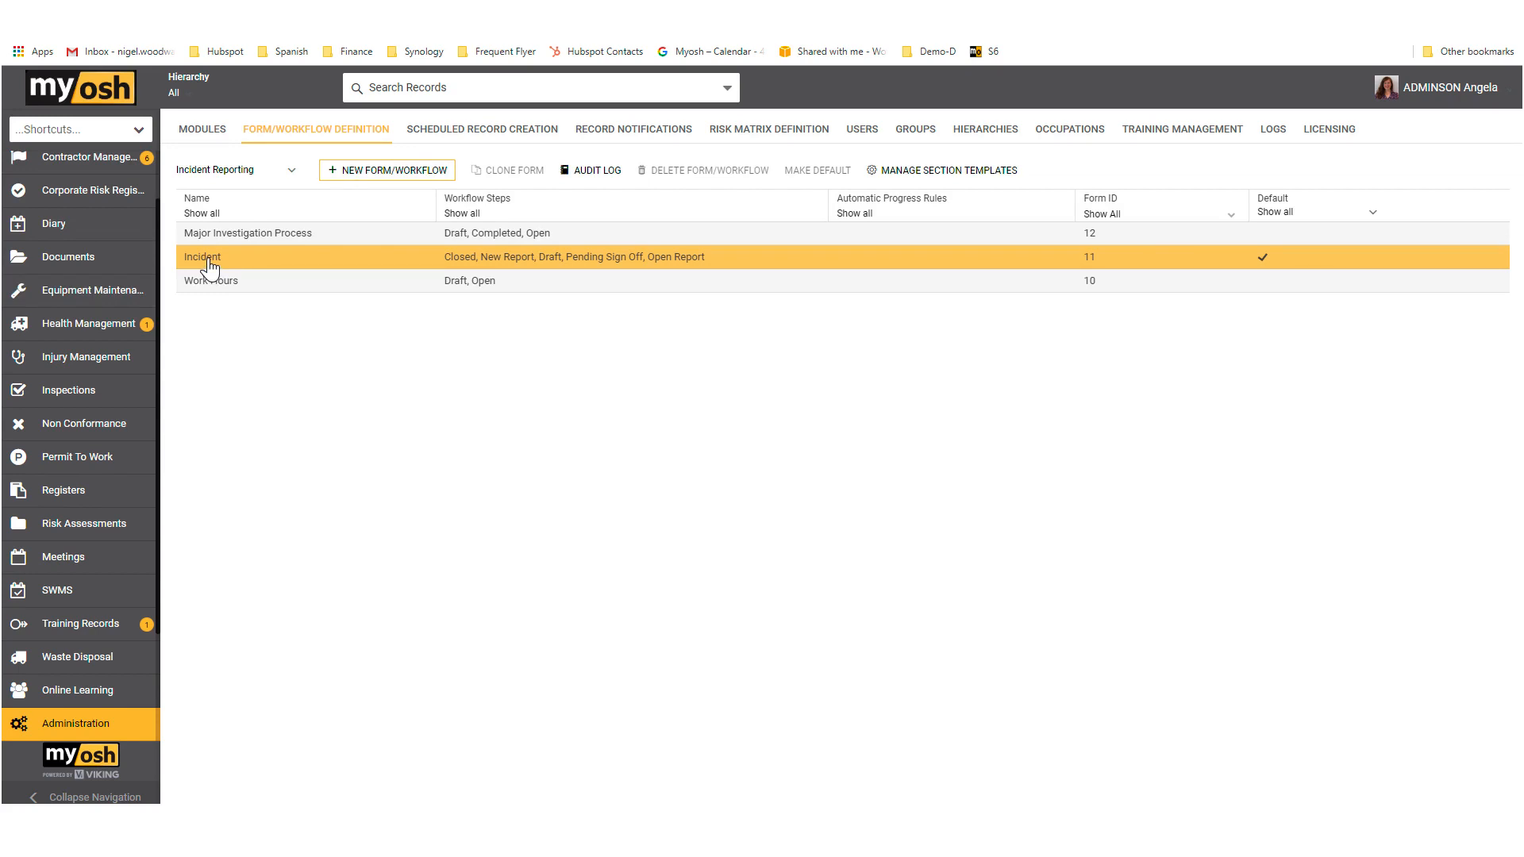
pyautogui.doubleClick(209, 262)
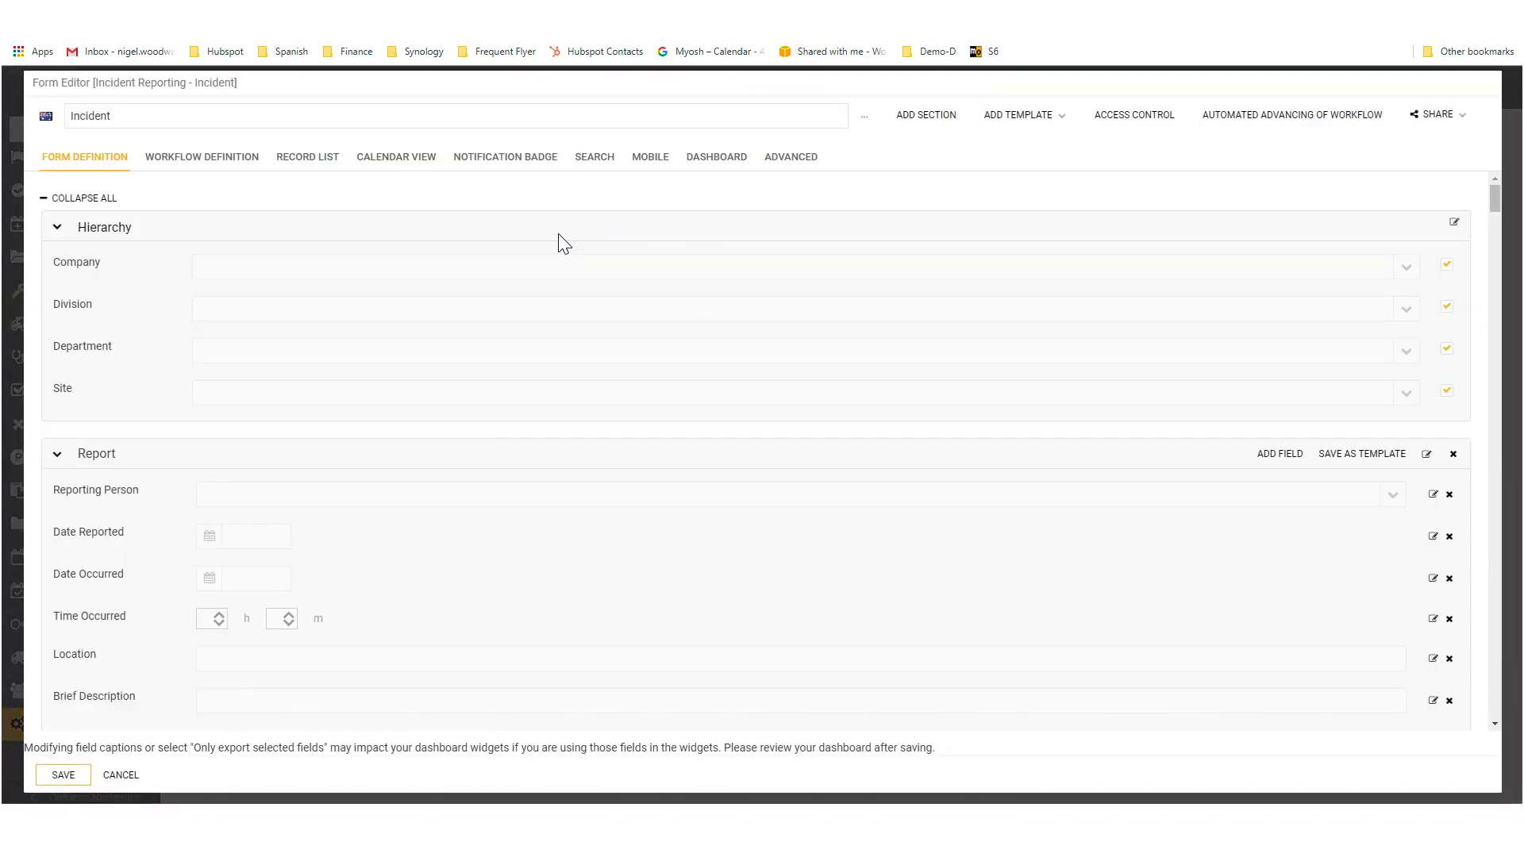
pyautogui.click(207, 169)
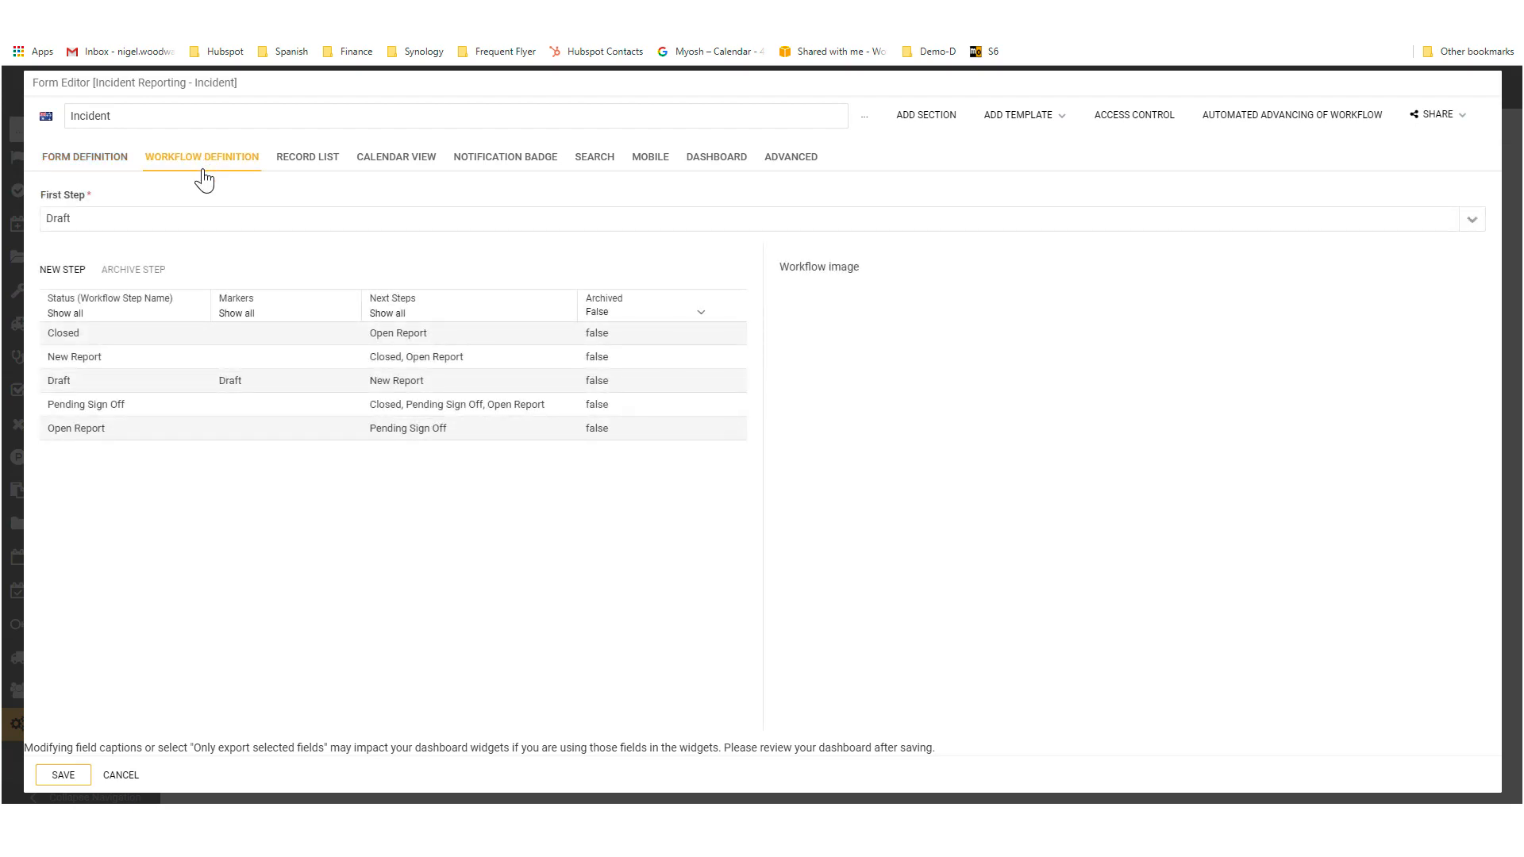
pyautogui.click(374, 336)
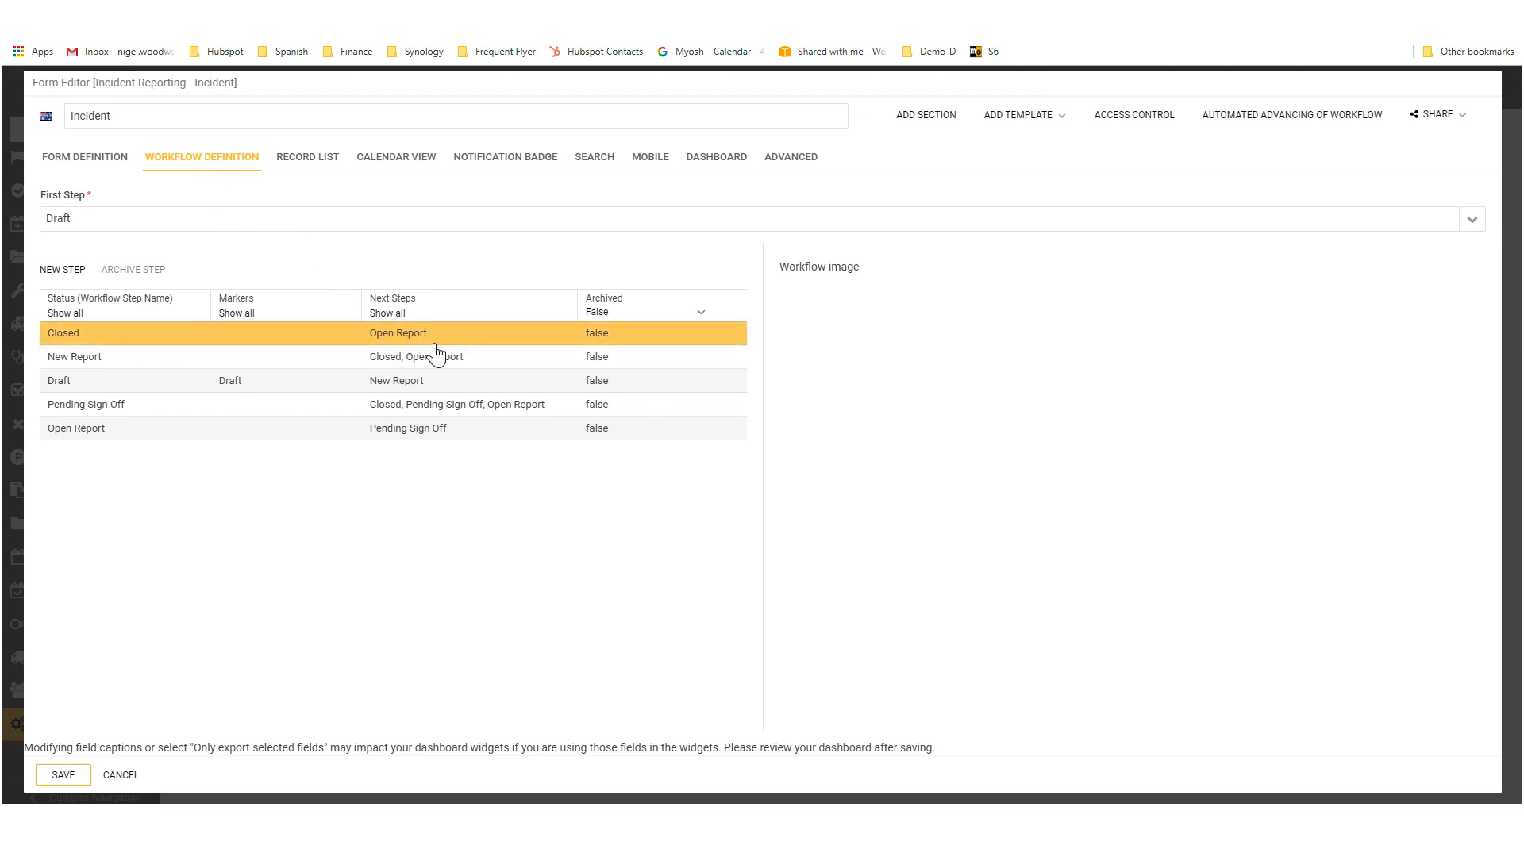
pyautogui.click(413, 386)
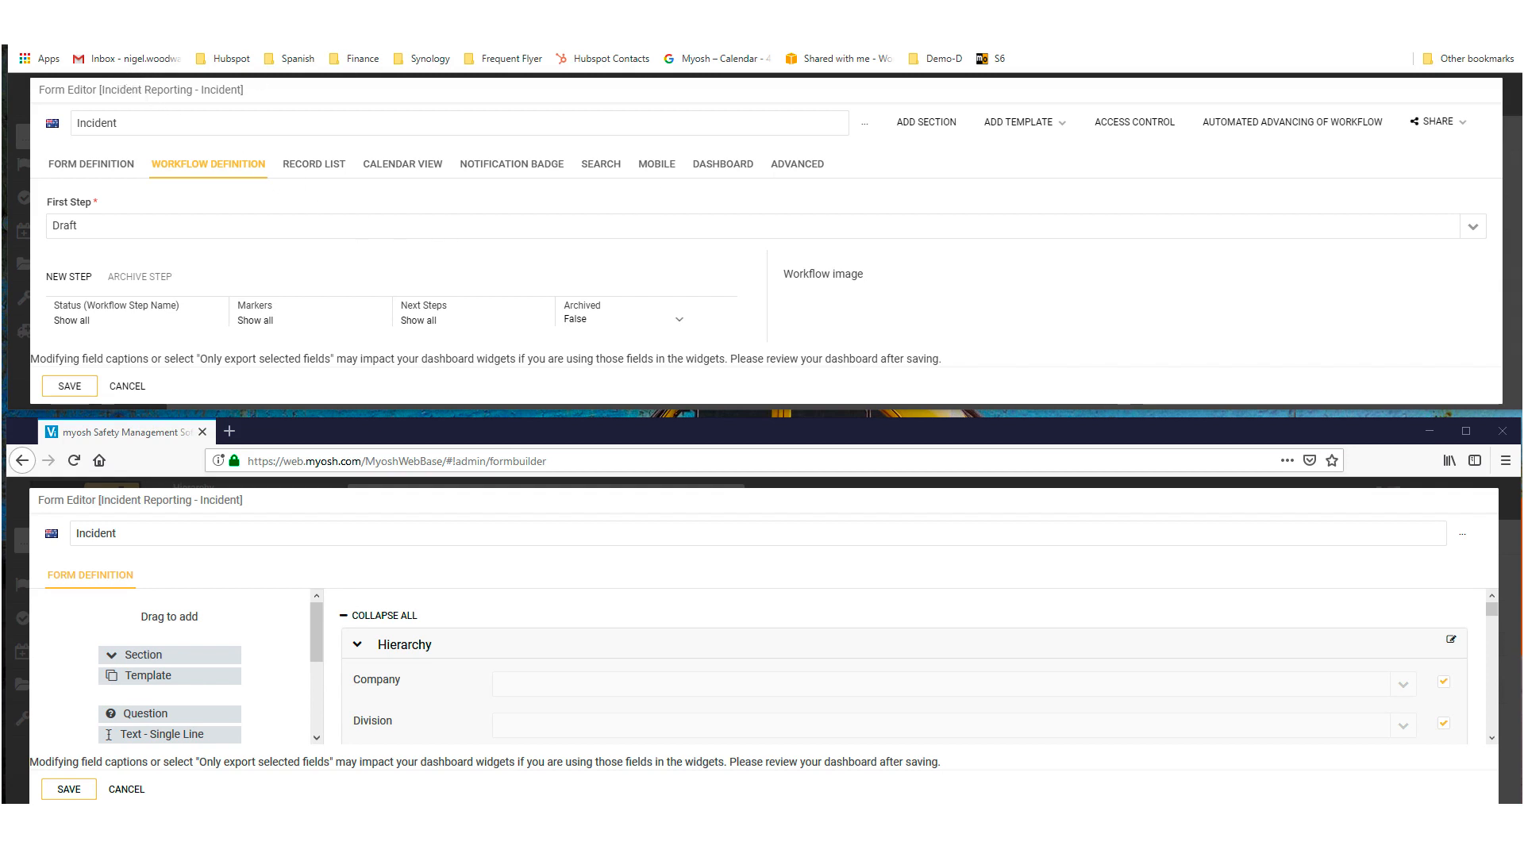
pyautogui.doubleClick(714, 8)
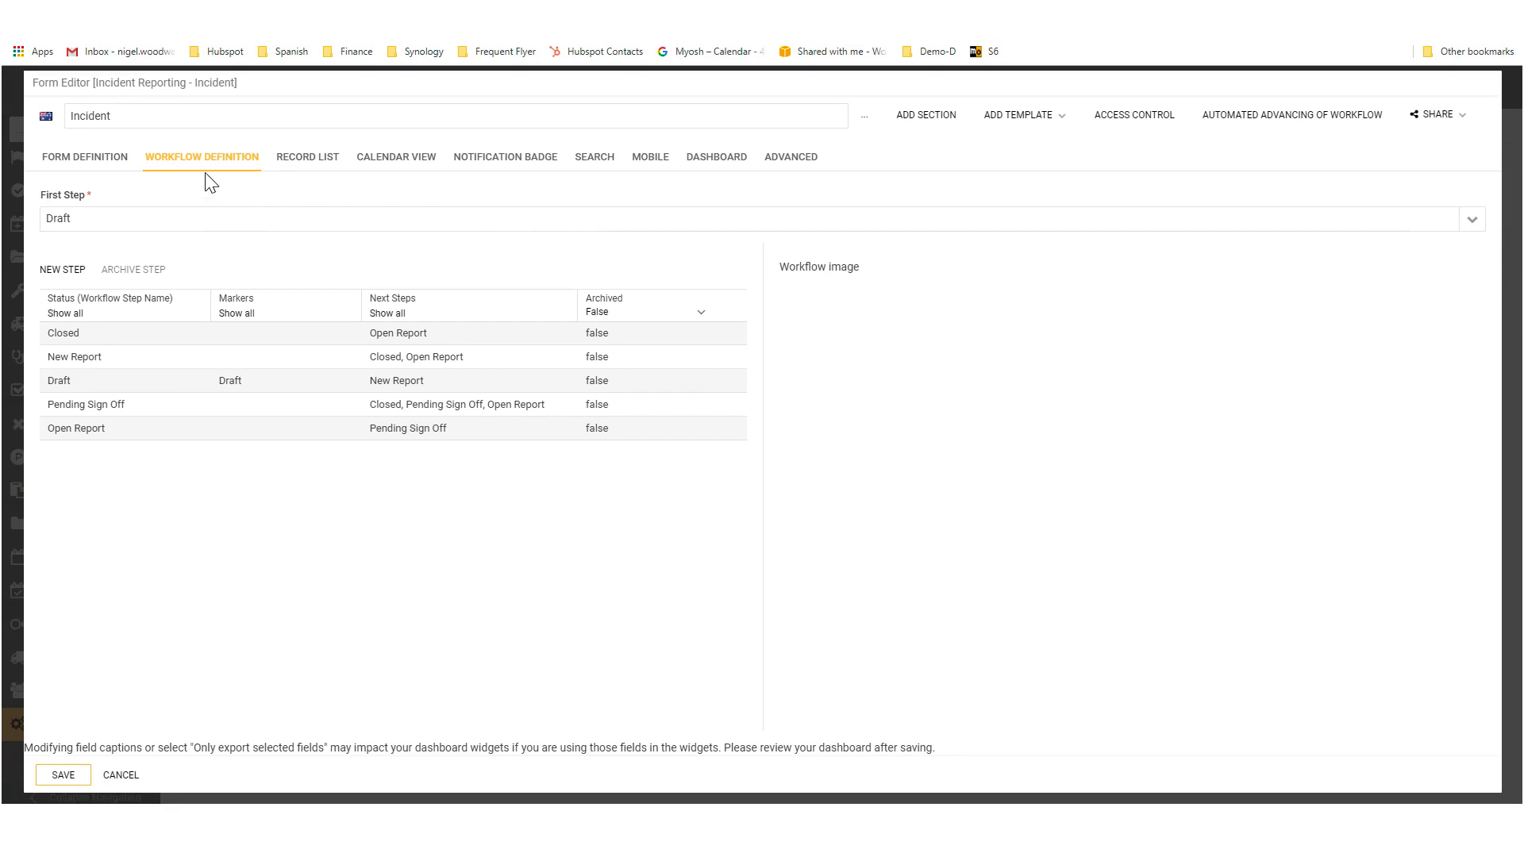
# Step: Examine the Incident form's record list settings and compare its default display fields with the Default user view of incident records
pyautogui.click(299, 169)
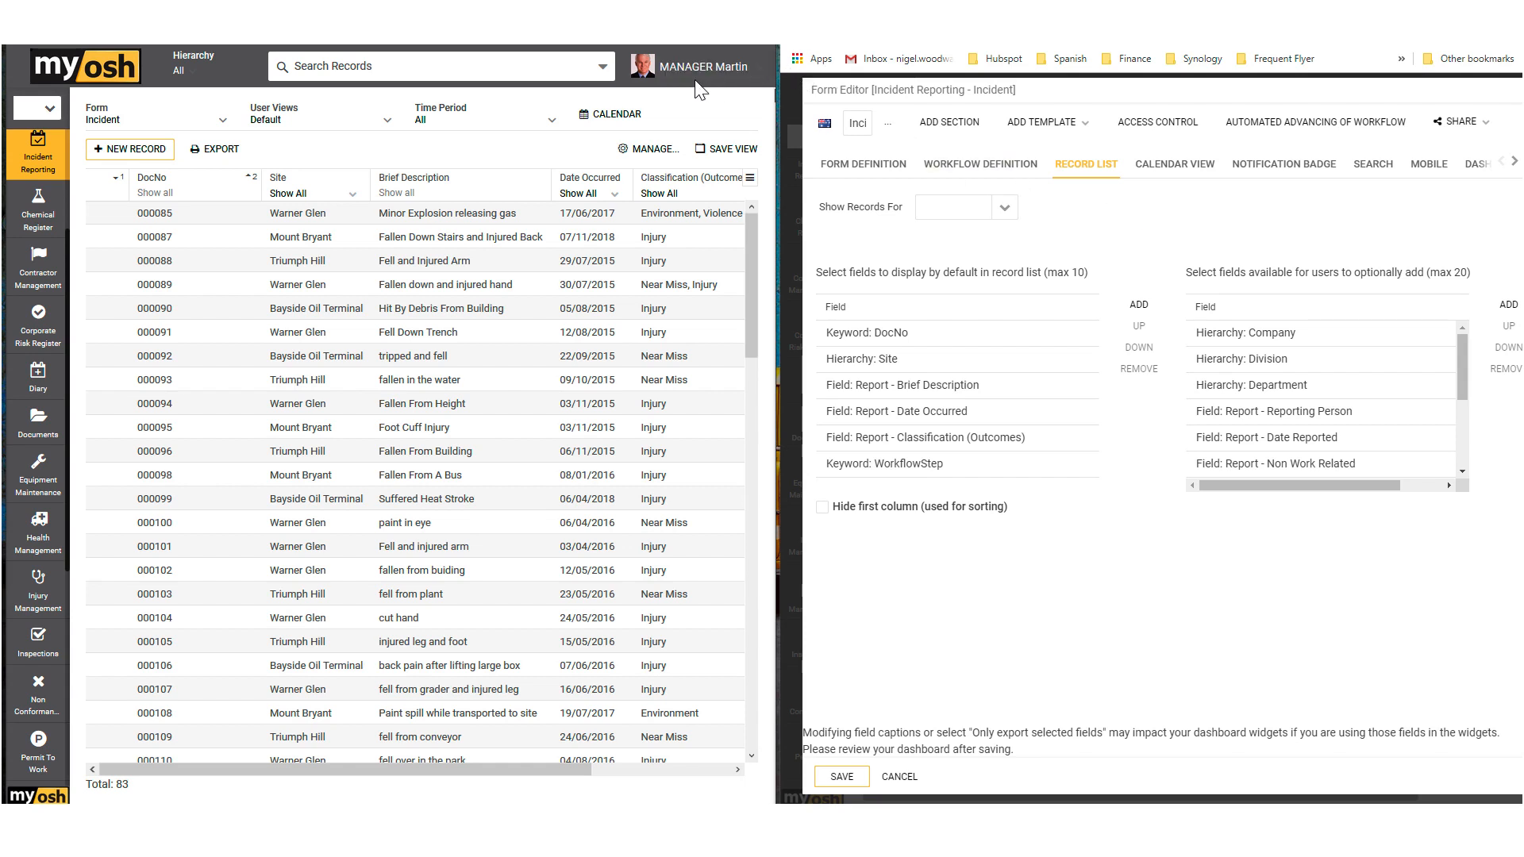
pyautogui.click(370, 289)
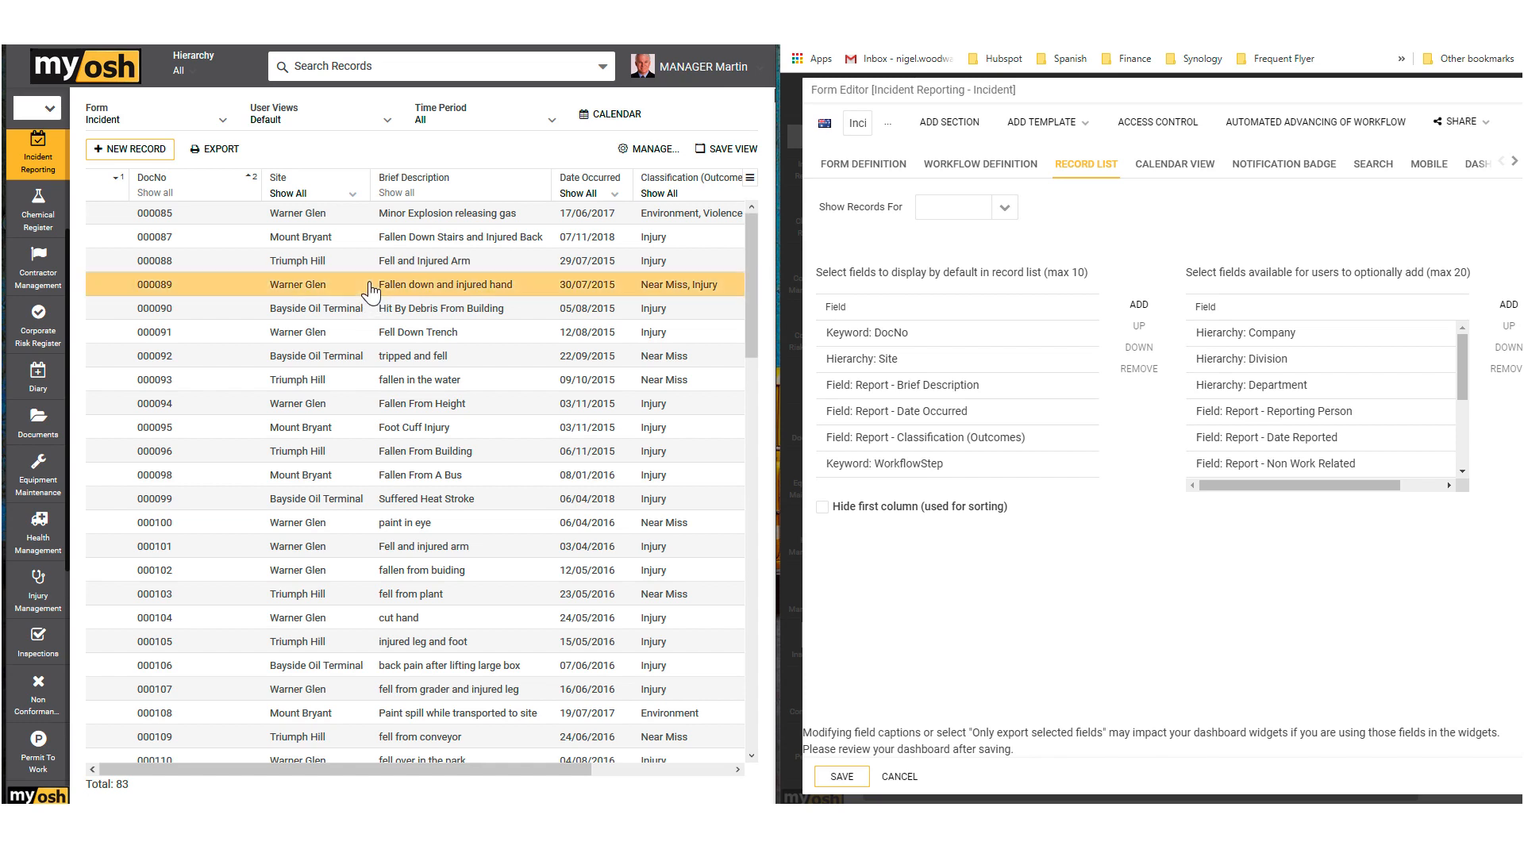
pyautogui.click(371, 265)
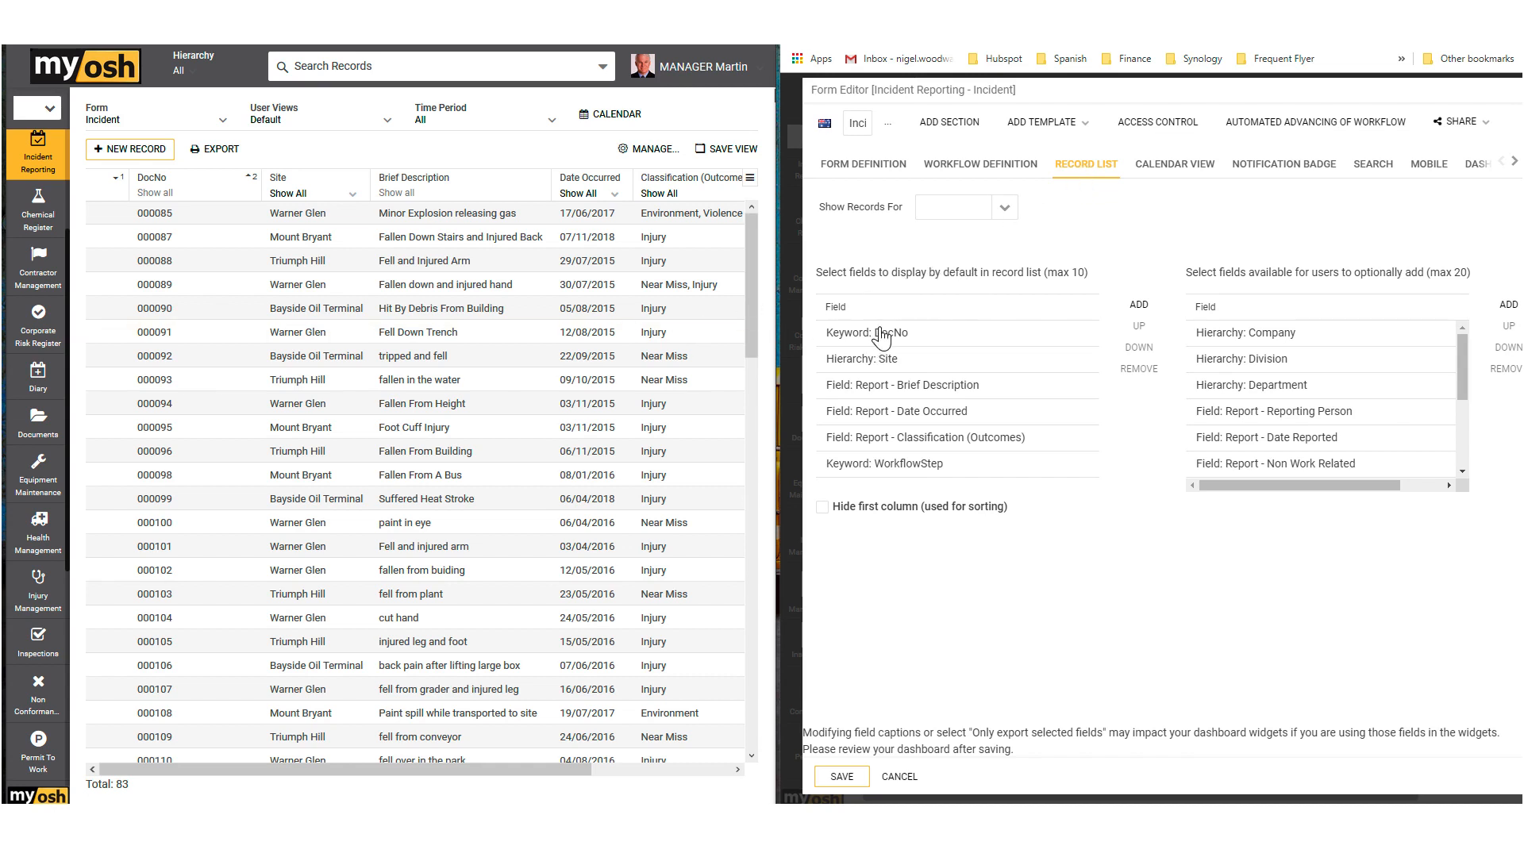
pyautogui.moveTo(875, 277); pyautogui.dragTo(1036, 280)
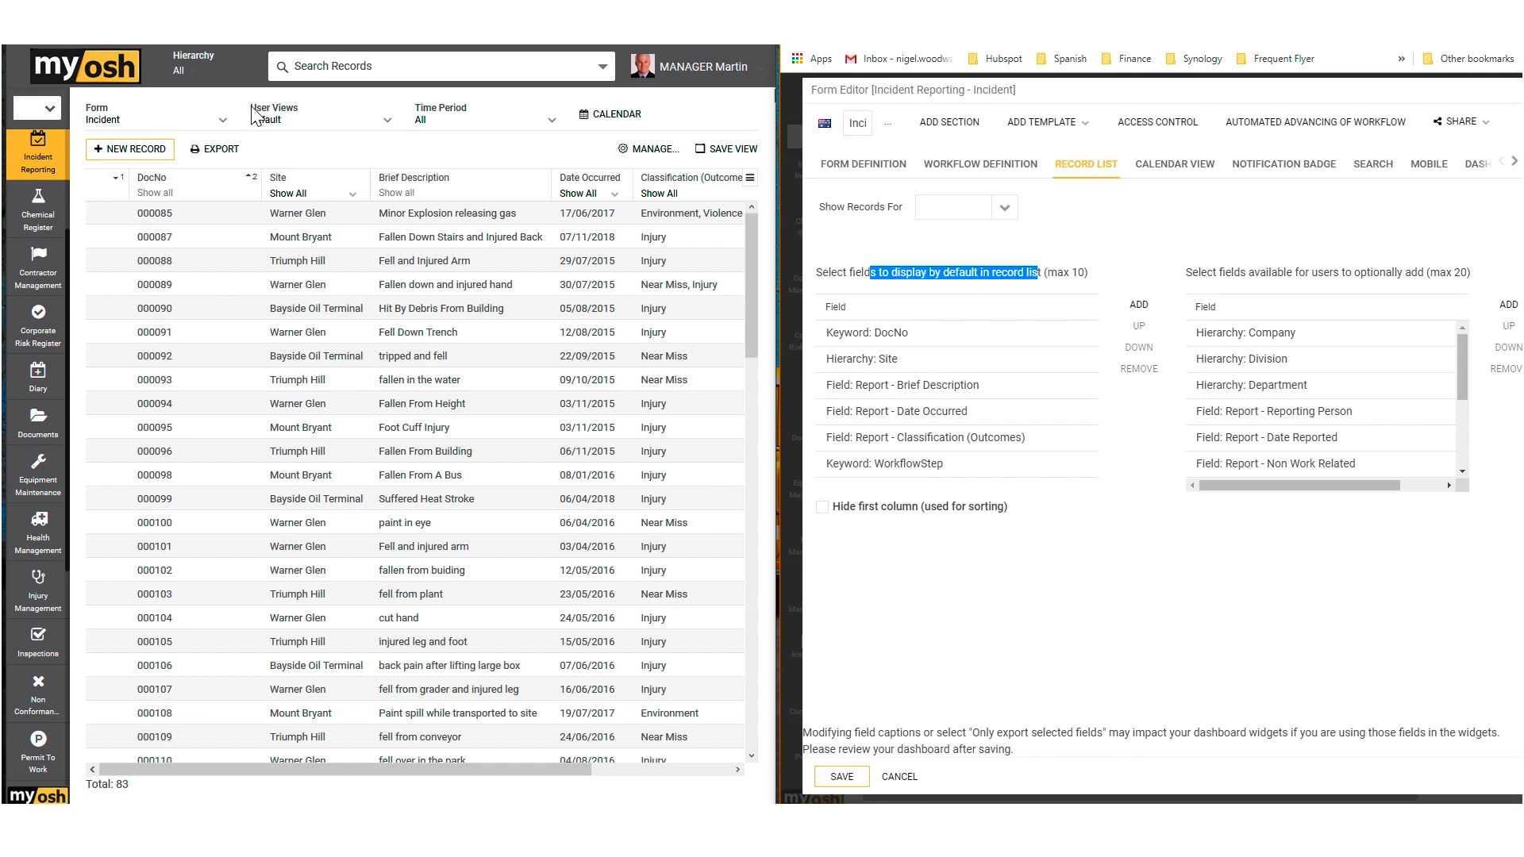
pyautogui.moveTo(253, 116); pyautogui.dragTo(312, 115)
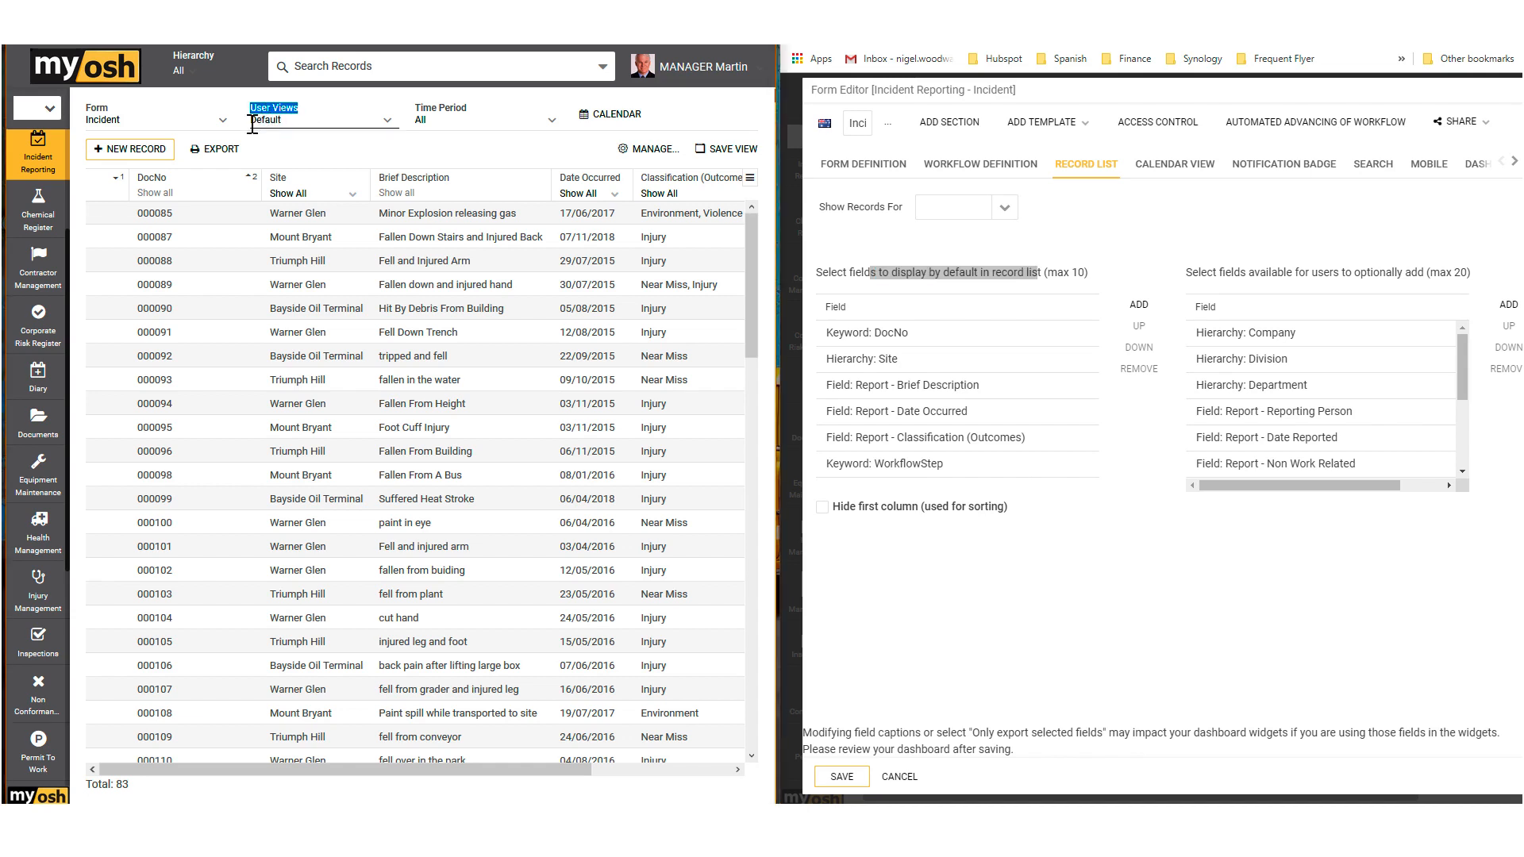
pyautogui.moveTo(253, 119); pyautogui.dragTo(284, 119)
# Step: Show the optional Supervisor column in the incident record list, hide it again, and check the fields available for users to optionally add
pyautogui.click(750, 181)
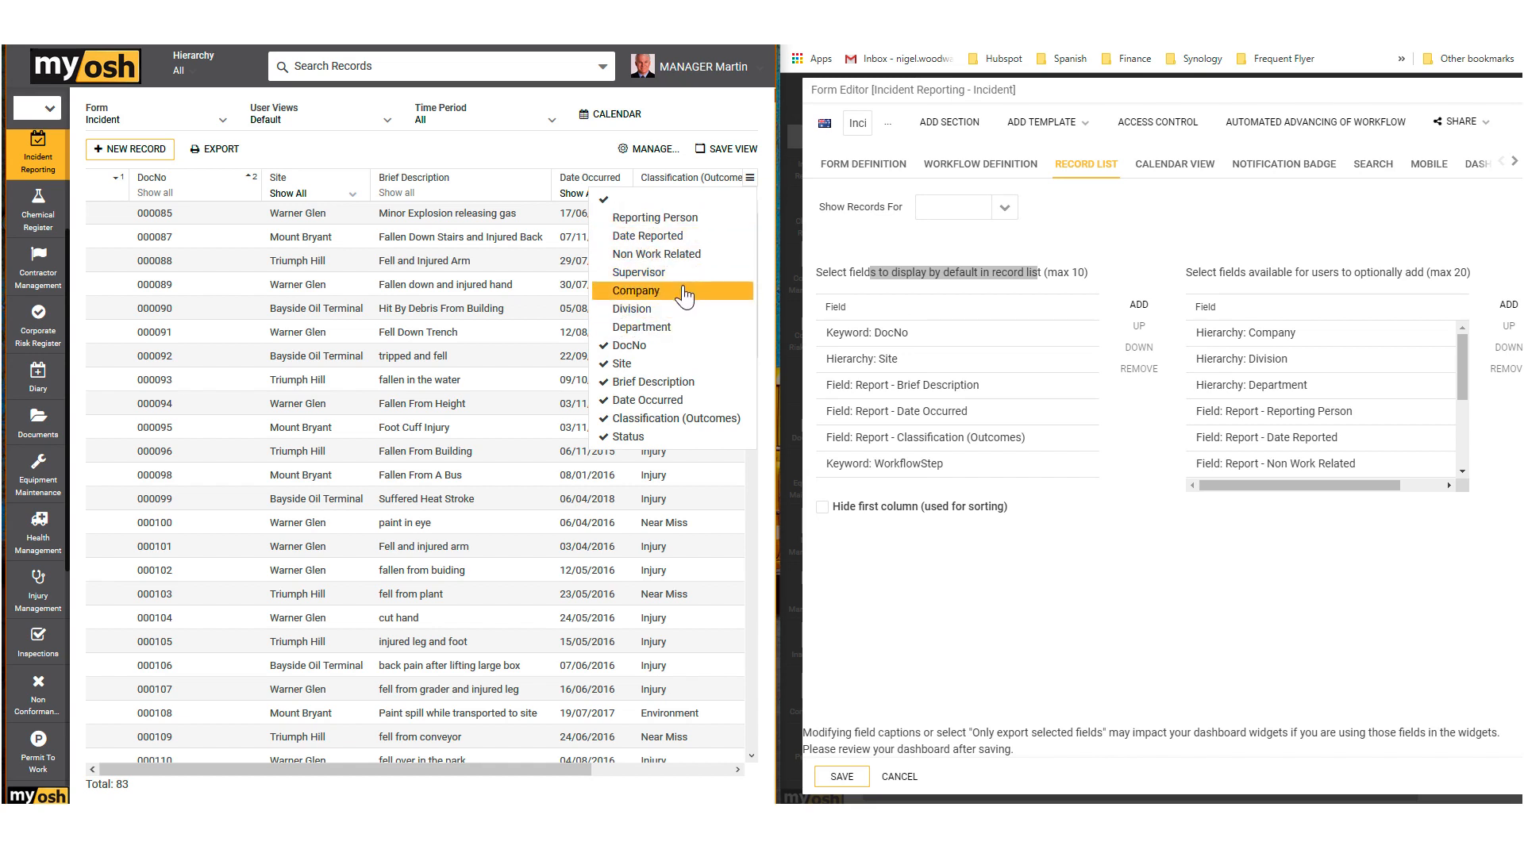
pyautogui.click(637, 273)
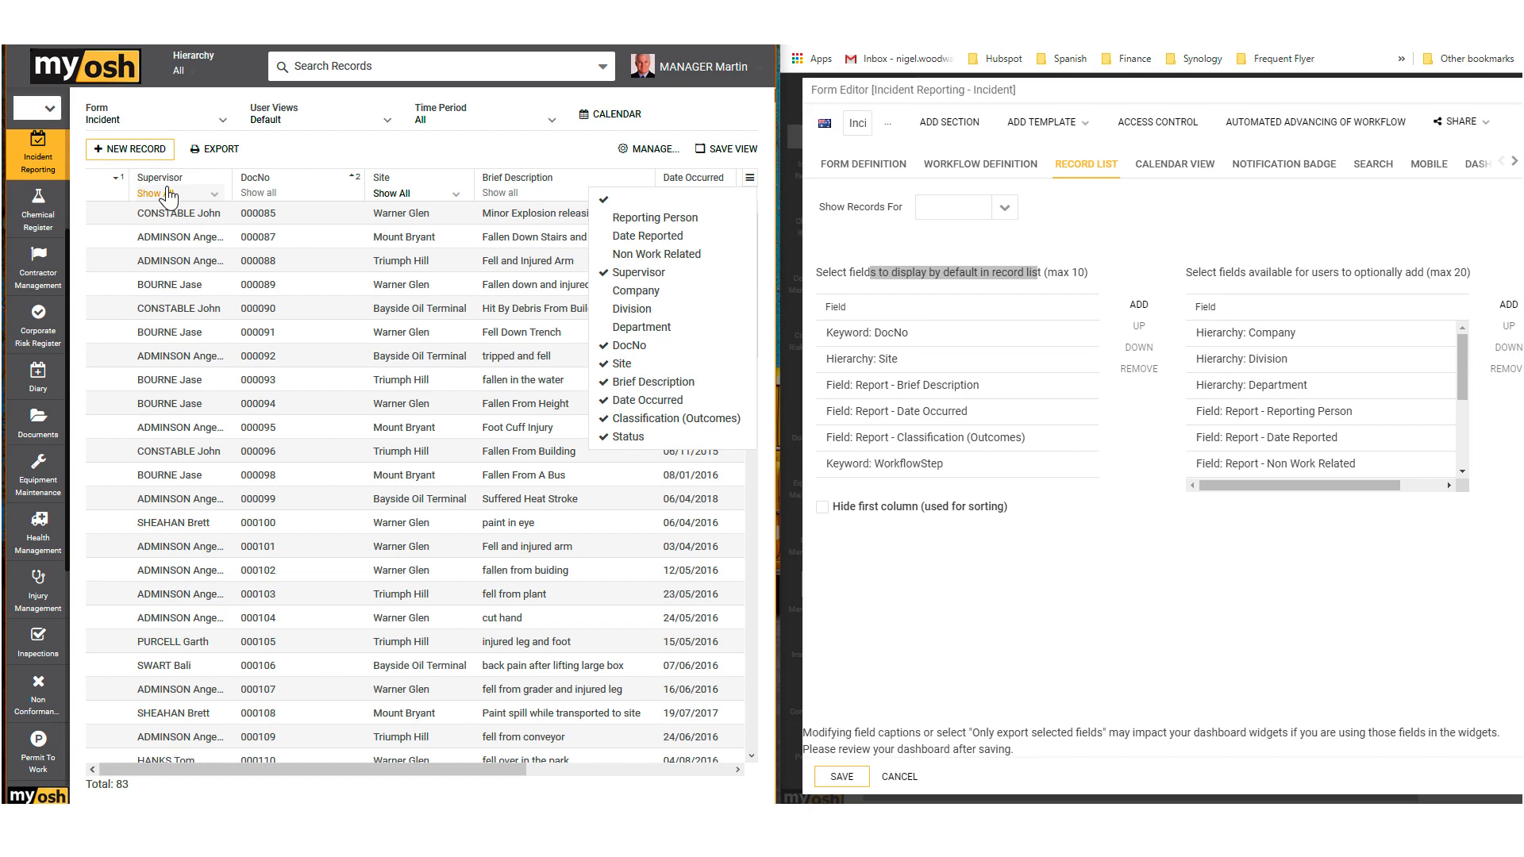
pyautogui.click(612, 281)
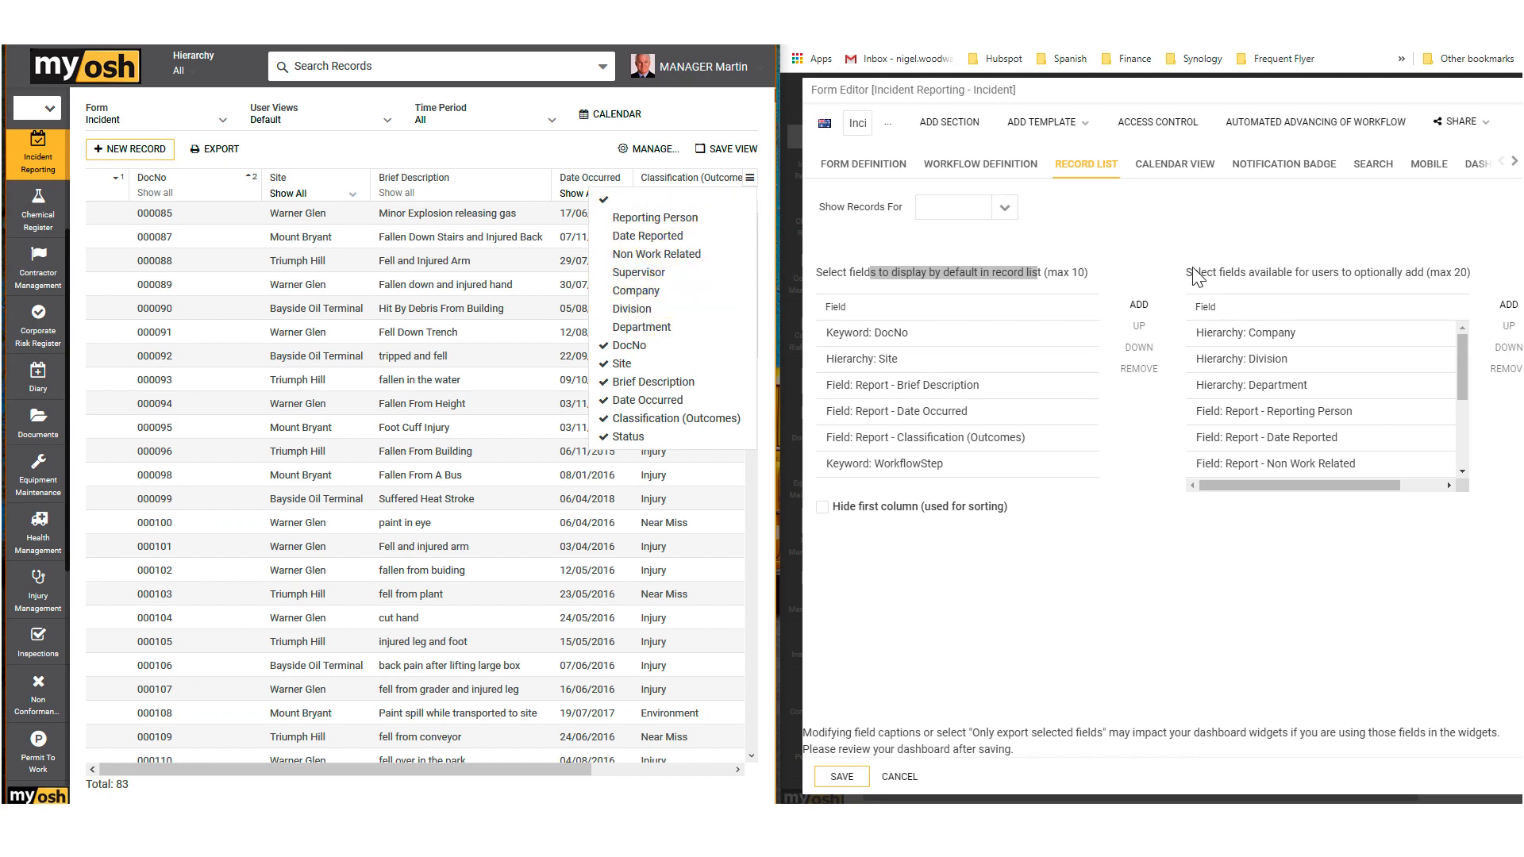
pyautogui.moveTo(1189, 274); pyautogui.dragTo(1483, 284)
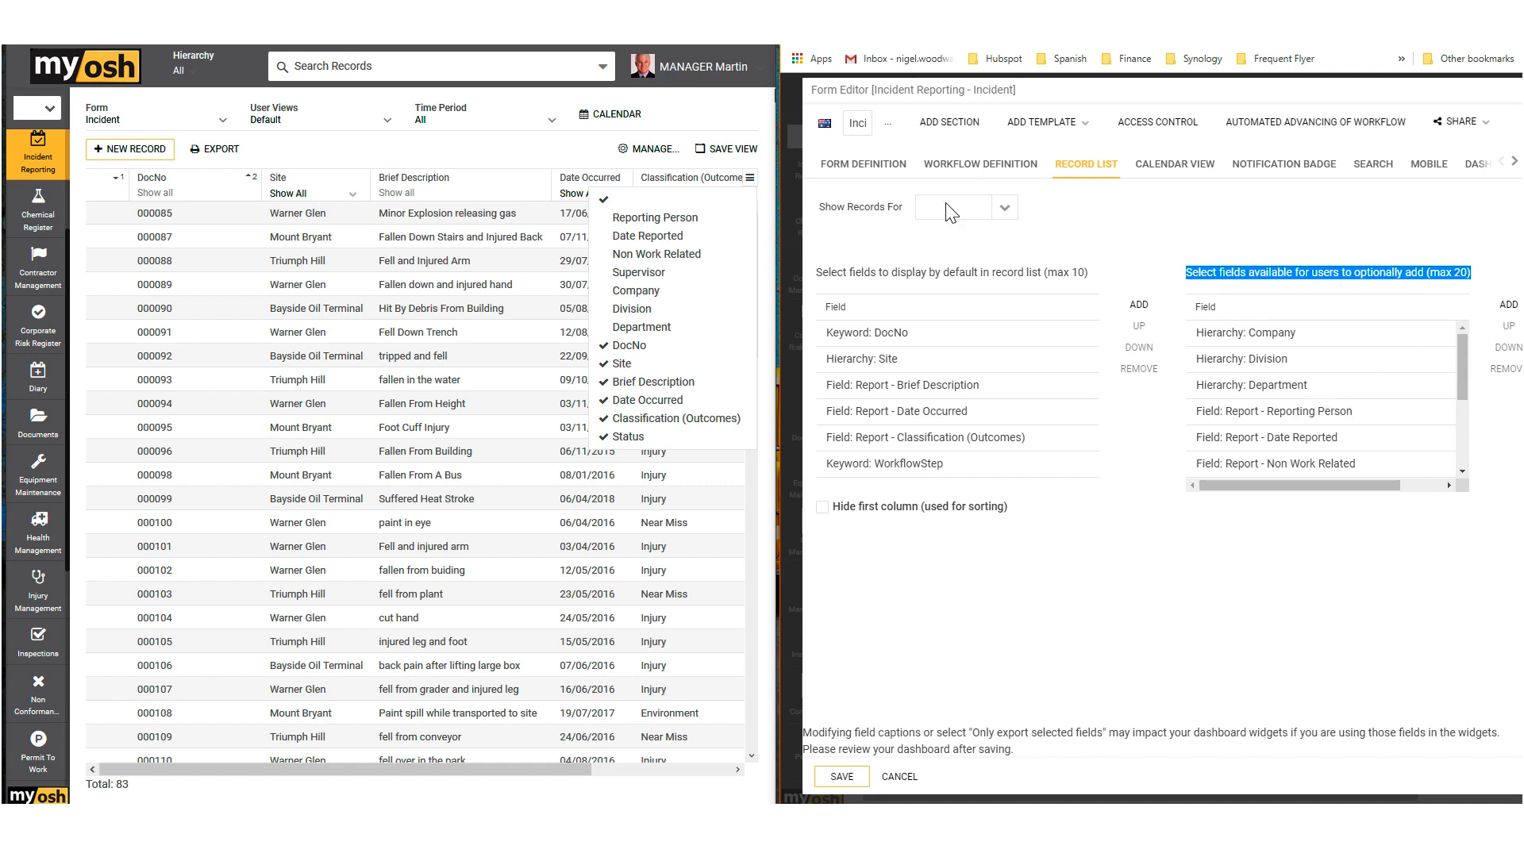
pyautogui.click(584, 155)
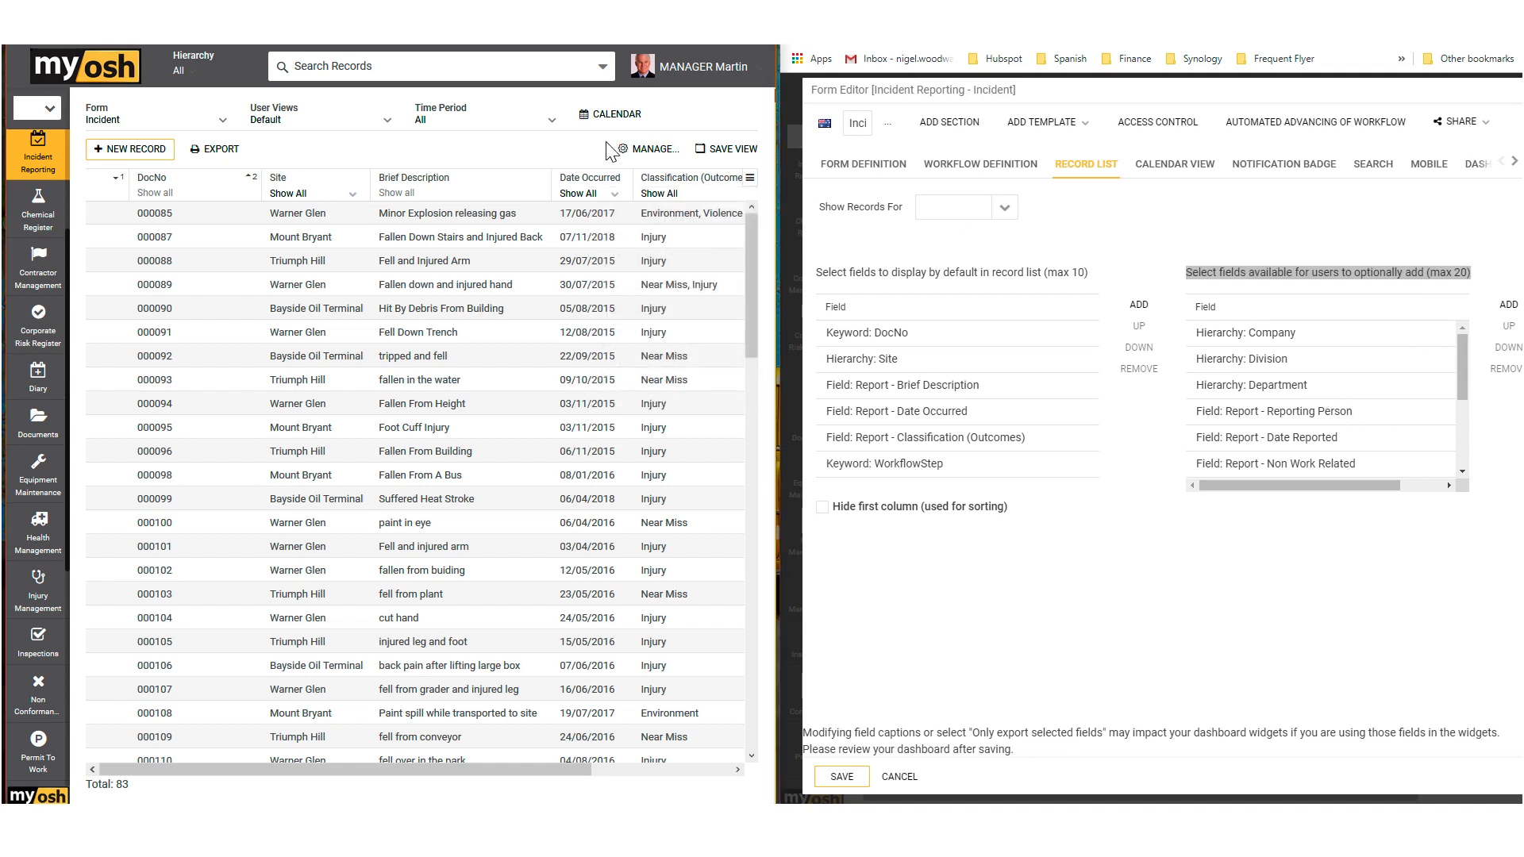
# Step: Examine the Incident form's calendar view settings and display the Actions module's records as a calendar
pyautogui.click(1177, 168)
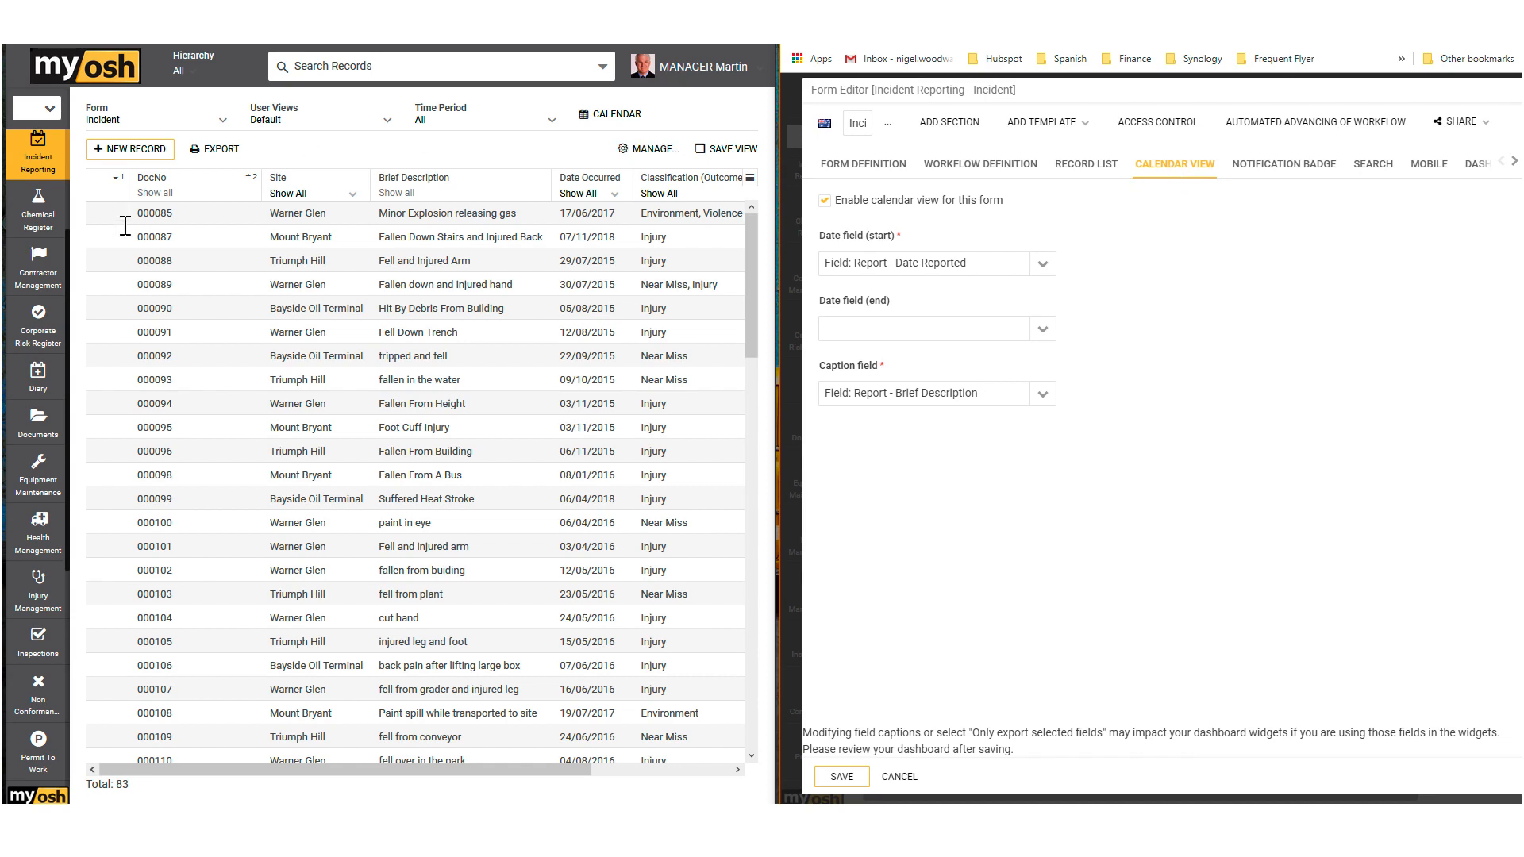
pyautogui.click(116, 271)
pyautogui.scroll(2, 38, 556)
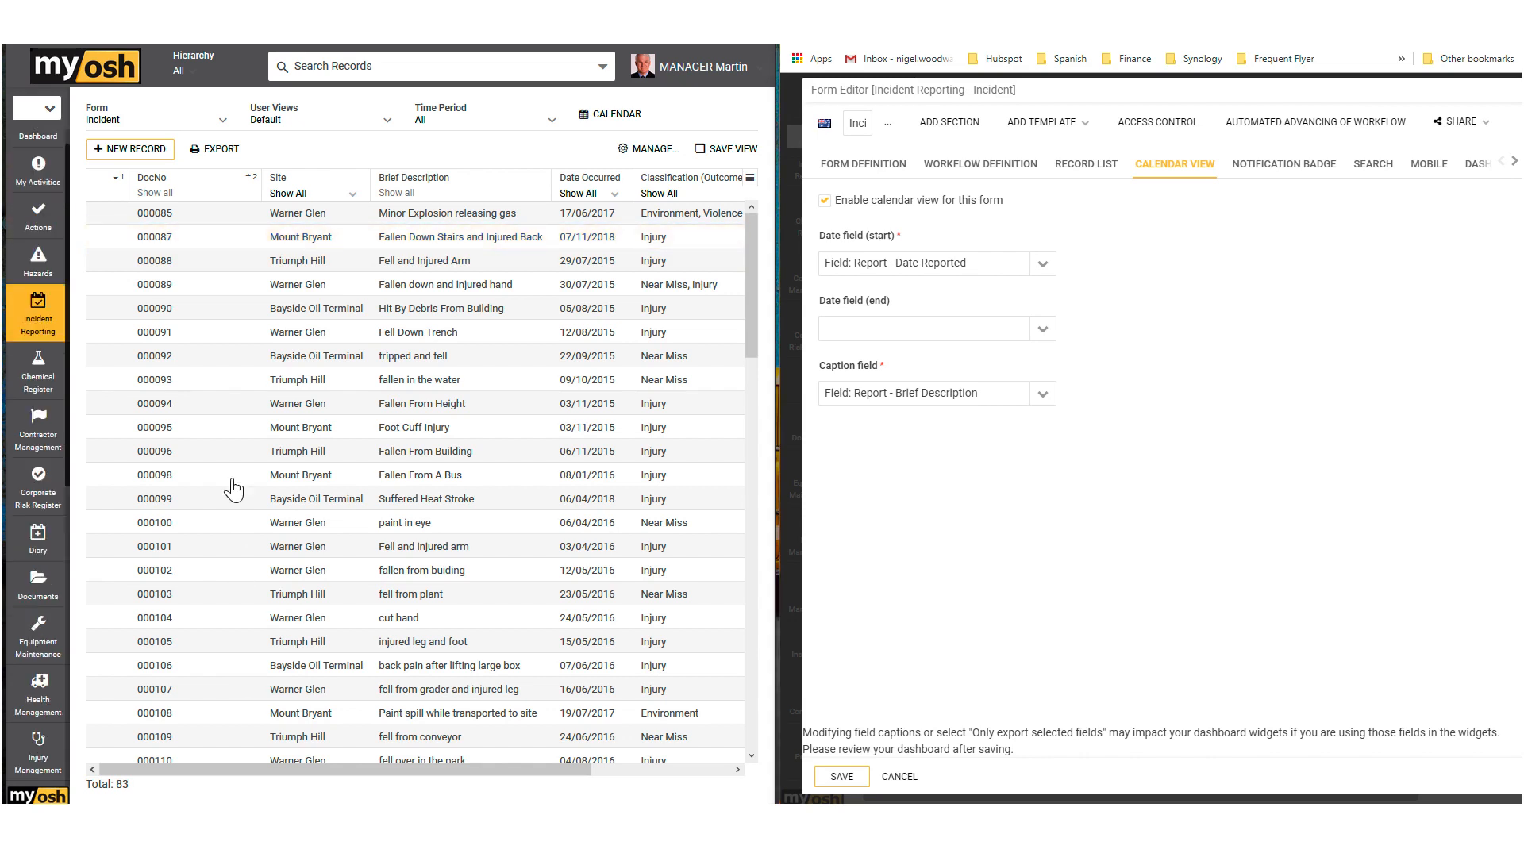
pyautogui.click(39, 228)
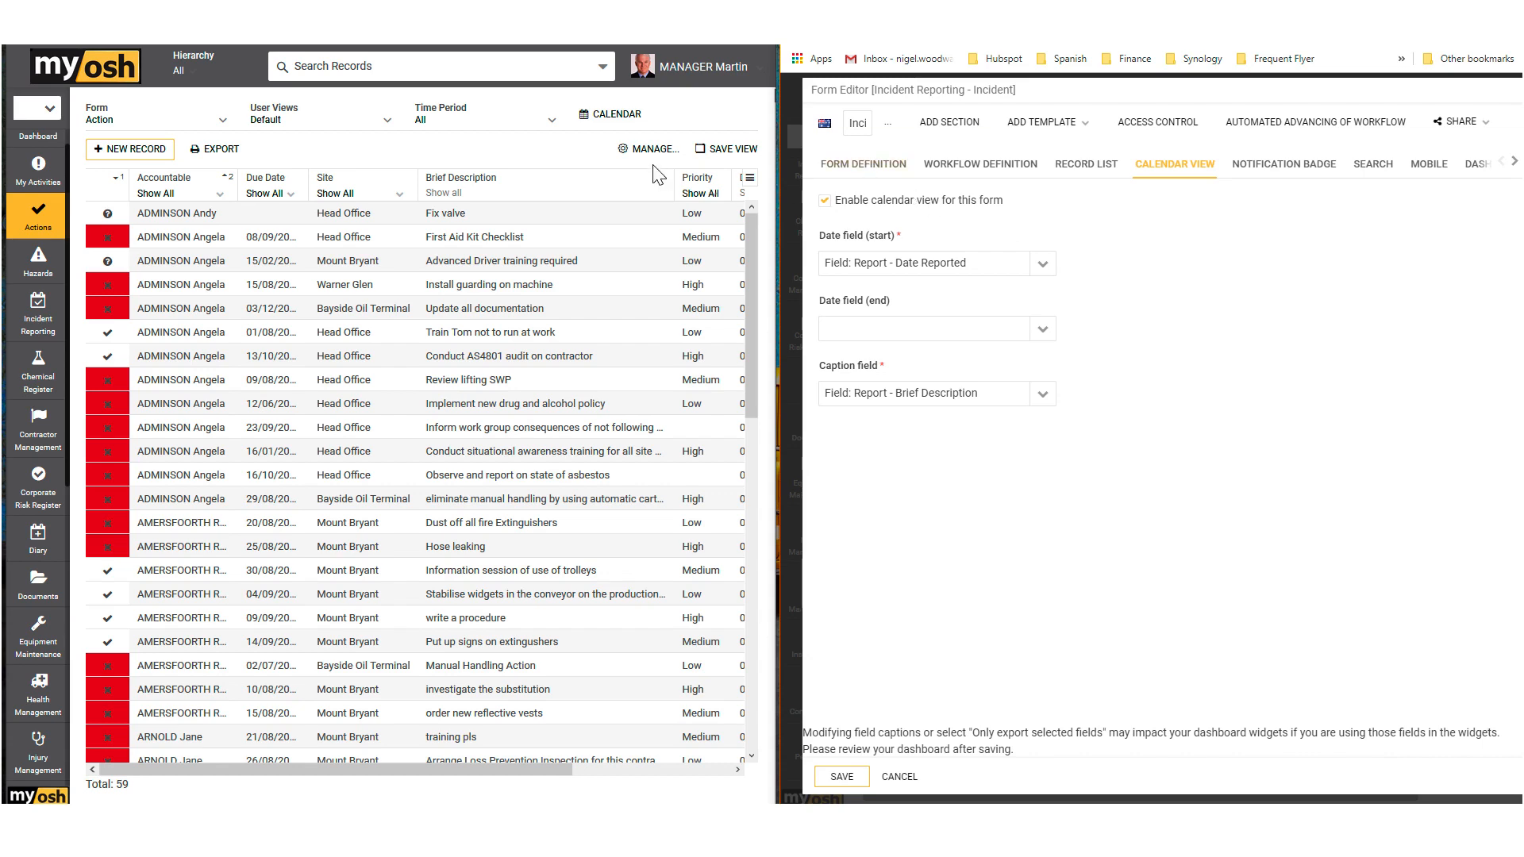
pyautogui.click(605, 121)
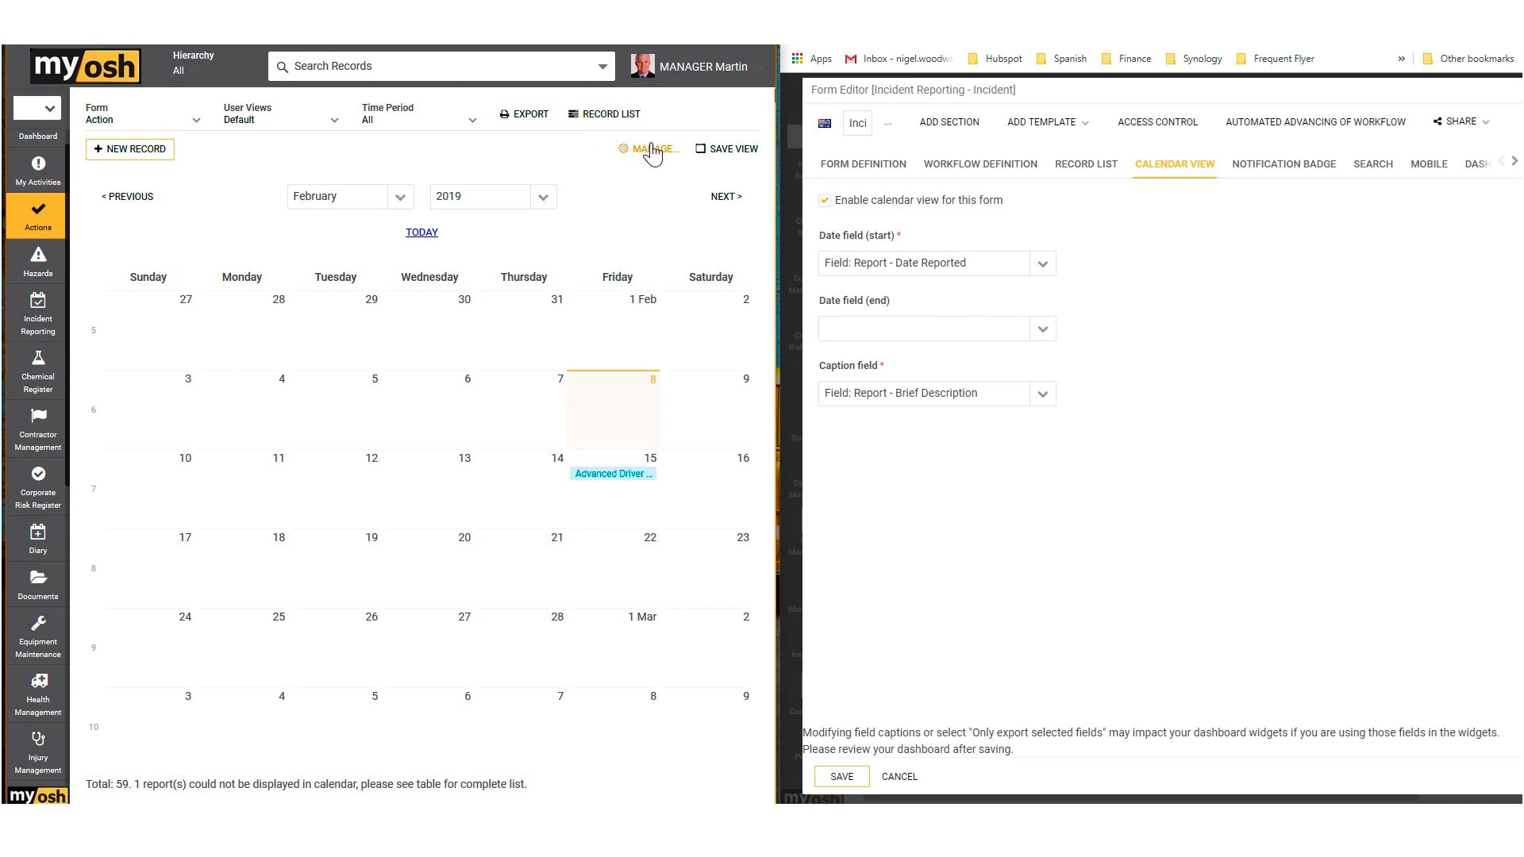
# Step: Browse the Actions calendar back month by month from February 2019 past October 2018
pyautogui.click(125, 211)
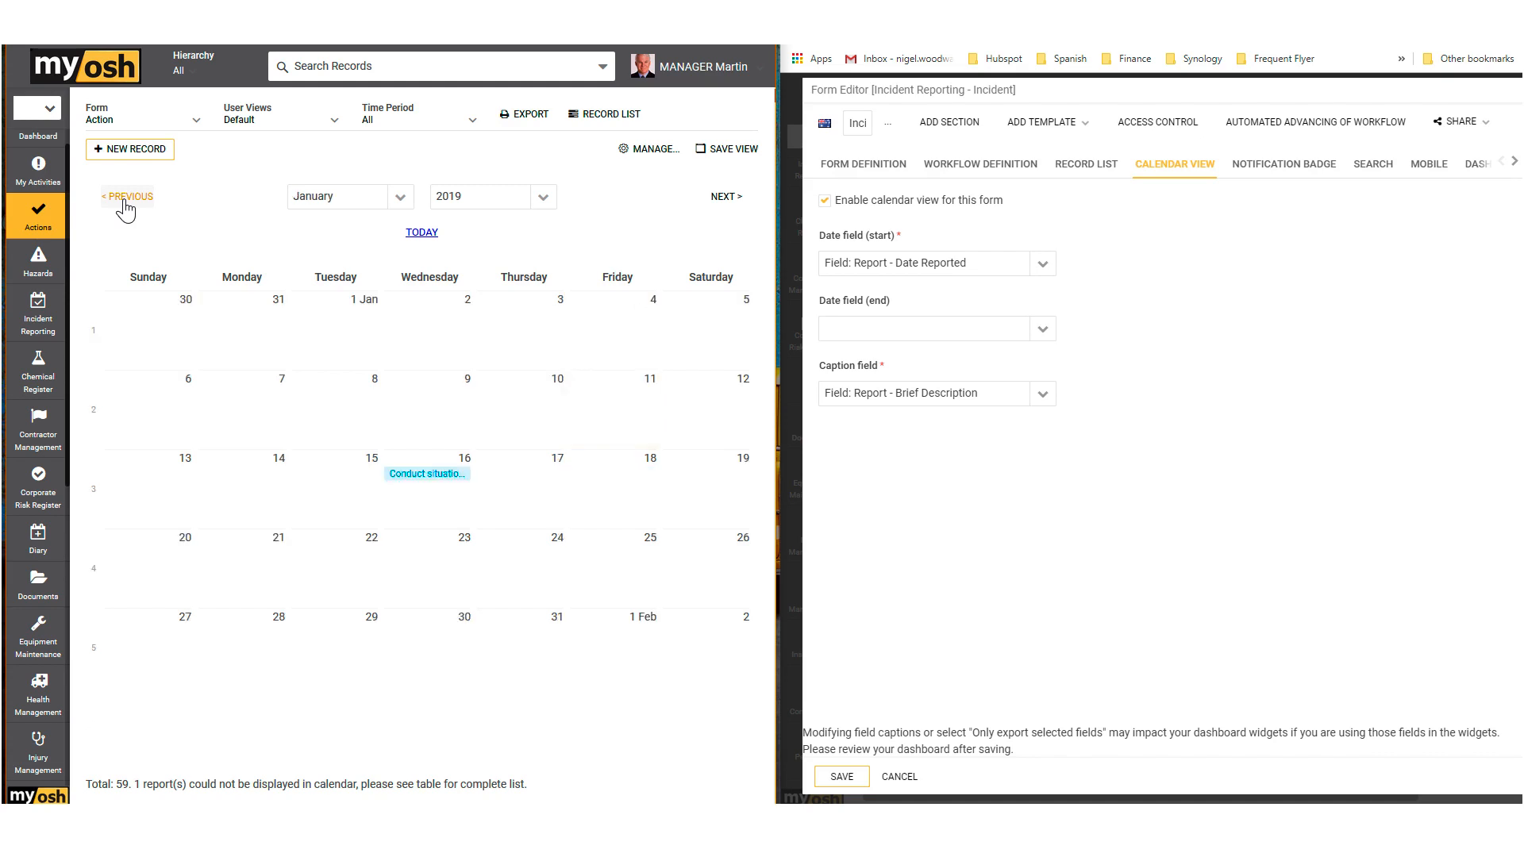
pyautogui.click(125, 211)
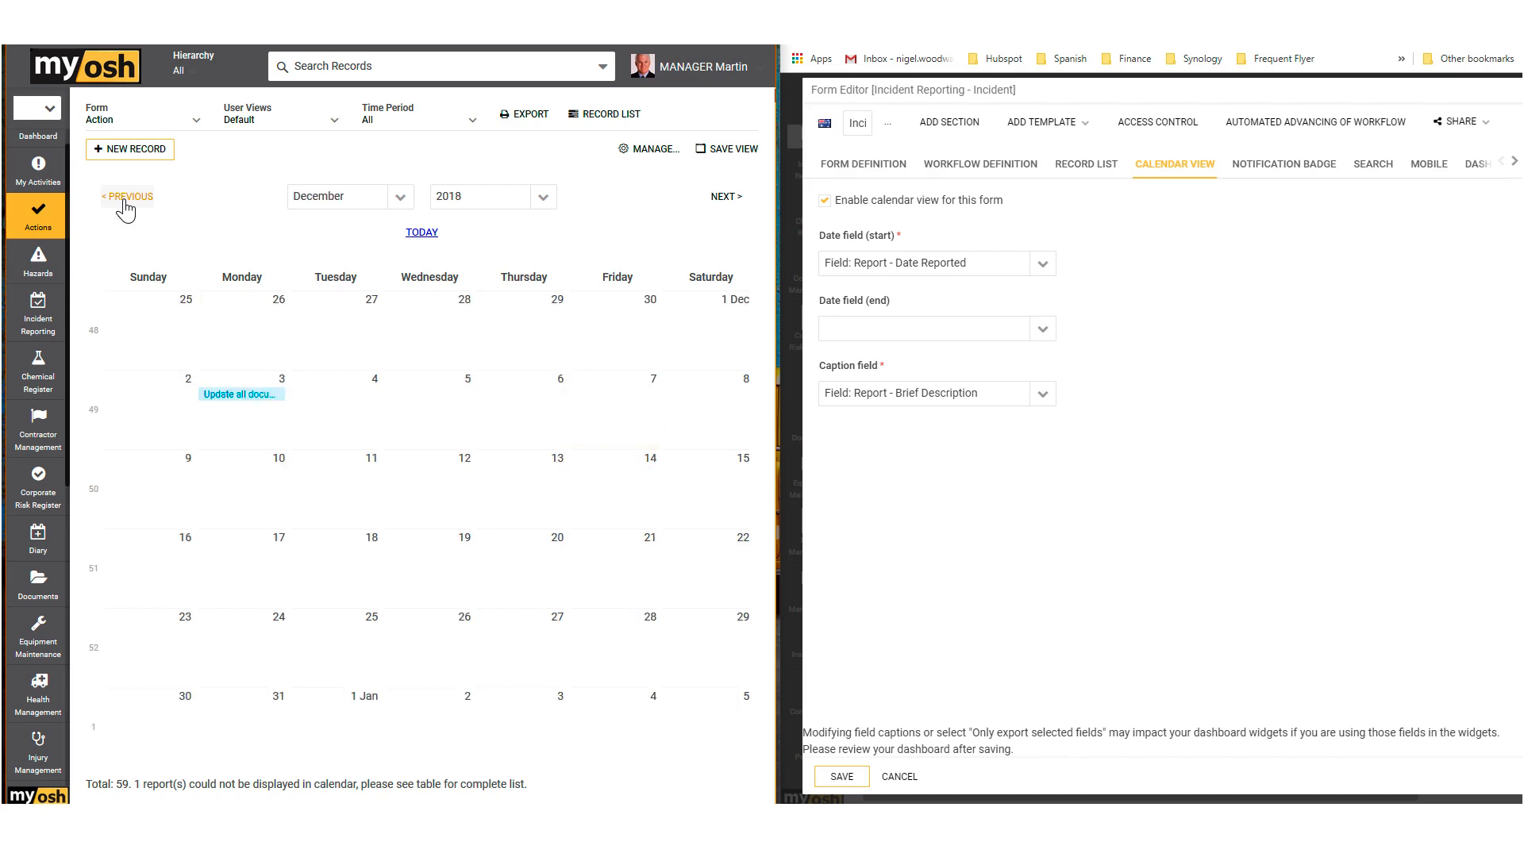
pyautogui.click(126, 211)
pyautogui.click(125, 211)
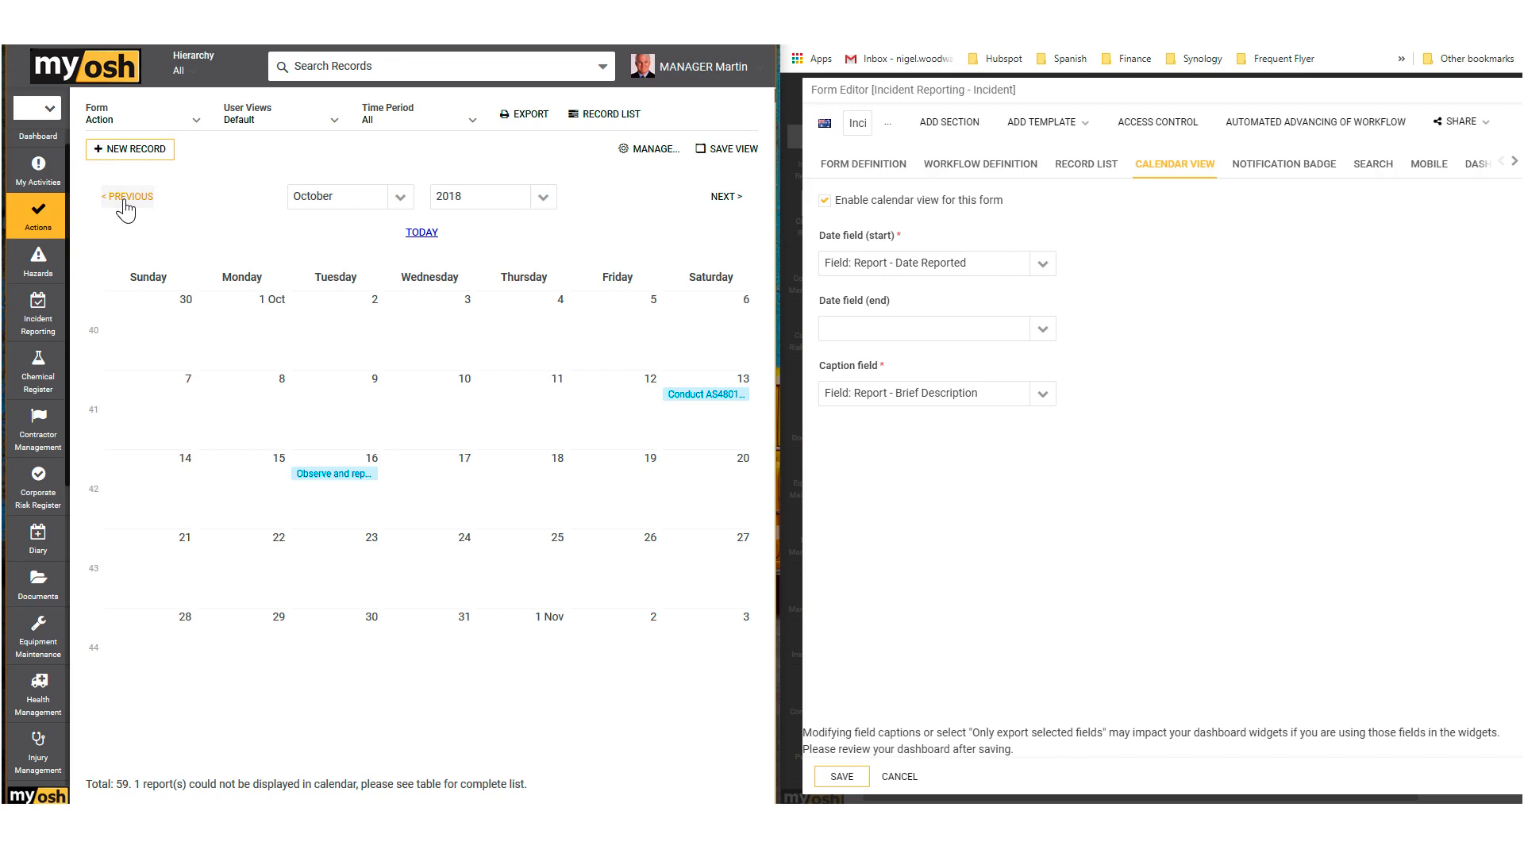
pyautogui.click(126, 211)
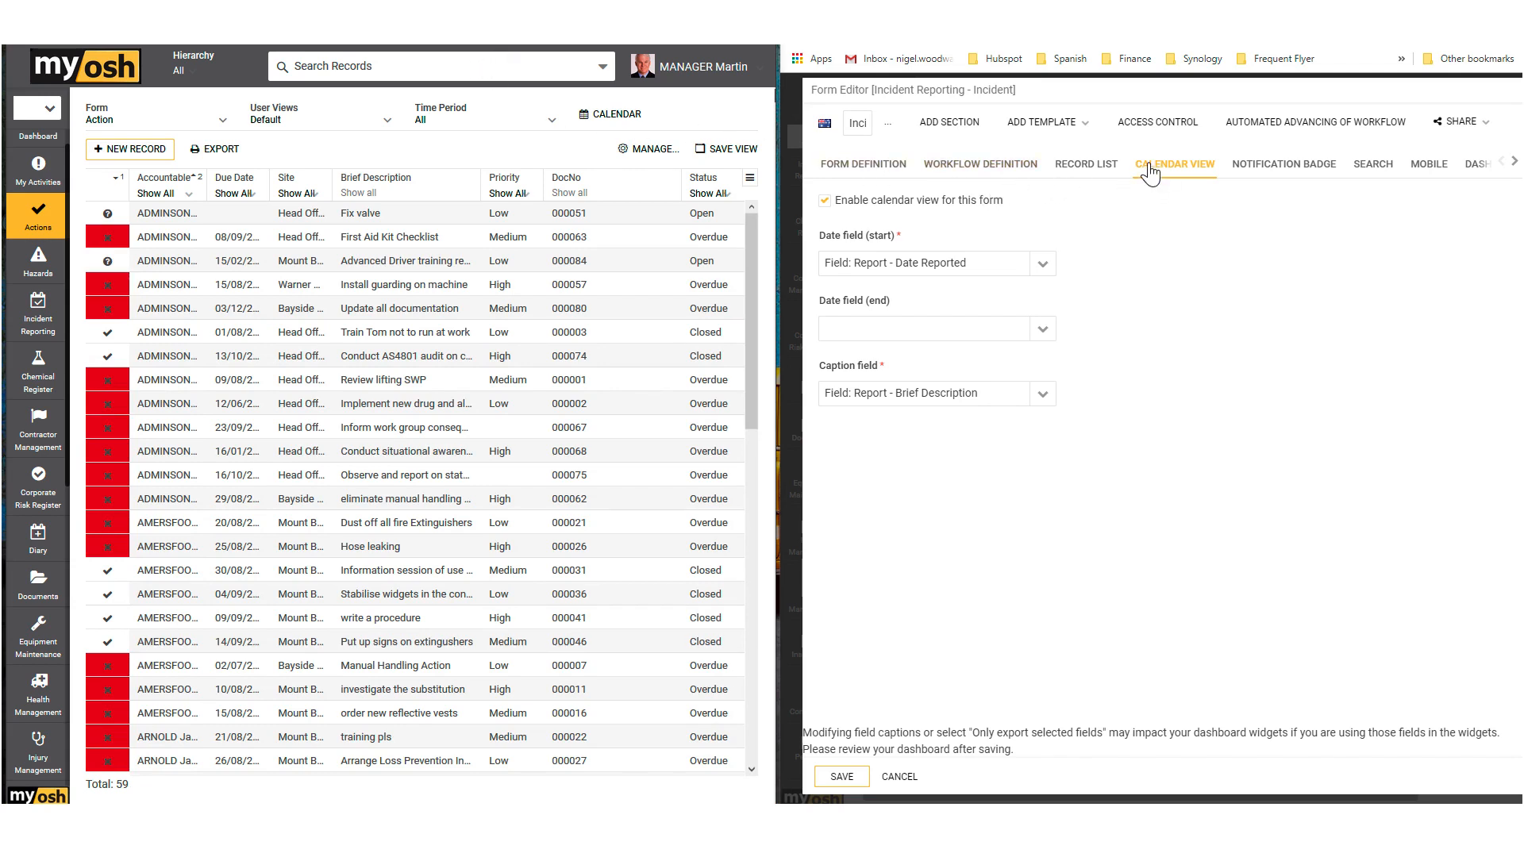
# Step: Open the Incident form's notification badge settings, and view the Actions and Incident Reporting badge alerts on the administrator's dashboard
pyautogui.click(1284, 170)
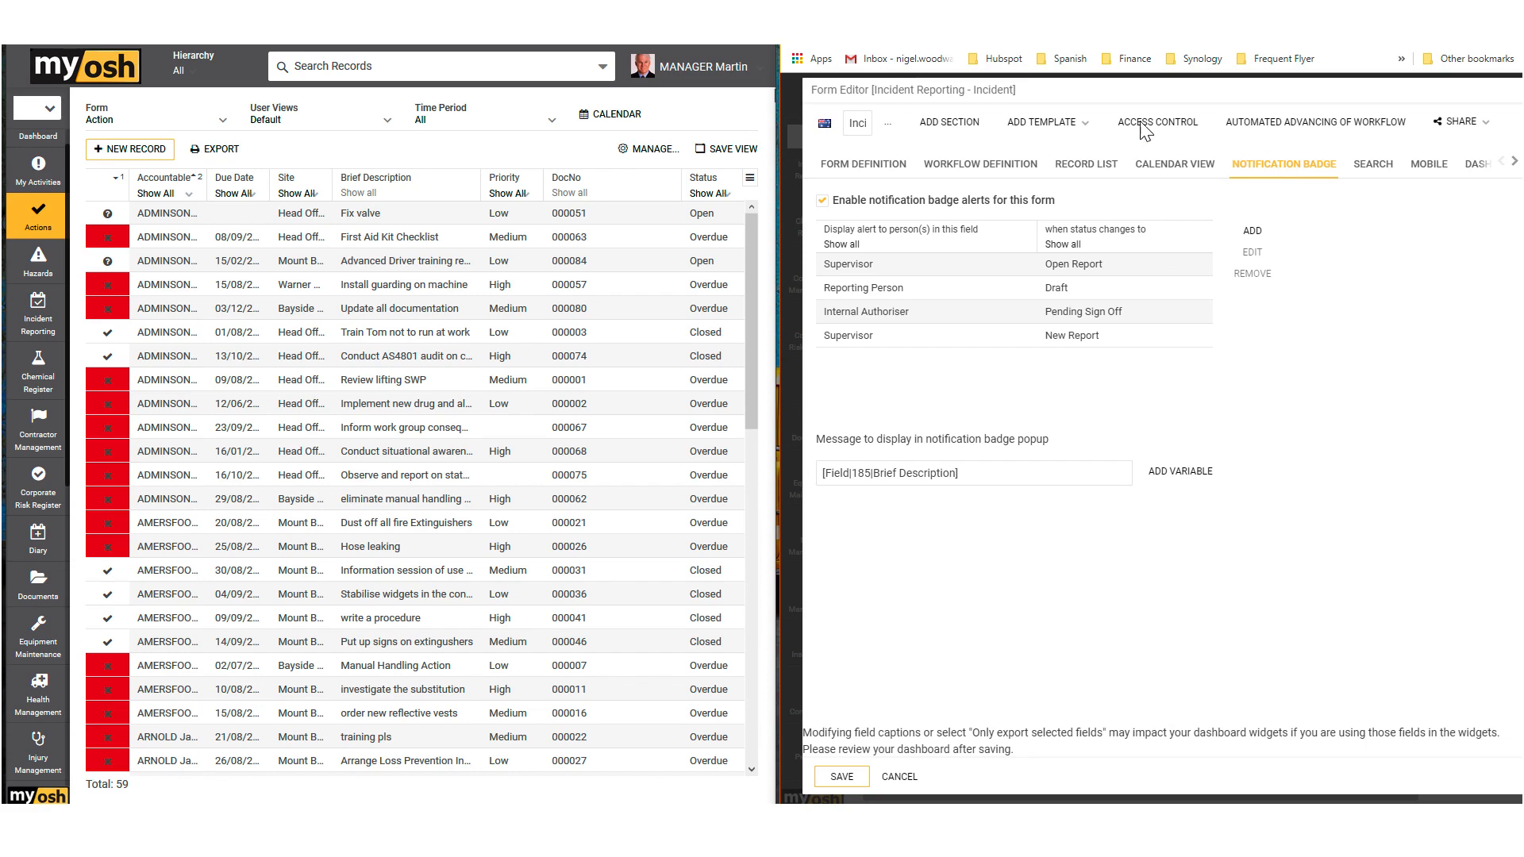
pyautogui.hotkey('alt', 'Tab')
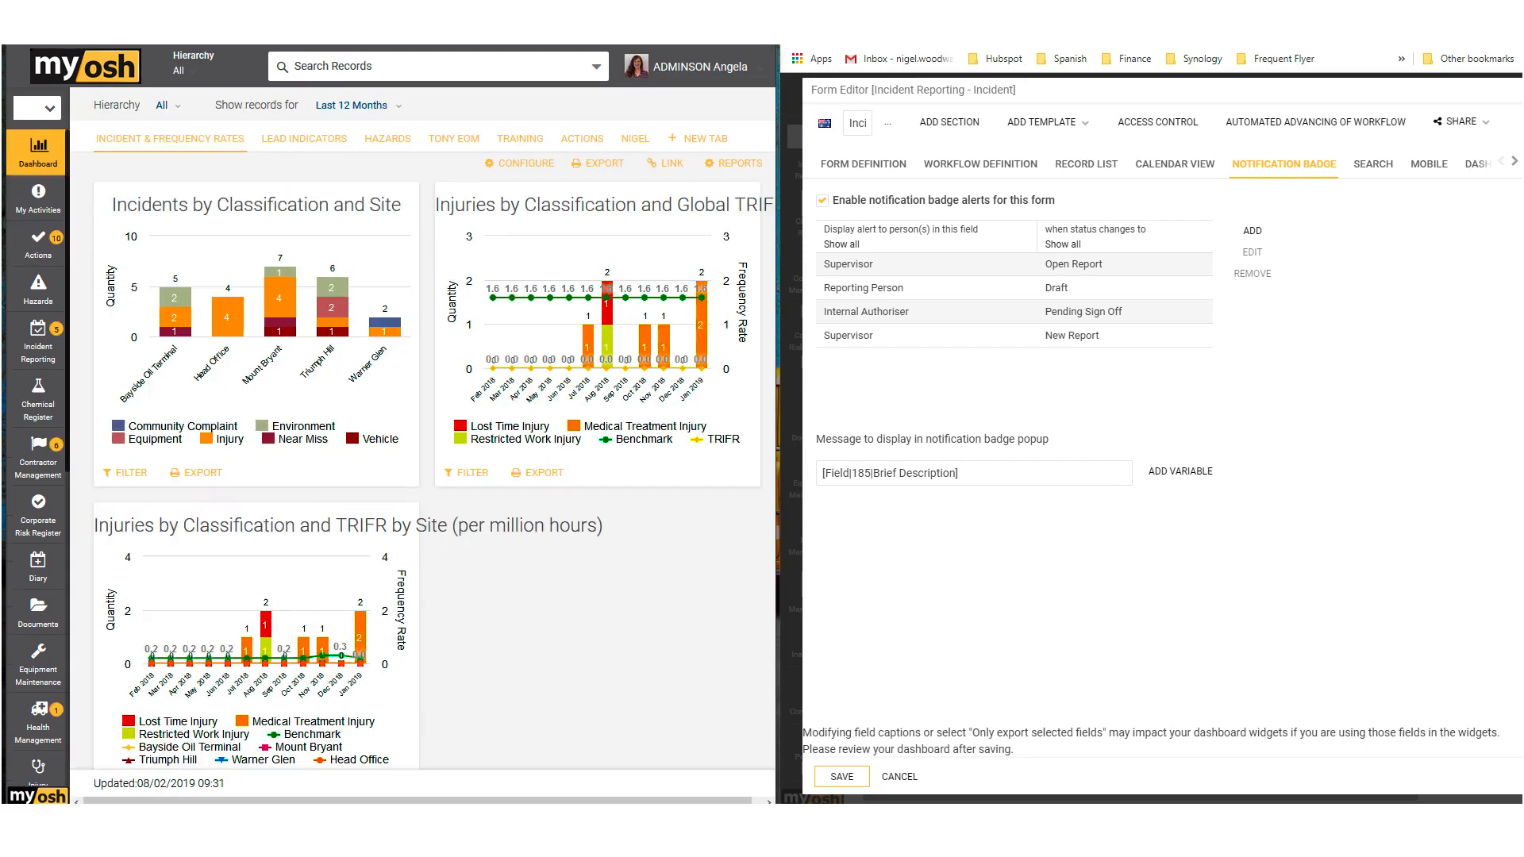
pyautogui.click(58, 249)
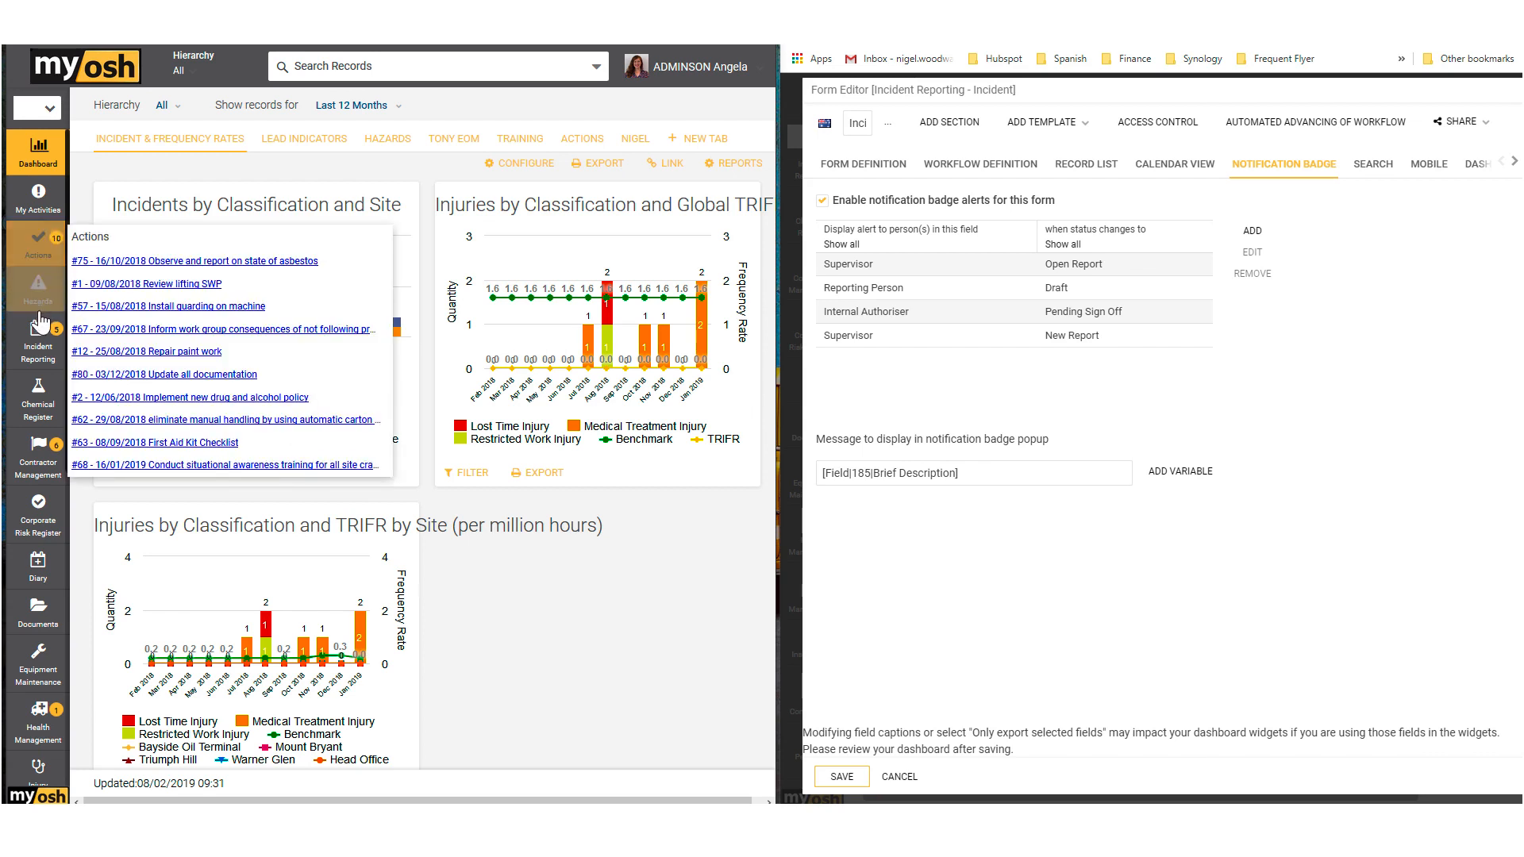
pyautogui.click(59, 339)
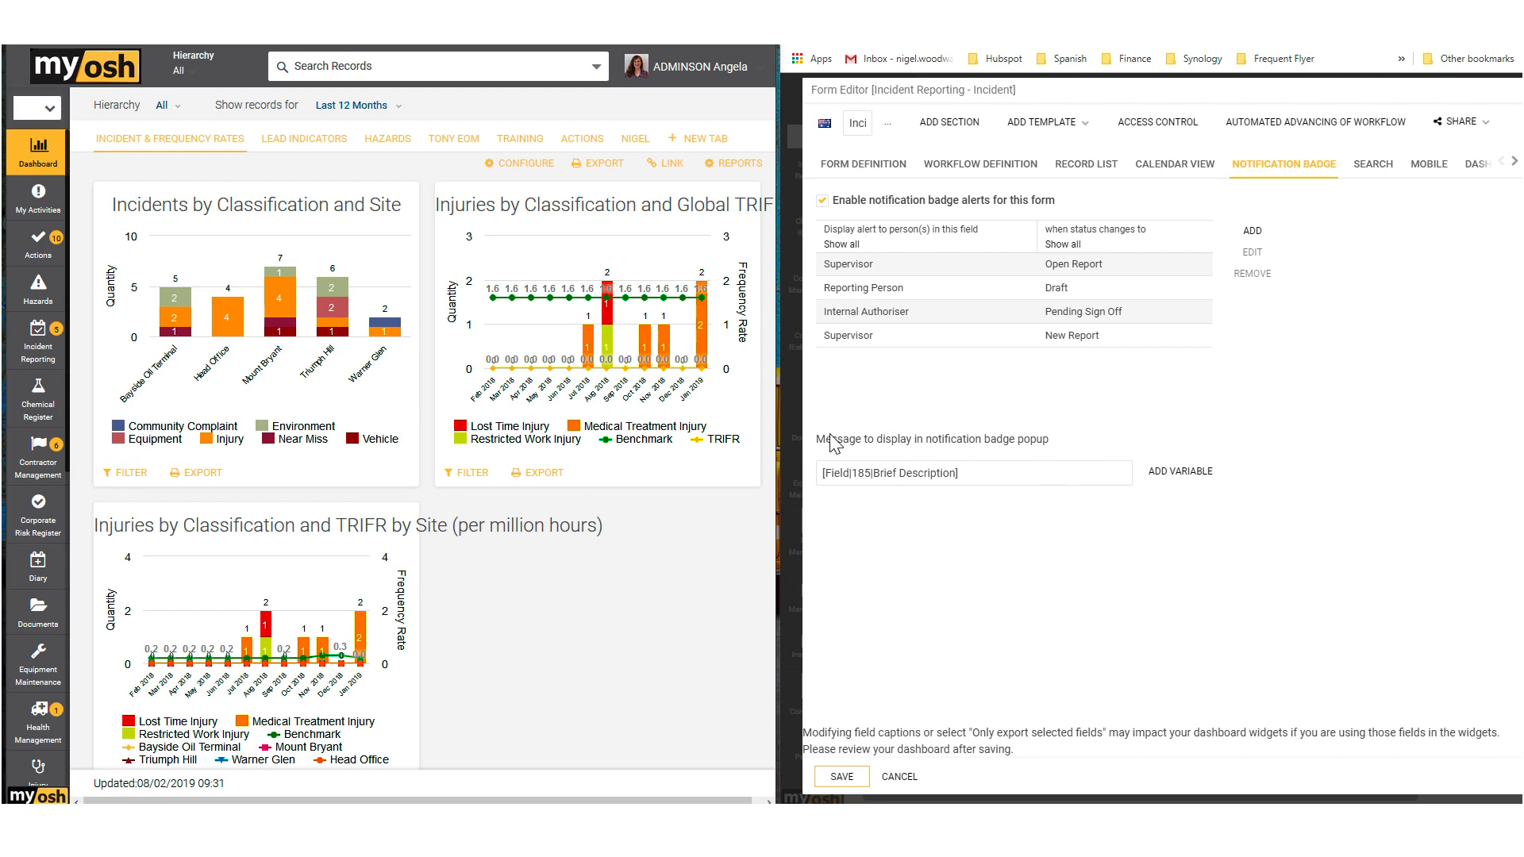
# Step: Compare the badge popup message setting with the Incident Reporting alerts, and examine the Supervisor and Reporting Person alert rules
pyautogui.moveTo(826, 439); pyautogui.dragTo(1038, 454)
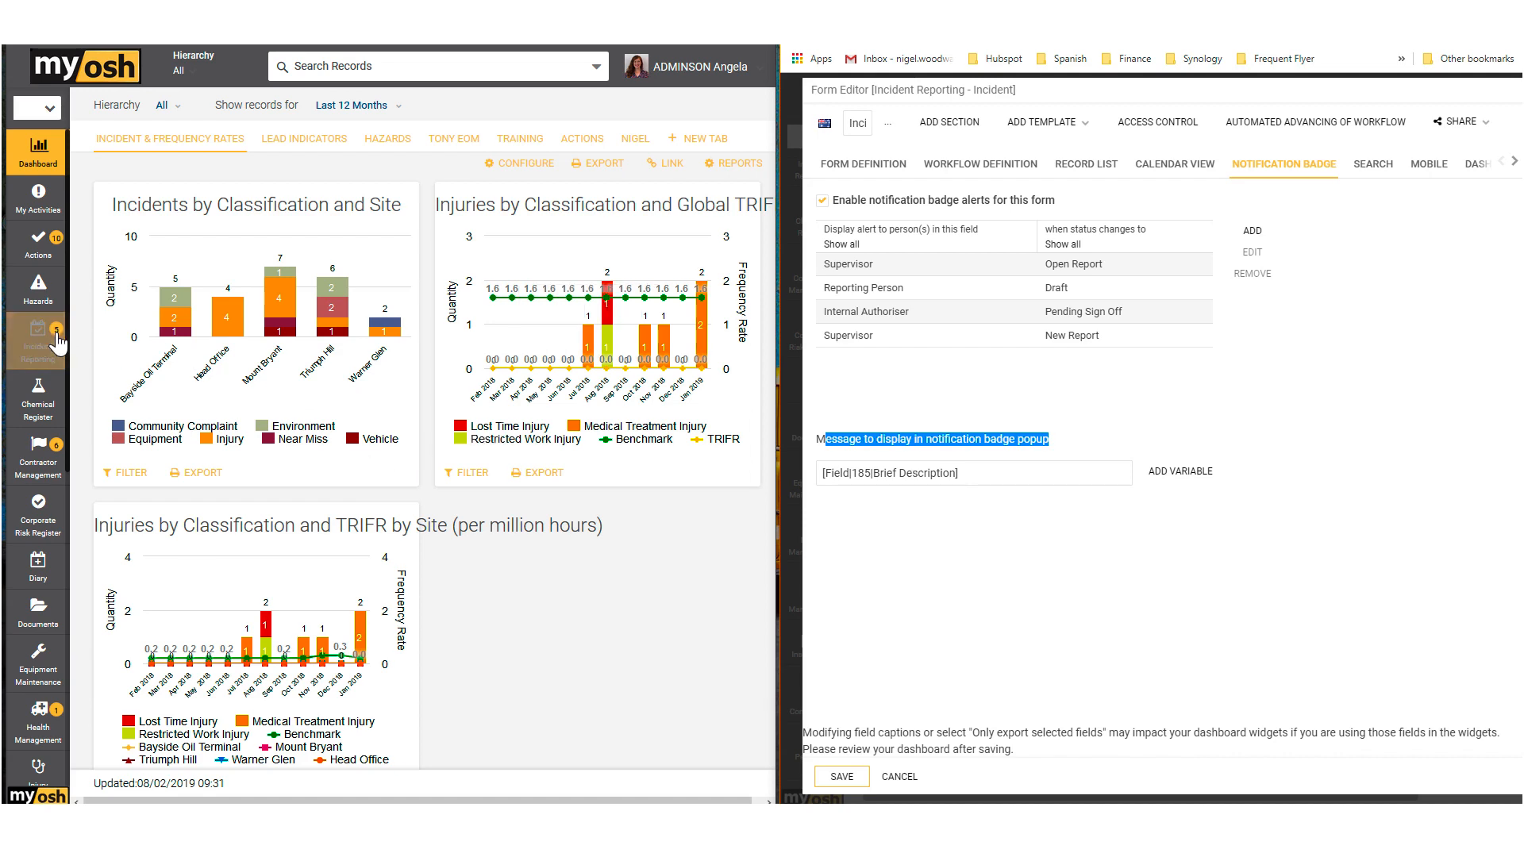
pyautogui.moveTo(57, 340)
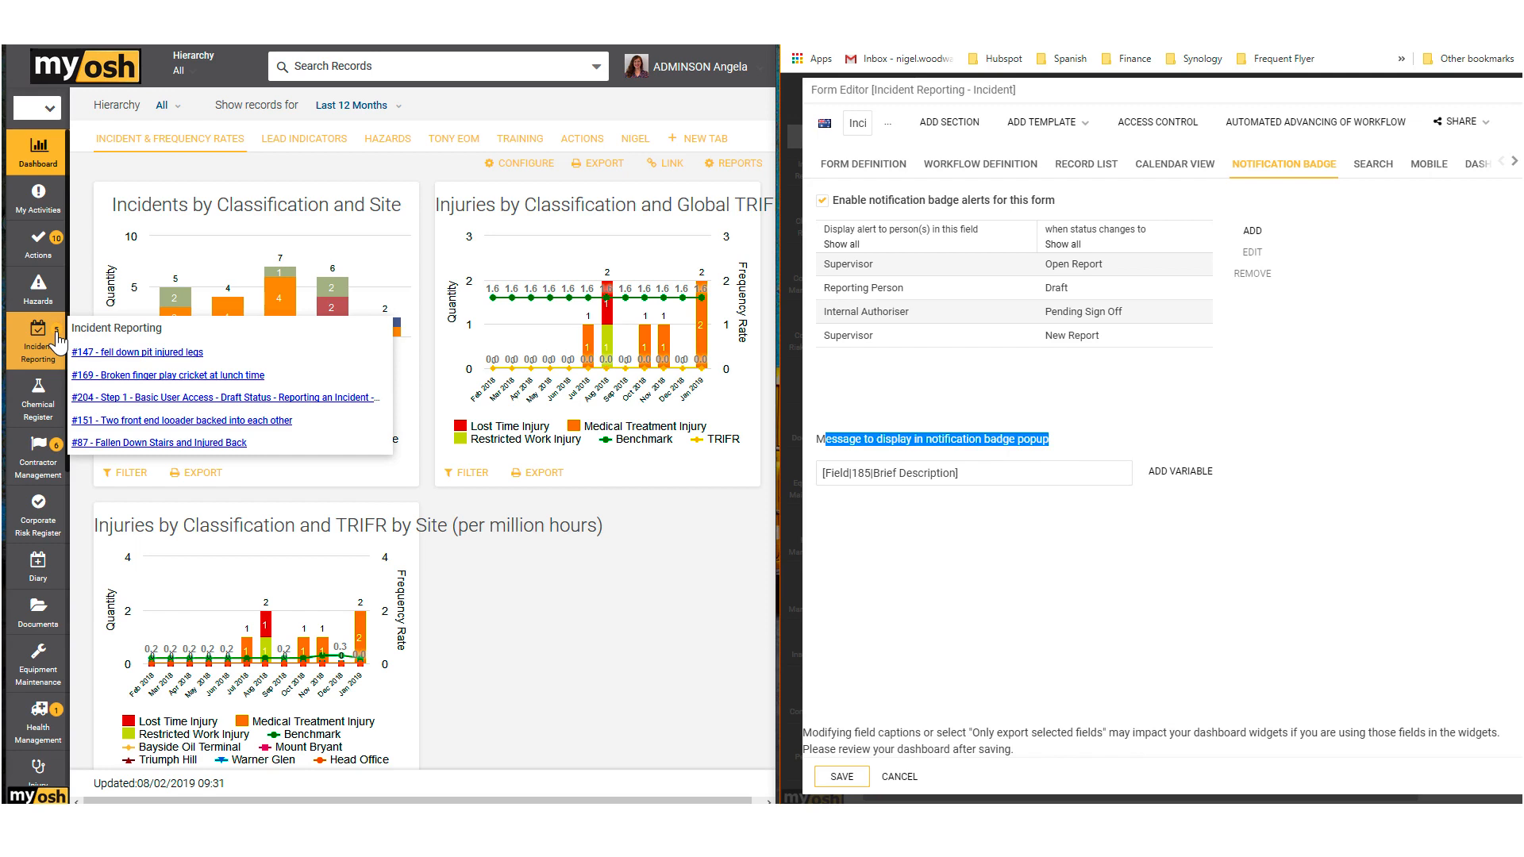
pyautogui.click(909, 376)
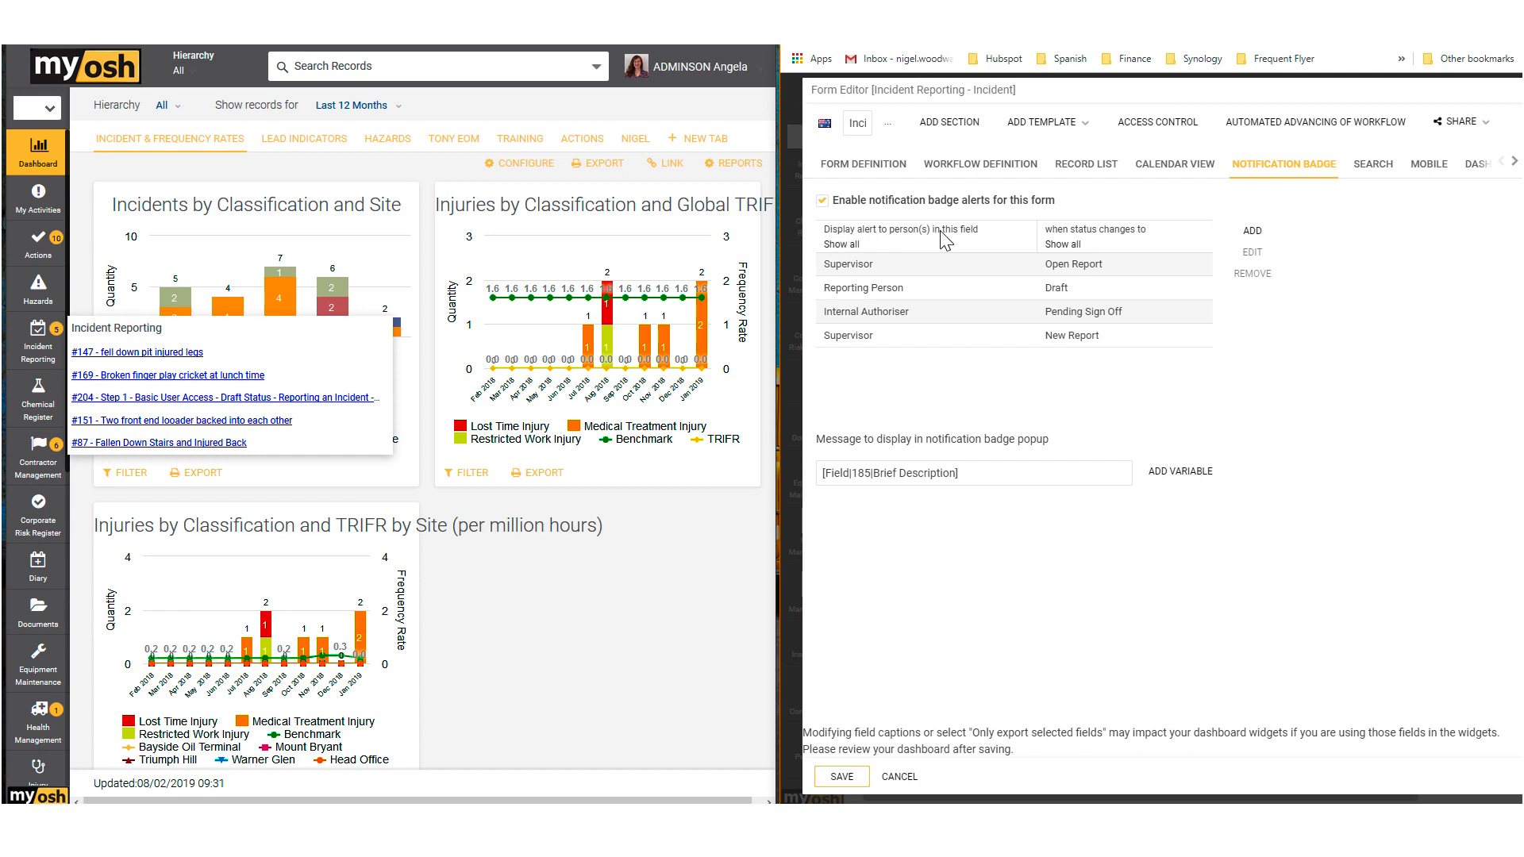
pyautogui.click(866, 265)
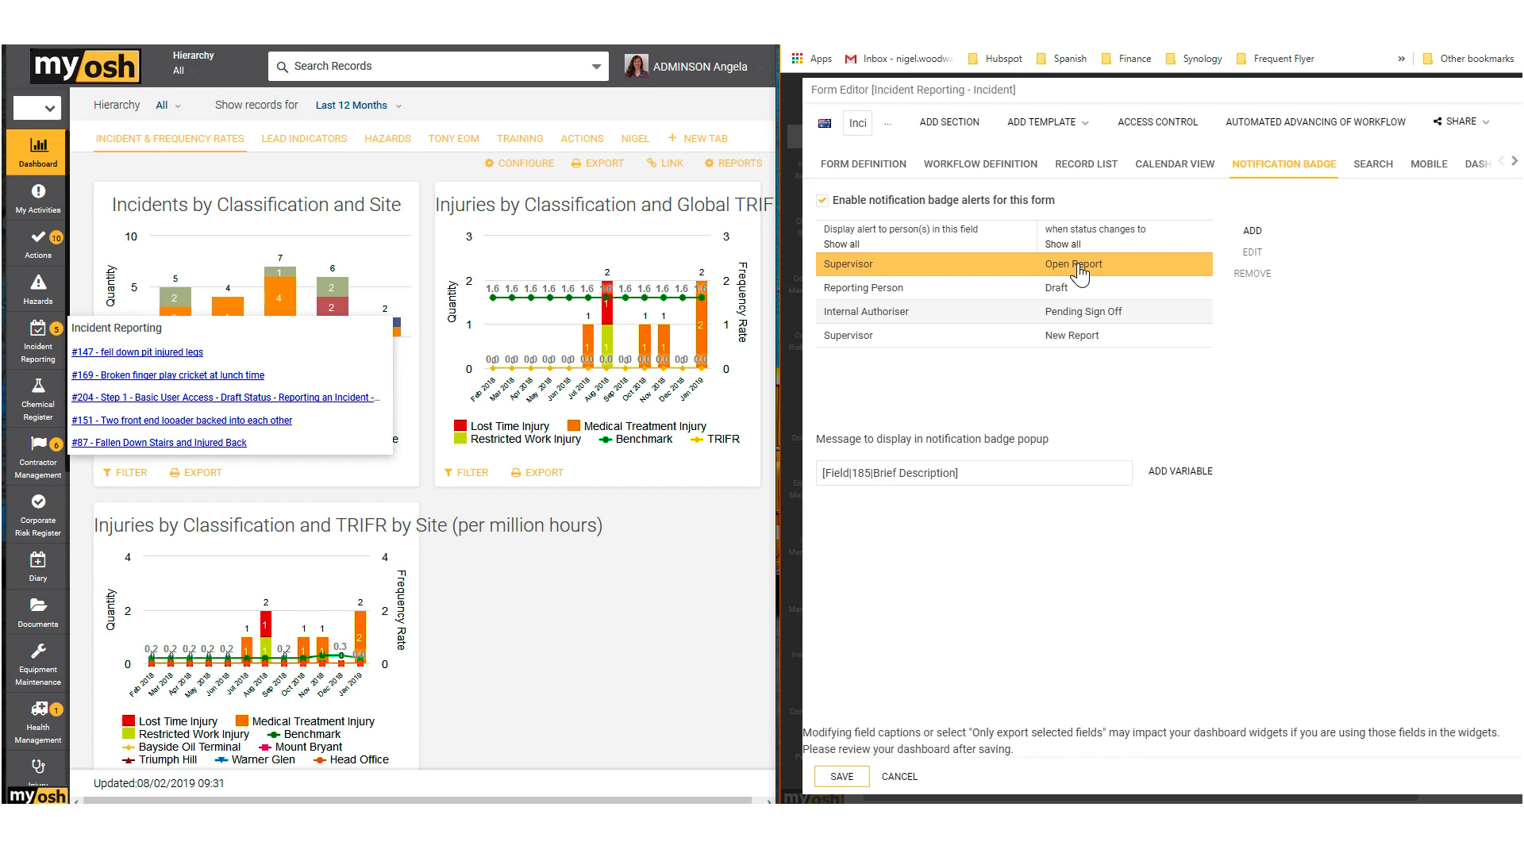
pyautogui.click(862, 295)
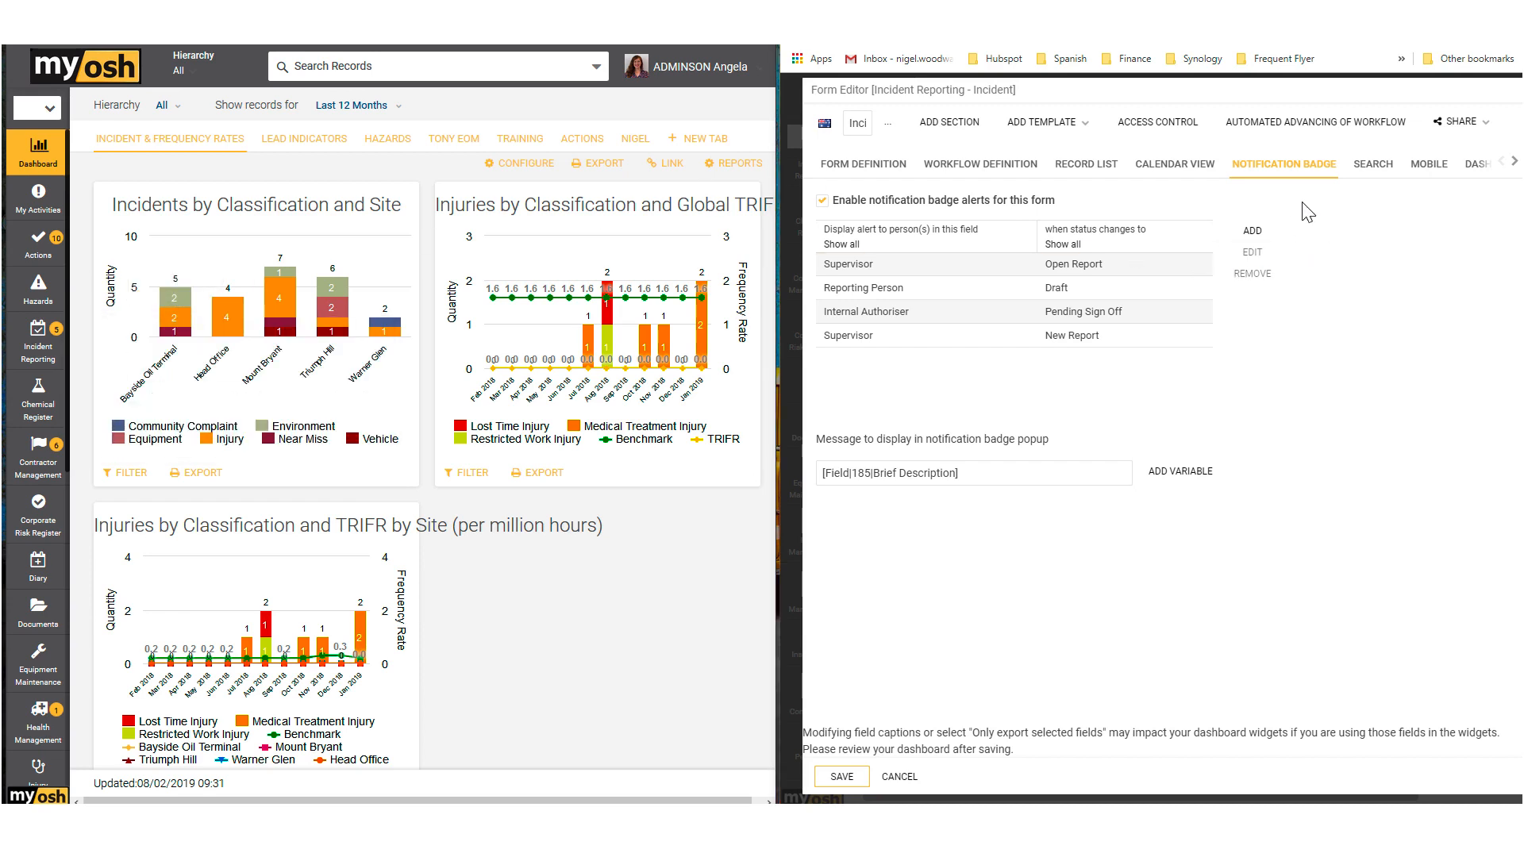
# Step: Review the Incident form's search result message and mobile app settings, toggling its mobile app availability off and on again
pyautogui.click(1380, 171)
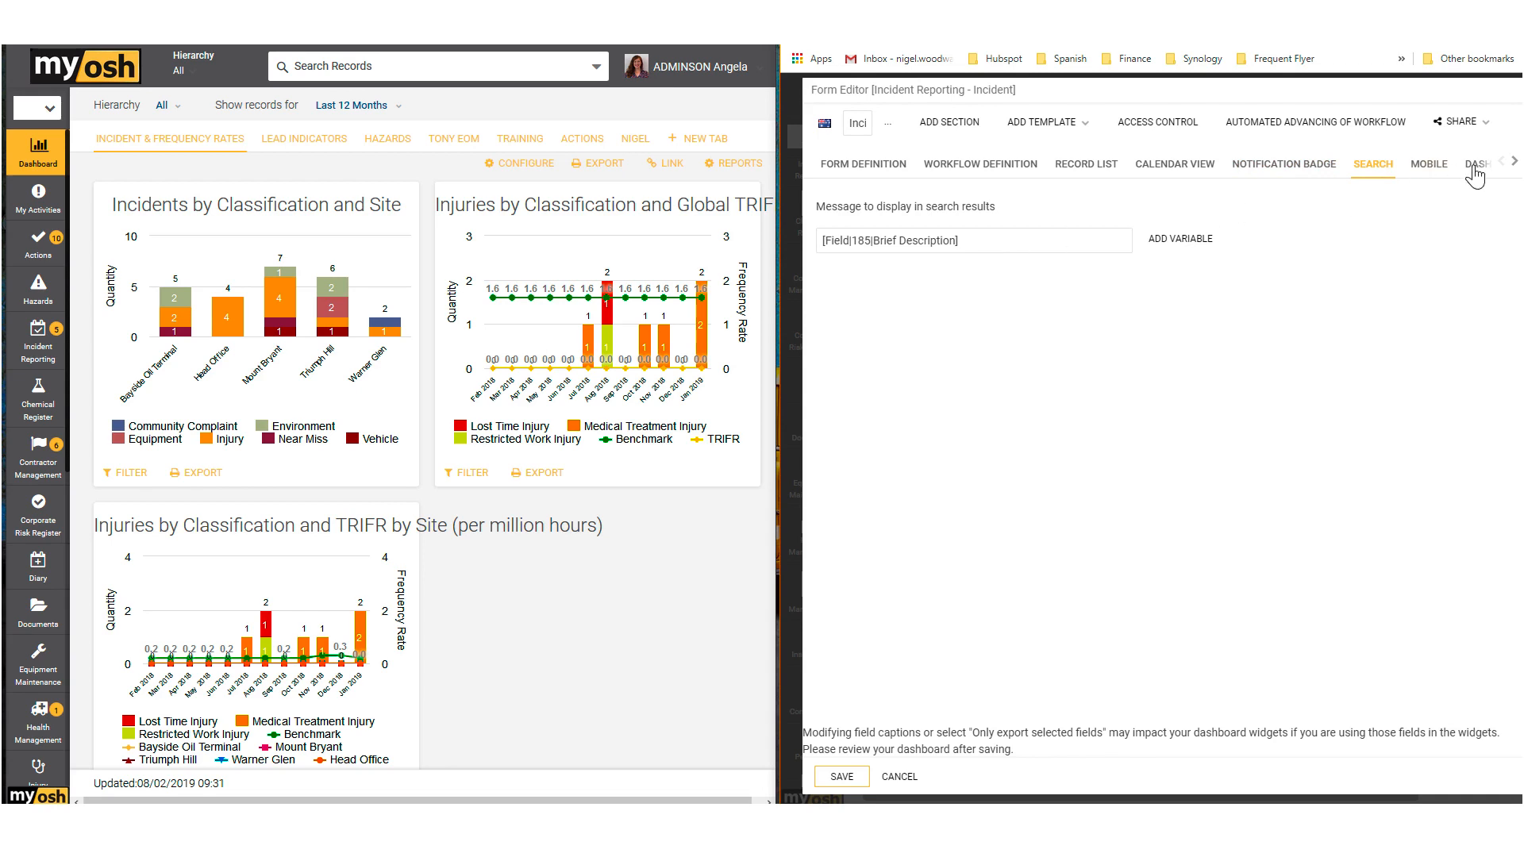
pyautogui.click(1425, 169)
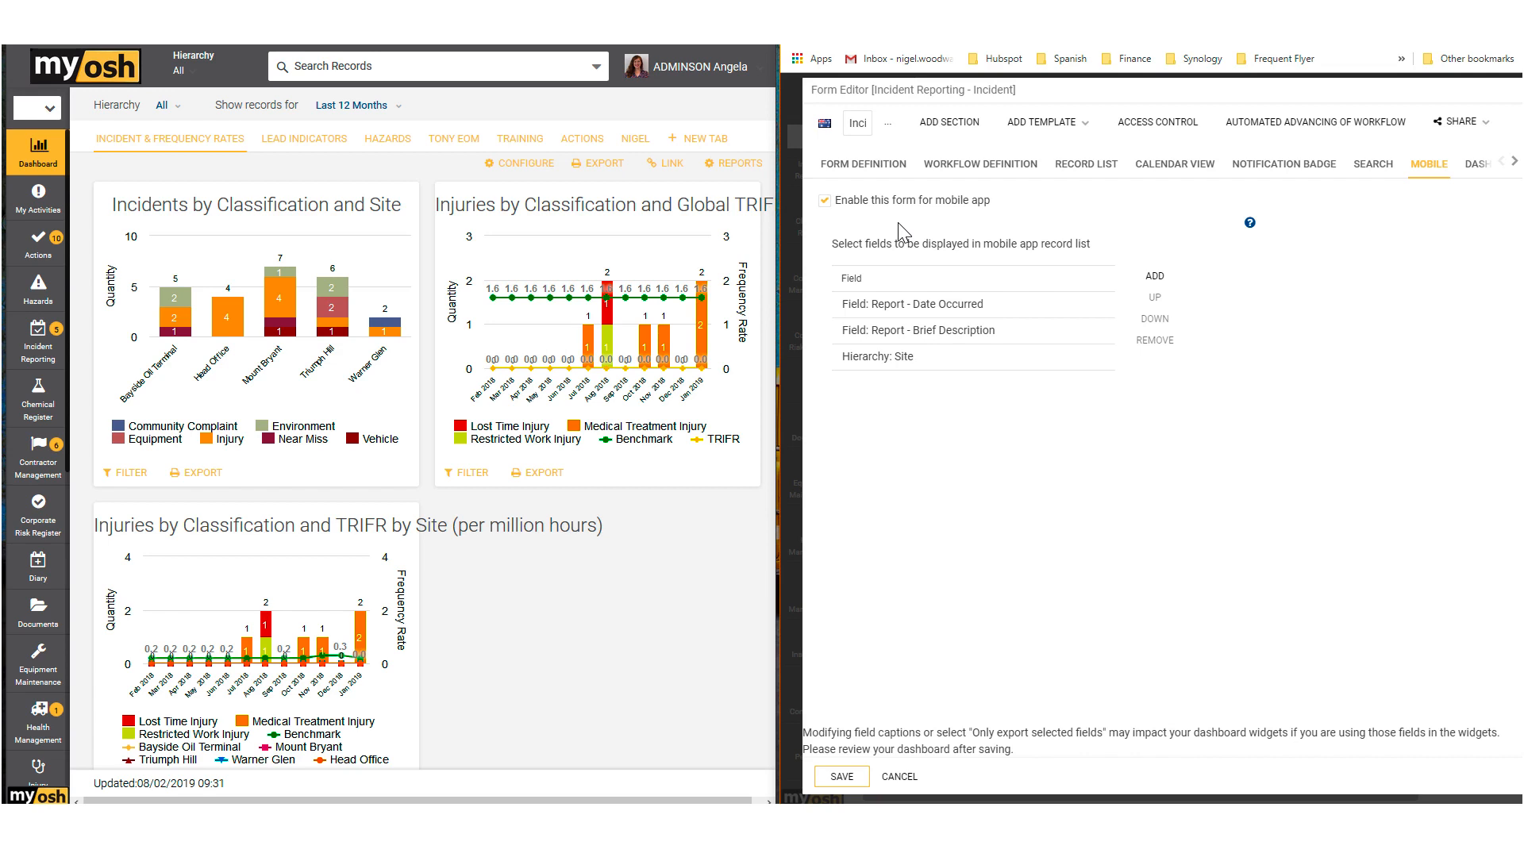
pyautogui.click(824, 201)
pyautogui.click(825, 201)
# Step: Review the Incident form's dashboard export settings and close the form editor without saving
pyautogui.click(1477, 165)
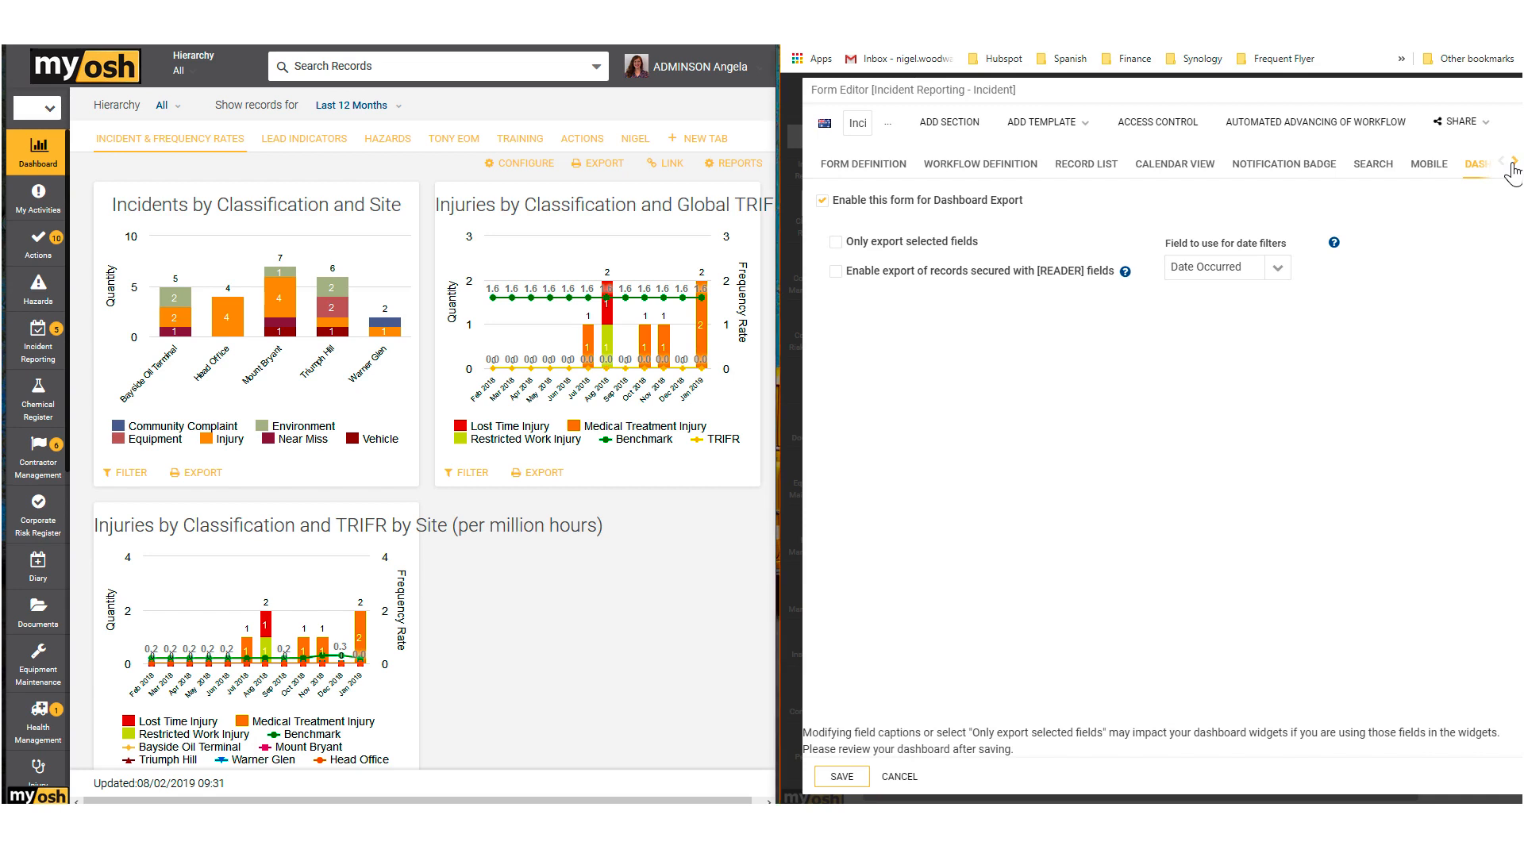
pyautogui.click(1513, 162)
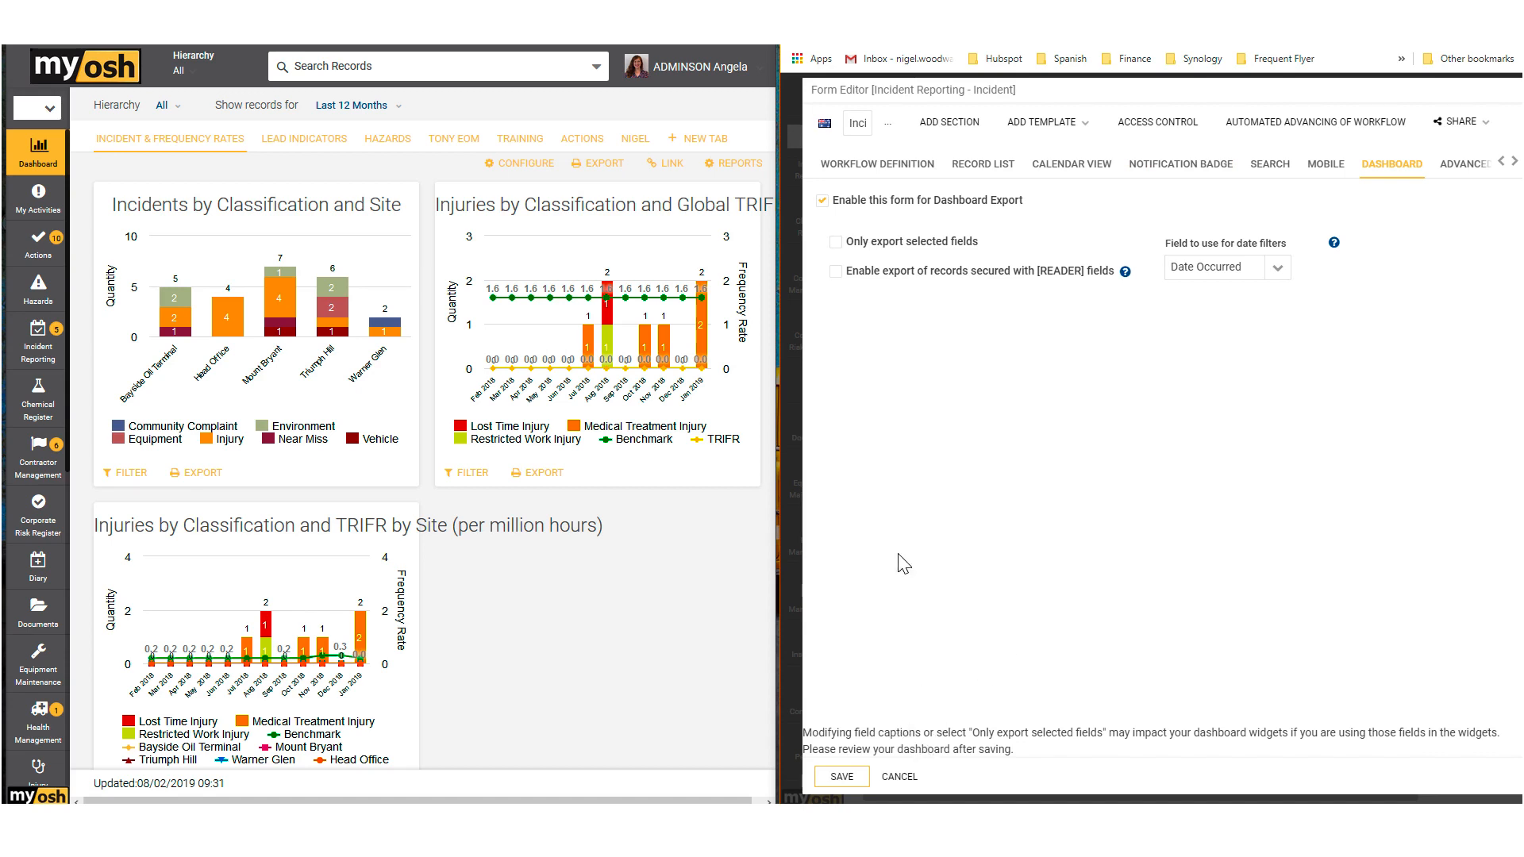
pyautogui.click(900, 778)
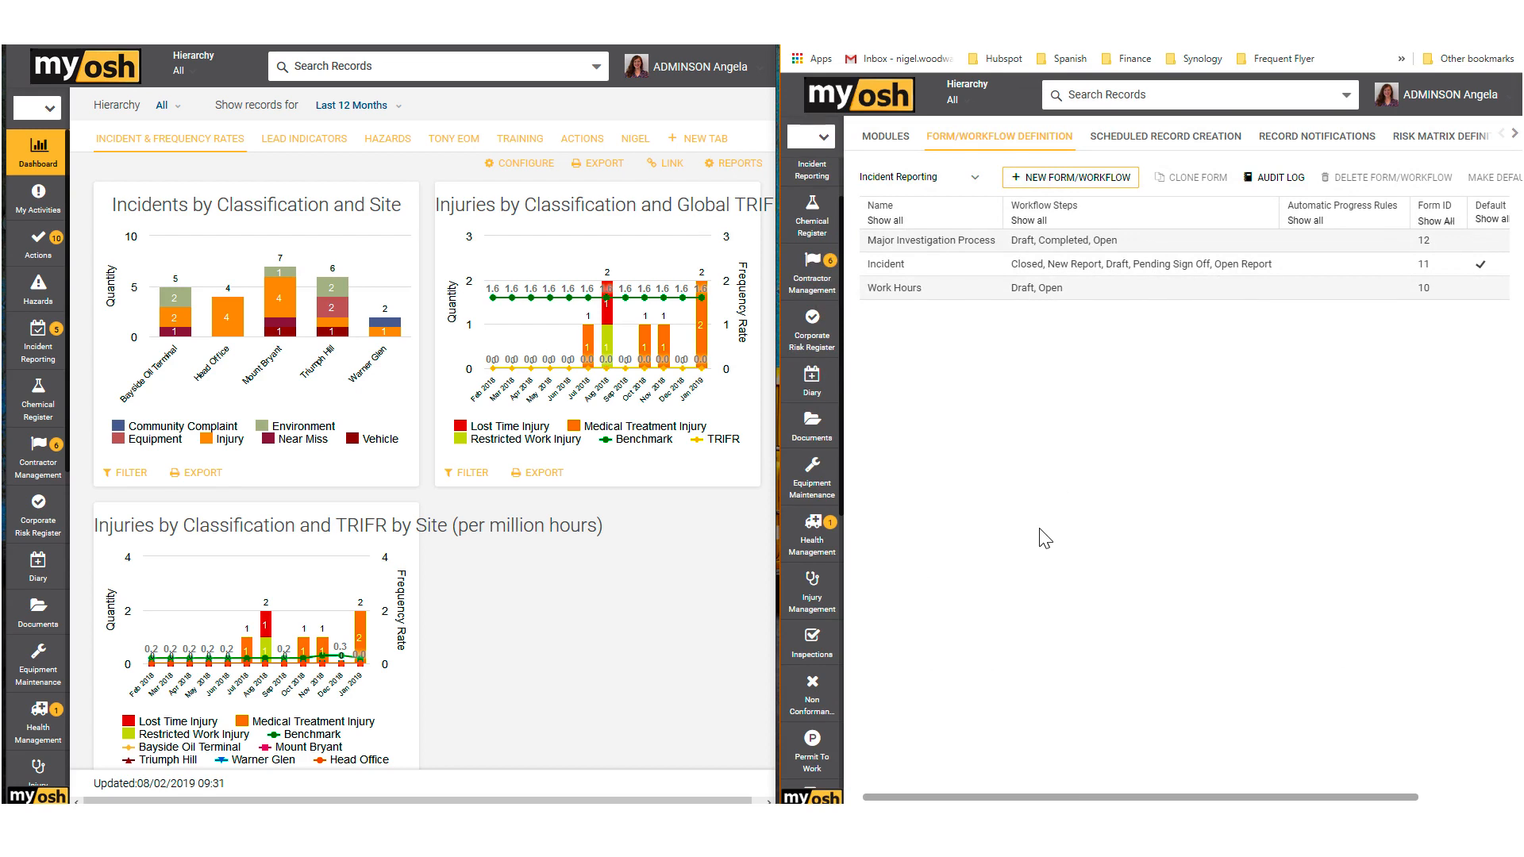